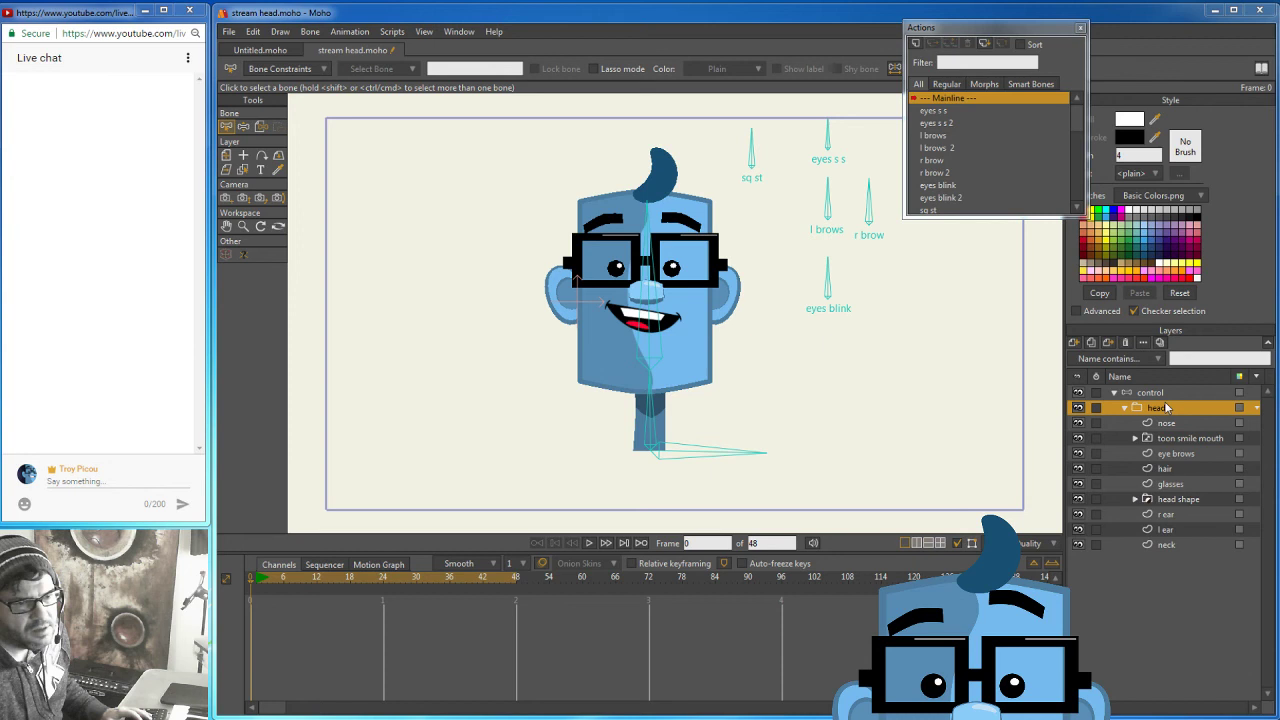
Add a short upright bone beside the head in the control layer at frame 0 and name it "head turn".
left_click(1150, 392)
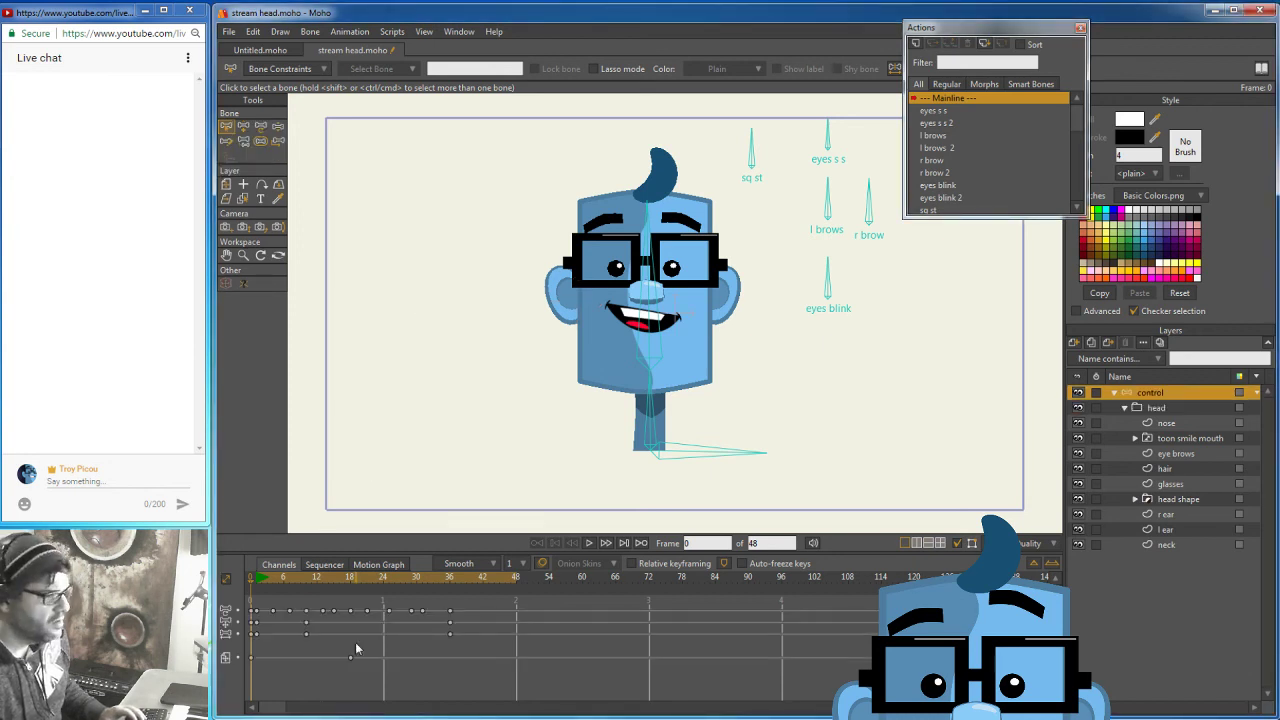
mouse_move(252, 582)
left_mouse_down()
mouse_move(332, 598)
mouse_move(469, 582)
mouse_move(295, 568)
mouse_move(318, 573)
mouse_move(264, 582)
mouse_move(448, 579)
mouse_move(260, 575)
mouse_move(450, 575)
mouse_move(261, 577)
mouse_move(449, 577)
mouse_move(305, 577)
mouse_move(415, 572)
mouse_move(322, 578)
mouse_move(379, 581)
mouse_move(333, 588)
mouse_move(306, 580)
mouse_move(346, 576)
mouse_move(259, 578)
left_mouse_up()
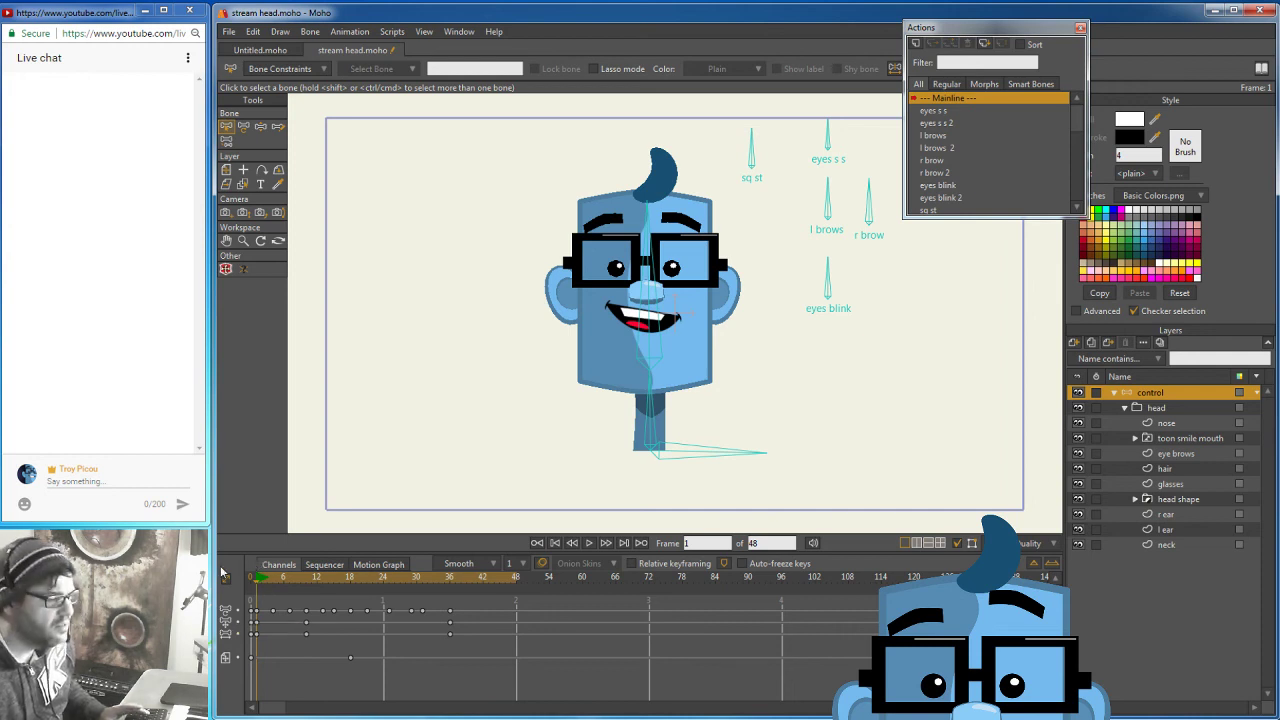
mouse_move(253, 582)
left_mouse_down()
mouse_move(416, 584)
mouse_move(250, 590)
left_mouse_up()
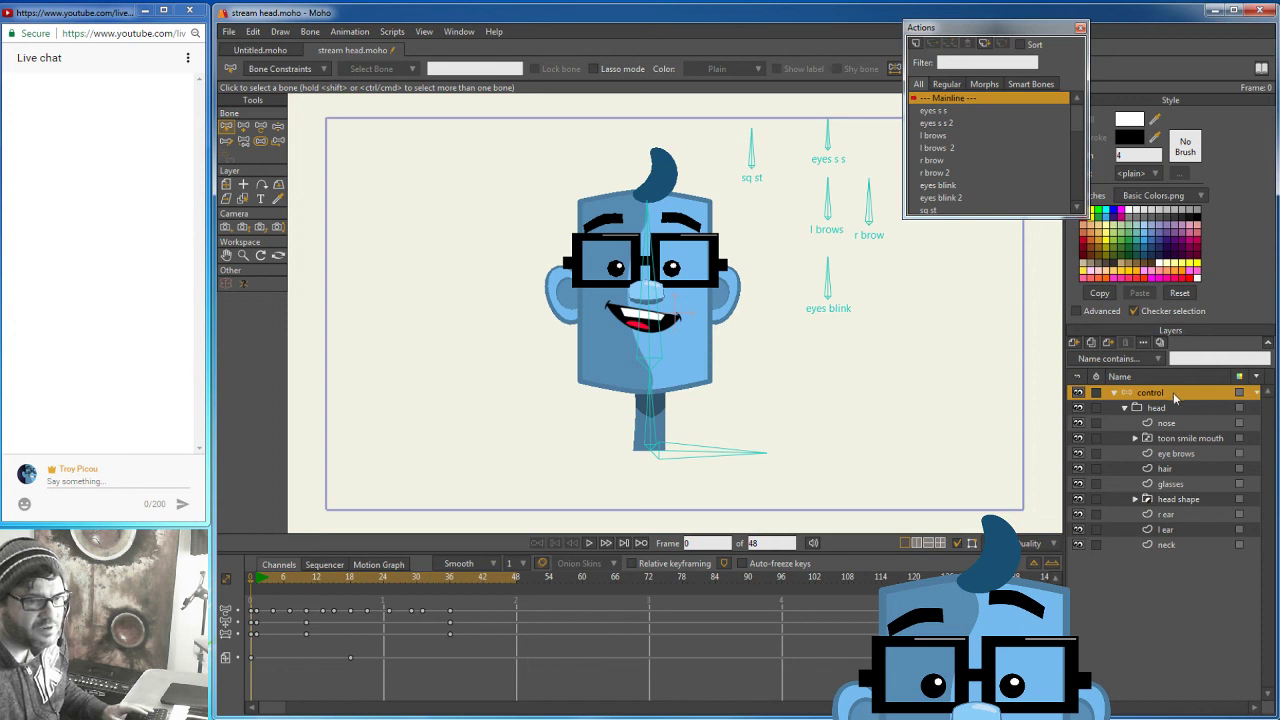
left_click(242, 129)
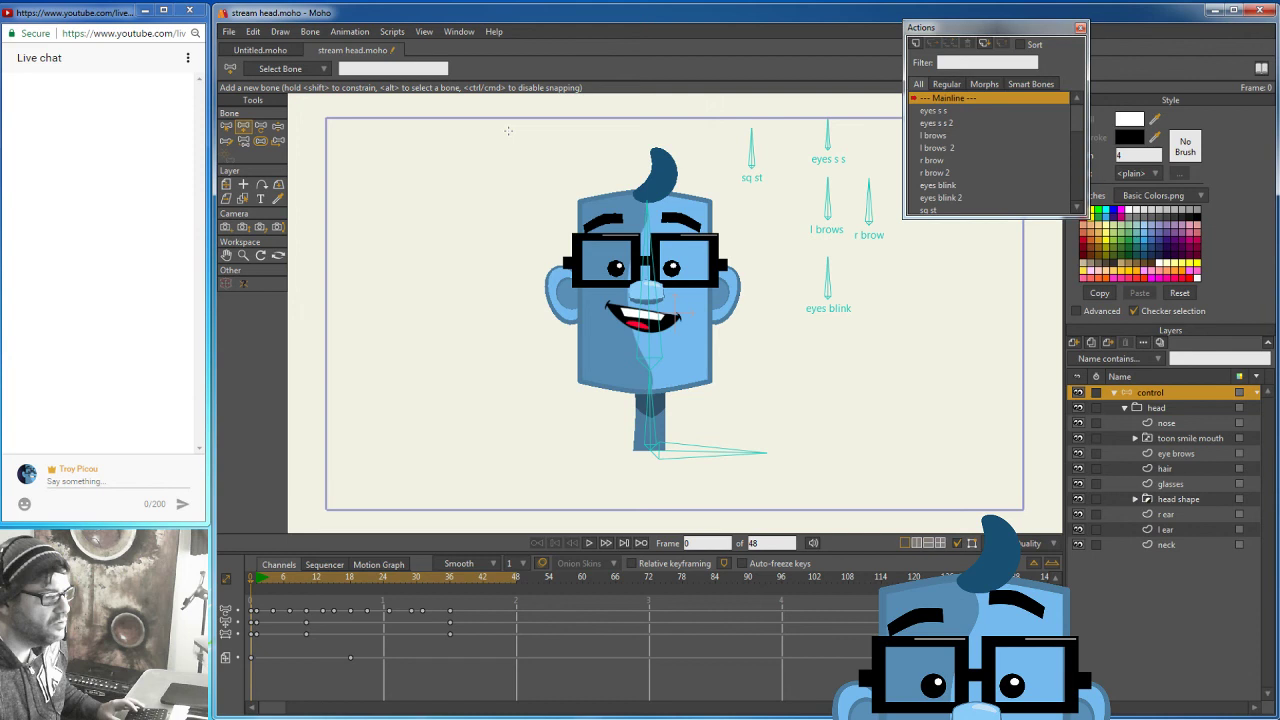
left_click_drag(393, 216, 393, 172)
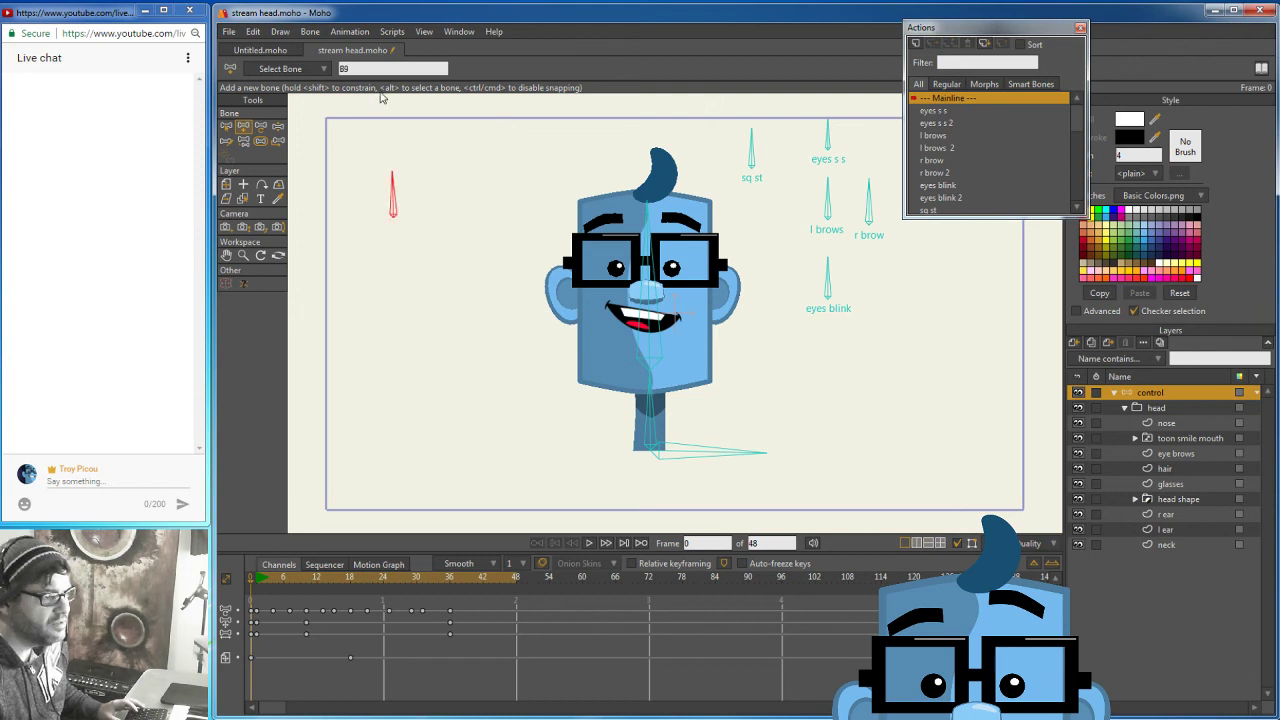
type("he")
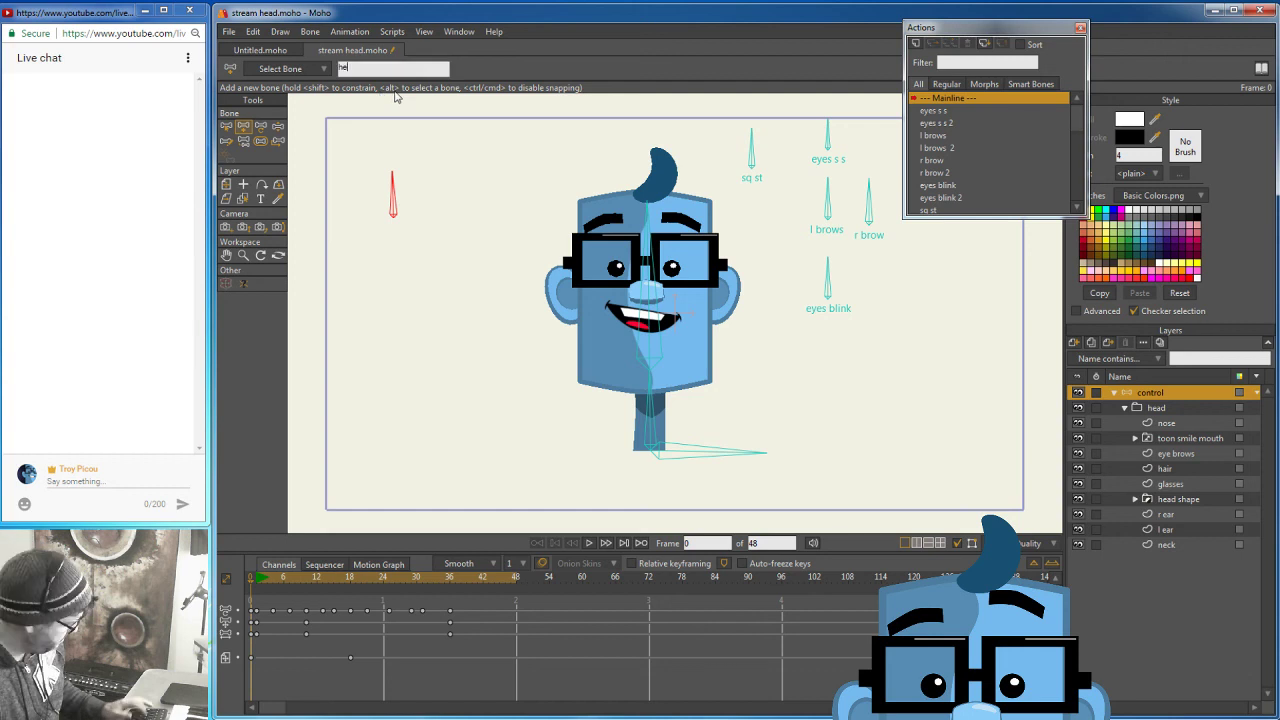
type("ad turn")
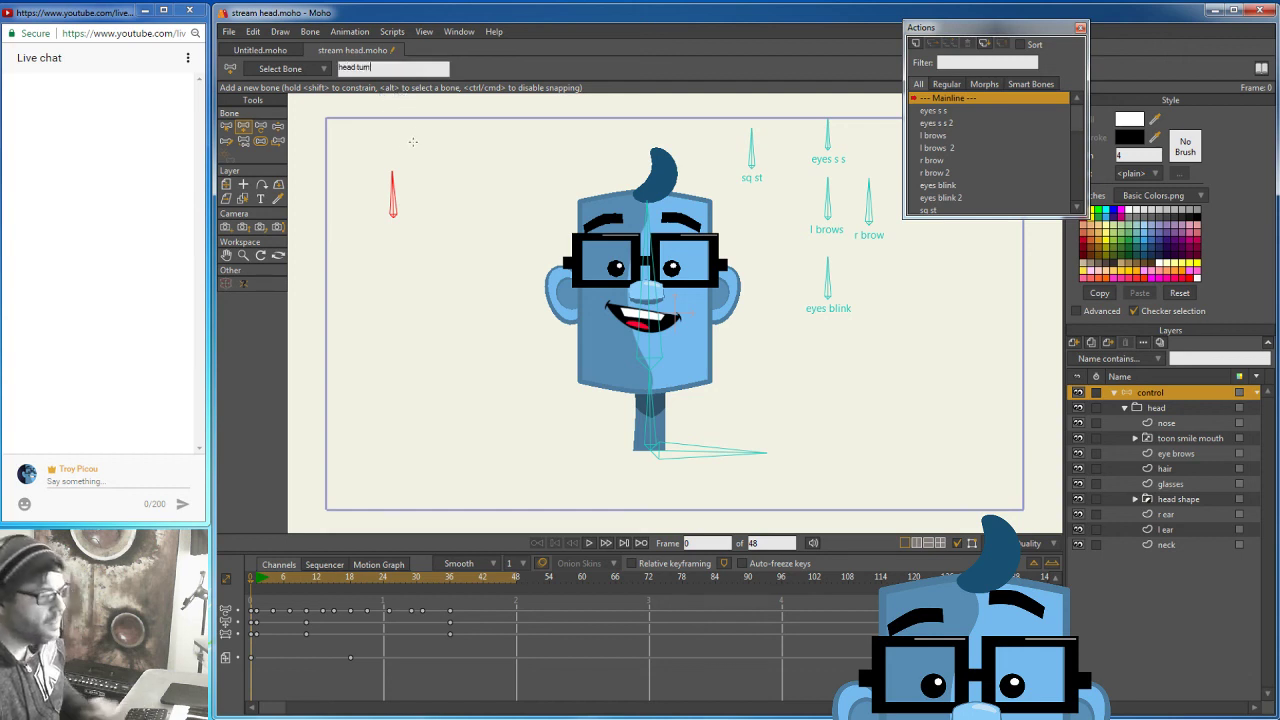
Make a smart bone dial for head turn from -90 to 90 degrees over 100 frames, with separate positive and negative actions.
left_click(310, 33)
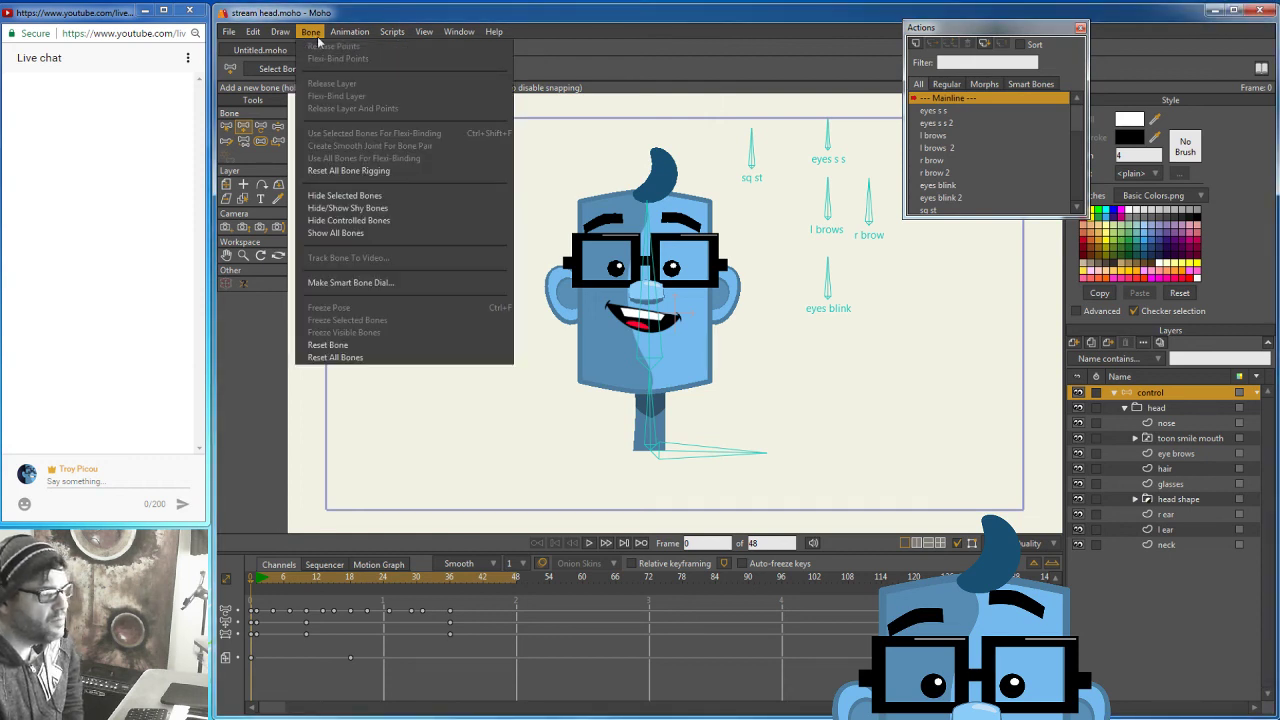
left_click(363, 283)
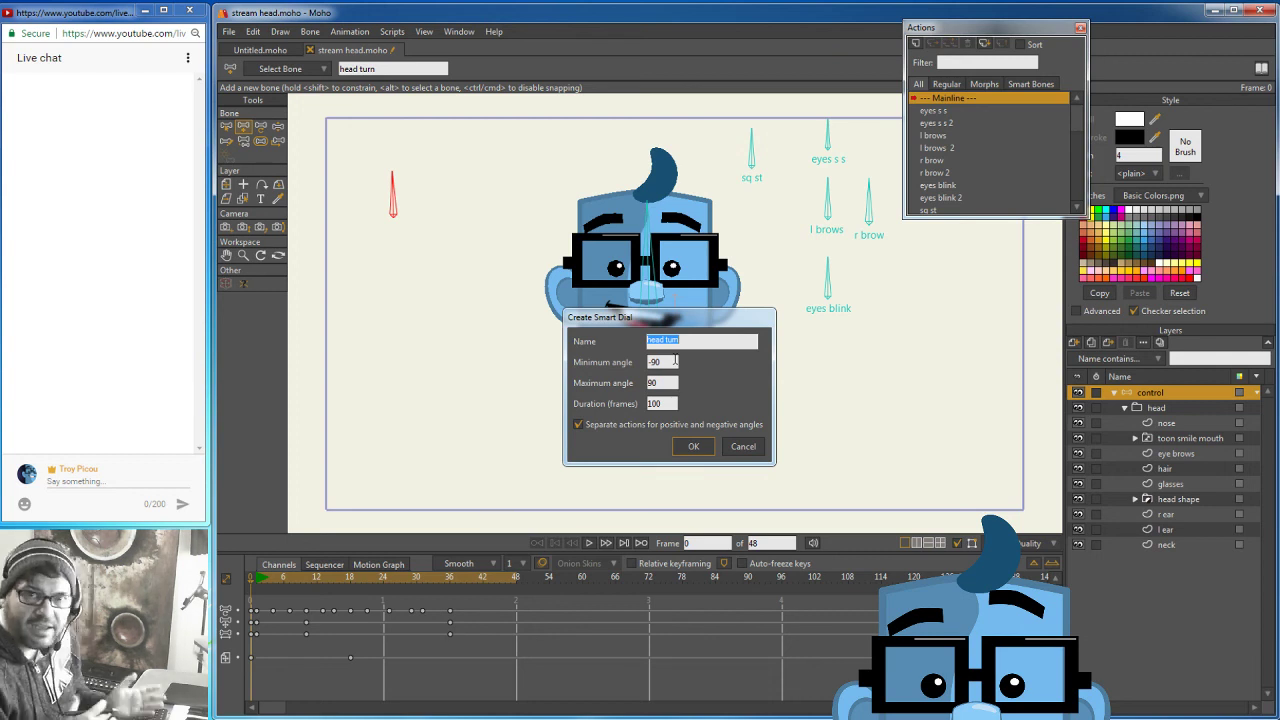
left_click(701, 438)
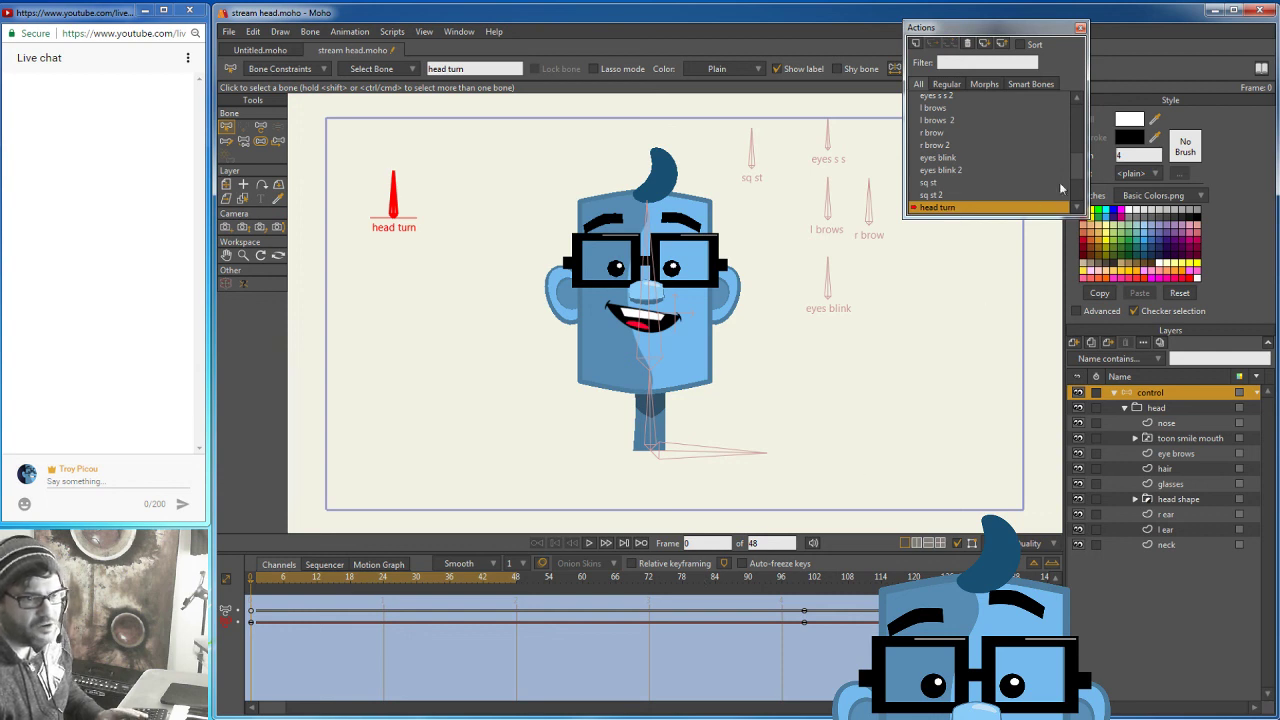
At frame 100 of the head turn action, shift all points of the nose layer towards the left side of the face.
left_click_drag(1076, 162, 1076, 194)
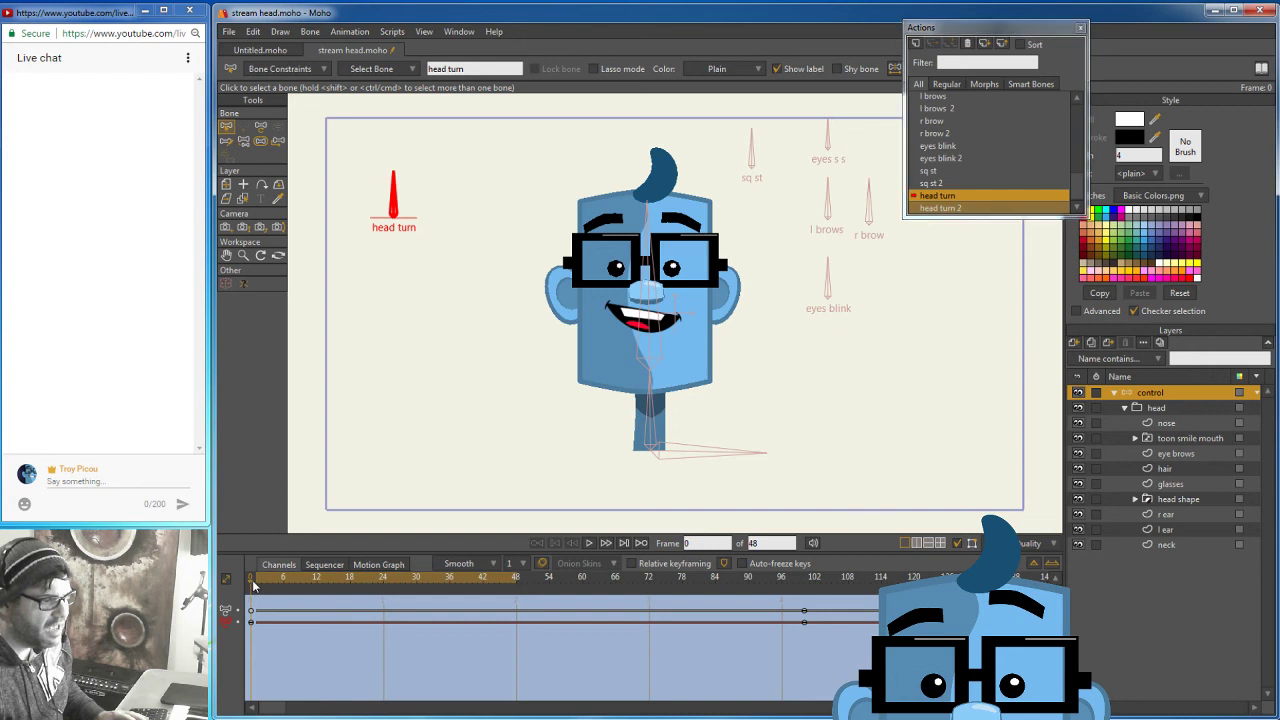
left_click_drag(263, 585, 803, 603)
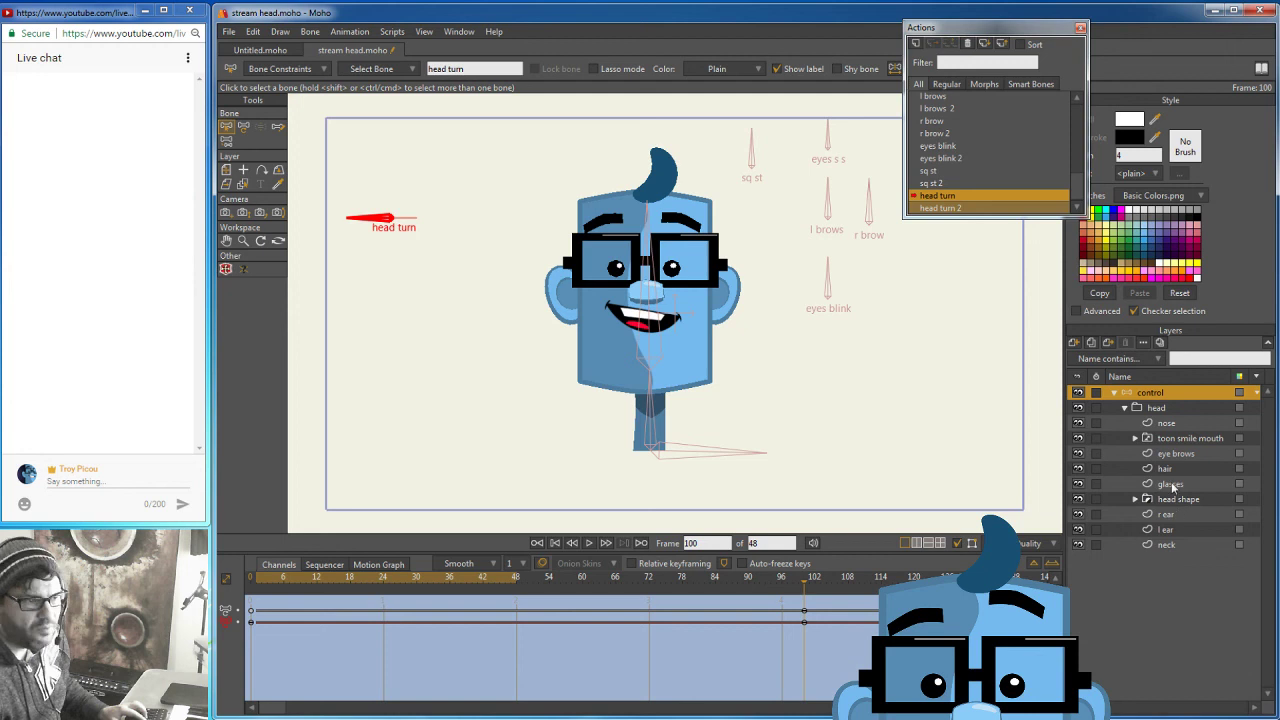
left_click(1170, 423)
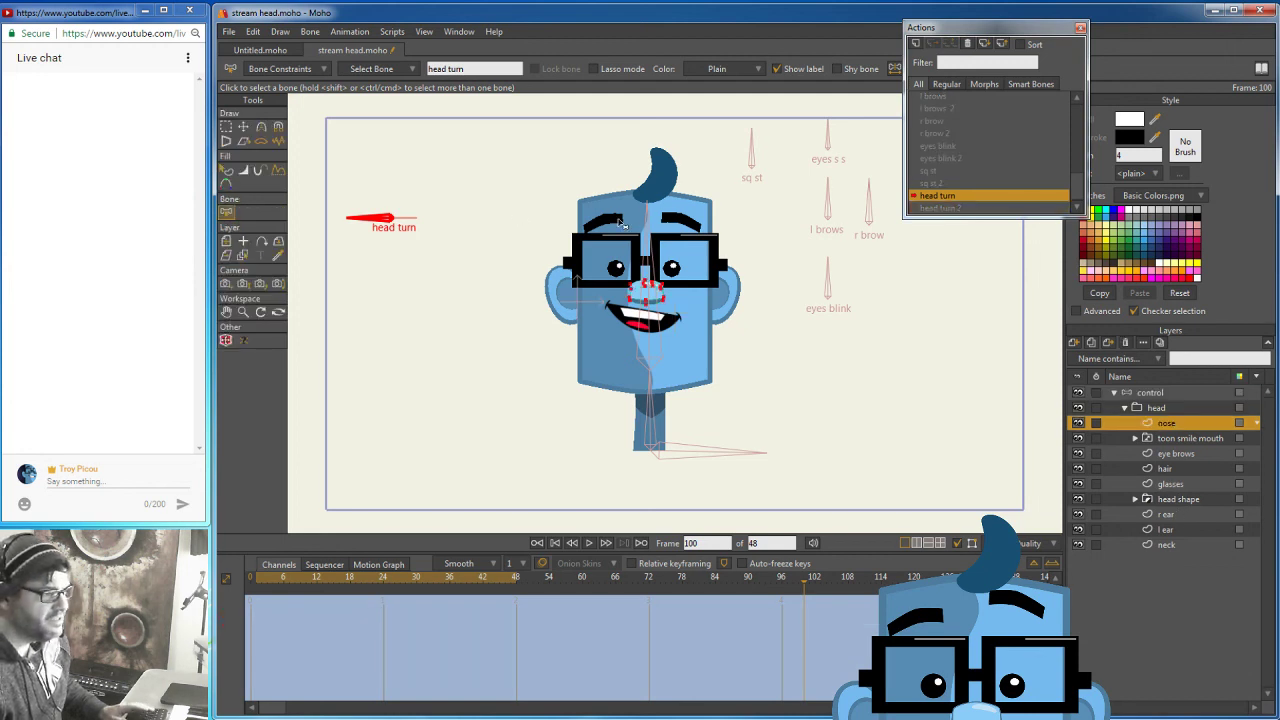
left_click(227, 128)
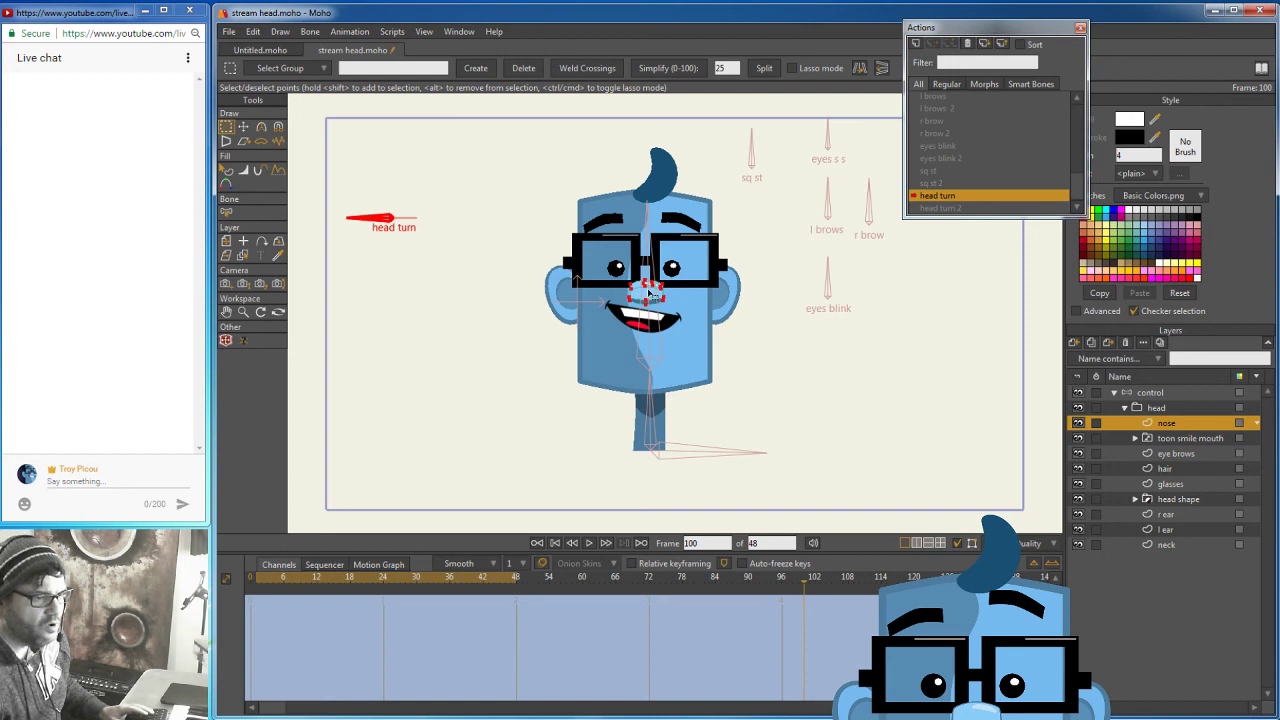
left_click(645, 290)
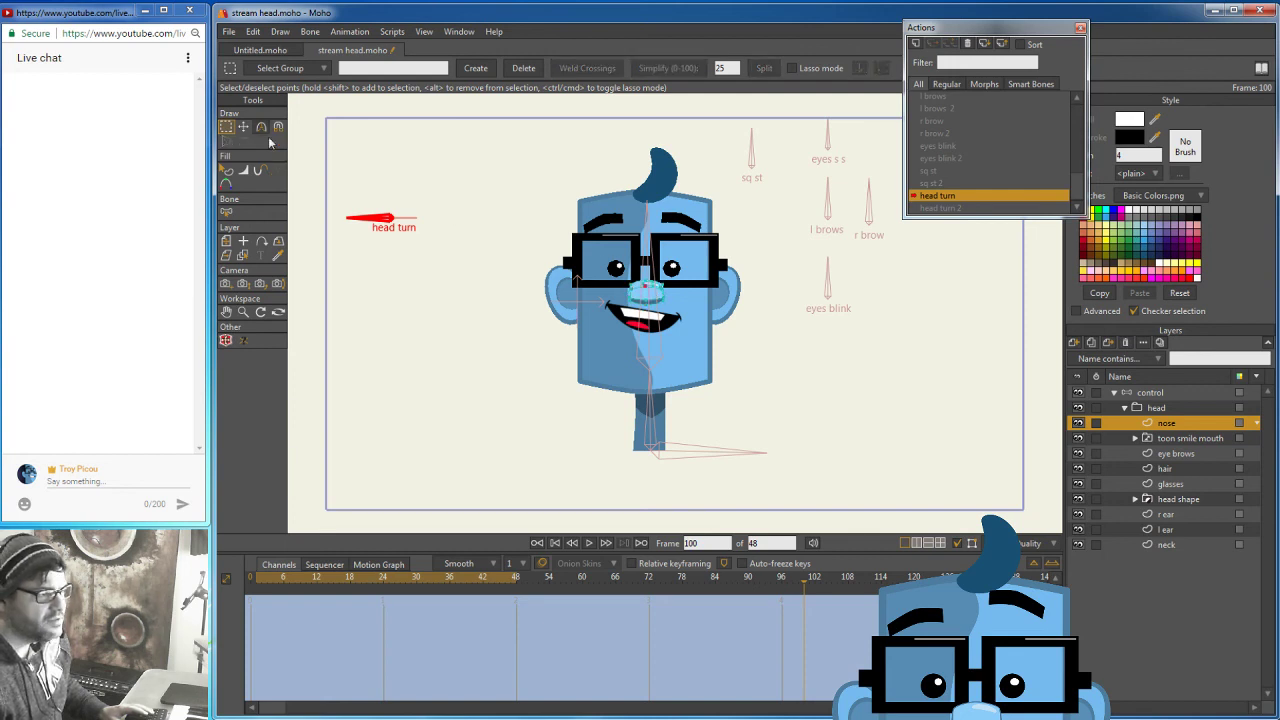
mouse_move(627, 271)
left_mouse_down()
mouse_move(665, 330)
mouse_move(690, 300)
mouse_move(690, 318)
left_mouse_up()
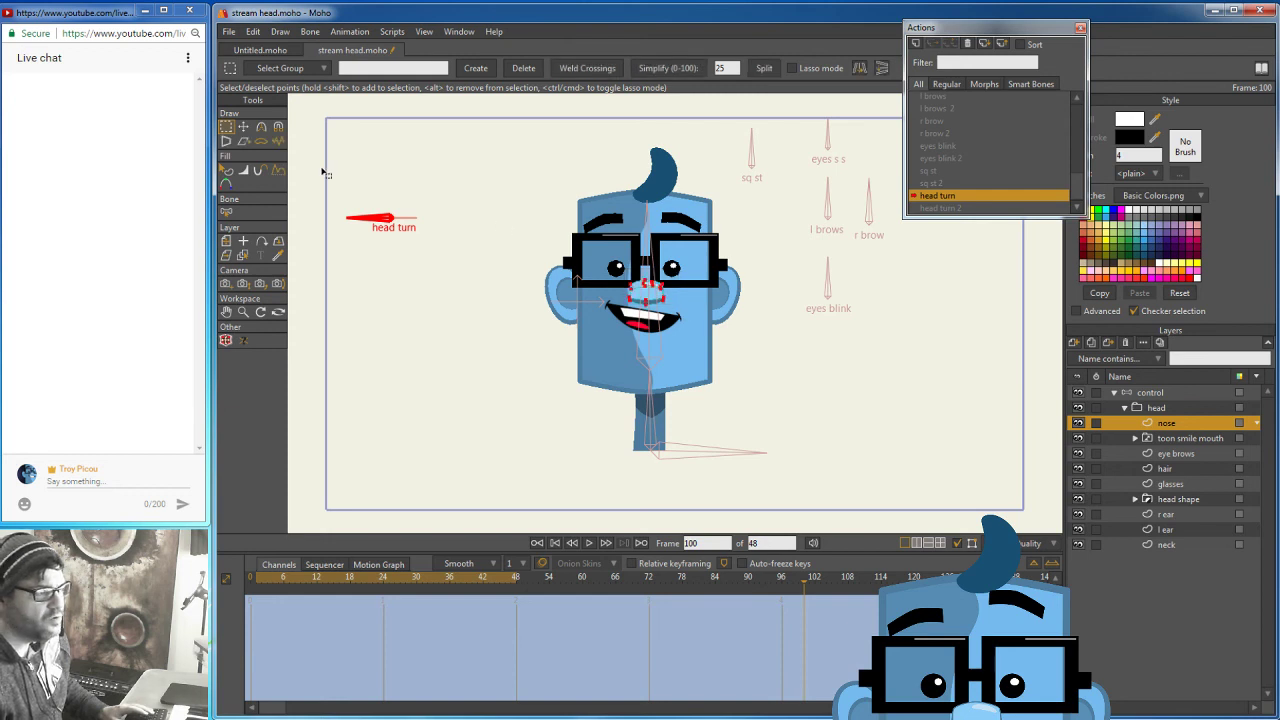
left_click(243, 127)
left_click_drag(657, 297, 615, 297)
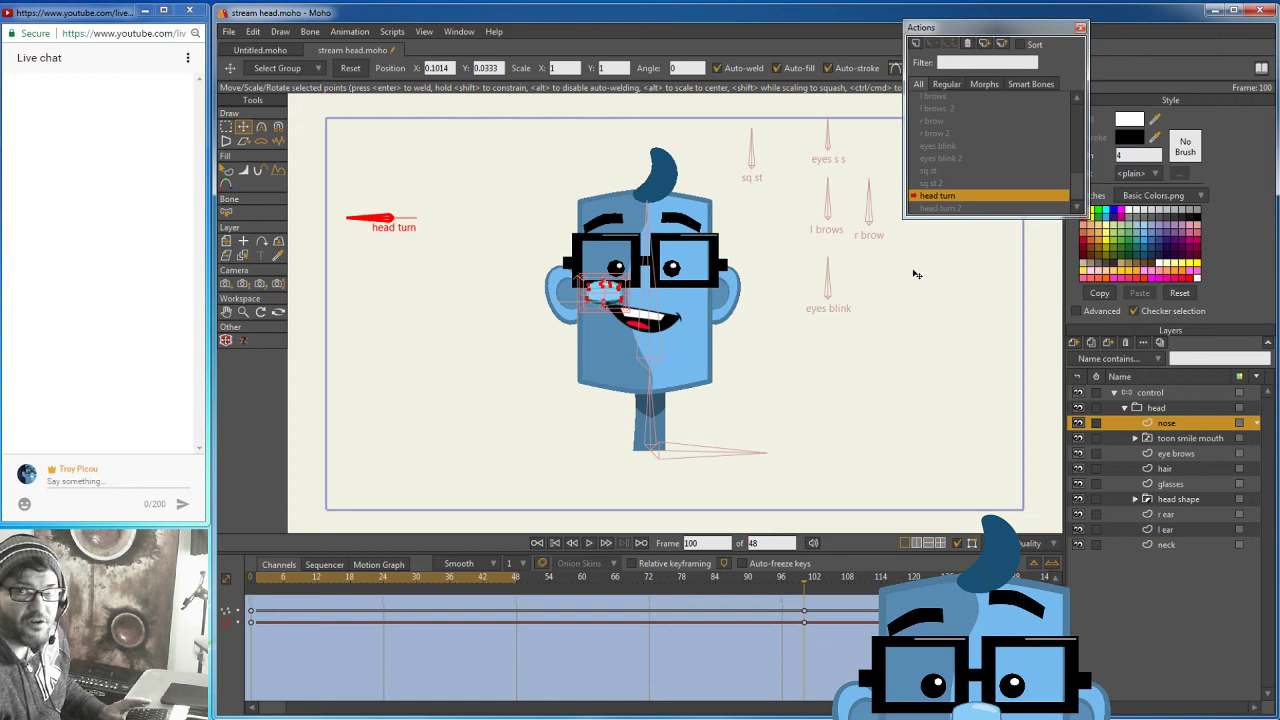
left_click_drag(804, 585, 804, 556)
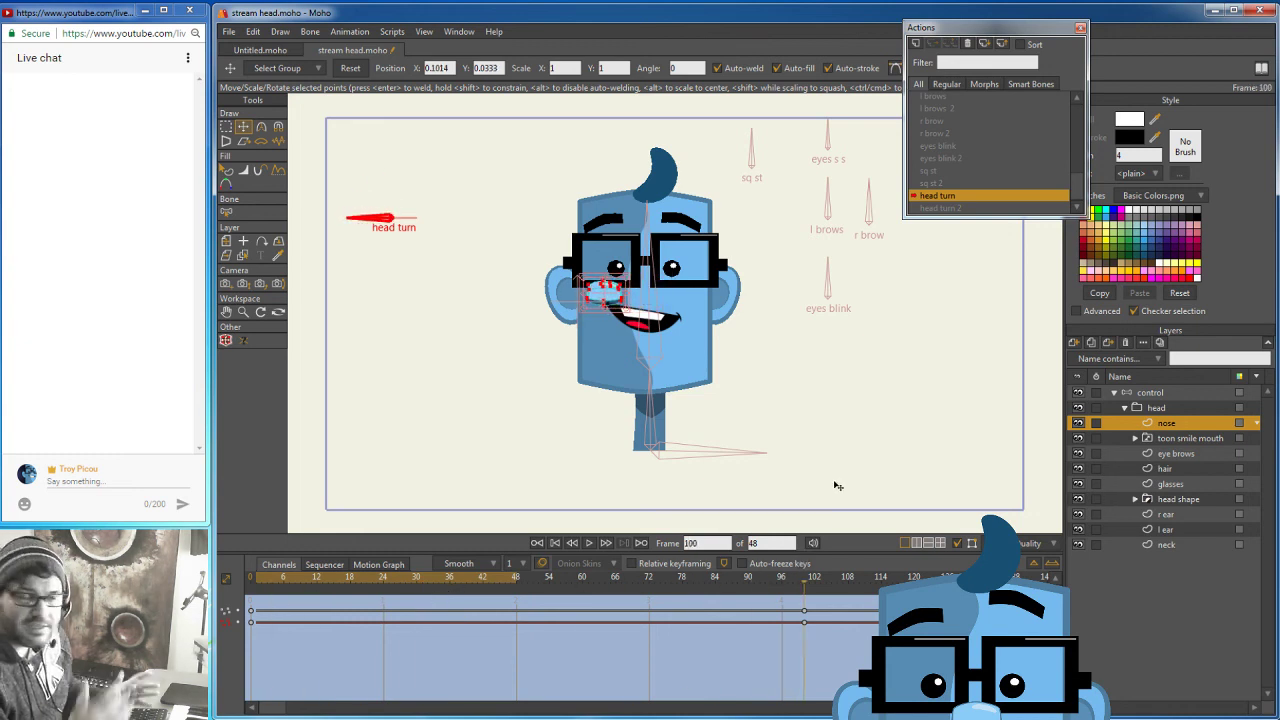
Move the toon smile mouth layer left under the nose and narrow it to an X scale of about 0.57.
left_click(1182, 440)
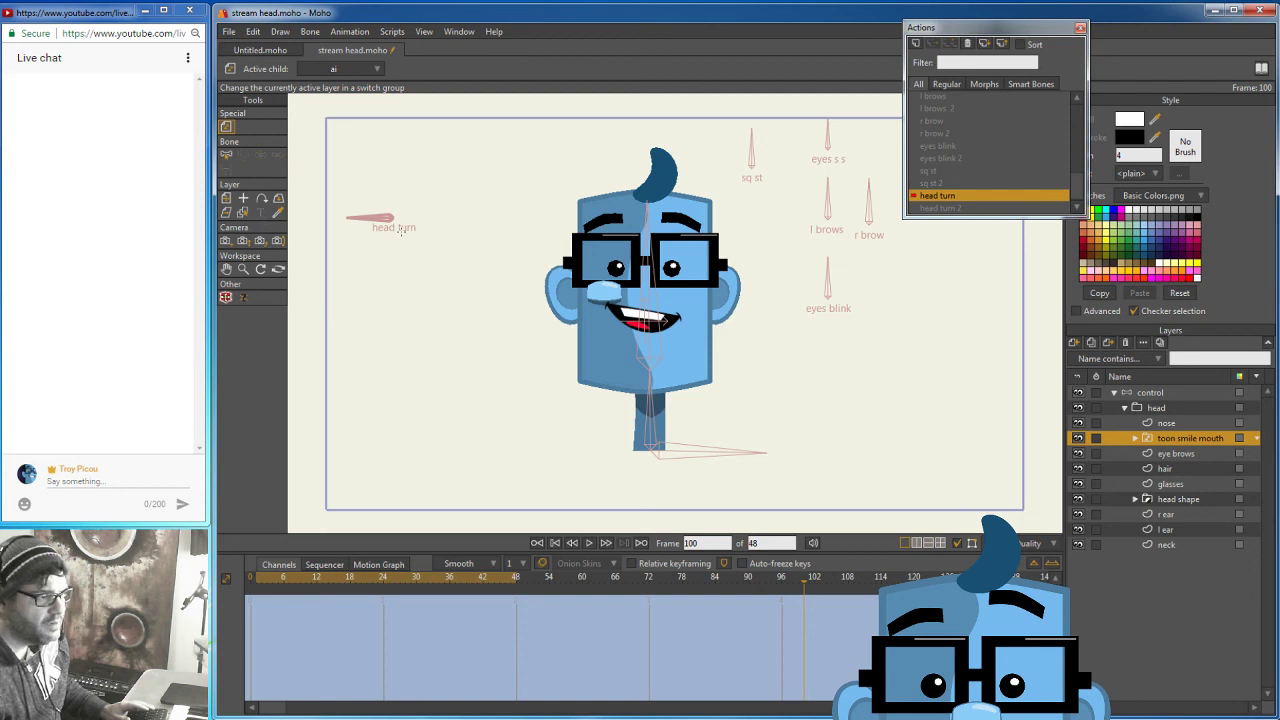
left_click(227, 199)
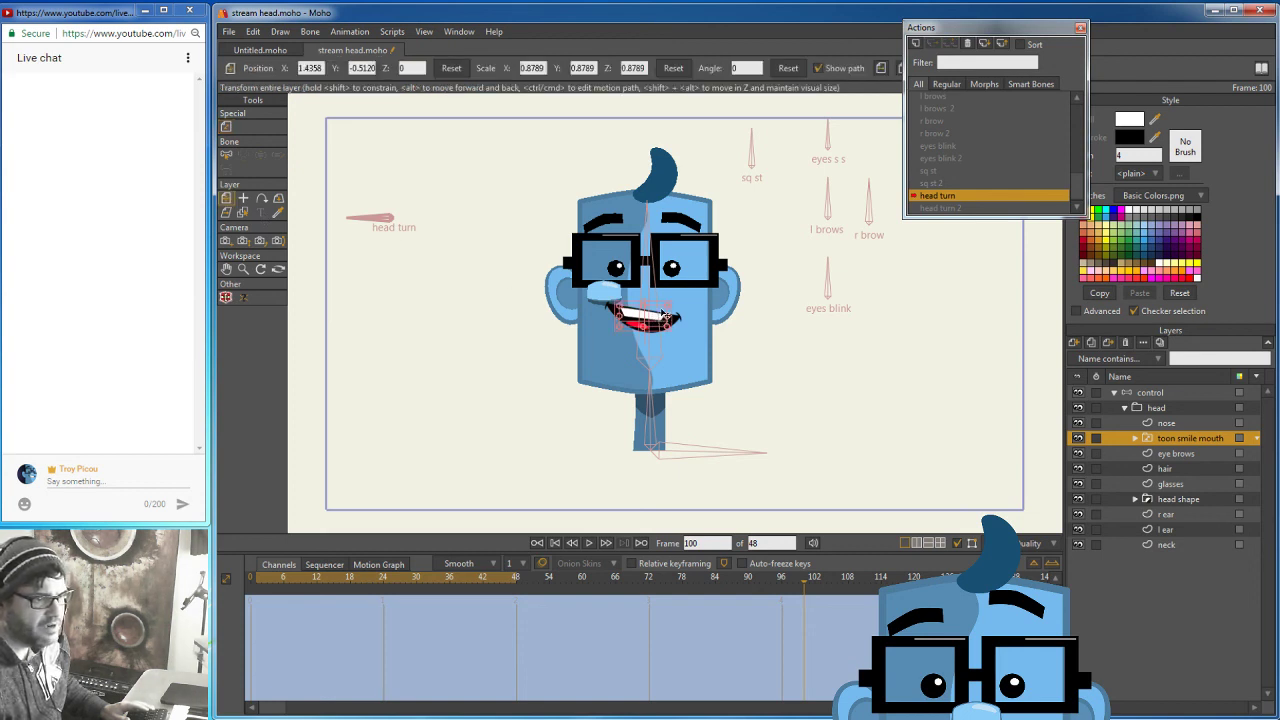
left_click_drag(664, 314, 620, 317)
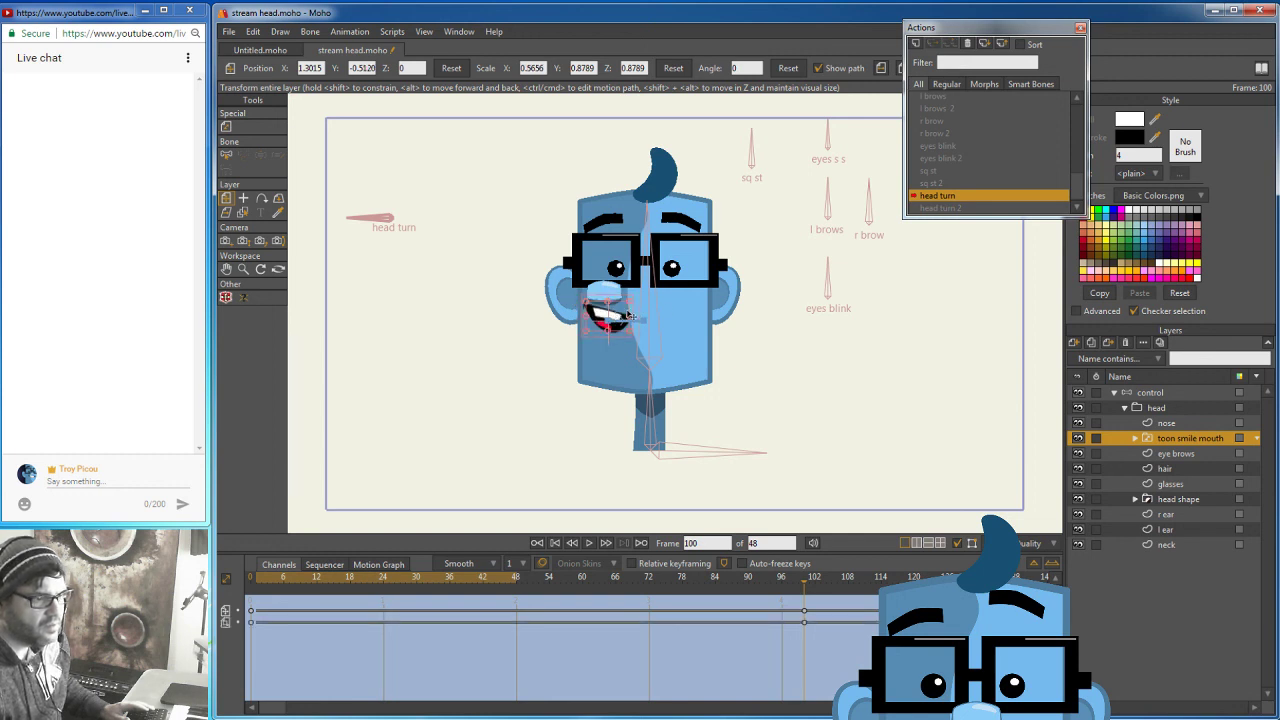
mouse_move(805, 586)
left_mouse_down()
mouse_move(367, 593)
mouse_move(256, 612)
mouse_move(805, 610)
left_mouse_up()
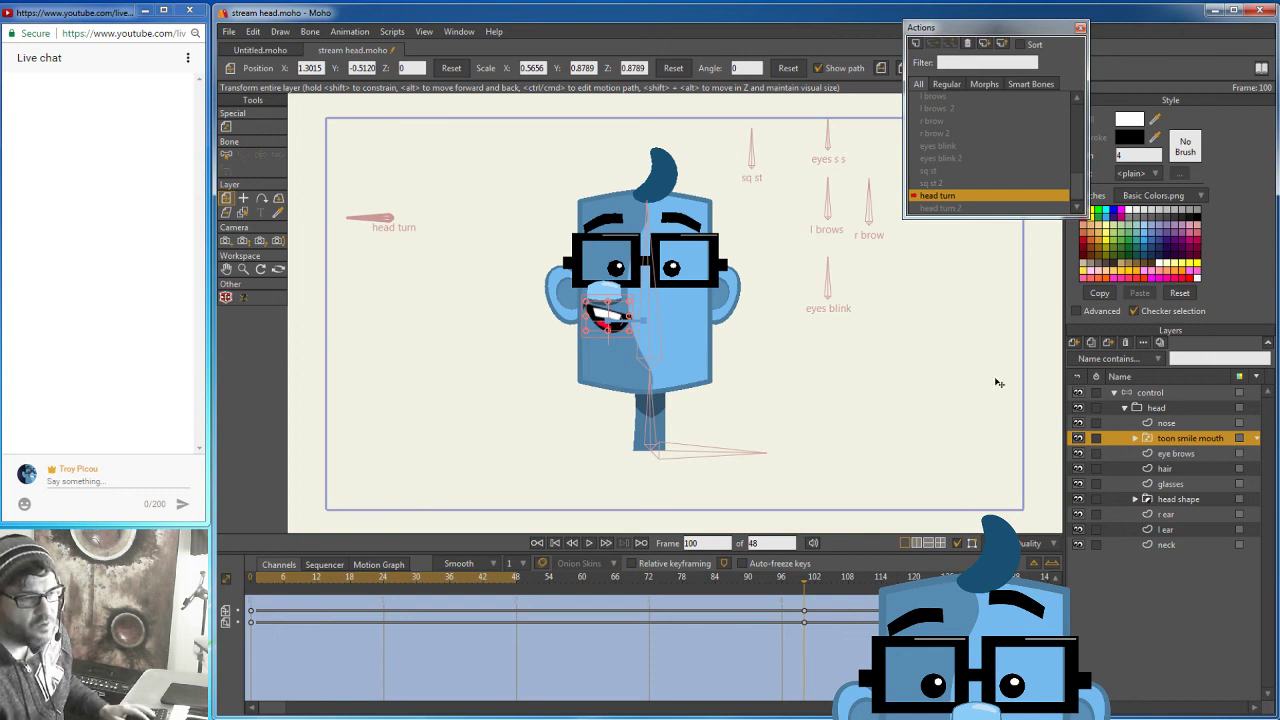
Try shifting the whole glasses layer towards the left side of the face, and undo the layer changes.
left_click(1182, 455)
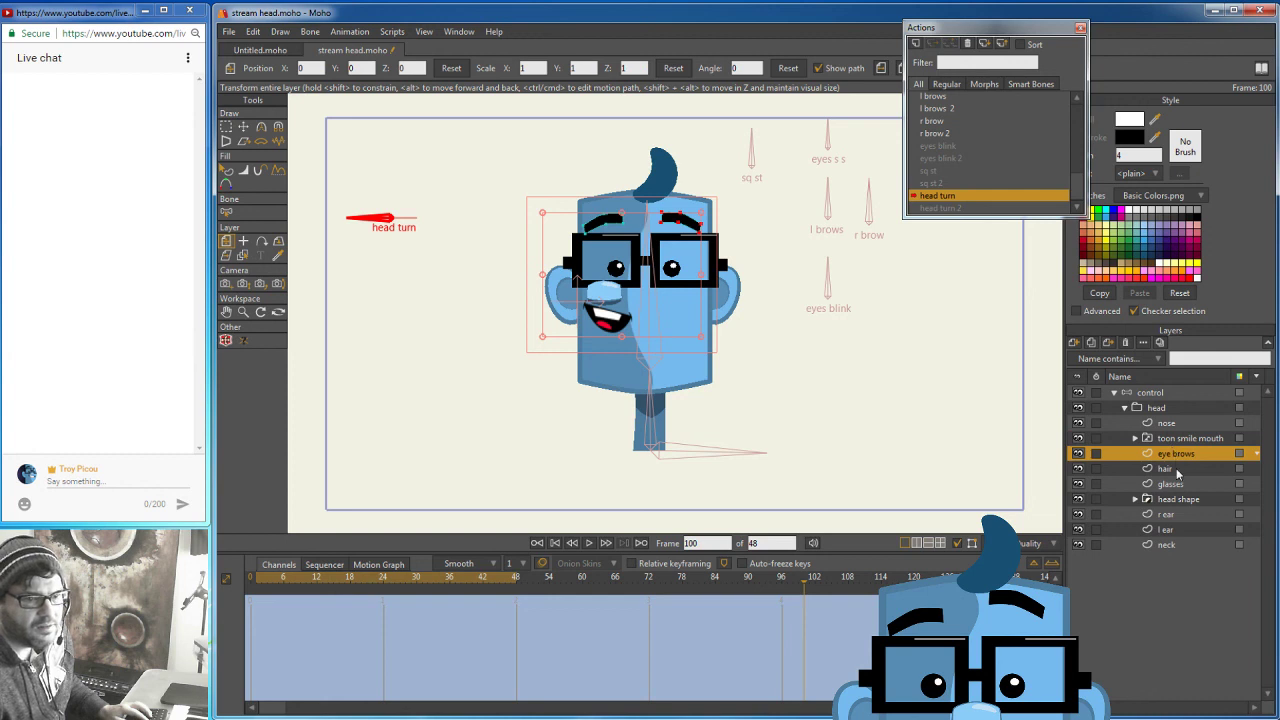
left_click(1175, 485)
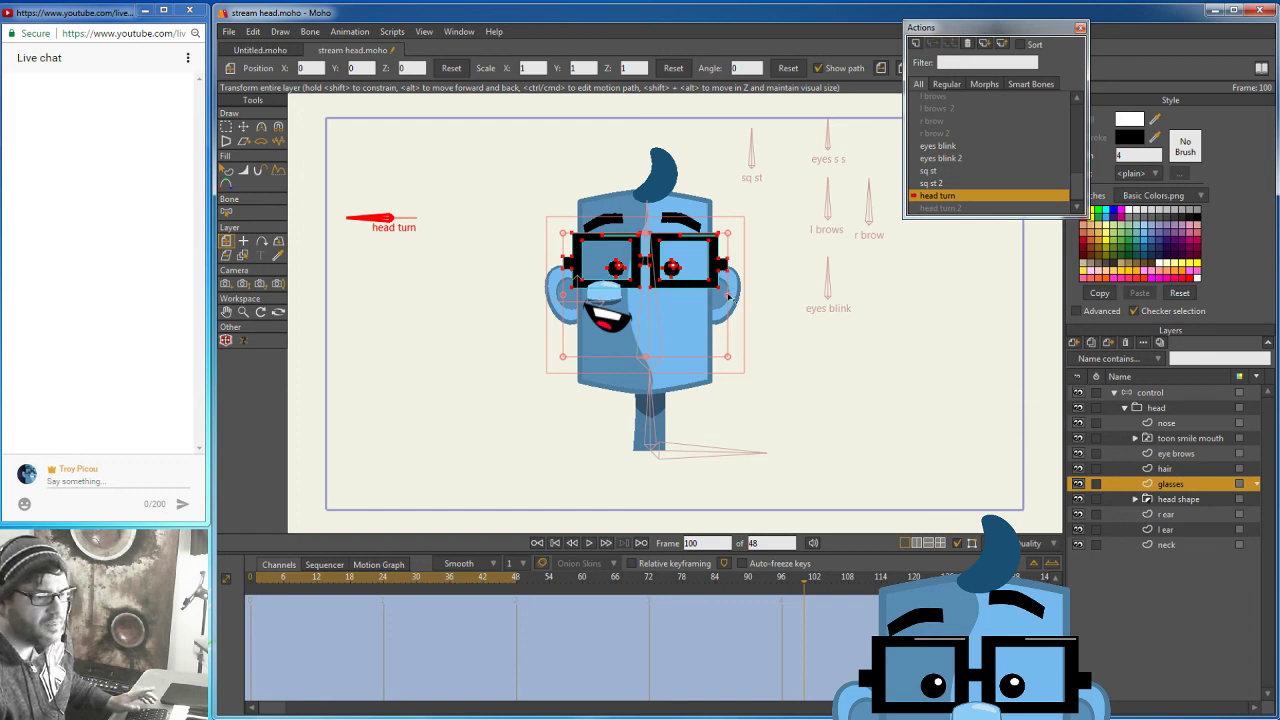
left_click_drag(700, 277, 657, 276)
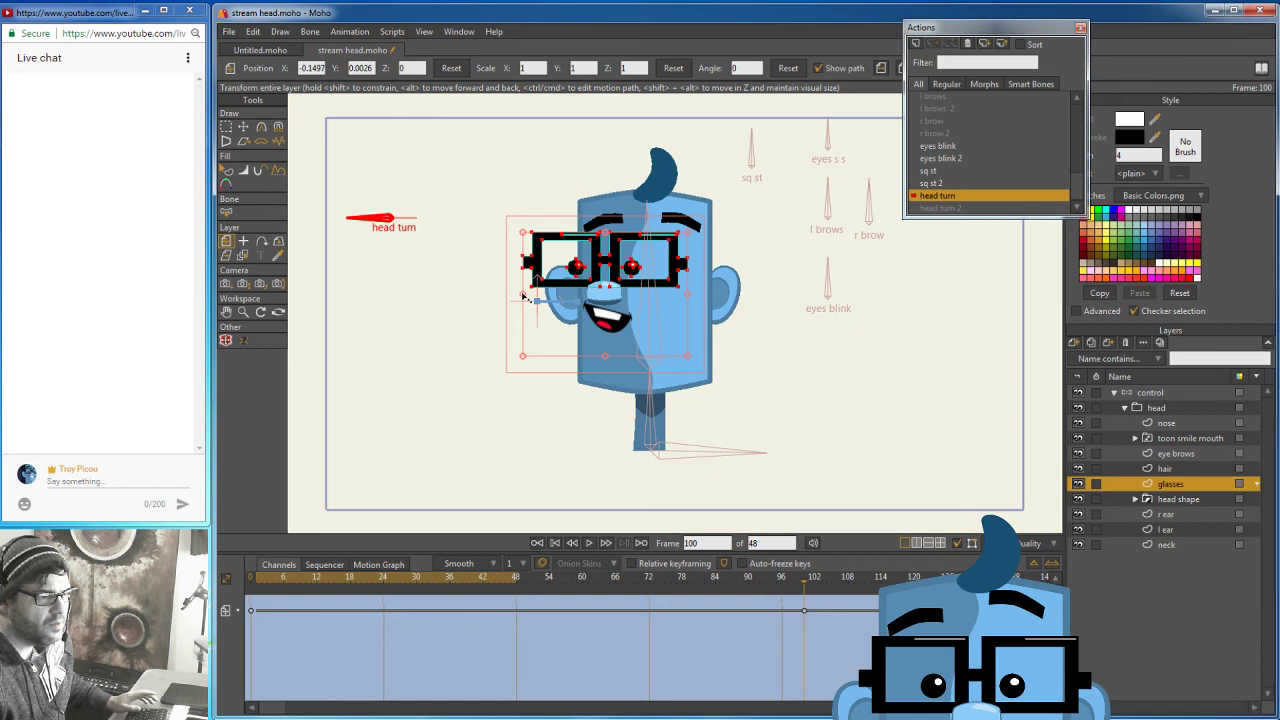
left_click_drag(522, 296, 524, 286)
key("ctrl+z")
key("ctrl+z")
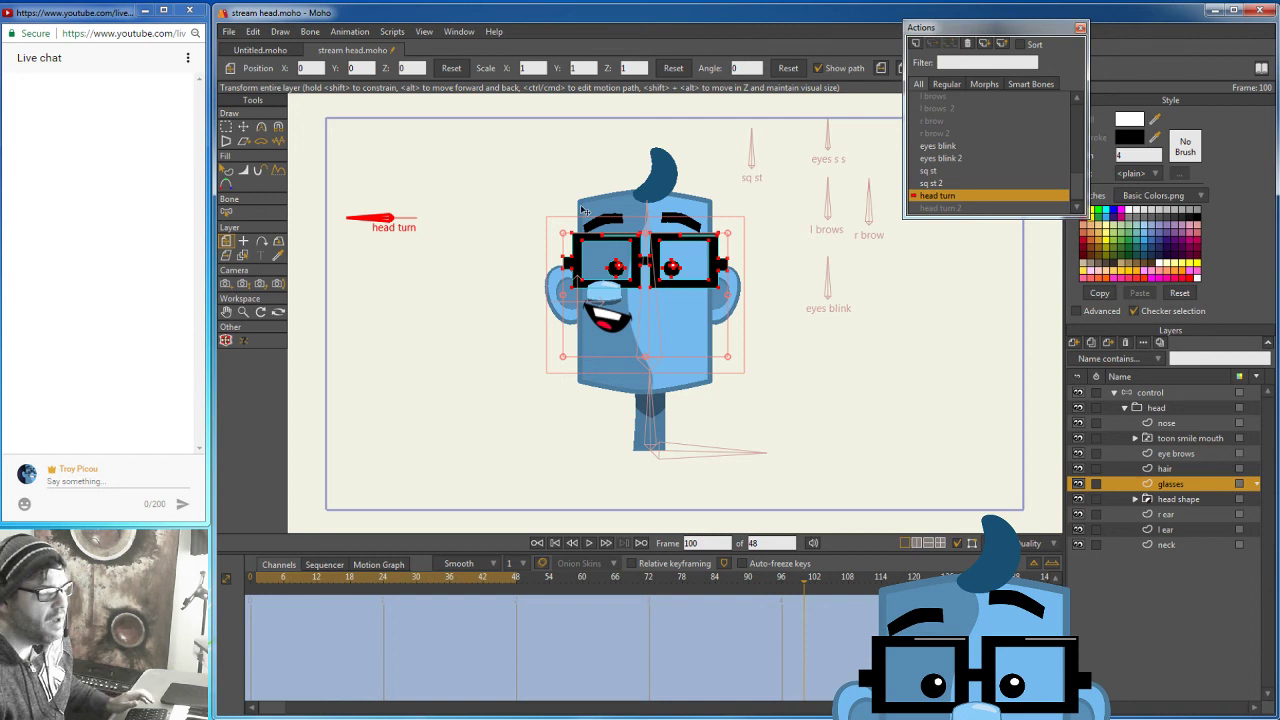
Transform all points of the glasses, shifting them towards the left side of the face and narrowing them horizontally.
key("t")
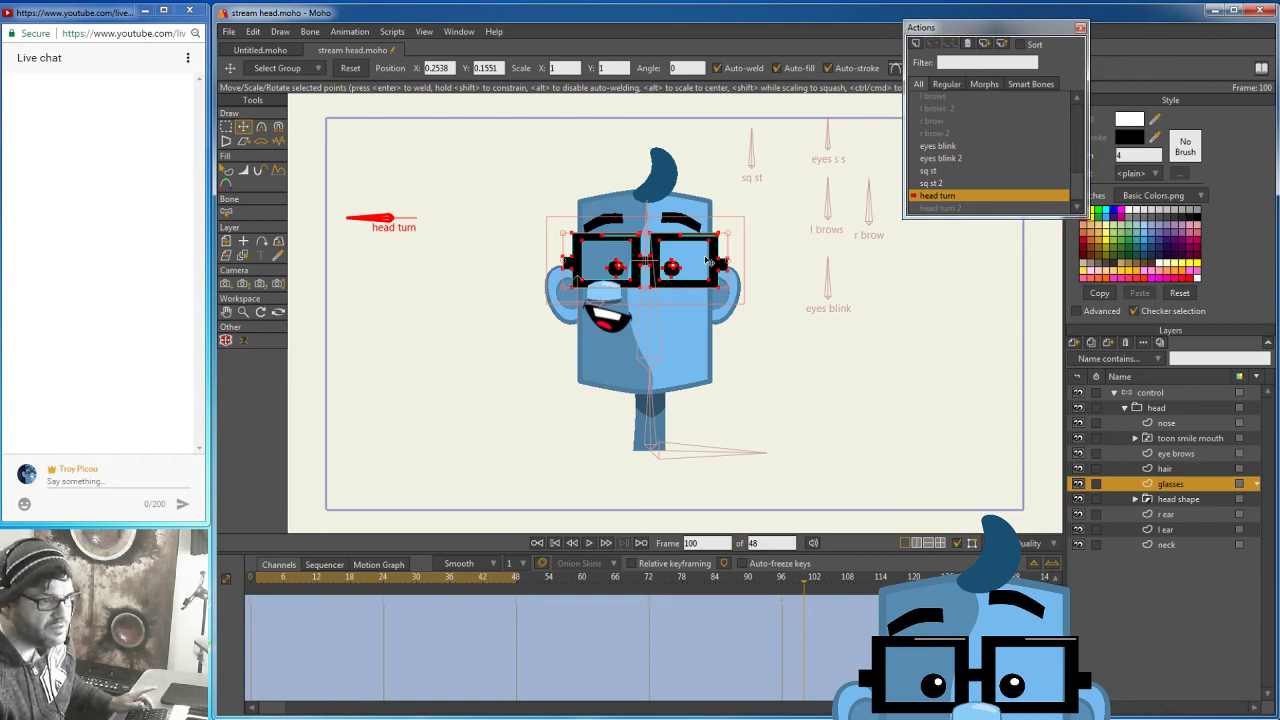
left_click_drag(705, 260, 665, 262)
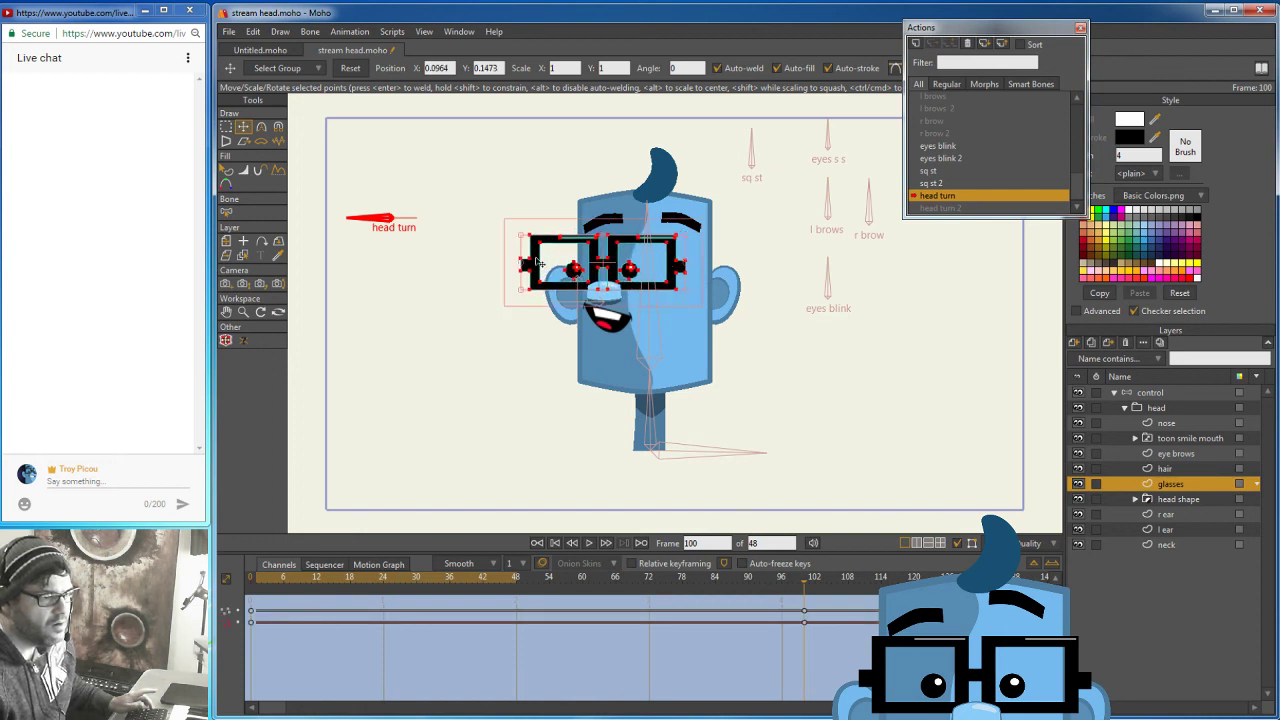
left_click_drag(524, 264, 556, 261)
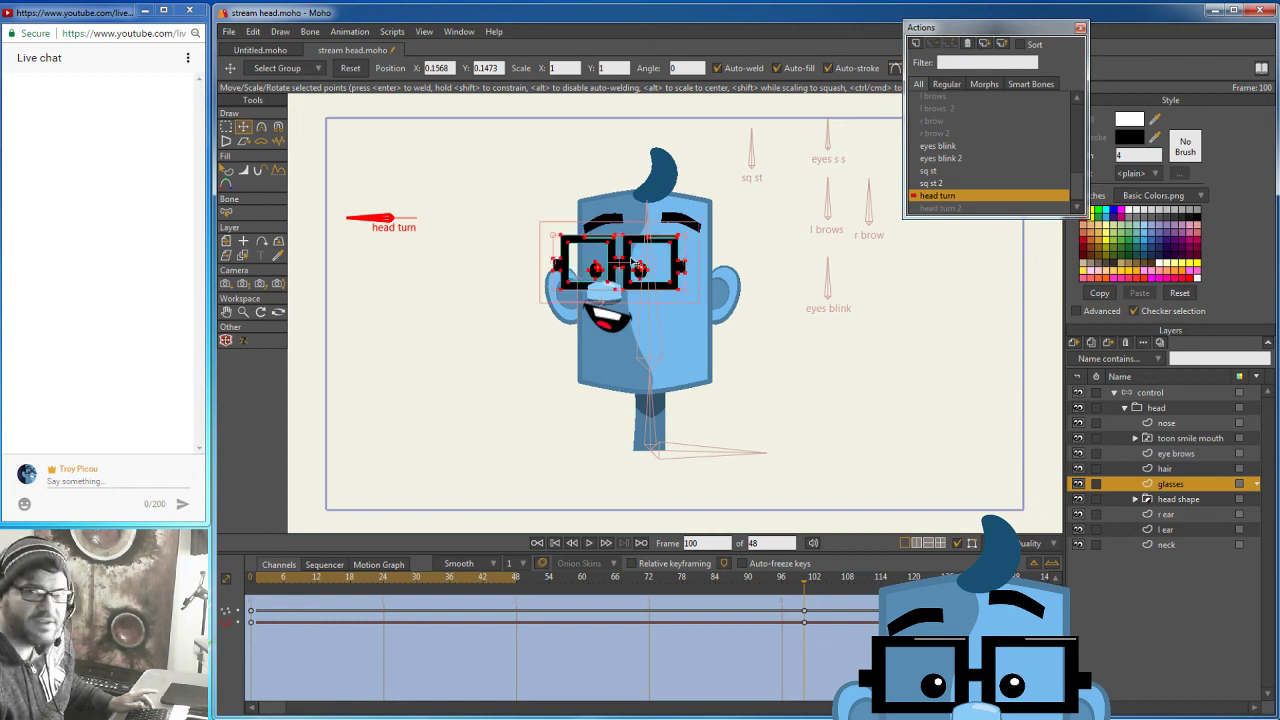
left_click_drag(666, 260, 650, 260)
left_click_drag(545, 266, 557, 263)
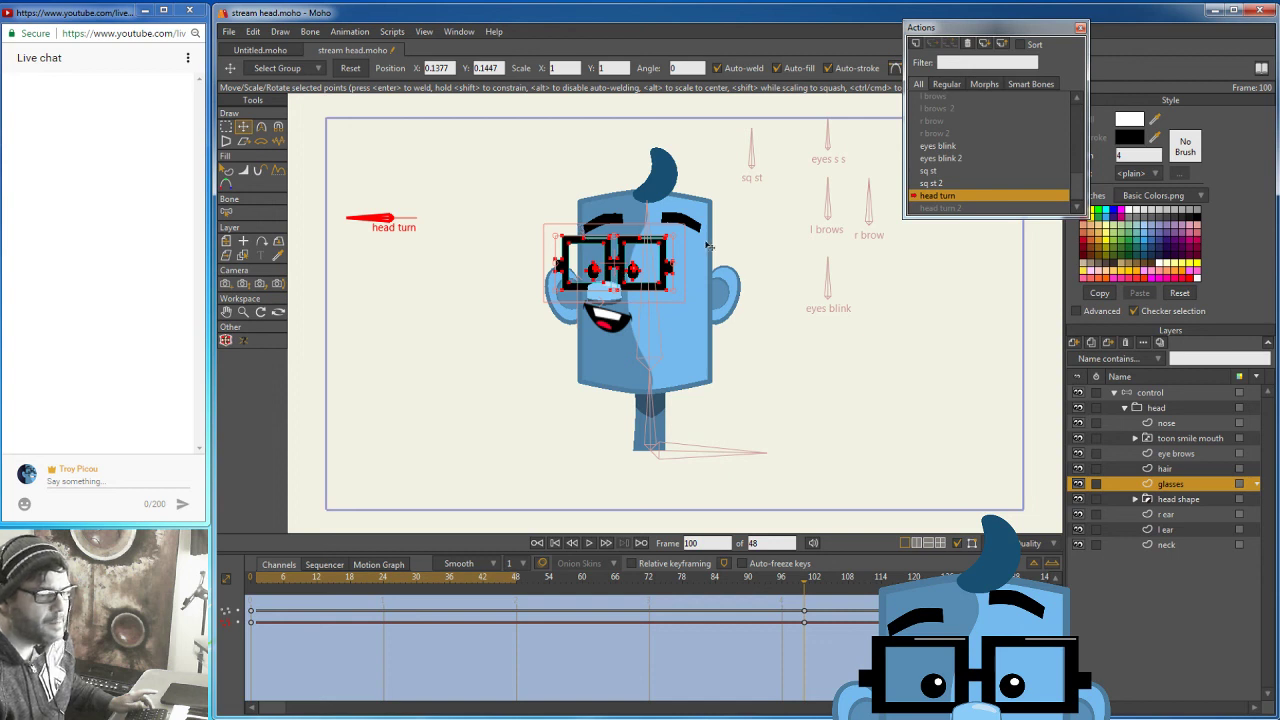
Tuck the end points of the glasses' left temple stub into the left lens frame, at about X -0.057.
left_click(673, 269)
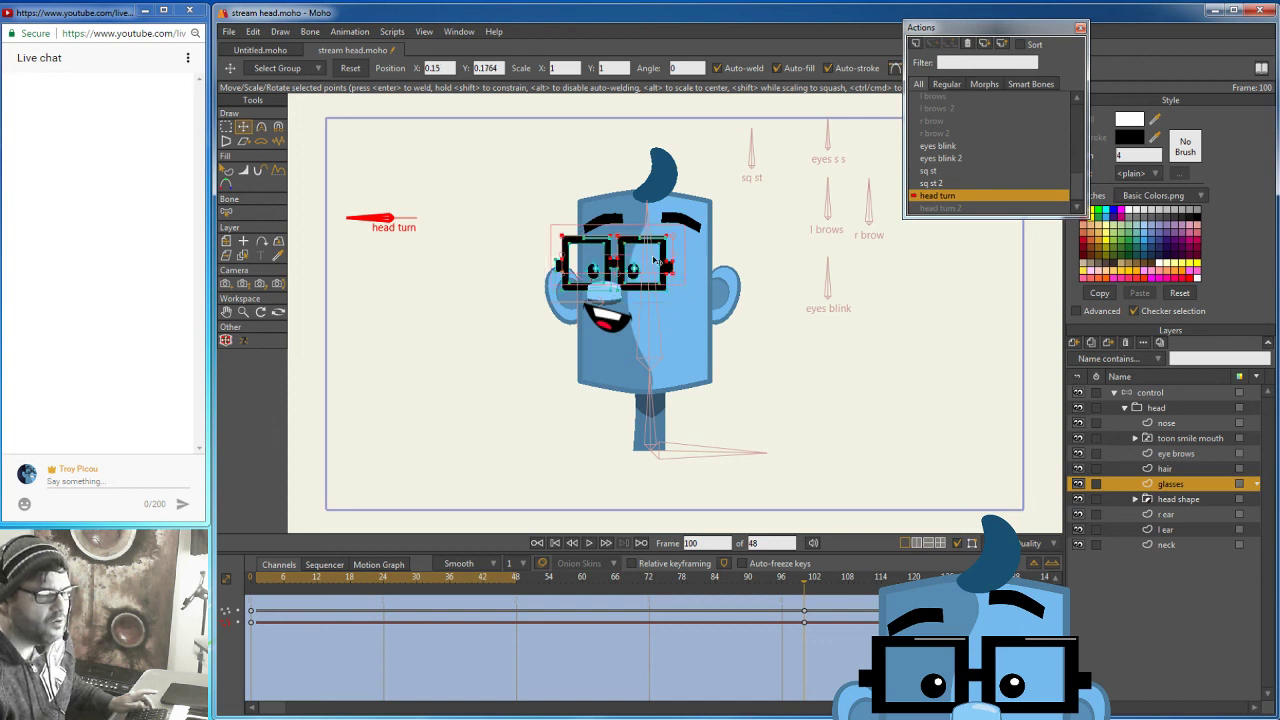
left_click(243, 312)
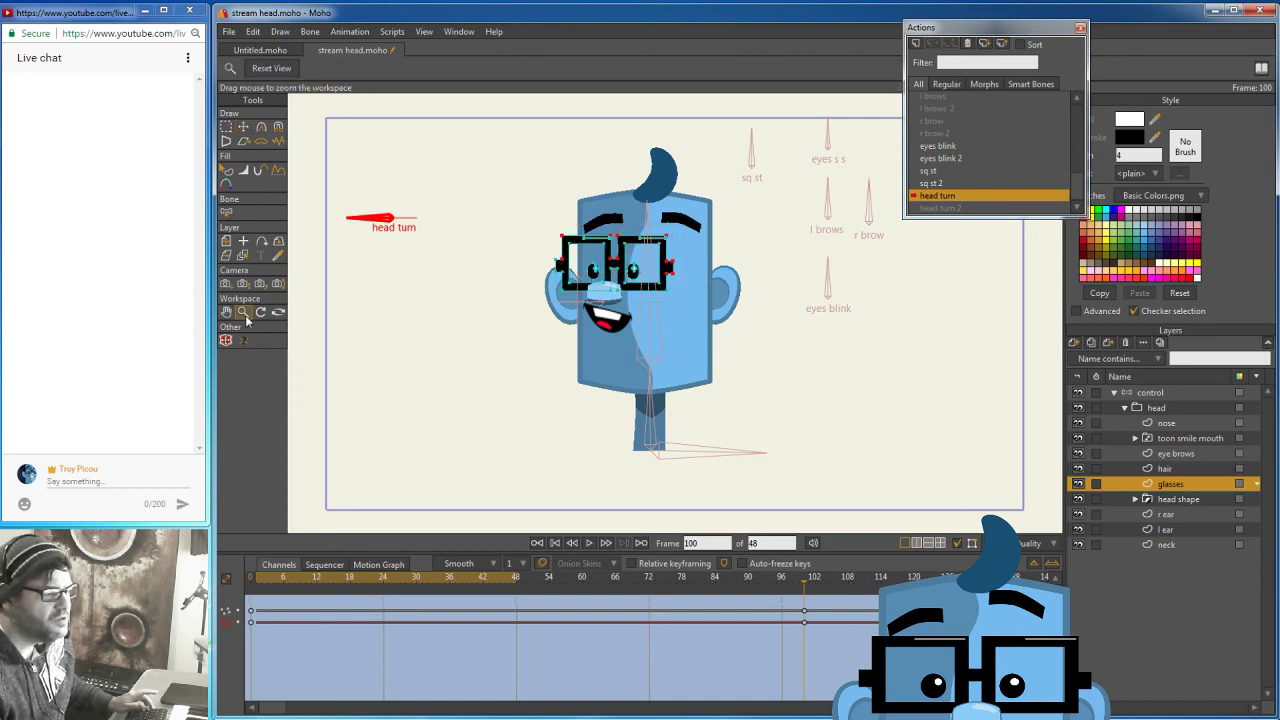
left_click_drag(615, 267, 772, 221)
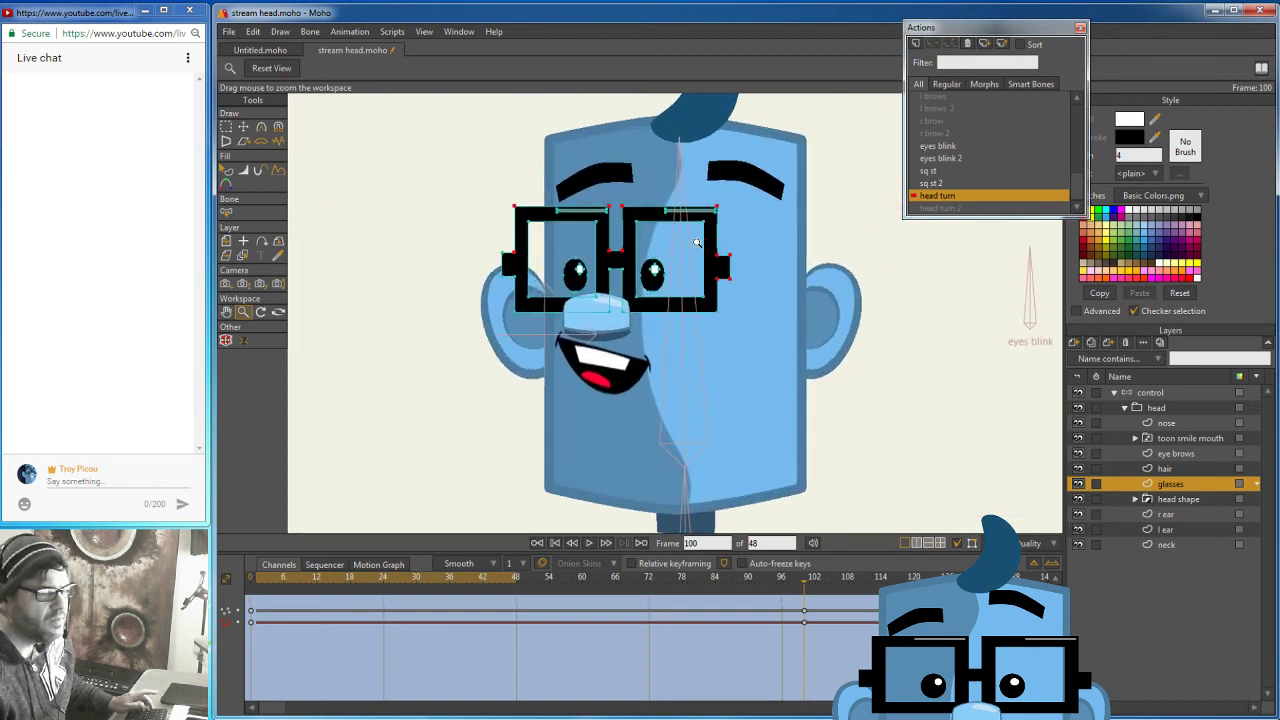
left_click(226, 126)
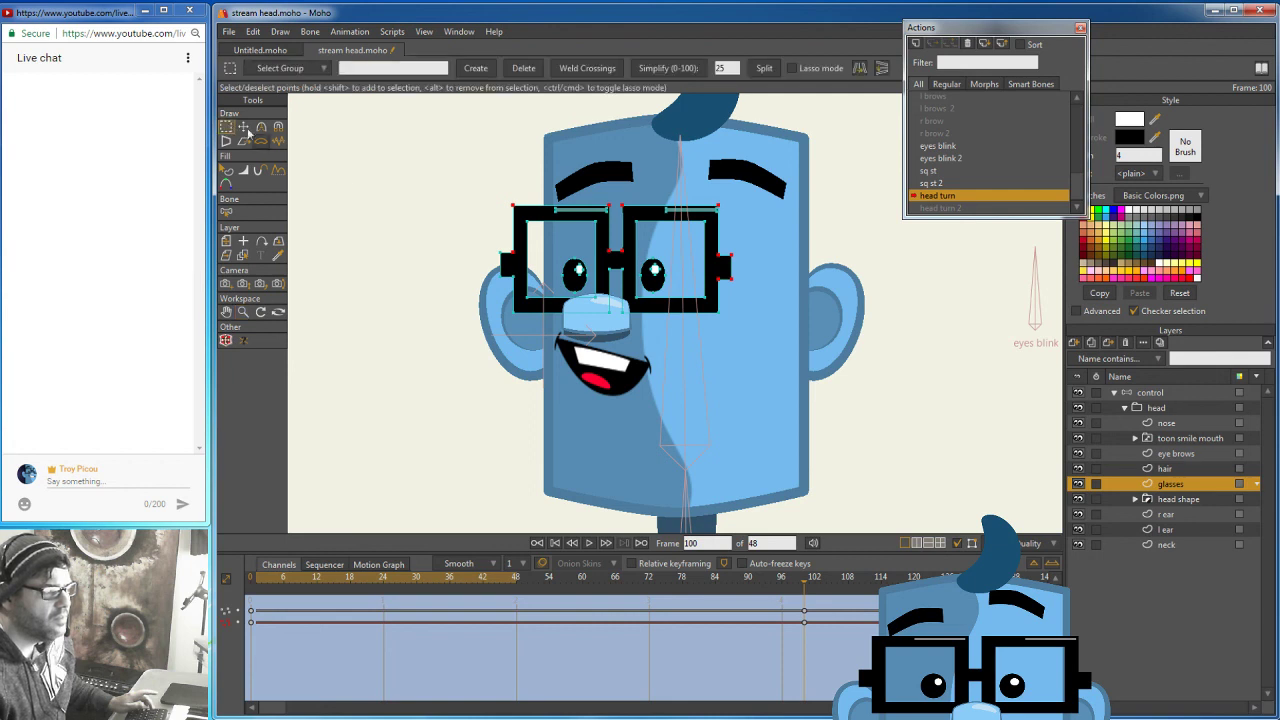
left_click_drag(492, 248, 514, 290)
left_click(243, 127)
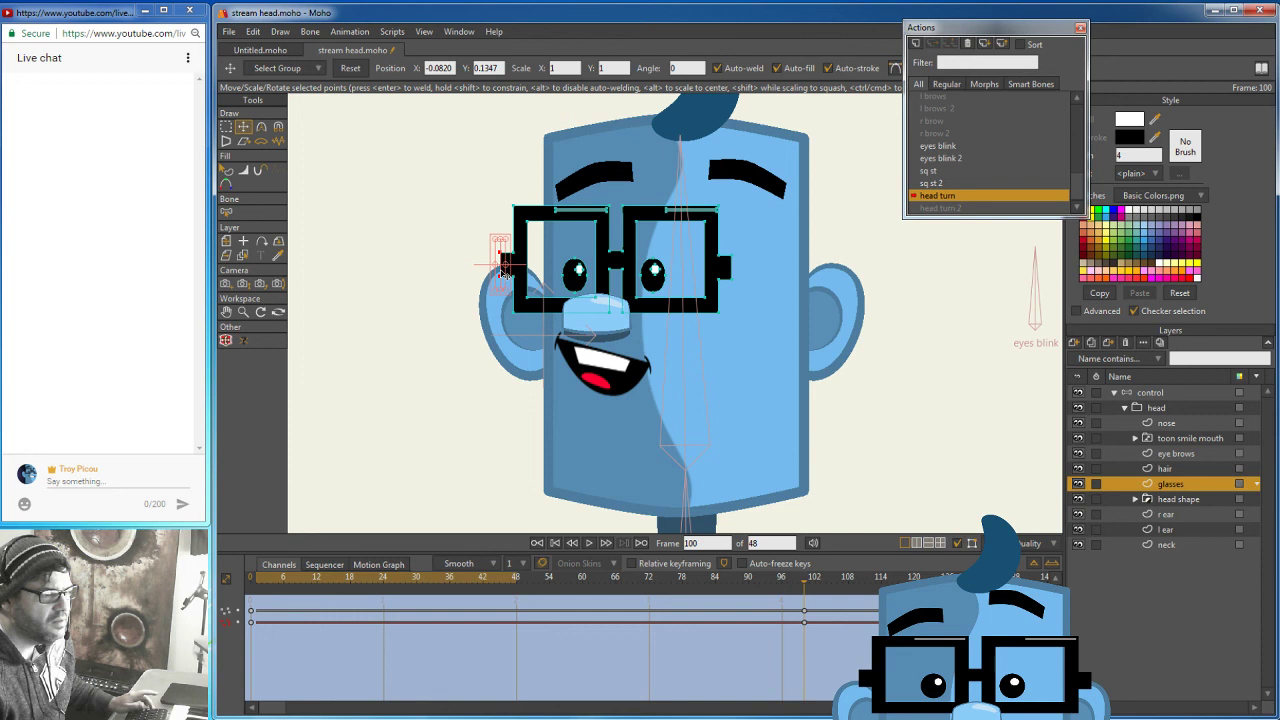
left_click_drag(501, 272, 516, 274)
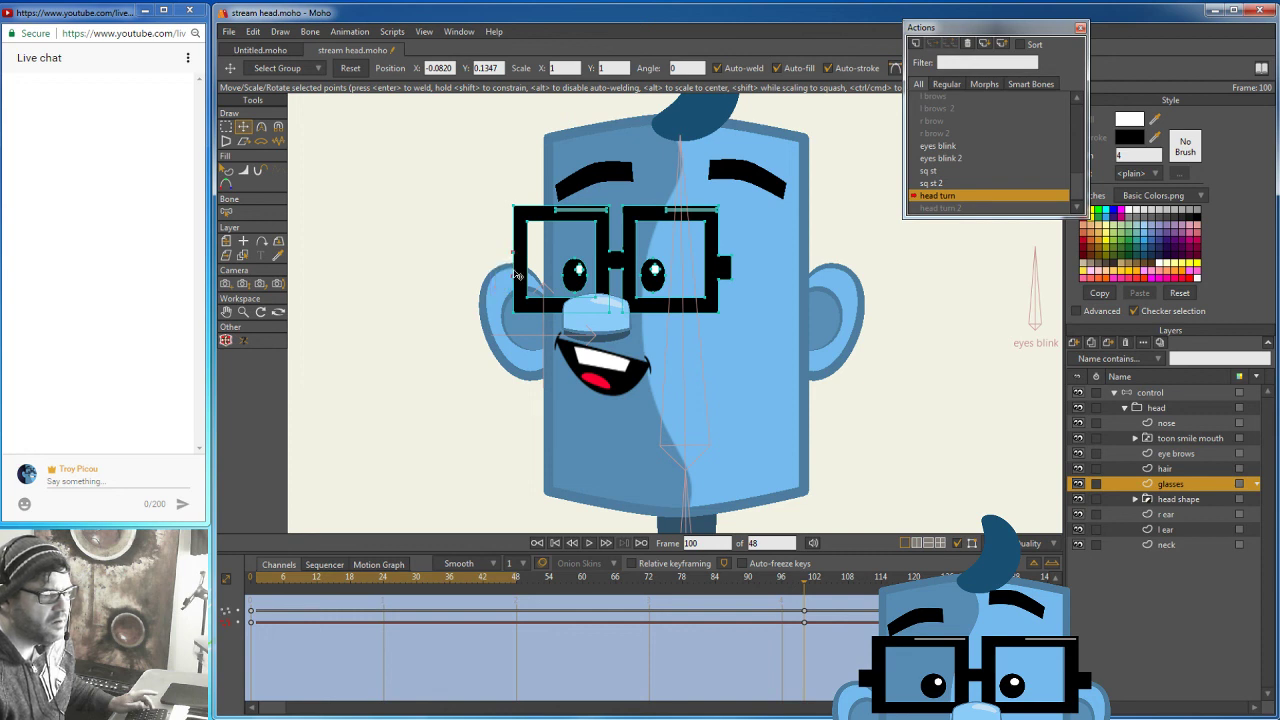
Stretch the end points of the right temple arm out to the right ear, at about X 0.5165, Y 0.1337.
left_click(733, 256)
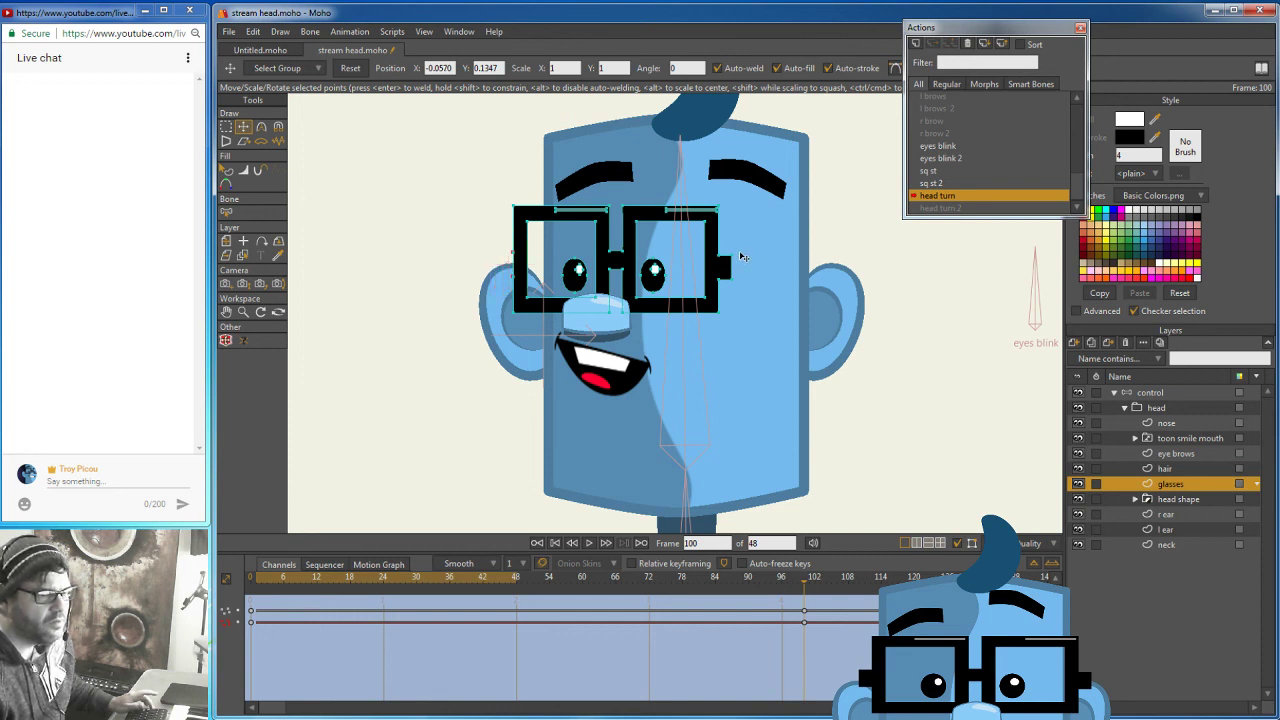
mouse_move(748, 256)
left_mouse_down()
mouse_move(735, 266)
mouse_move(745, 257)
left_mouse_up()
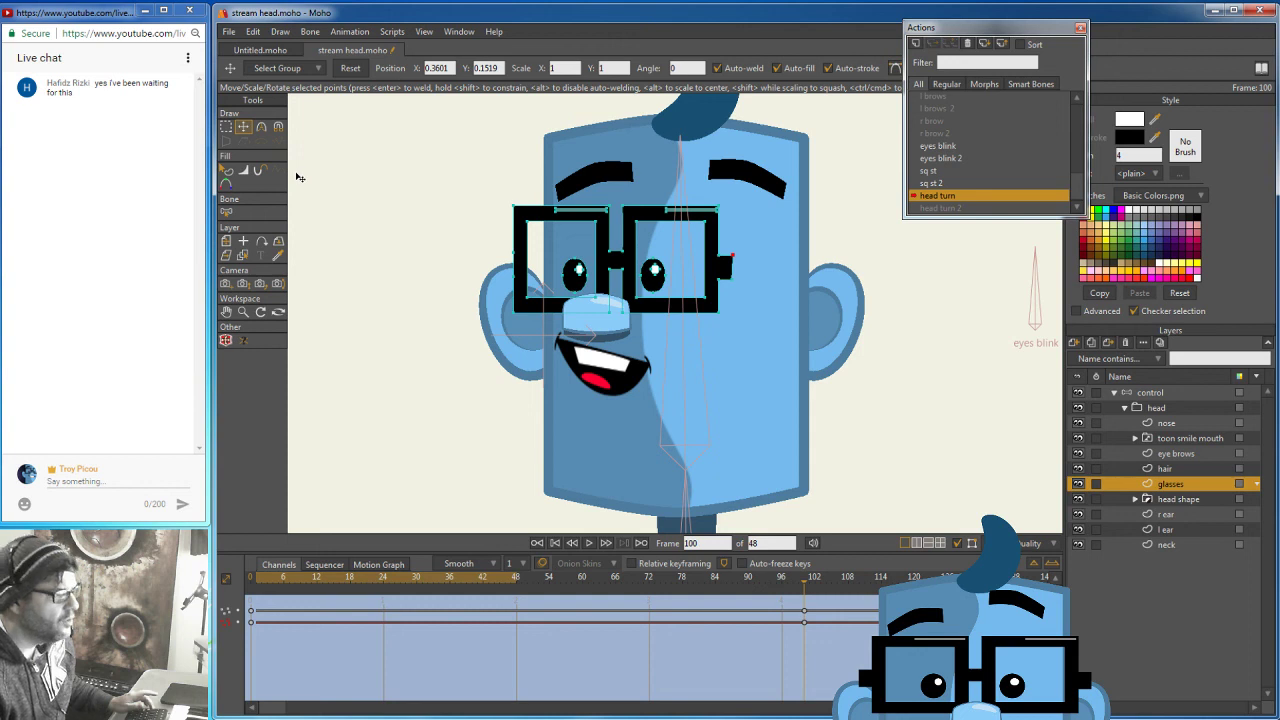
left_click(227, 127)
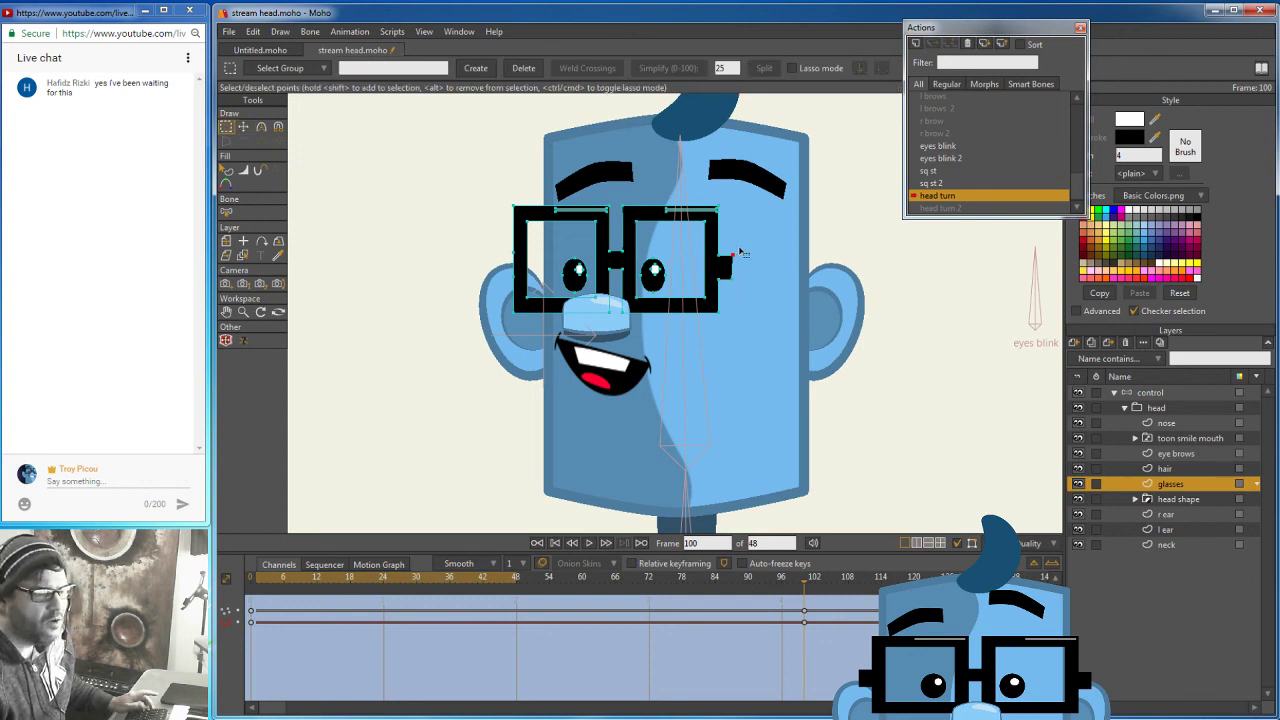
left_click_drag(733, 264, 737, 295)
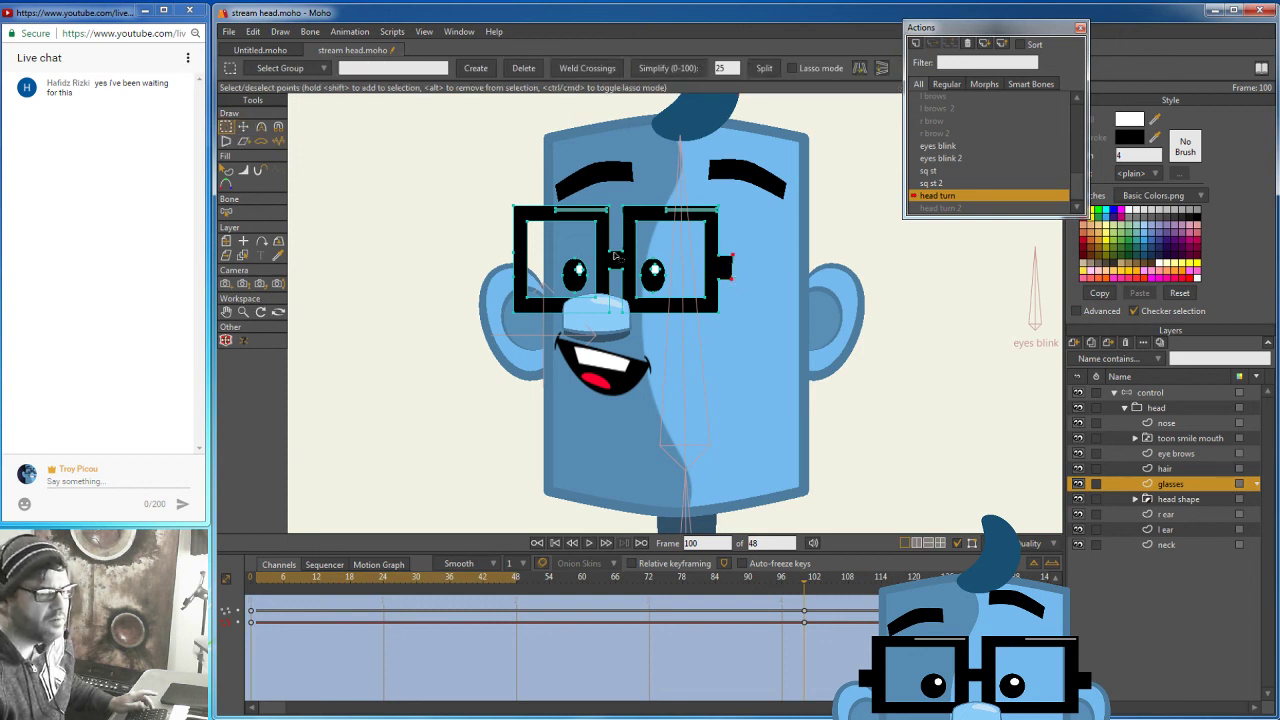
left_click(243, 127)
left_click_drag(737, 273, 816, 273)
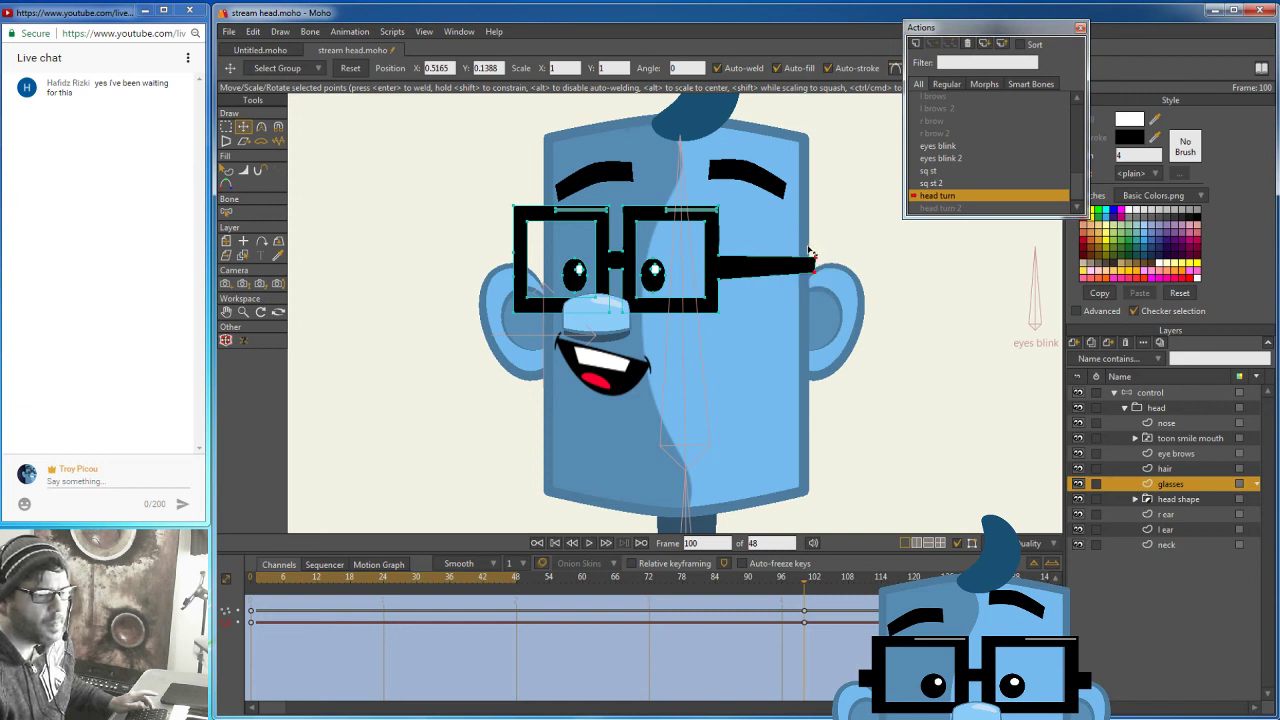
left_click_drag(808, 250, 808, 252)
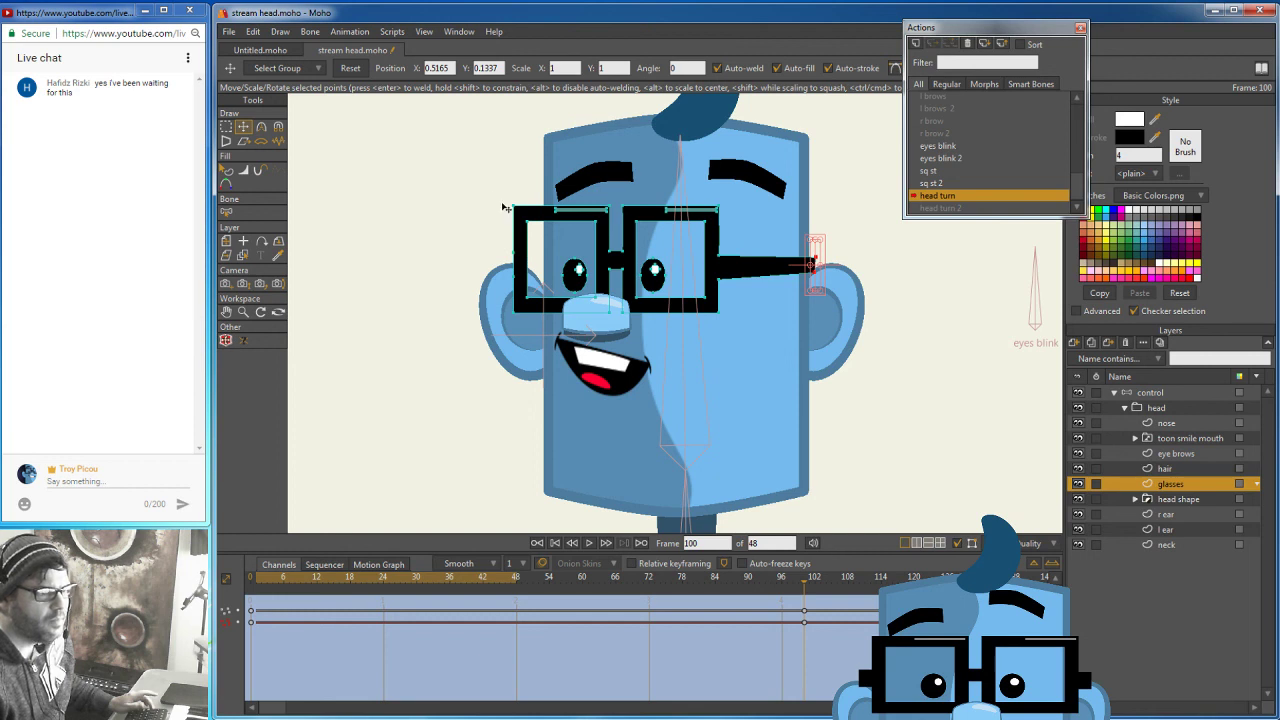
Move the outer side of the left lens frame inward to about X -0.0165 and shorten it vertically for perspective.
left_click(227, 128)
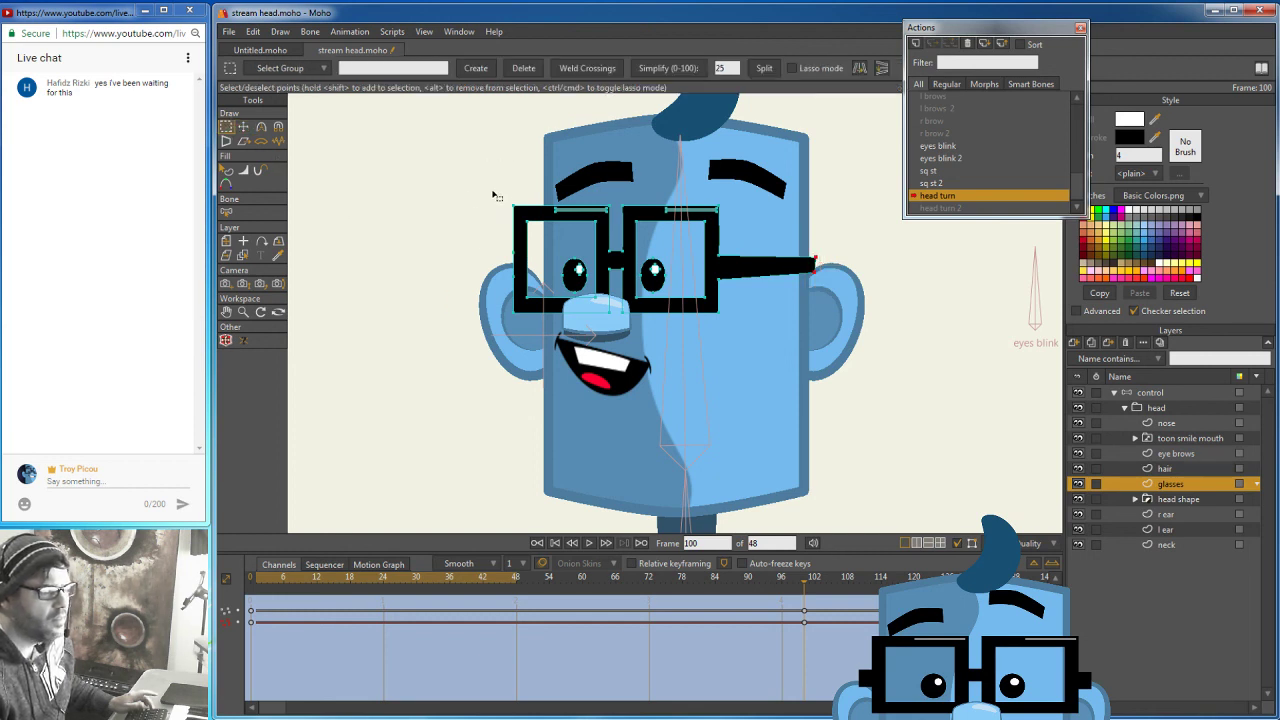
left_click_drag(500, 196, 541, 312)
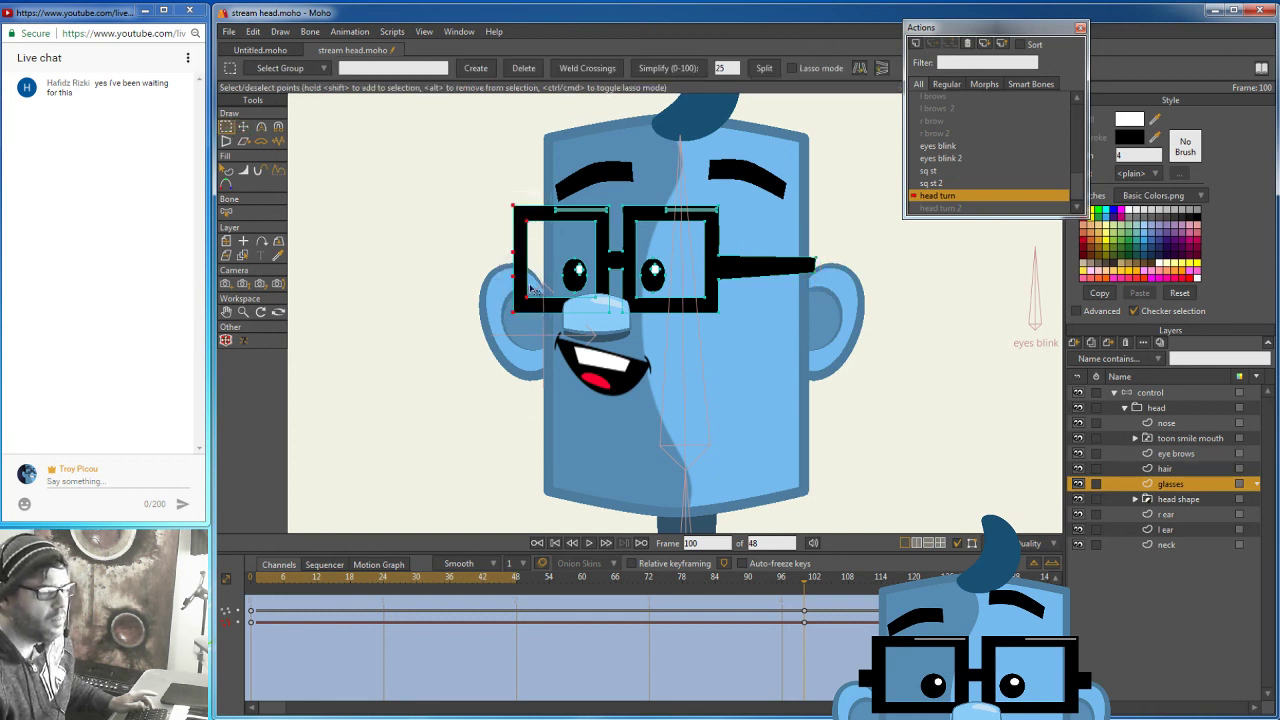
left_click(243, 128)
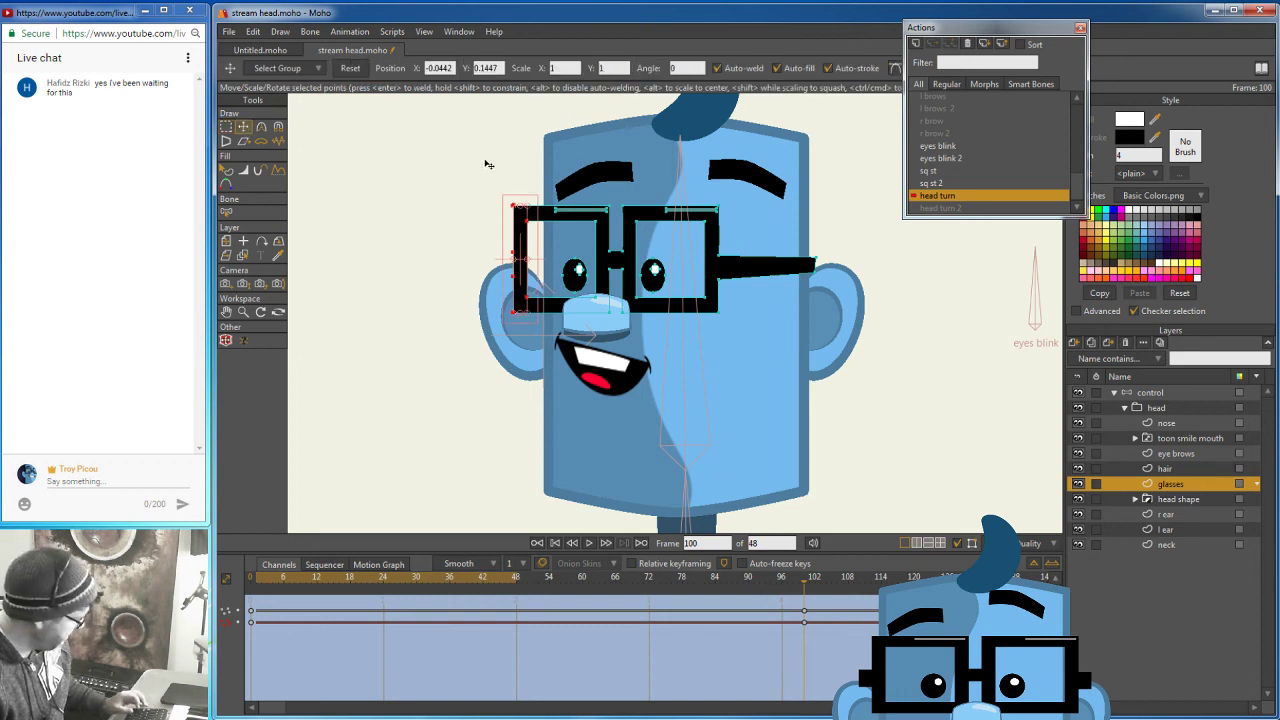
left_click_drag(521, 204, 537, 250)
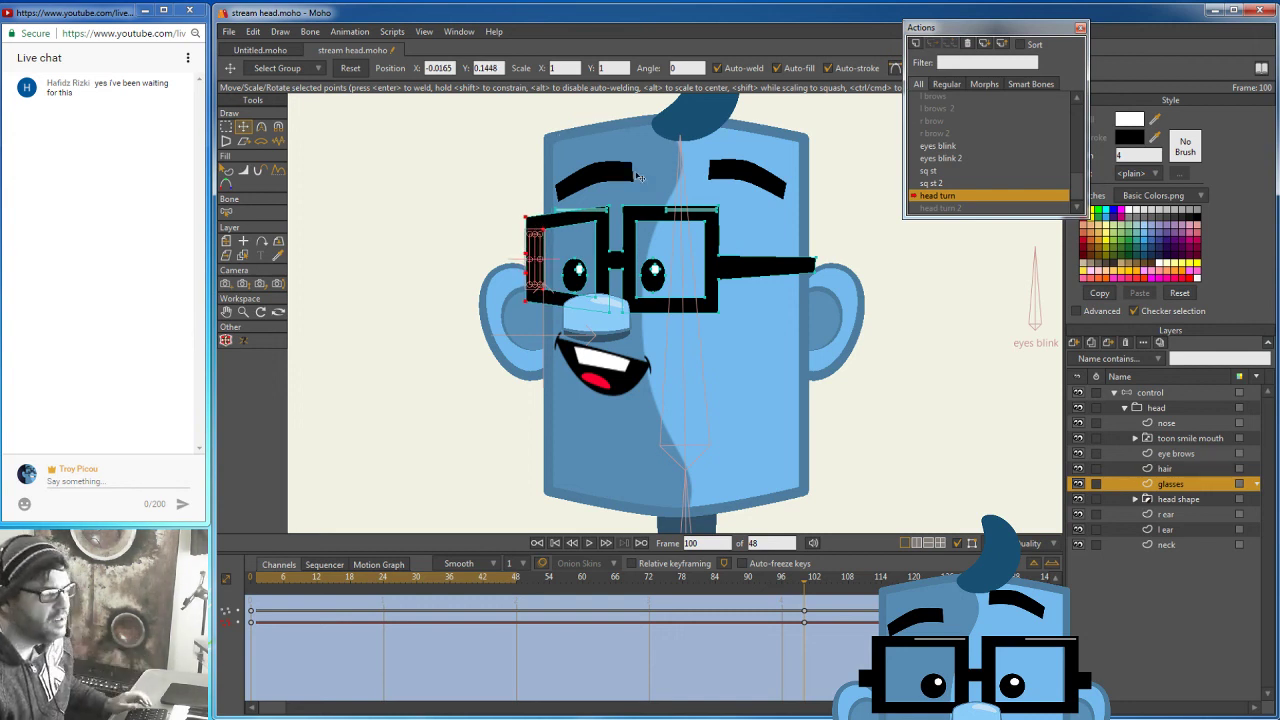
Thin the left lens's outer rim by nudging only its outermost points inward to about X -0.0227.
left_click(230, 311)
left_click_drag(573, 220, 567, 235)
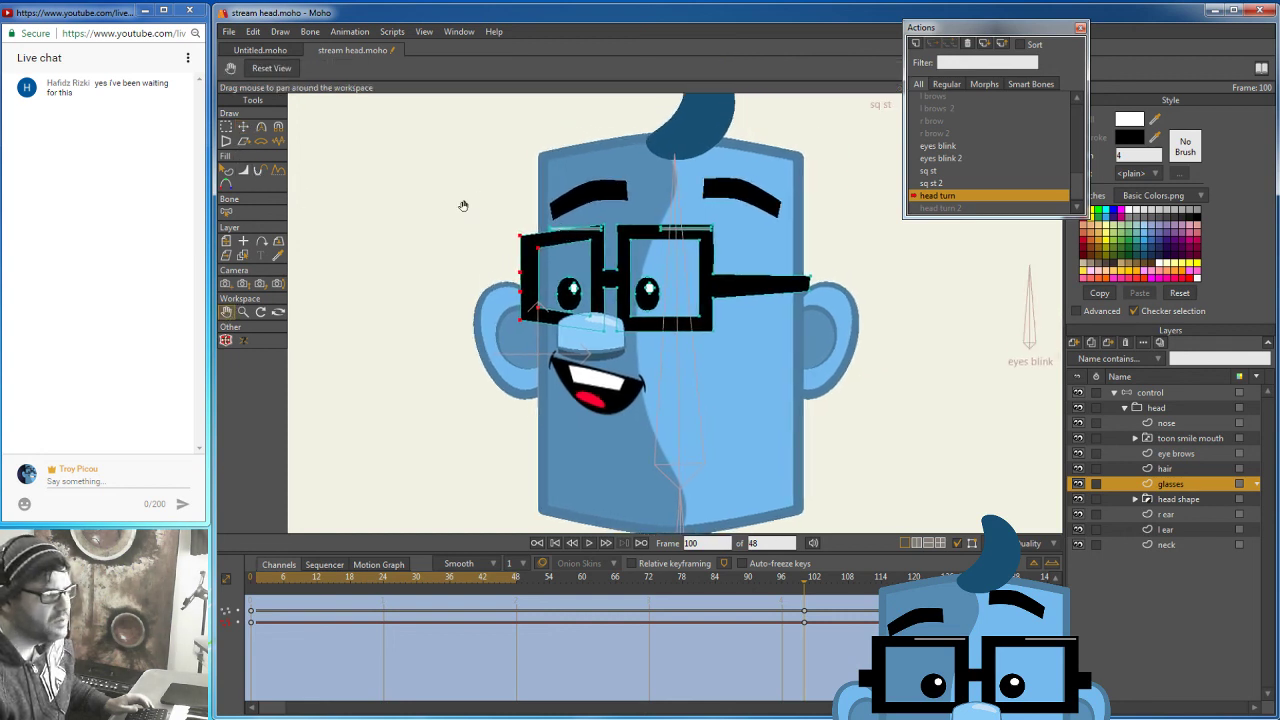
left_click(244, 128)
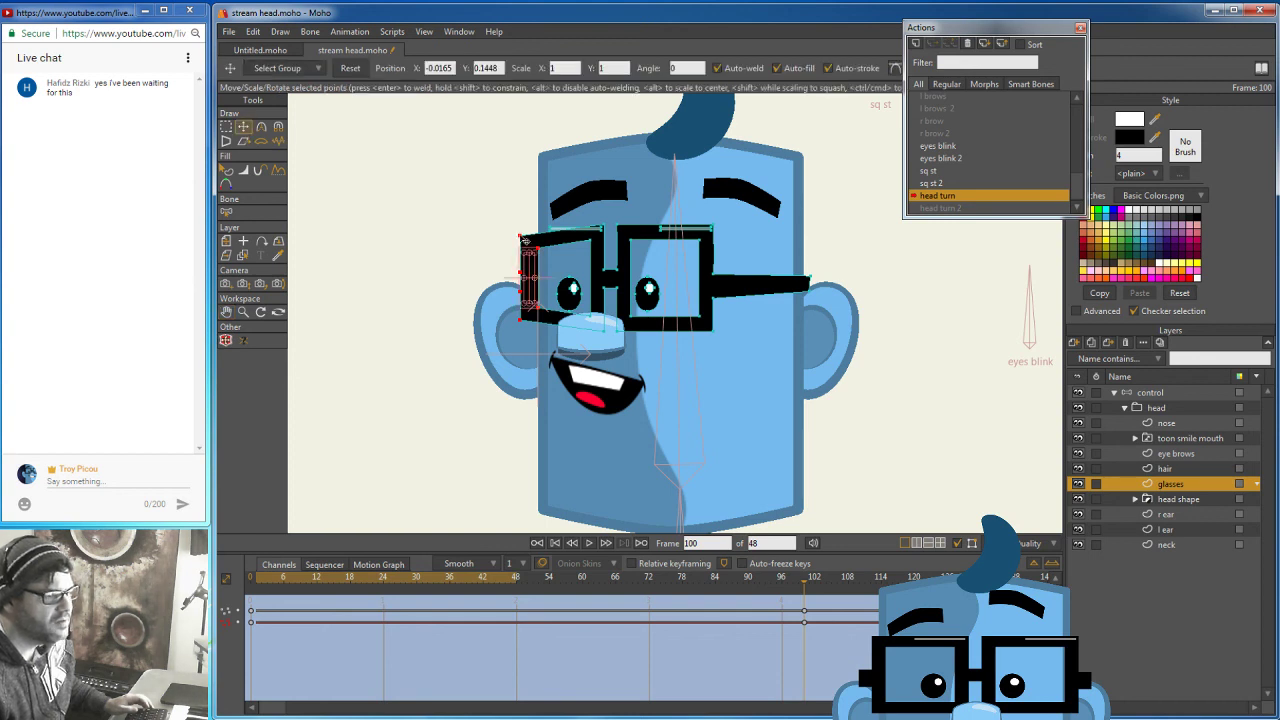
left_click(226, 128)
left_click_drag(507, 225, 536, 342)
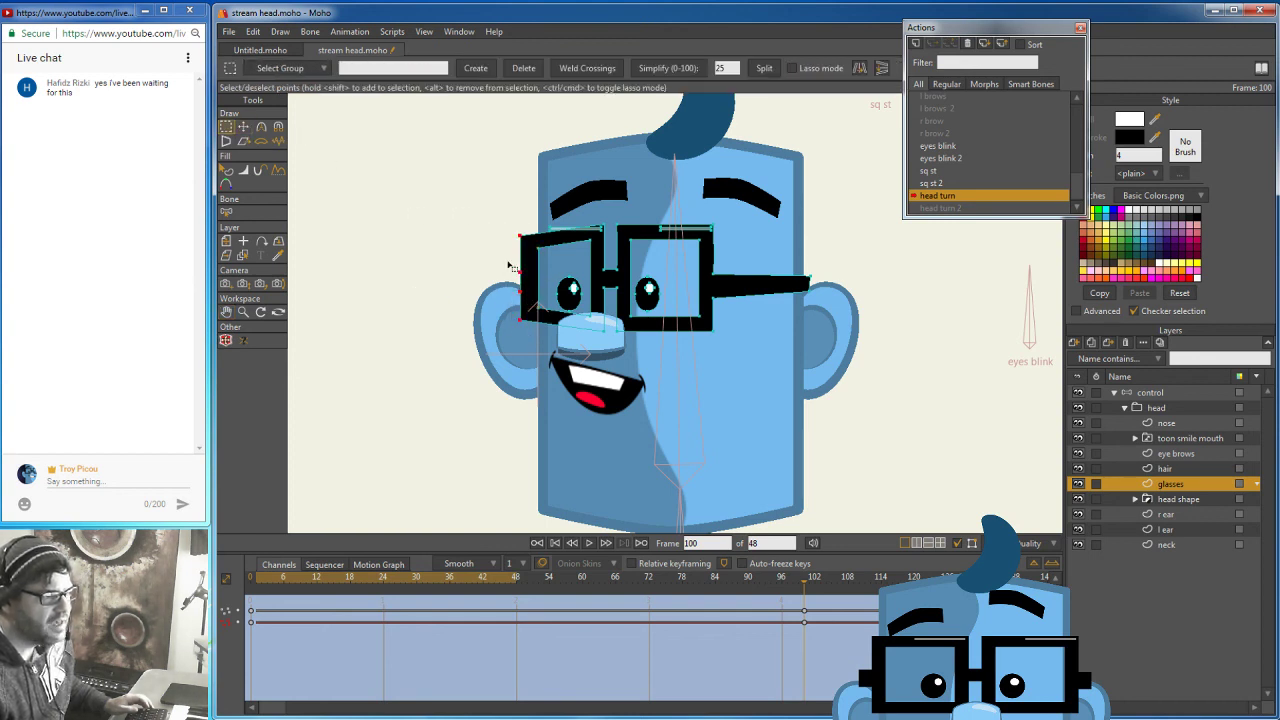
left_click(244, 127)
left_click_drag(524, 291, 531, 292)
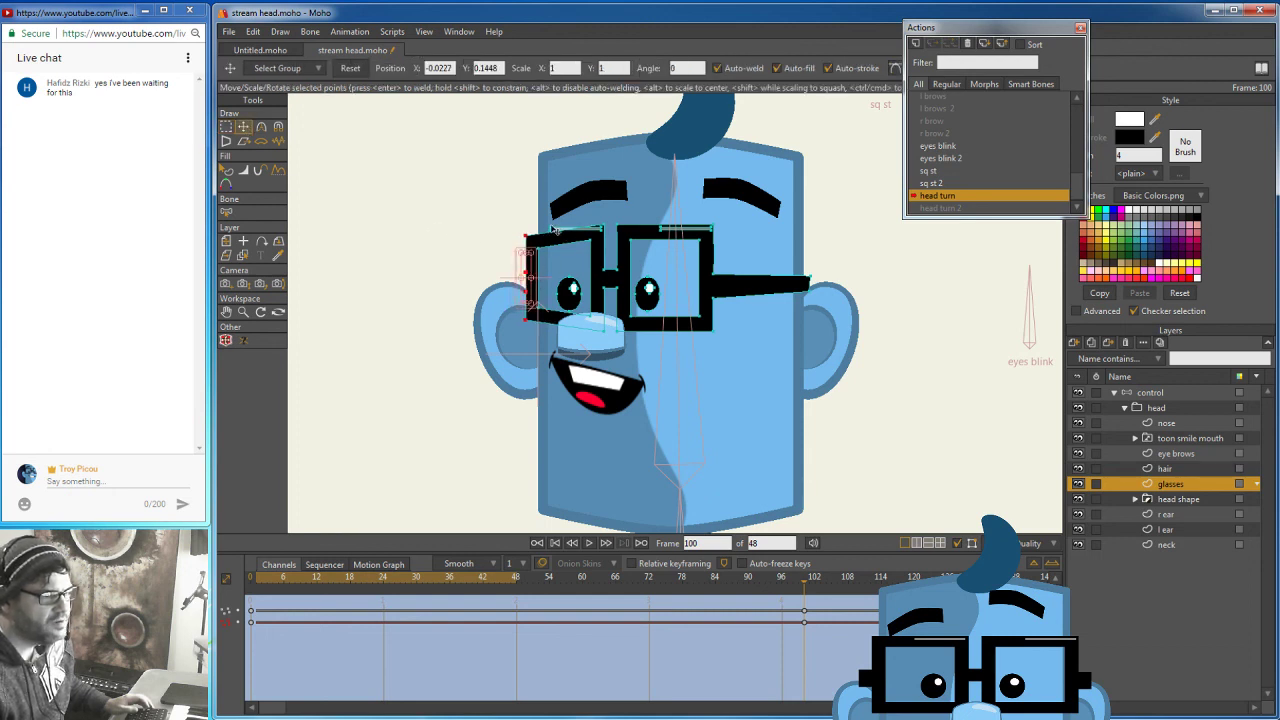
Lower the outer end of the left lens's top highlight to about X 0.0245, Y 0.2240, following the slanted frame.
key("g")
left_click_drag(543, 223, 554, 236)
left_click(244, 128)
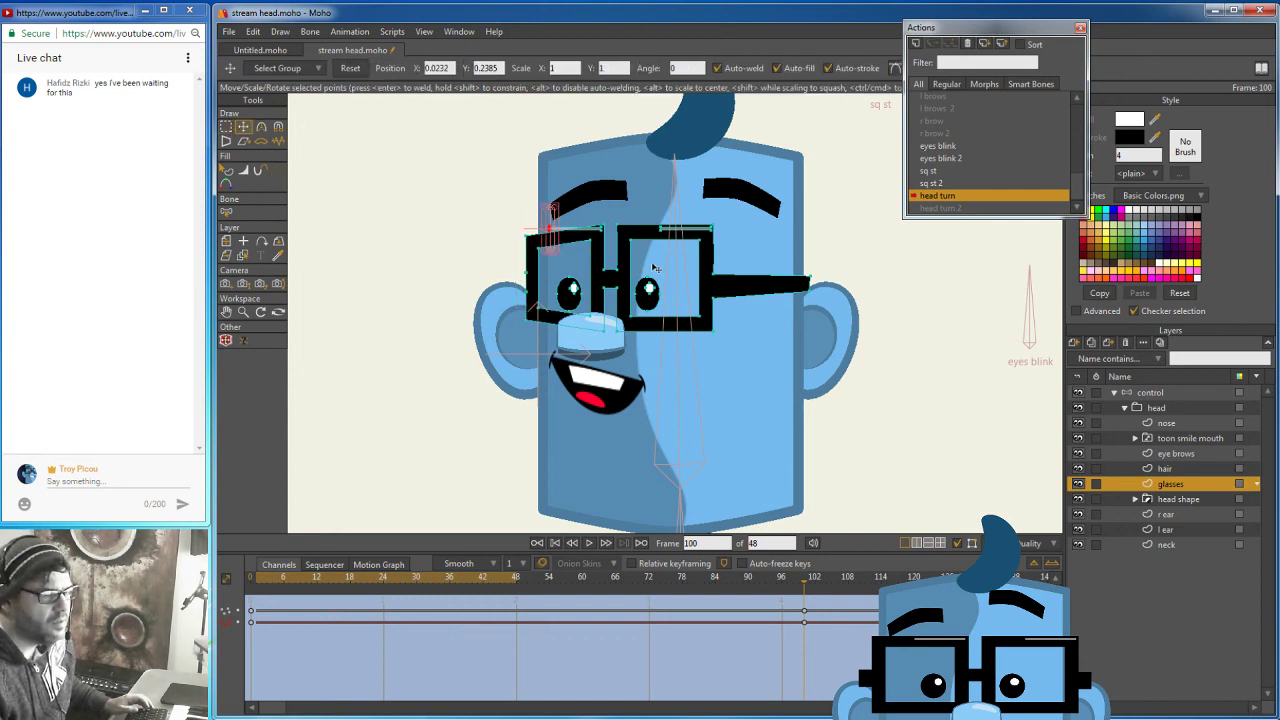
left_click_drag(552, 240, 554, 256)
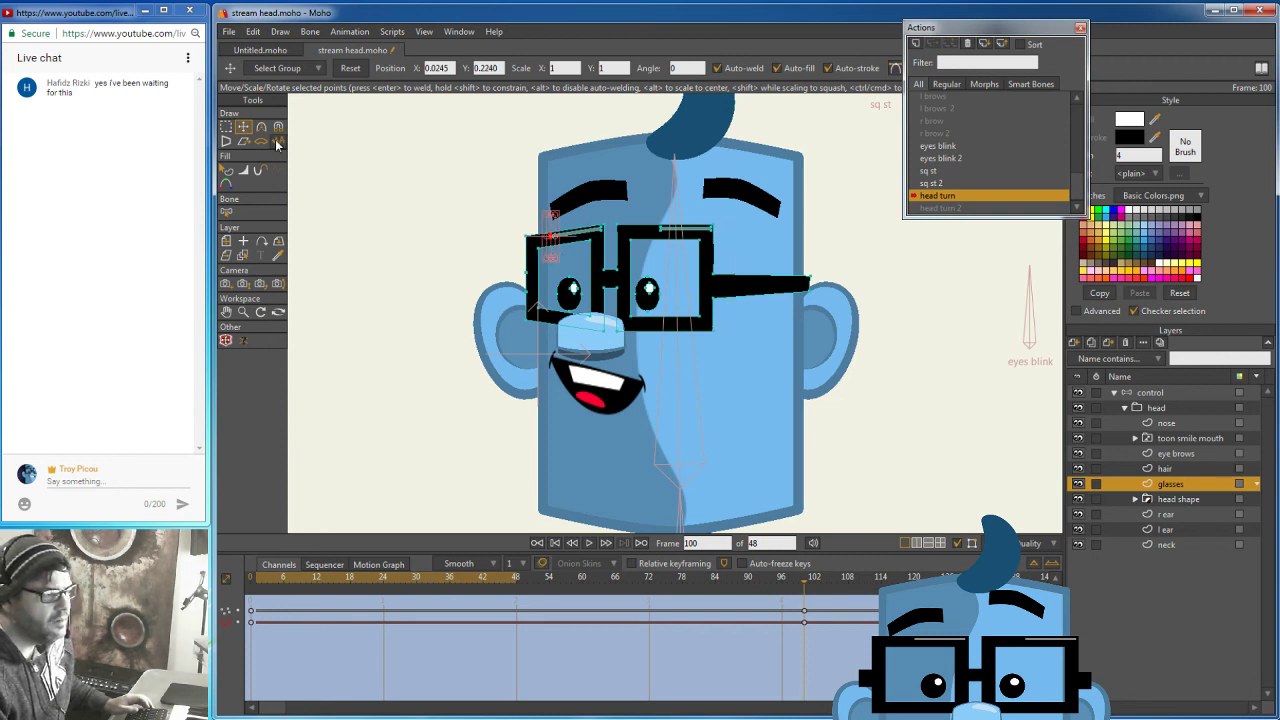
Stretch the right lens's outer side taller both upward and downward for perspective, and scrub the action to check the turn.
left_click(227, 127)
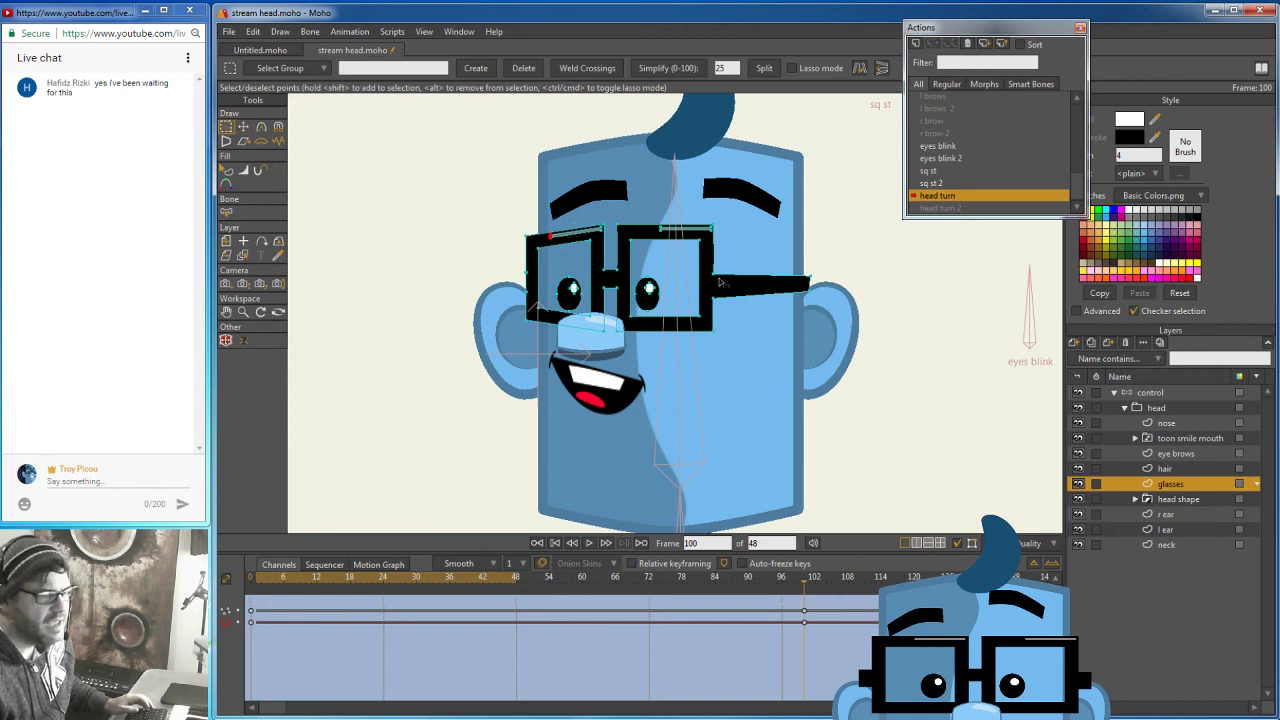
left_click_drag(690, 208, 725, 348)
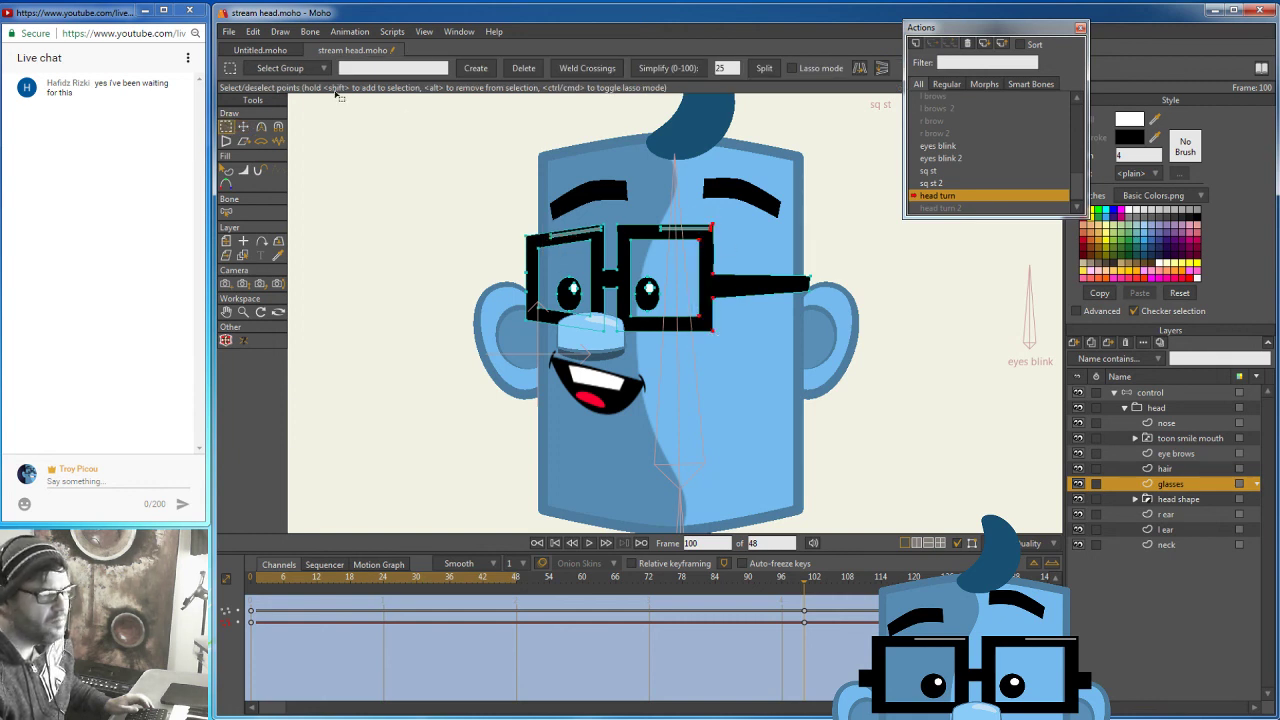
key("t")
left_click_drag(708, 228, 709, 221)
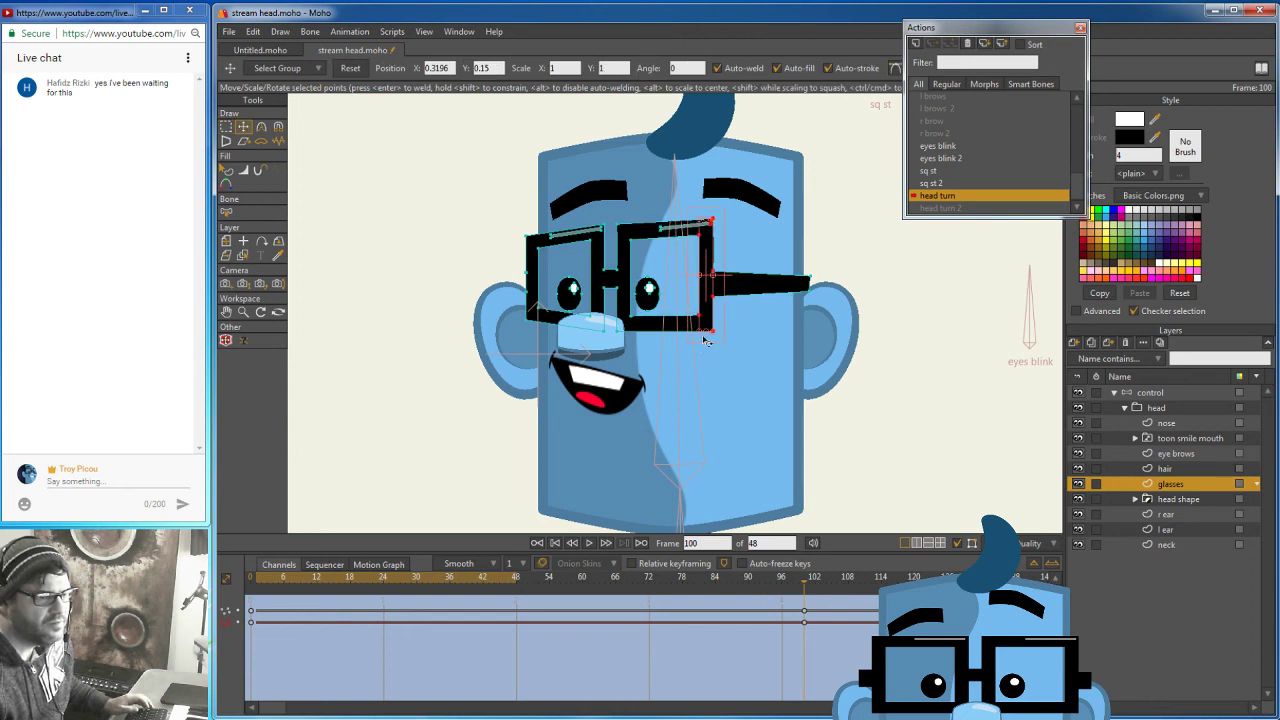
left_click_drag(705, 341, 708, 353)
left_click_drag(709, 220, 709, 219)
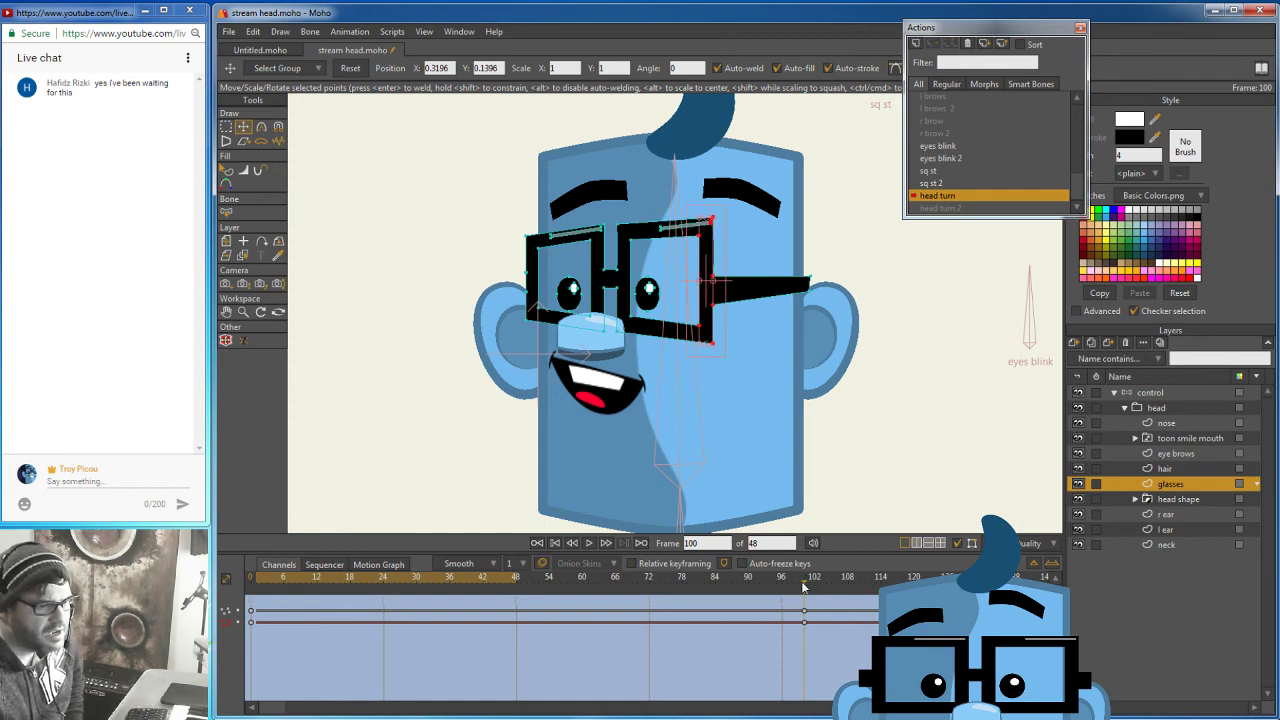
left_click_drag(804, 587, 677, 580)
left_click_drag(879, 541, 808, 541)
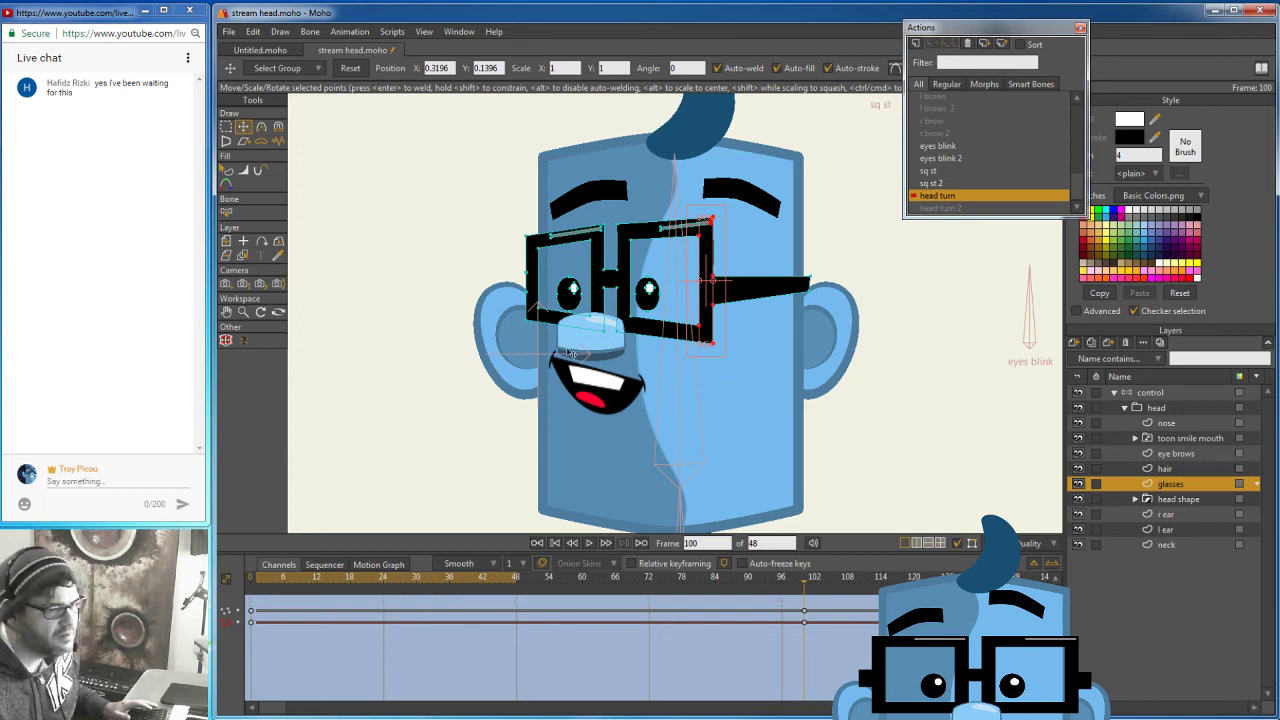
Move all points of the hair layer left along the top of the head to about X 0.1337, Y 0.4678, and preview the turn.
left_click(226, 312)
left_click(243, 312)
left_click_drag(881, 424, 738, 443)
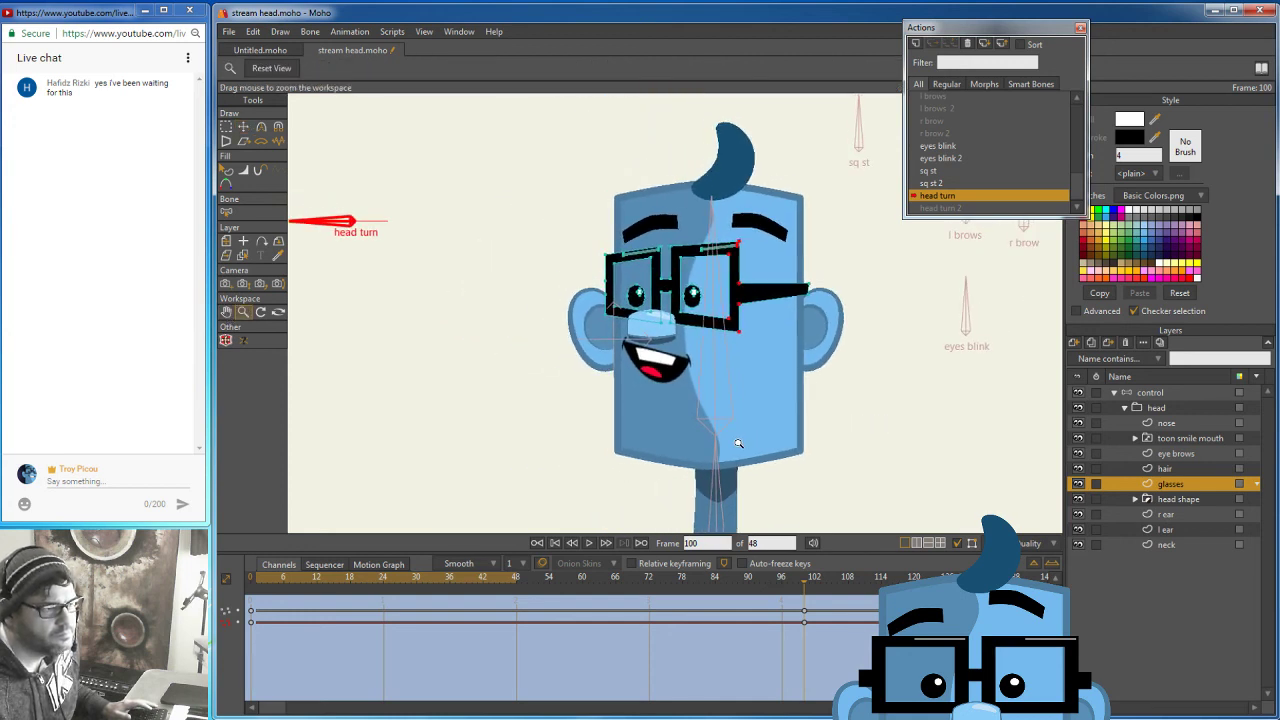
right_click(744, 179, "alt")
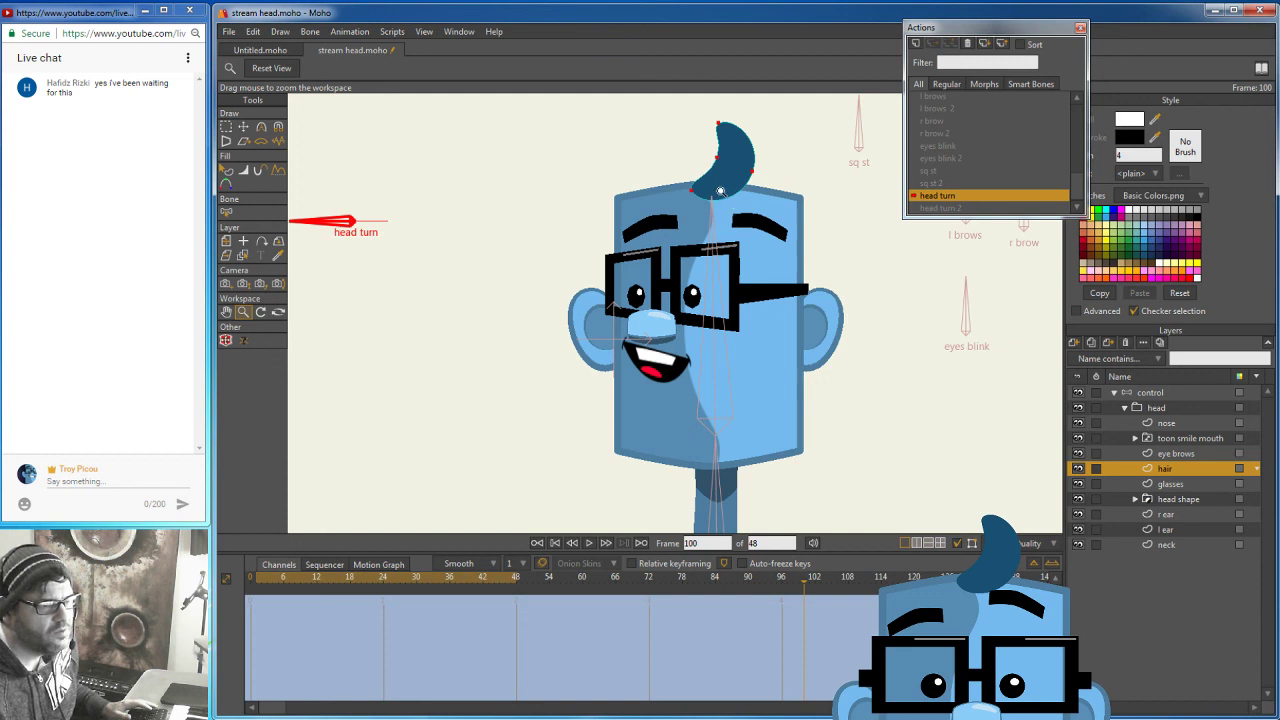
left_click(243, 128)
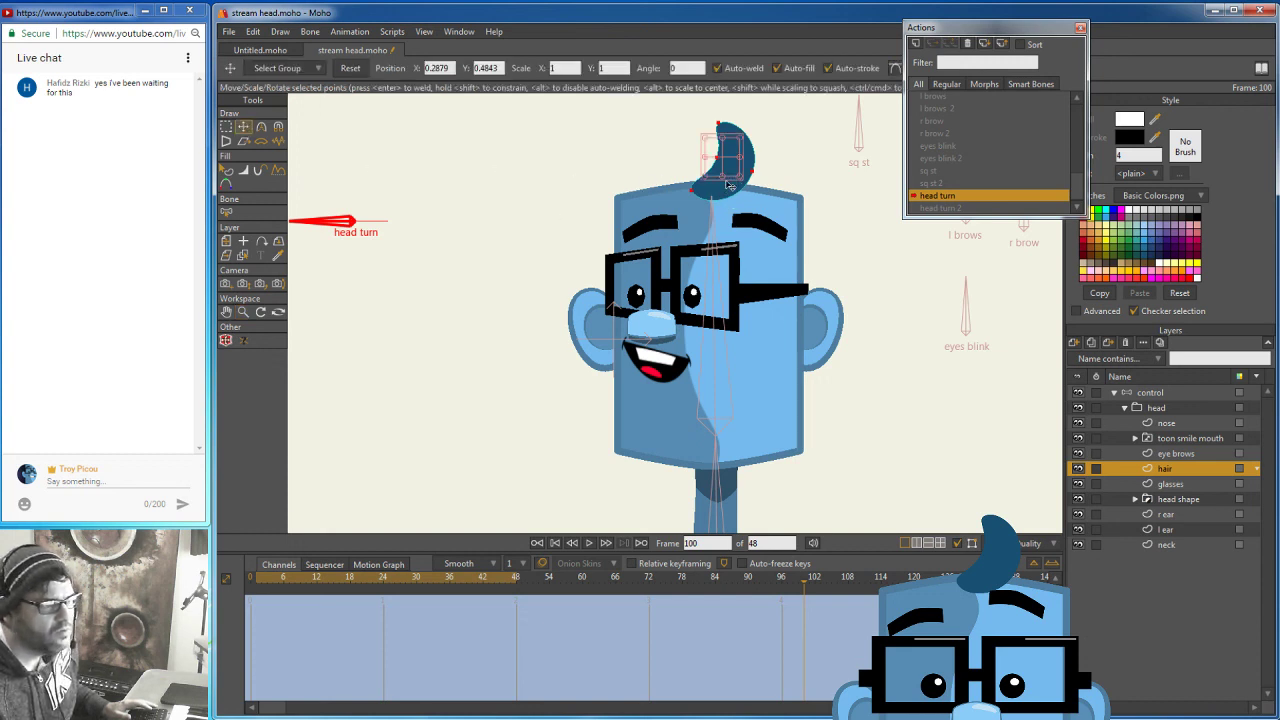
left_click_drag(730, 185, 674, 180)
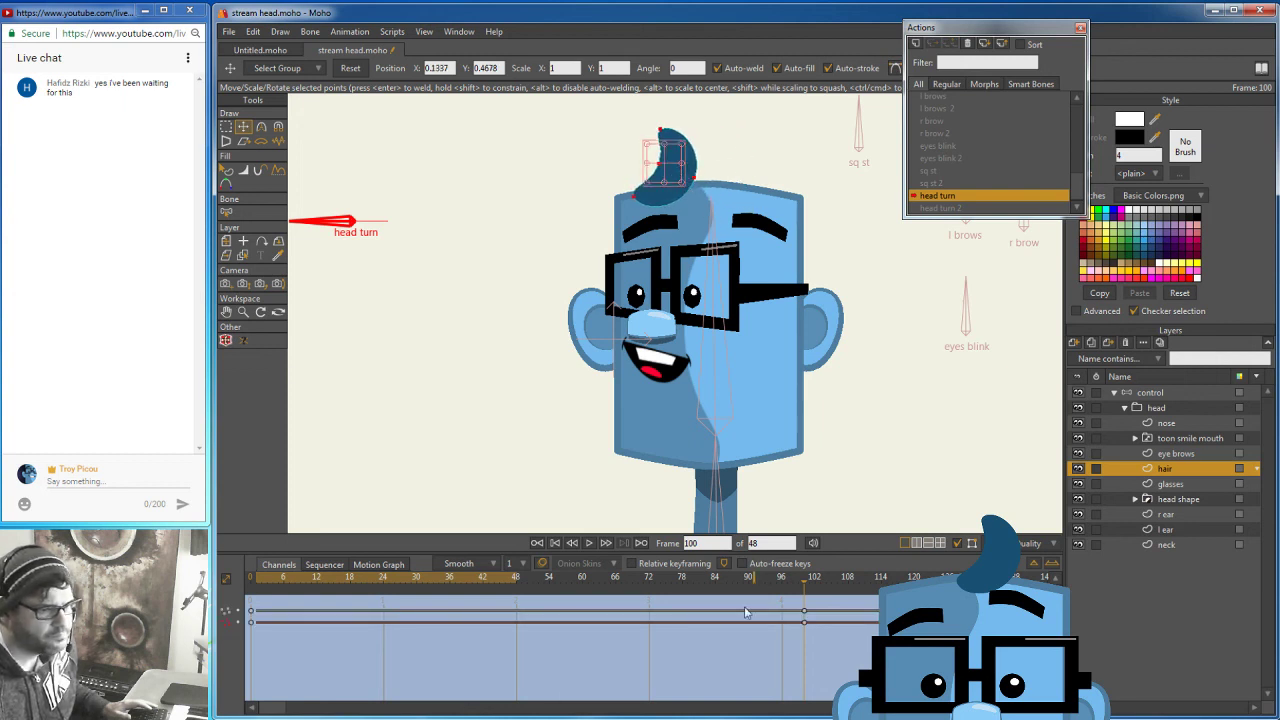
mouse_move(805, 587)
left_mouse_down()
mouse_move(391, 607)
mouse_move(825, 631)
mouse_move(541, 619)
mouse_move(806, 607)
left_mouse_up()
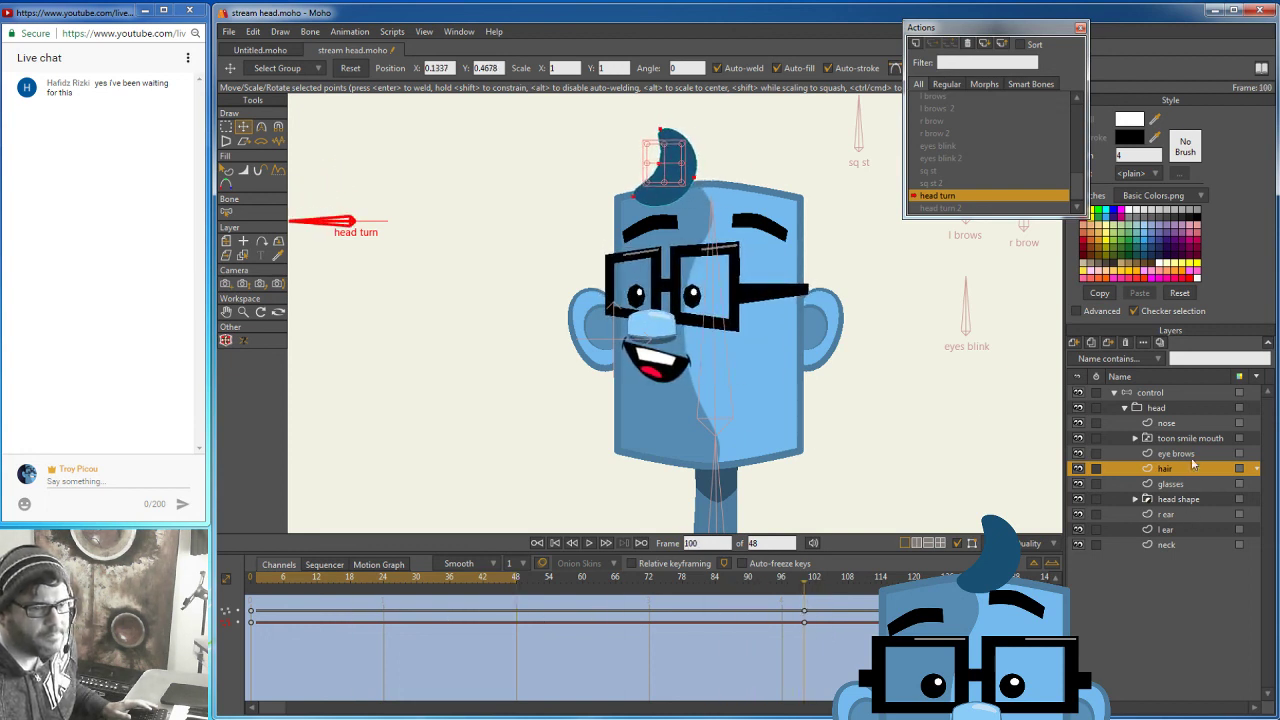
Shift the top and bottom middle points of the head shape's base layer left, to roughly above and below the nose.
left_click(1182, 409)
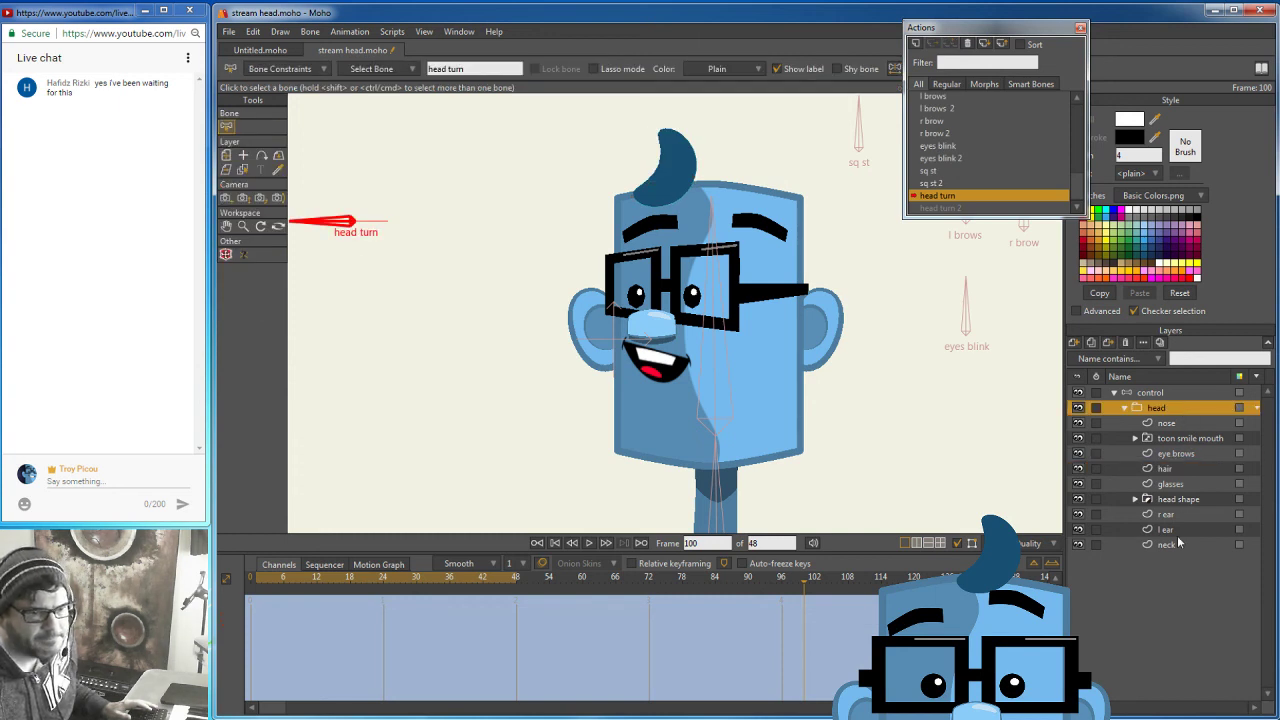
left_click(1178, 499)
left_click(1135, 499)
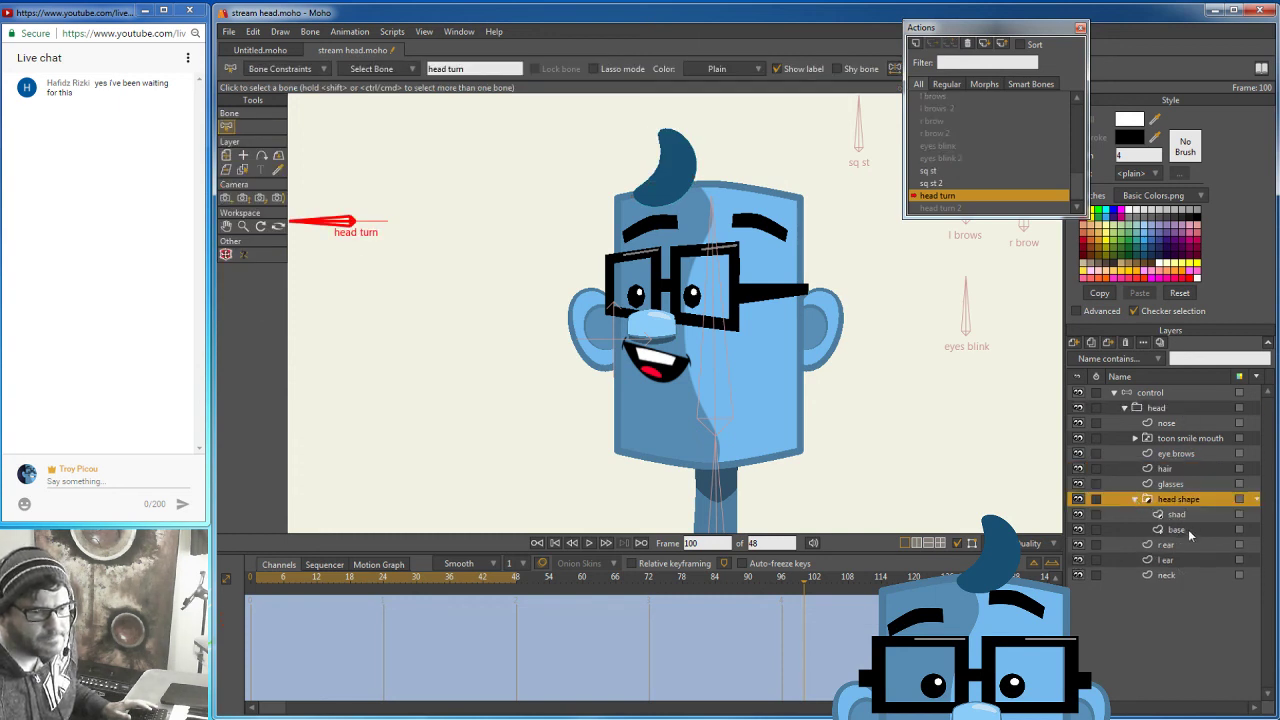
left_click(1187, 532)
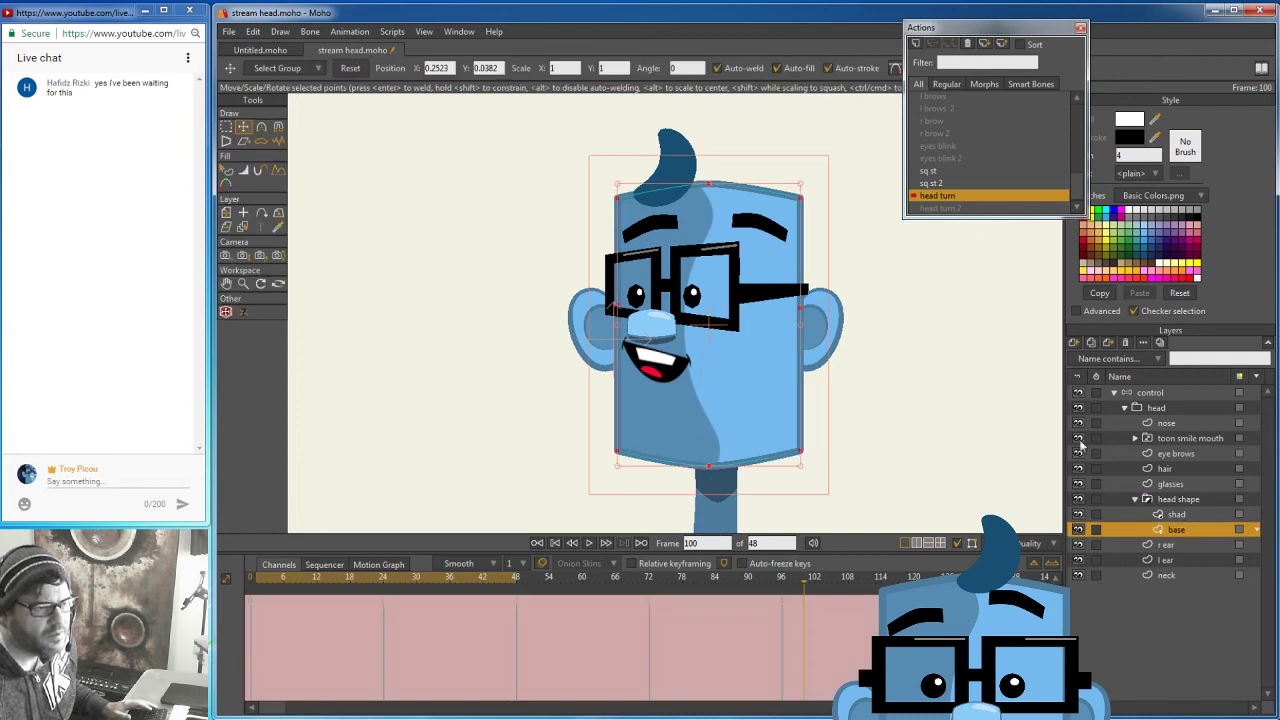
left_click(226, 127)
left_click_drag(731, 175, 674, 486)
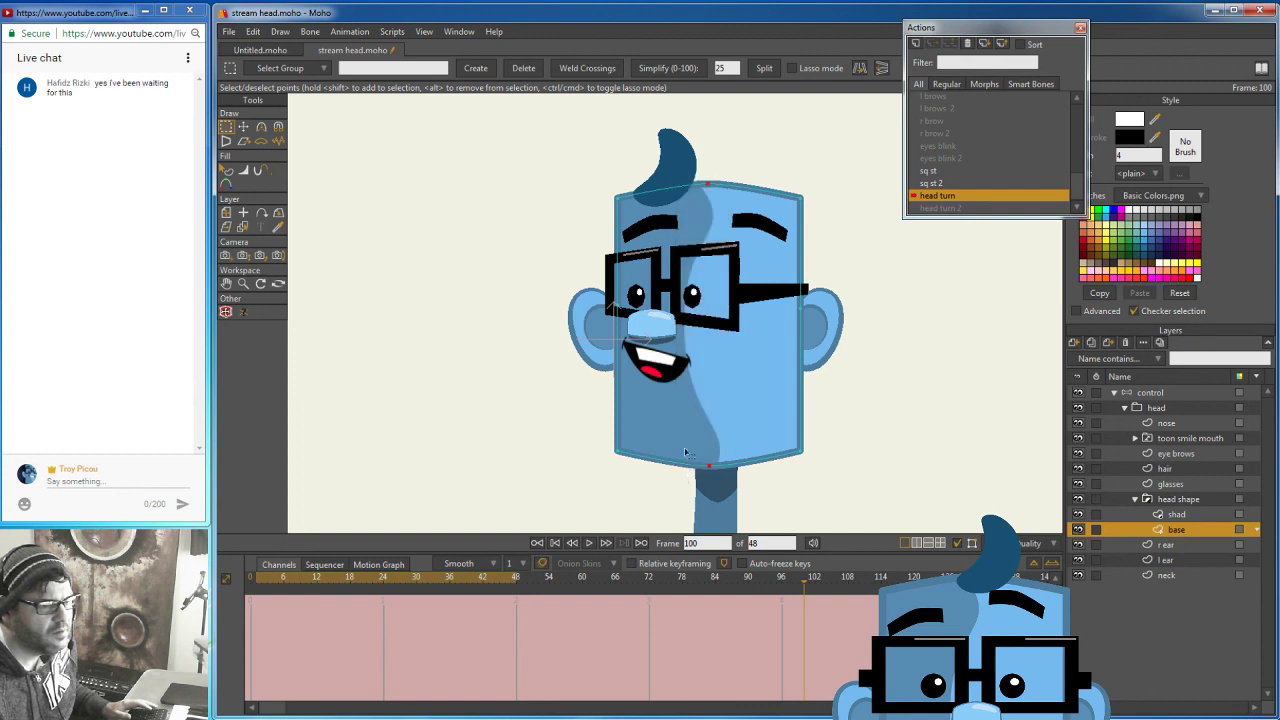
left_click(243, 127)
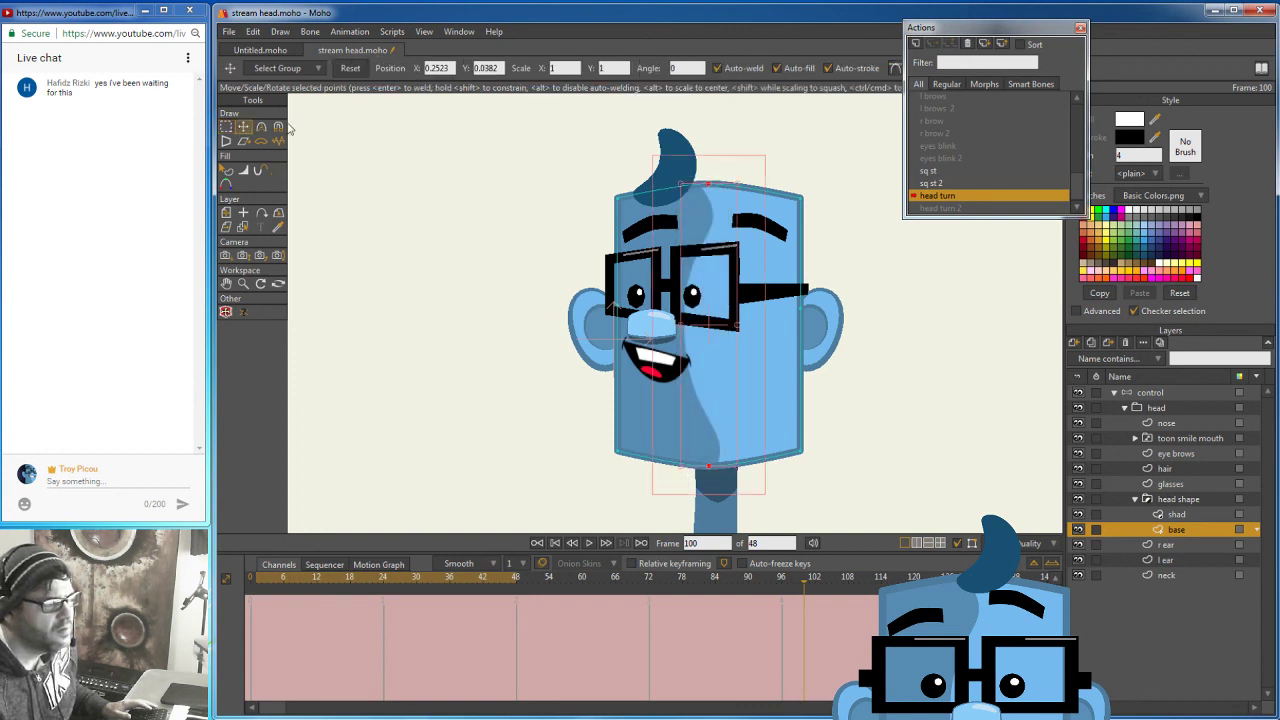
left_click_drag(717, 234, 666, 231)
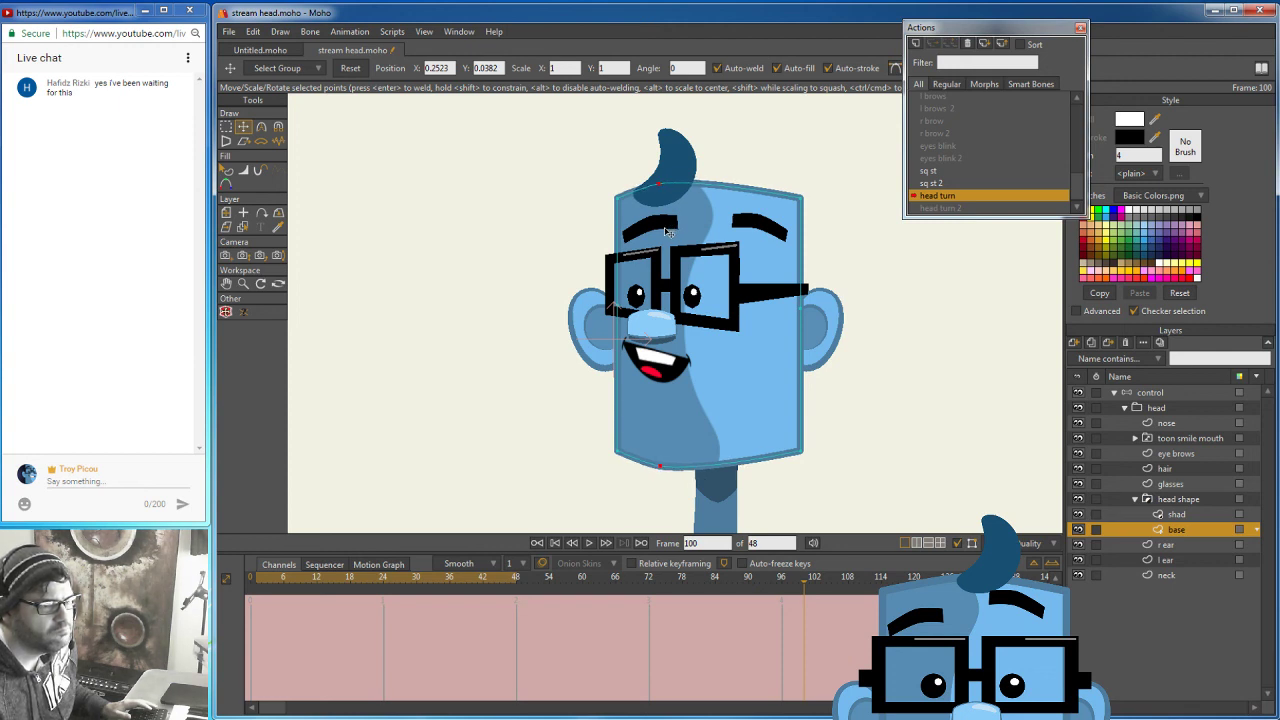
Shorten the head base's left edge by scaling its two corner points vertically toward each other, and scrub the action.
left_click(227, 127)
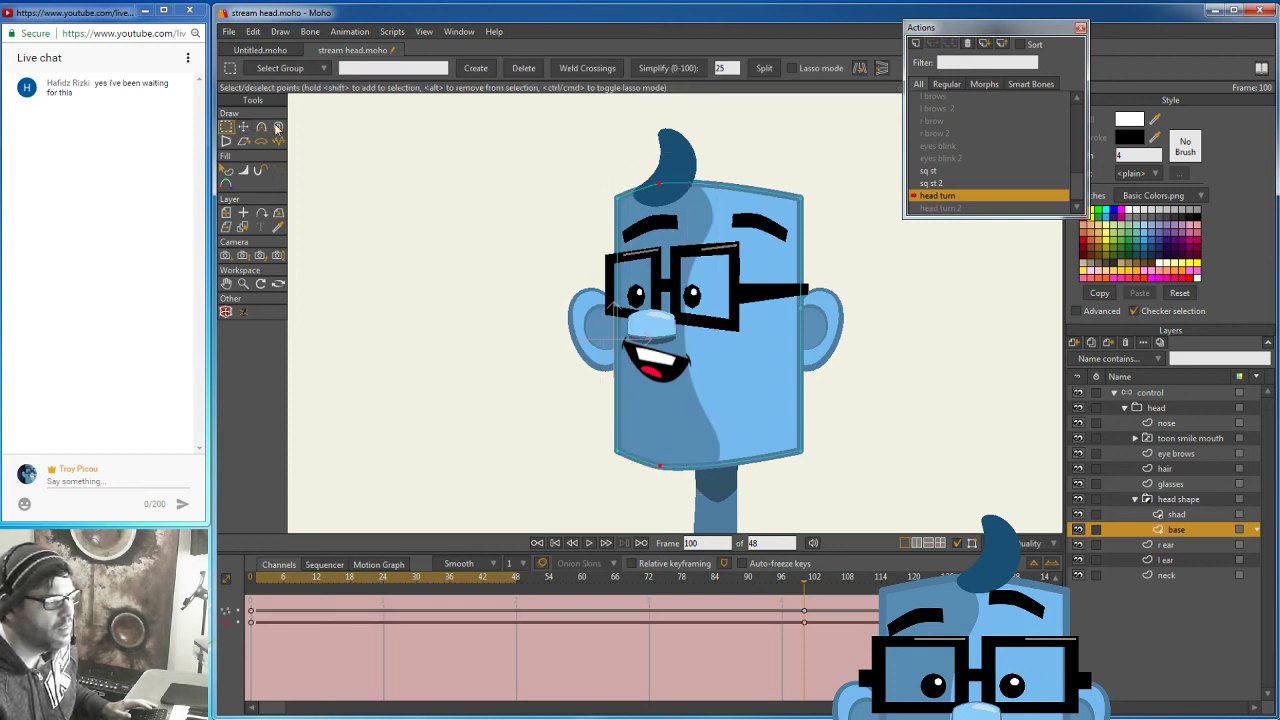
left_click_drag(613, 190, 638, 482)
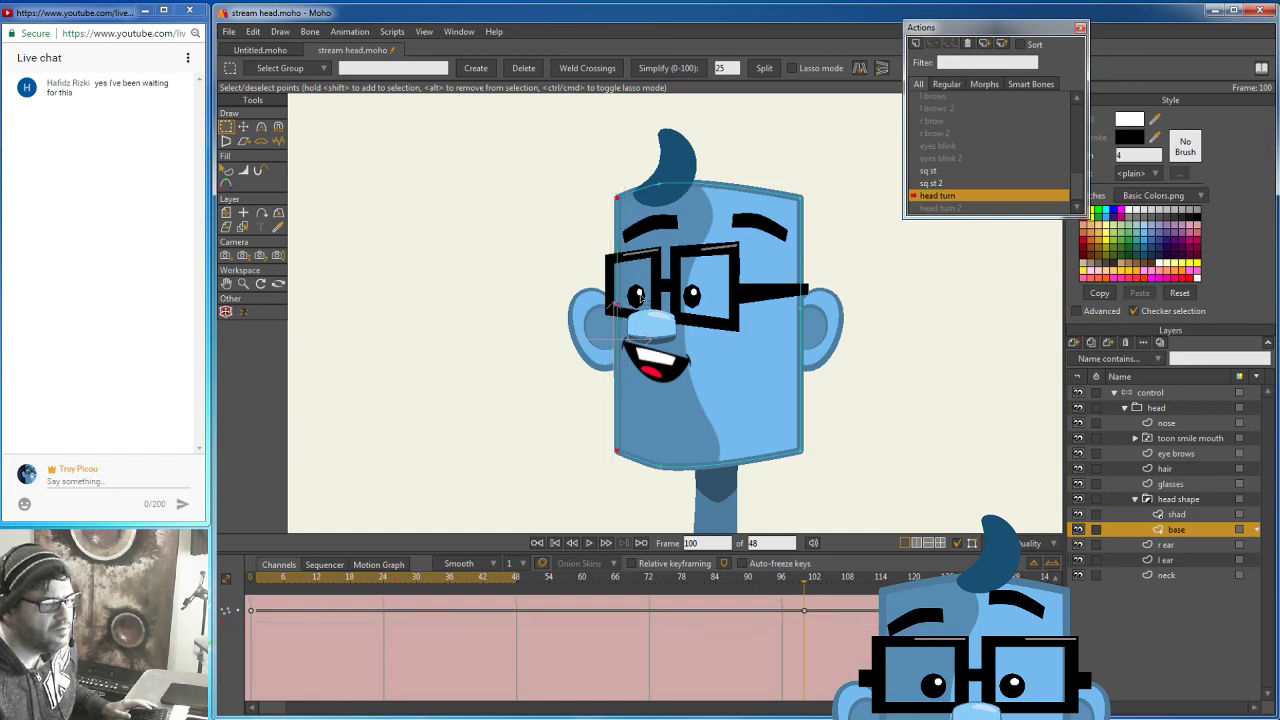
left_click(243, 127)
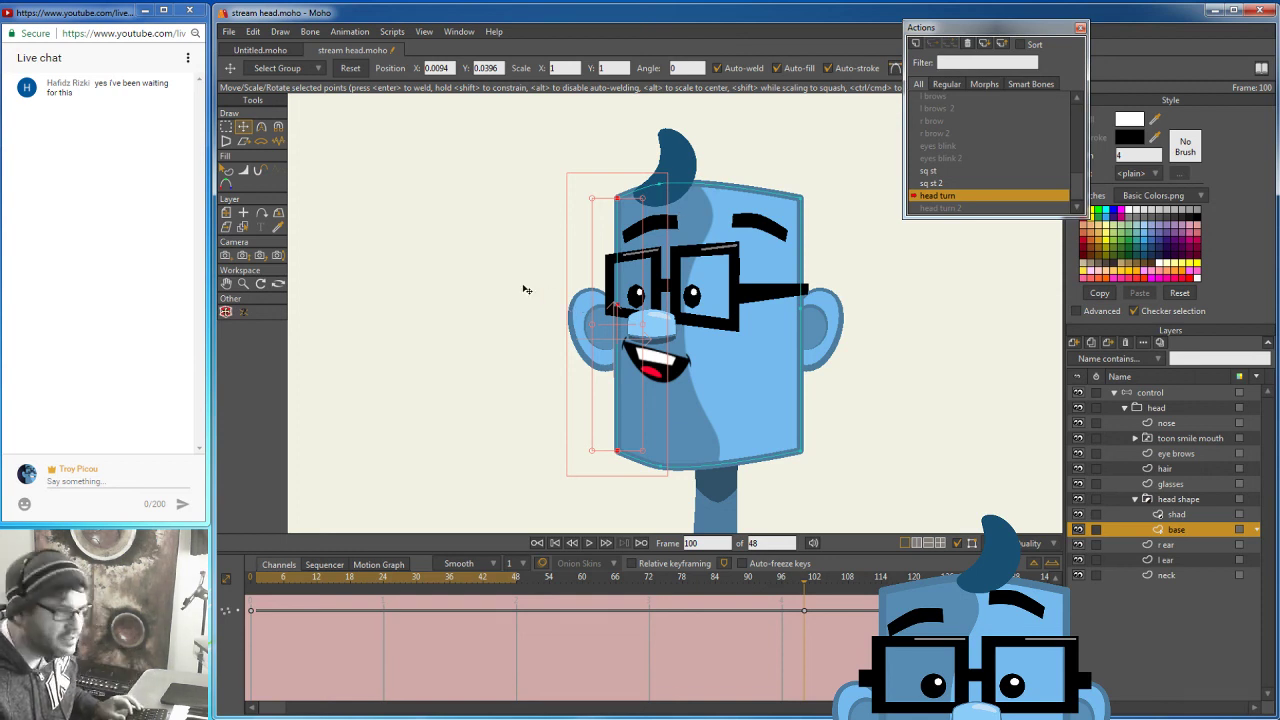
left_click(620, 203)
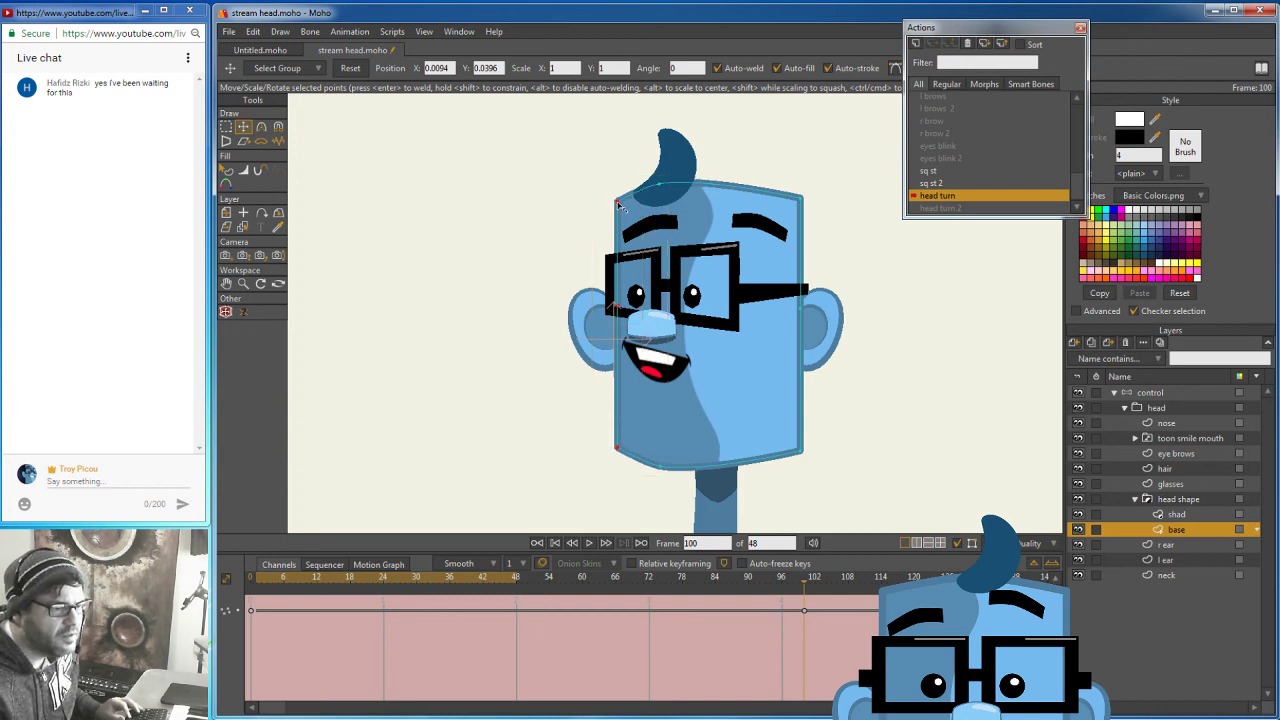
left_click(615, 206)
left_click(617, 204)
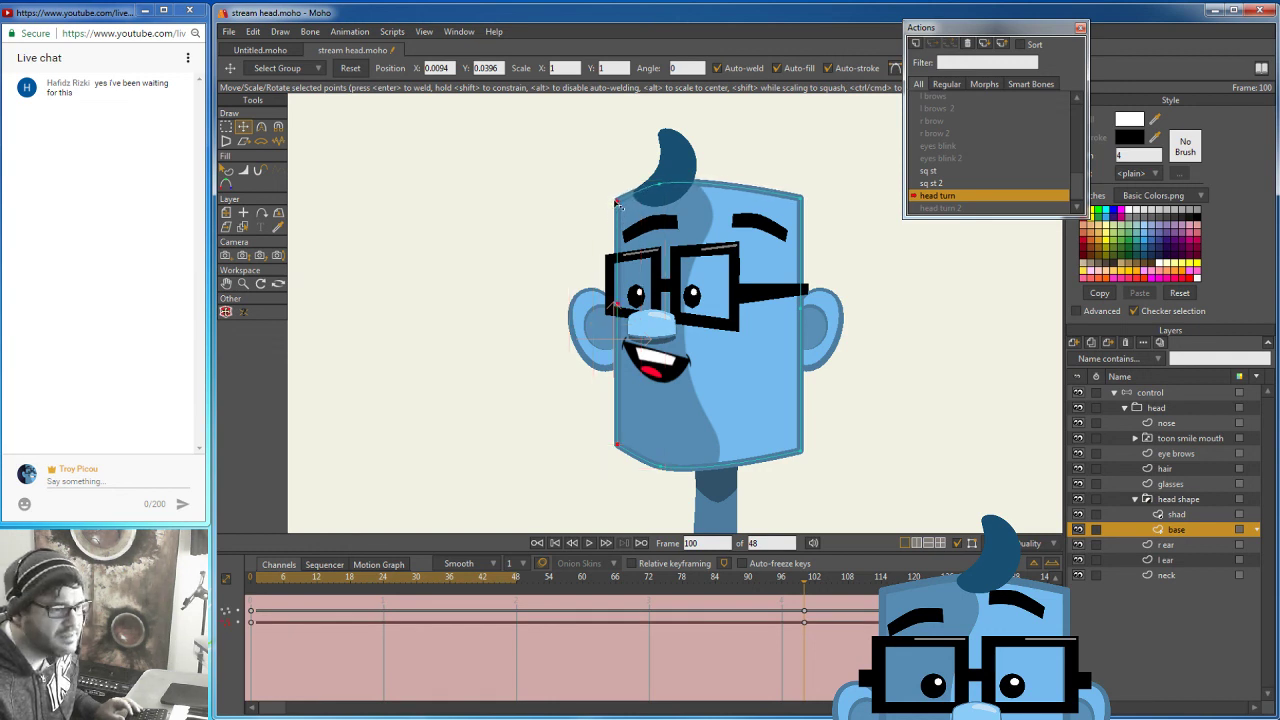
left_click(617, 205)
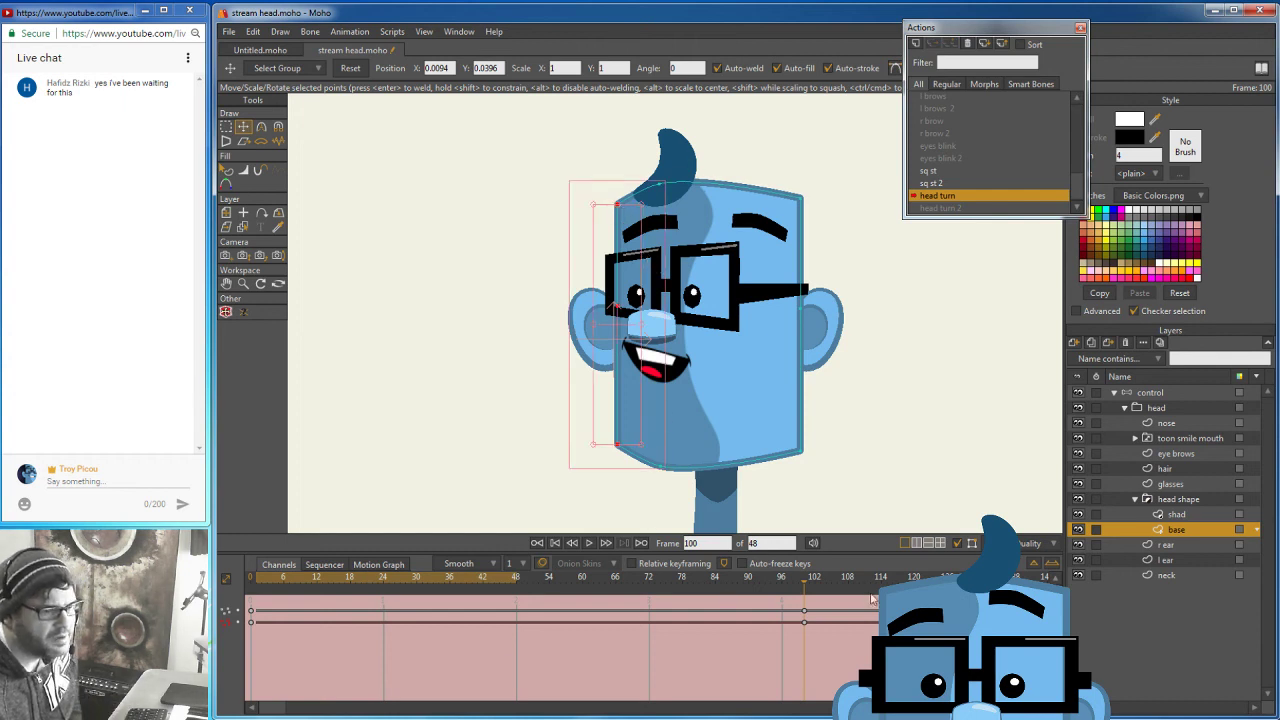
left_click(801, 584)
mouse_move(801, 584)
left_mouse_down()
mouse_move(467, 584)
mouse_move(363, 614)
mouse_move(875, 590)
mouse_move(390, 597)
mouse_move(822, 581)
mouse_move(802, 587)
left_mouse_up()
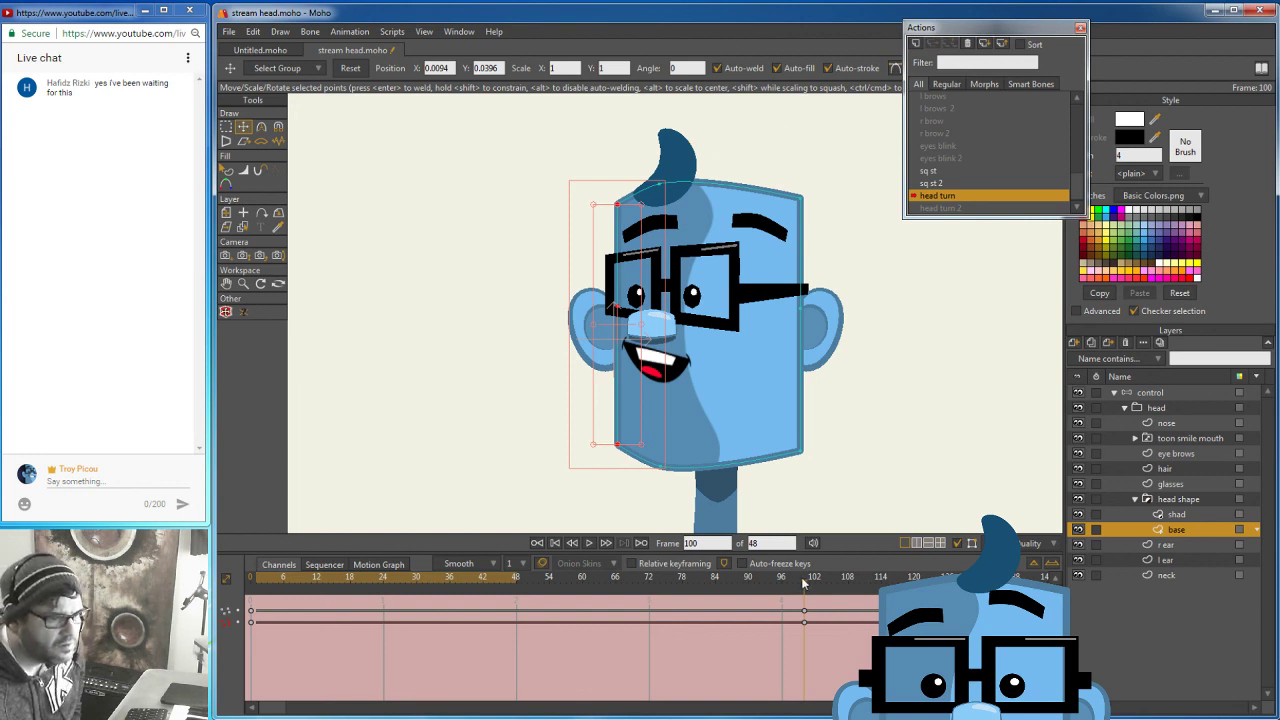
Move both eyebrows left to about X 0.1263, Y 0.2955 and narrow the pair from both outer ends.
left_click(1166, 393)
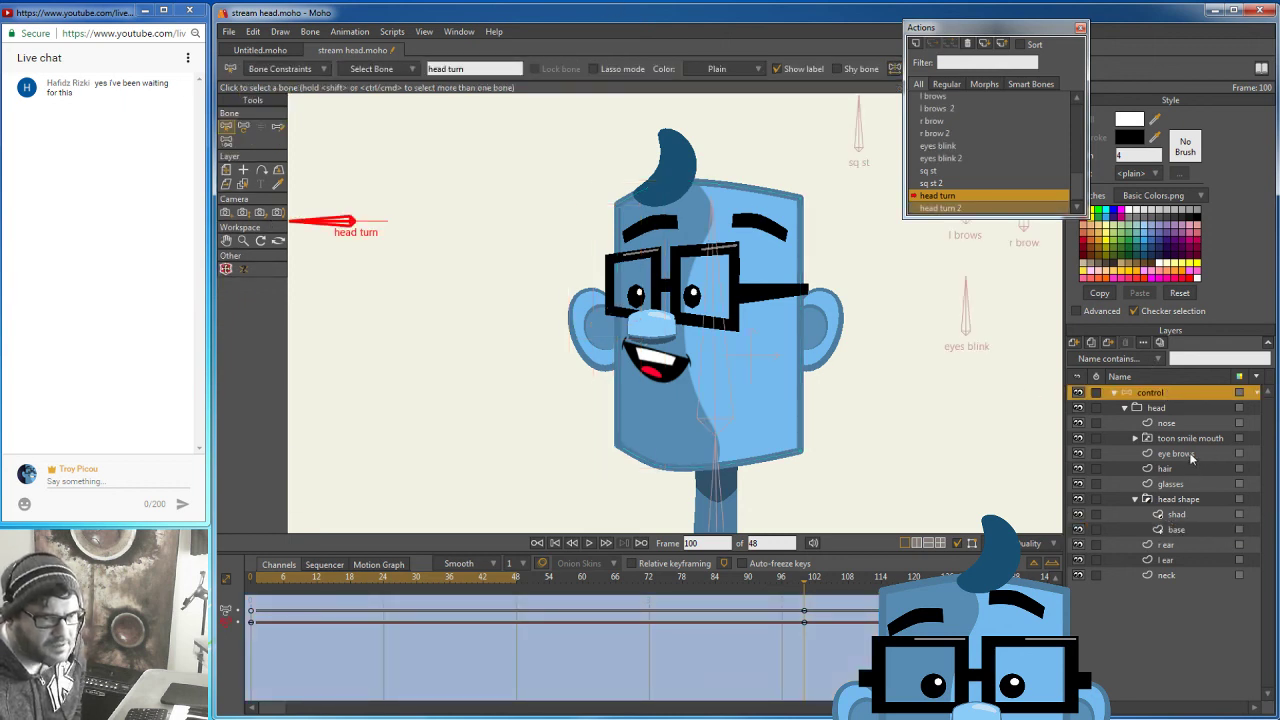
left_click(1193, 456)
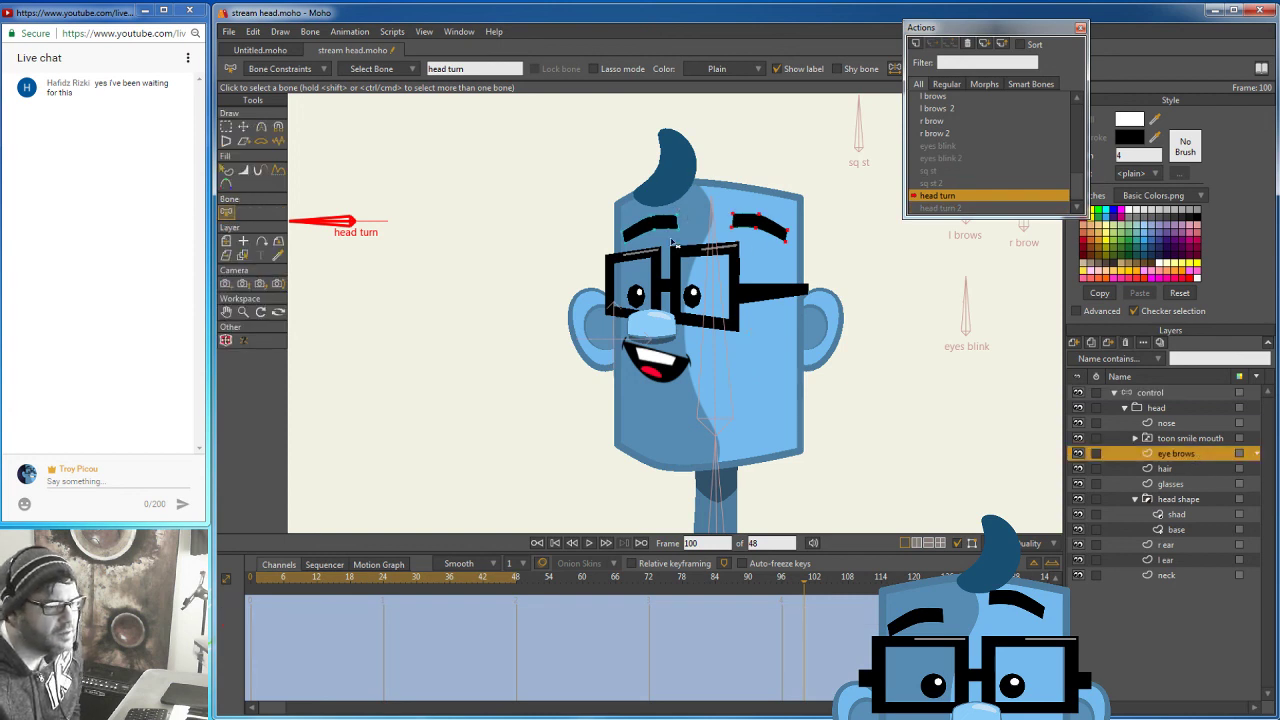
left_click(226, 127)
left_click_drag(613, 196, 806, 267)
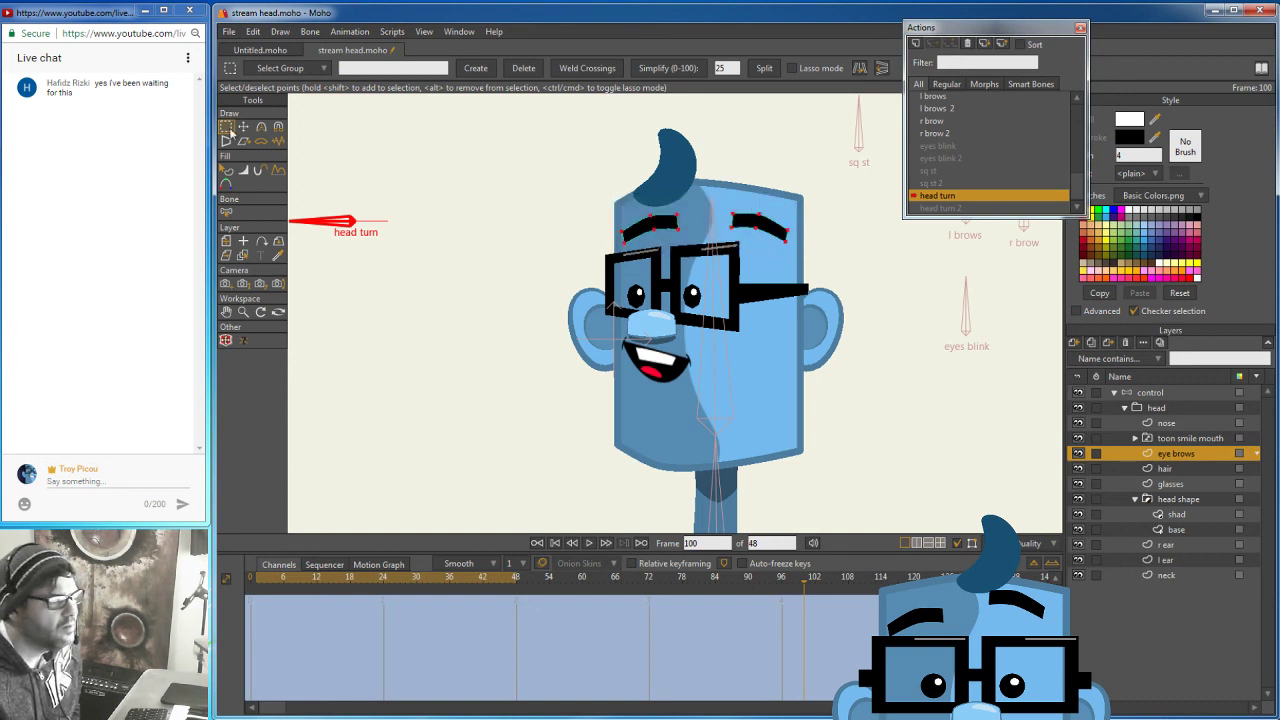
left_click(245, 128)
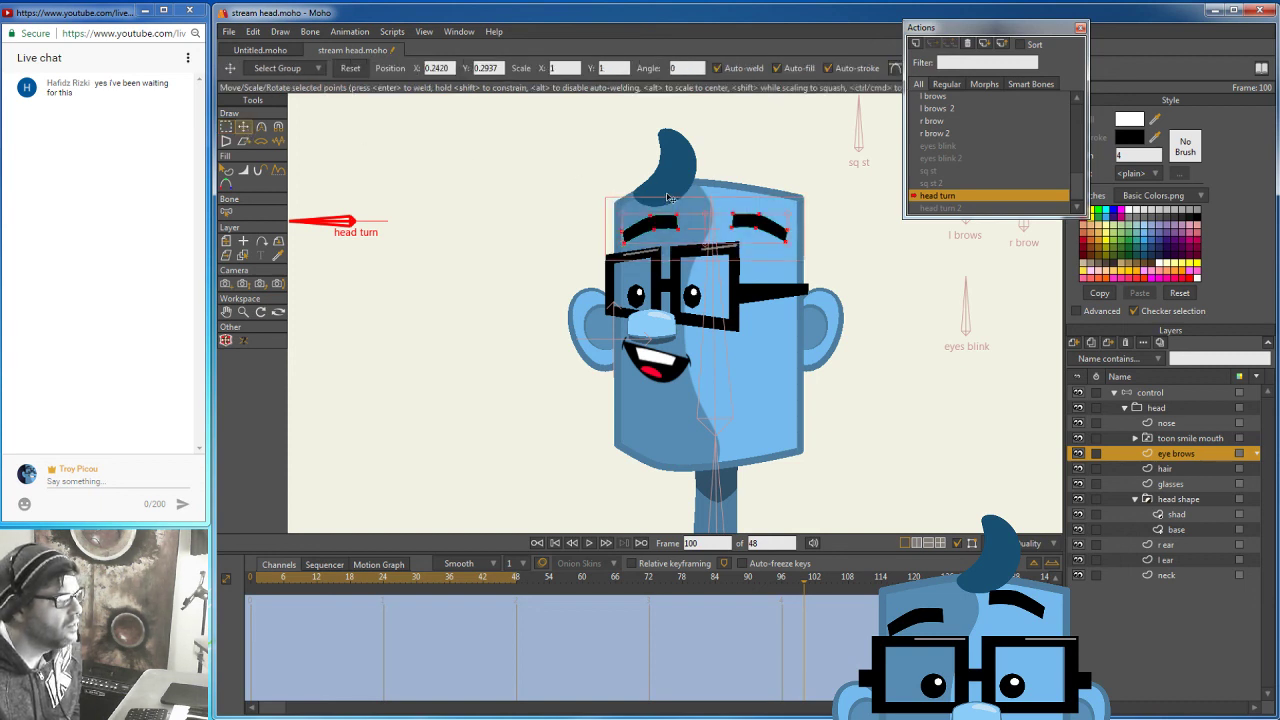
left_click_drag(770, 228, 729, 228)
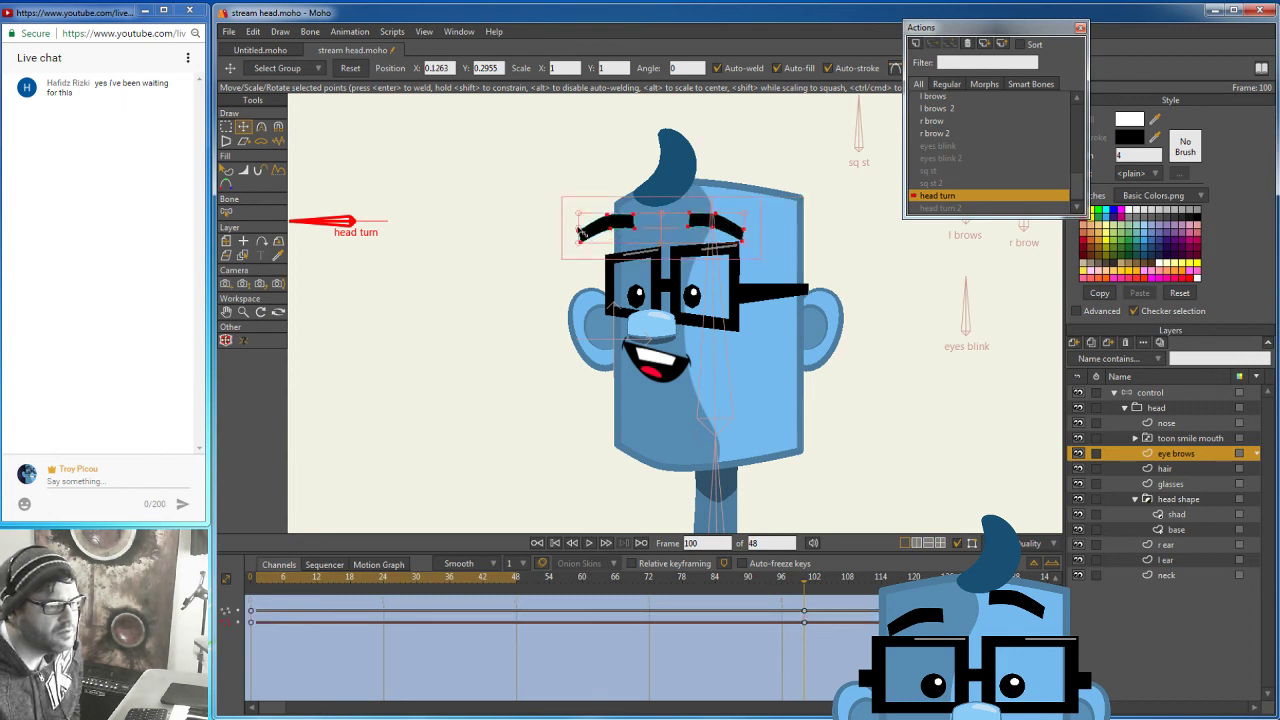
left_click_drag(581, 232, 614, 233)
left_click_drag(737, 229, 727, 228)
left_click_drag(603, 231, 610, 231)
Widen only the right eyebrow toward the face's centre, to about X 0.2489, Y 0.2951, and scrub to check the turn.
key("g")
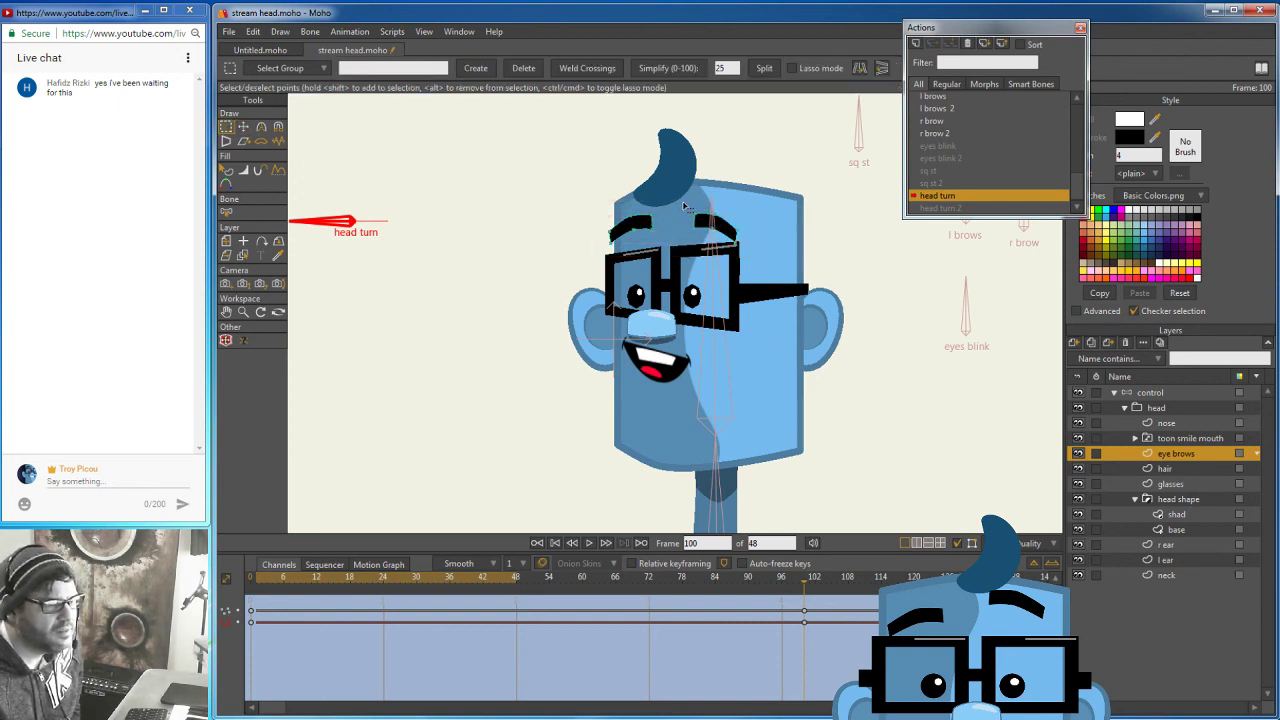
left_click_drag(698, 236, 748, 250)
left_click(245, 128)
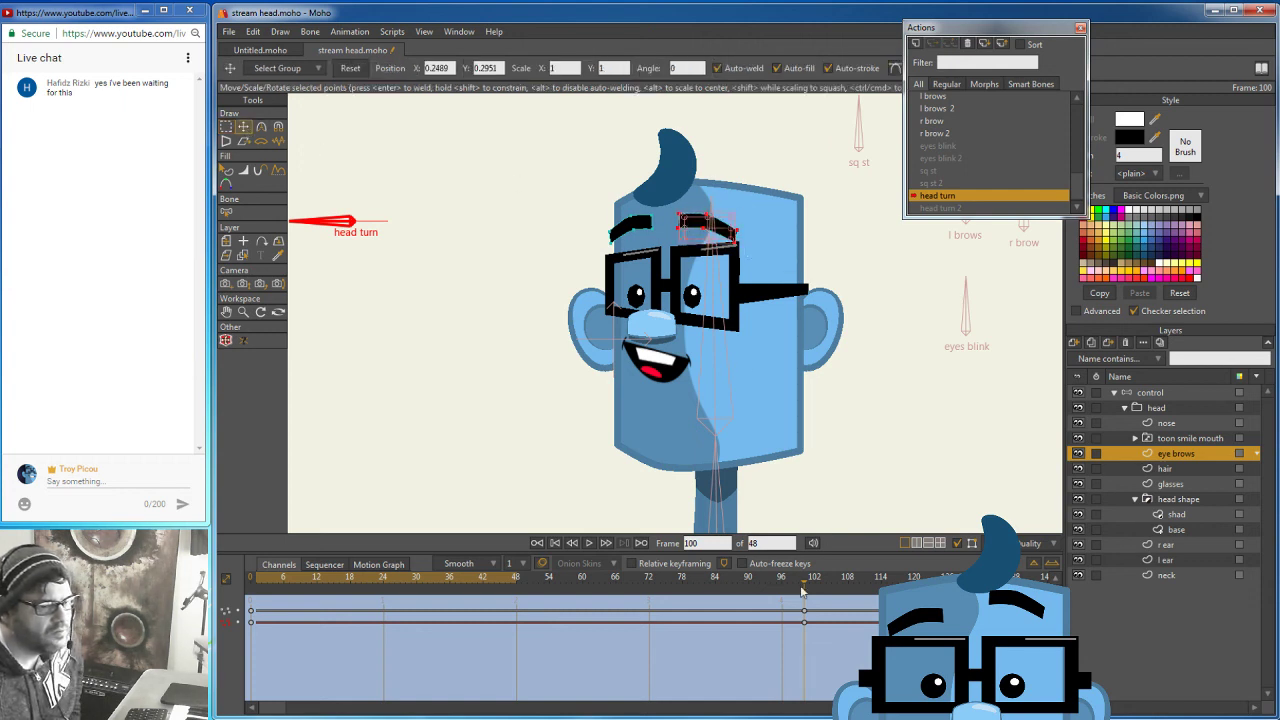
mouse_move(806, 583)
left_mouse_down()
mouse_move(440, 570)
mouse_move(240, 533)
mouse_move(903, 598)
mouse_move(805, 595)
left_mouse_up()
Narrow the left eyebrow from its outer end to about X 0.0464, Y 0.2794, and preview the turn.
left_click_drag(623, 229, 620, 229)
mouse_move(805, 587)
left_mouse_down()
mouse_move(256, 600)
mouse_move(848, 607)
mouse_move(805, 607)
left_mouse_up()
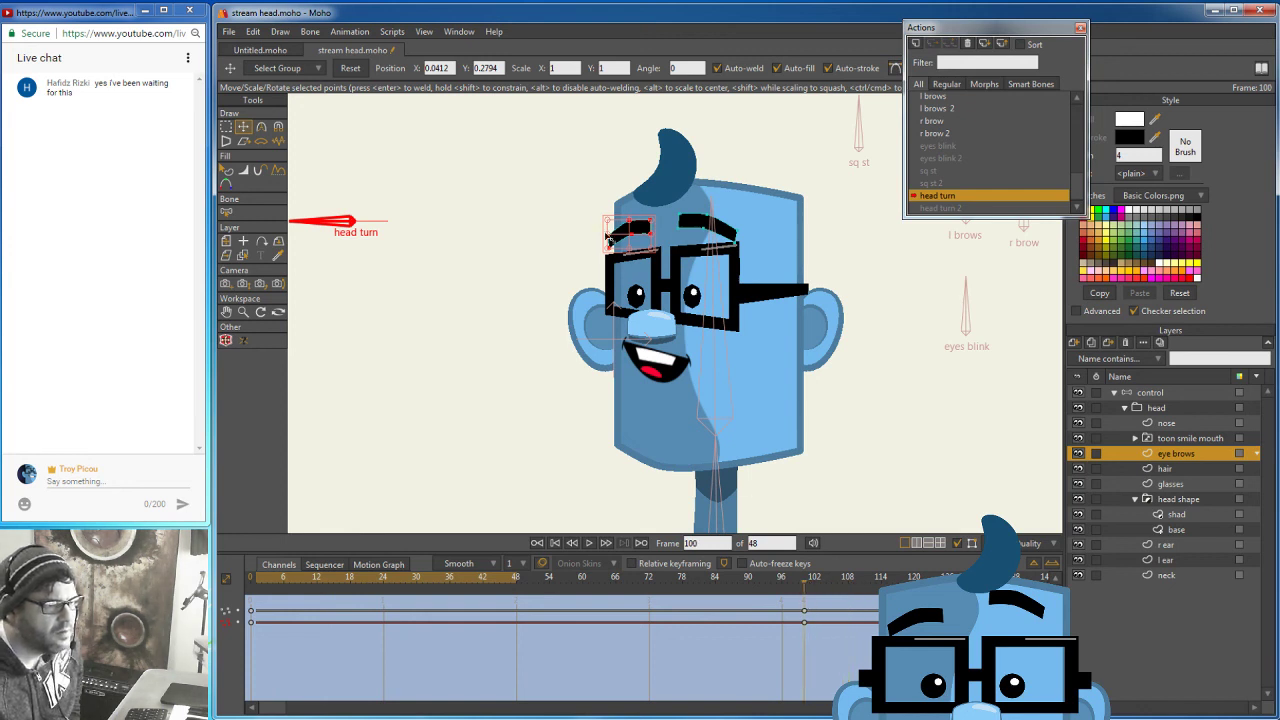
left_click_drag(607, 234, 612, 234)
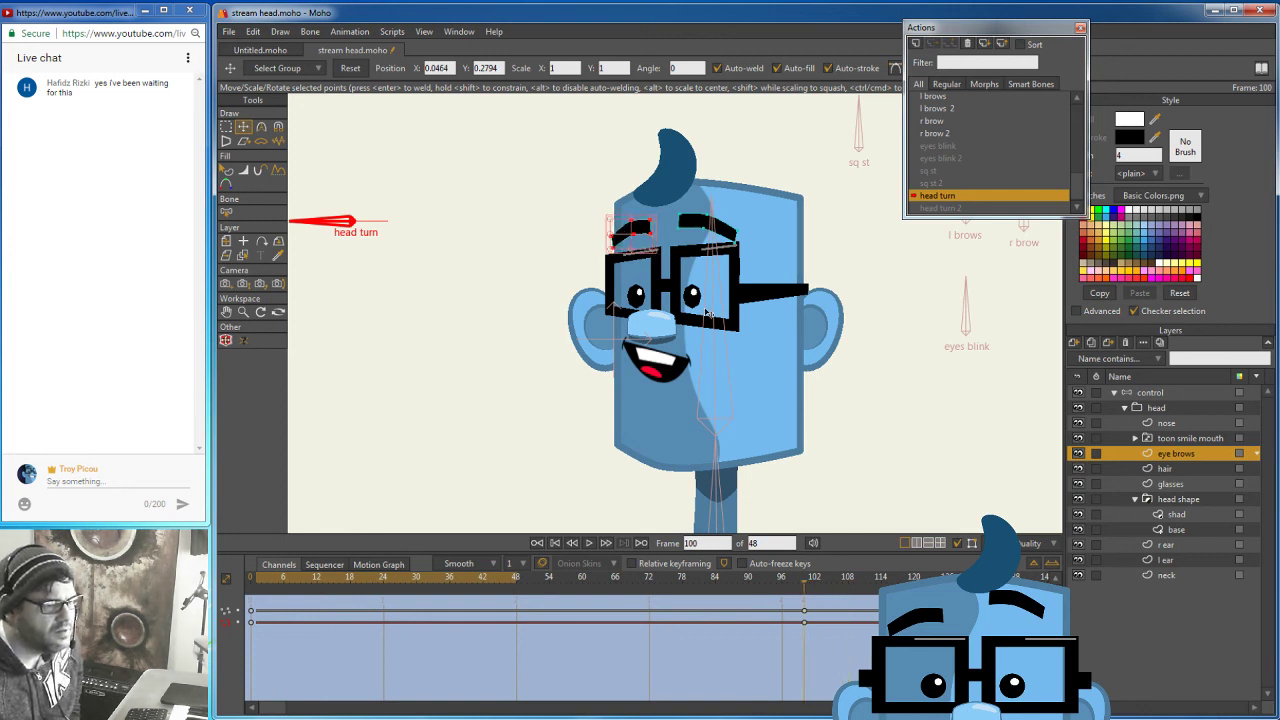
mouse_move(804, 583)
left_mouse_down()
mouse_move(297, 591)
mouse_move(386, 594)
mouse_move(784, 583)
mouse_move(266, 580)
mouse_move(872, 580)
mouse_move(252, 546)
mouse_move(838, 585)
mouse_move(806, 586)
left_mouse_up()
Reshape the head base's lower left jaw by moving its bottom point to about X 0.1014, Y -0.3276, and scrub the turn.
left_click(626, 448)
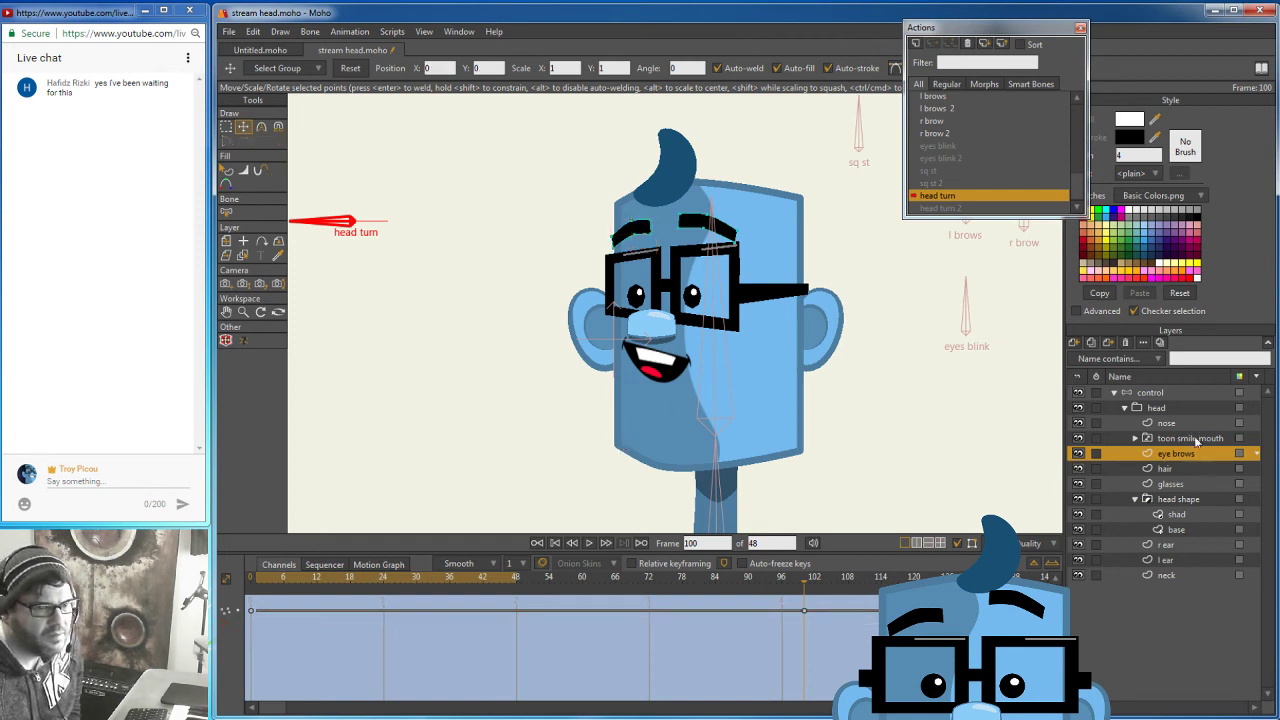
left_click(1187, 528)
left_click_drag(617, 446, 651, 462)
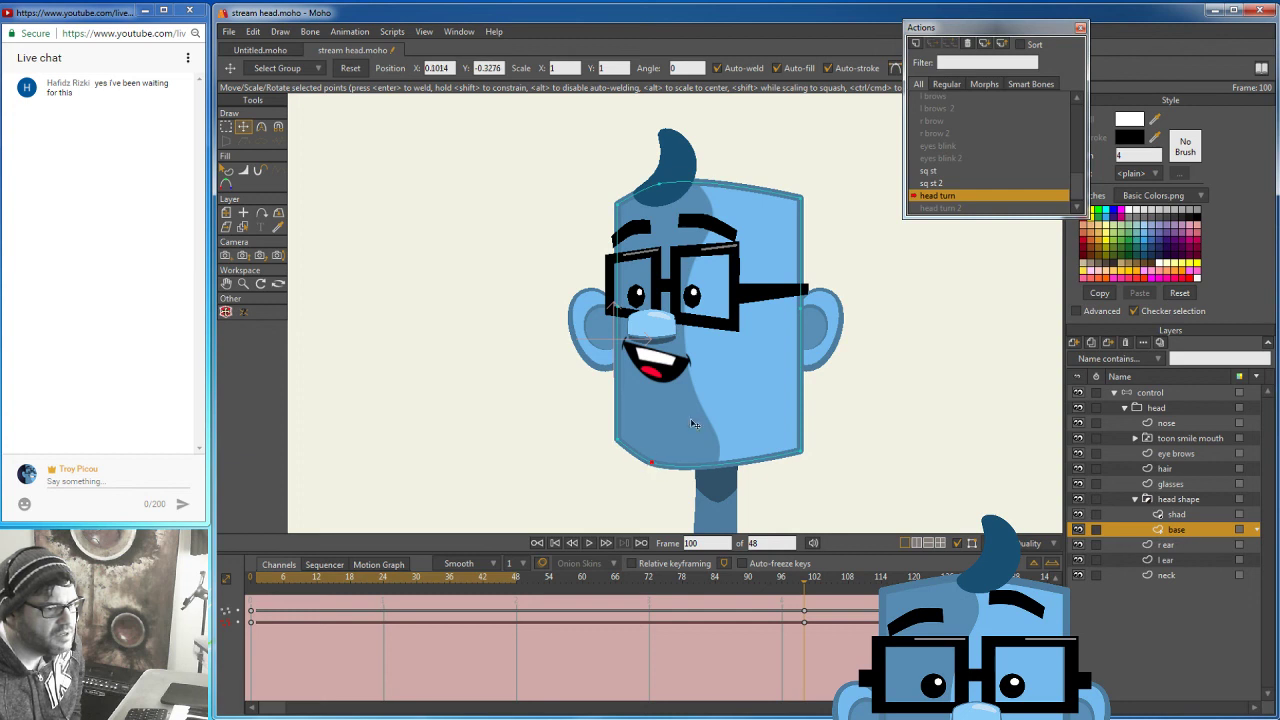
left_click_drag(808, 586, 804, 526)
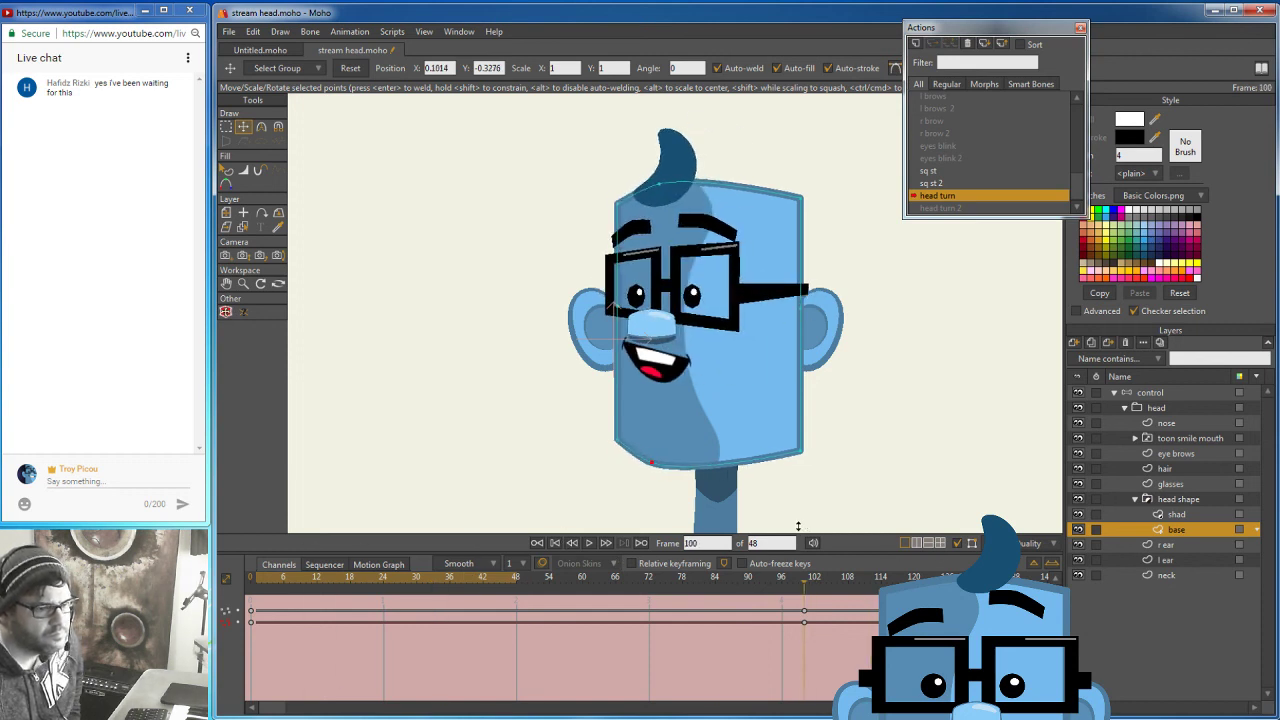
Move the nose left to about X 0.0830, Y 0.0421, and narrow the main nose shape from its right side.
left_click(1166, 423)
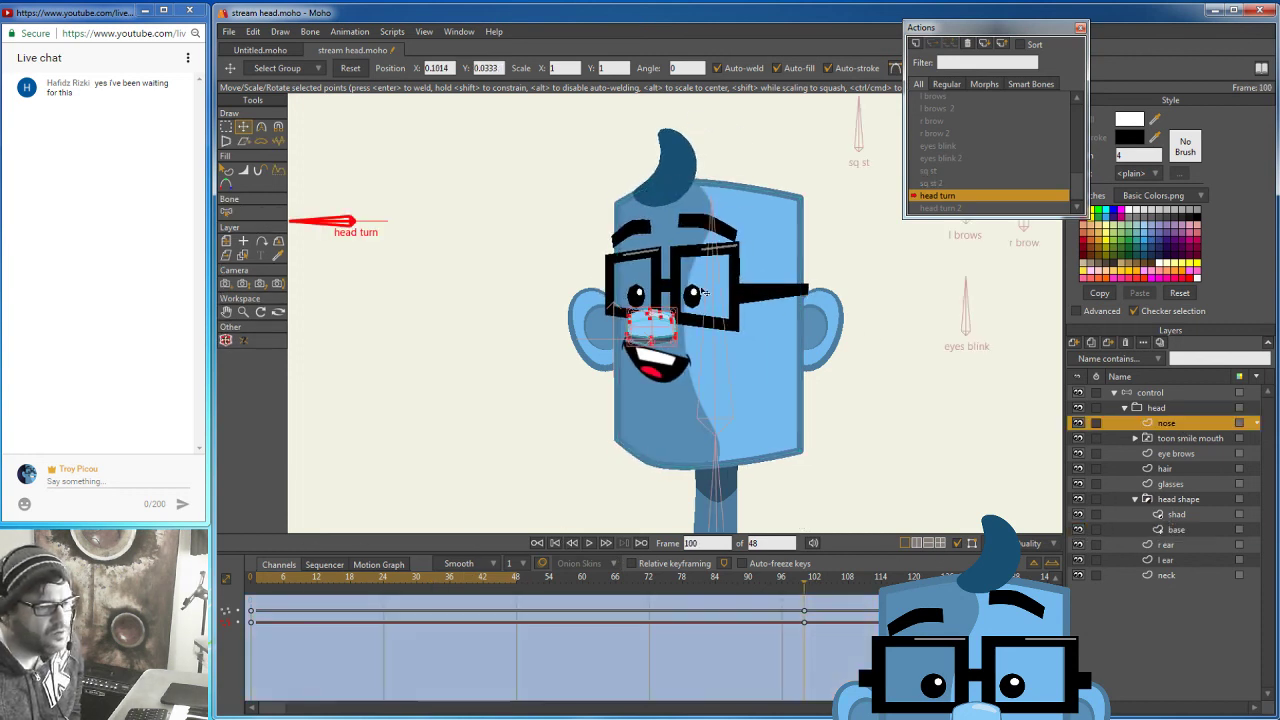
left_click_drag(662, 329, 661, 327)
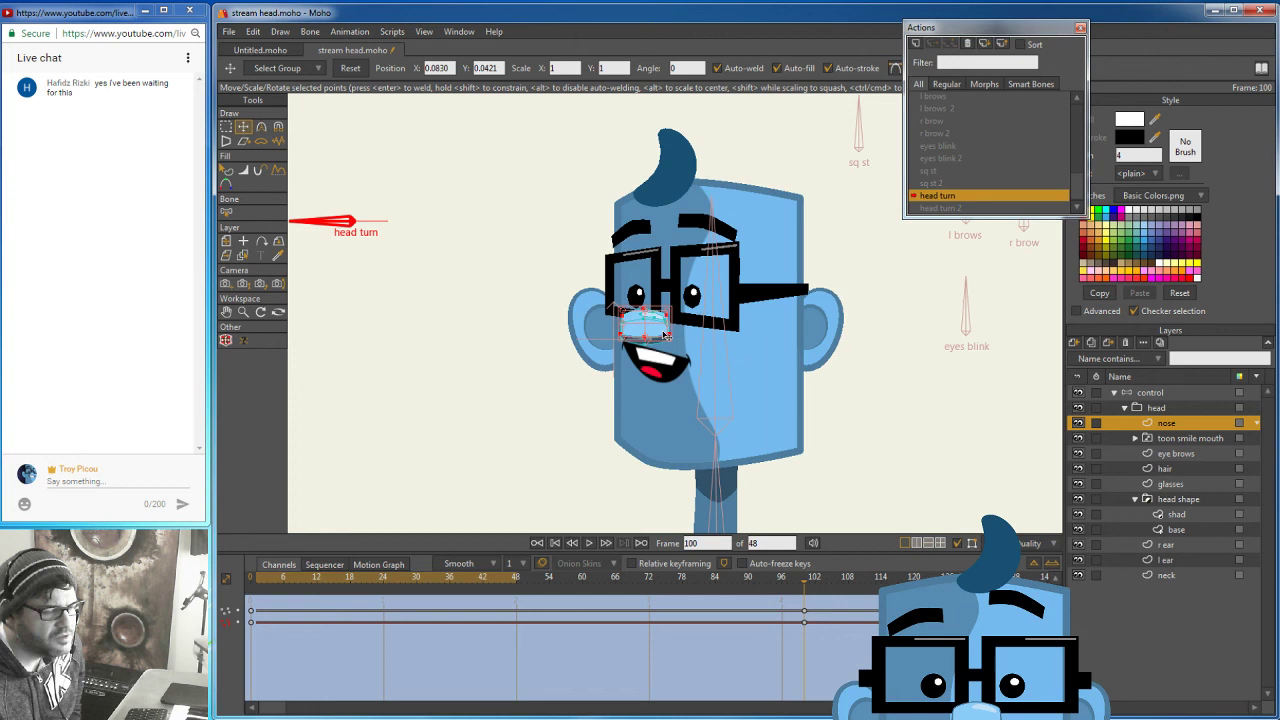
left_click(243, 312)
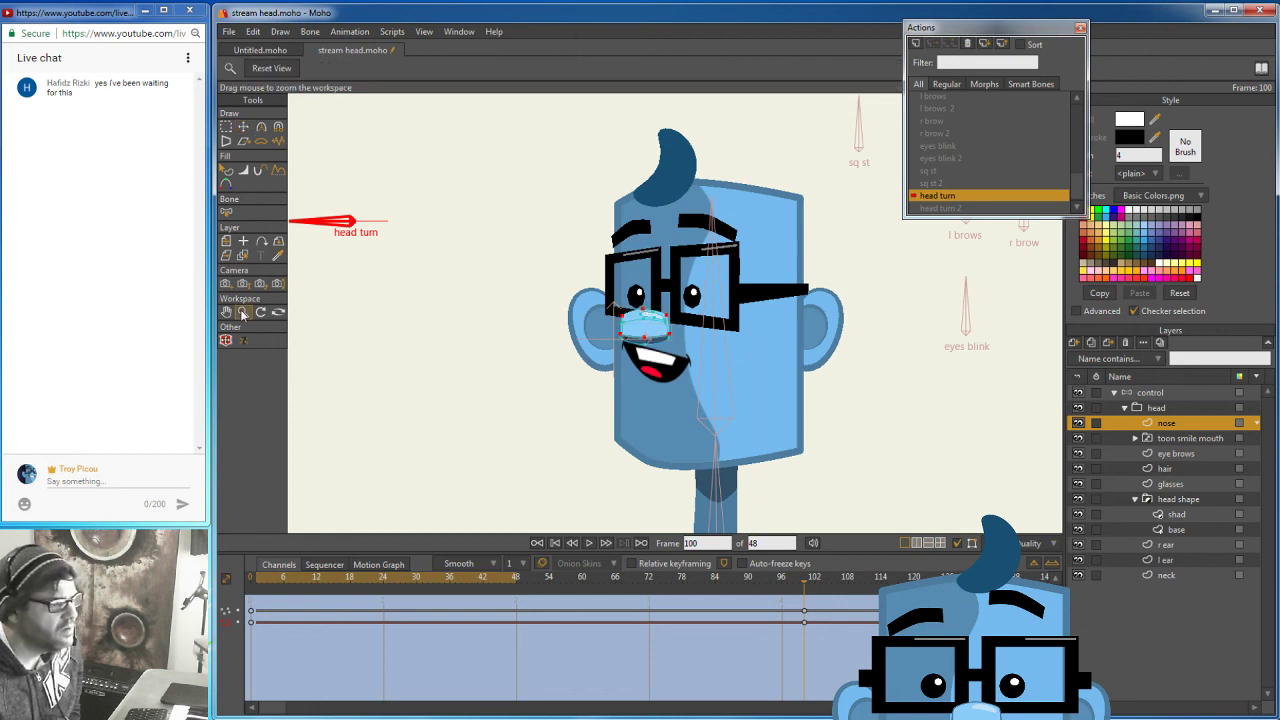
left_click_drag(667, 325, 753, 311)
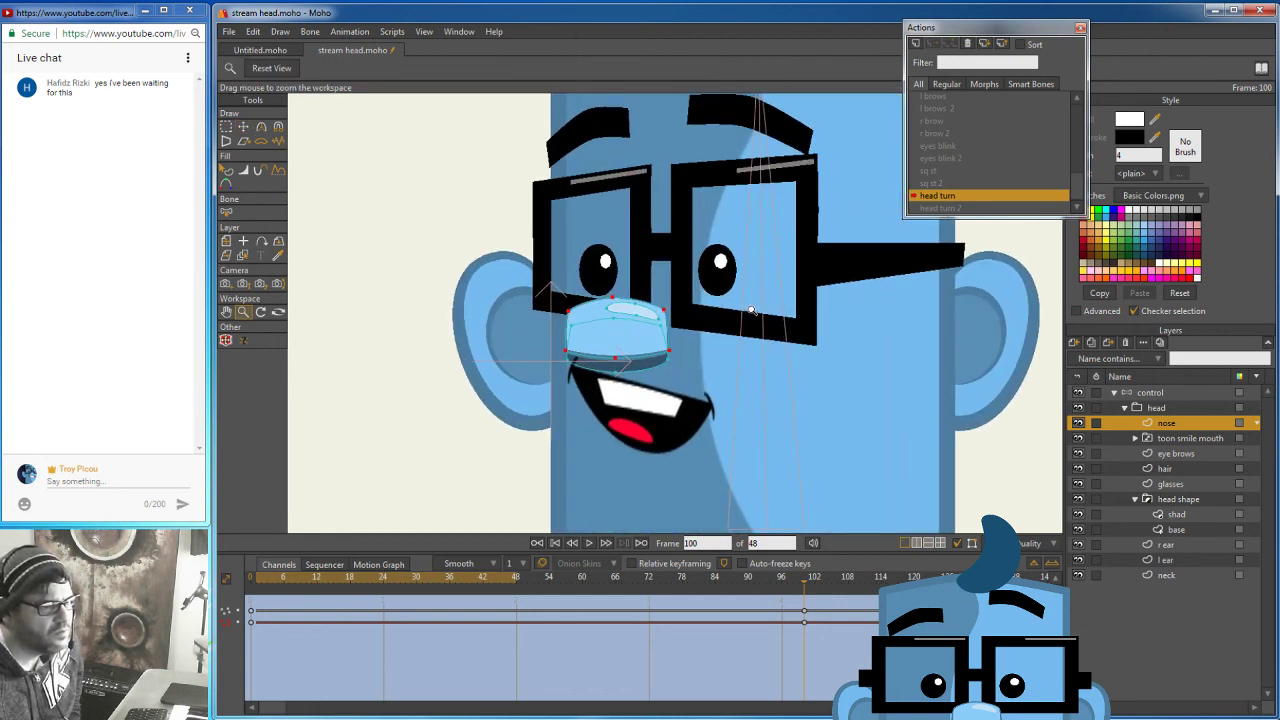
left_click(243, 128)
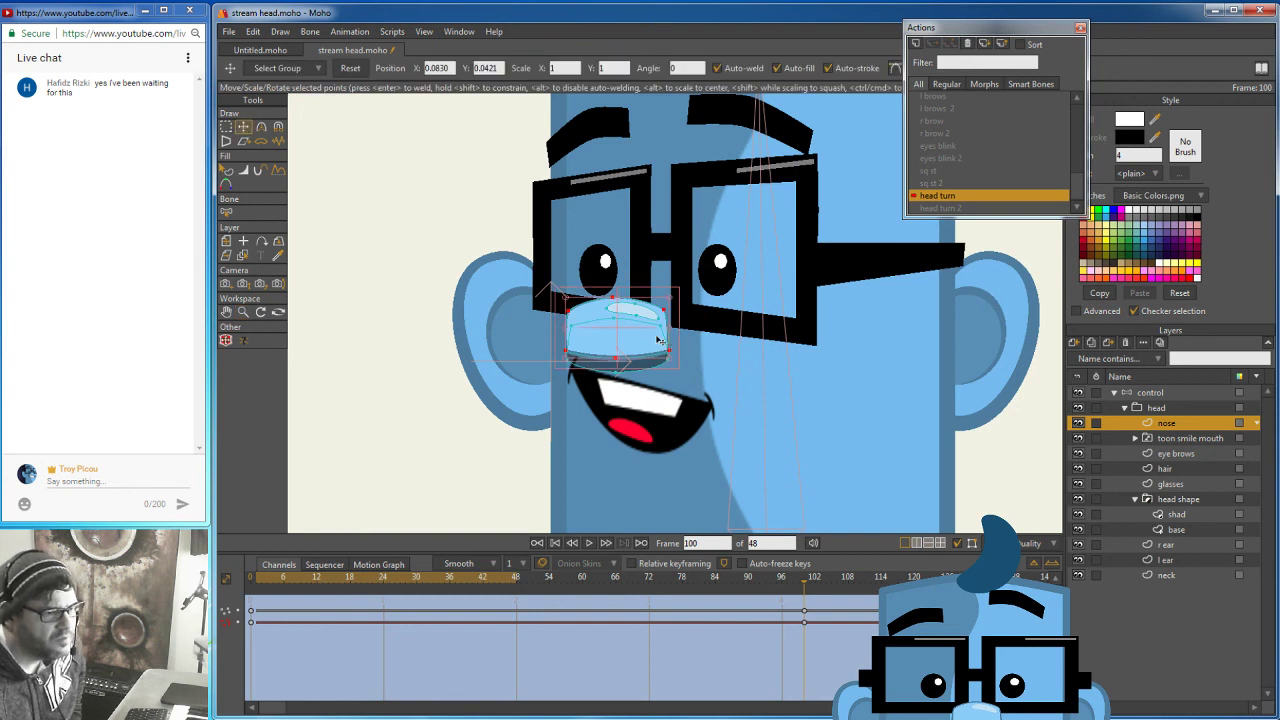
left_click_drag(673, 333, 660, 331)
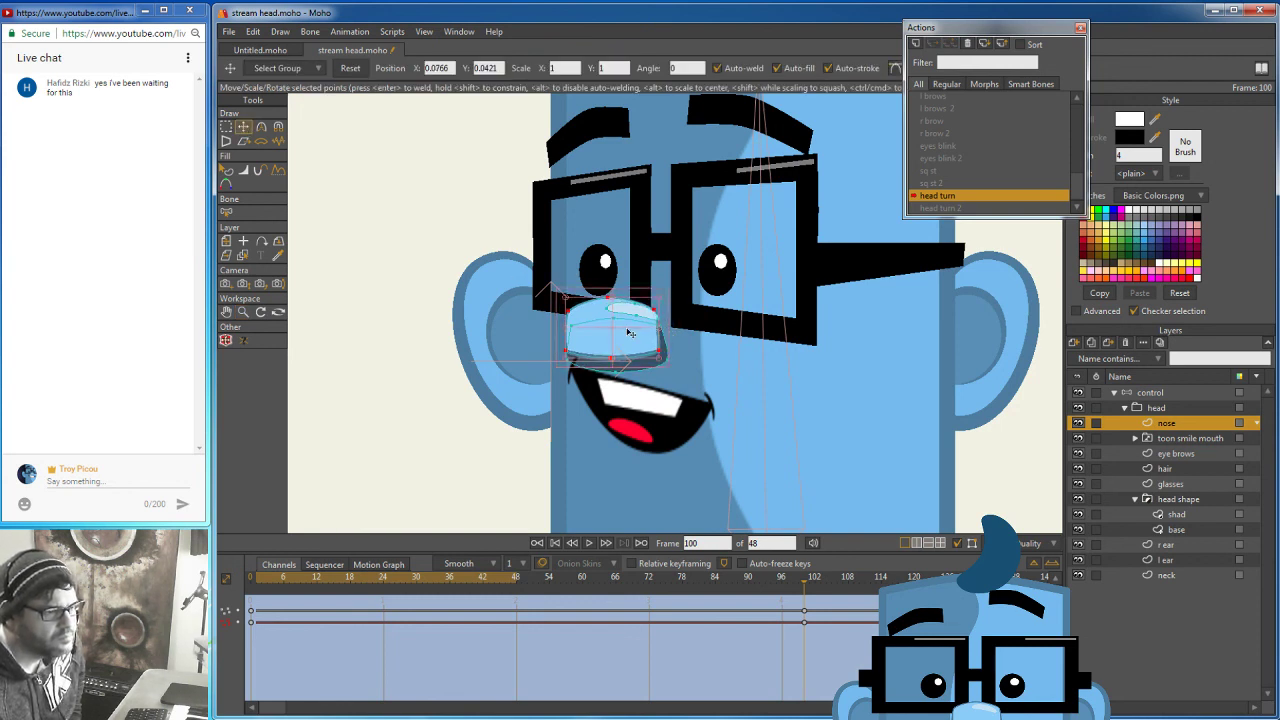
Reshape the nose's corners, placing the upper right at about X 0.1332, Y 0.0617 and the lower right at about X 0.1436, Y 0.0175.
left_click(569, 313)
left_click_drag(569, 313, 660, 313)
left_click(658, 311)
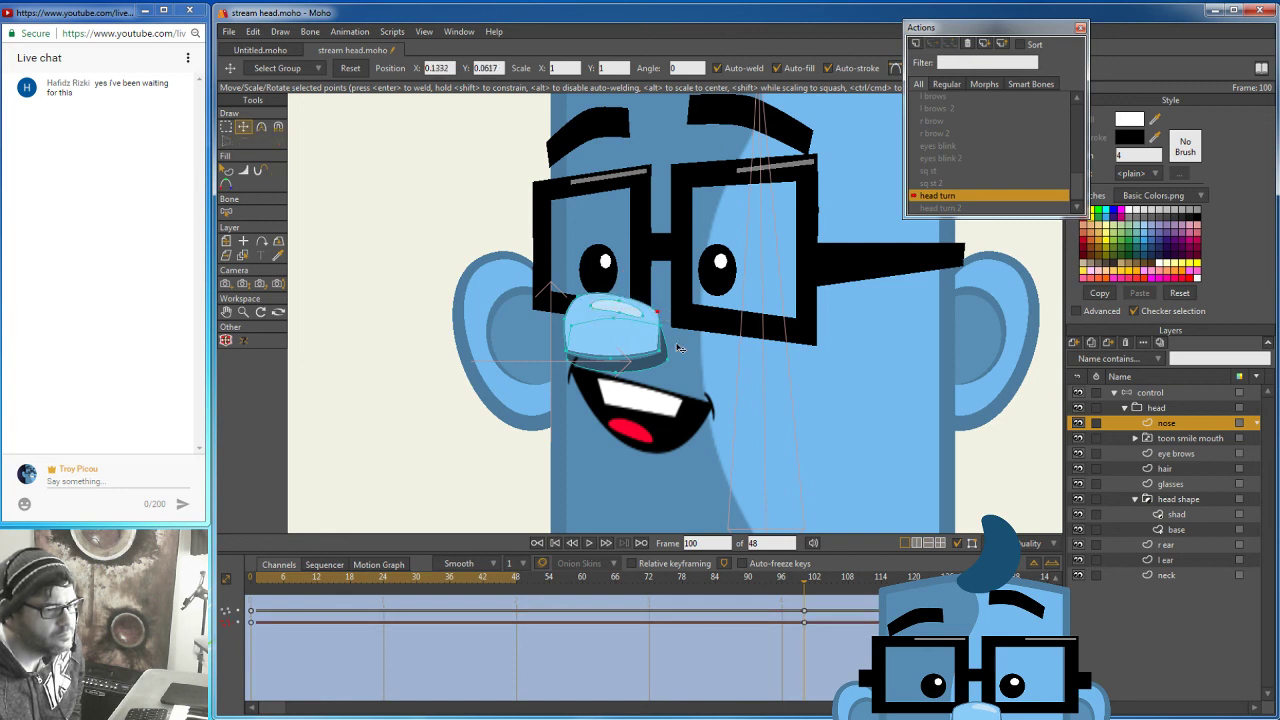
left_click(664, 348)
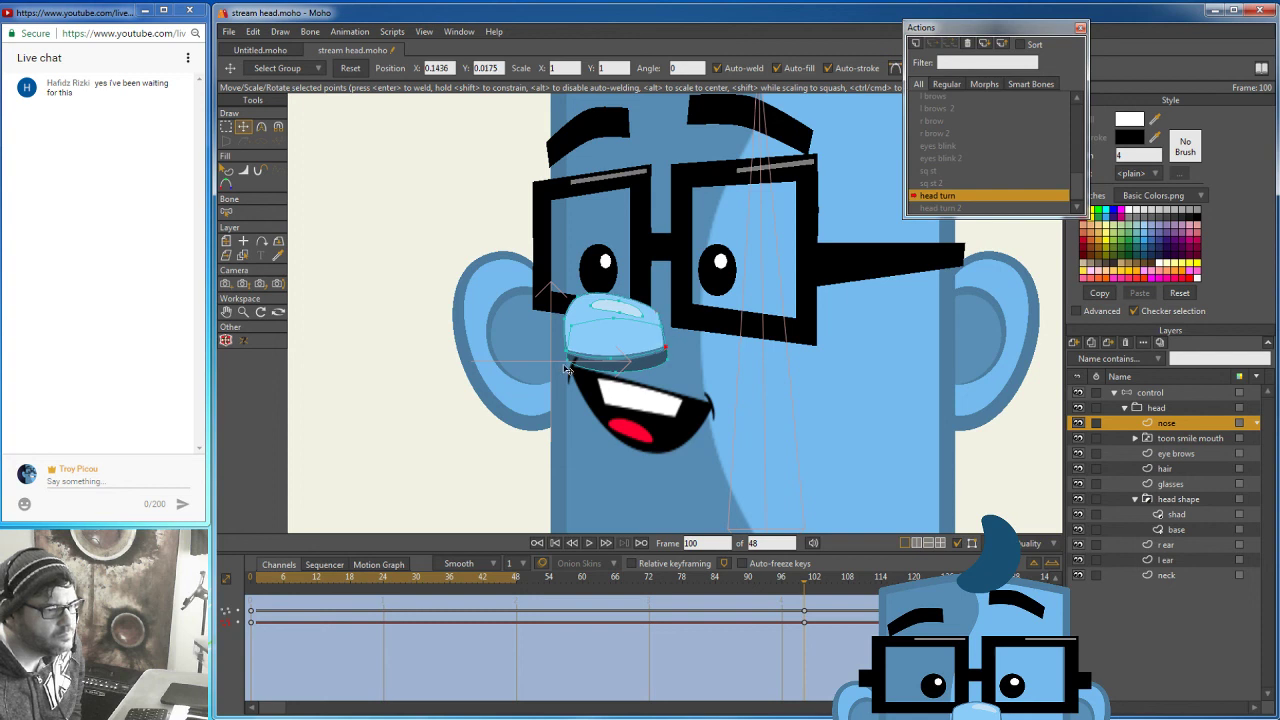
Tuck the left points of the nose's shadow inward beneath the nose, the lower one at about X 0.0465, Y 0.0017.
left_click(579, 364)
left_click(584, 322)
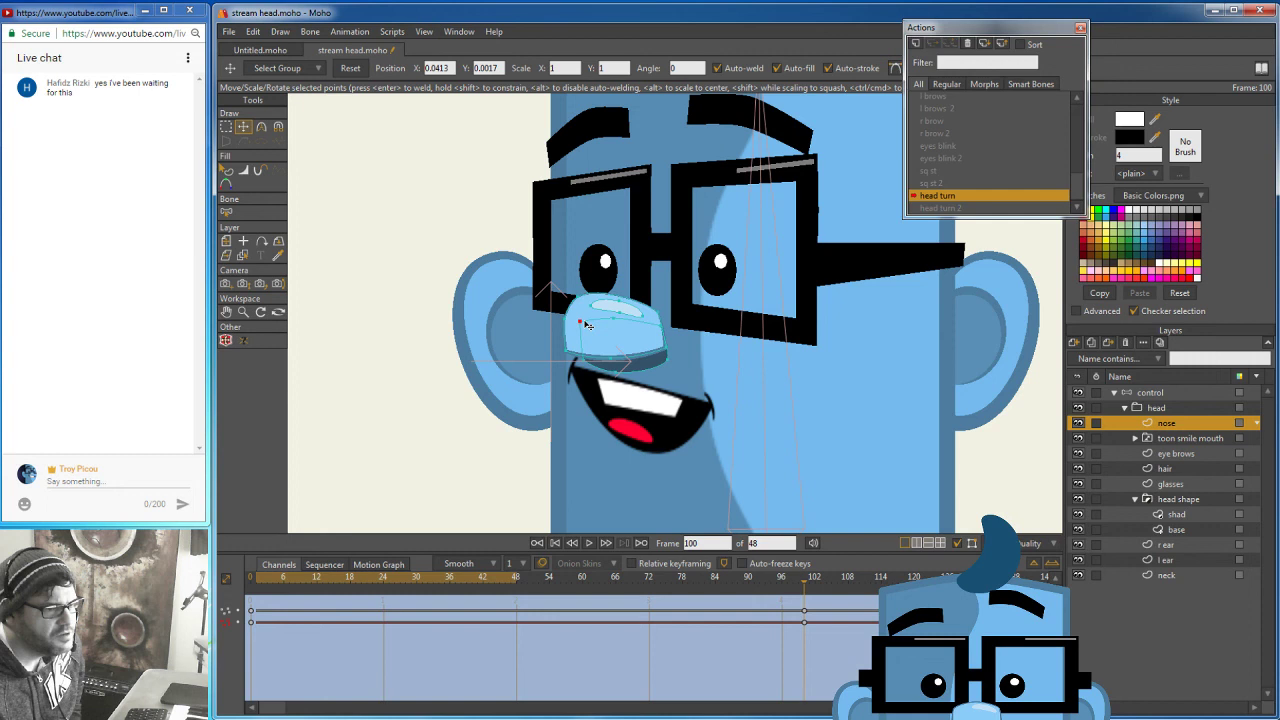
left_click(566, 357)
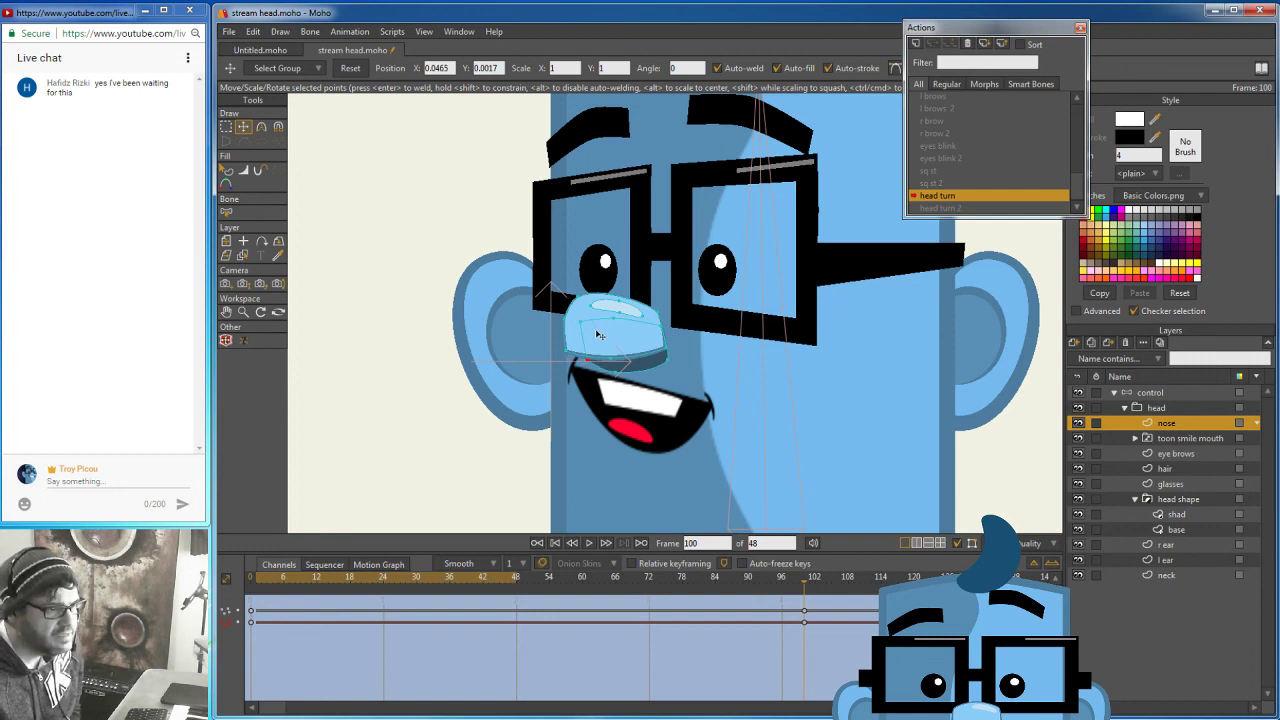
Scrub the head turn between frames 0 and 100 with the whole head in view to review the nose and features.
left_click(659, 311)
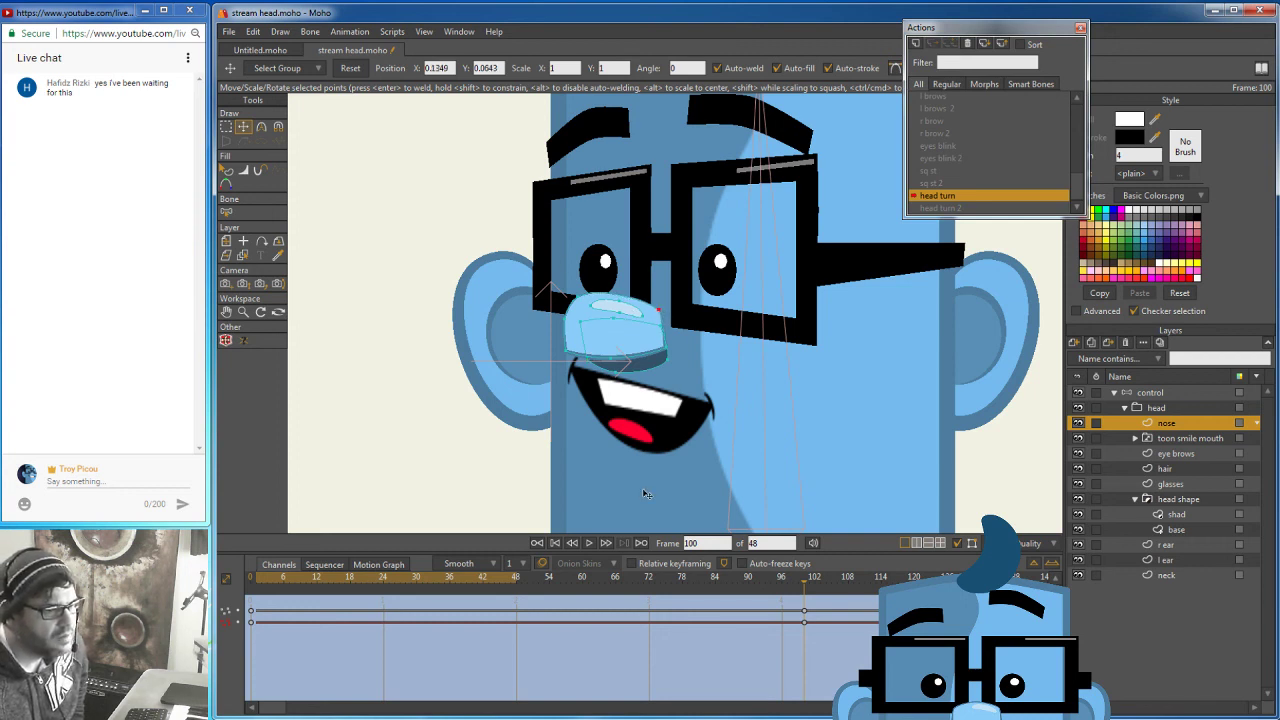
left_click_drag(803, 587, 565, 606)
left_click_drag(748, 605, 250, 632)
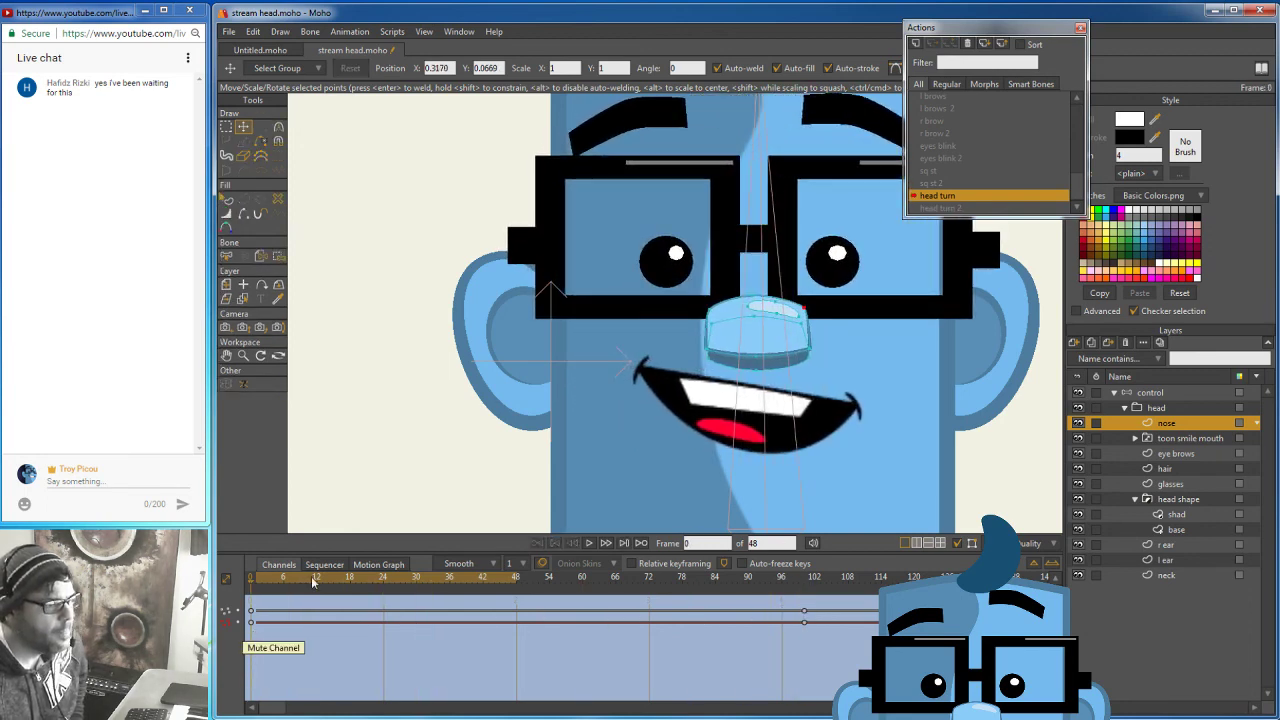
left_click(243, 357)
left_click_drag(544, 348, 448, 365)
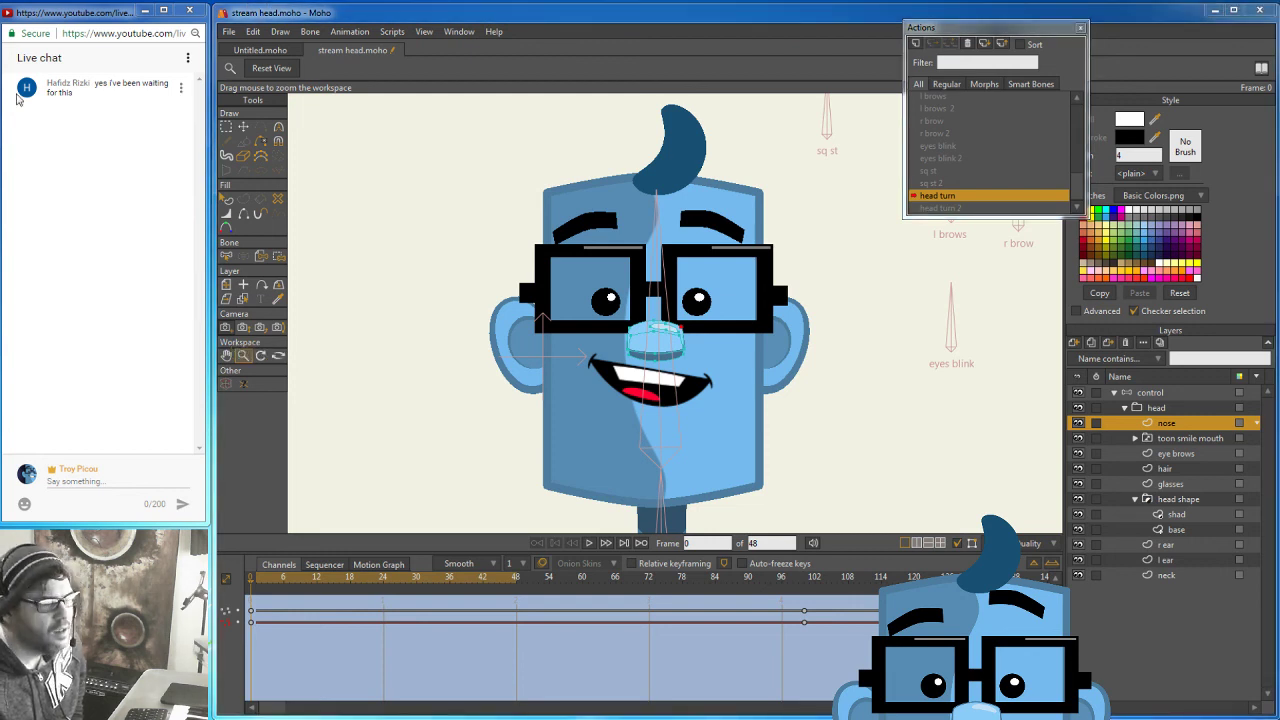
left_click_drag(249, 581, 806, 556)
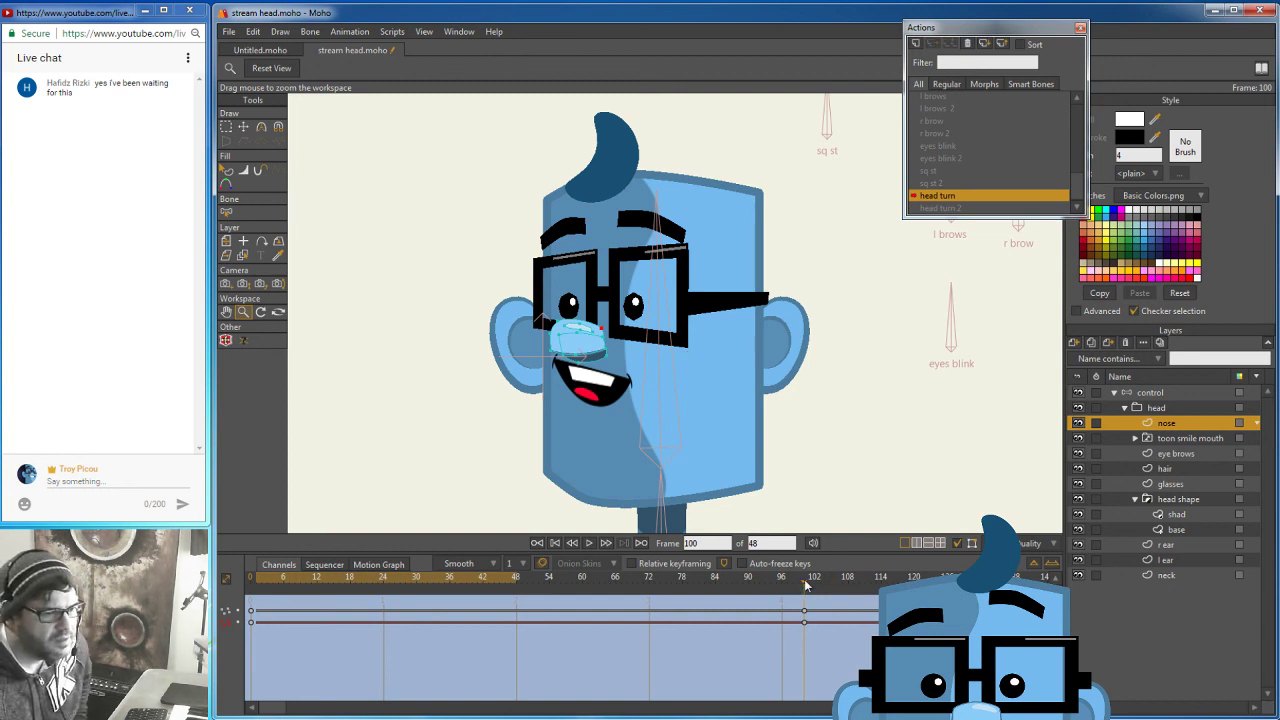
left_click_drag(806, 588, 446, 578)
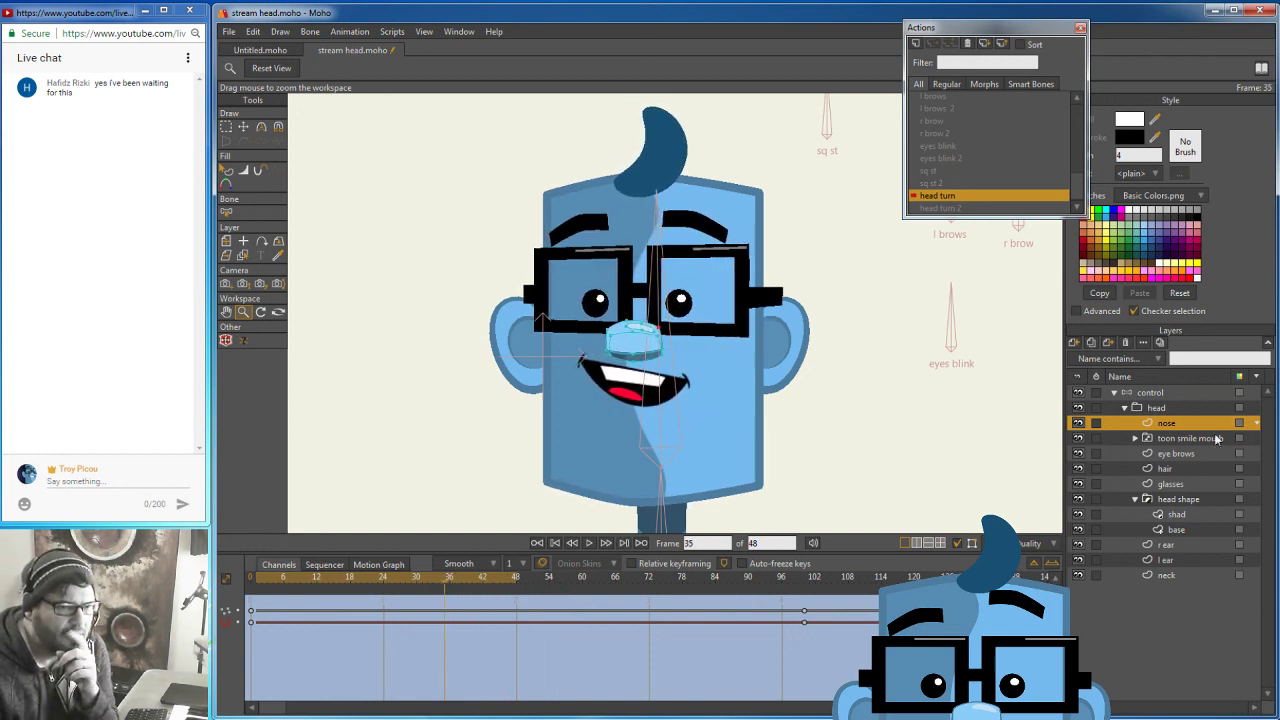
Enable animated layer order in the control layer's depth sort settings and go to frame 42.
left_click(1181, 393)
double_click(1179, 392)
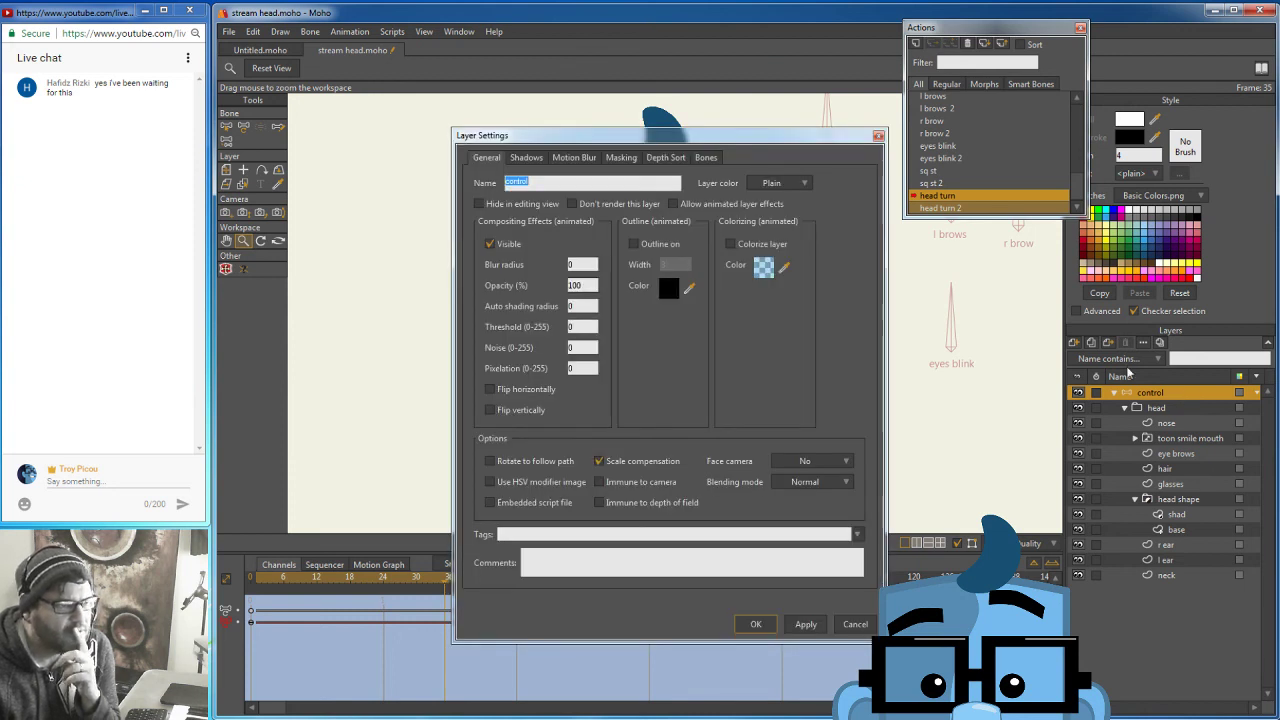
left_click(668, 158)
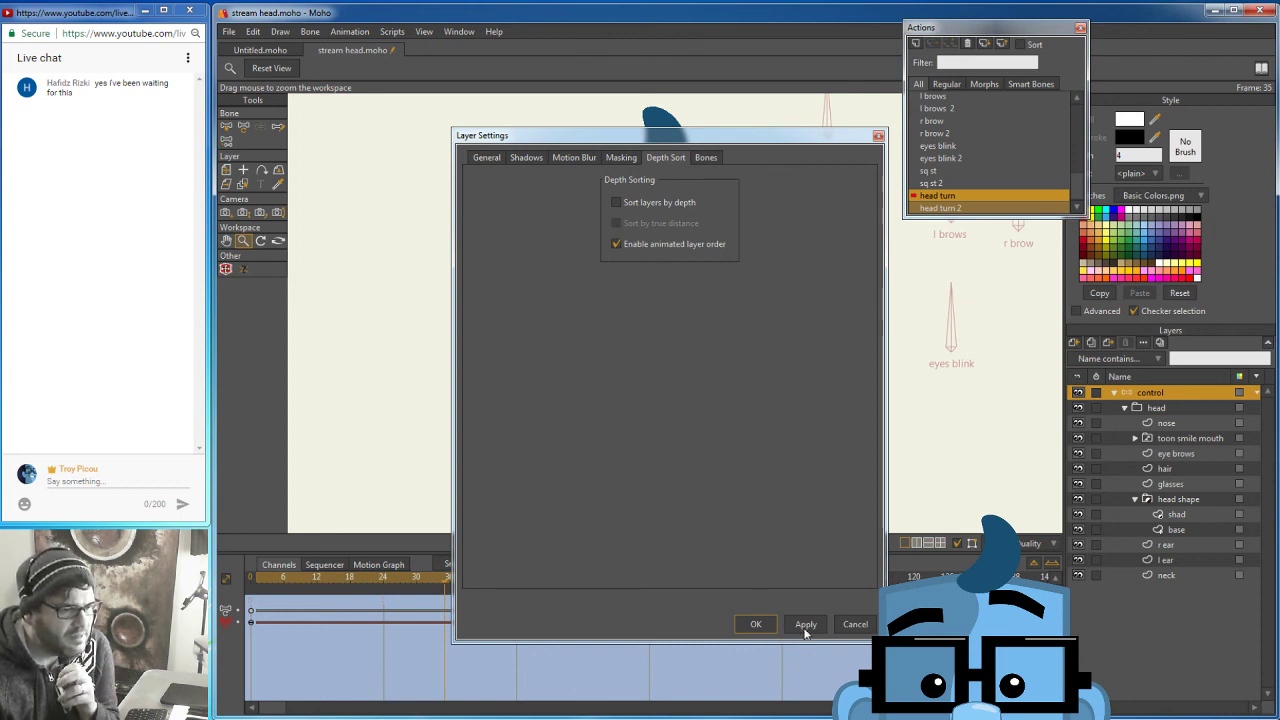
left_click(756, 624)
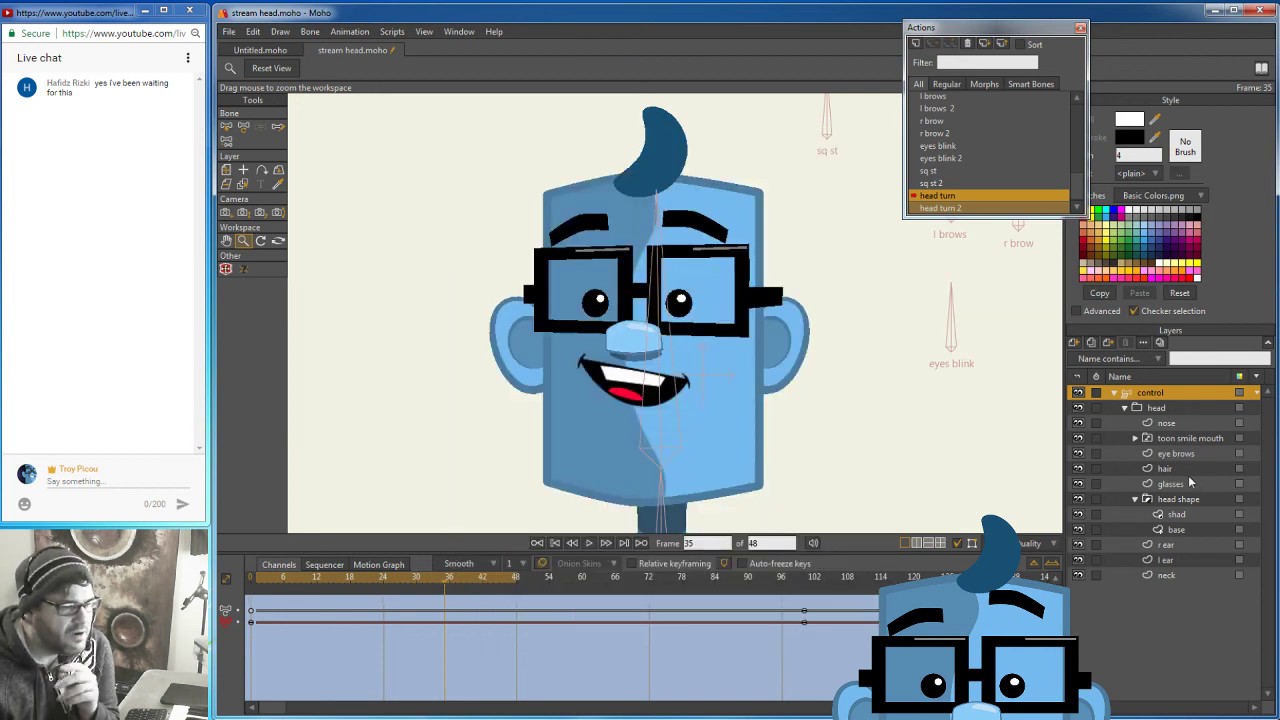
left_click_drag(445, 585, 479, 581)
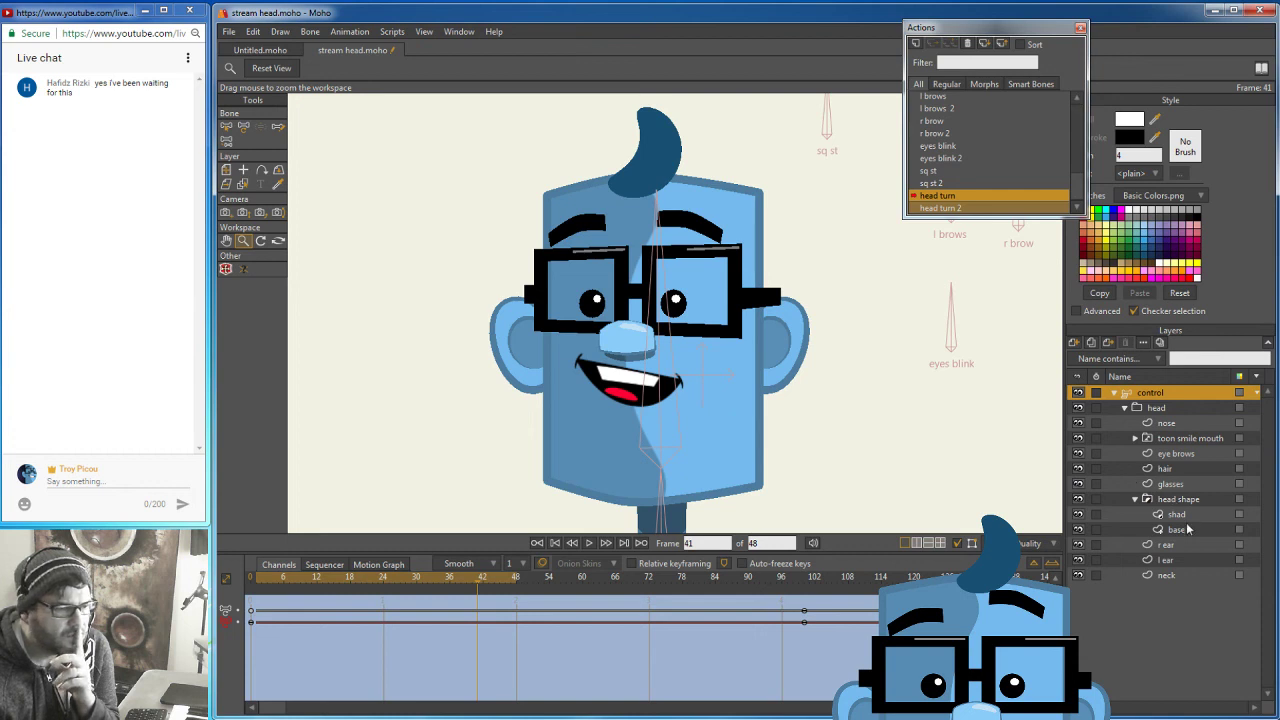
left_click(480, 586)
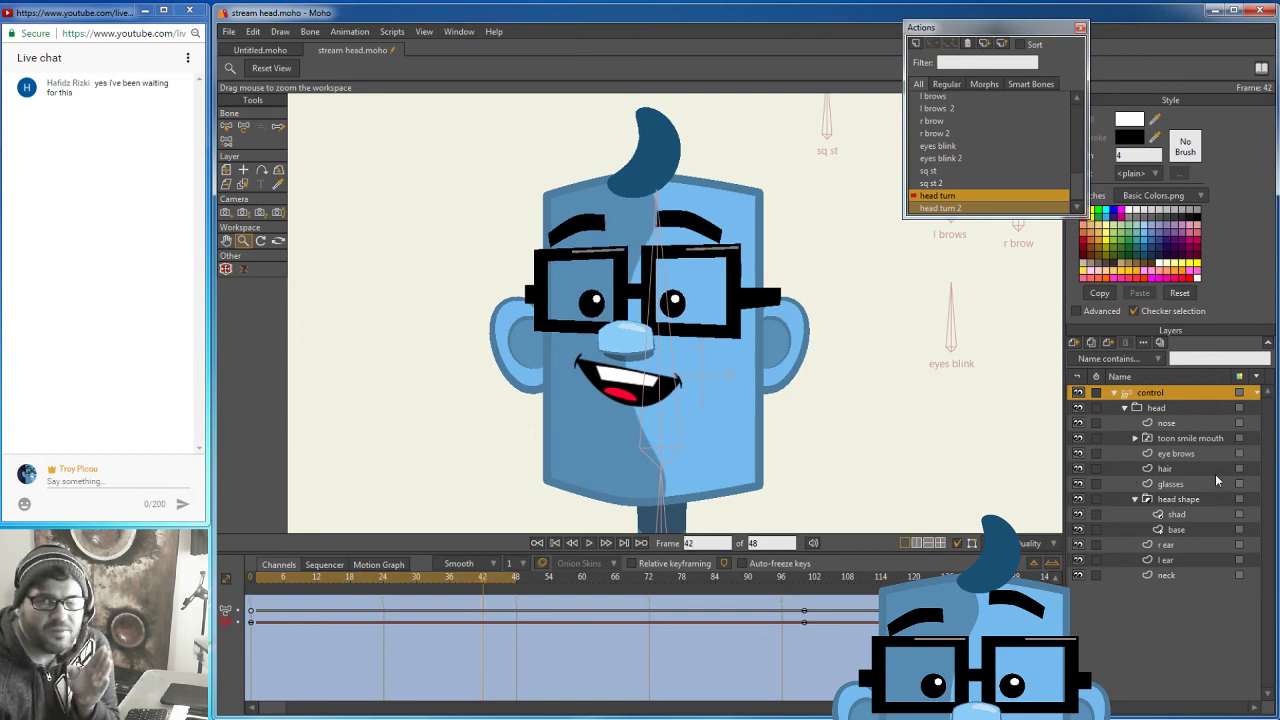
Try raising the l ear layer above the glasses at frame 42, and scrub back to frame 36.
left_click(1182, 560)
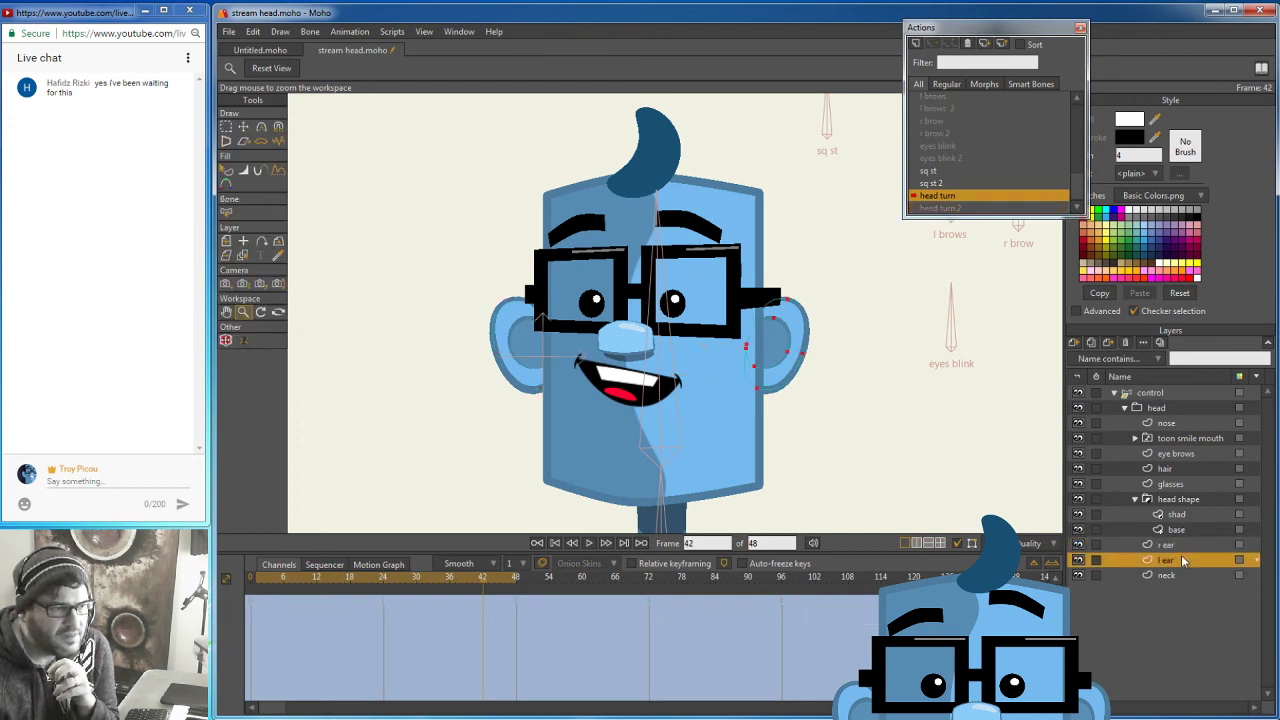
left_click_drag(1182, 560, 1193, 500)
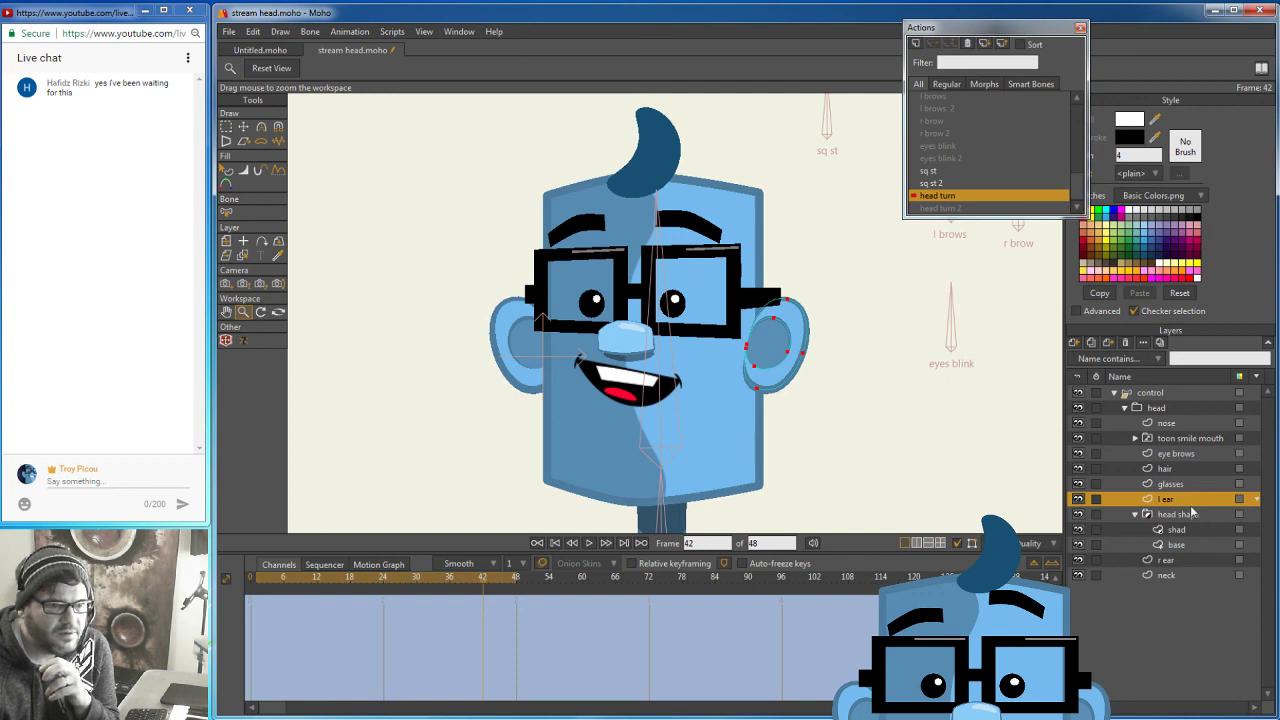
left_click_drag(1176, 500, 1183, 475)
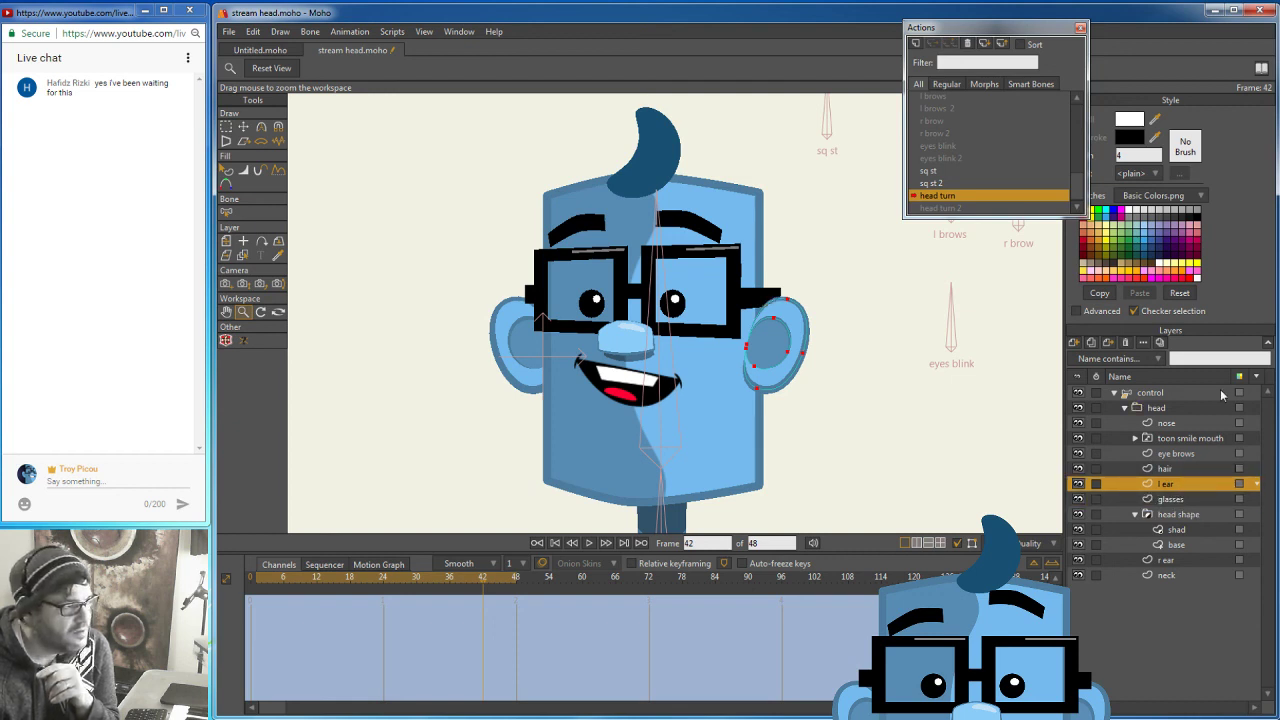
left_click_drag(485, 586, 450, 587)
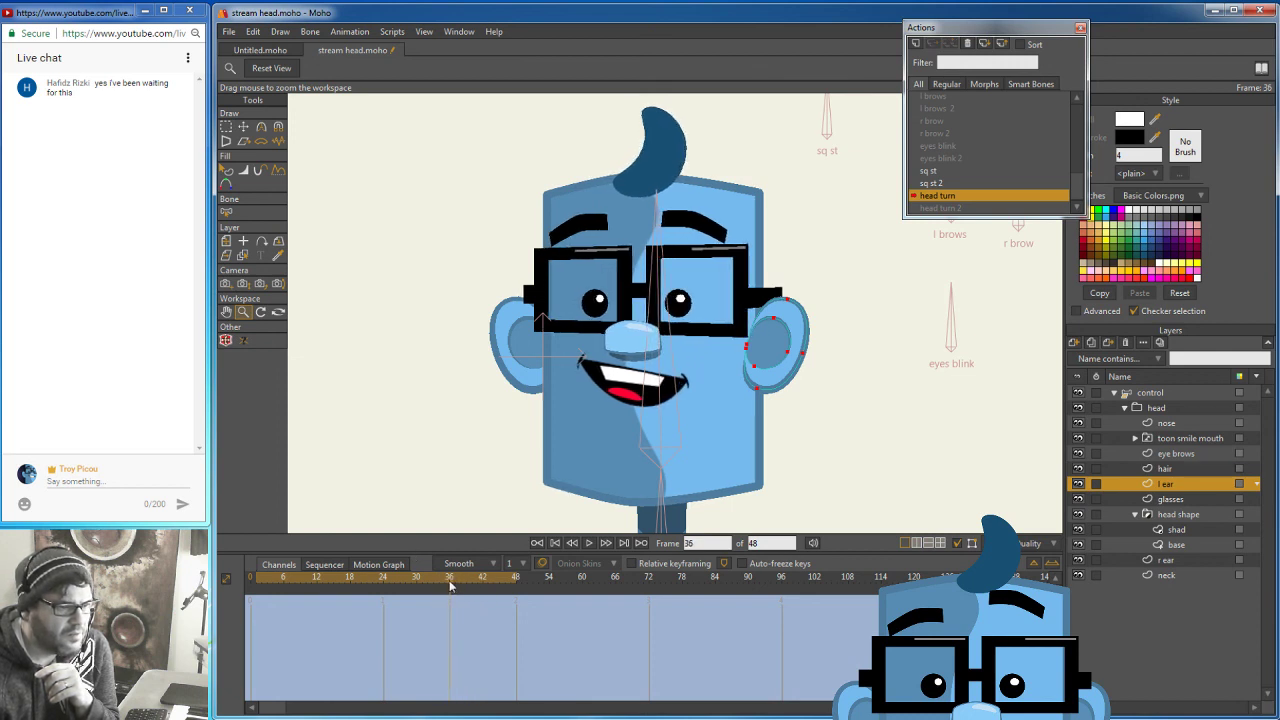
Place the l ear layer directly below the collapsed head shape group at frame 36, and scrub to frame 42.
left_click_drag(1194, 483, 1196, 530)
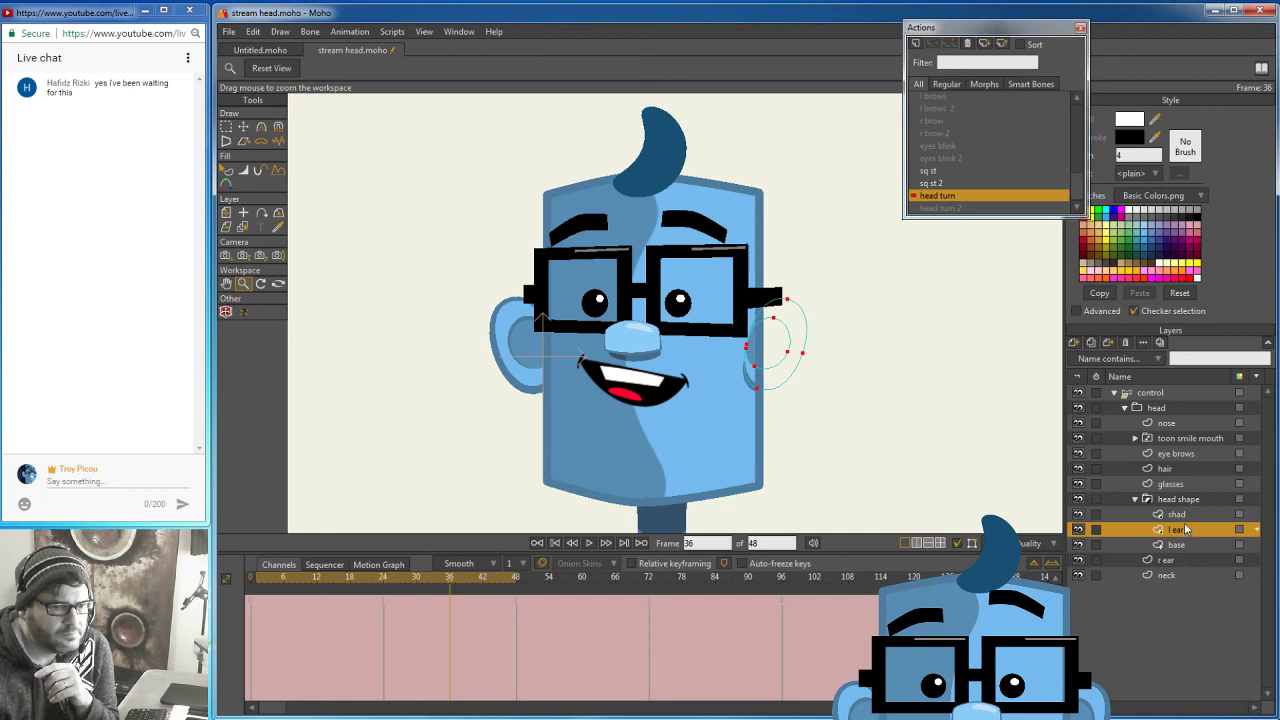
left_click_drag(1186, 512, 1149, 516)
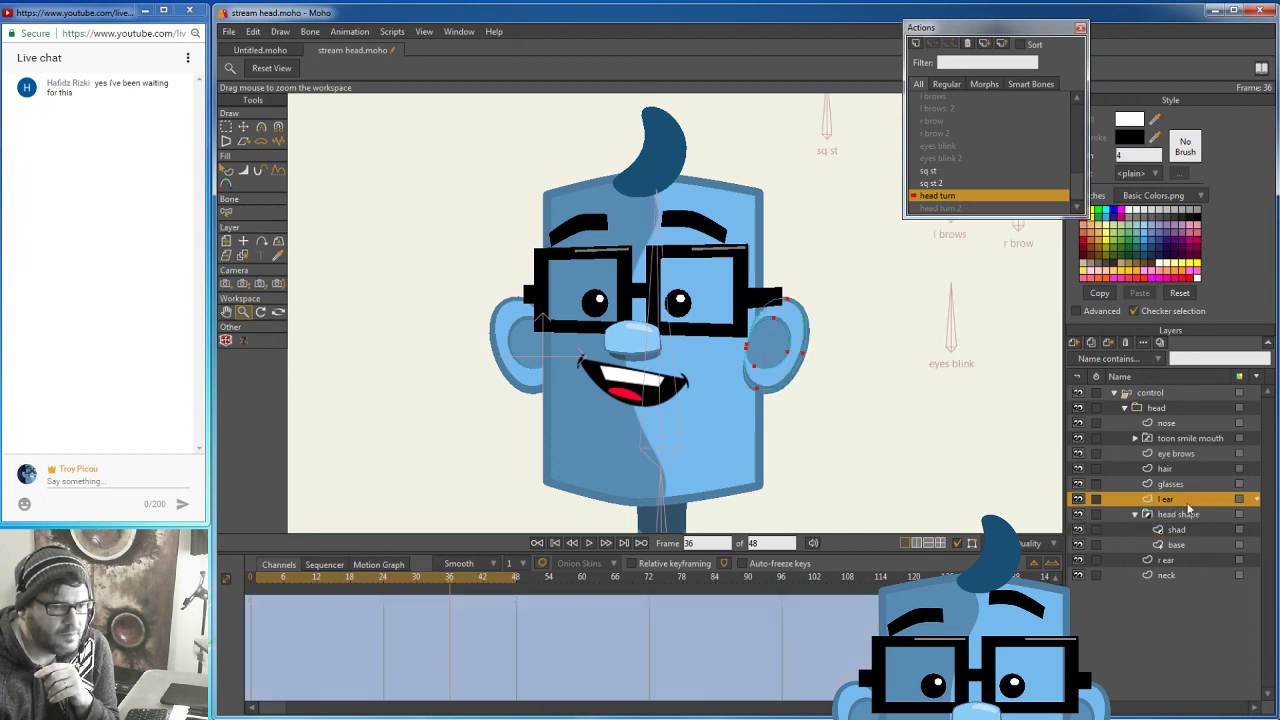
left_click(1136, 515)
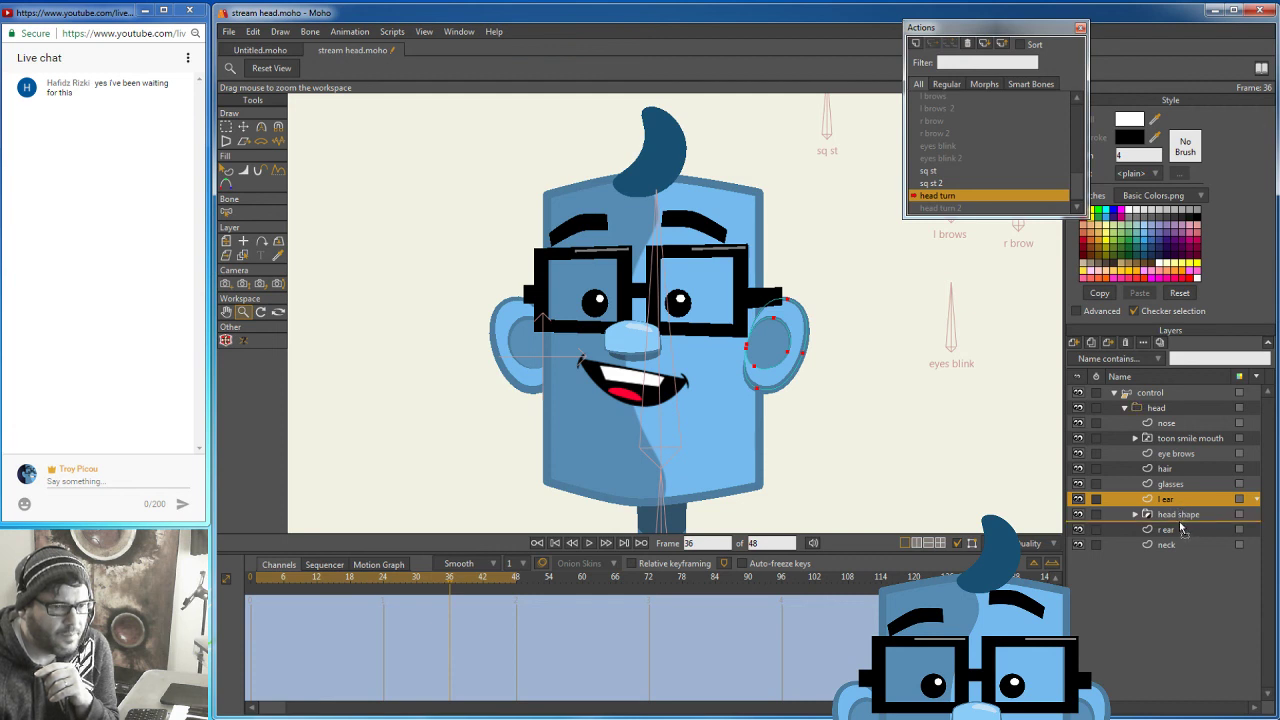
left_click_drag(1182, 530, 1178, 532)
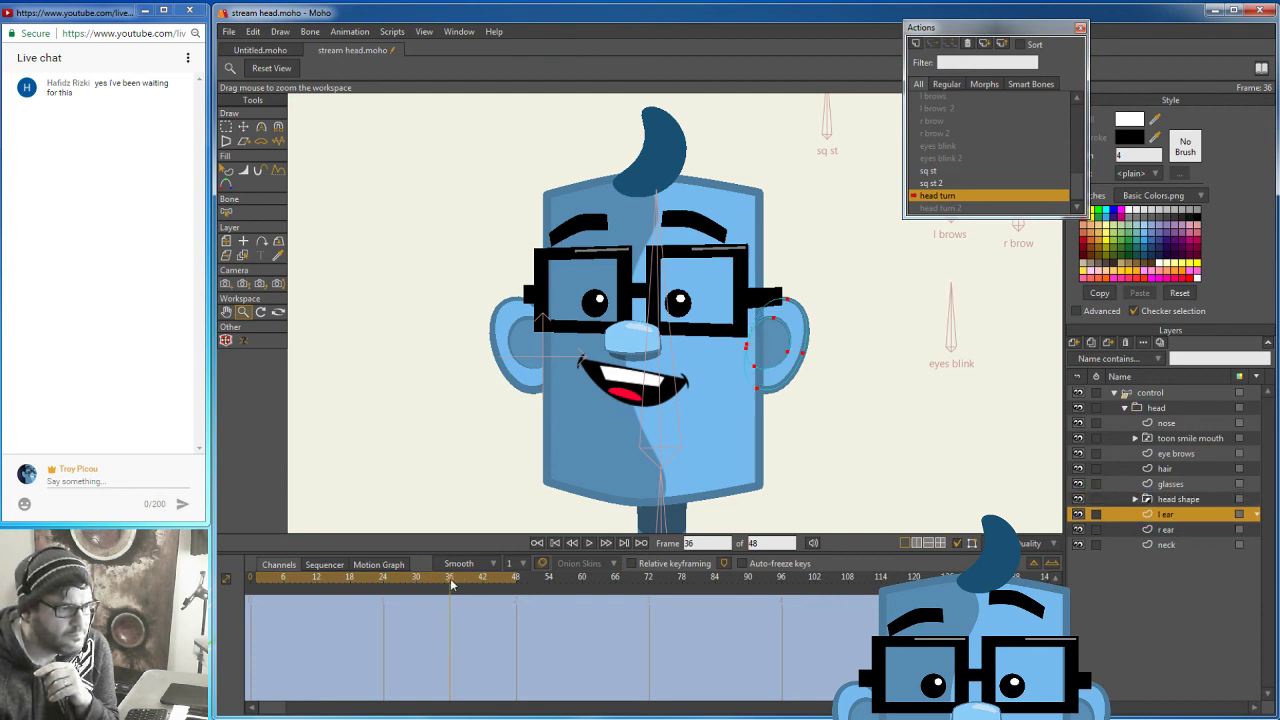
left_click_drag(451, 586, 482, 583)
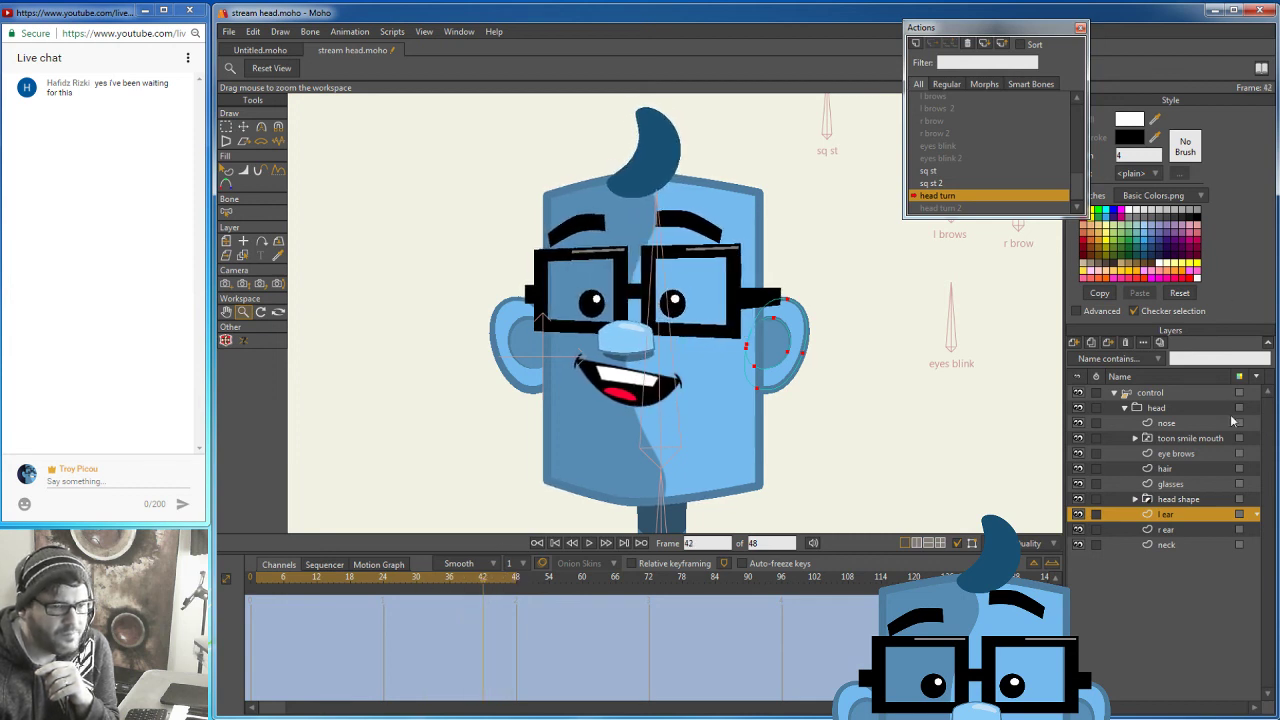
Look through the l ear layer's vector, 3D and motion blur settings for a layer order option.
double_click(1177, 513)
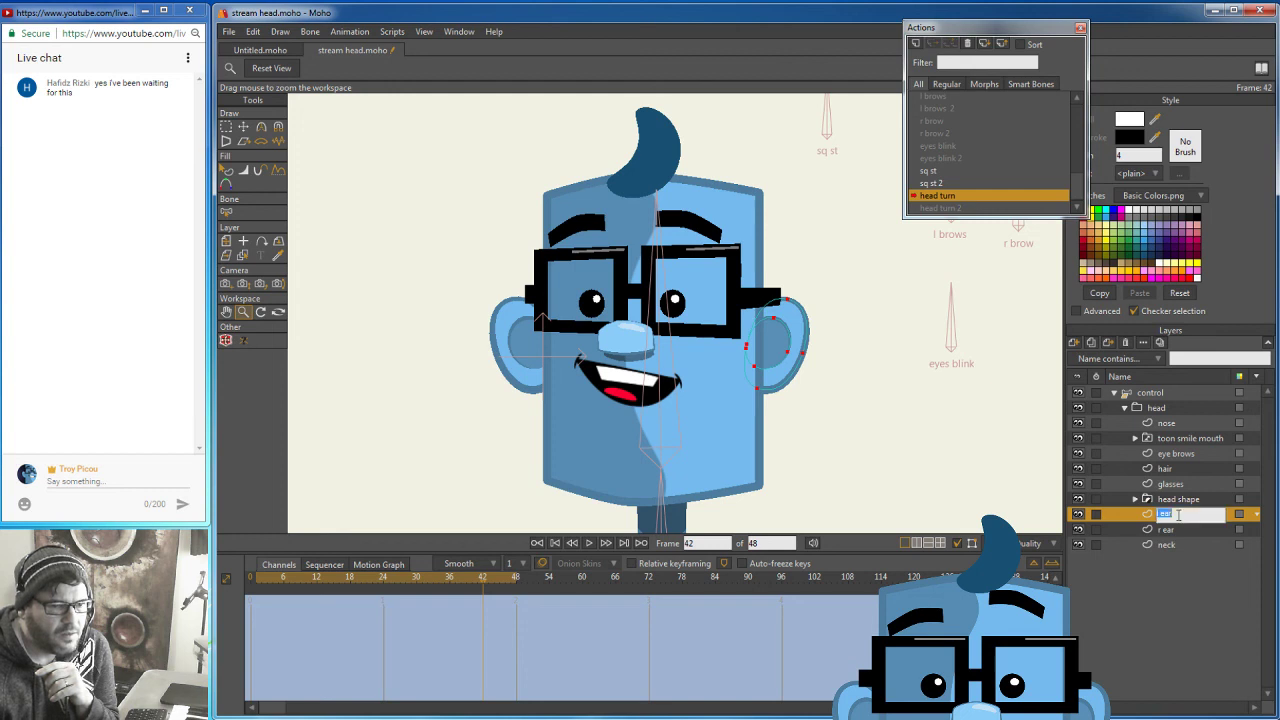
double_click(1147, 514)
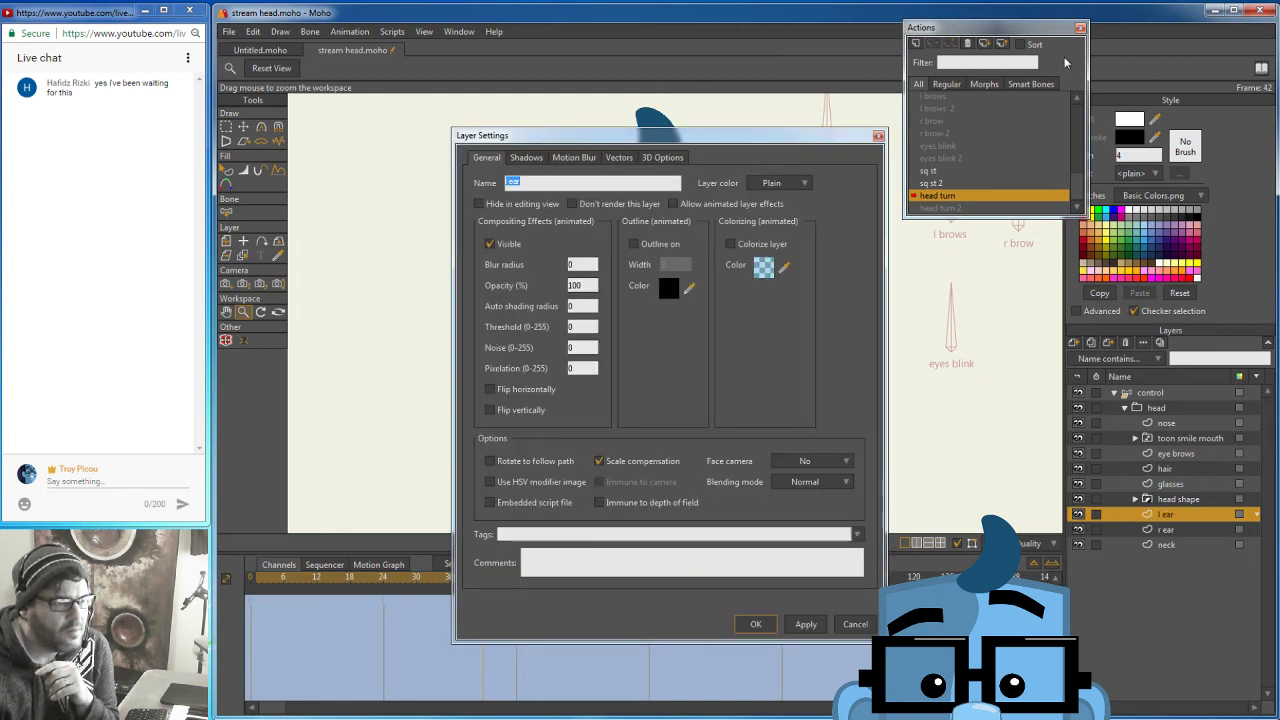
left_click(621, 158)
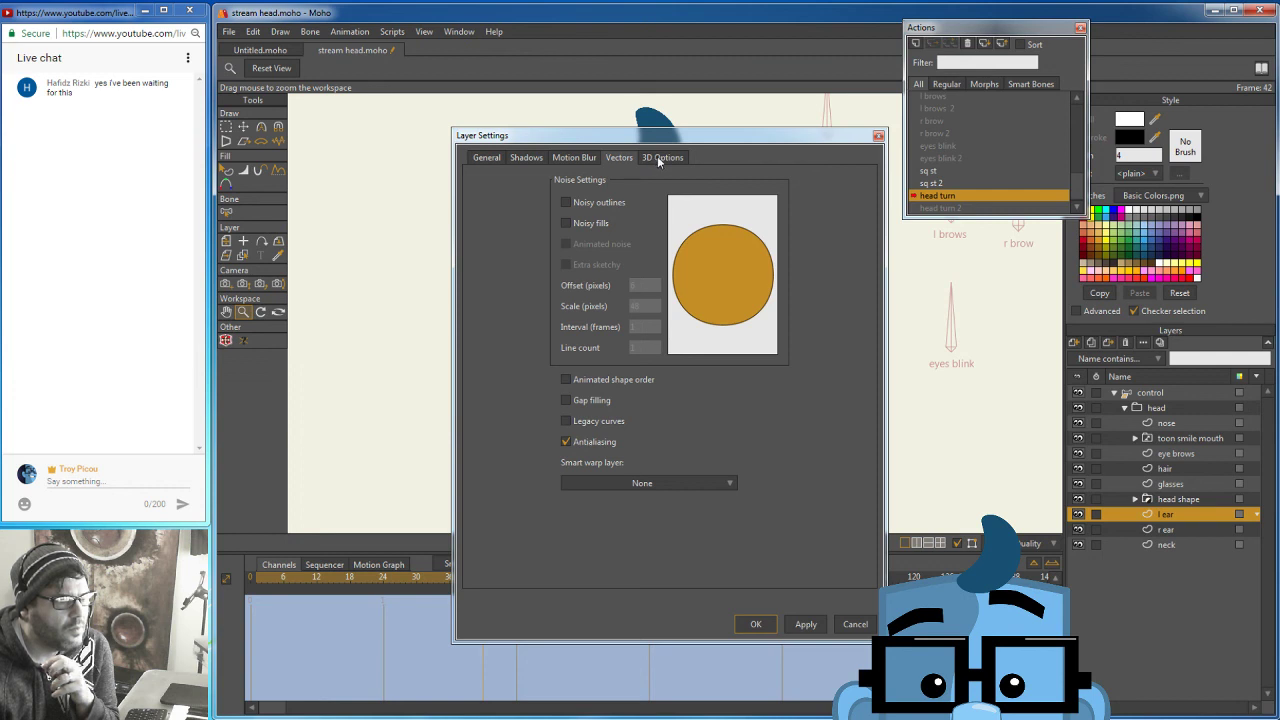
left_click(658, 158)
left_click(578, 158)
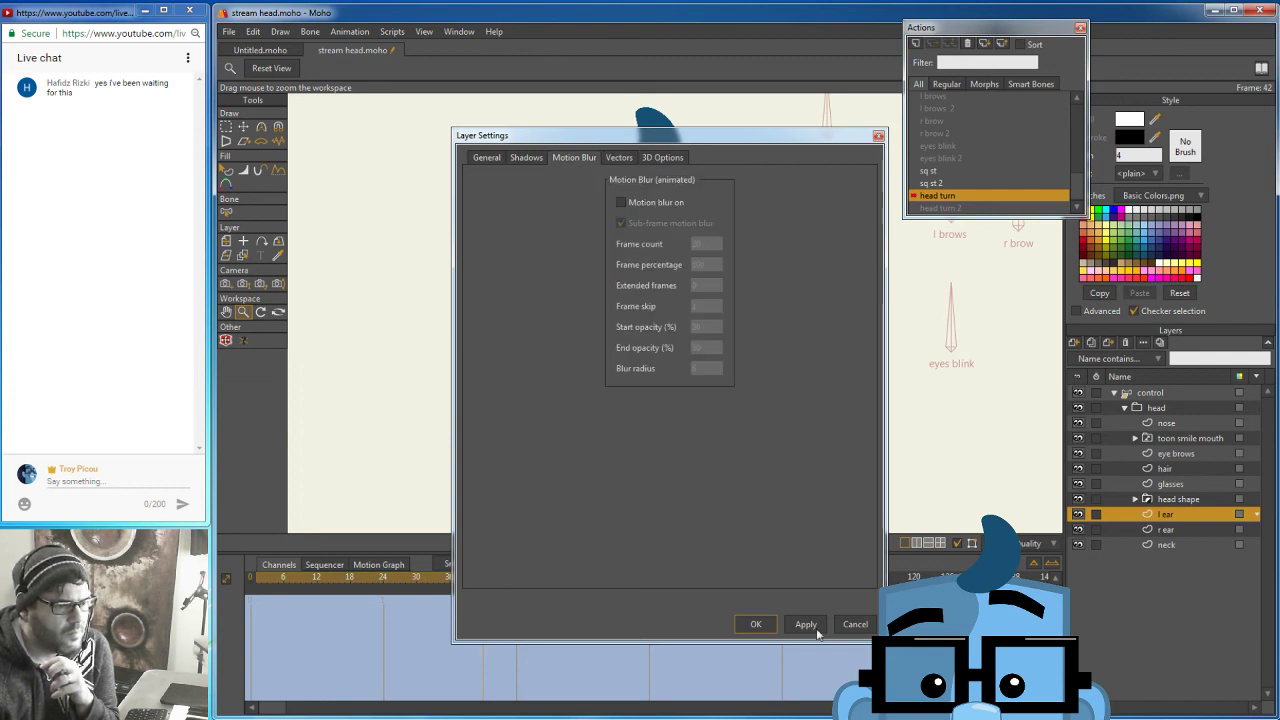
left_click(849, 624)
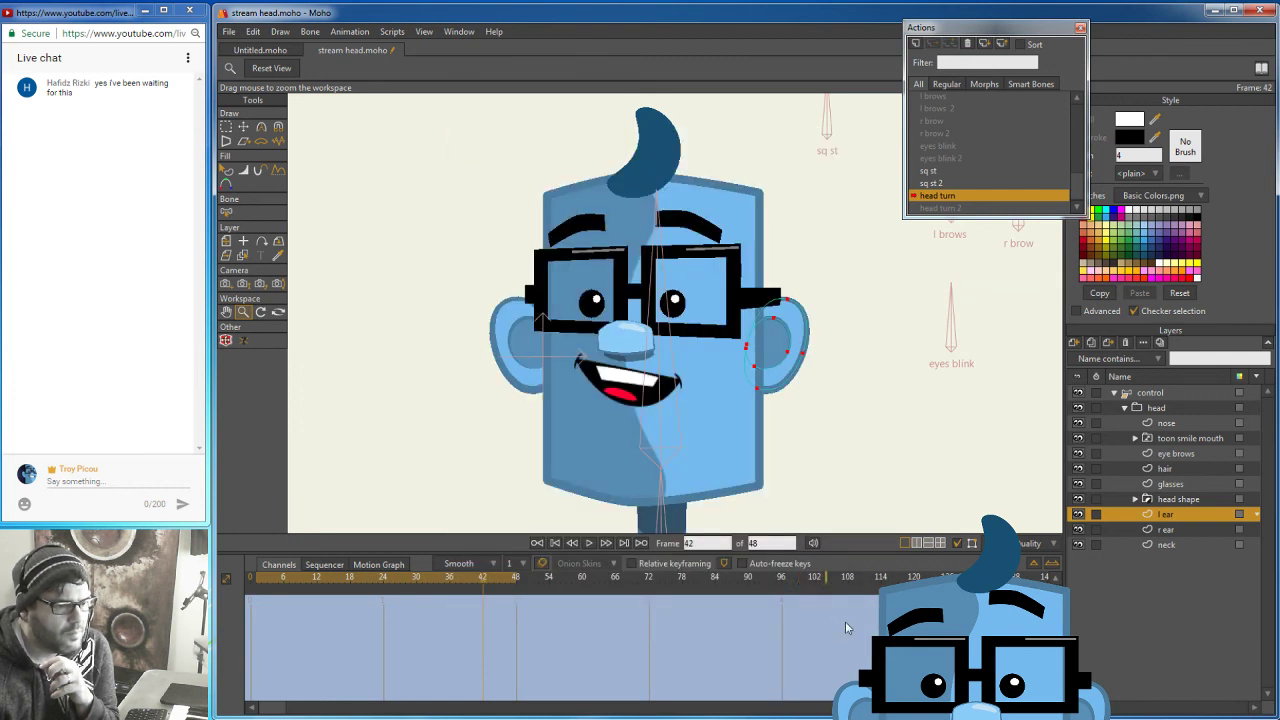
Recheck the control layer's depth sort settings, switching sorting by depth on and off again.
double_click(1179, 390)
left_click(661, 157)
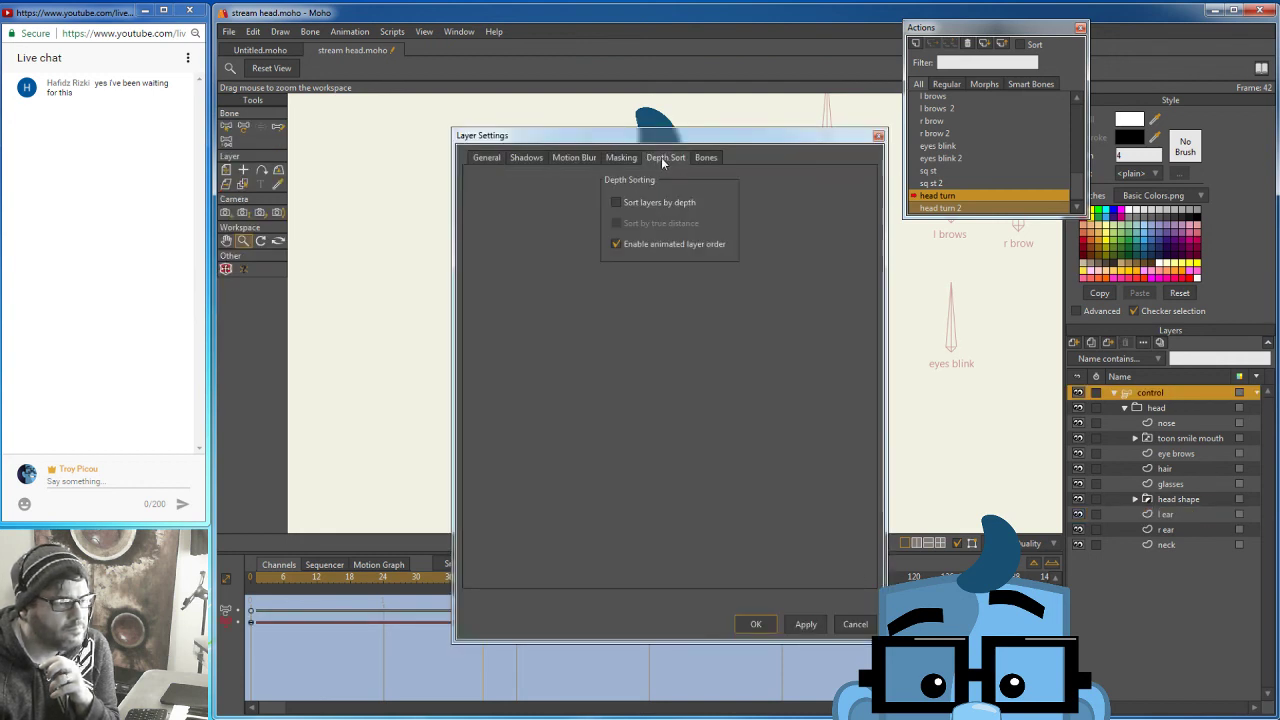
left_click(617, 203)
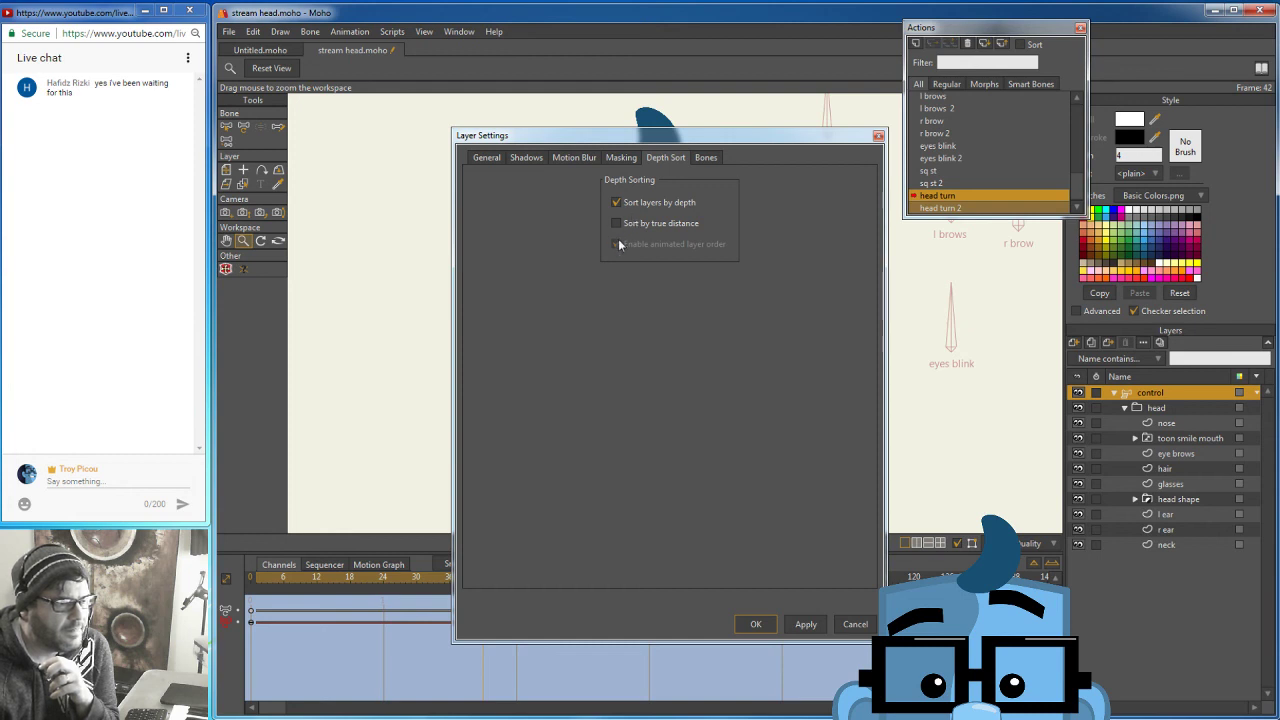
left_click(617, 203)
left_click(756, 624)
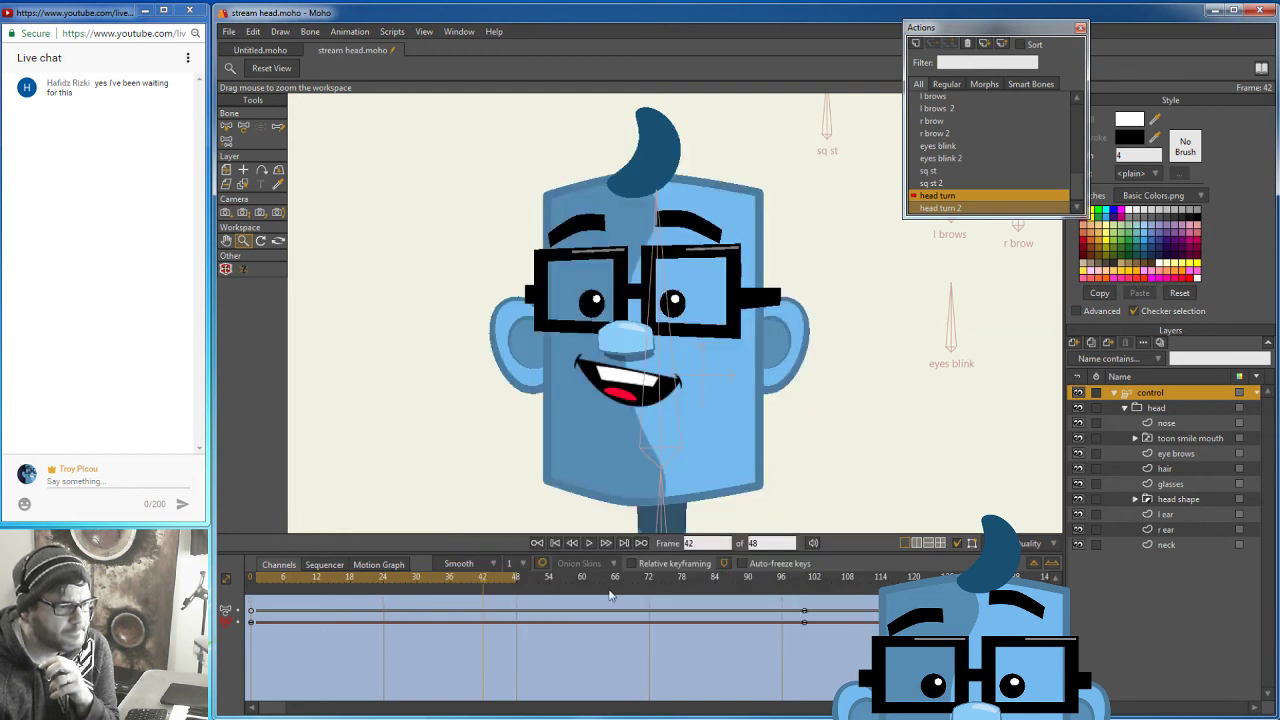
left_click_drag(484, 582, 482, 583)
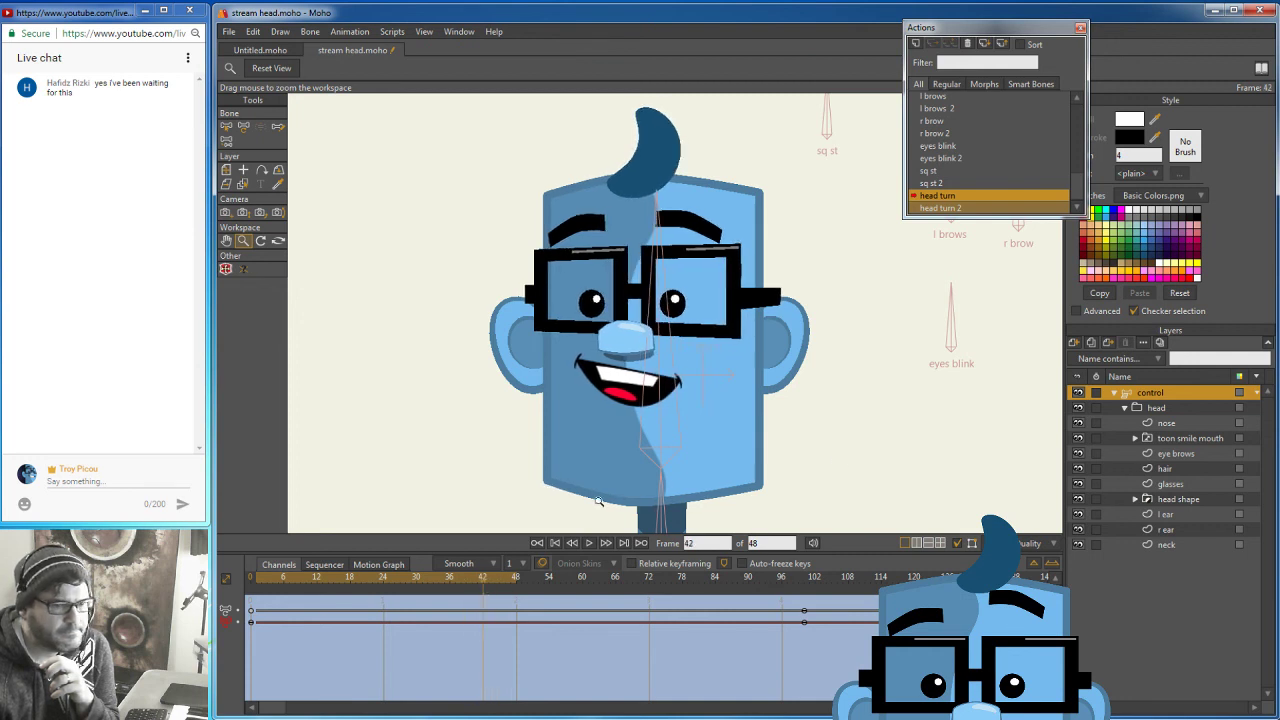
Try animating the l ear's order by placing it above the glasses at frame 42 and below the head shape at frame 36.
left_click(1187, 513)
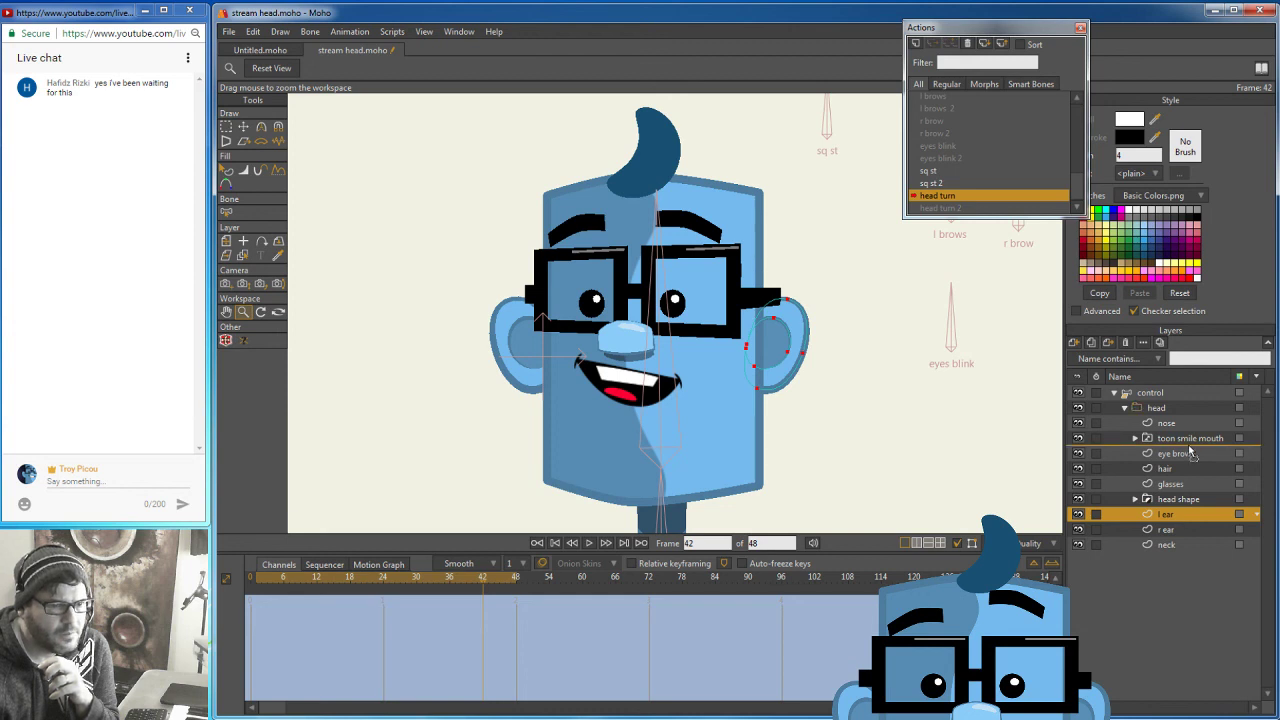
left_click_drag(1190, 453, 1189, 480)
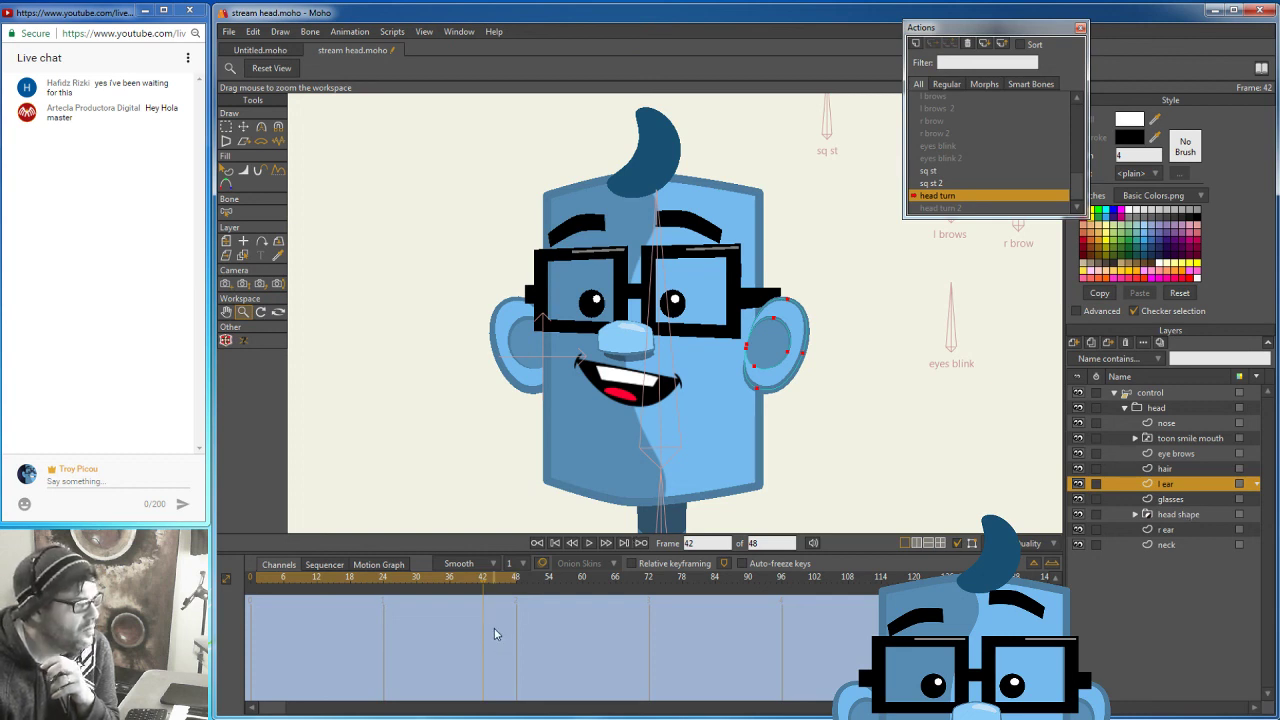
left_click_drag(482, 588, 455, 588)
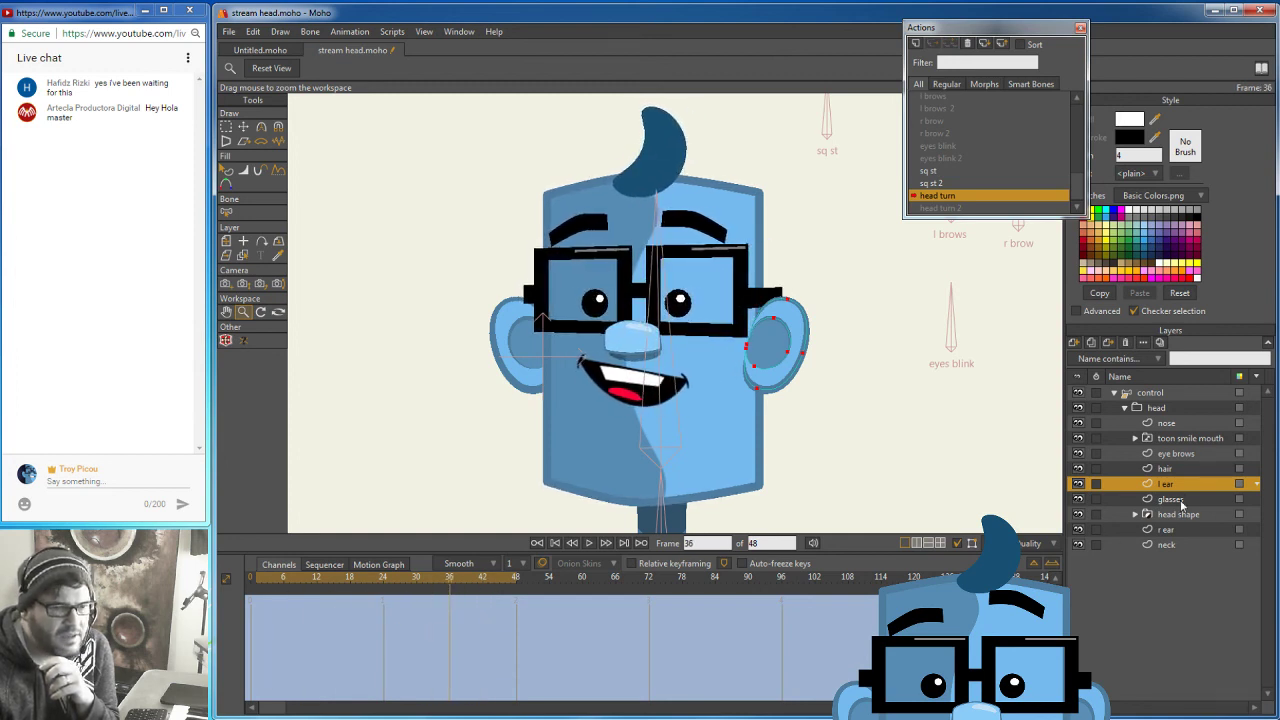
left_click_drag(1181, 483, 1181, 500)
left_click_drag(449, 580, 485, 592)
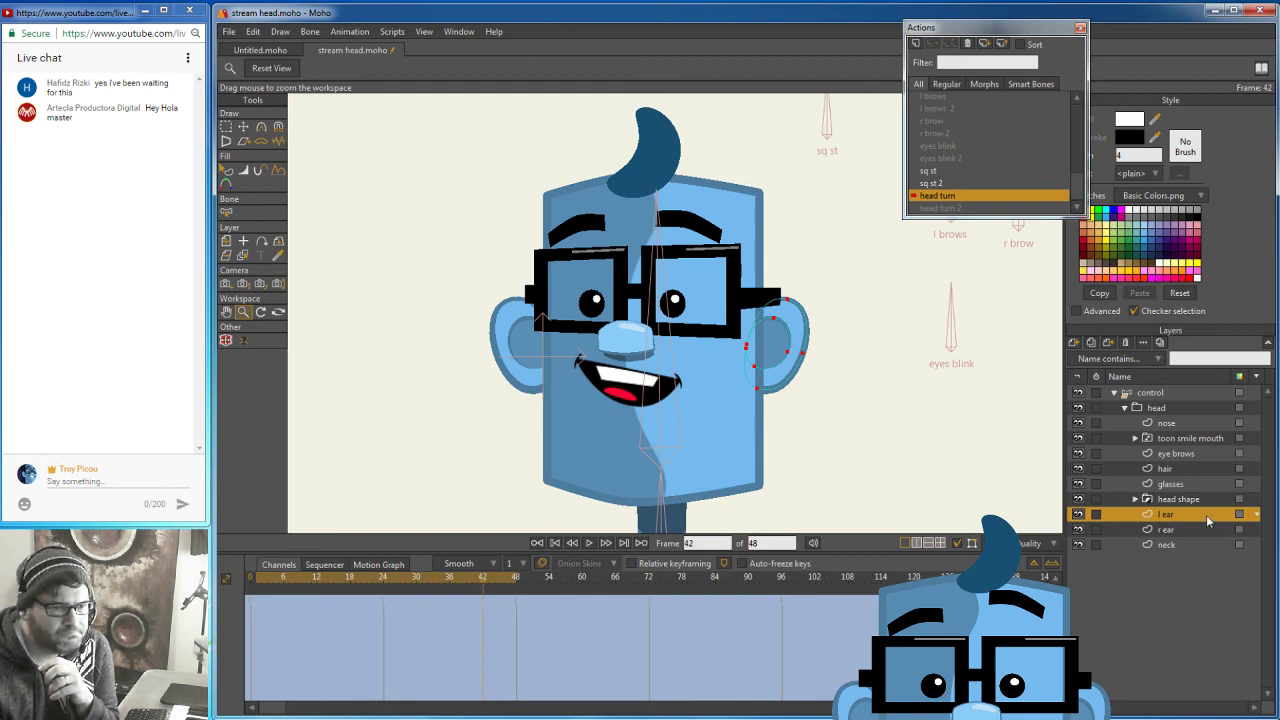
Try the l ear layer above the glasses at frame 42, return it below the head shape at frame 44, and scrub to frame 0.
left_click_drag(1195, 484, 1196, 479)
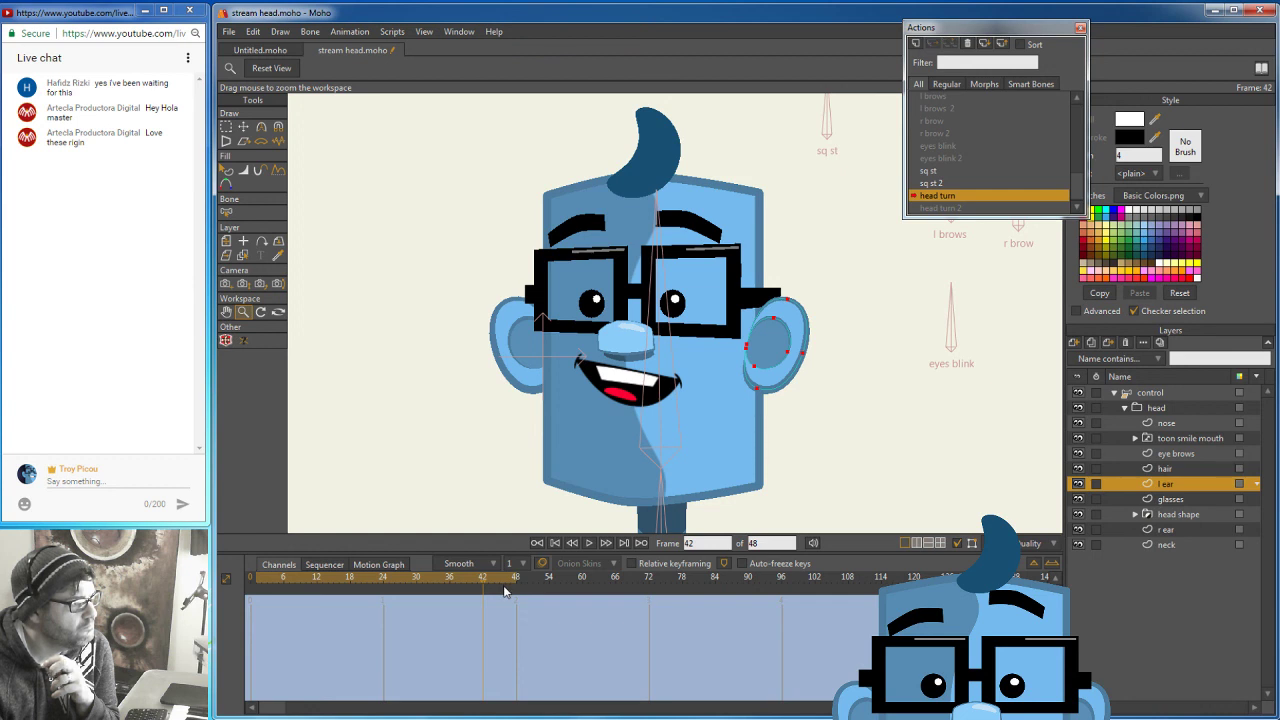
mouse_move(485, 587)
left_mouse_down()
mouse_move(517, 584)
mouse_move(380, 592)
mouse_move(527, 596)
mouse_move(459, 588)
mouse_move(494, 590)
left_mouse_up()
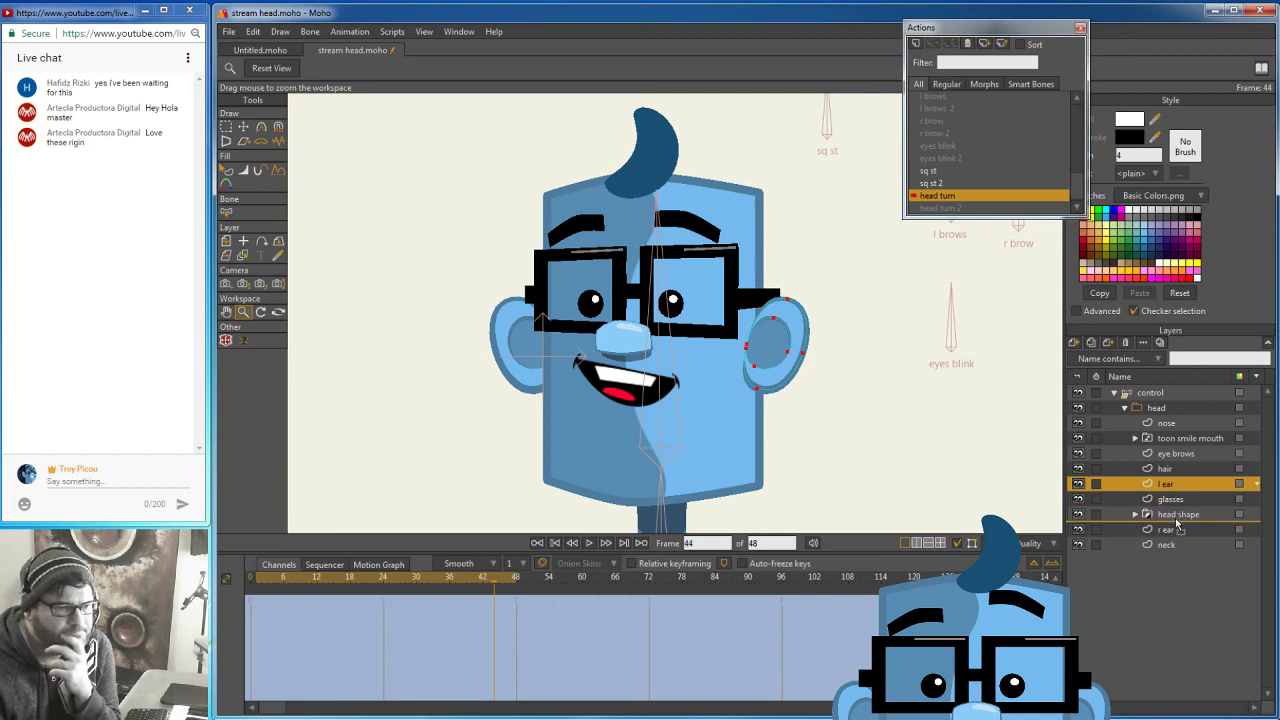
left_click_drag(1177, 524, 1174, 517)
left_click_drag(494, 584, 250, 580)
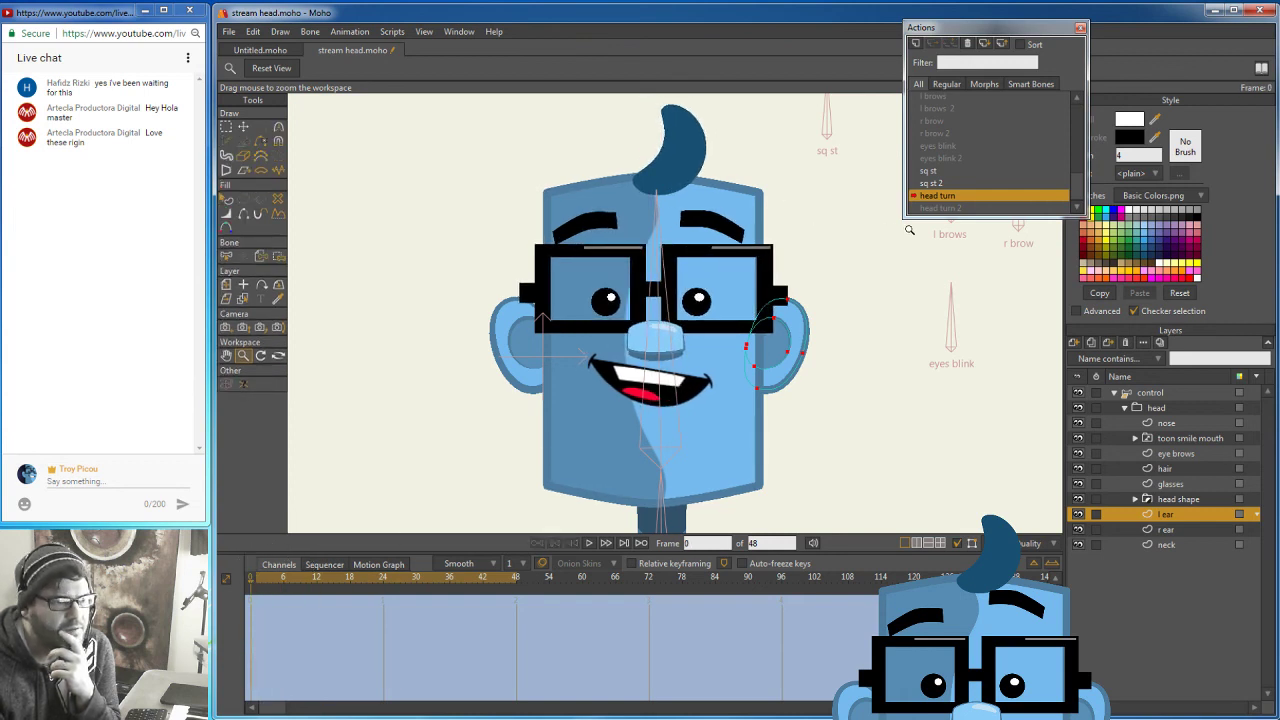
Return the control layer to the mainline animation and delete all of its timeline keyframes.
double_click(937, 199)
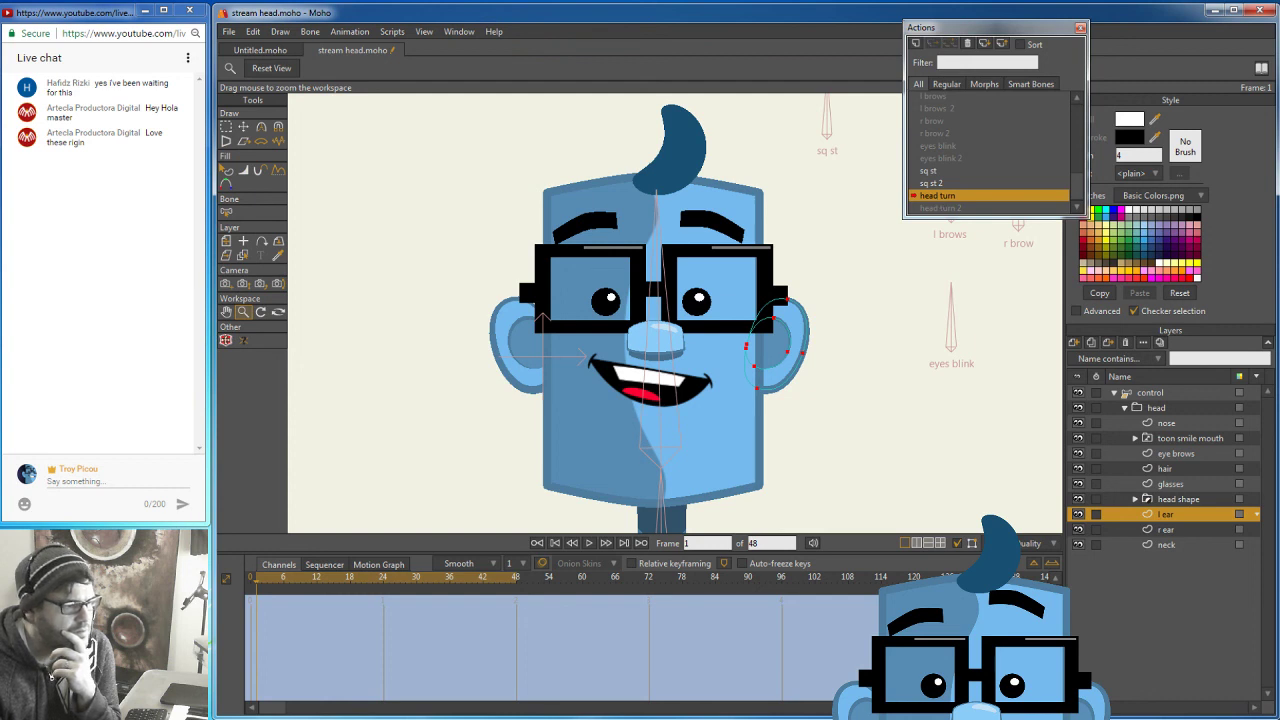
left_click_drag(250, 599, 514, 611)
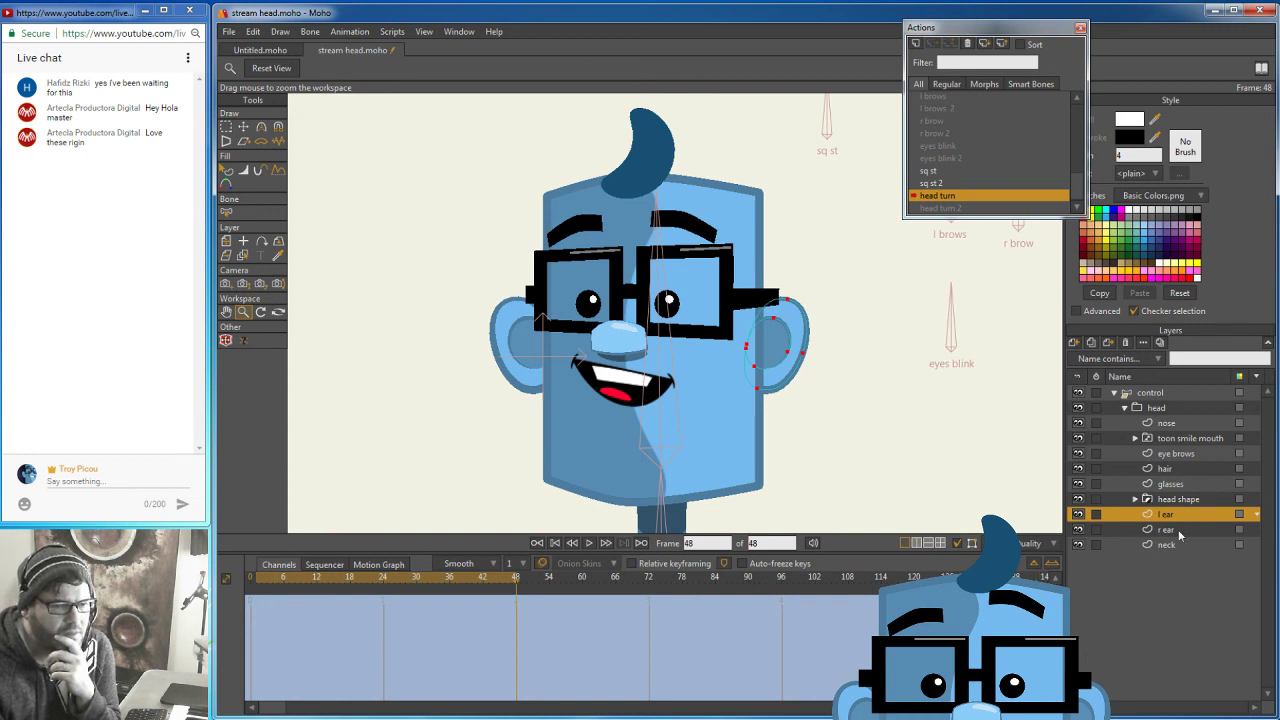
left_click(1177, 393)
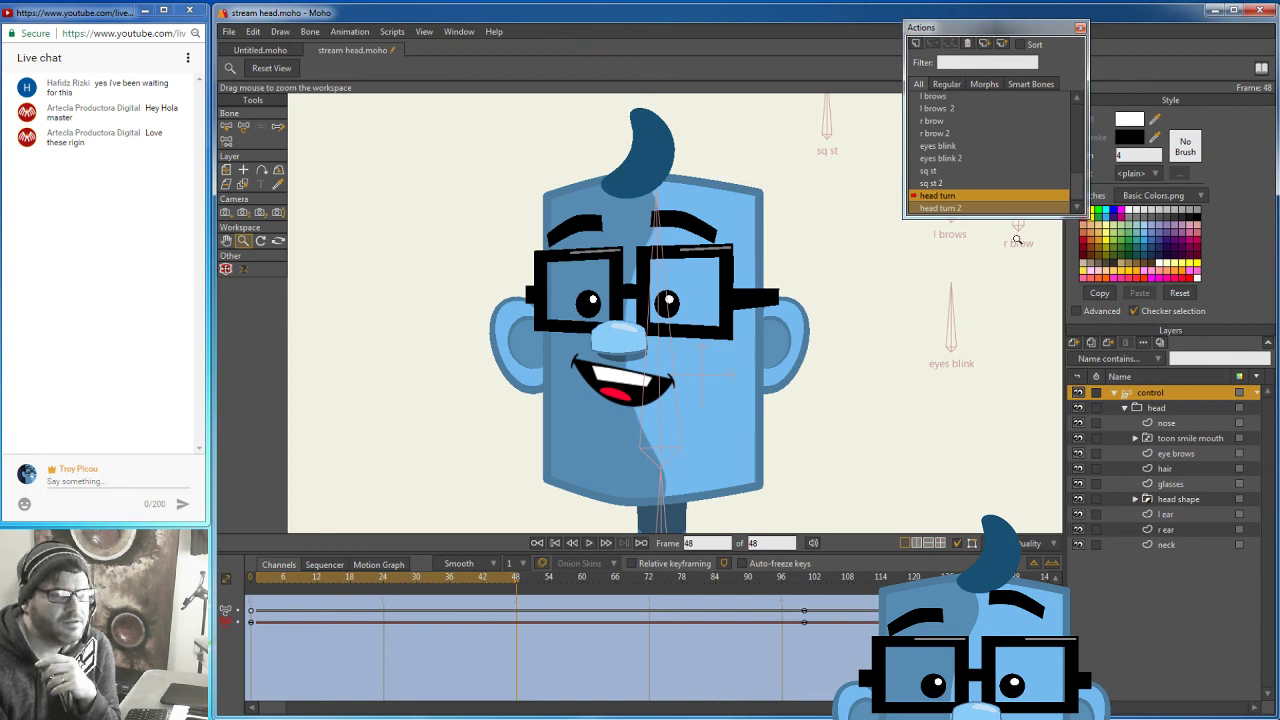
left_click_drag(1083, 185, 1076, 110)
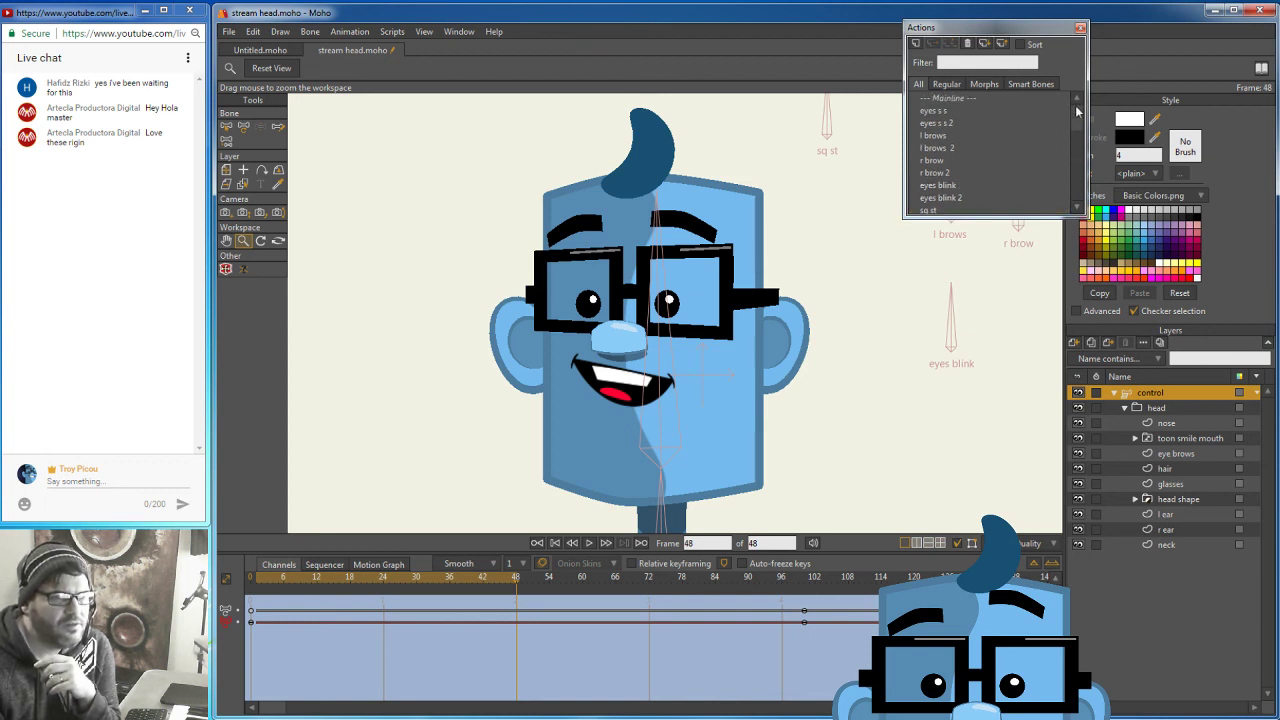
left_click(981, 98)
left_click(978, 97)
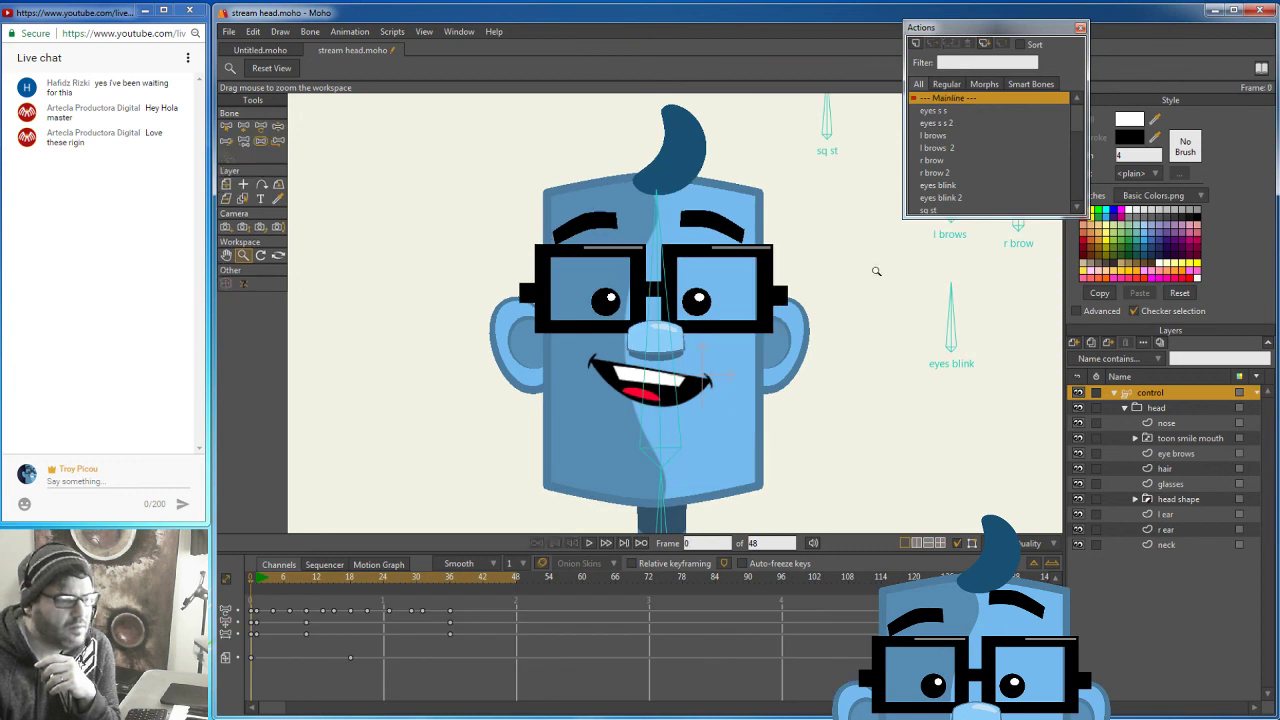
left_click_drag(472, 602, 358, 692)
left_click_drag(473, 598, 262, 685)
key("Delete")
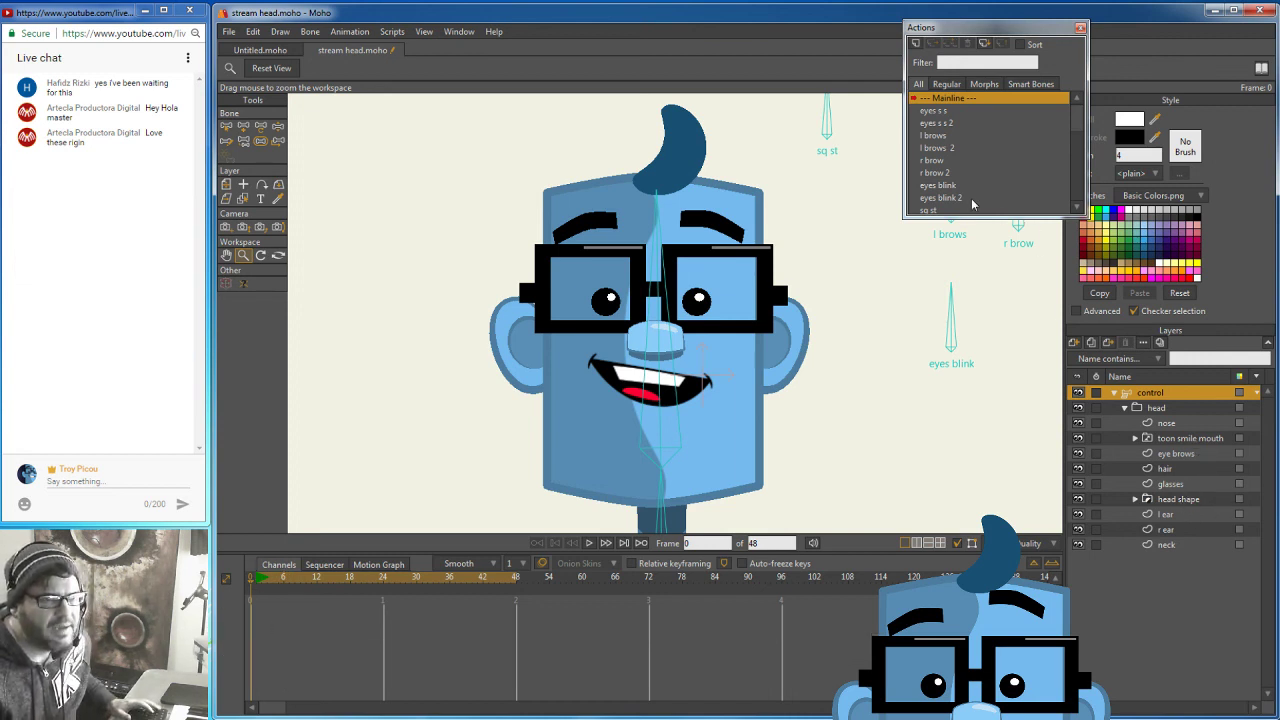
Reopen the head turn action at frame 48 and place the l ear layer above the glasses.
scroll(1078, 124, "down", 3)
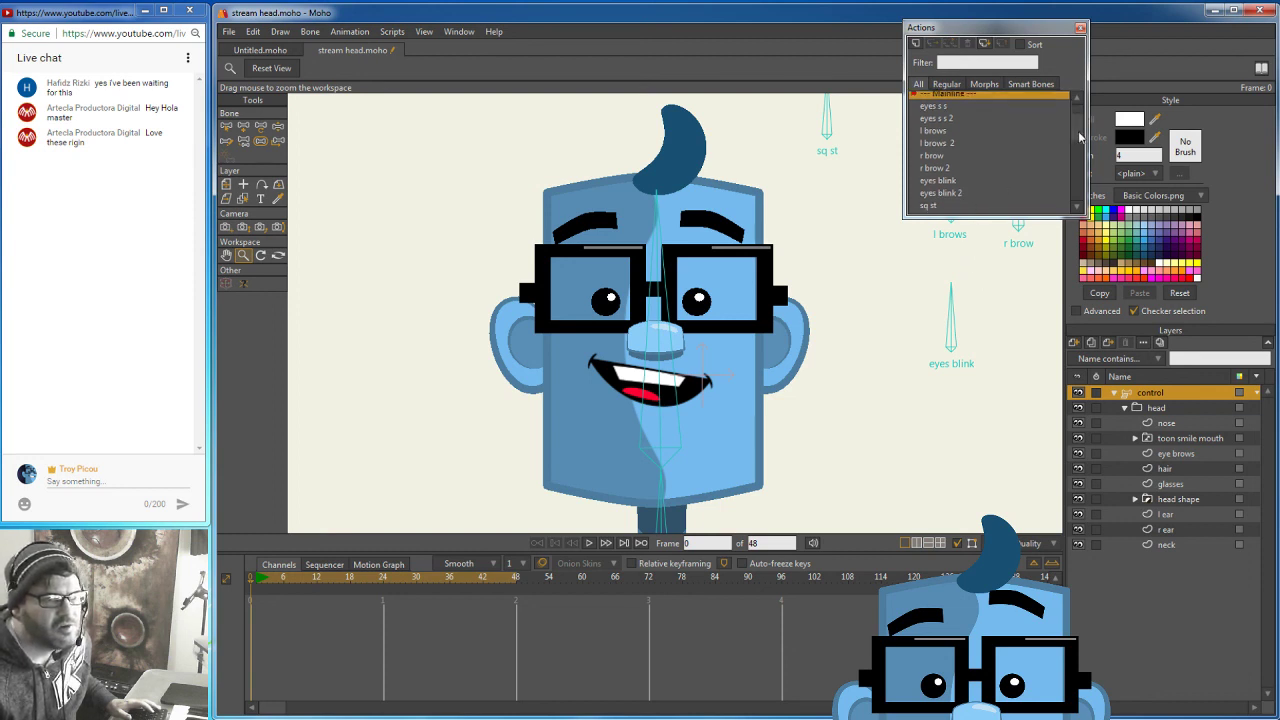
left_click(966, 196)
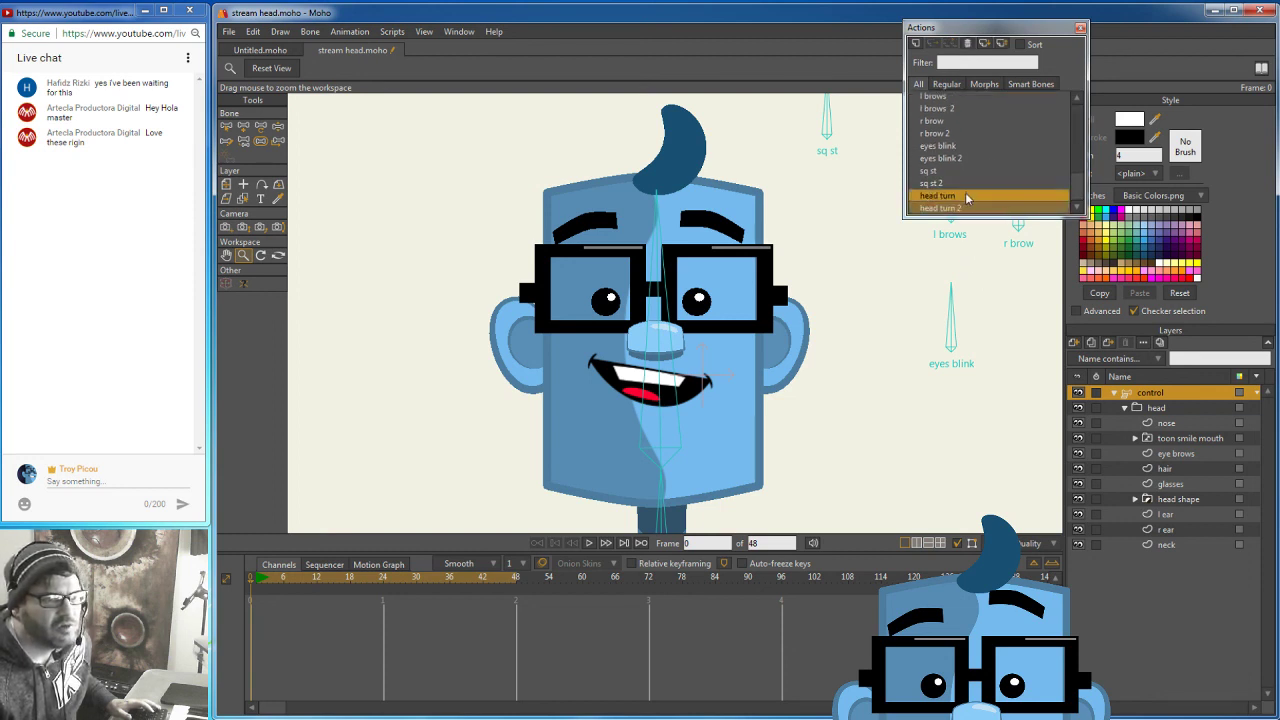
double_click(971, 195)
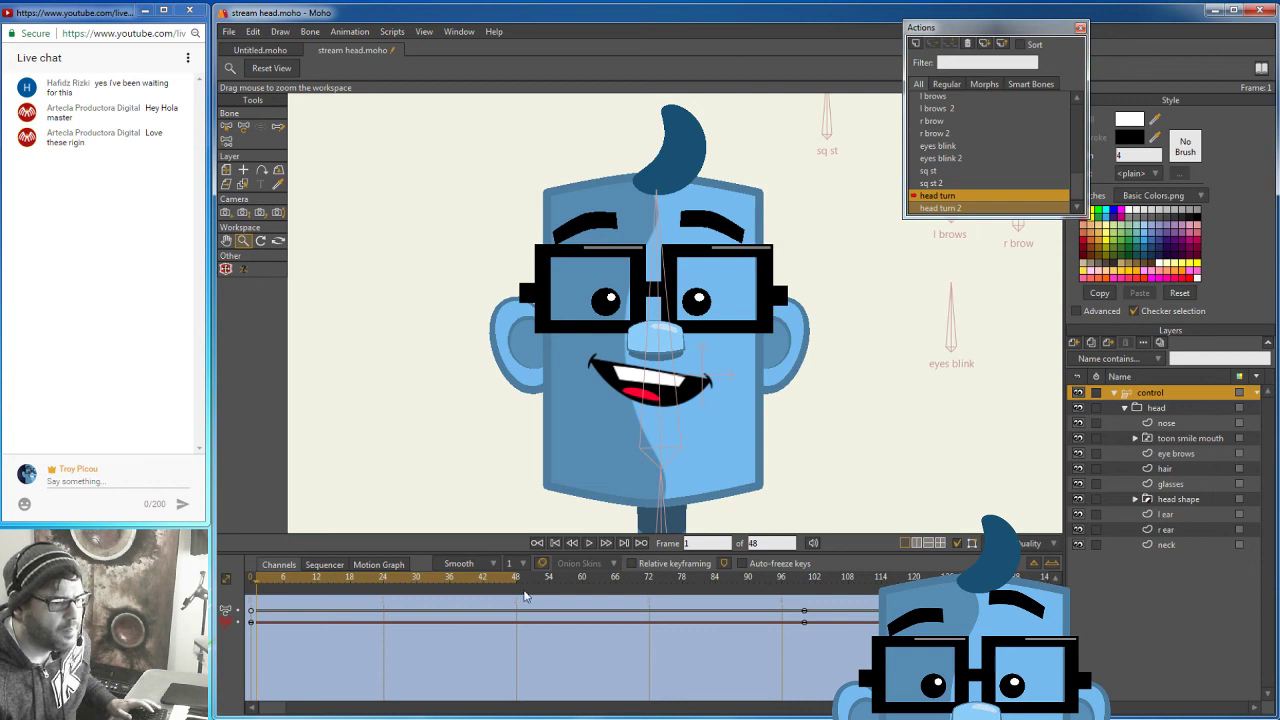
mouse_move(503, 580)
left_mouse_down()
mouse_move(803, 570)
mouse_move(383, 563)
mouse_move(543, 568)
mouse_move(515, 576)
left_mouse_up()
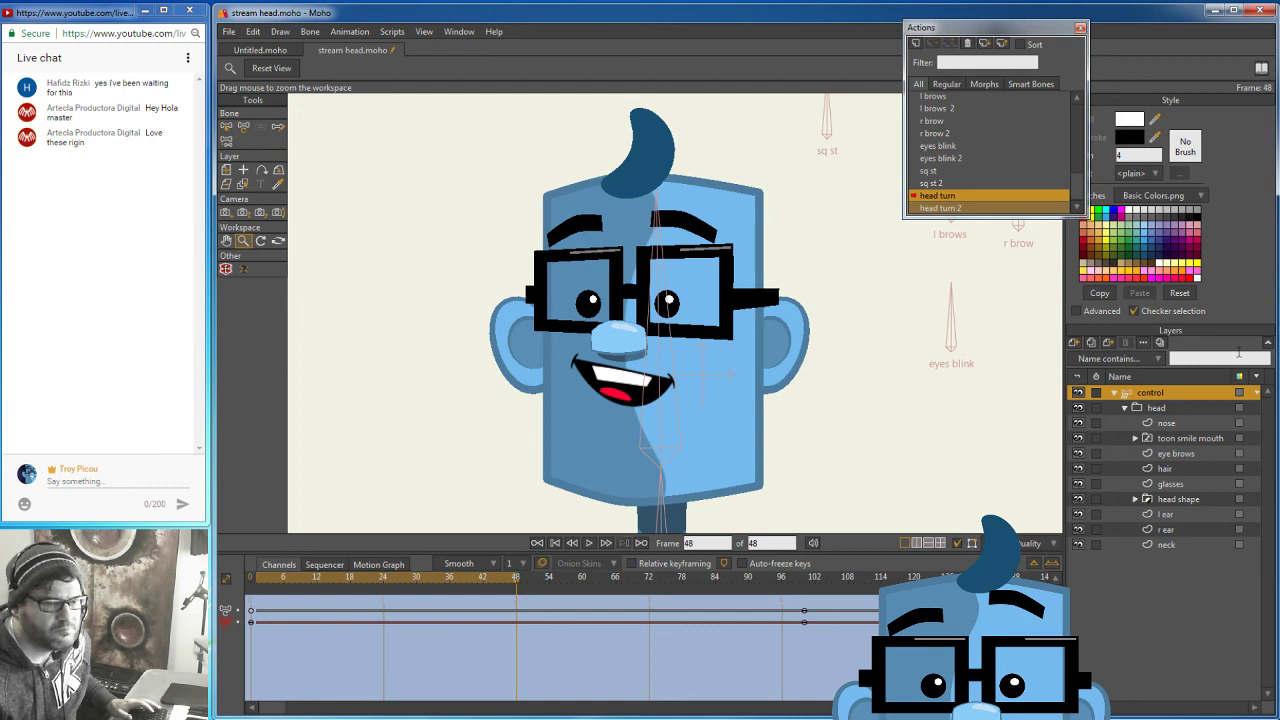
left_click(1178, 513)
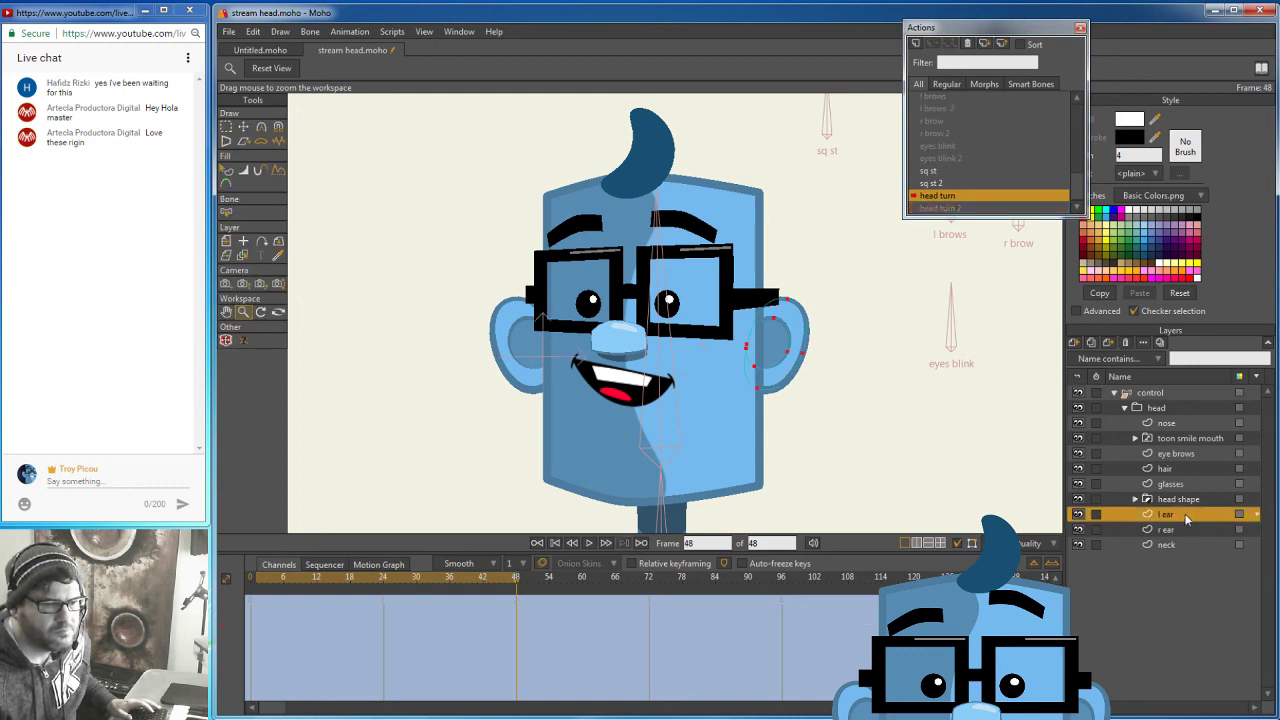
left_click_drag(1187, 512, 1189, 484)
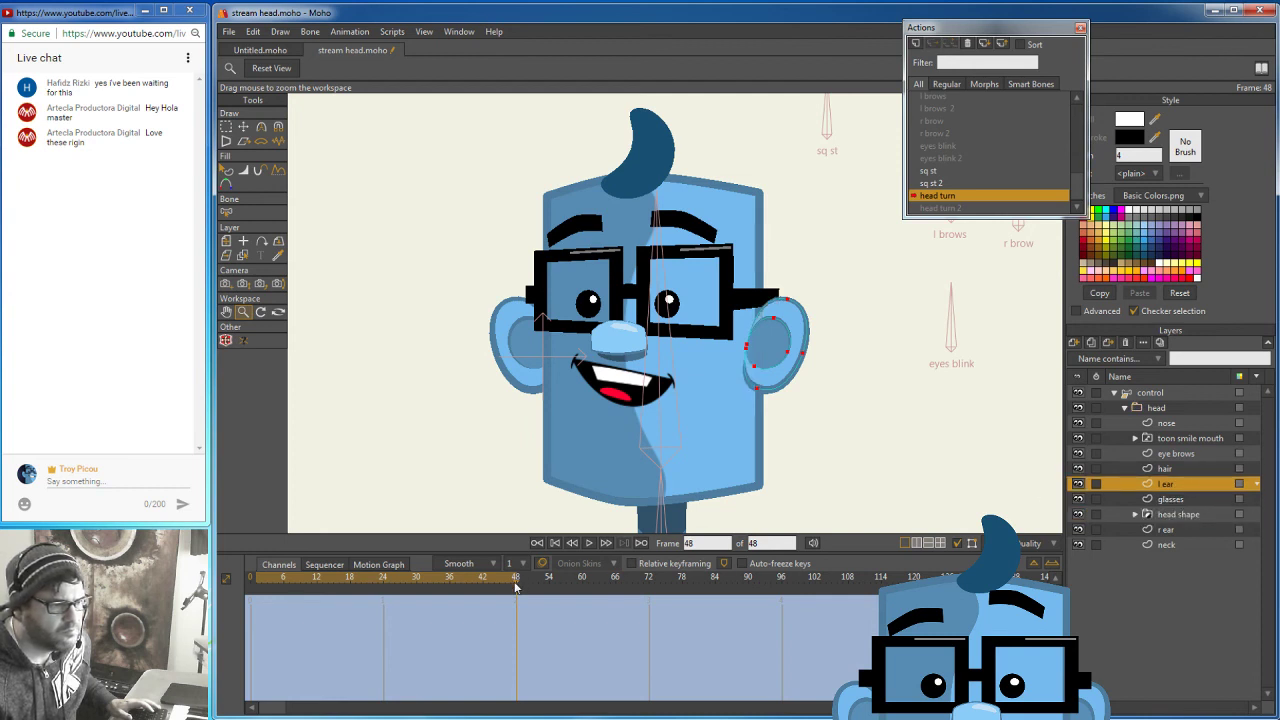
Enable animated shape order in the l ear layer's vector settings.
right_click(1177, 484)
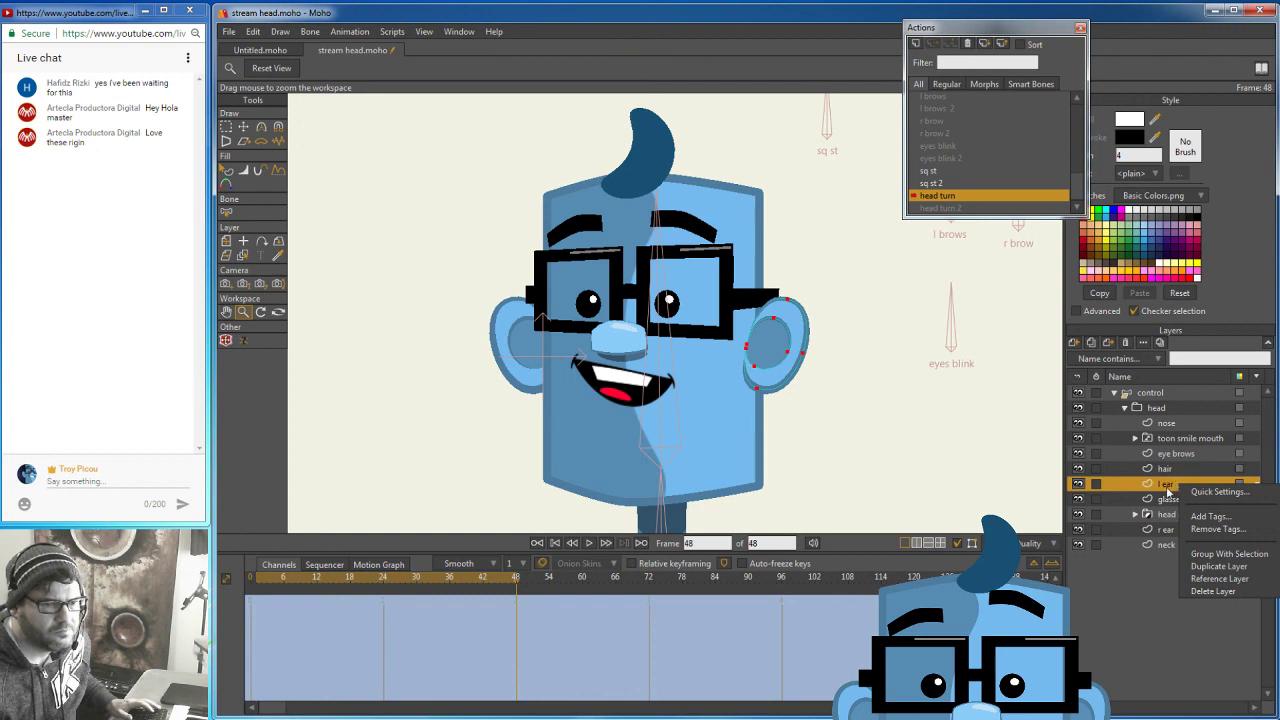
double_click(1166, 487)
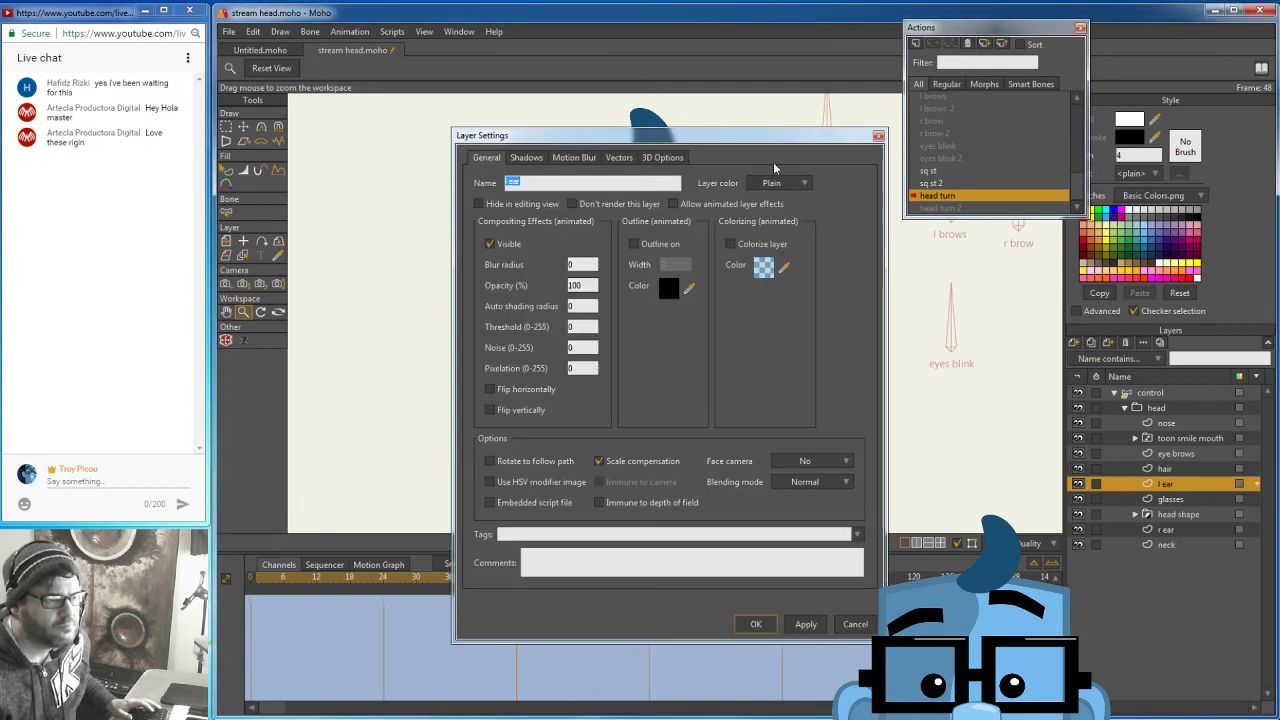
left_click(619, 158)
left_click(664, 158)
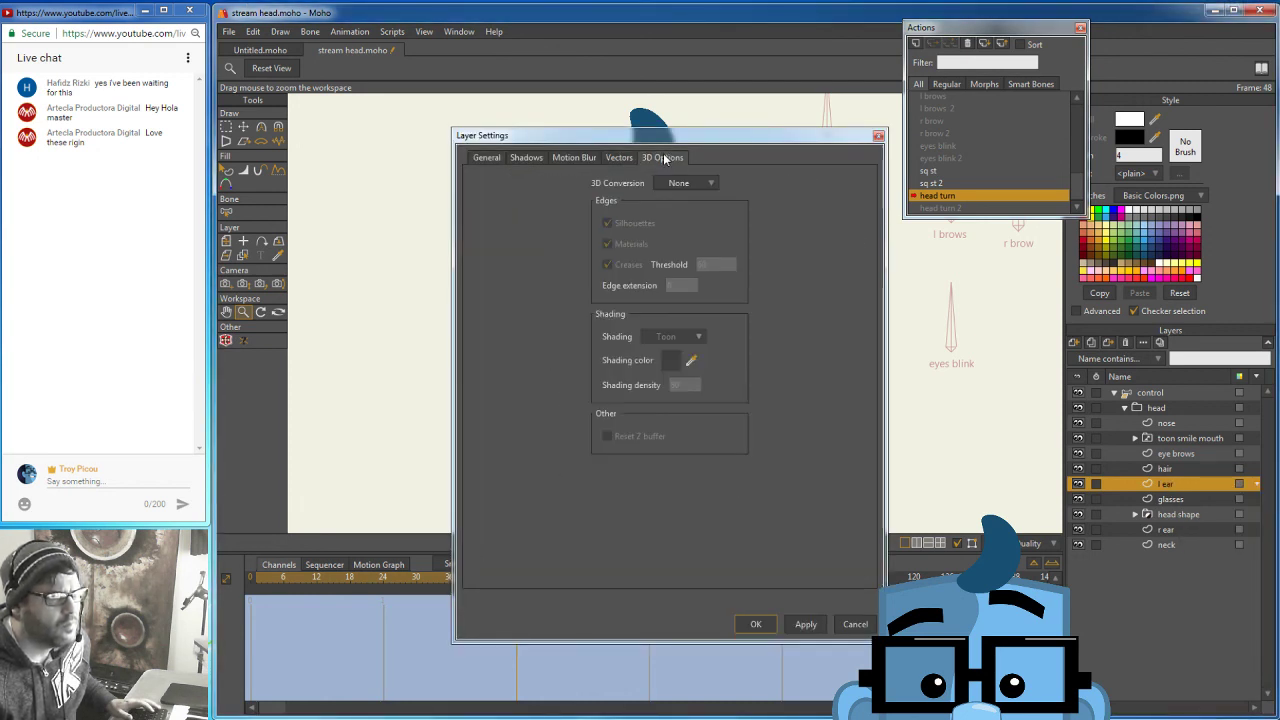
left_click(619, 160)
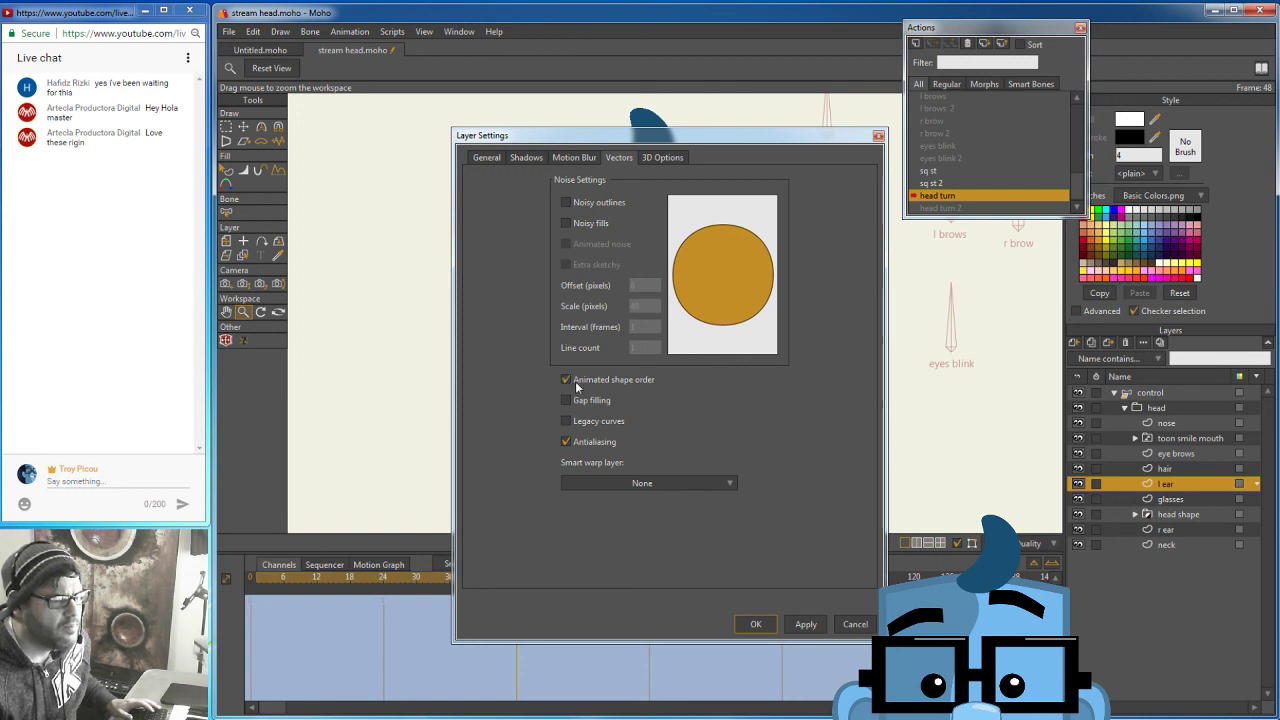
left_click(750, 624)
Return the l ear layer below the head shape at frame 34 and advance to frame 36.
left_click_drag(517, 588, 441, 588)
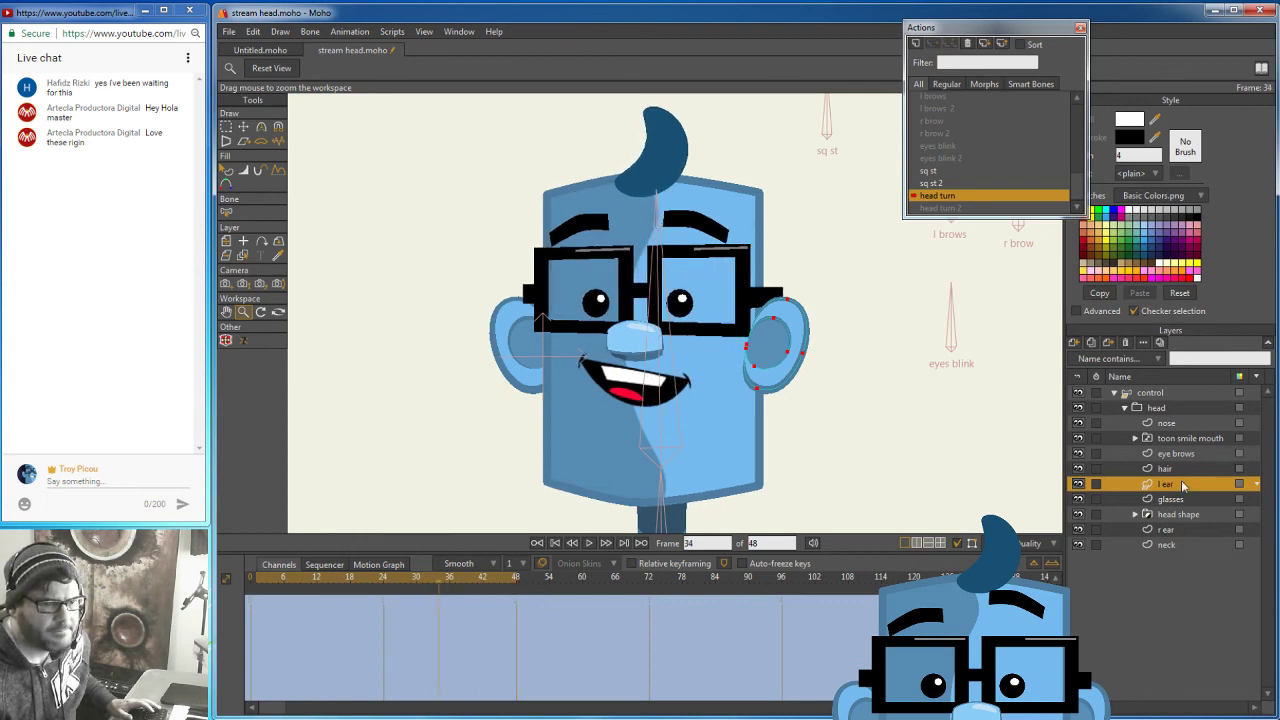
left_click_drag(1181, 484, 1178, 521)
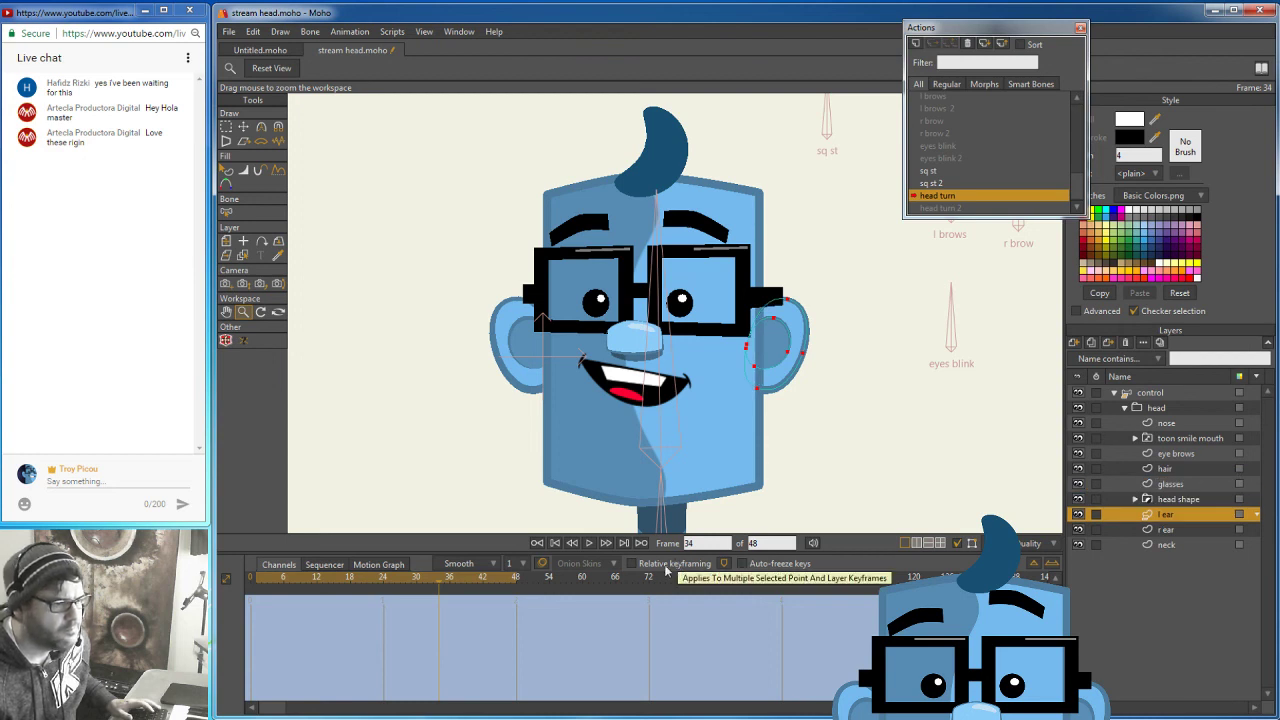
mouse_move(441, 586)
left_mouse_down()
mouse_move(514, 601)
mouse_move(411, 595)
mouse_move(450, 592)
left_mouse_up()
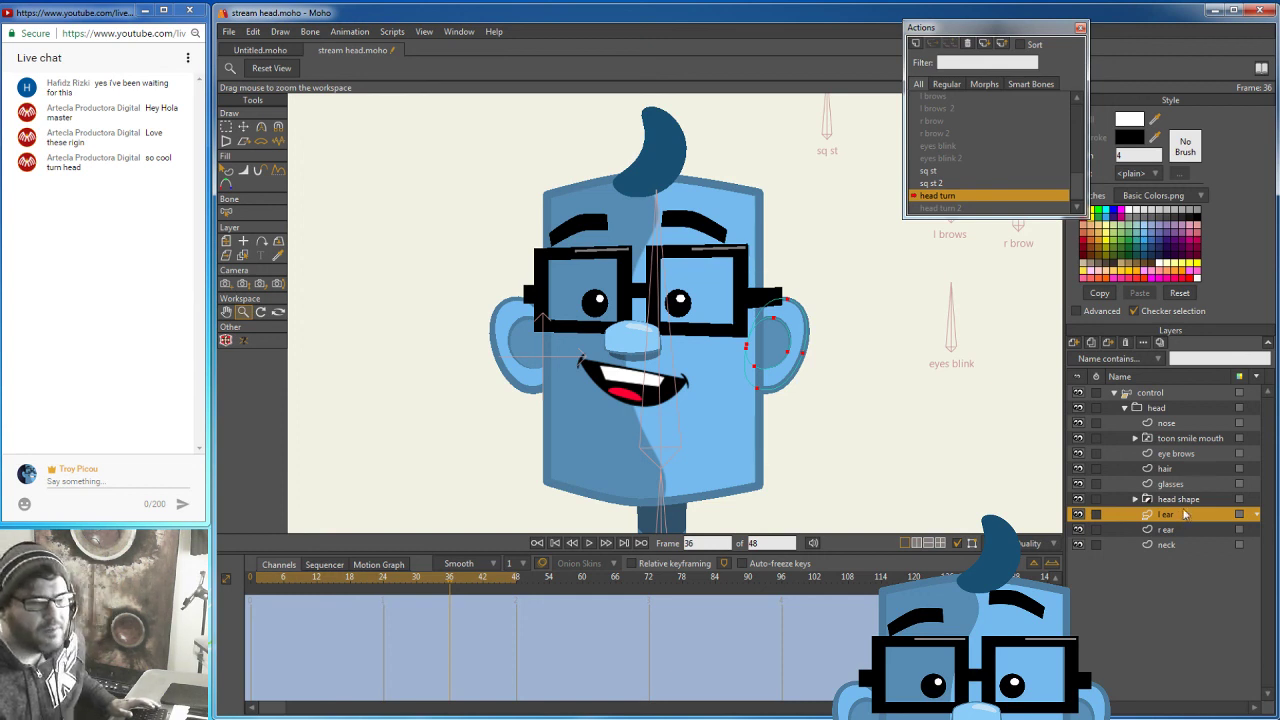
Enable animated layer order in the head group's depth sort settings.
double_click(1160, 408)
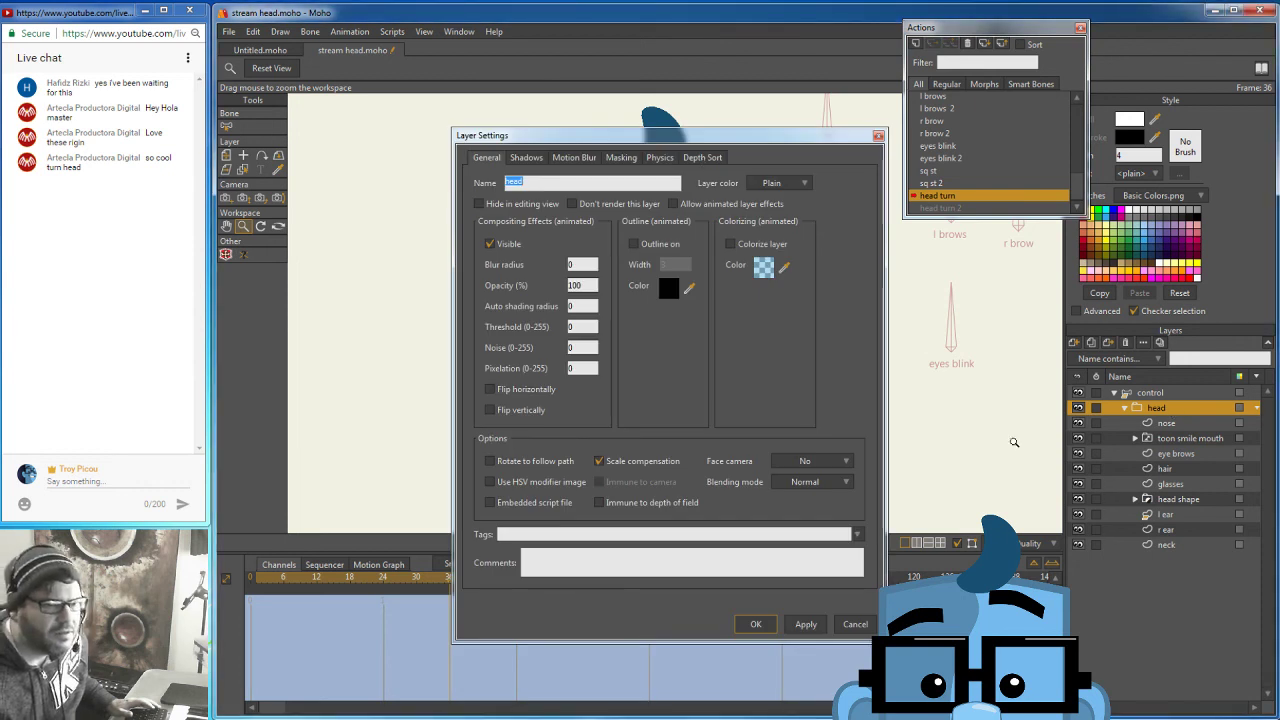
left_click(700, 157)
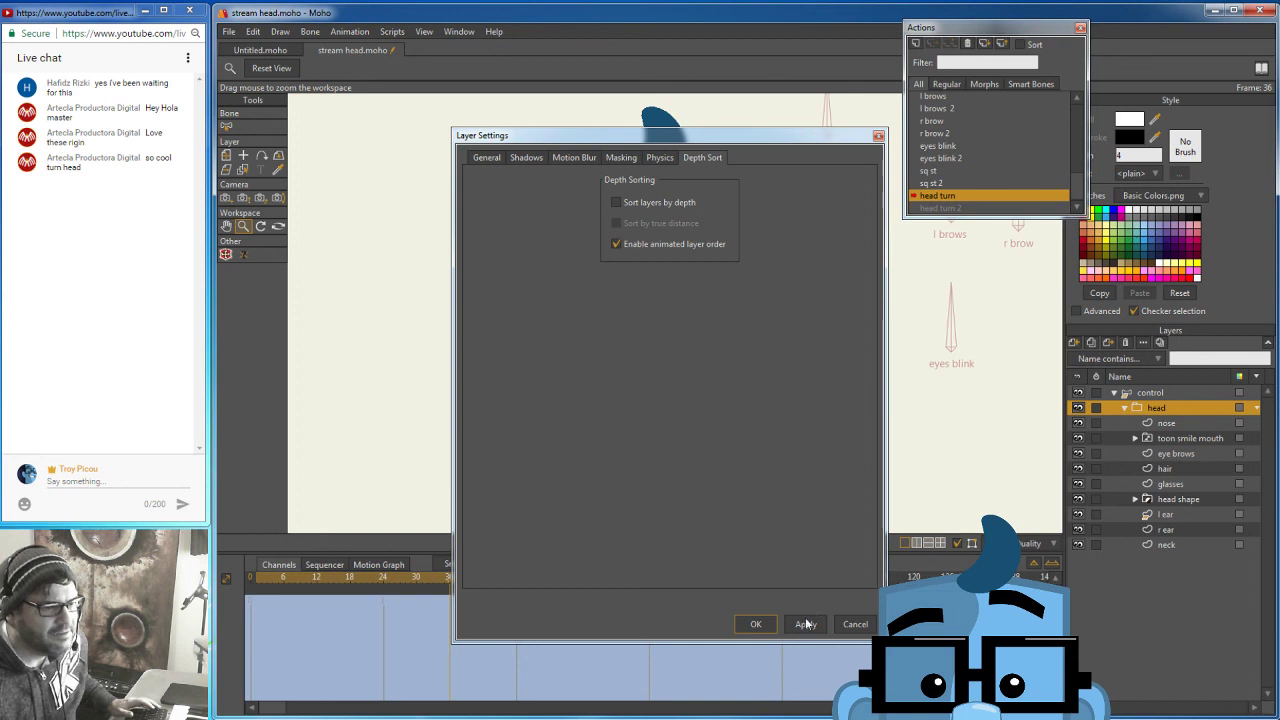
left_click(755, 624)
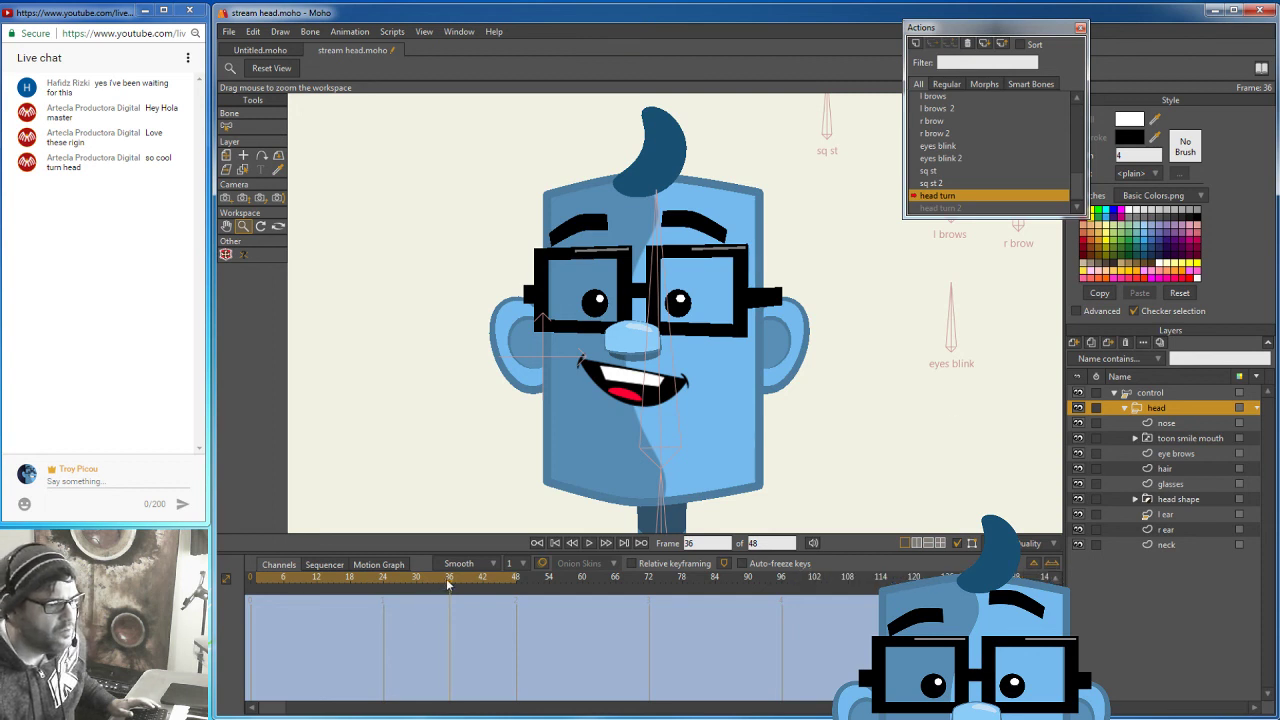
Place the l ear layer above the glasses at frame 36 of the head turn action.
left_click_drag(451, 583, 449, 585)
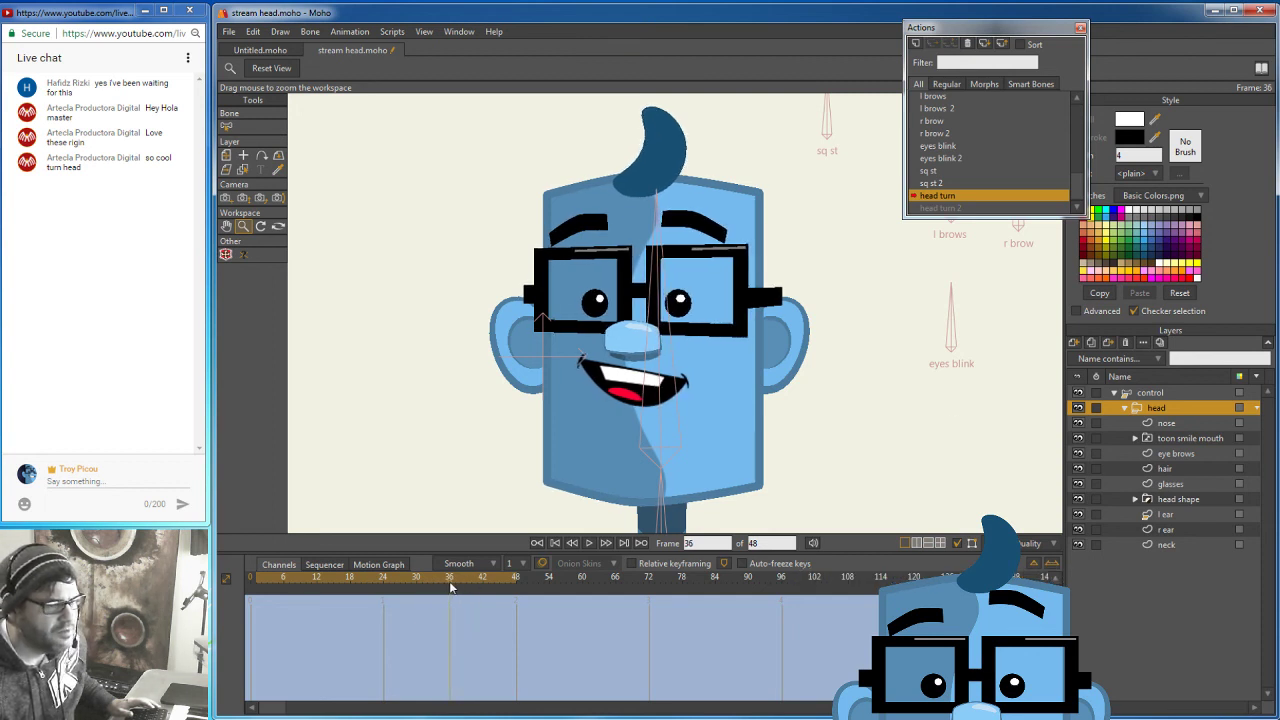
left_click(1181, 514)
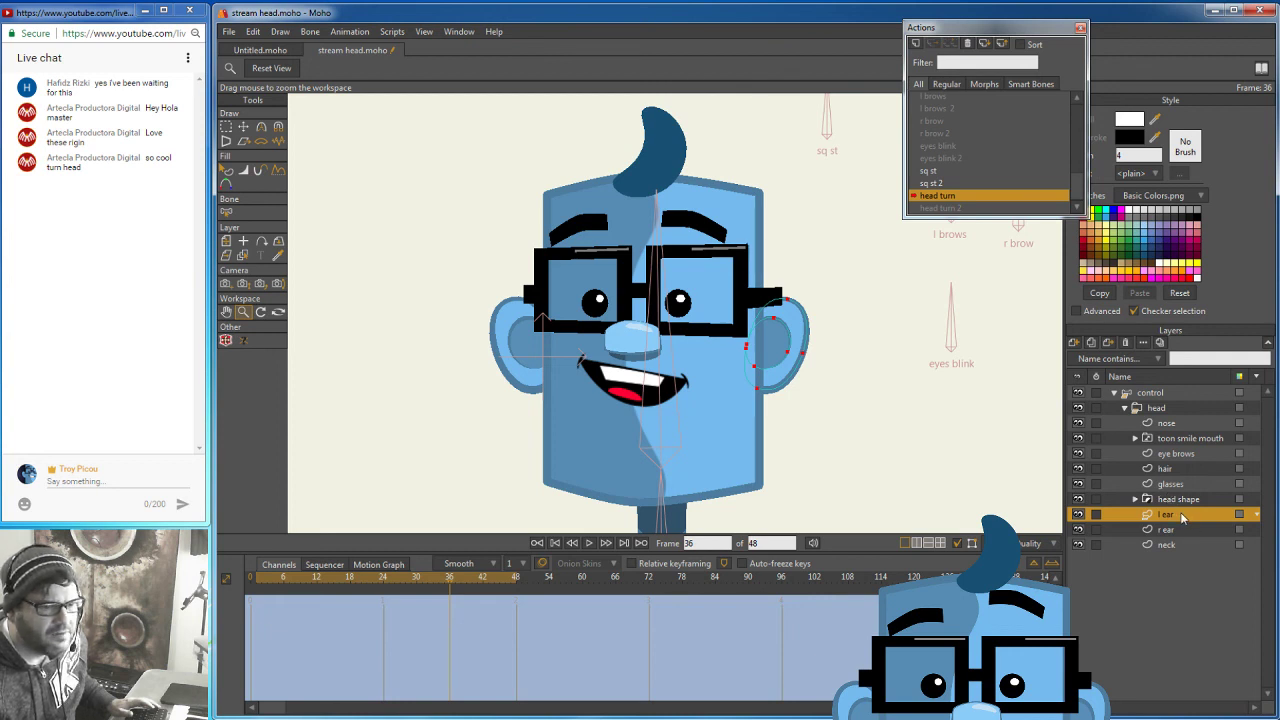
left_click_drag(1178, 515, 1213, 481)
At frame 98, shift the l ear's points inward over the side of the head.
left_click_drag(450, 581, 797, 598)
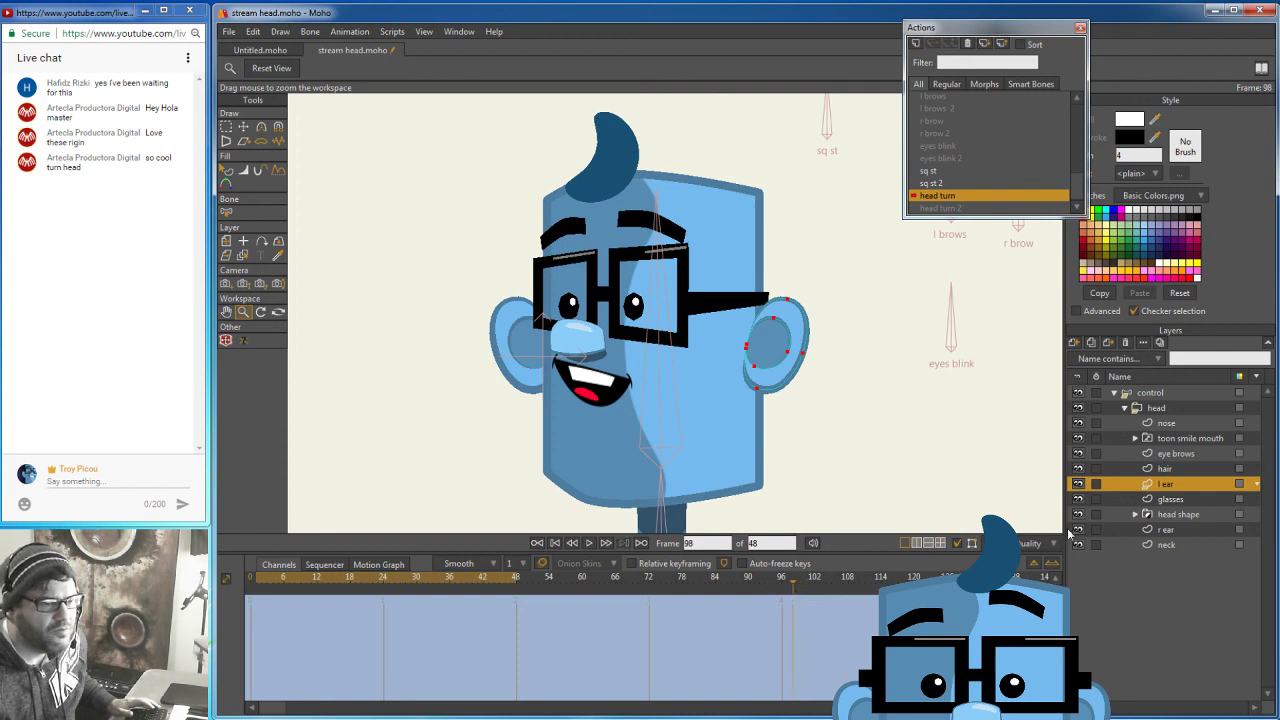
left_click(243, 127)
left_click_drag(778, 352, 749, 353)
Move the l ear's points outward at frame 44, and slightly further outward for a keyframe at frame 32.
left_click_drag(793, 585, 494, 576)
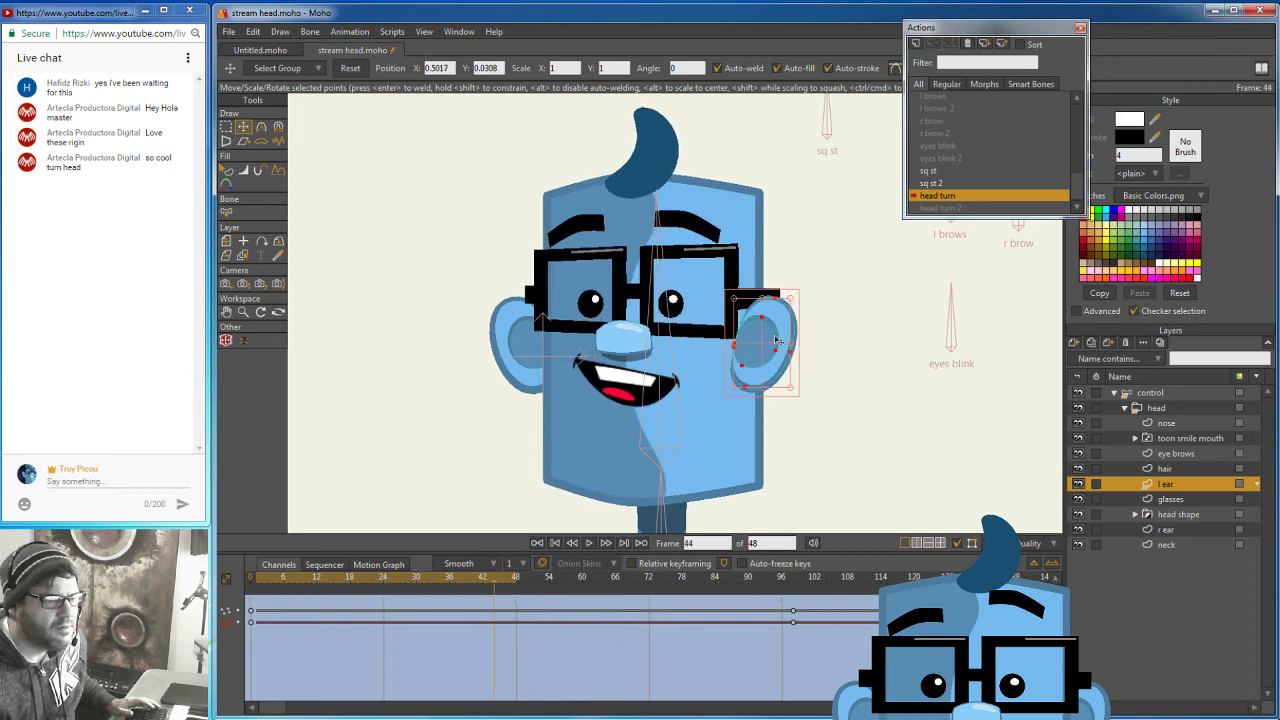
left_click_drag(773, 342, 787, 346)
left_click_drag(494, 584, 446, 580)
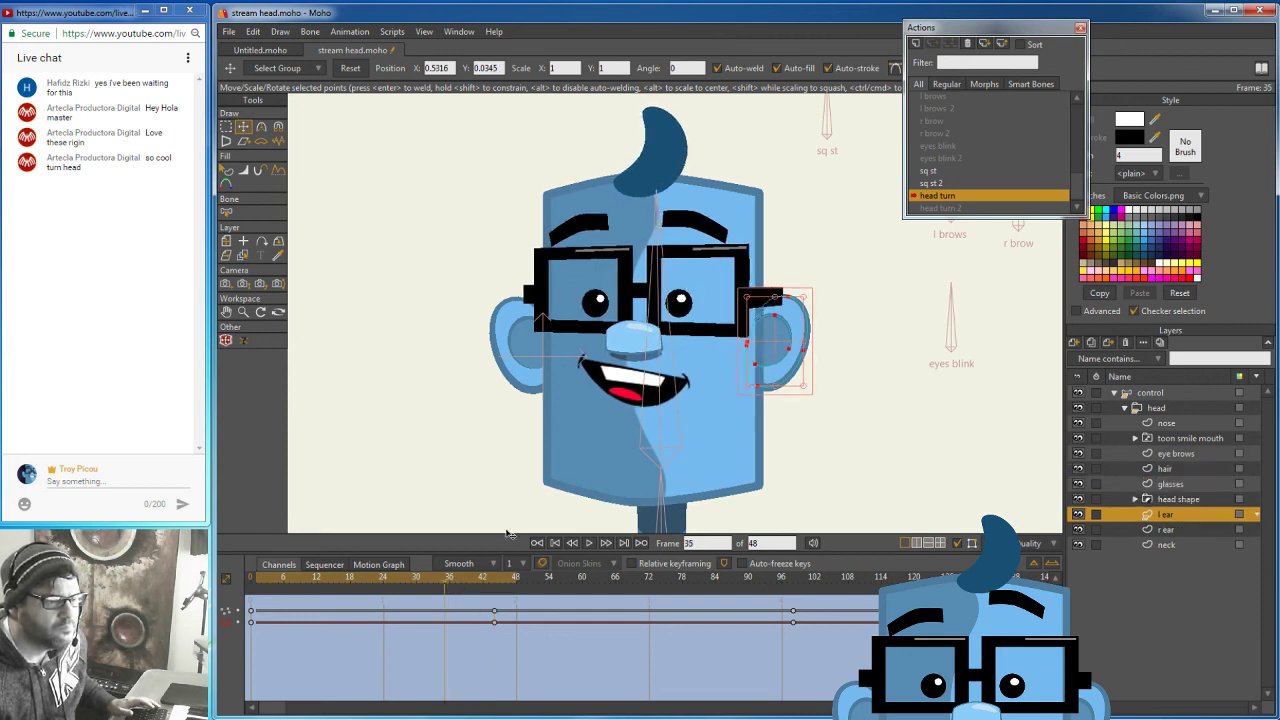
left_click_drag(788, 345, 796, 346)
mouse_move(443, 587)
left_mouse_down()
mouse_move(262, 586)
mouse_move(792, 687)
mouse_move(215, 592)
mouse_move(460, 608)
mouse_move(776, 658)
mouse_move(320, 607)
mouse_move(440, 612)
mouse_move(425, 613)
mouse_move(436, 631)
mouse_move(430, 590)
left_mouse_up()
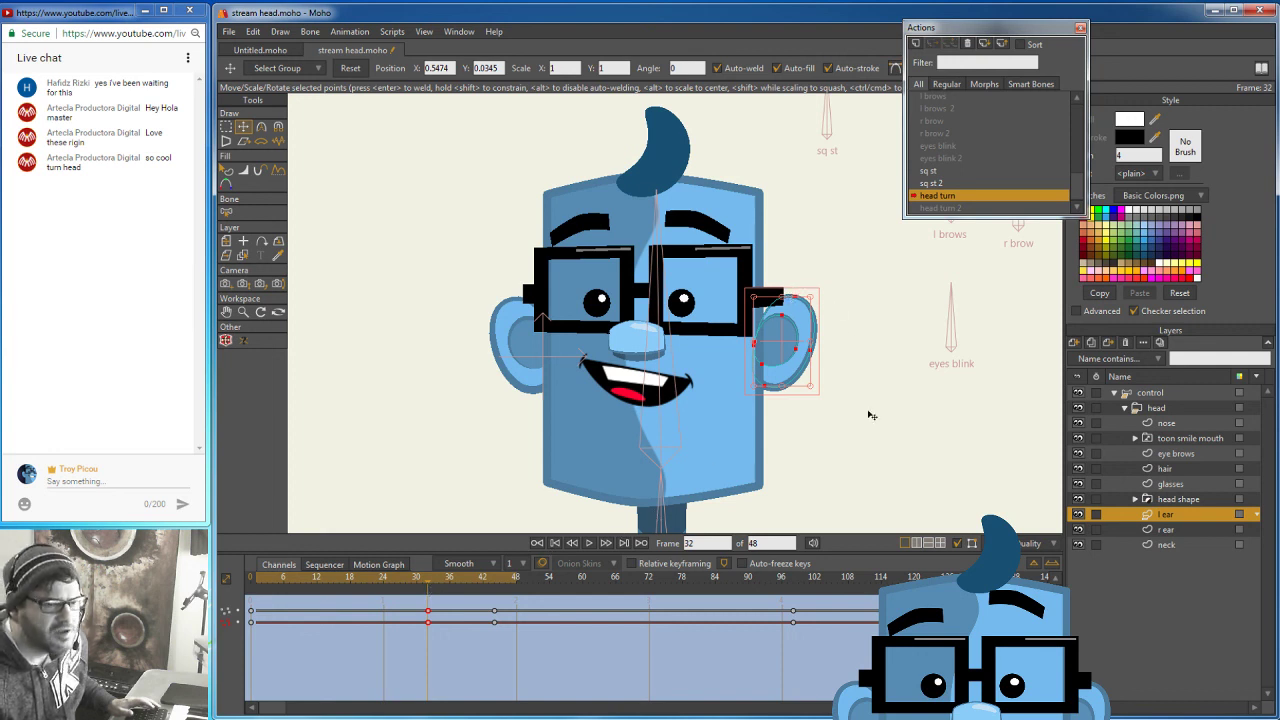
At frame 32, move the lower end point of the glasses' arm inward beside the l ear.
left_click(1181, 484)
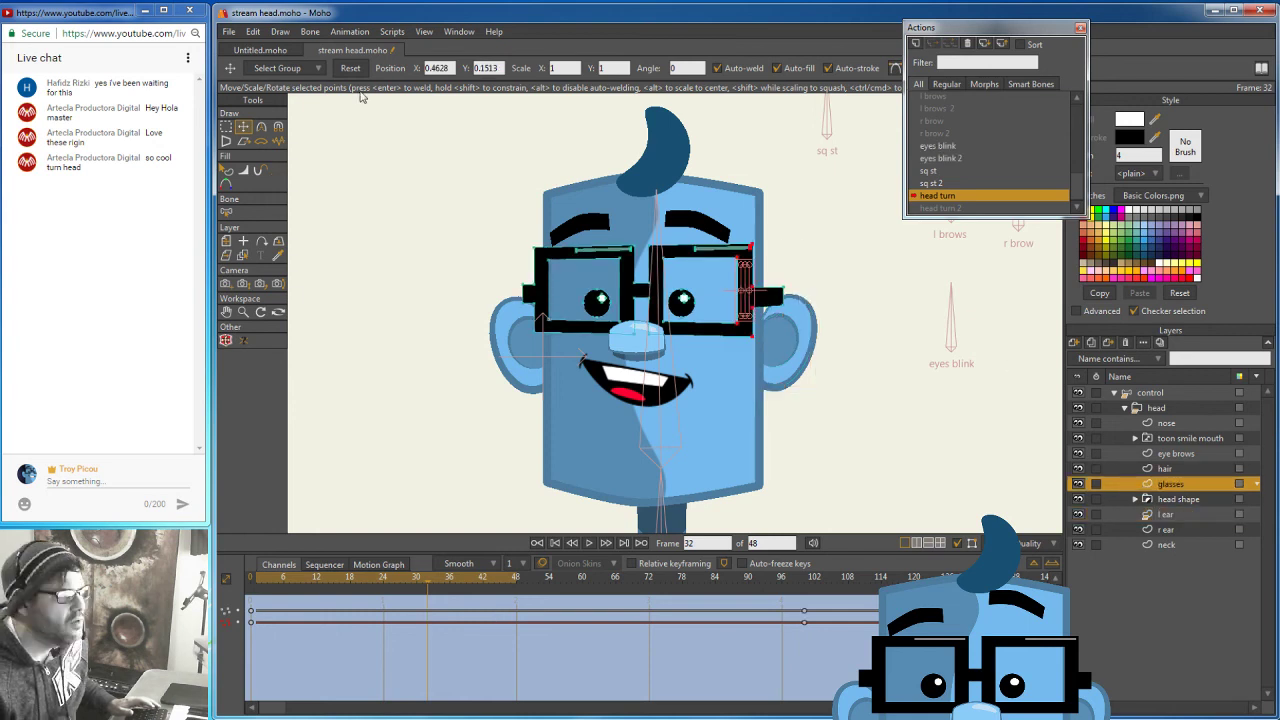
key("g")
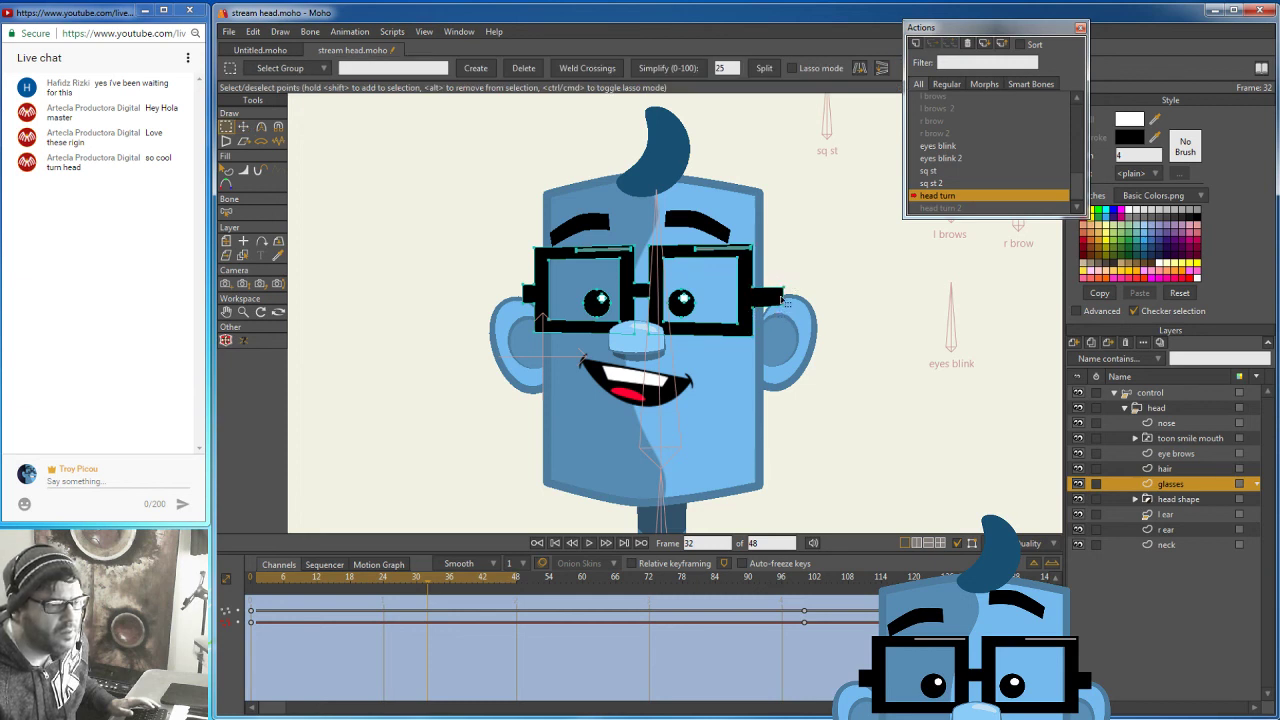
key("t")
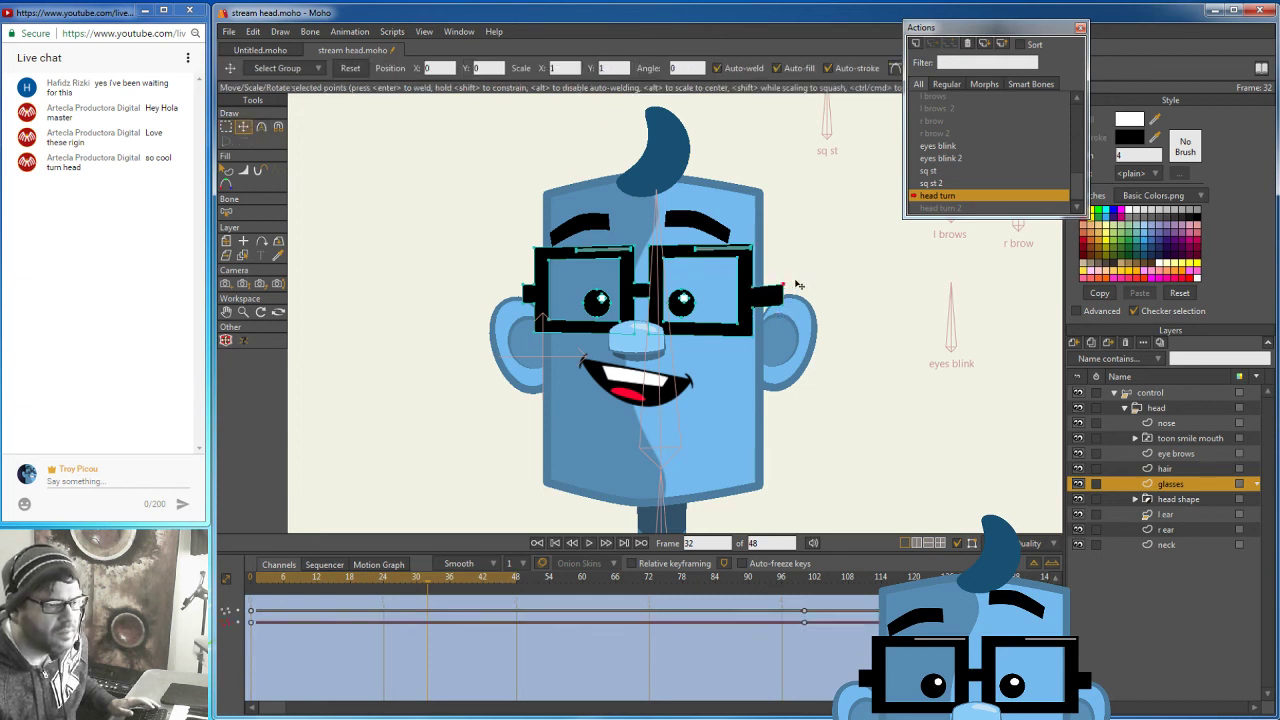
left_click_drag(778, 316, 795, 289)
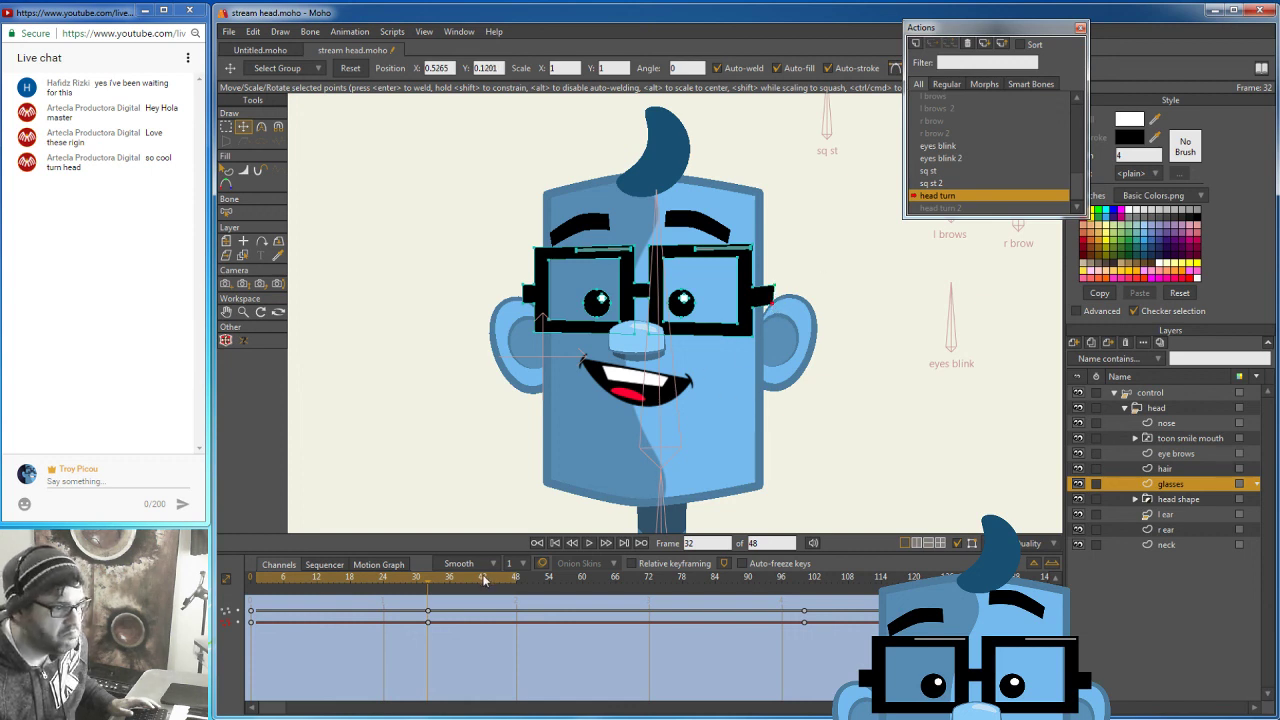
Stretch the outer side of the l ear outward at the end of the head turn, keyed at frame 98.
left_click(450, 585)
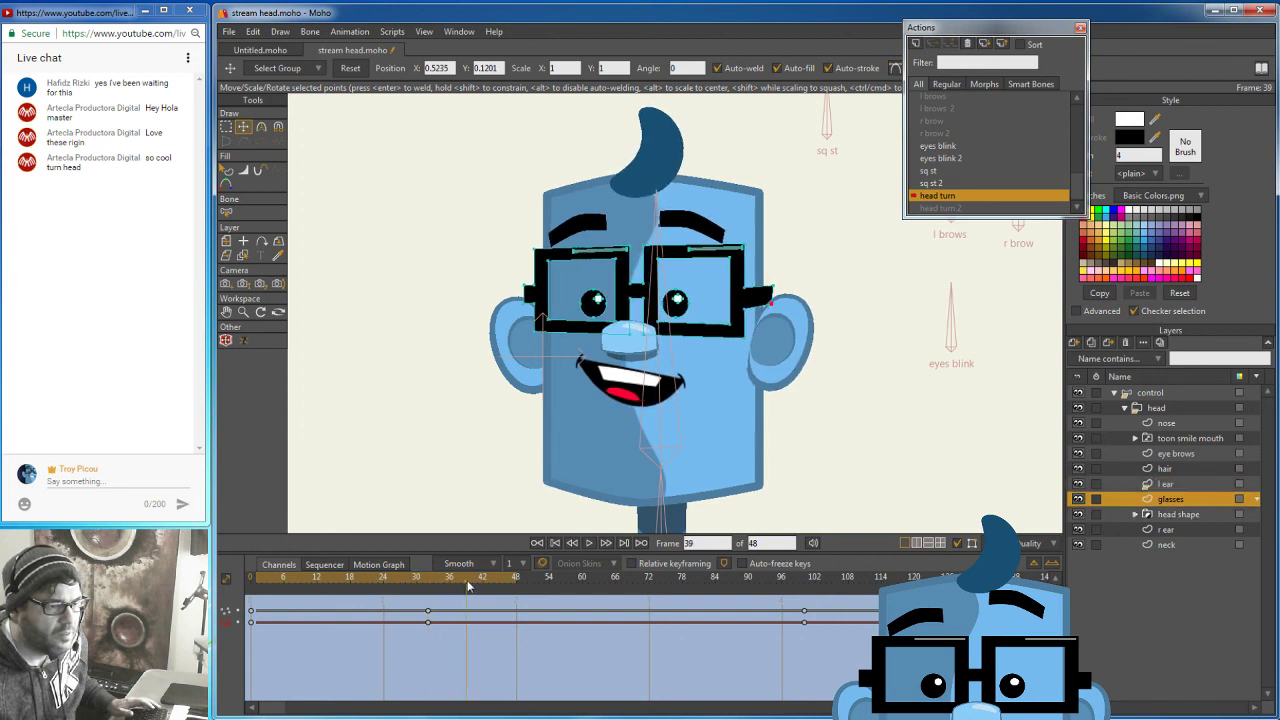
left_click(519, 585)
left_click_drag(519, 585, 804, 616)
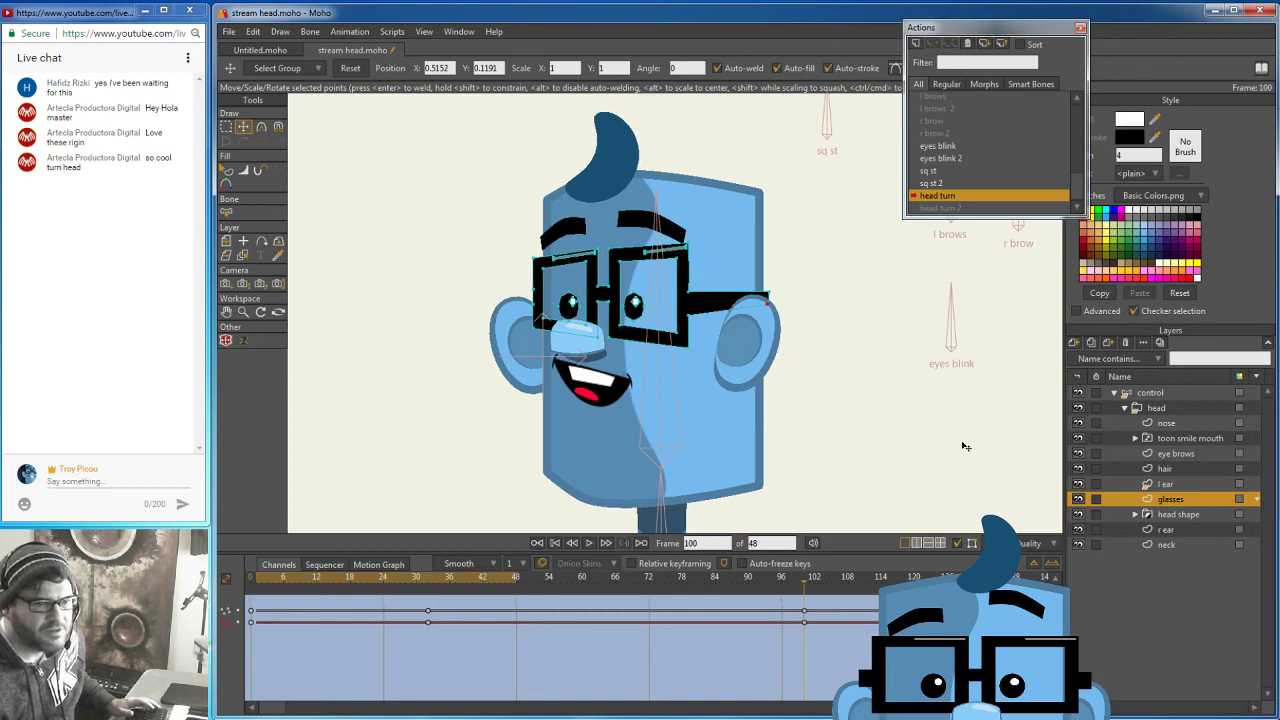
left_click(1175, 485)
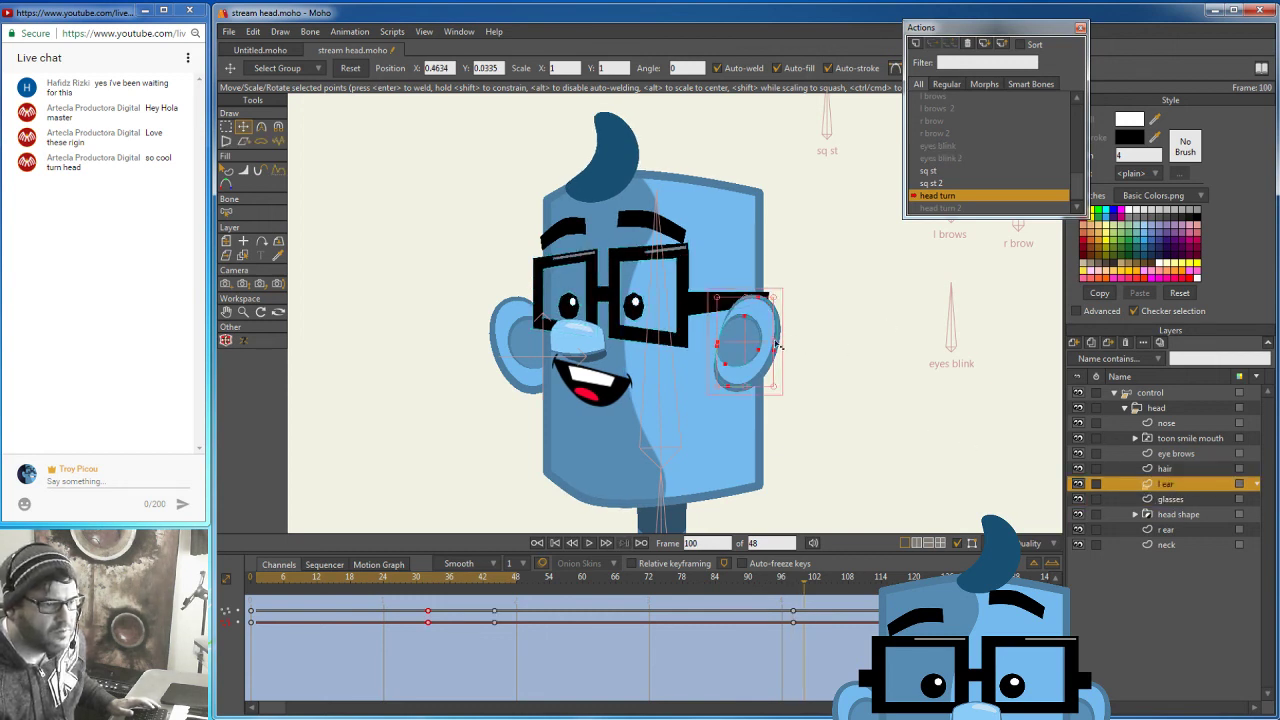
left_click_drag(775, 345, 795, 345)
left_click(795, 622)
mouse_move(810, 580)
left_mouse_down()
mouse_move(292, 597)
mouse_move(970, 590)
mouse_move(417, 582)
mouse_move(808, 571)
mouse_move(796, 570)
left_mouse_up()
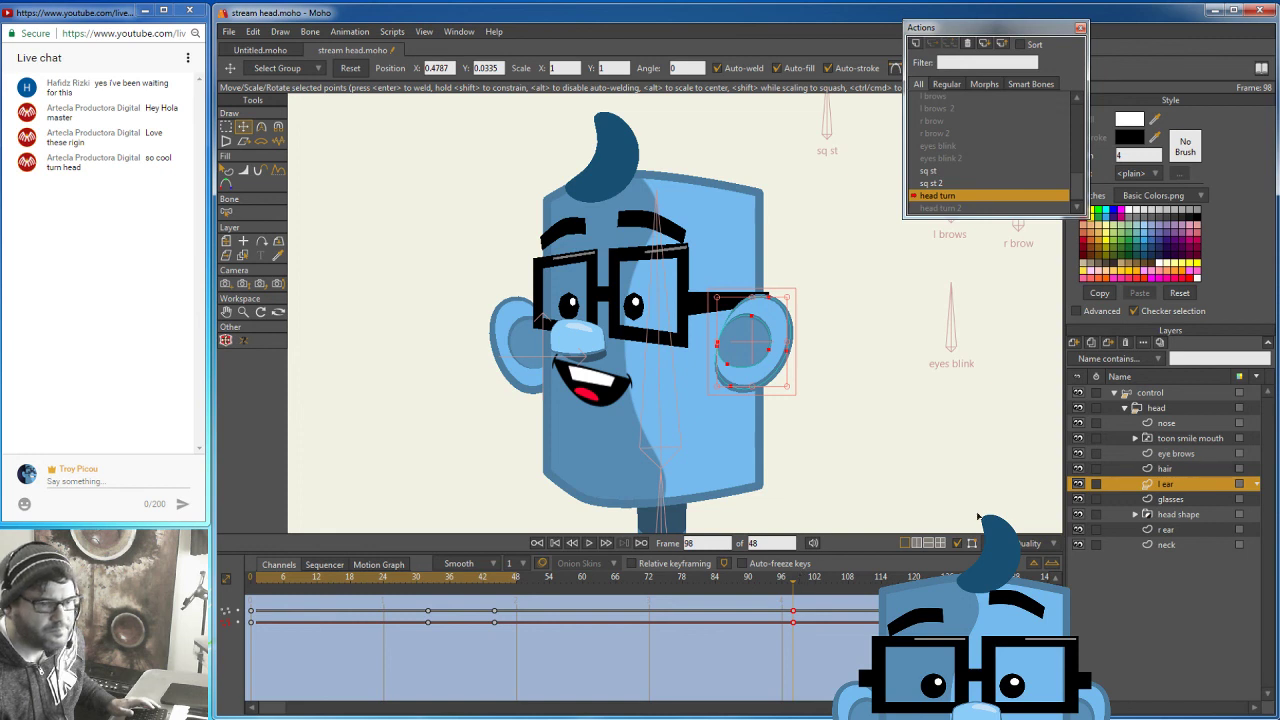
At frame 98, move the r ear's points inward until the ear is hidden behind the head, and preview the turn.
left_click(1182, 533)
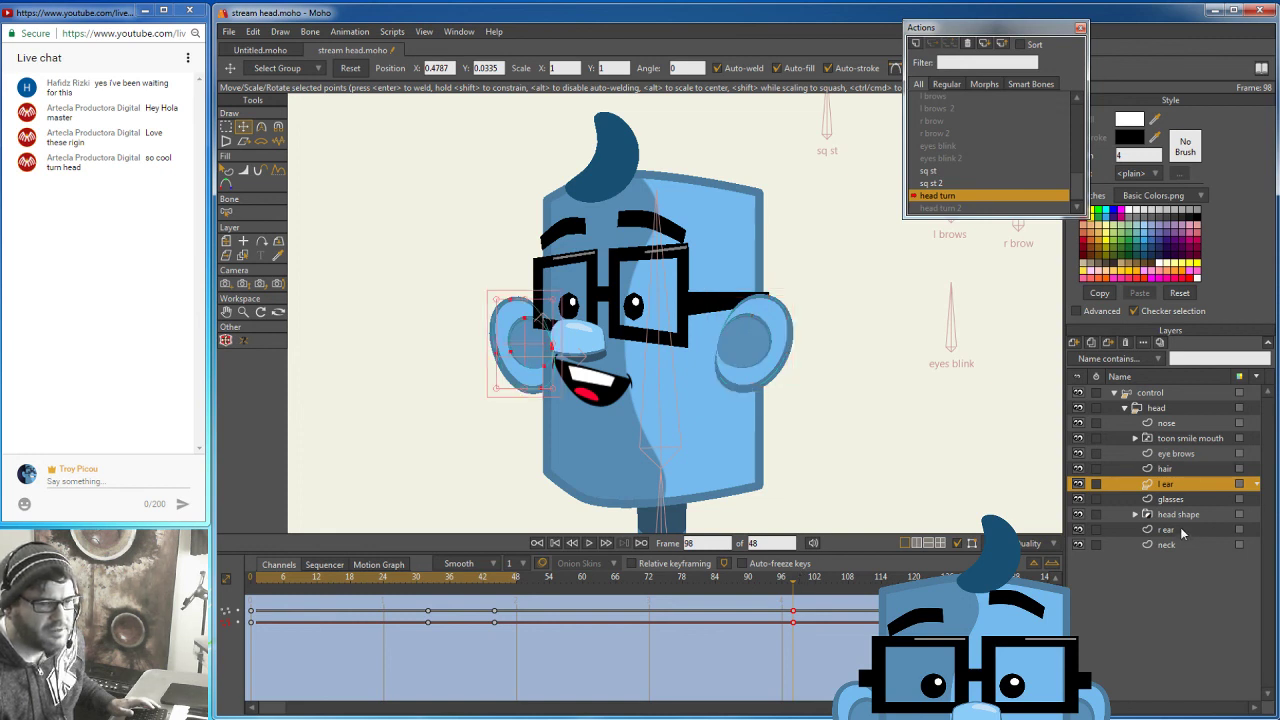
left_click_drag(521, 352, 611, 323)
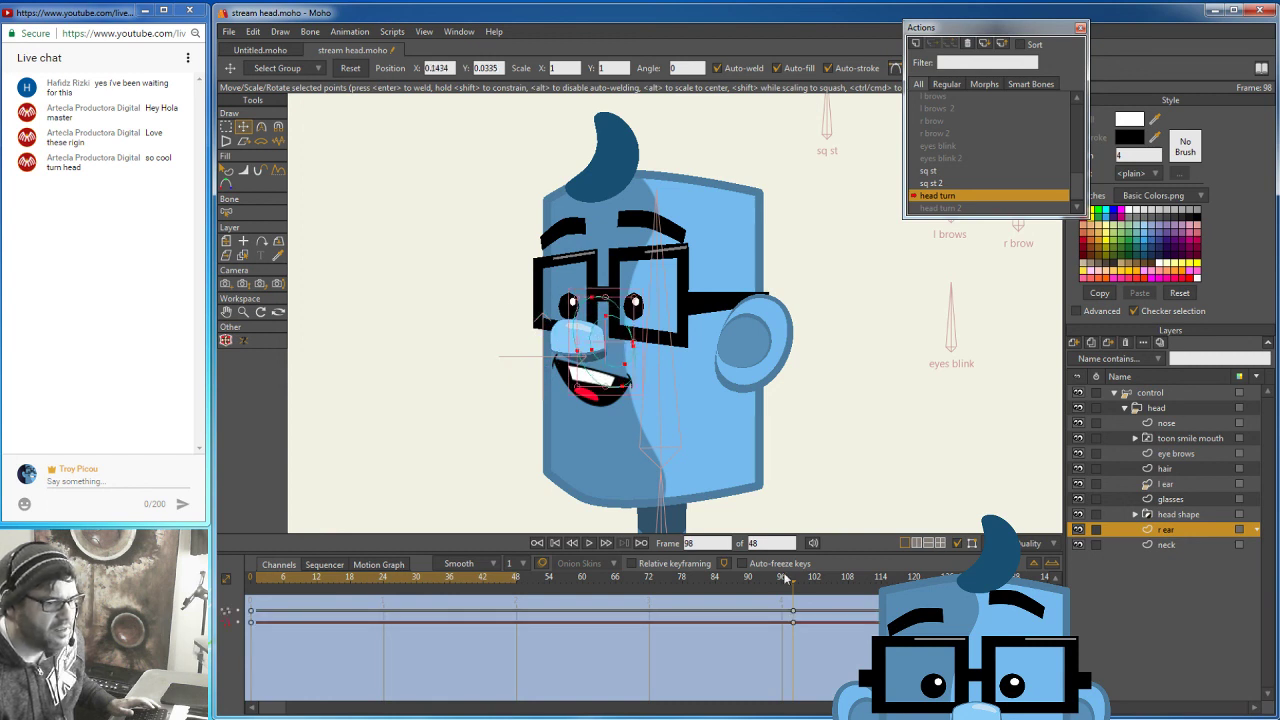
left_click_drag(797, 588, 358, 578)
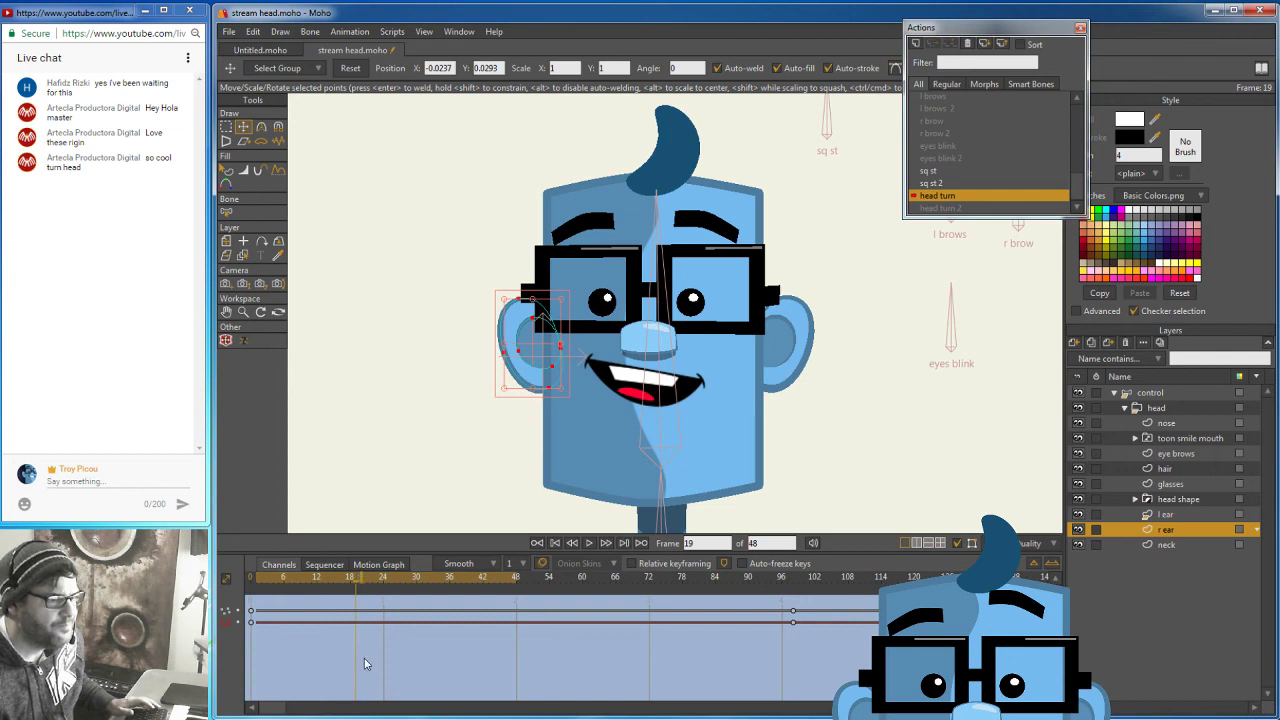
left_click_drag(354, 582, 793, 631)
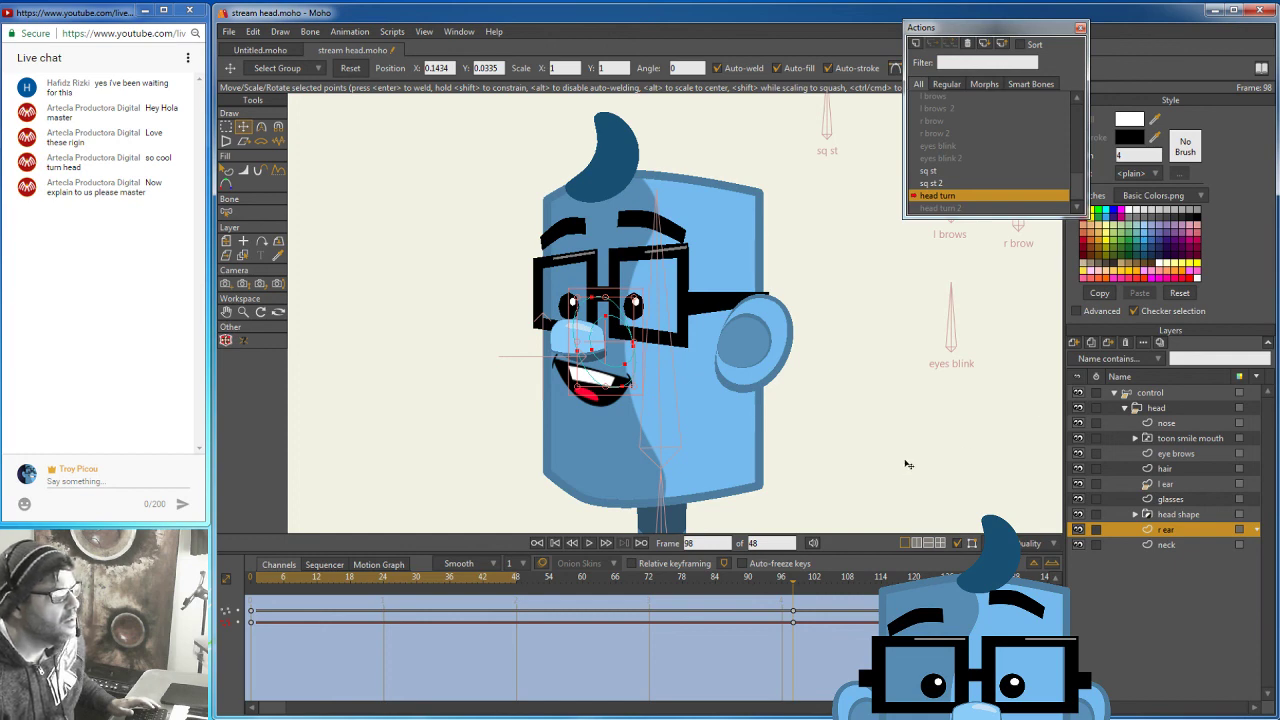
left_click_drag(794, 590, 369, 625)
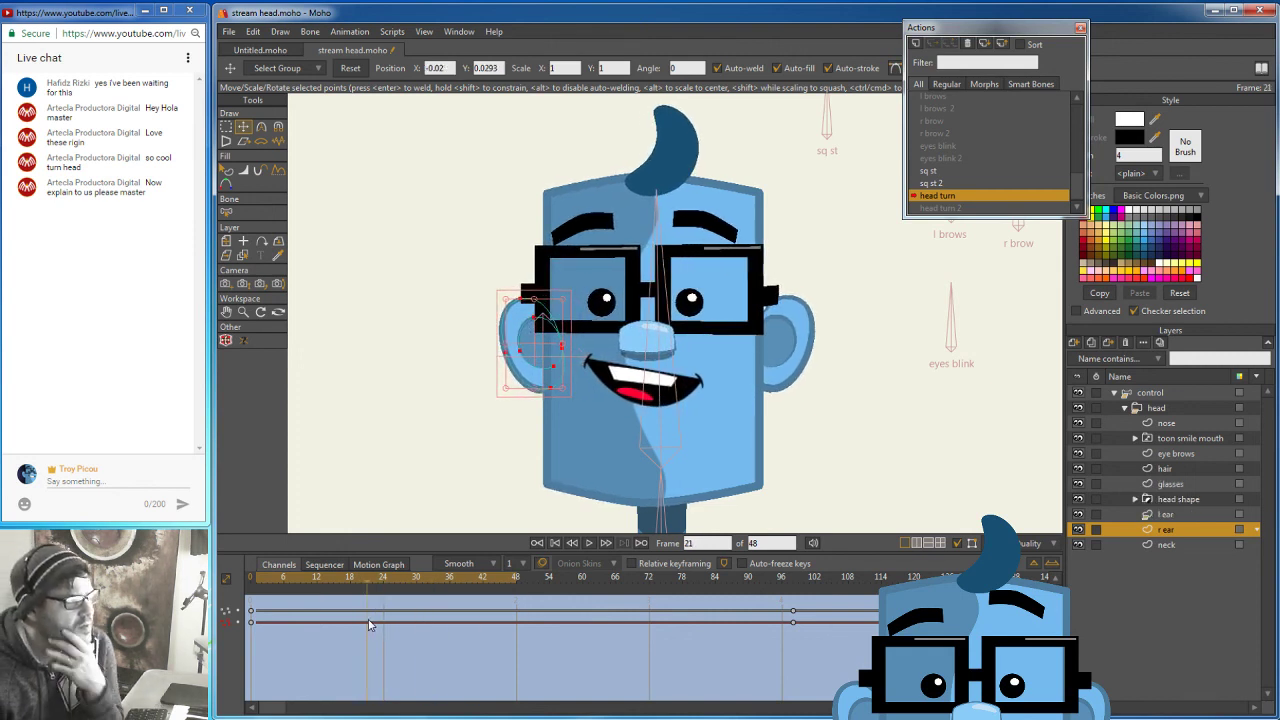
left_click_drag(365, 624, 792, 607)
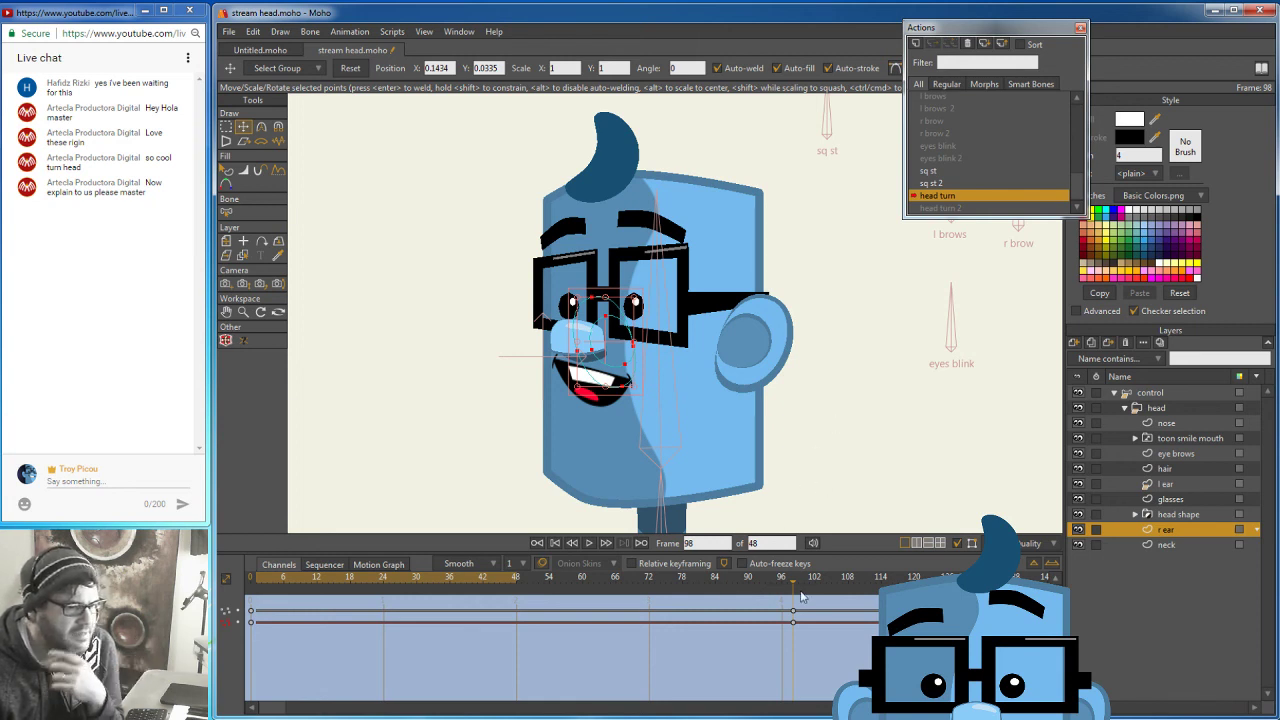
left_click_drag(795, 592, 704, 595)
left_click_drag(607, 596, 795, 600)
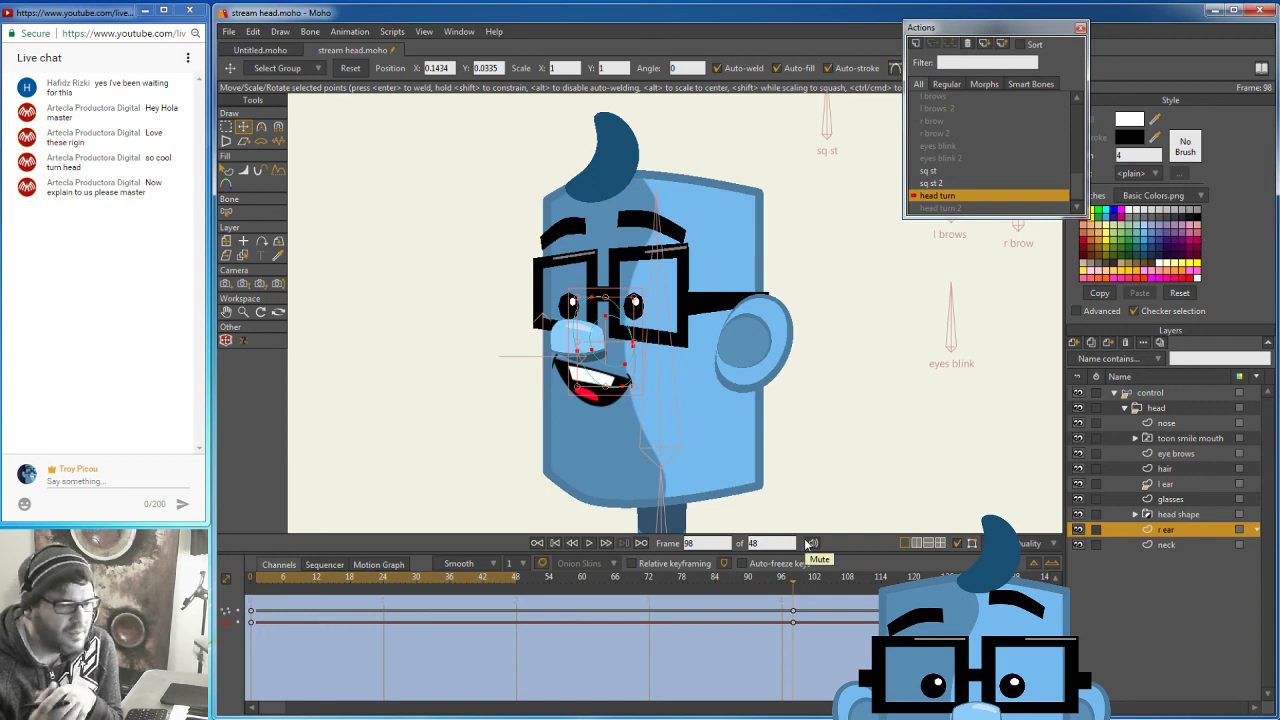
Check the depth sorting settings of the control and head layers for the animated layer order option.
double_click(1174, 393)
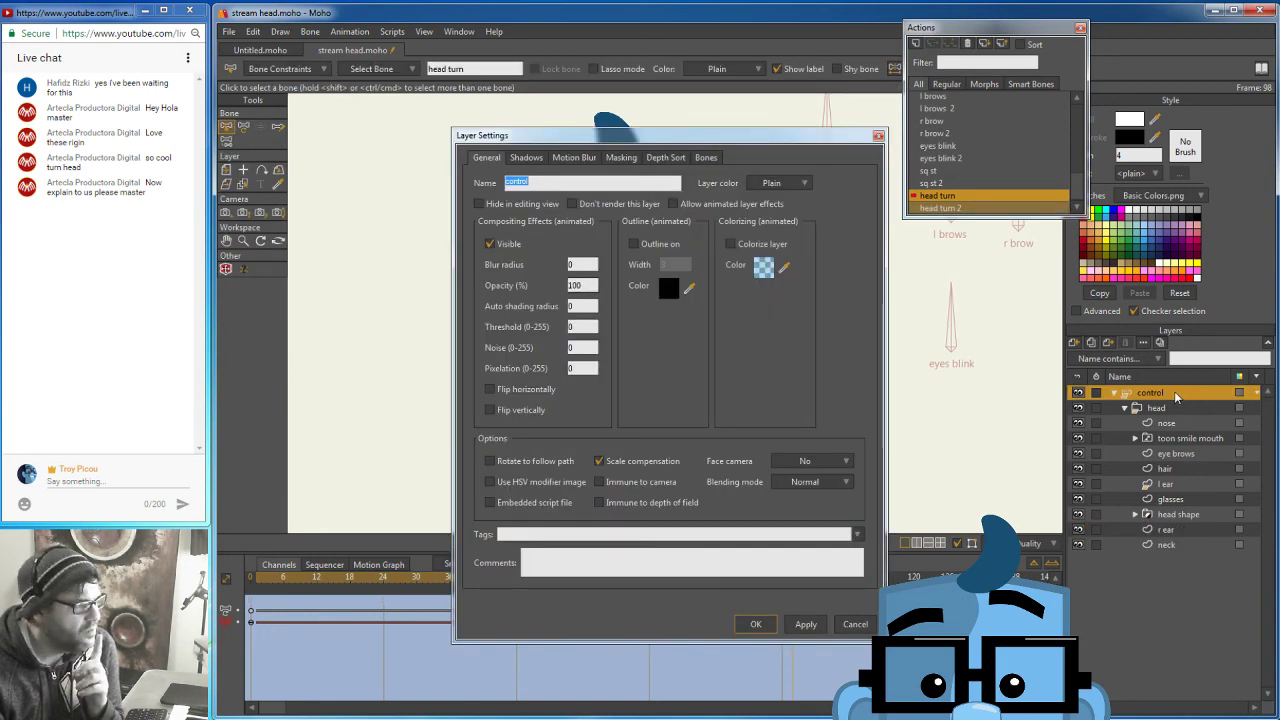
left_click(668, 157)
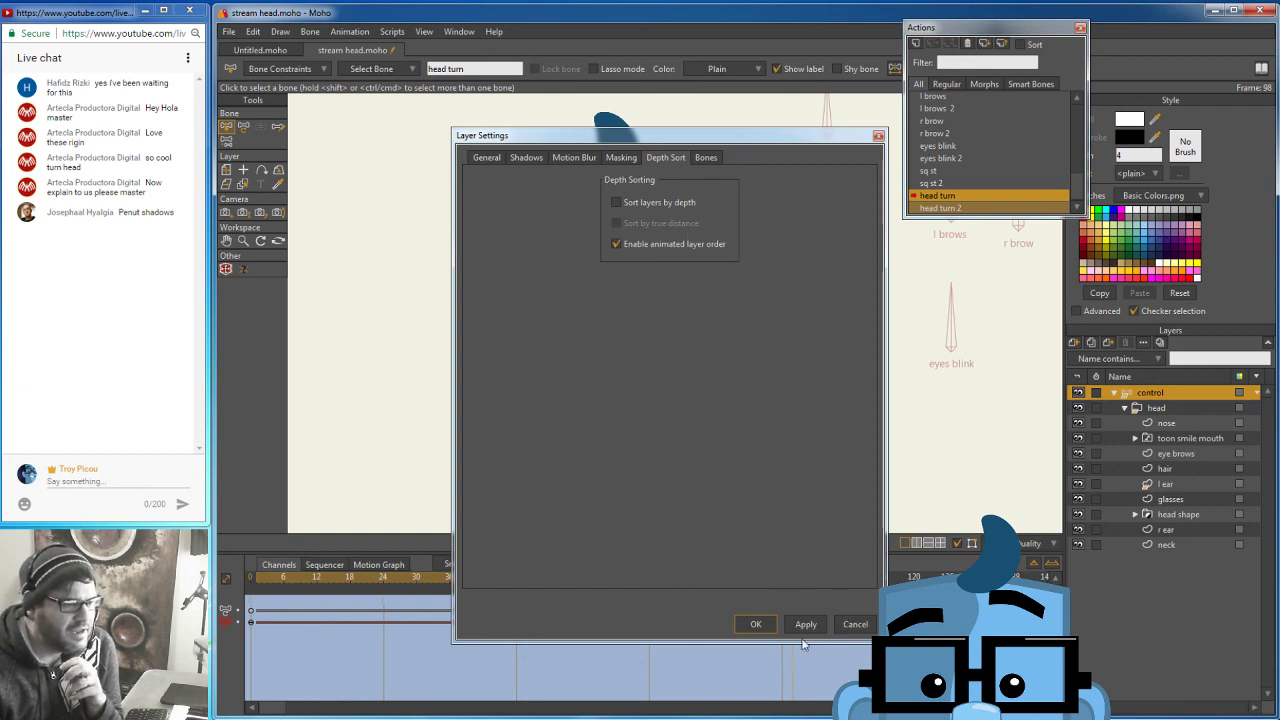
left_click(756, 624)
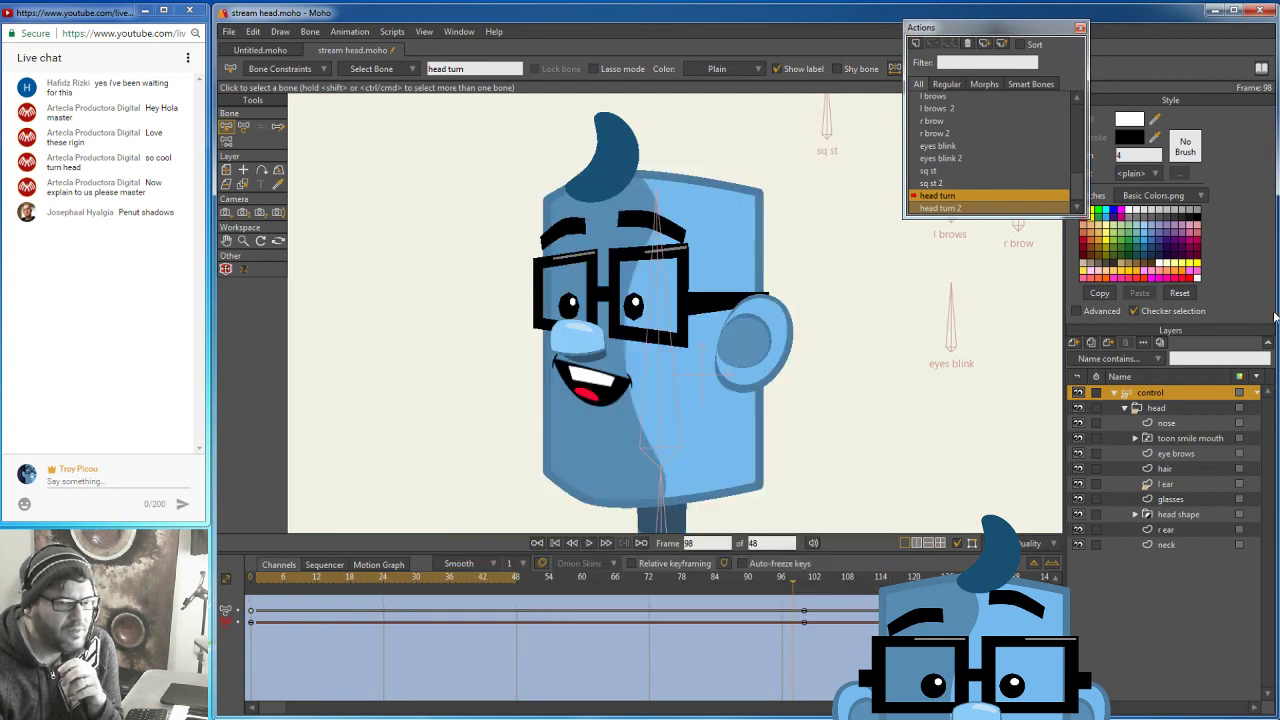
left_click(1168, 409)
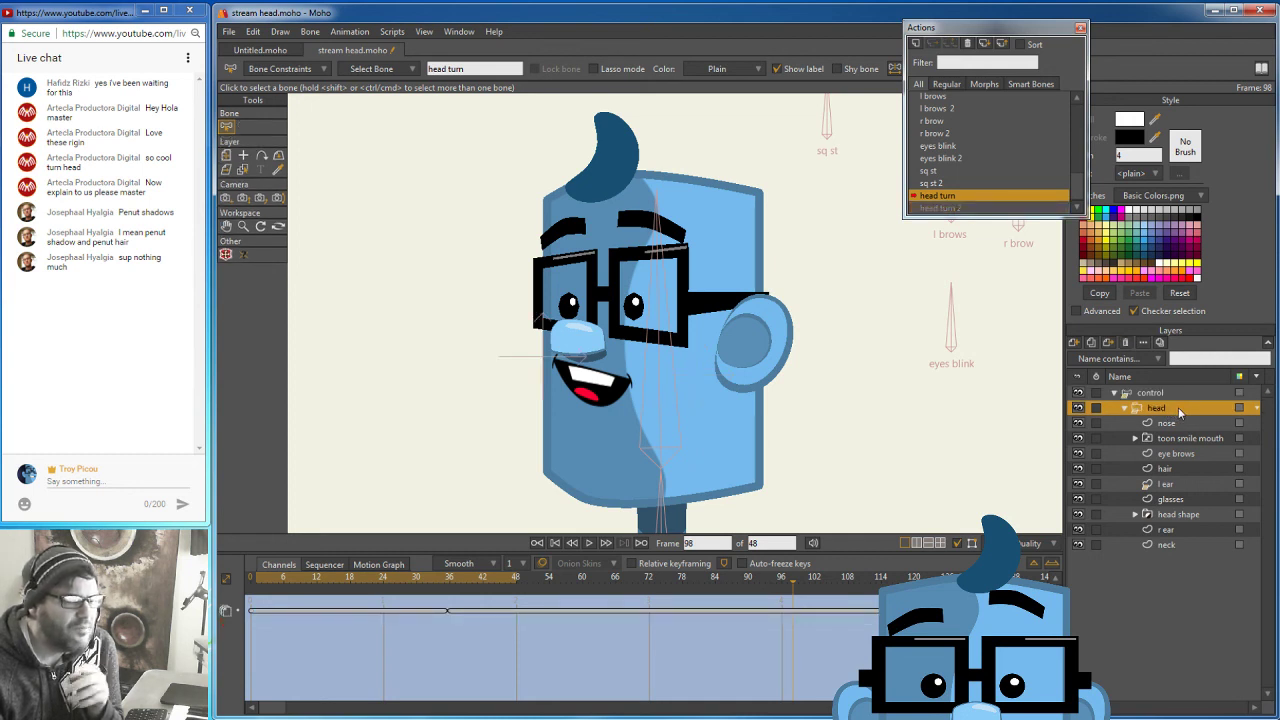
double_click(1137, 408)
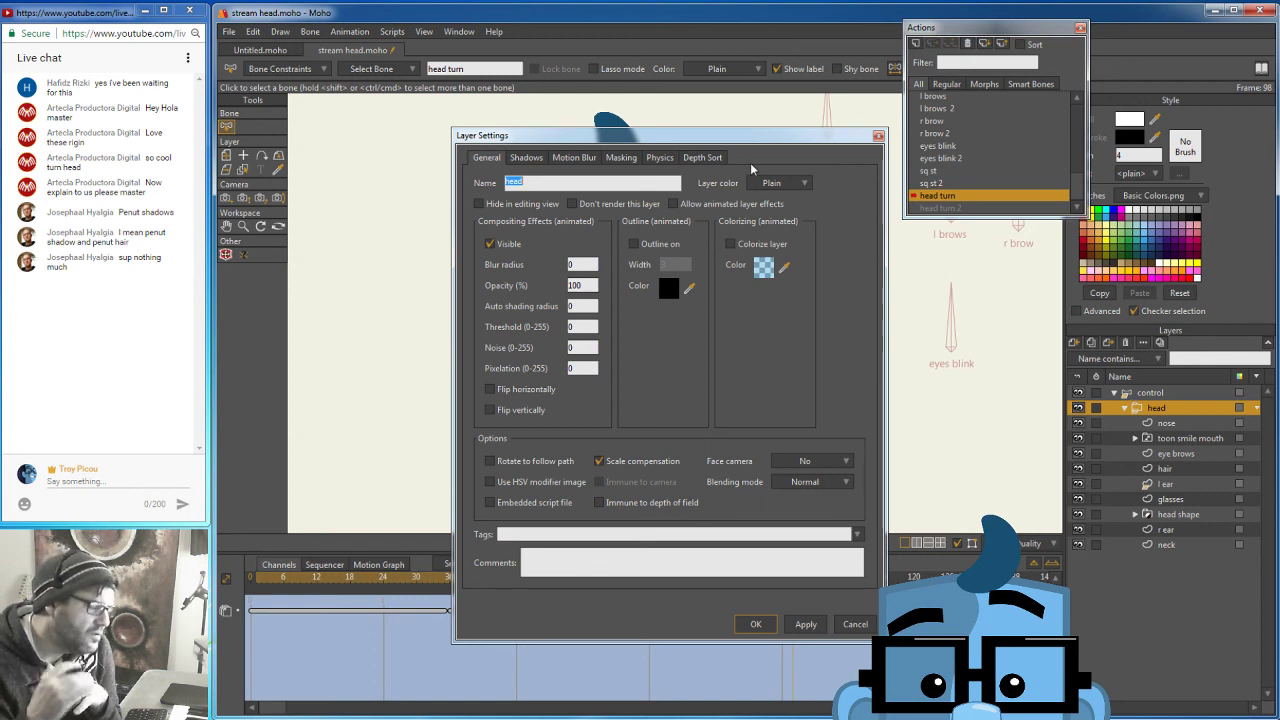
left_click(694, 157)
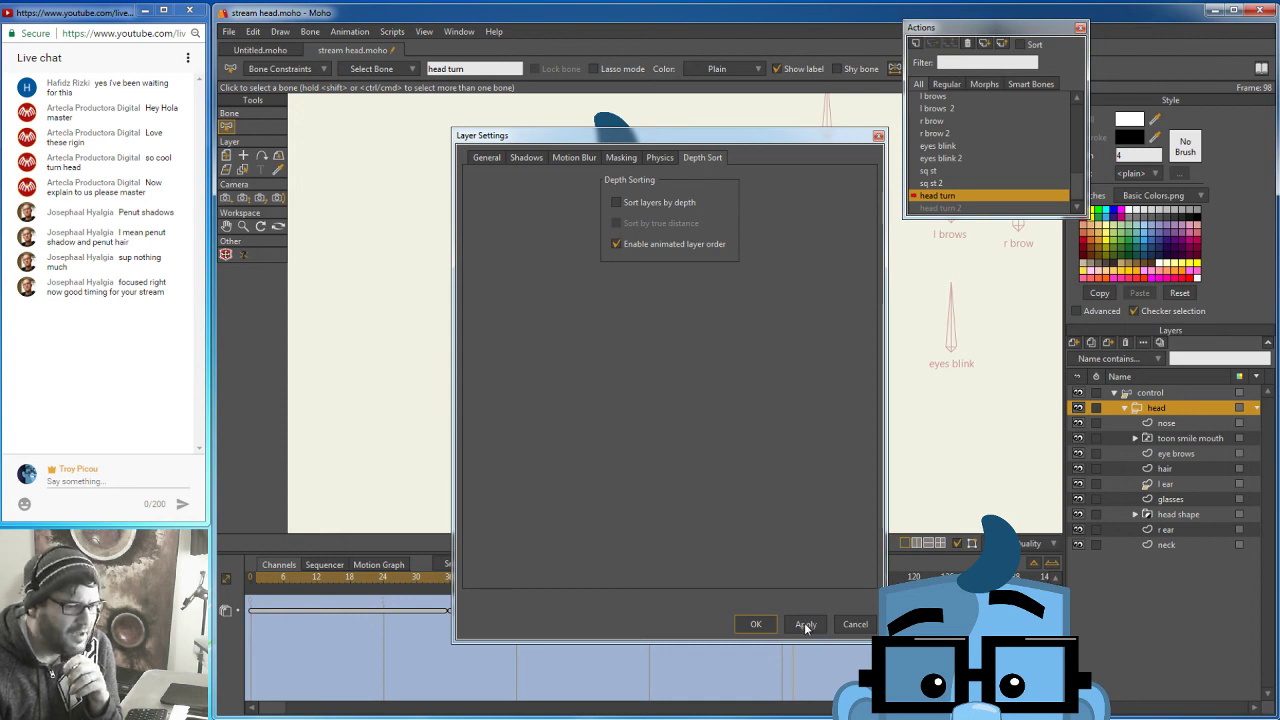
left_click(852, 624)
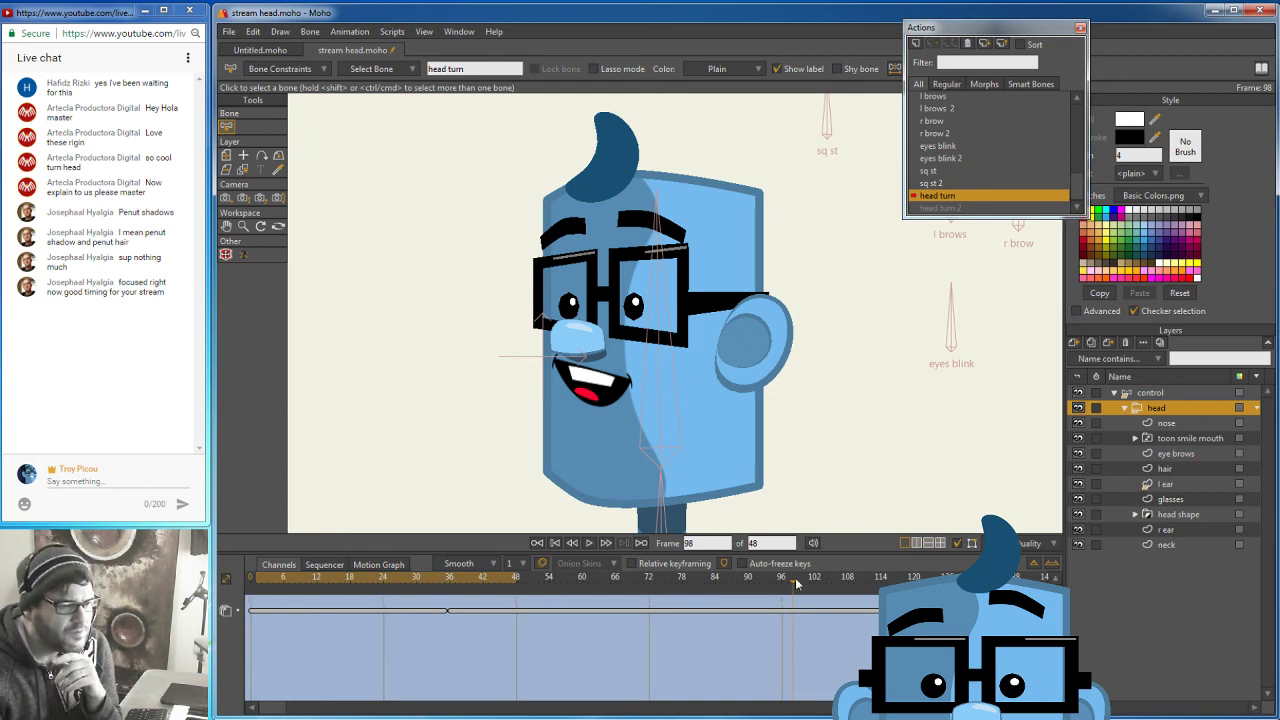
mouse_move(790, 587)
left_mouse_down()
mouse_move(294, 613)
mouse_move(572, 613)
mouse_move(431, 606)
mouse_move(389, 606)
mouse_move(849, 629)
mouse_move(560, 612)
mouse_move(785, 612)
left_mouse_up()
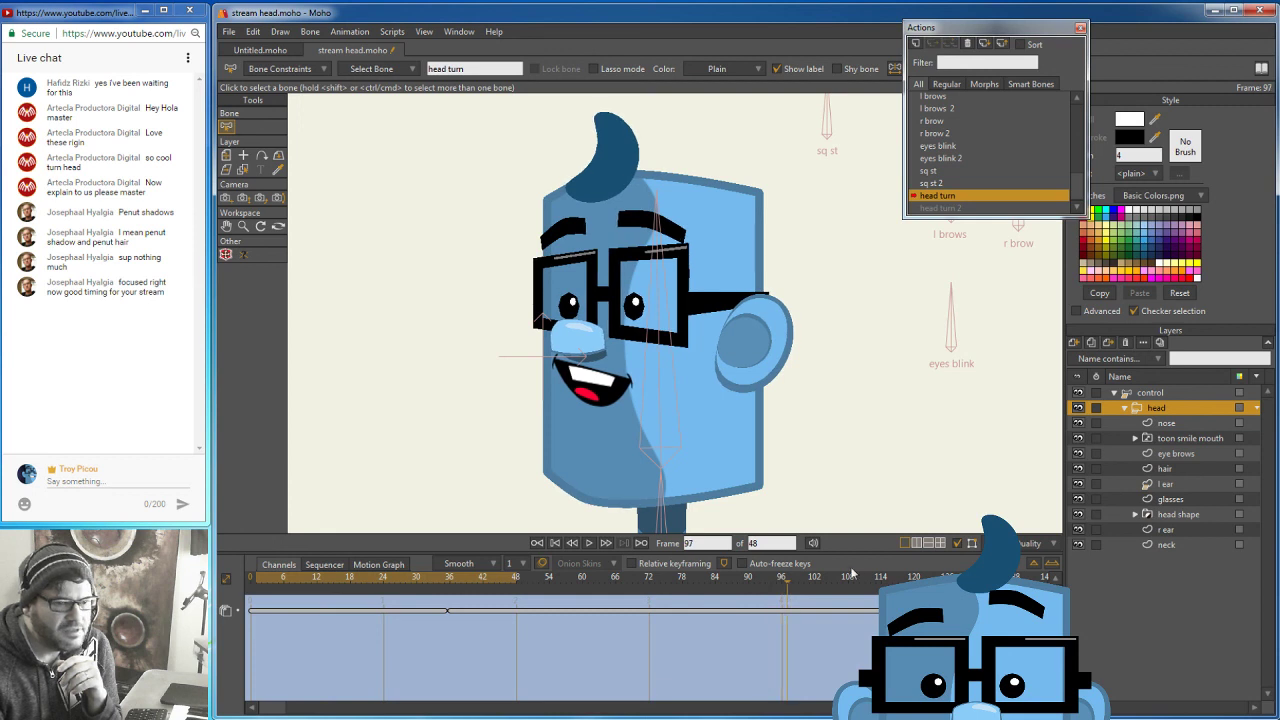
At frame 100, move the points on the far outer edge of the glasses outward past the edge of the face.
left_click(1188, 498)
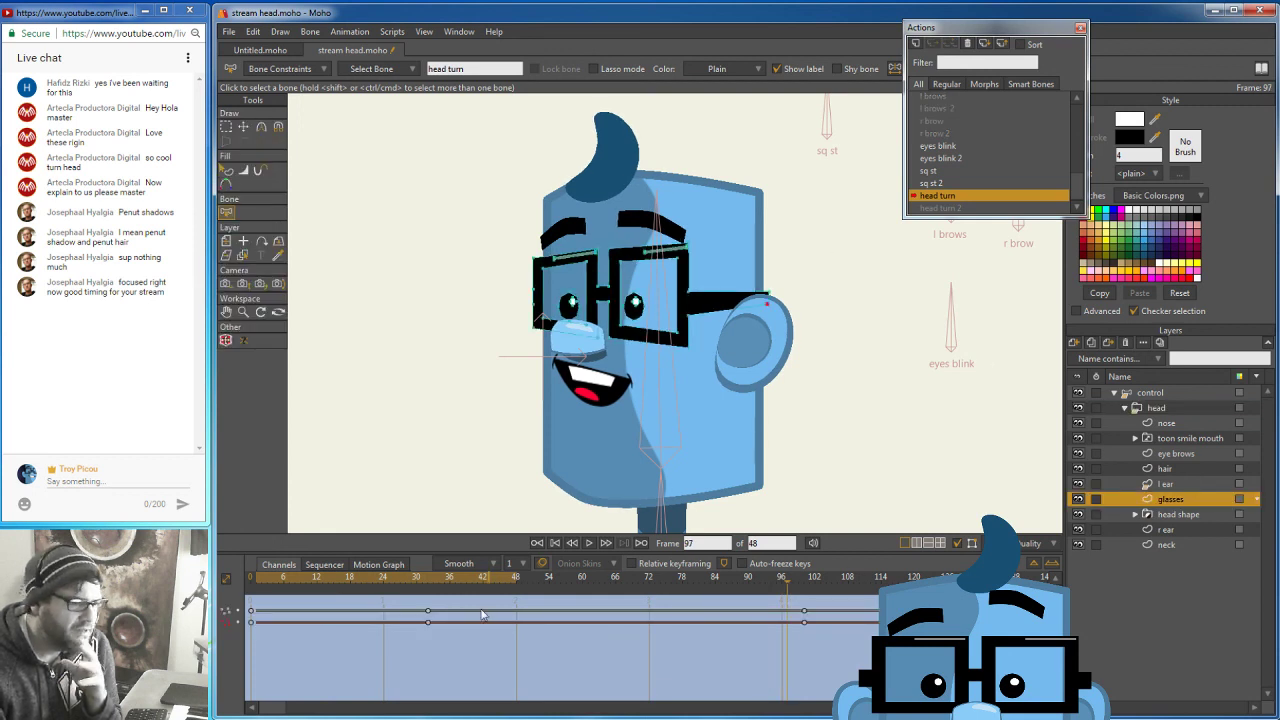
left_click(803, 582)
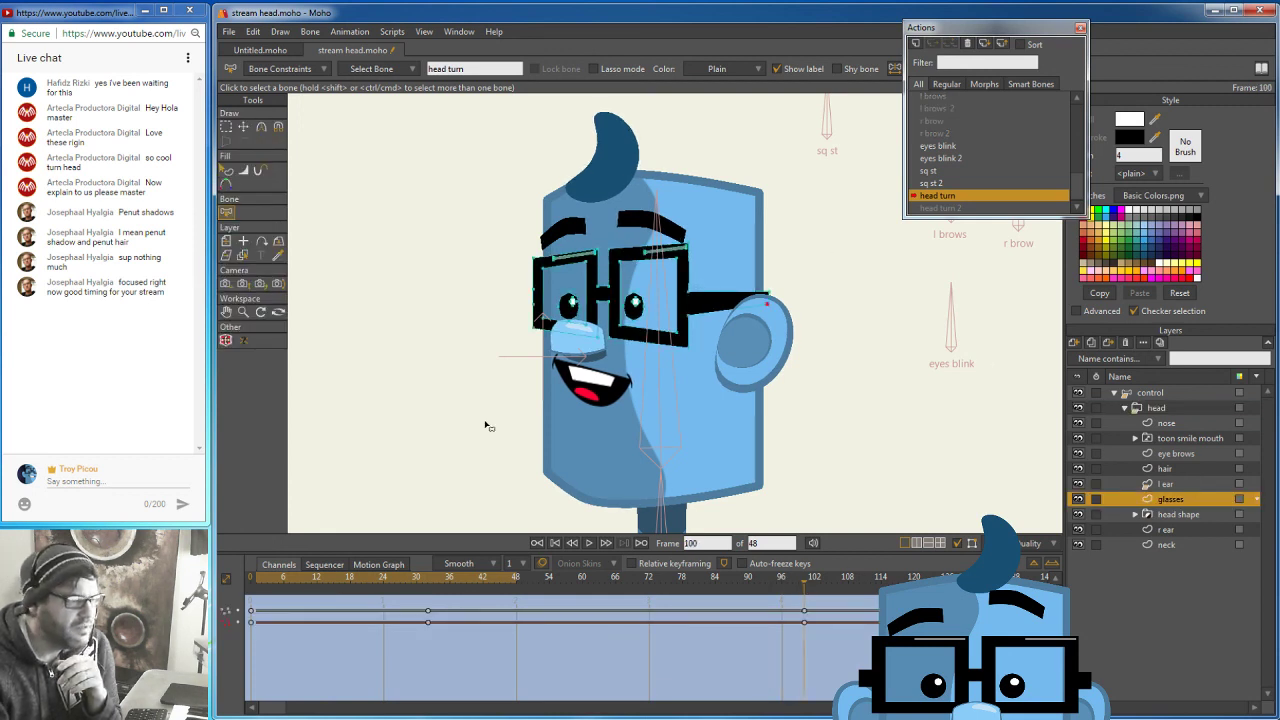
left_click(226, 127)
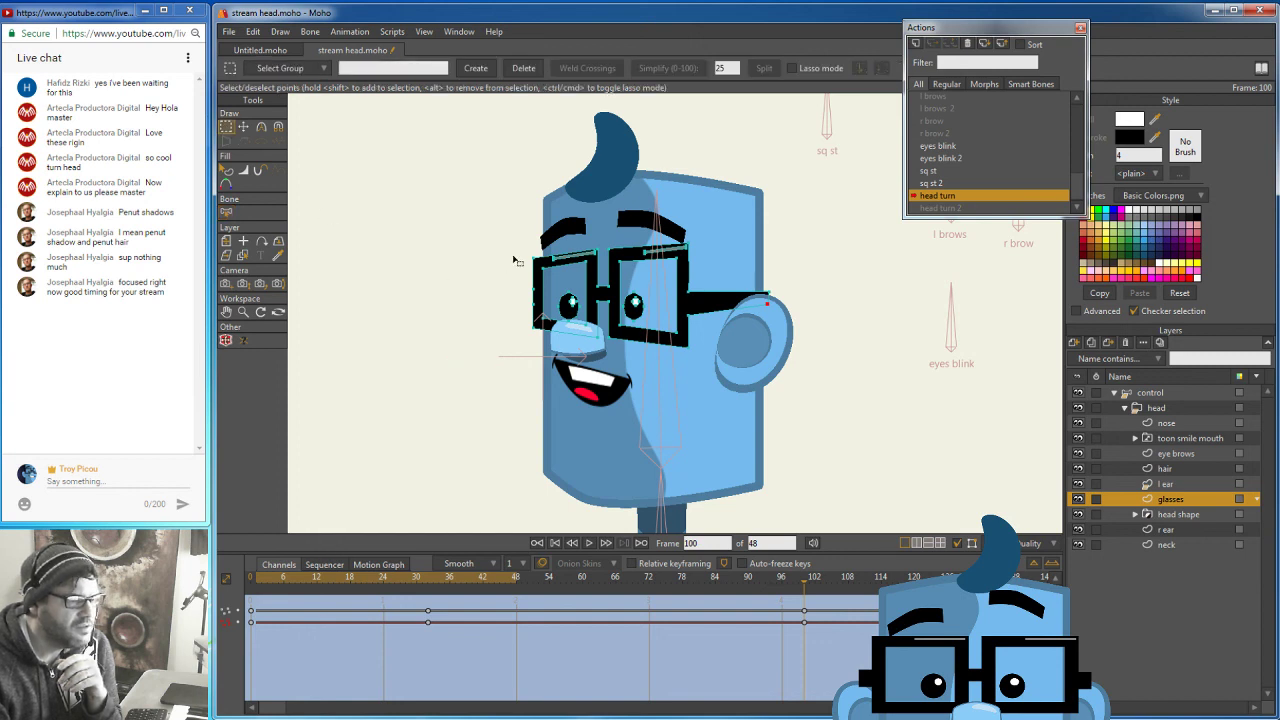
mouse_move(514, 246)
left_mouse_down()
mouse_move(530, 325)
mouse_move(556, 352)
left_mouse_up()
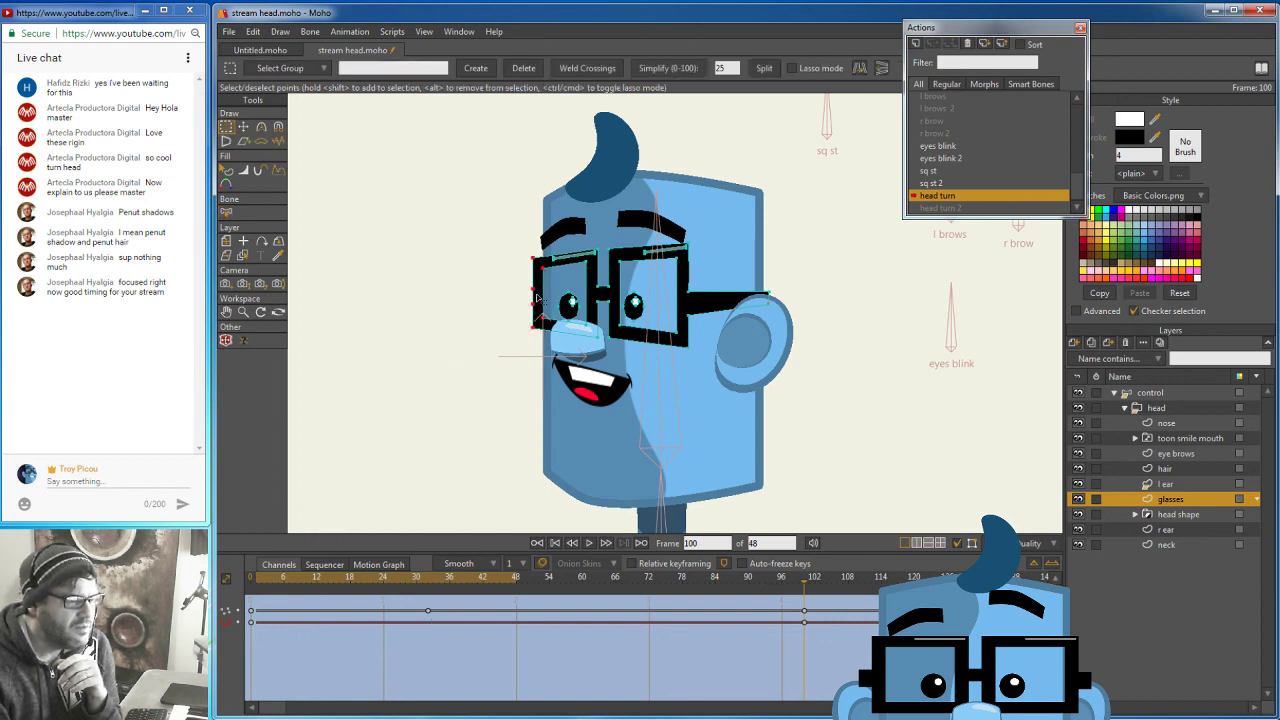
left_click(243, 127)
left_click_drag(537, 287, 524, 287)
left_click(812, 586)
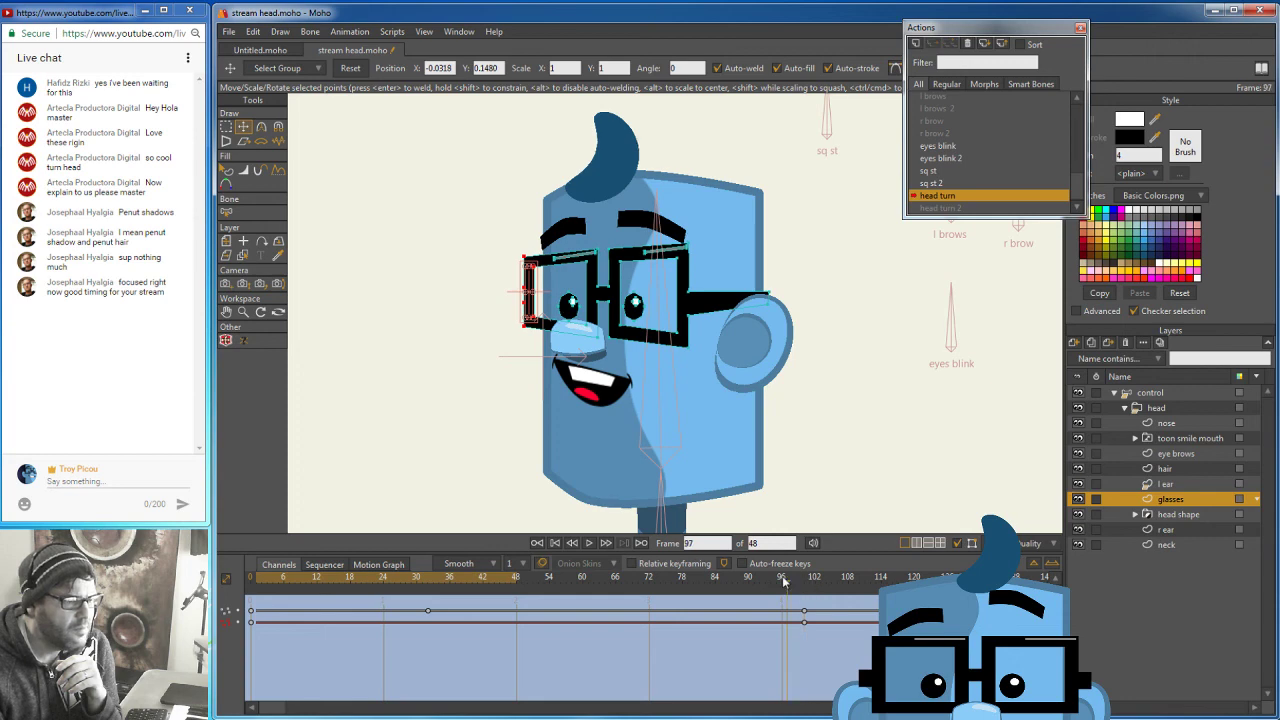
left_click_drag(827, 600, 805, 624)
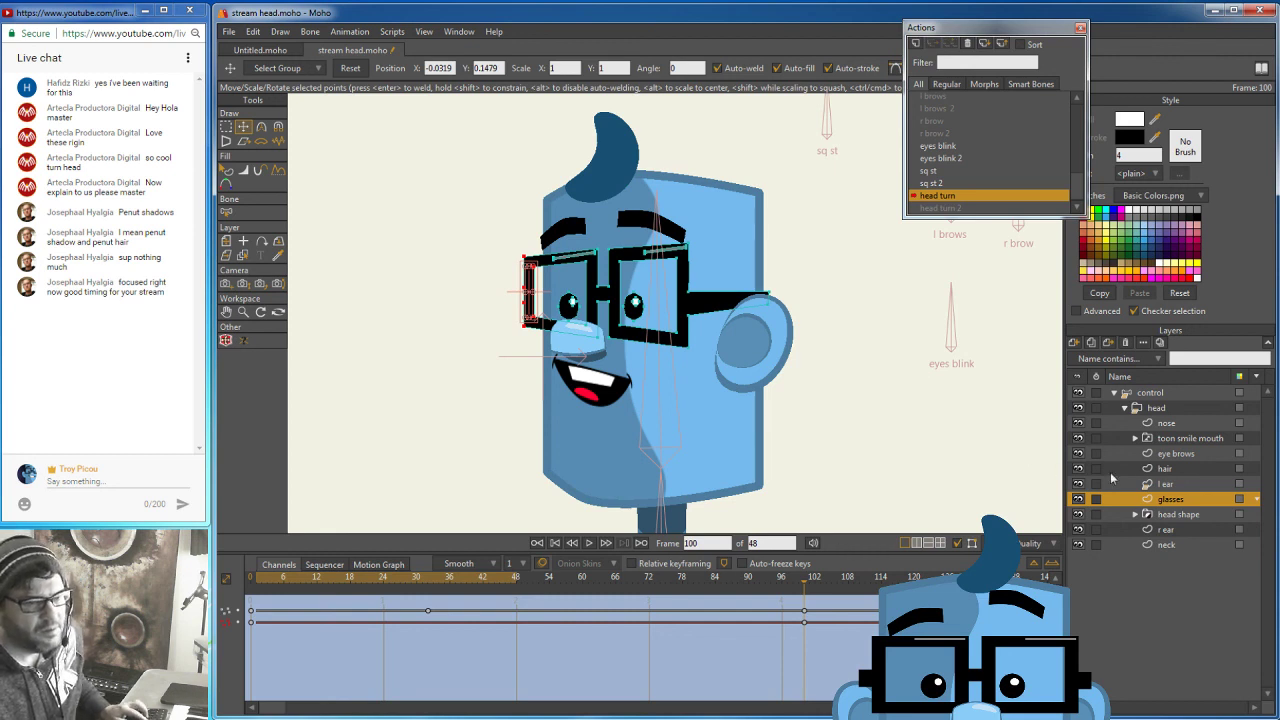
At frame 100, reshape the hair by pulling its inner curve point up toward the front and nudging the rear point down.
left_click(1180, 470)
left_click(610, 152)
left_click(598, 153)
left_click_drag(600, 157, 567, 115)
left_click_drag(636, 170, 633, 176)
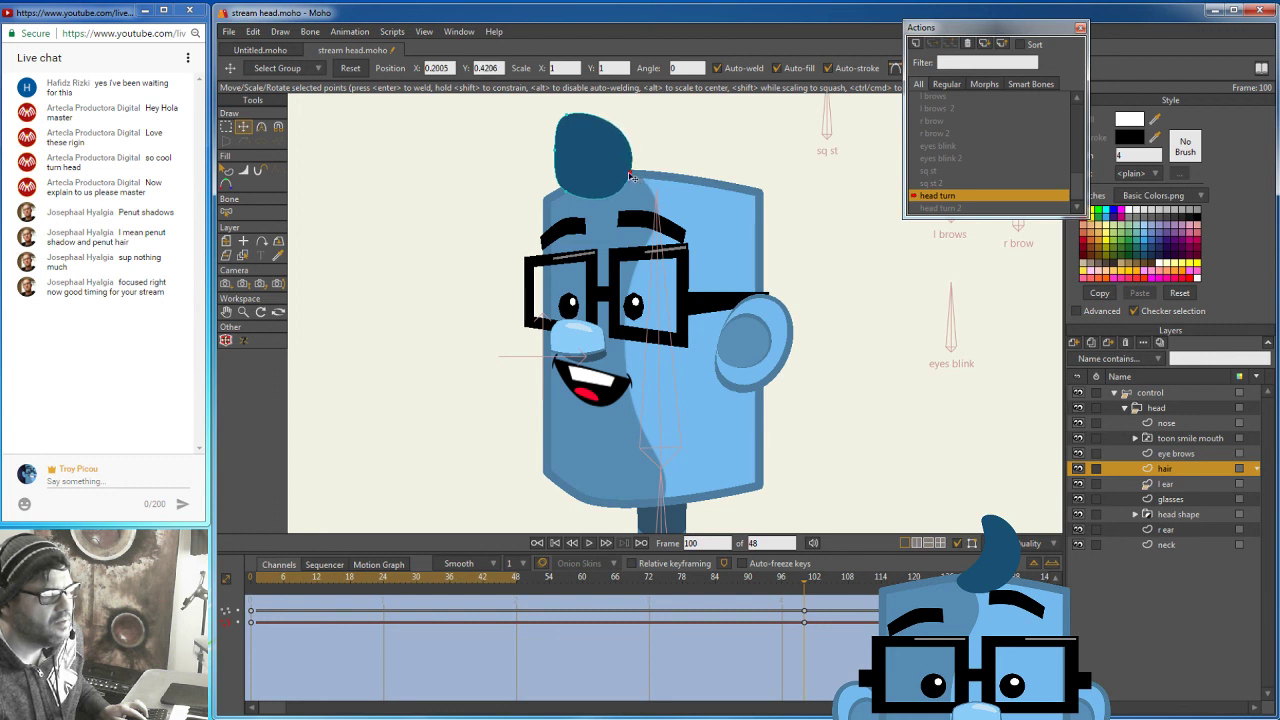
Adjust the curvature handle of the hair's rear point so the back edge sweeps inward at frame 100.
left_click(263, 127)
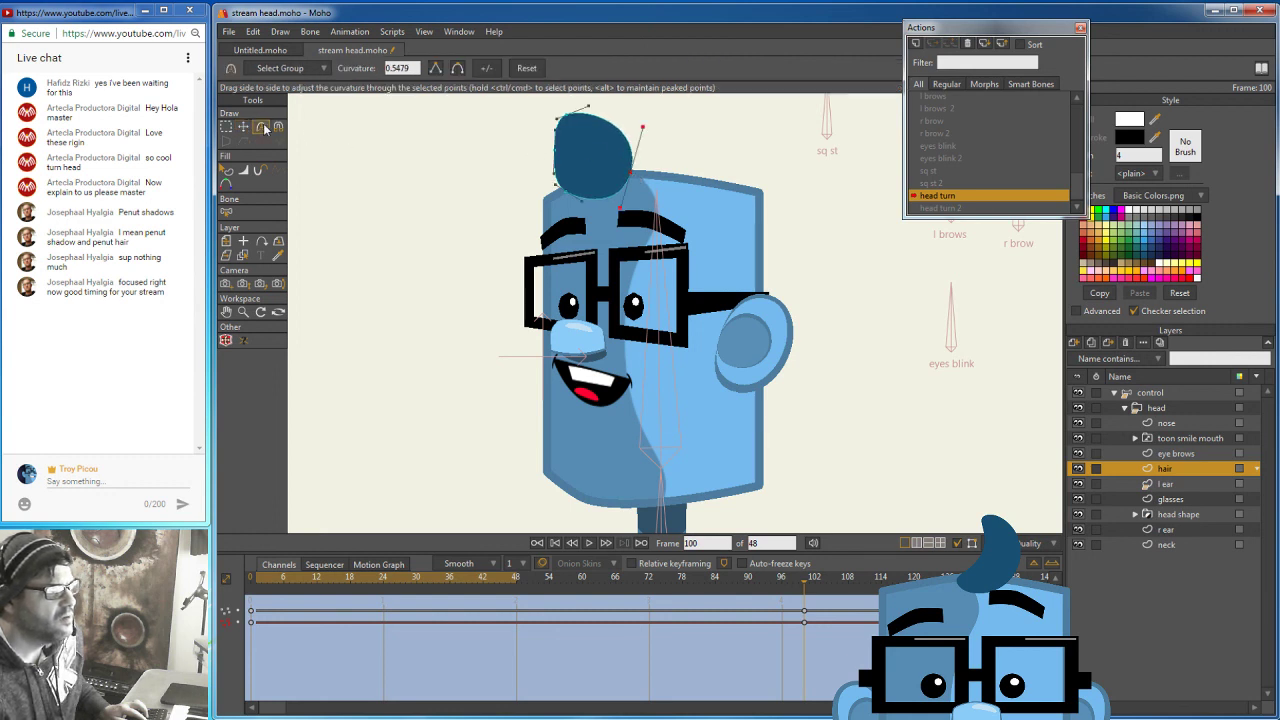
left_click_drag(643, 128, 547, 151)
left_click(560, 158)
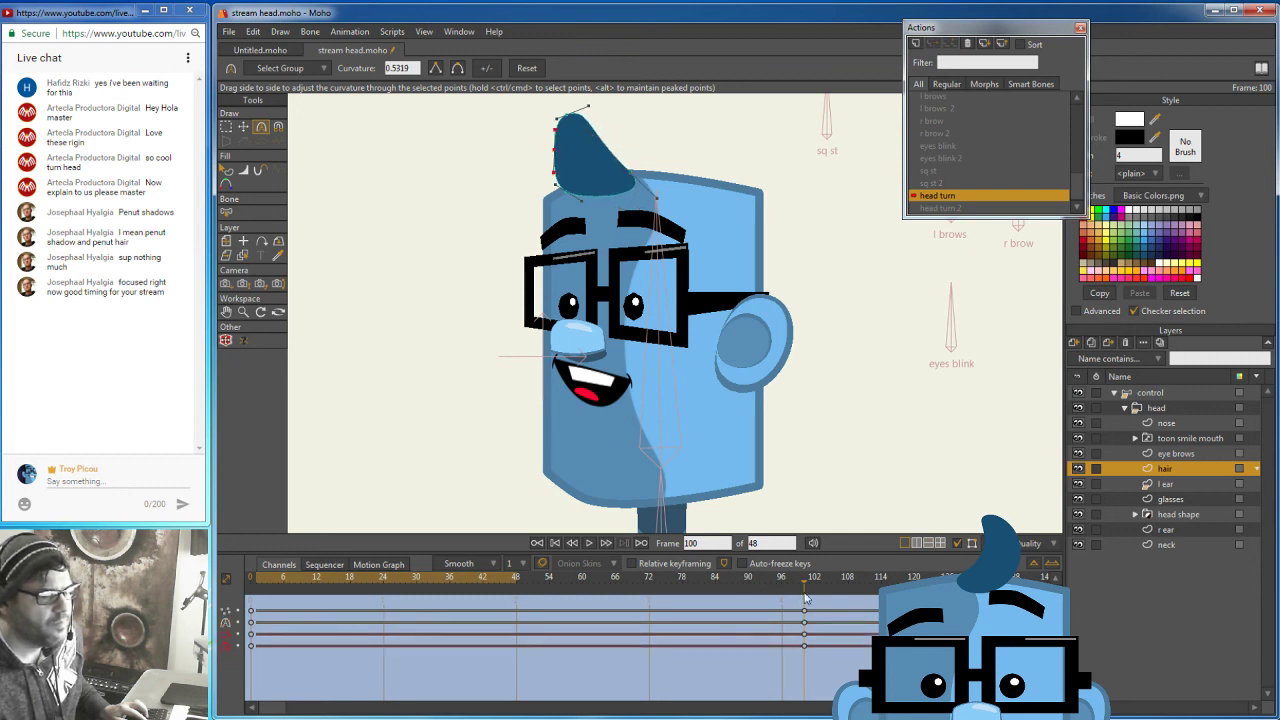
mouse_move(803, 584)
left_mouse_down()
mouse_move(533, 590)
mouse_move(803, 590)
left_mouse_up()
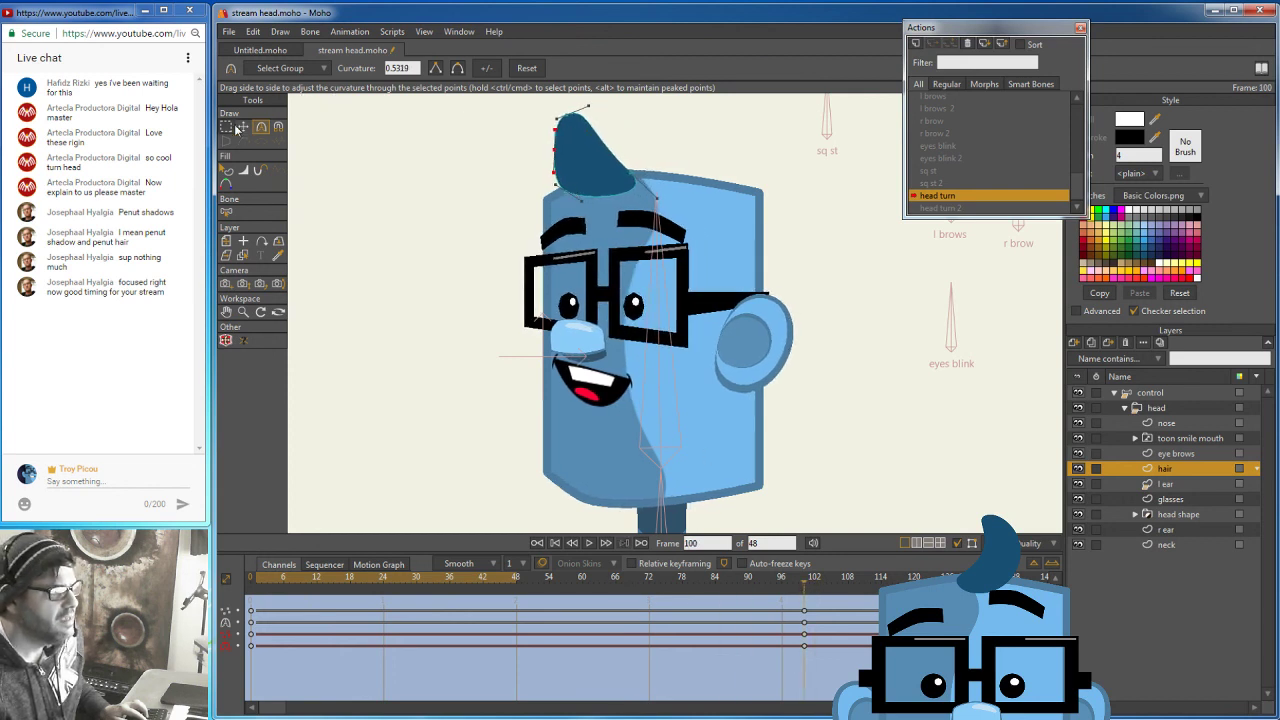
At frame 100, round the hair's front base point with more curvature handling and shift the base, tip and rear points slightly.
left_click(569, 196)
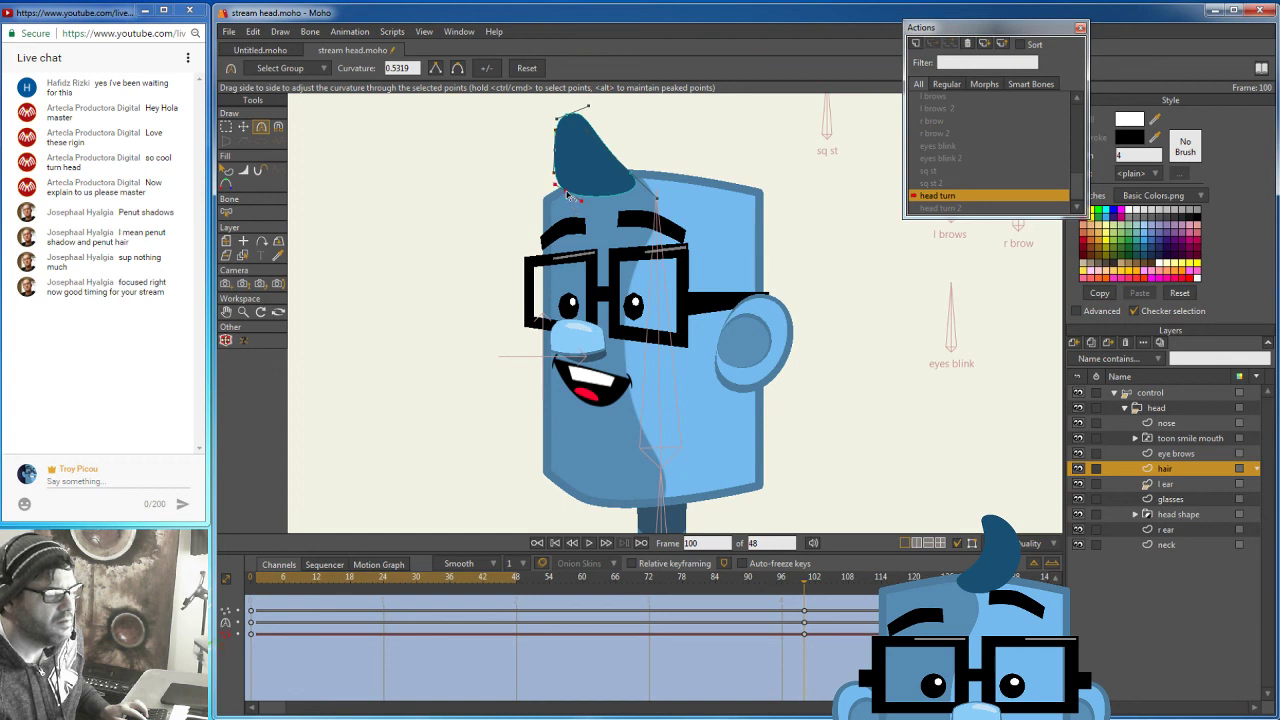
left_click(576, 197)
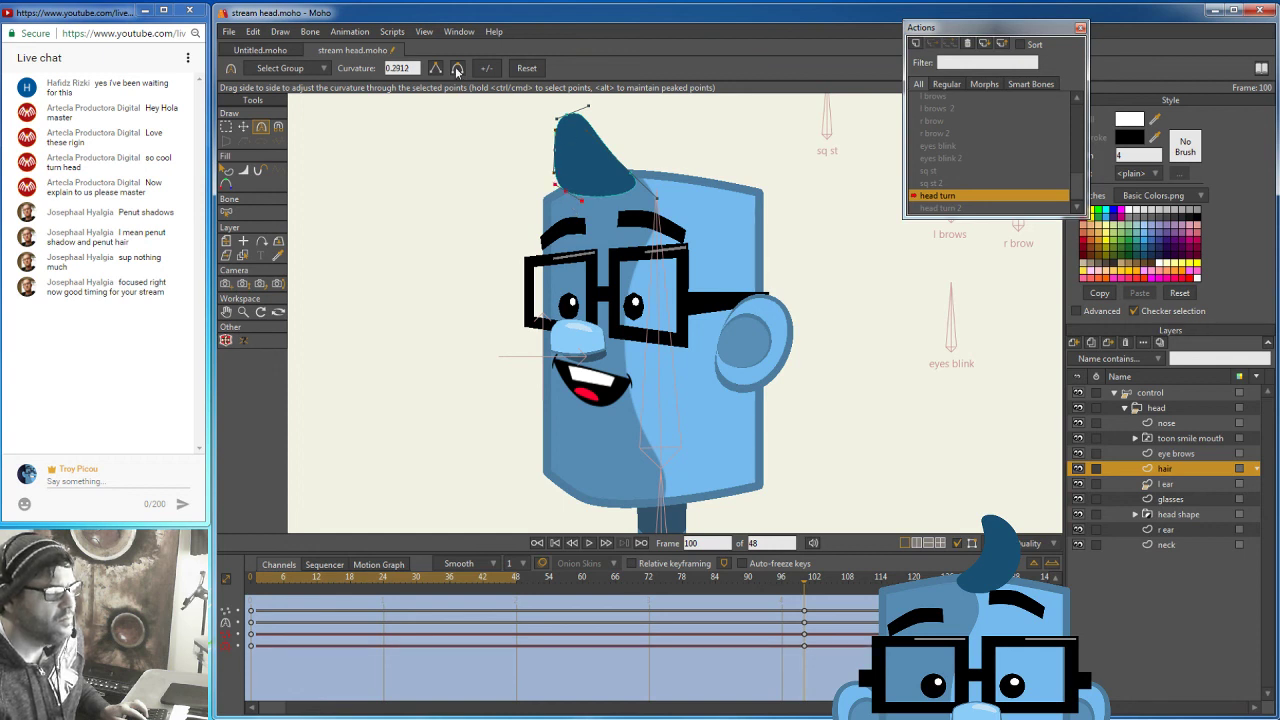
left_click(243, 127)
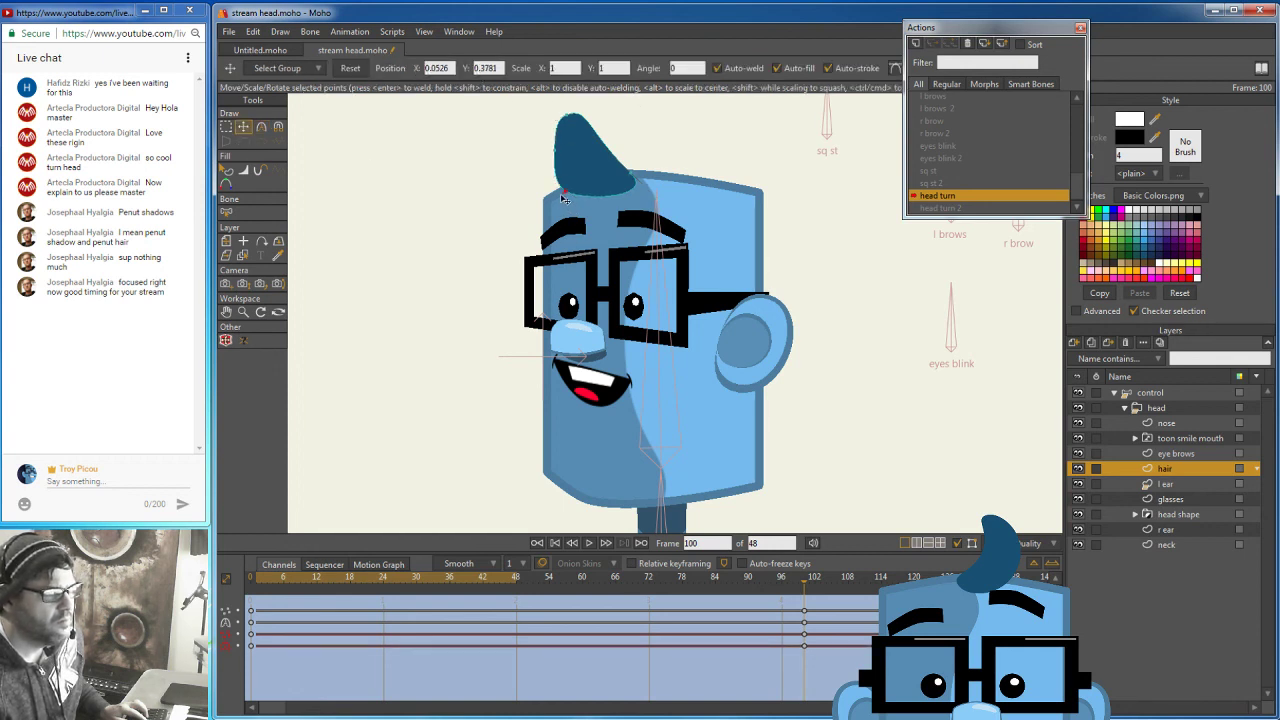
left_click_drag(569, 195, 594, 121)
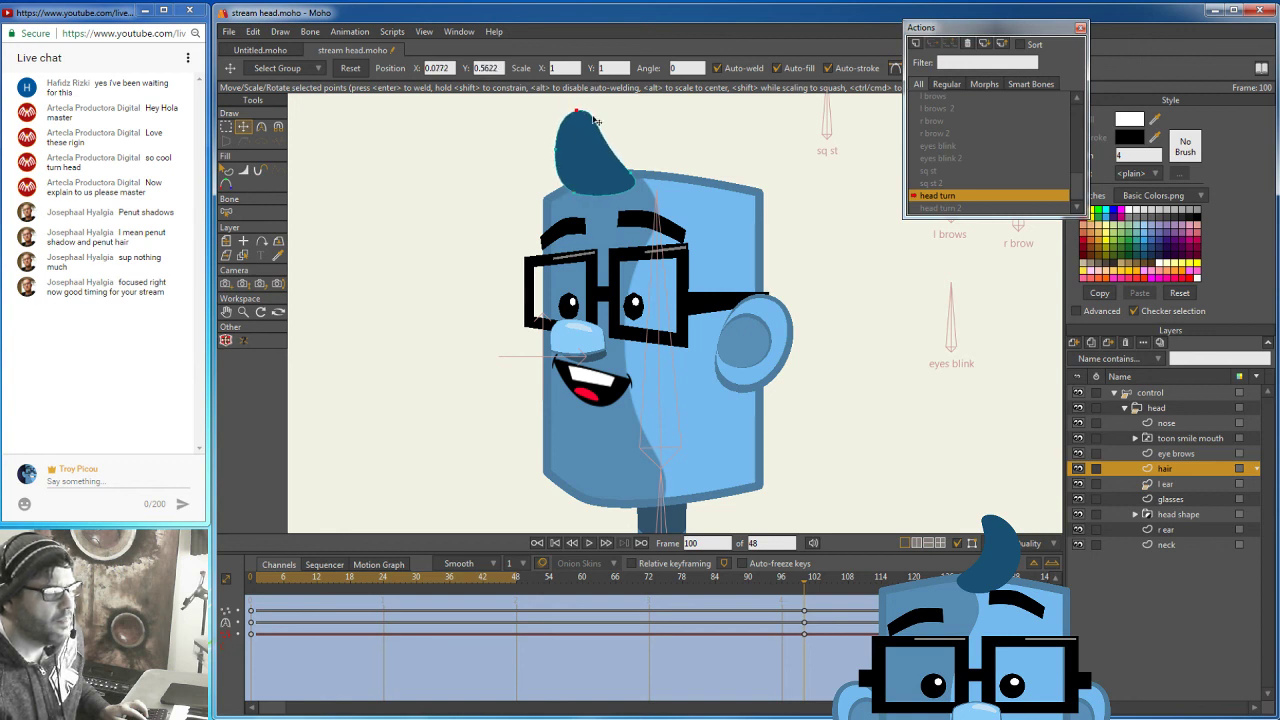
left_click(630, 176)
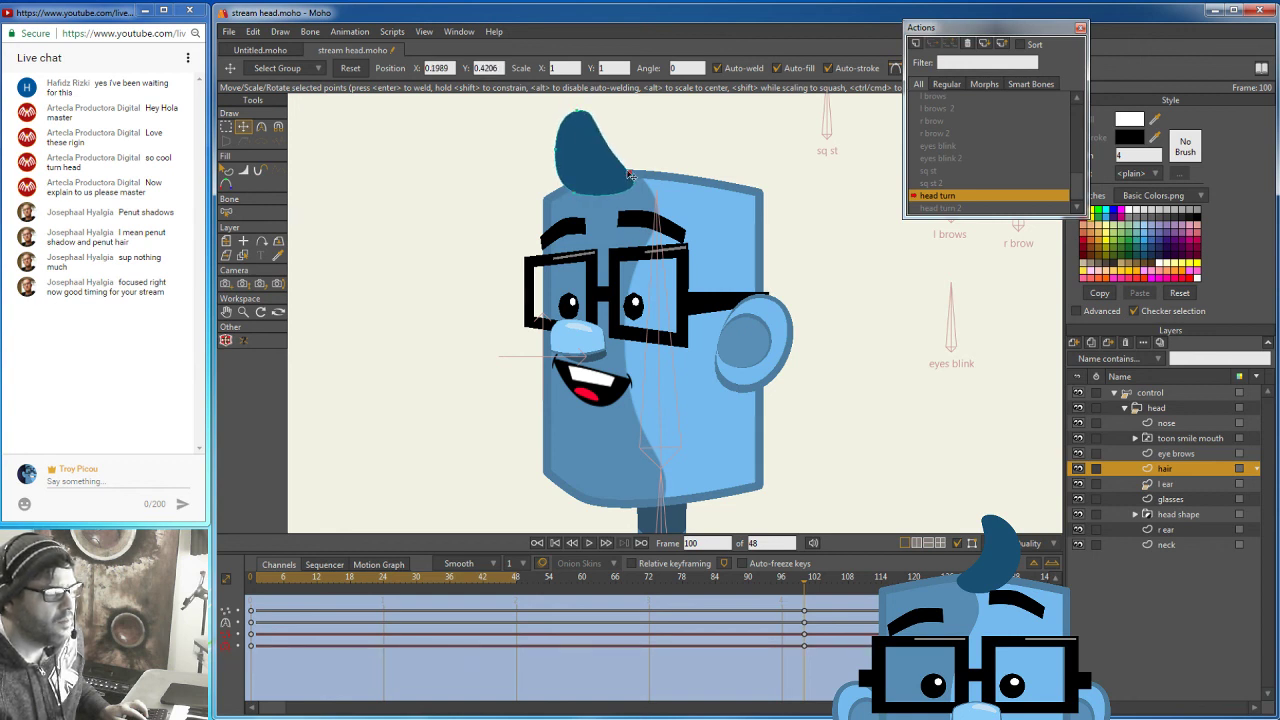
Refine the curvature handles of the hair's rear and front base points at frame 100.
left_click(261, 127)
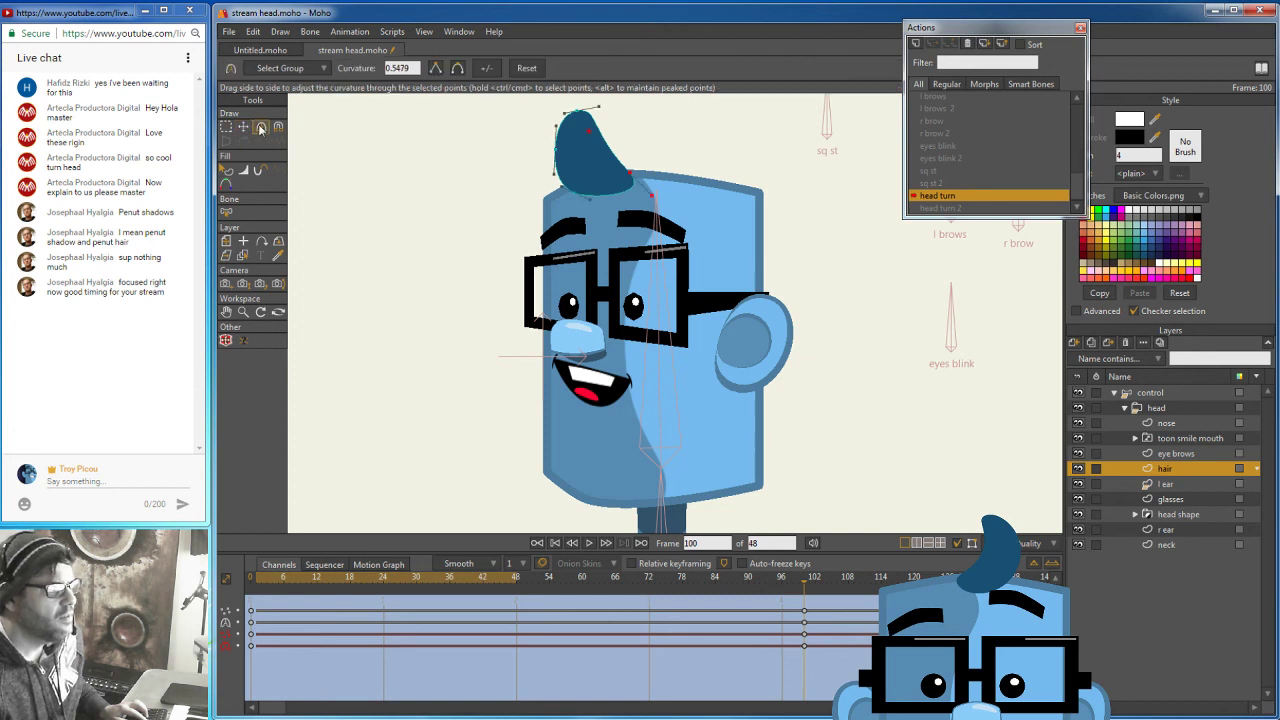
left_click_drag(589, 132, 578, 198)
left_click(558, 151)
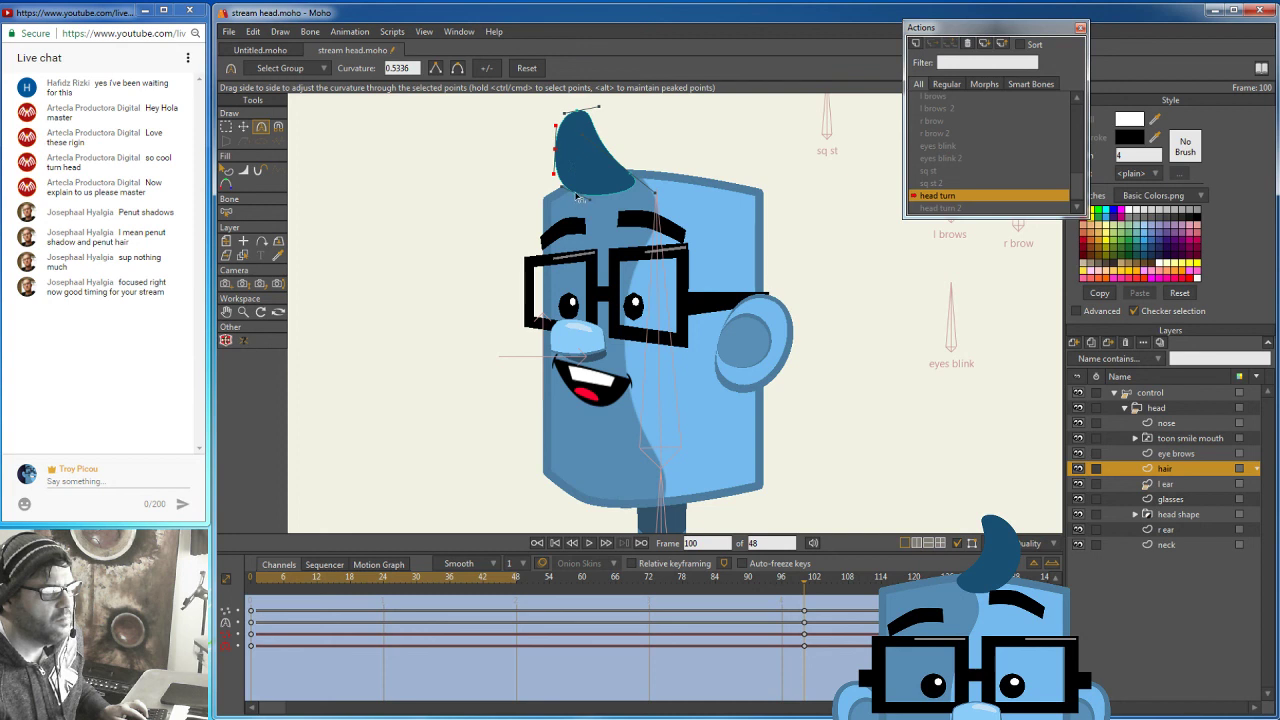
At frame 100, nudge the hair's front base point inward to about X 0.08 and pull the rear point slightly farther back.
key("t")
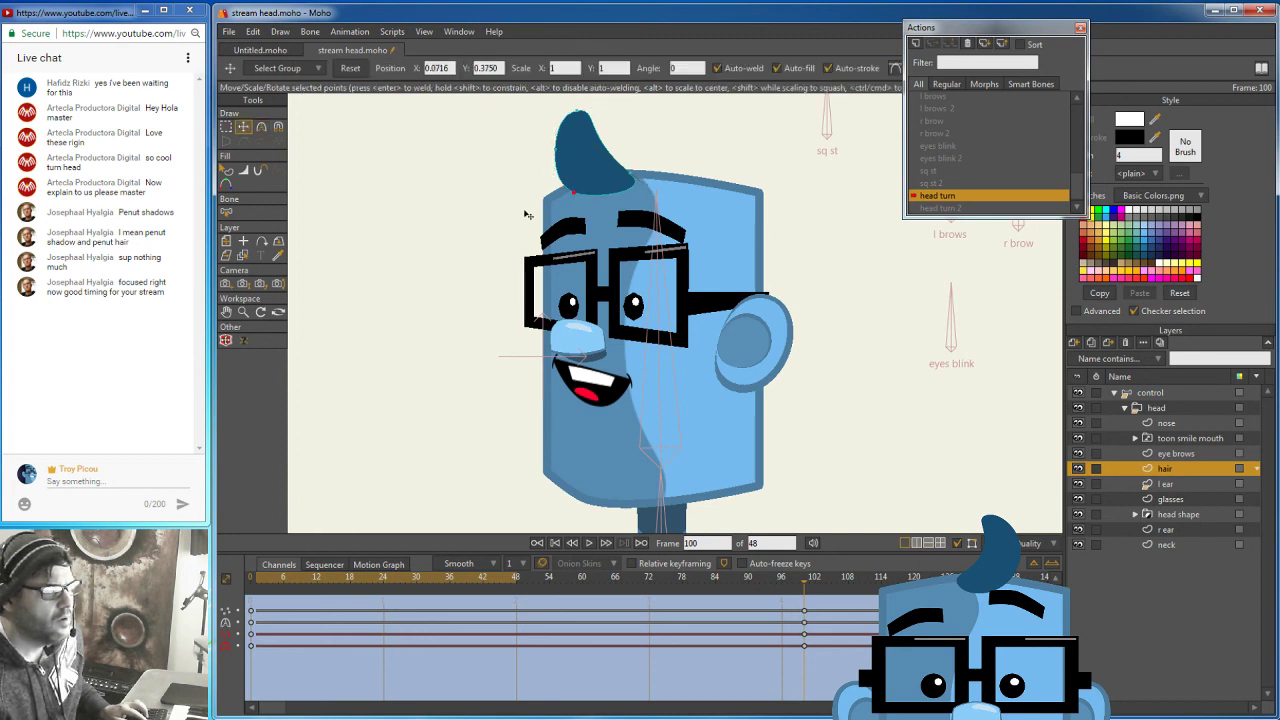
left_click_drag(575, 197, 601, 191)
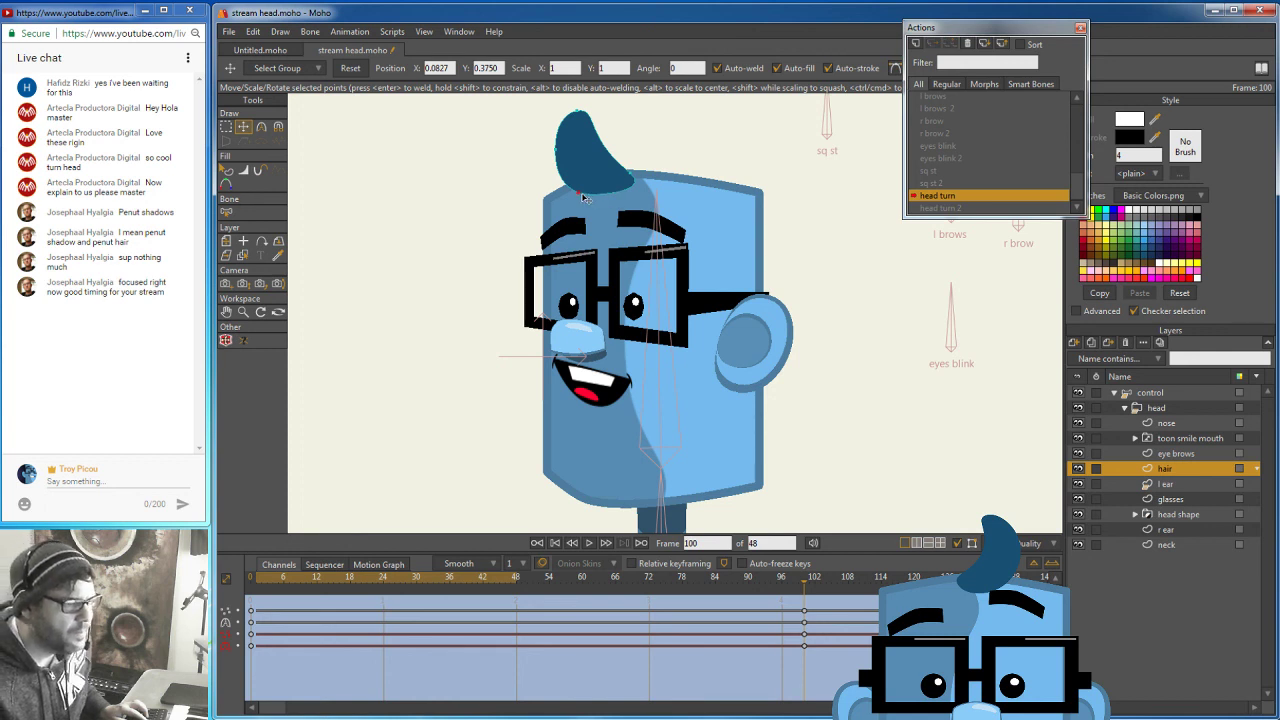
left_click(578, 194)
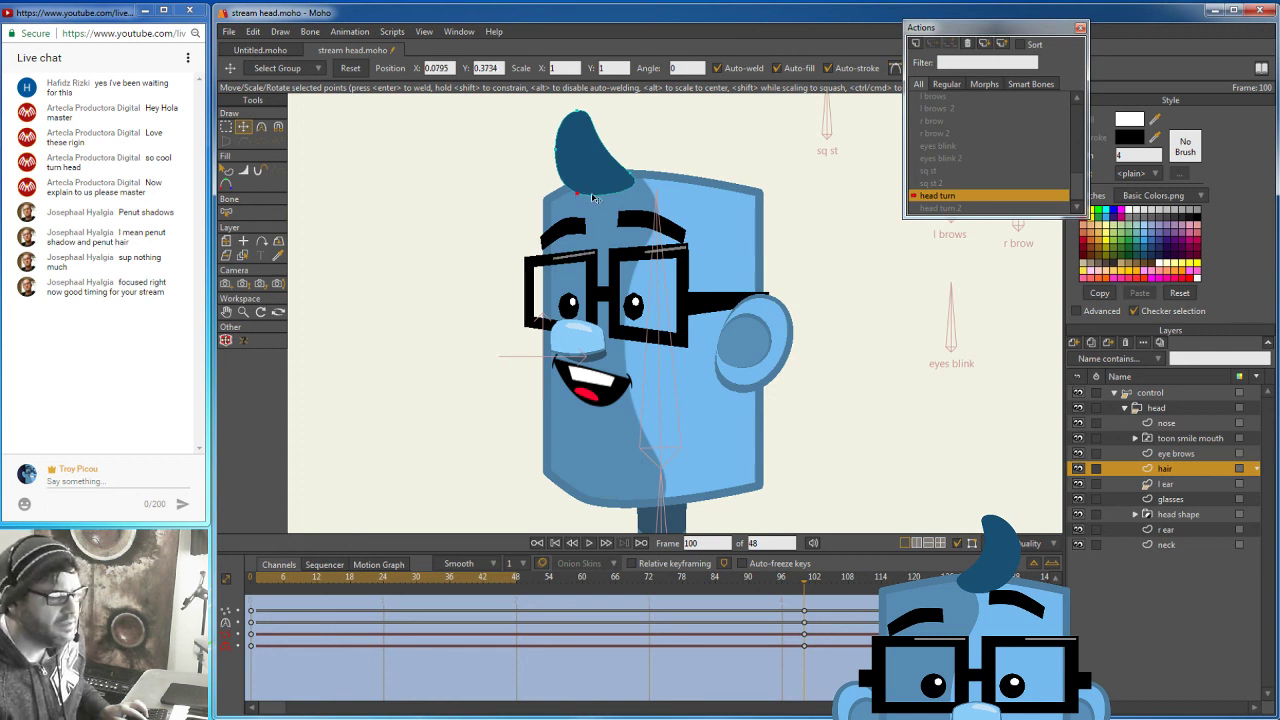
mouse_move(805, 585)
left_mouse_down()
mouse_move(256, 593)
mouse_move(805, 596)
left_mouse_up()
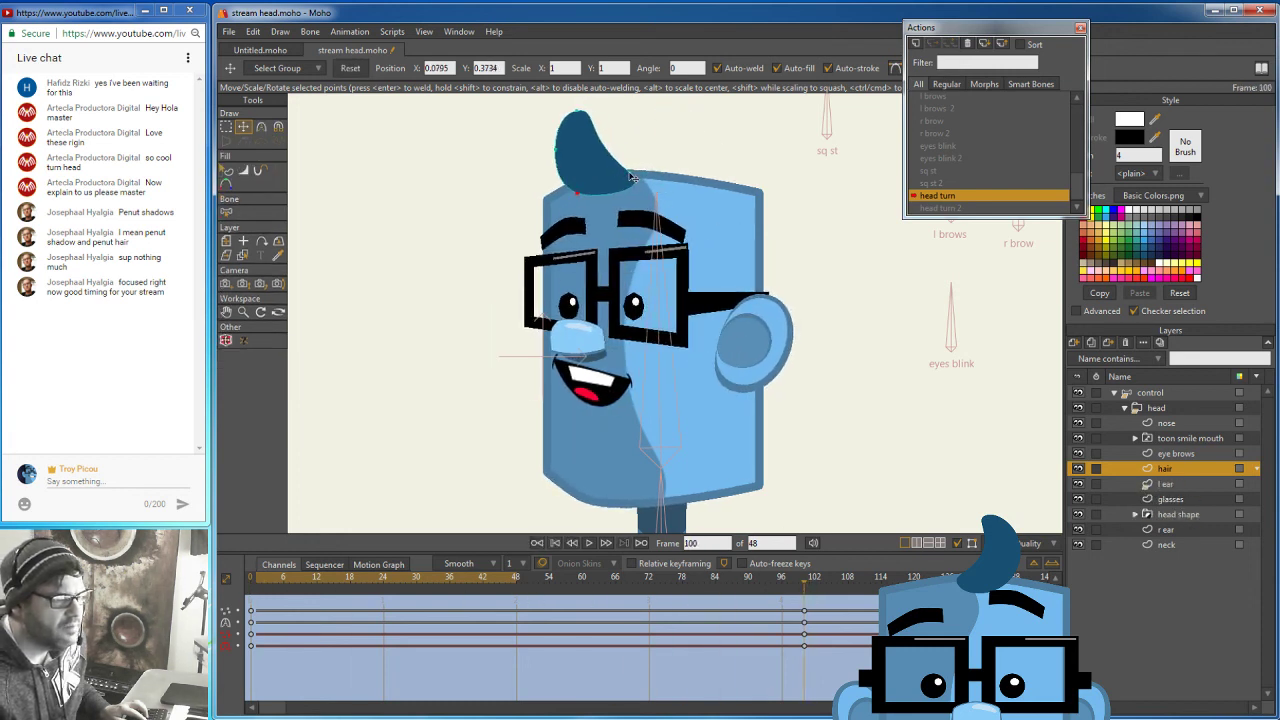
left_click_drag(641, 180, 677, 163)
At frame 60, key an in-between hair shape by moving its front base point inward, and check the turn through frame 100.
left_click_drag(804, 586, 582, 588)
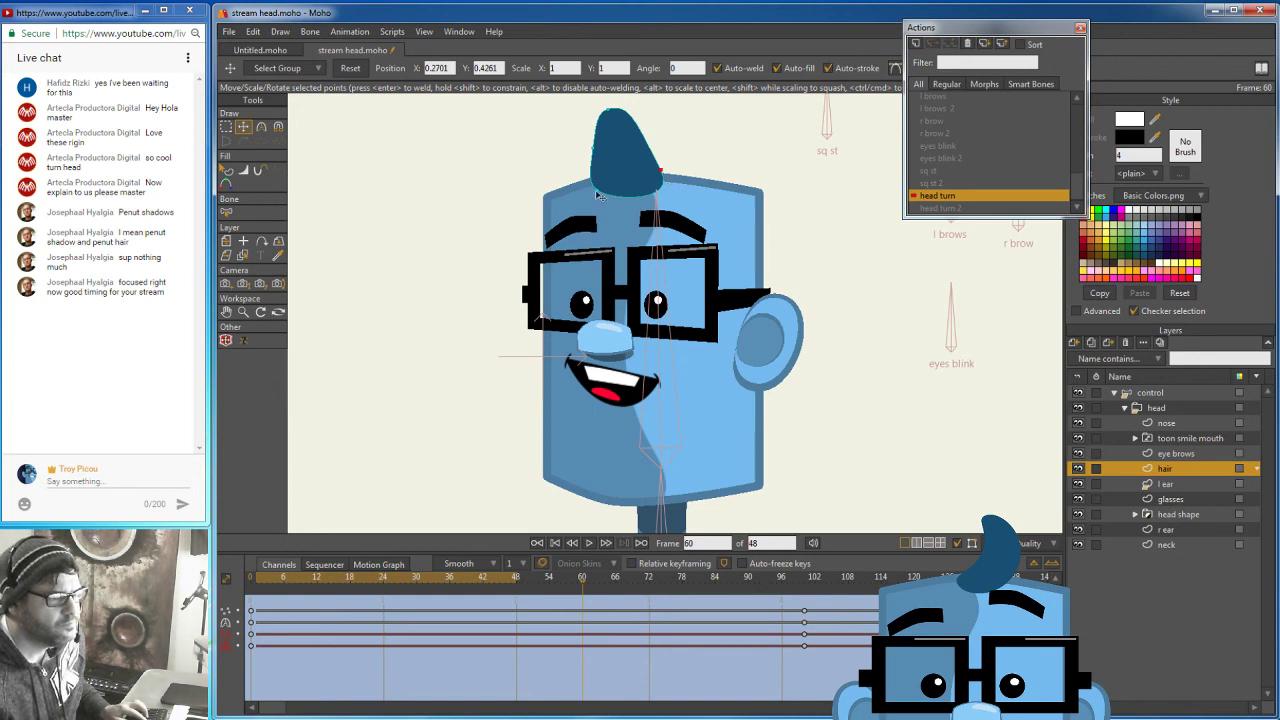
left_click_drag(597, 195, 614, 182)
left_click_drag(584, 588, 260, 597)
left_click_drag(337, 608, 803, 609)
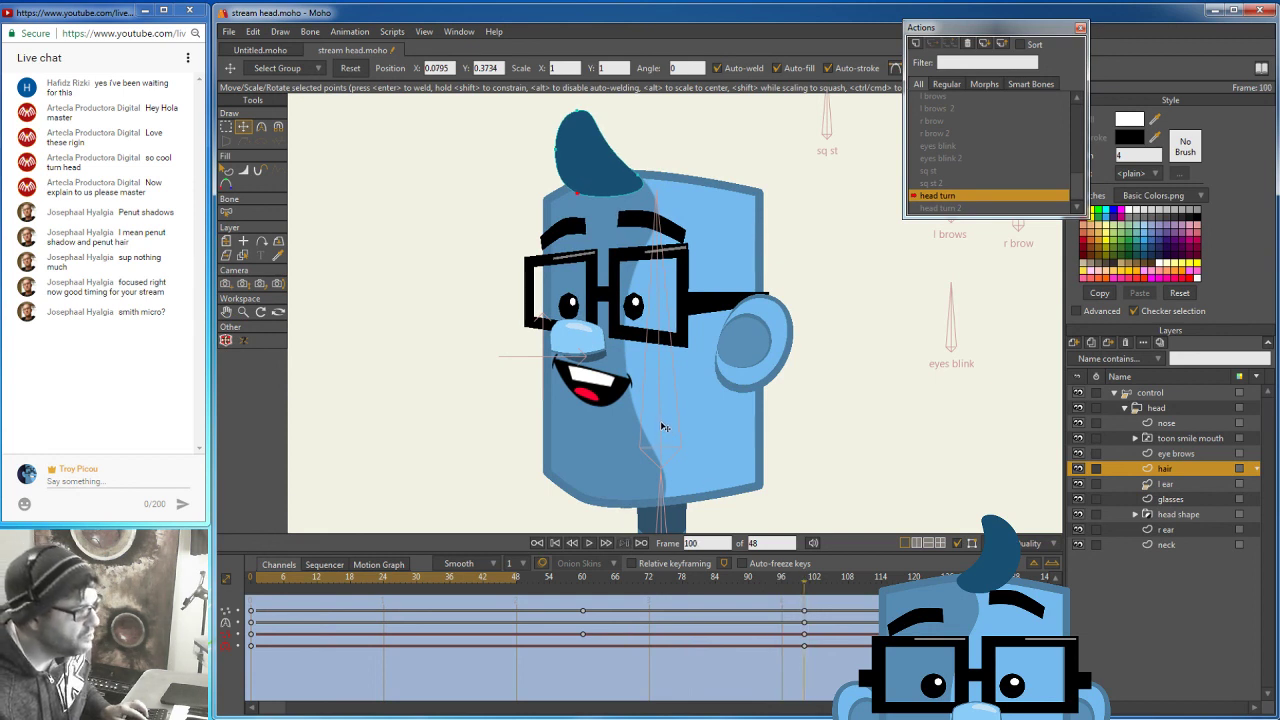
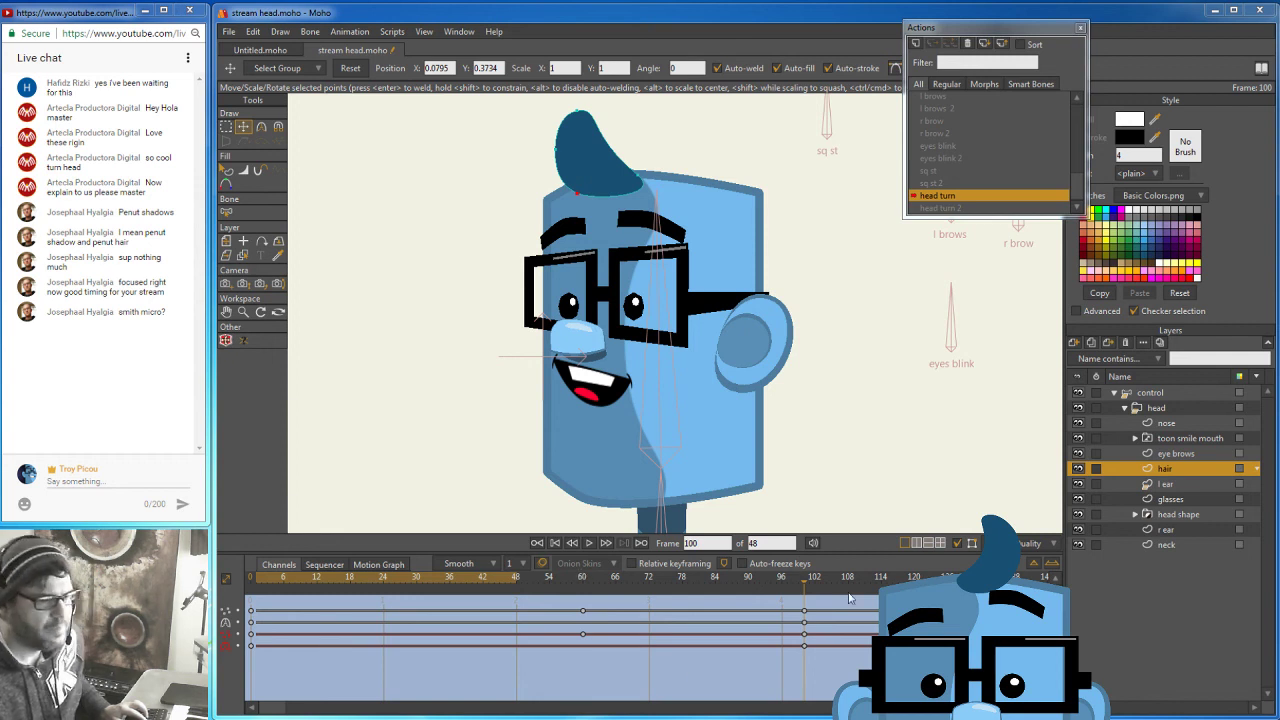
left_click_drag(801, 581, 340, 574)
left_click(803, 580)
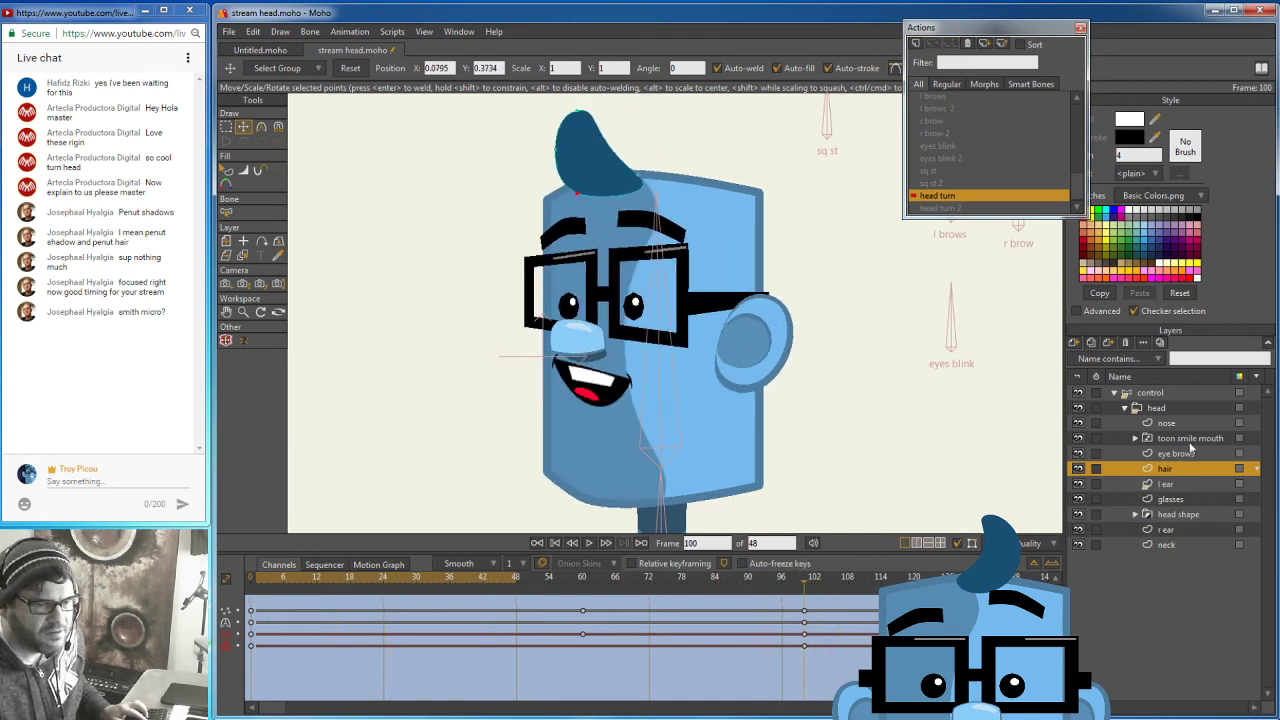
Shift all the nose points toward the front of the face to about X 0.07 at frame 100.
left_click(1182, 425)
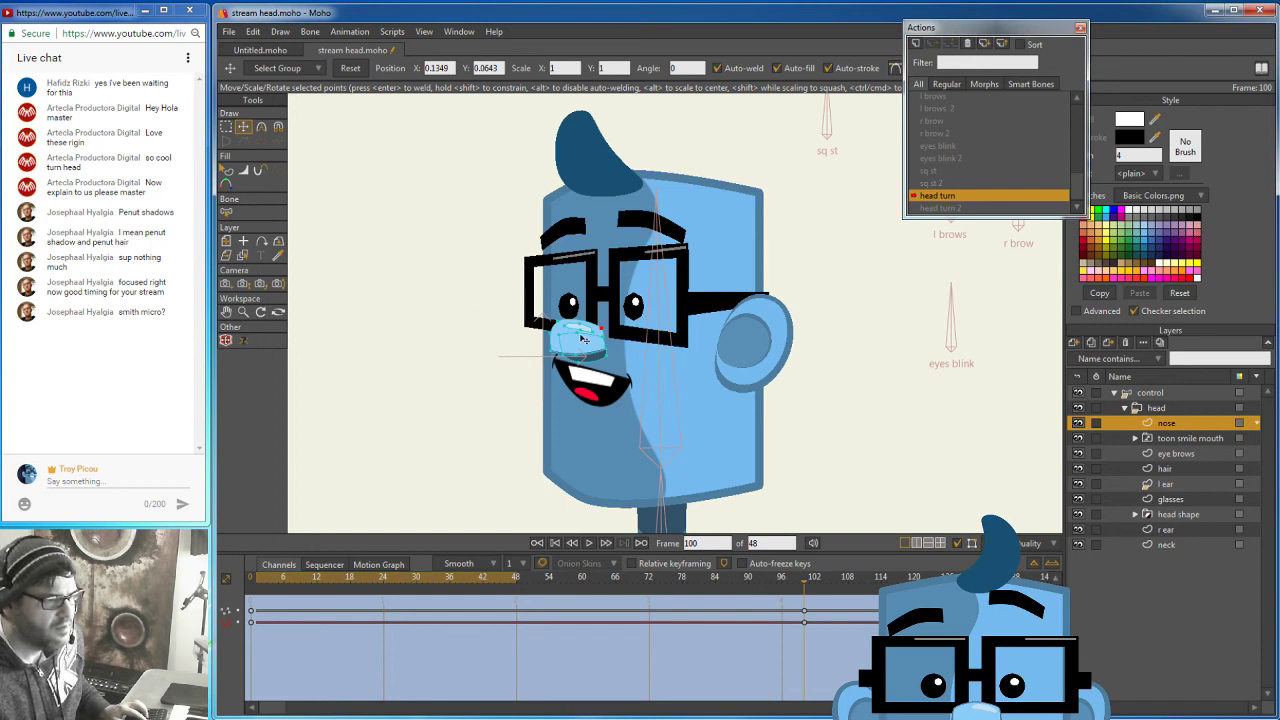
left_click(227, 128)
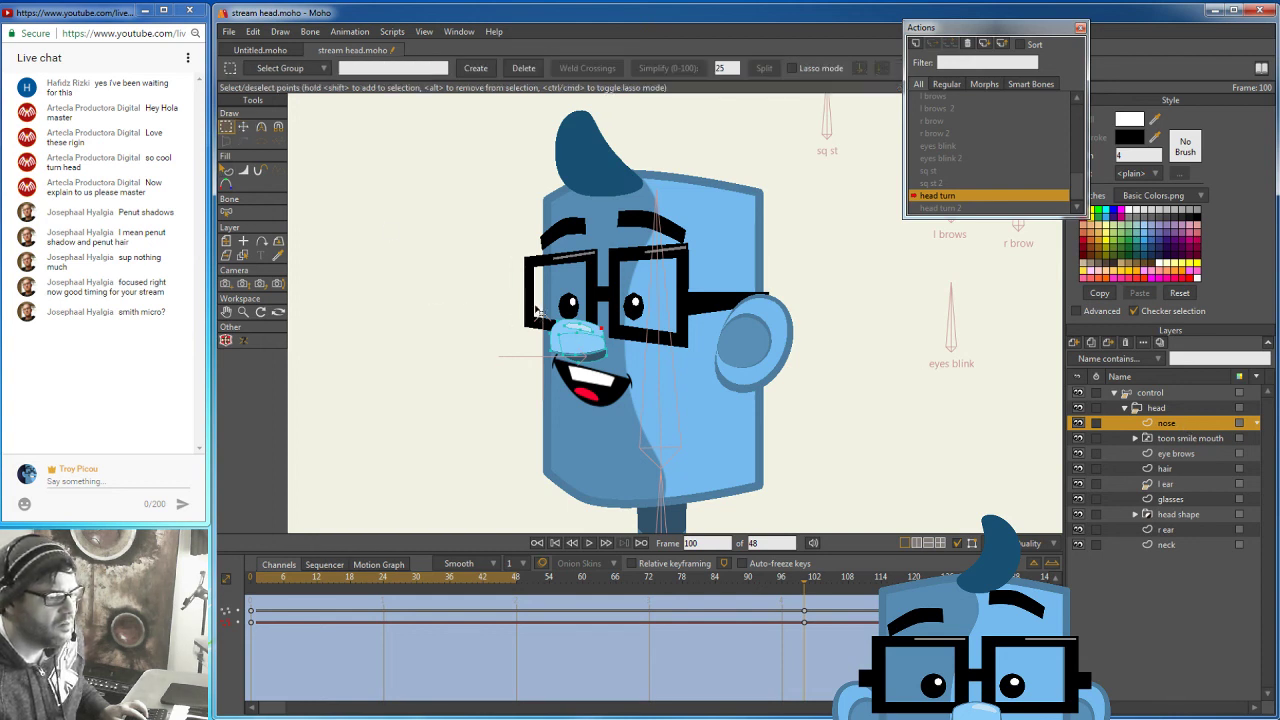
left_click_drag(534, 304, 624, 384)
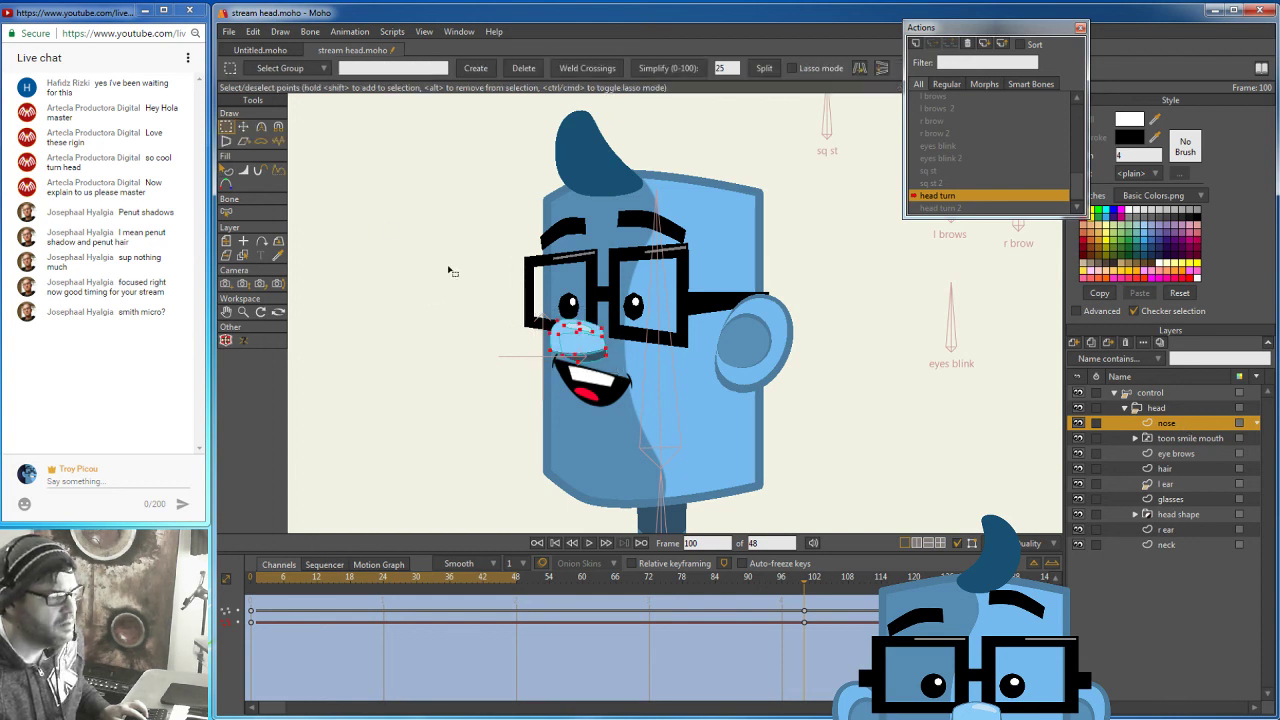
left_click(244, 129)
left_click_drag(593, 344, 583, 342)
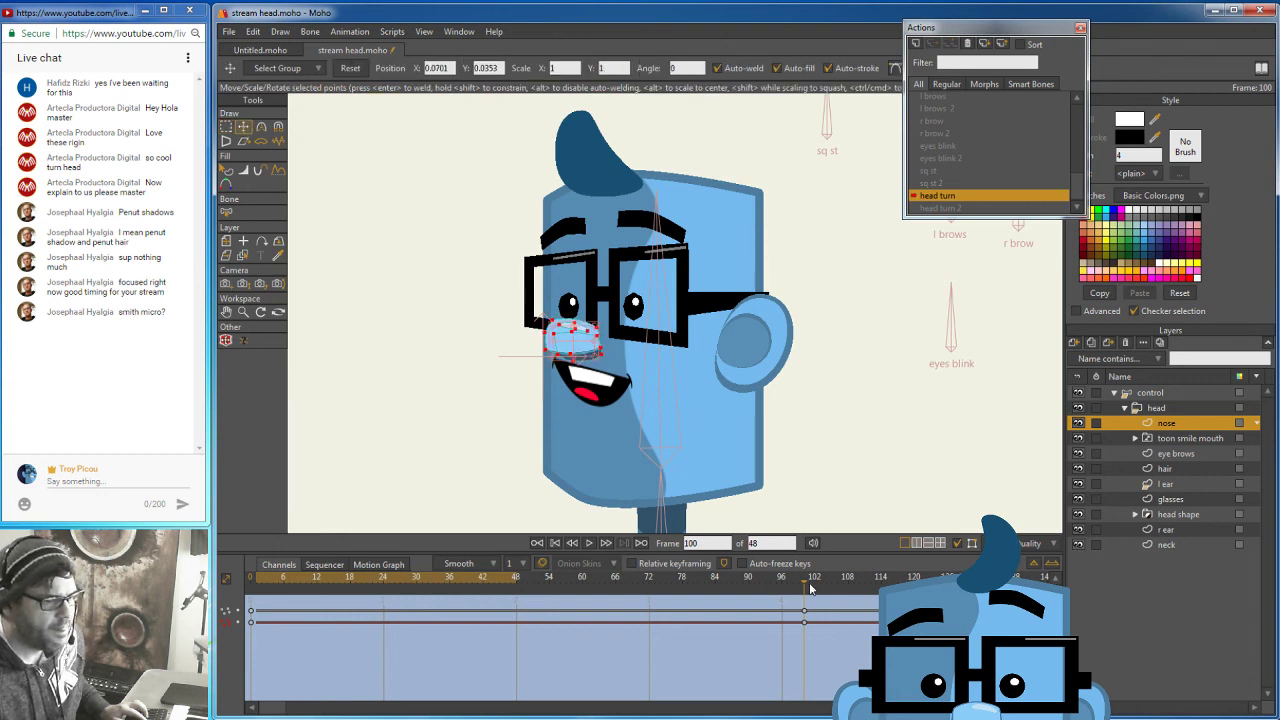
mouse_move(806, 585)
left_mouse_down()
mouse_move(256, 590)
mouse_move(839, 585)
mouse_move(803, 585)
left_mouse_up()
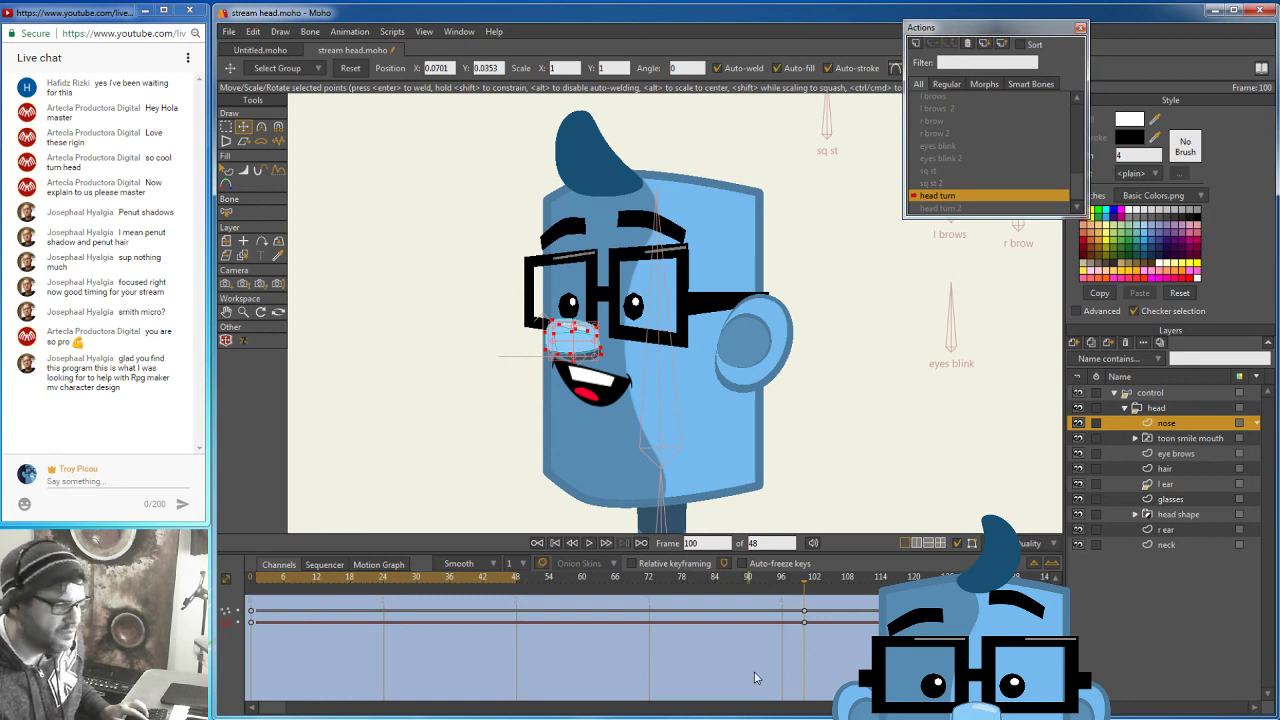
left_click(791, 588)
left_click_drag(791, 588, 806, 615)
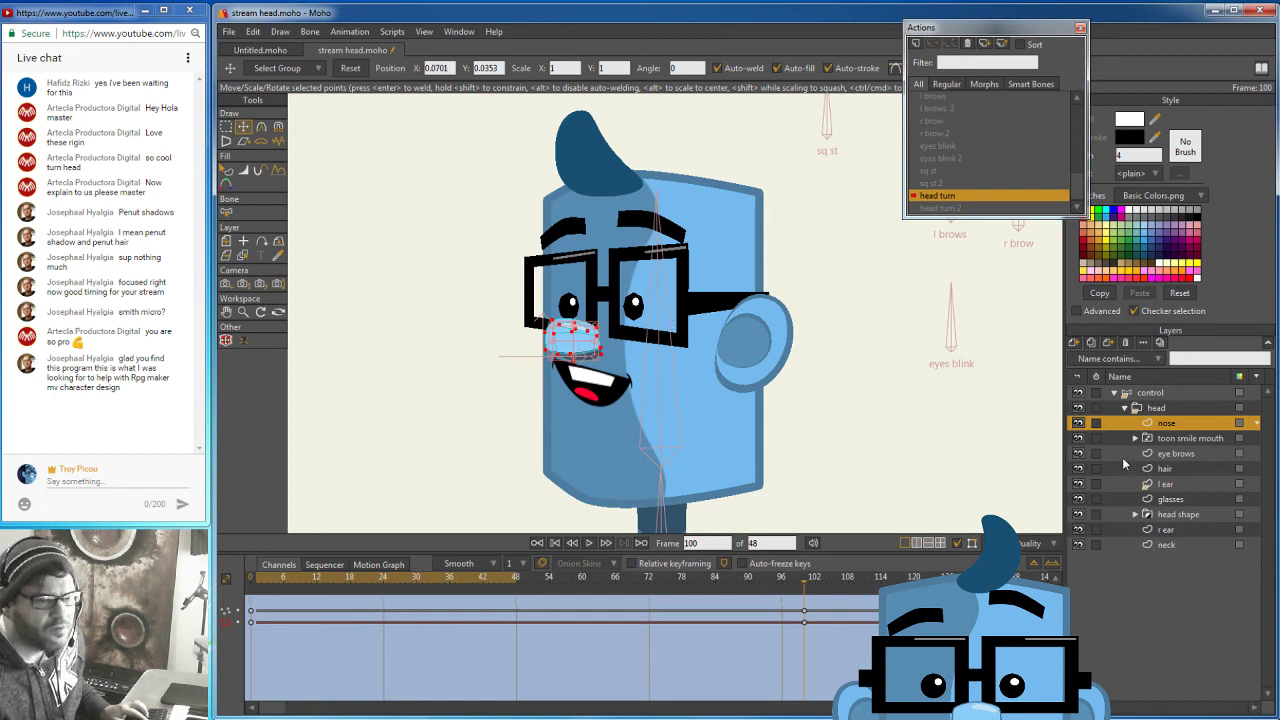
At frame 100, move the glasses' bridge and inner frame edges toward the front of the face to about X 0.11.
left_click(1176, 499)
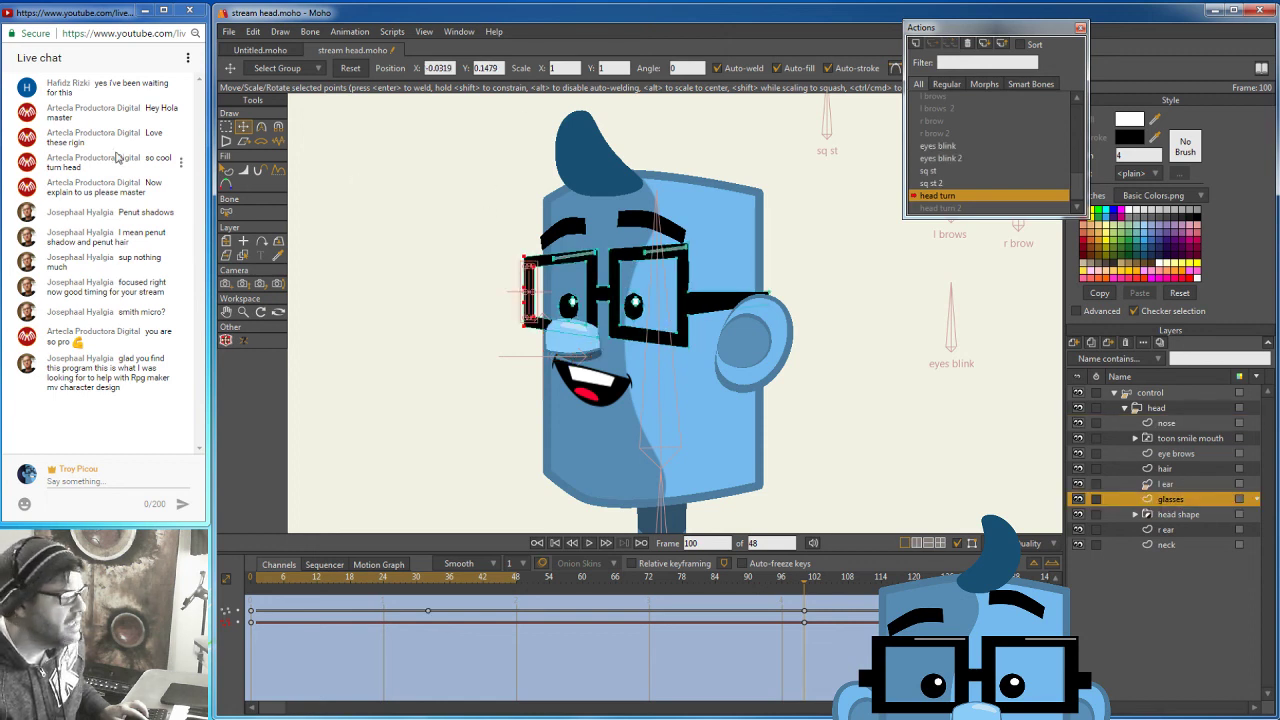
left_click(227, 127)
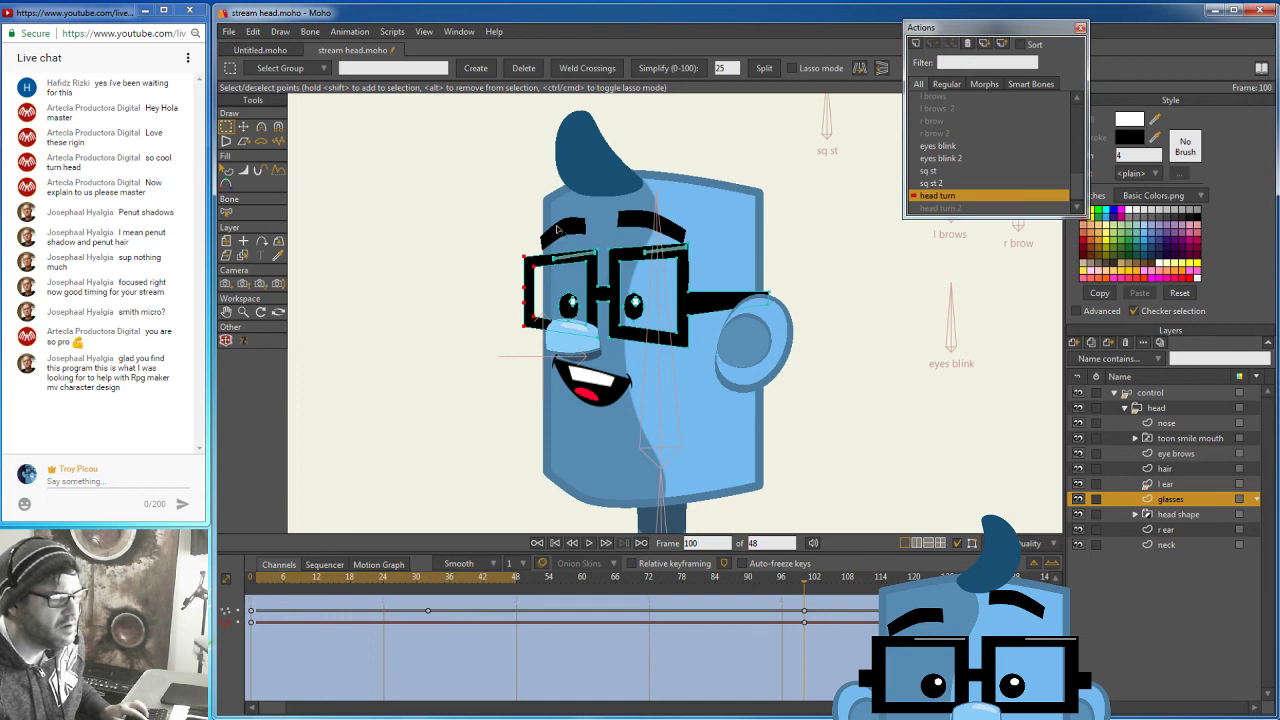
left_click_drag(573, 222, 622, 346)
left_click(613, 316)
key("ctrl+a")
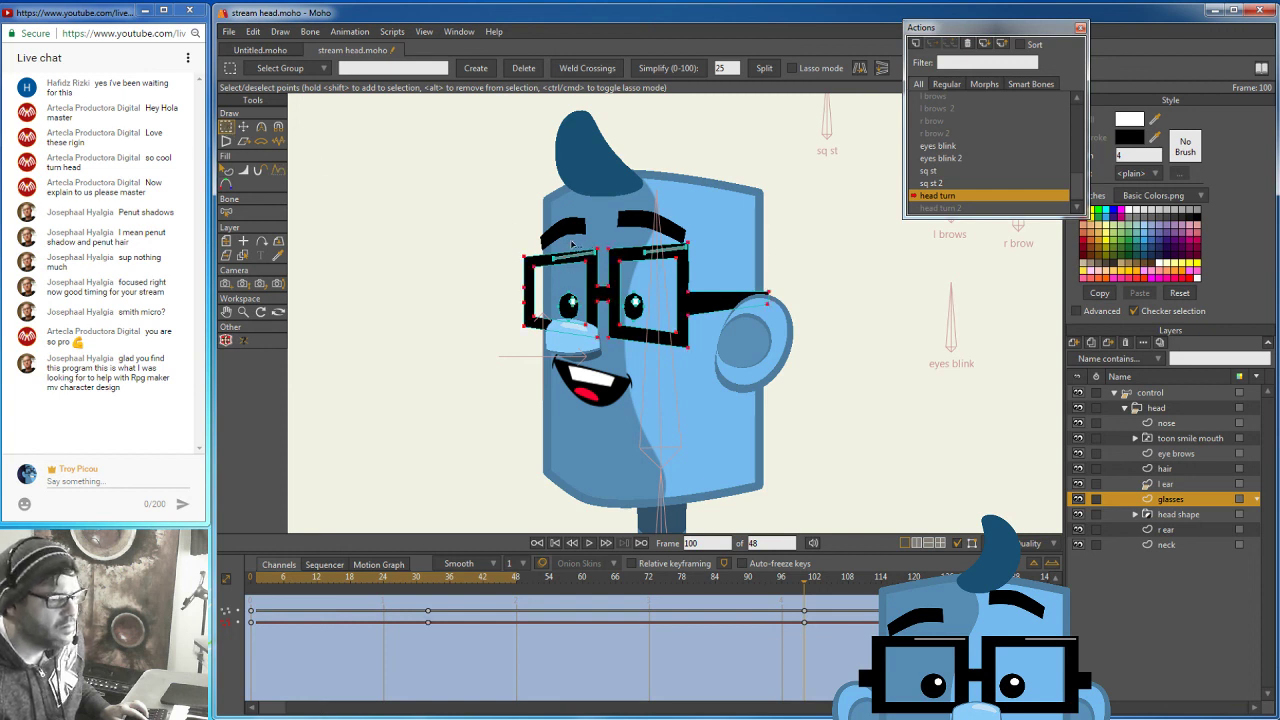
left_click_drag(577, 240, 625, 361)
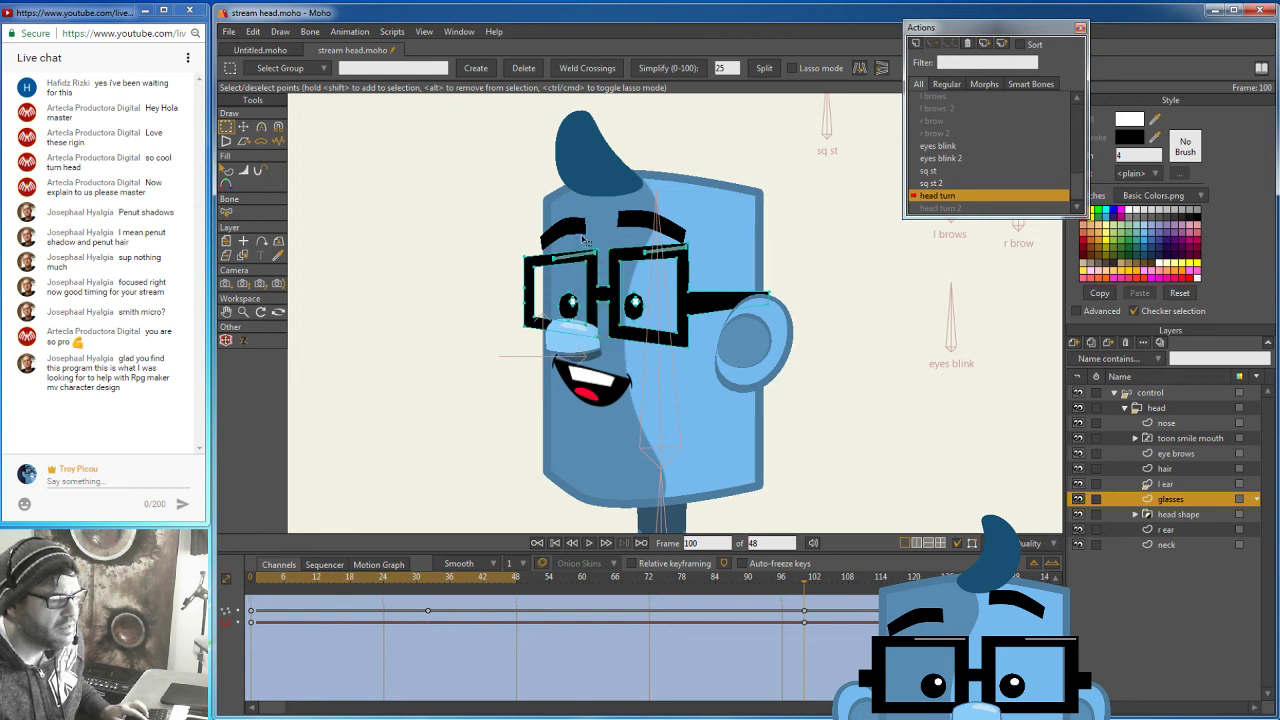
left_click_drag(590, 315, 620, 349)
left_click(244, 127)
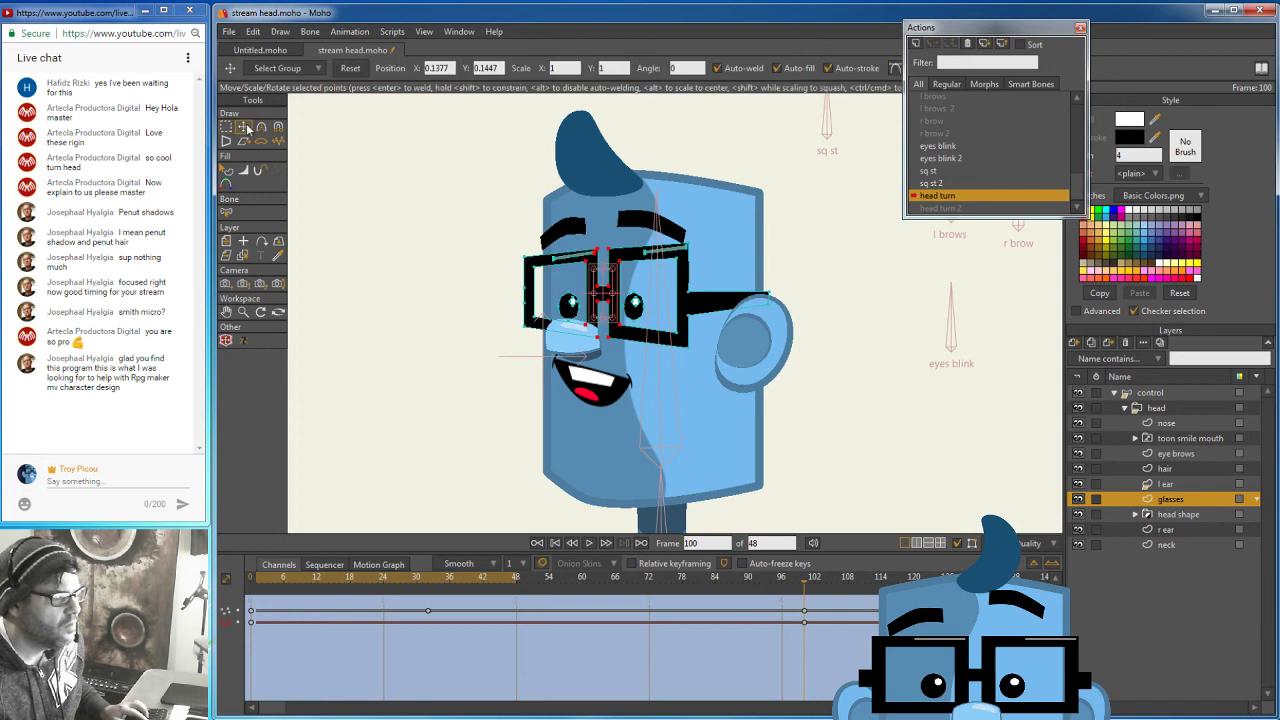
left_click_drag(612, 300, 591, 299)
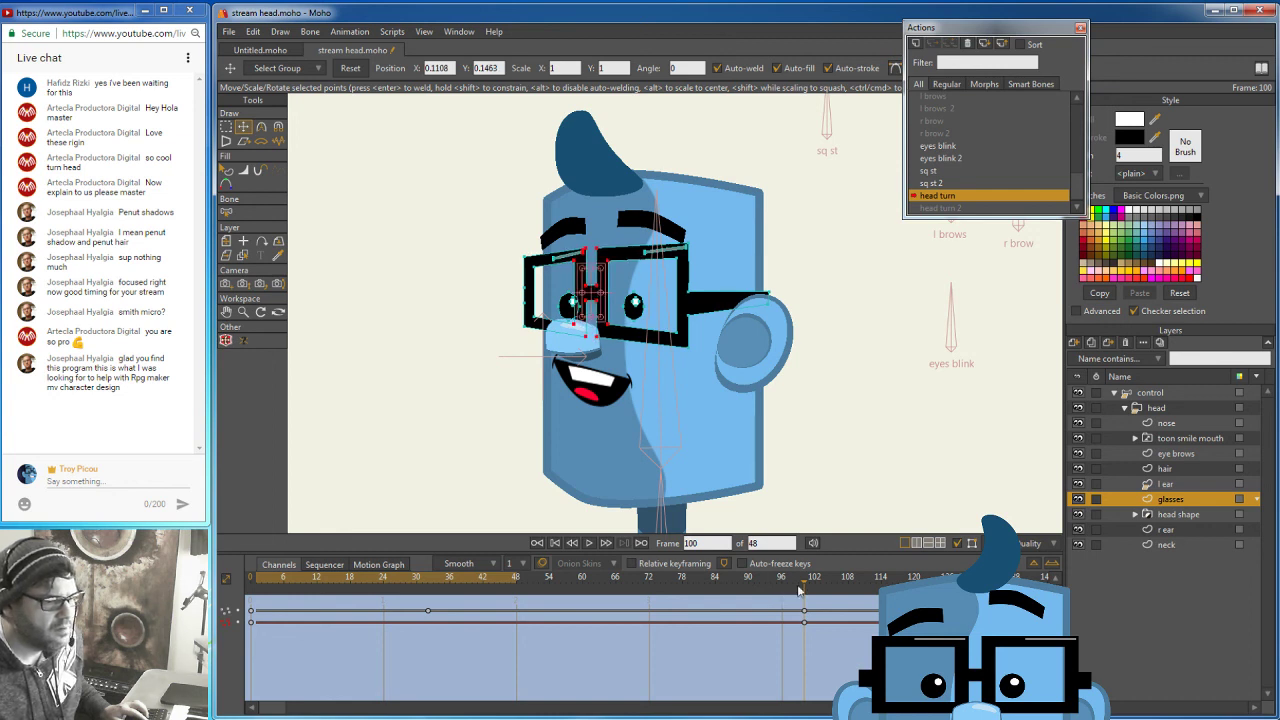
mouse_move(805, 584)
left_mouse_down()
mouse_move(346, 586)
mouse_move(474, 602)
mouse_move(833, 585)
mouse_move(257, 584)
mouse_move(814, 583)
mouse_move(336, 586)
mouse_move(808, 590)
mouse_move(390, 584)
mouse_move(263, 567)
mouse_move(330, 580)
mouse_move(798, 582)
left_mouse_up()
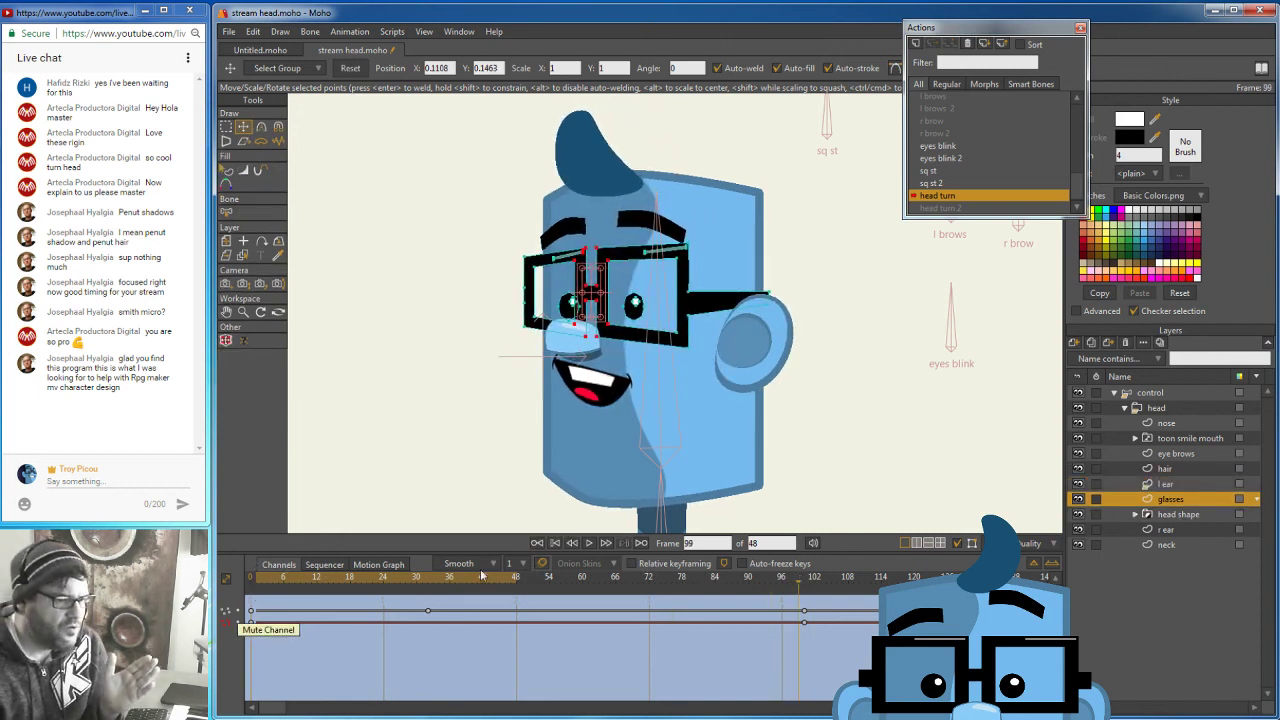
left_click(805, 581)
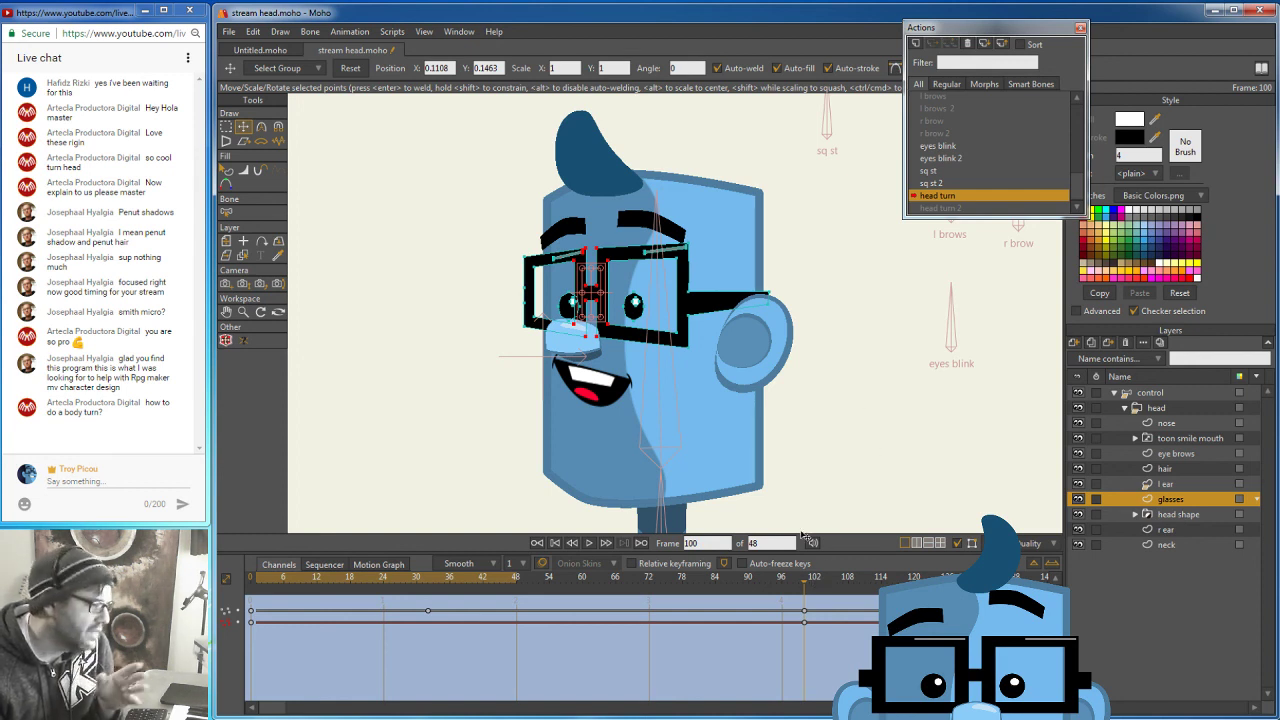
Scrub the head turn action between frames 0 and 101 to examine the transition with the whole head in view.
left_click_drag(810, 579, 361, 592)
left_click_drag(412, 590, 427, 582)
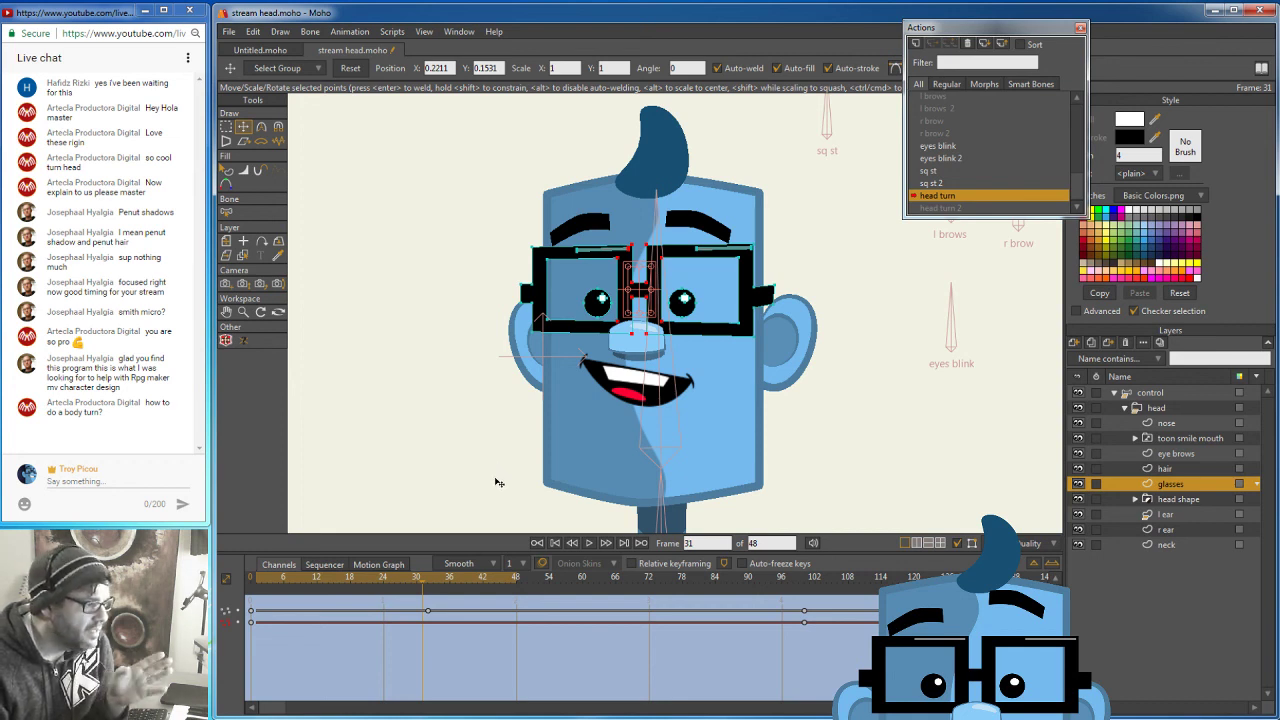
left_click_drag(441, 588, 808, 590)
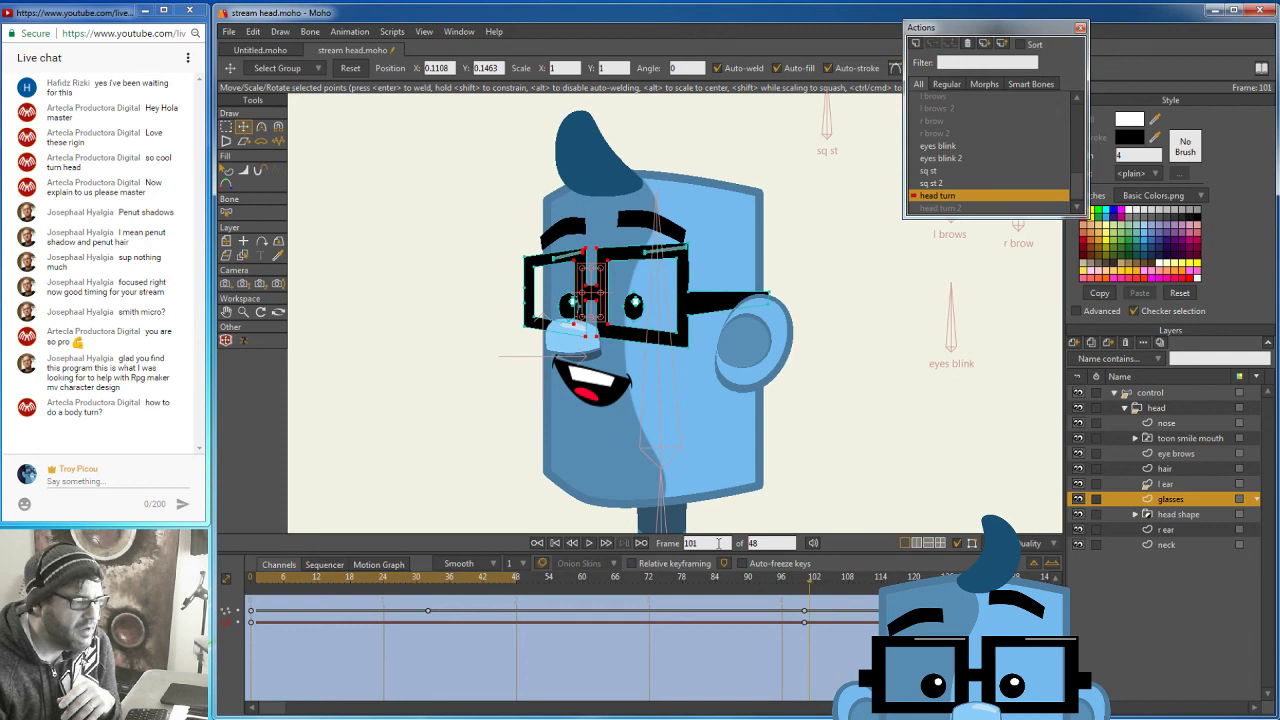
left_click_drag(510, 385, 303, 221)
key("t")
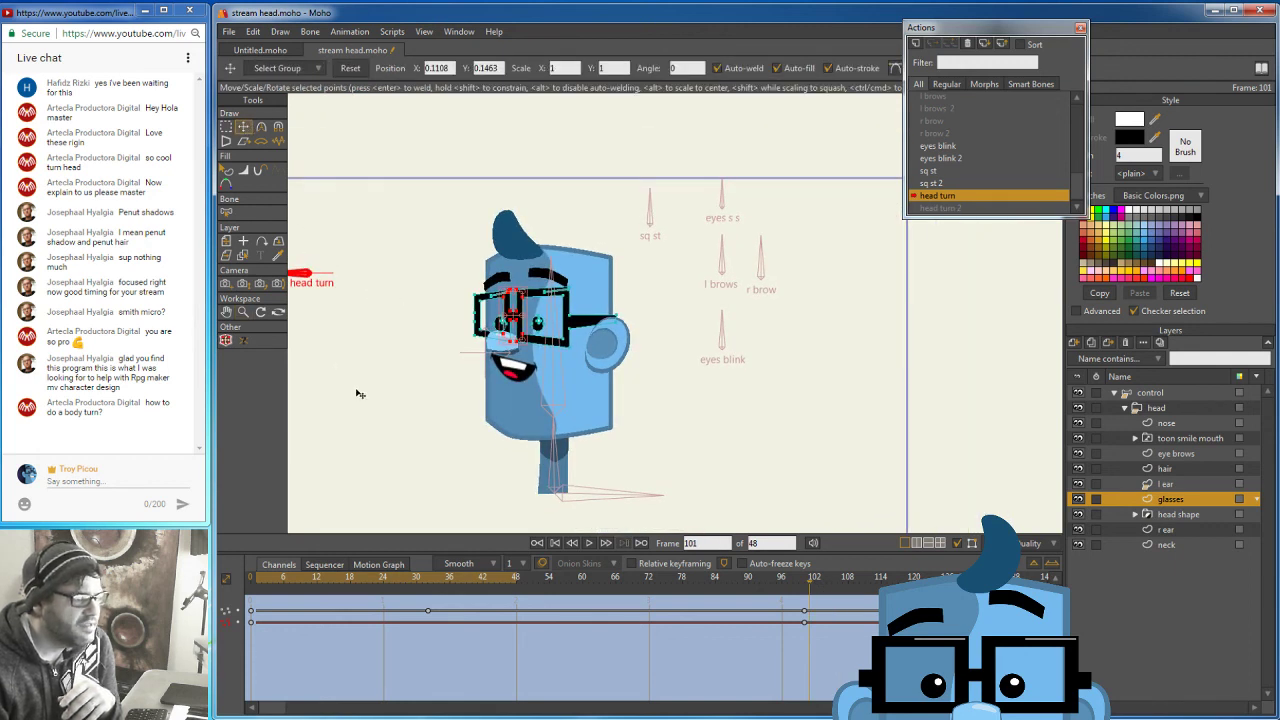
left_click_drag(812, 588, 251, 582)
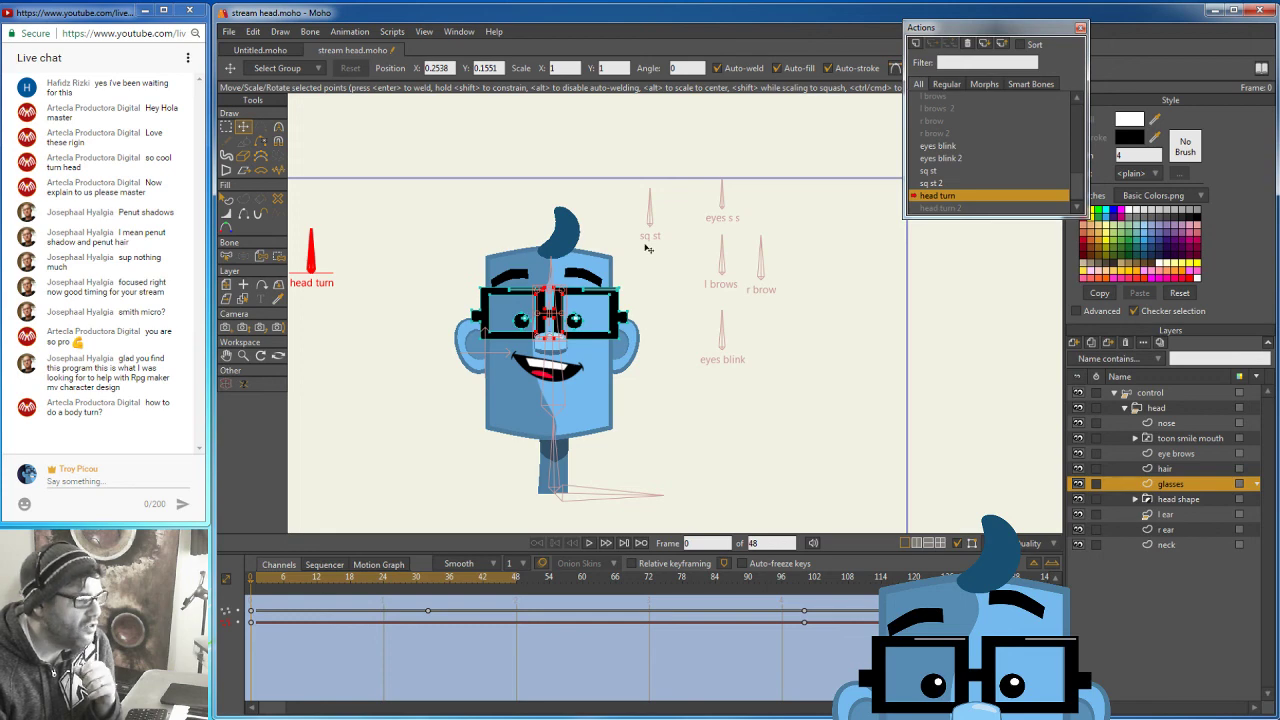
Select the control layer and bring the Mainline entry of the actions list into view.
left_click(1177, 396)
double_click(1174, 394)
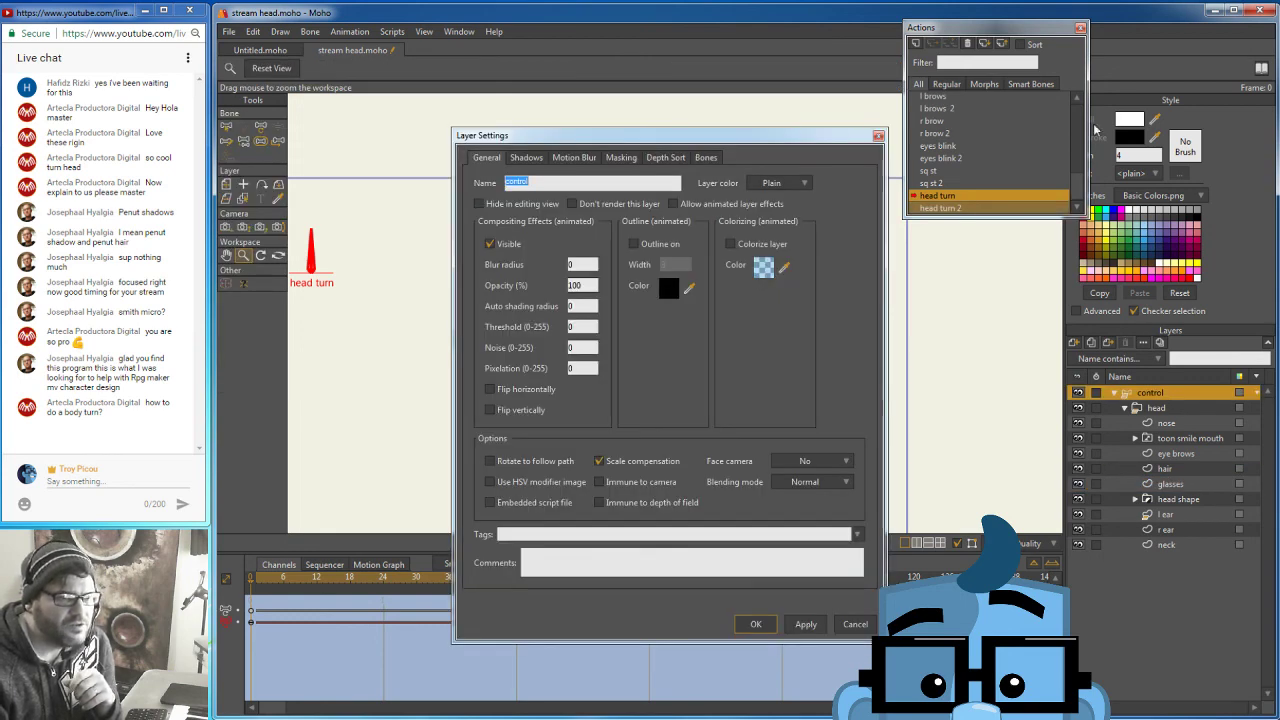
left_click(855, 626)
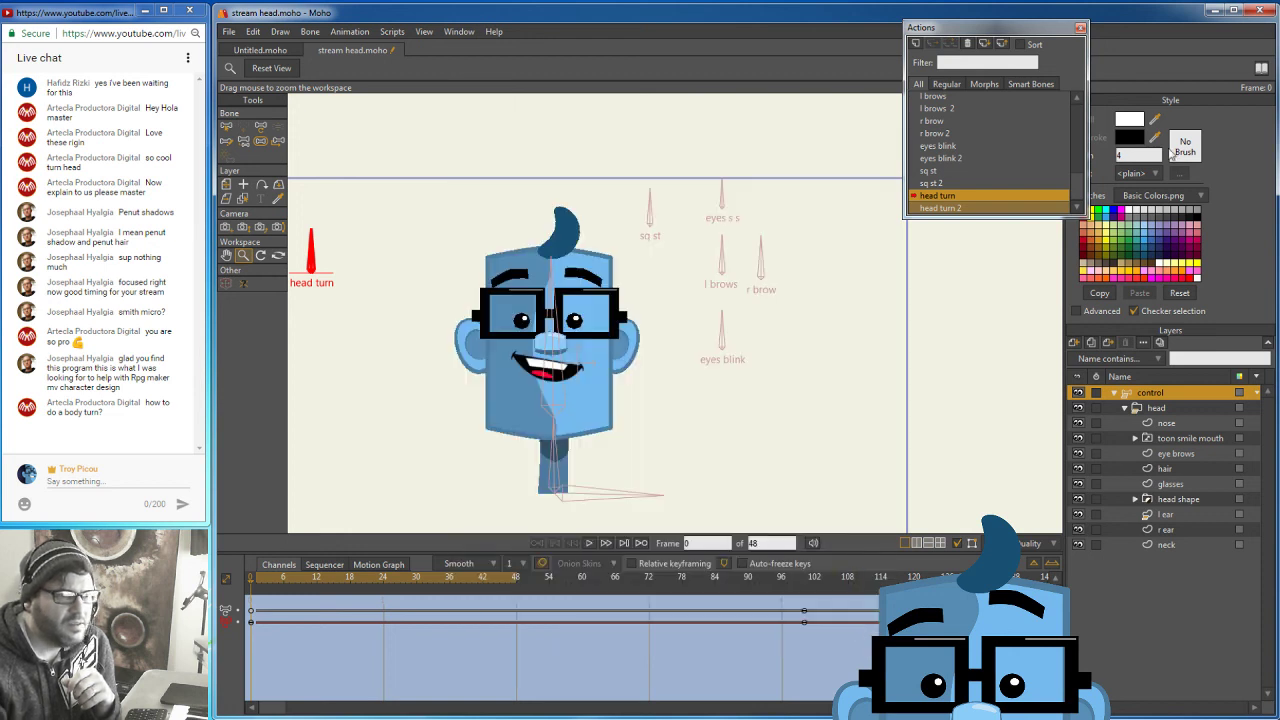
scroll(1080, 182, "up", 5)
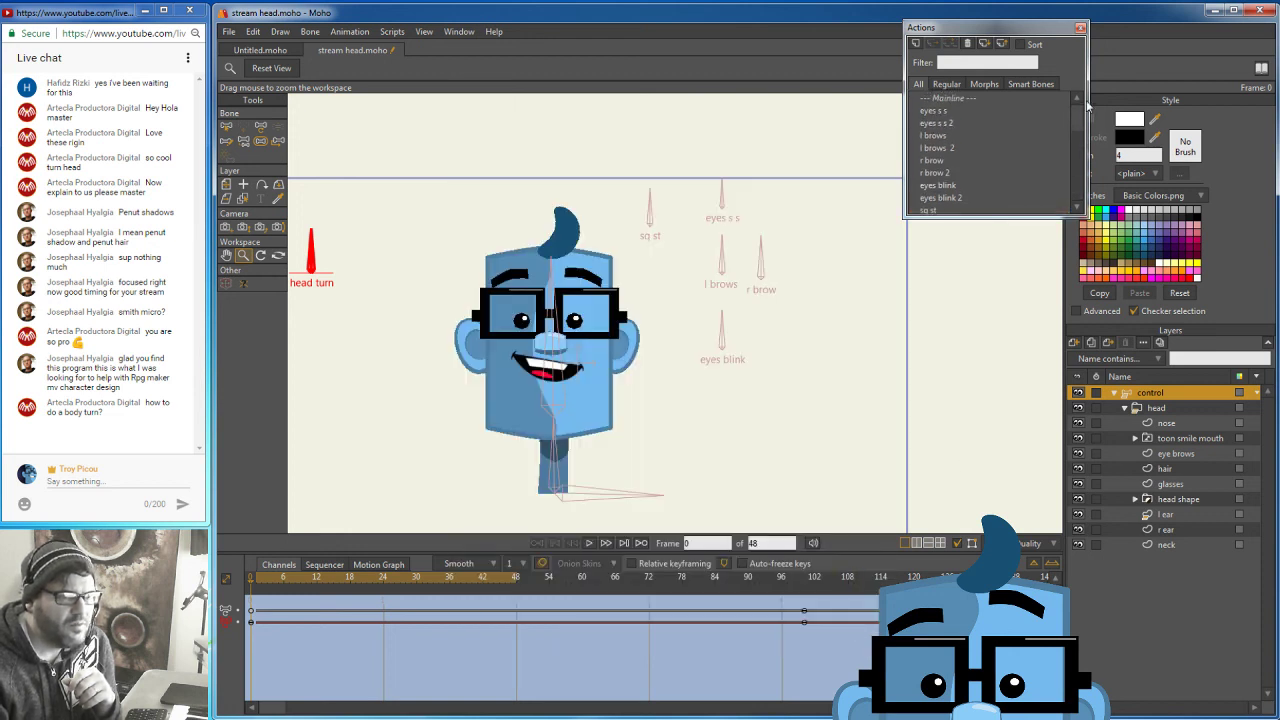
Switch to the Mainline action and turn the head sideways at frame 1 with the head turn bone.
left_click(966, 99)
double_click(969, 98)
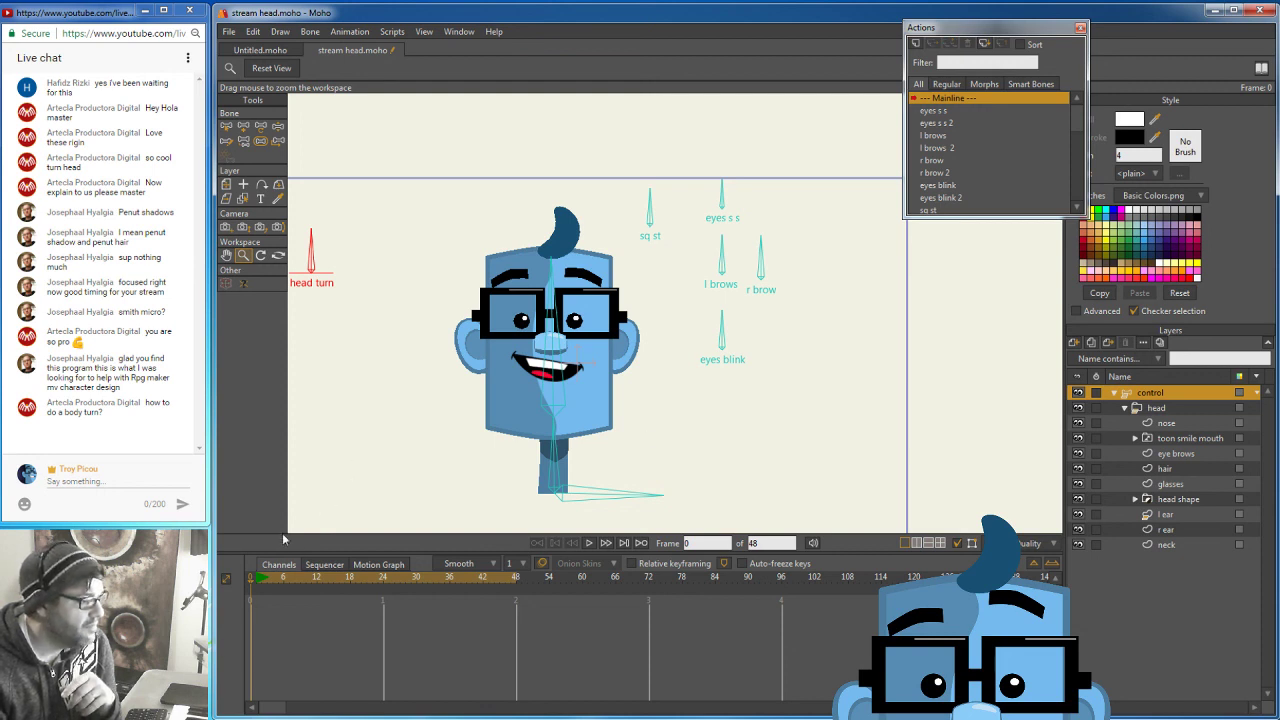
left_click(259, 583)
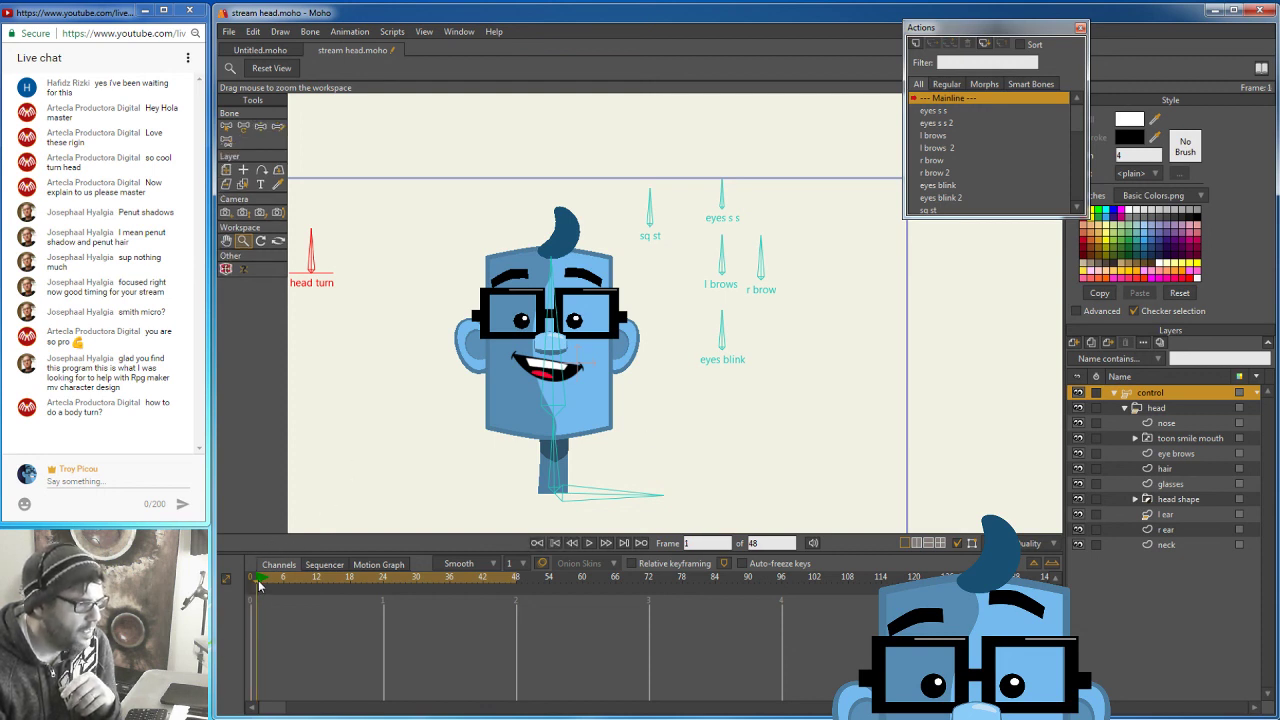
left_click(260, 128)
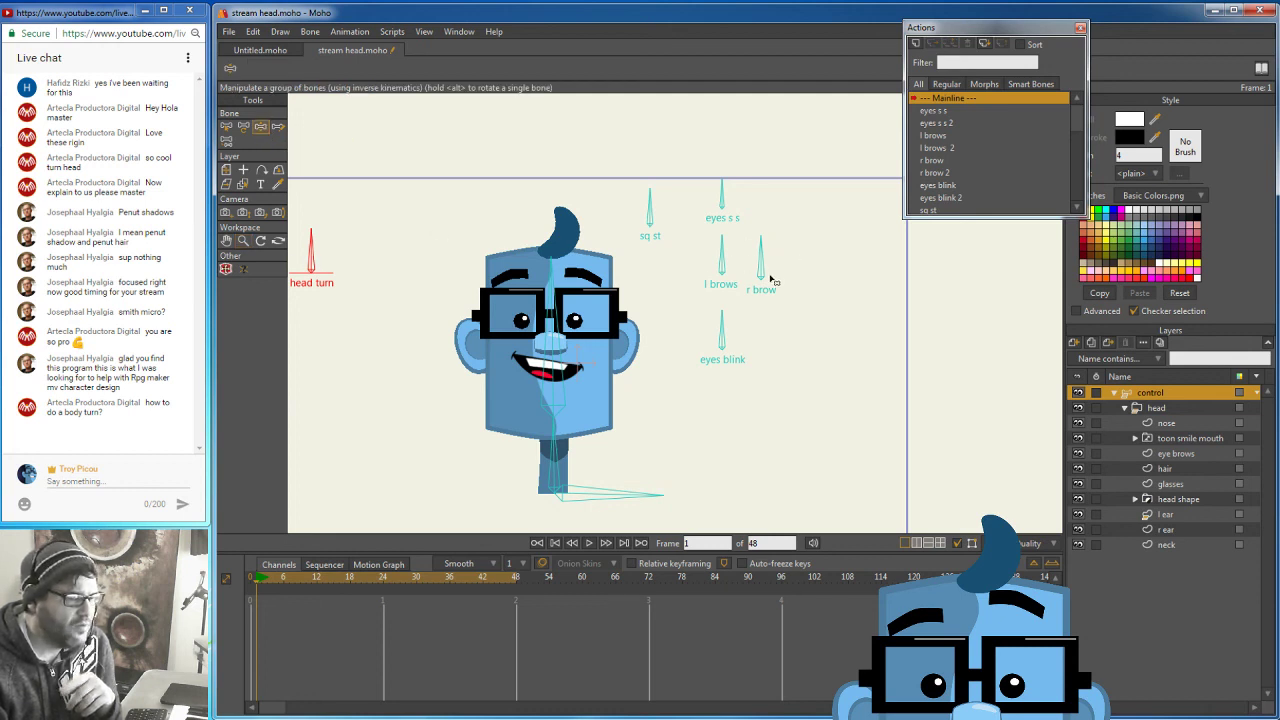
left_click_drag(724, 330, 716, 322)
left_click_drag(321, 249, 284, 289)
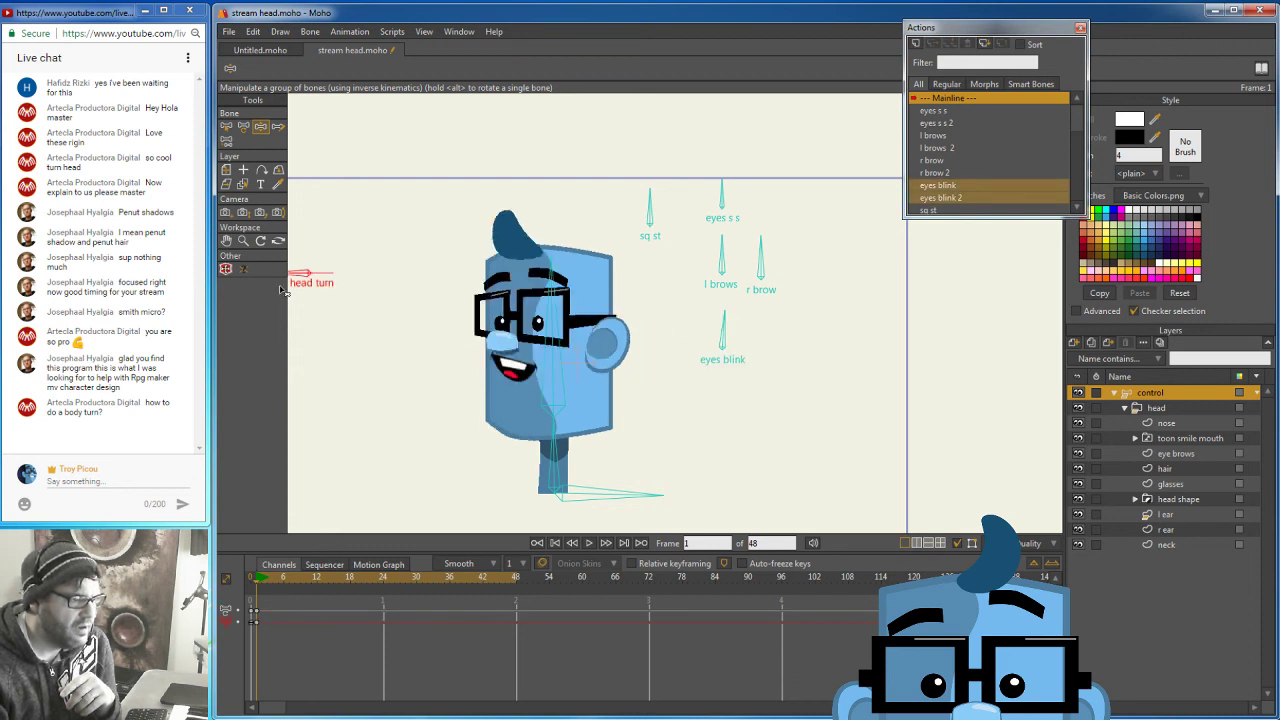
Pose the r brow, sq st and eyes s s control bones at frame 1, tilting the eyes s s bone towards the face.
mouse_move(729, 331)
left_mouse_down()
mouse_move(672, 393)
mouse_move(722, 320)
left_mouse_up()
left_click_drag(762, 266, 725, 246)
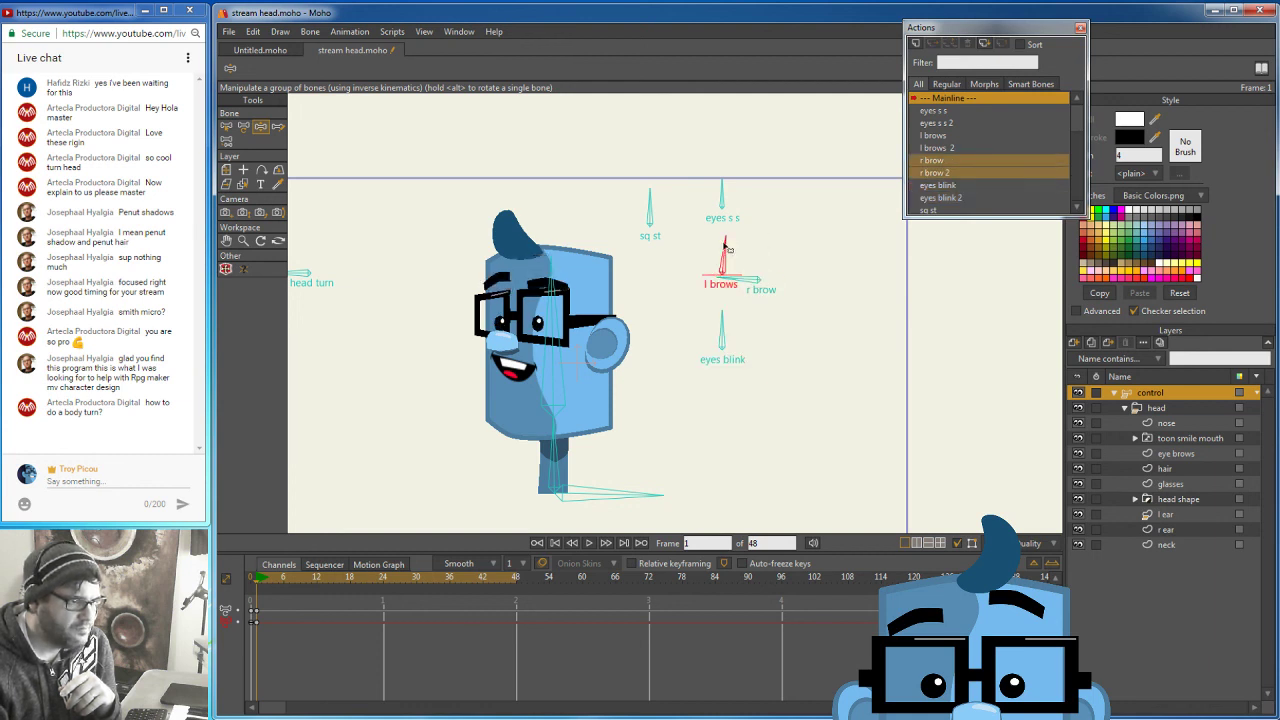
left_click_drag(650, 196, 675, 218)
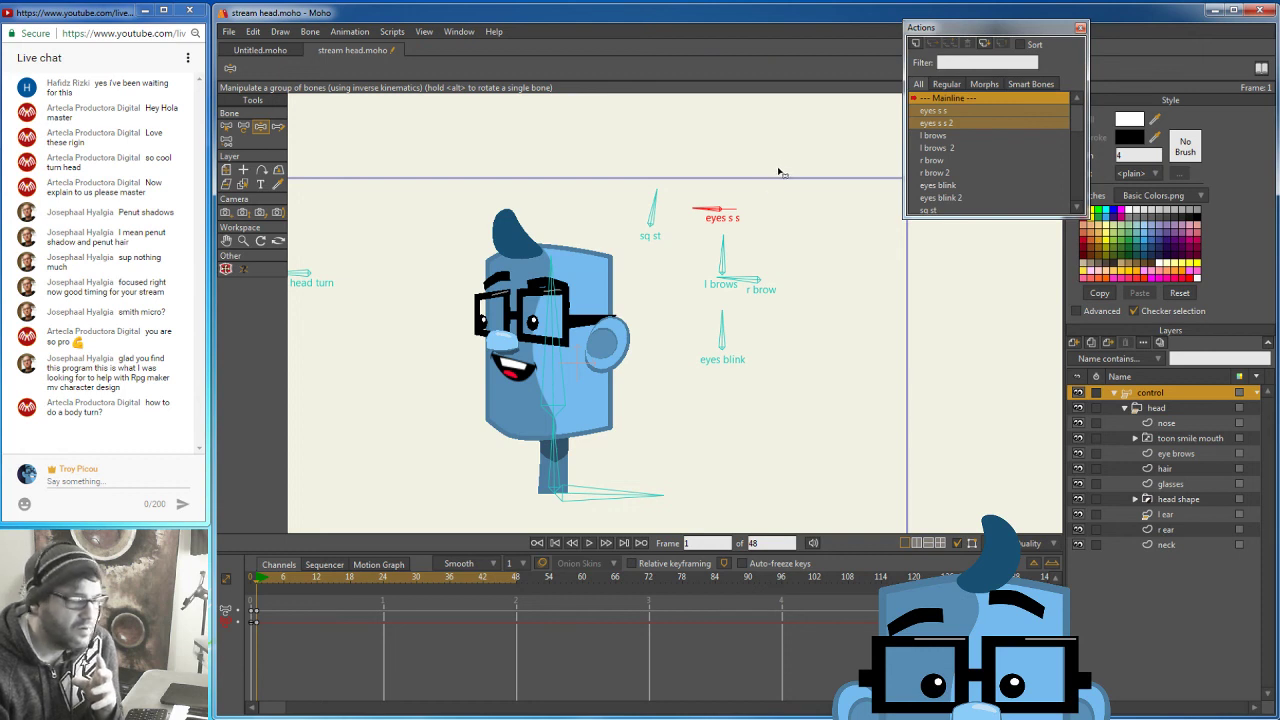
left_click_drag(710, 211, 780, 204)
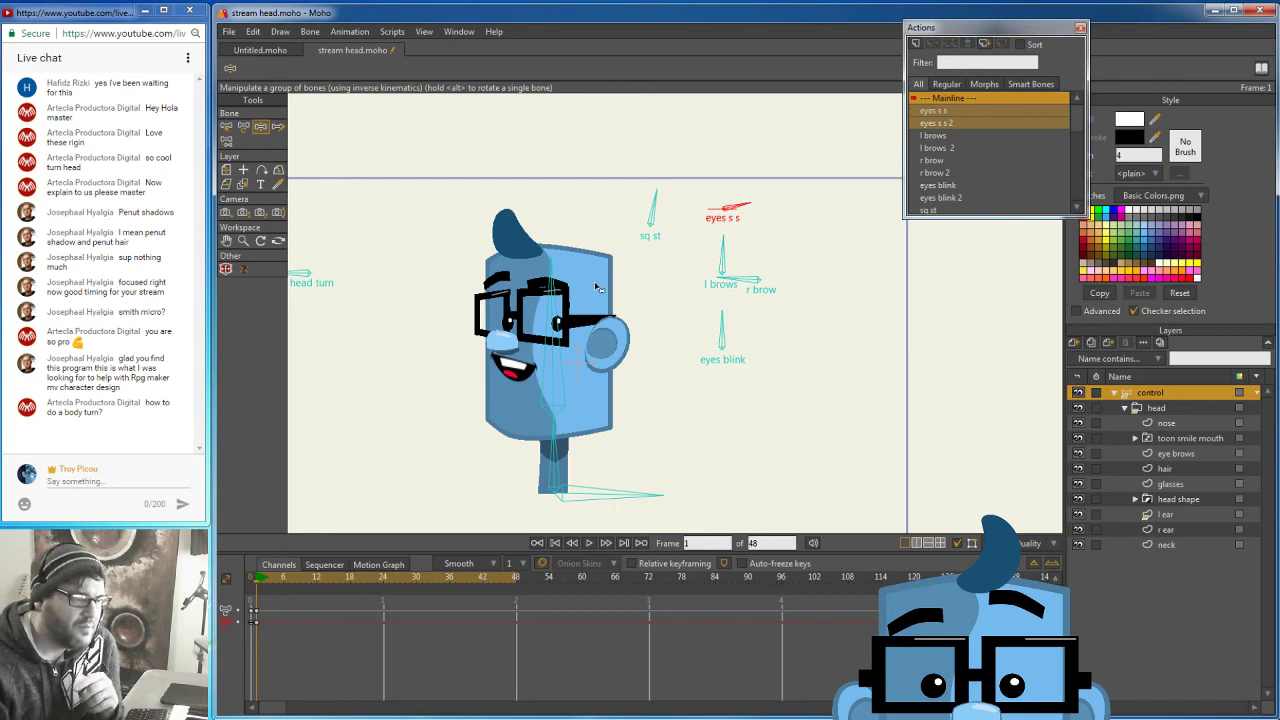
left_click_drag(749, 207, 716, 206)
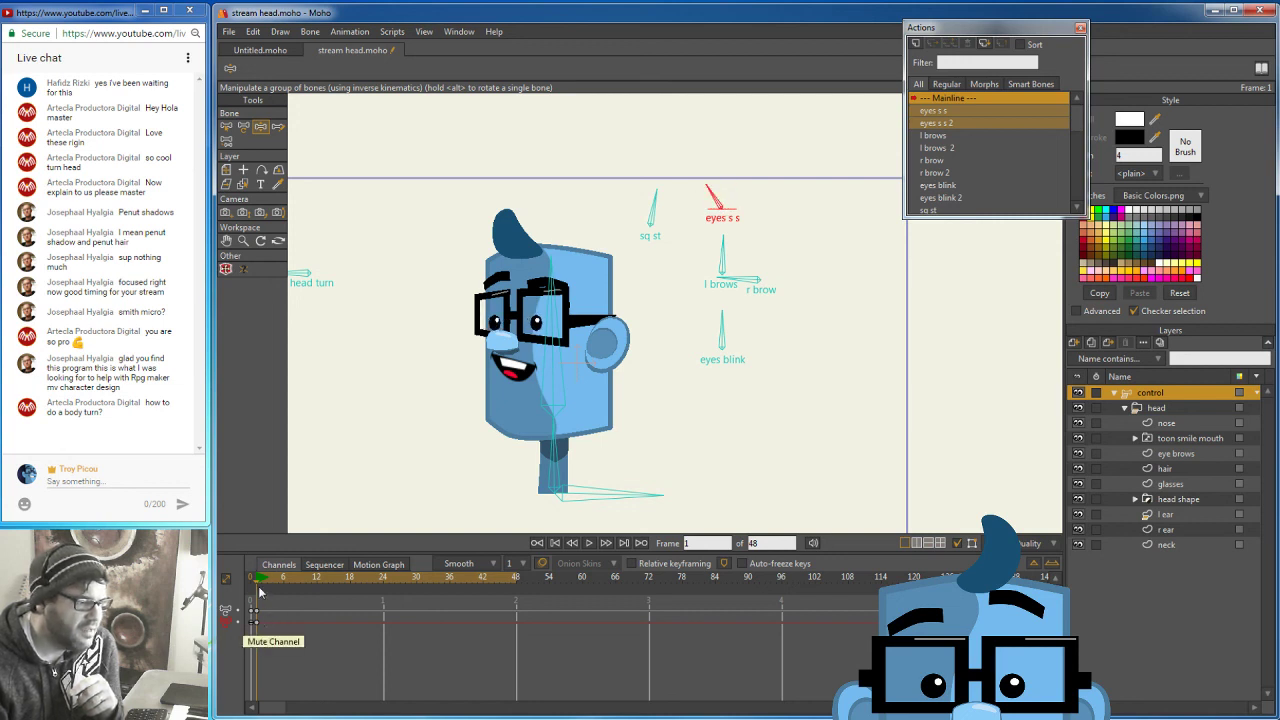
Turn the head back to face the front at frame 9 with the head turn bone.
left_click_drag(258, 579, 284, 579)
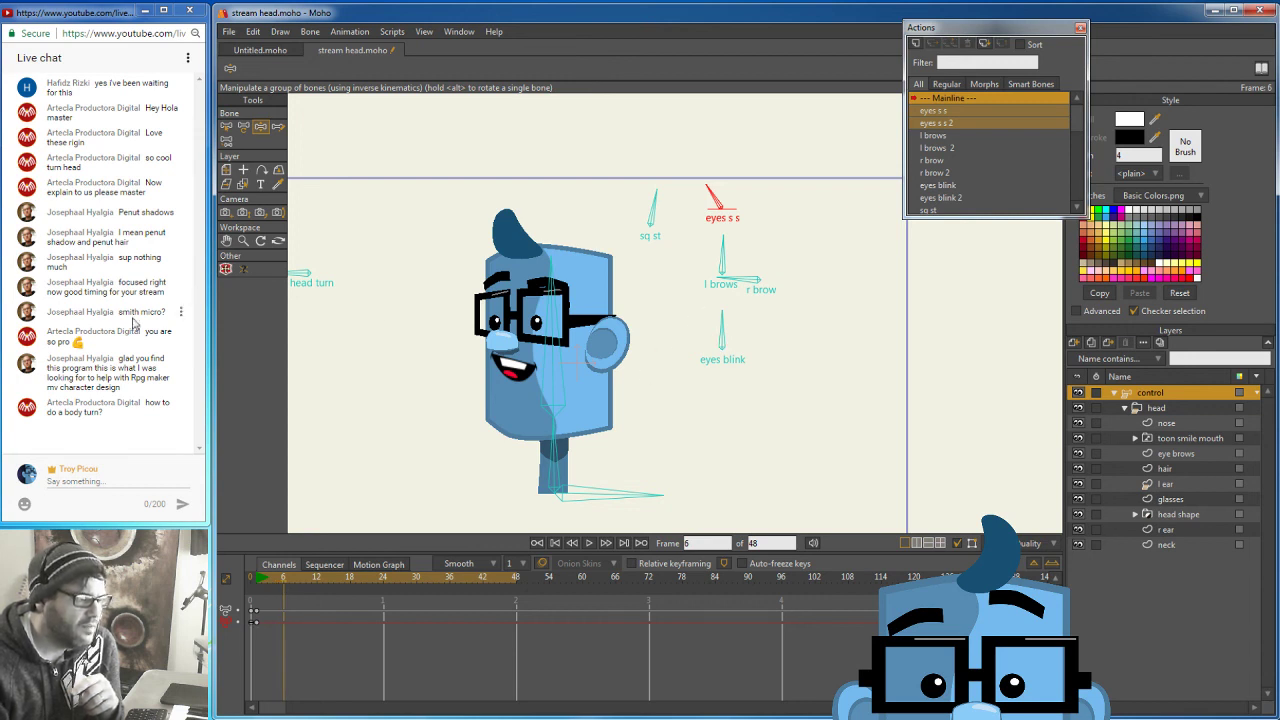
left_click(296, 580)
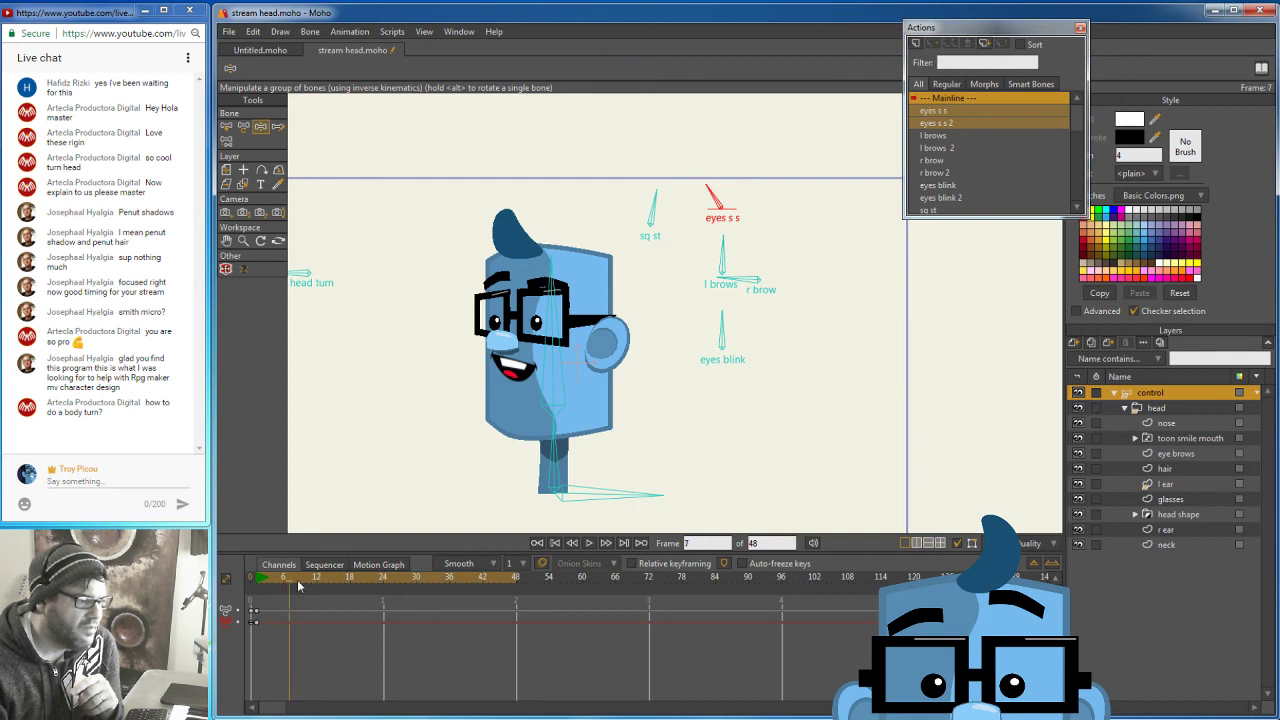
left_click(299, 580)
left_click_drag(302, 272, 314, 260)
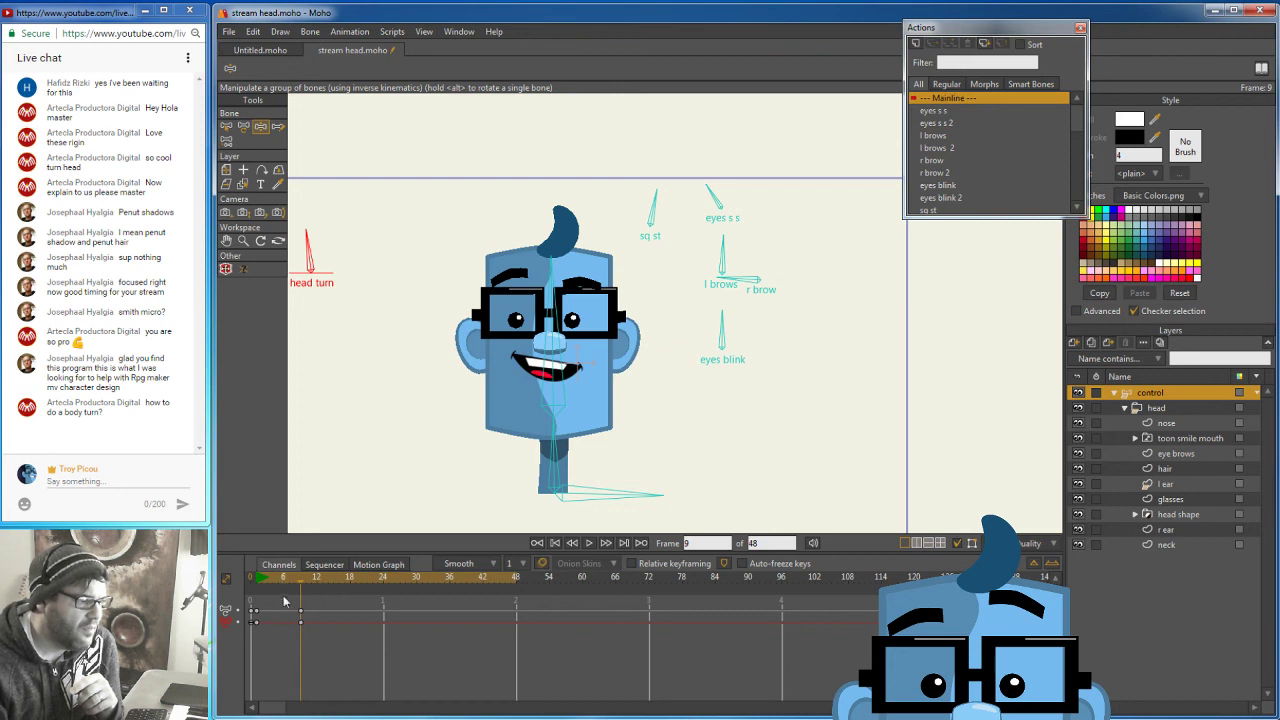
Squash the head at frame 5 with the sq st bone and return it to normal height at frame 9.
left_click_drag(298, 582, 280, 582)
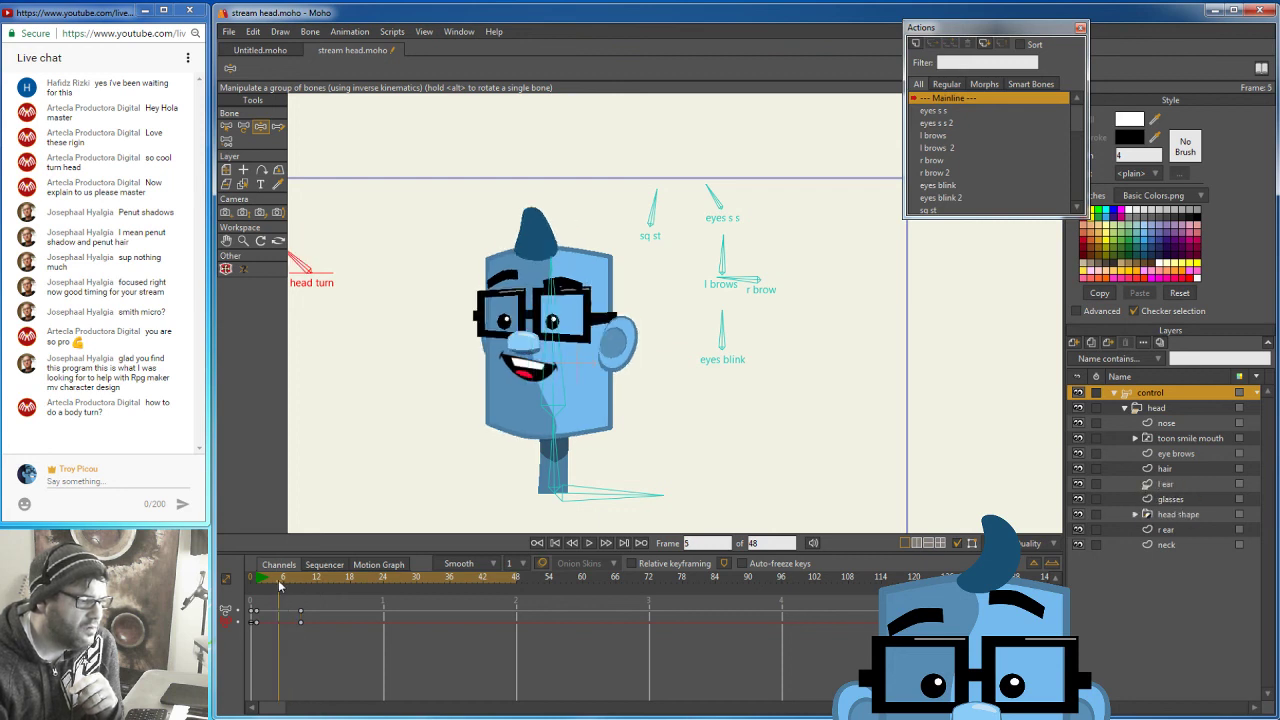
left_click_drag(655, 197, 620, 216)
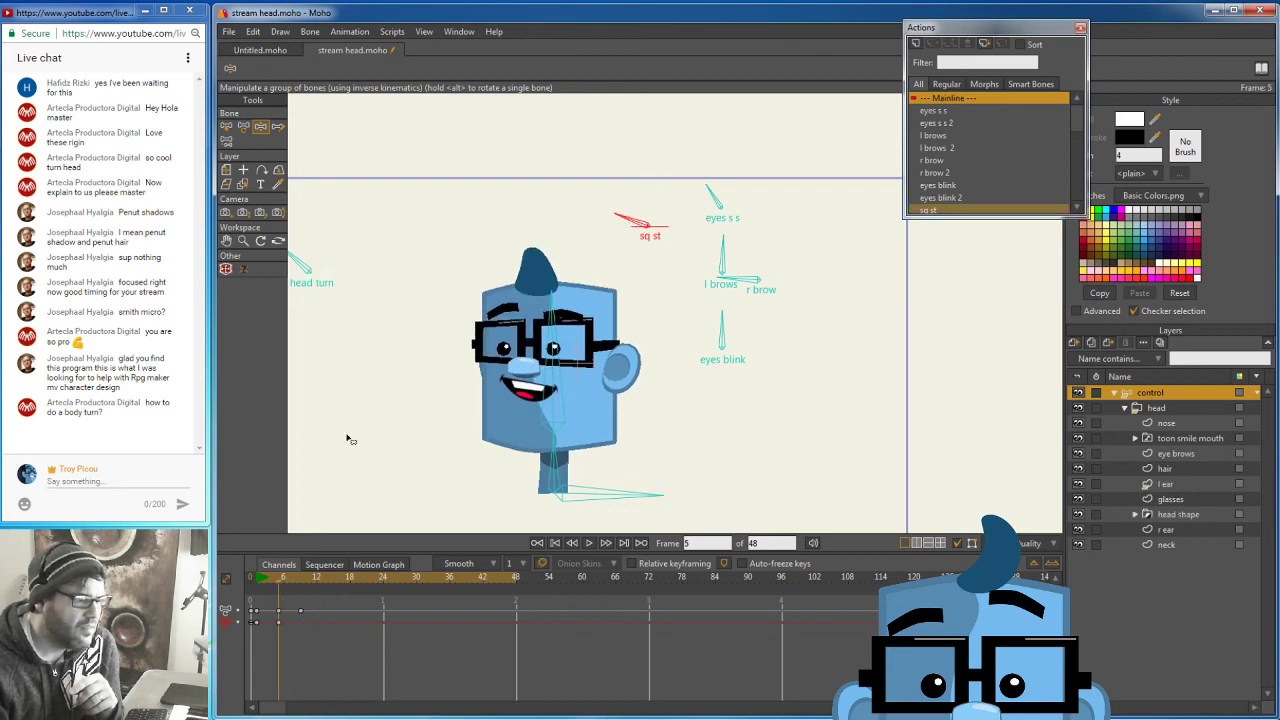
mouse_move(279, 587)
left_mouse_down()
mouse_move(258, 587)
mouse_move(302, 590)
left_mouse_up()
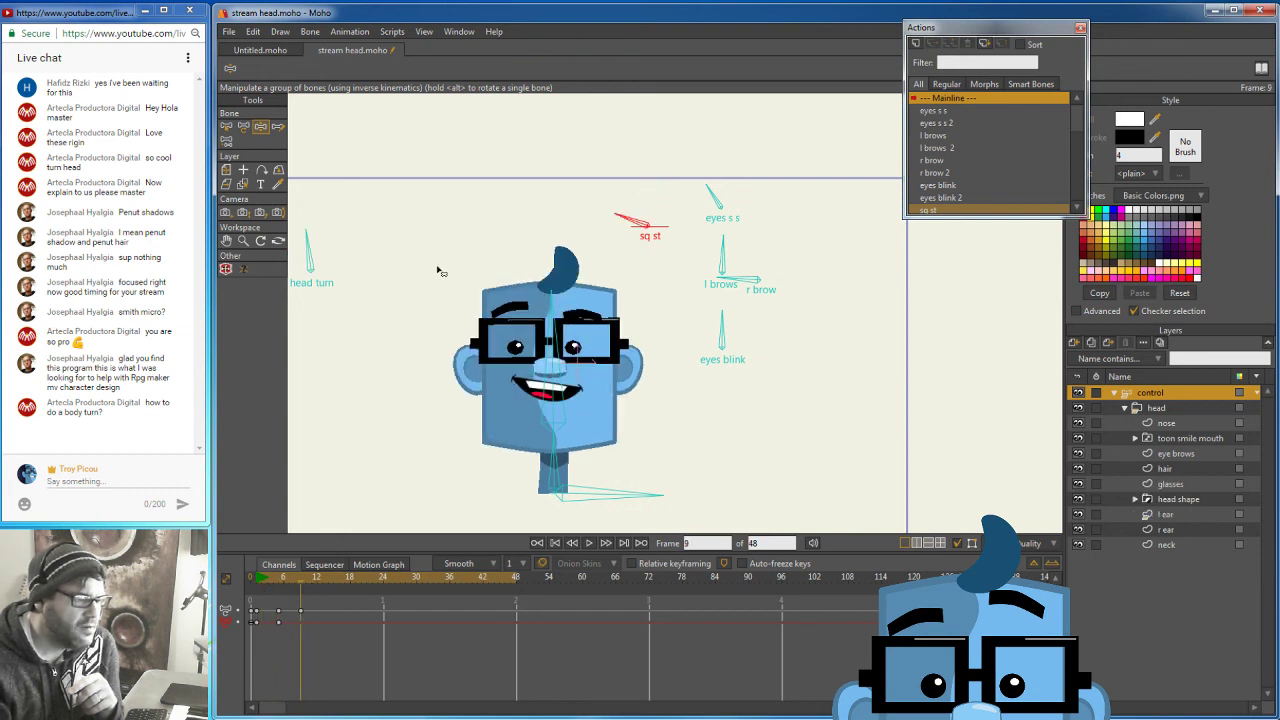
left_click_drag(627, 221, 657, 207)
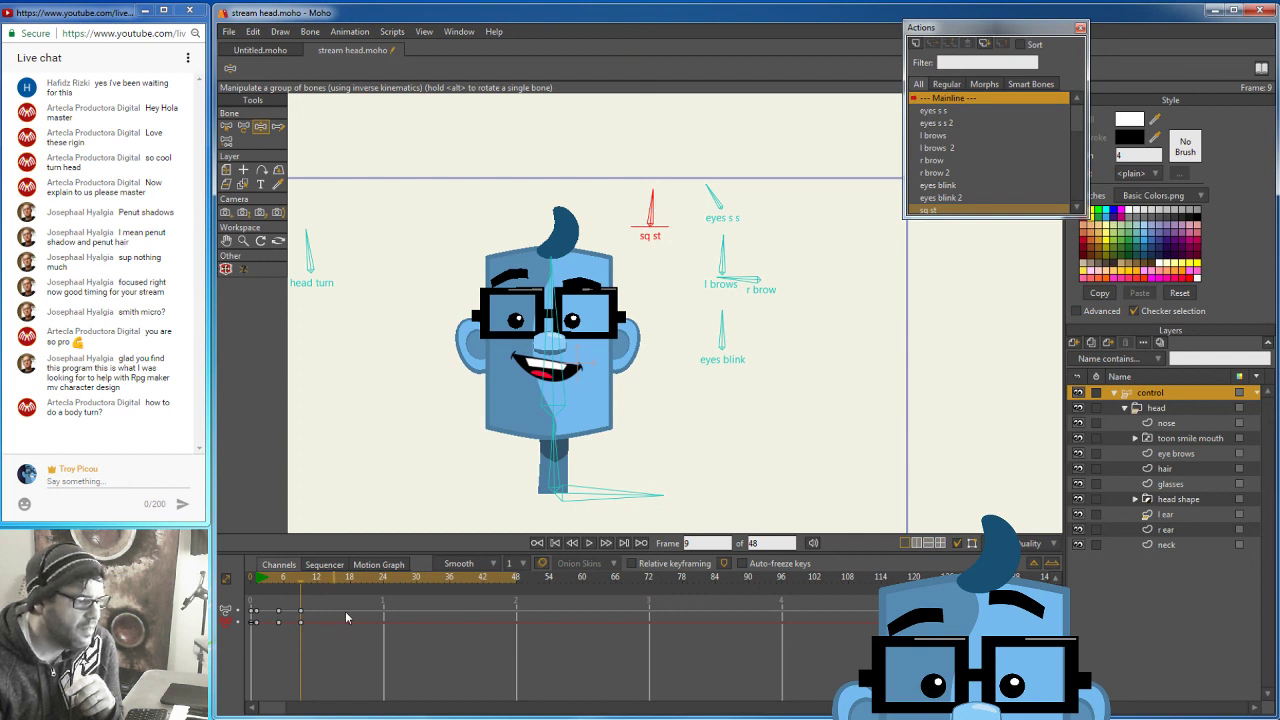
Close the eyes at frame 5 with the eyes blink bone and reopen them at frame 9.
left_click_drag(303, 585, 281, 605)
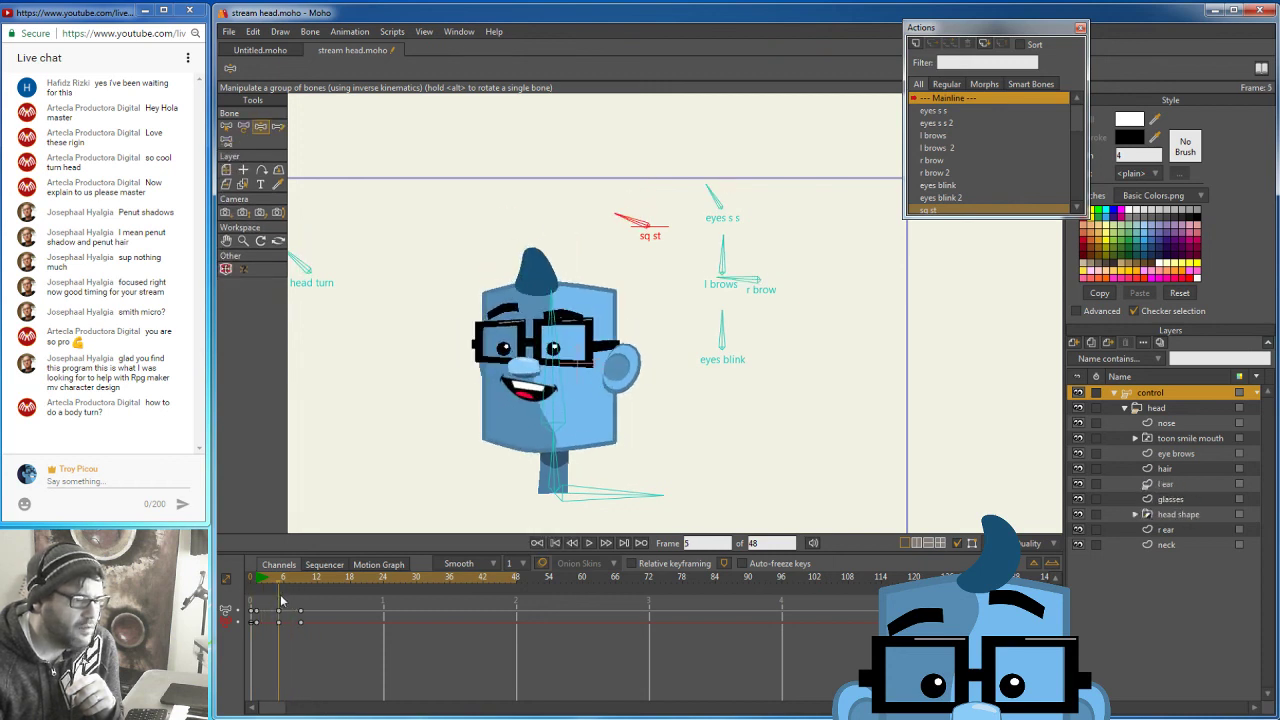
left_click_drag(728, 318, 651, 437)
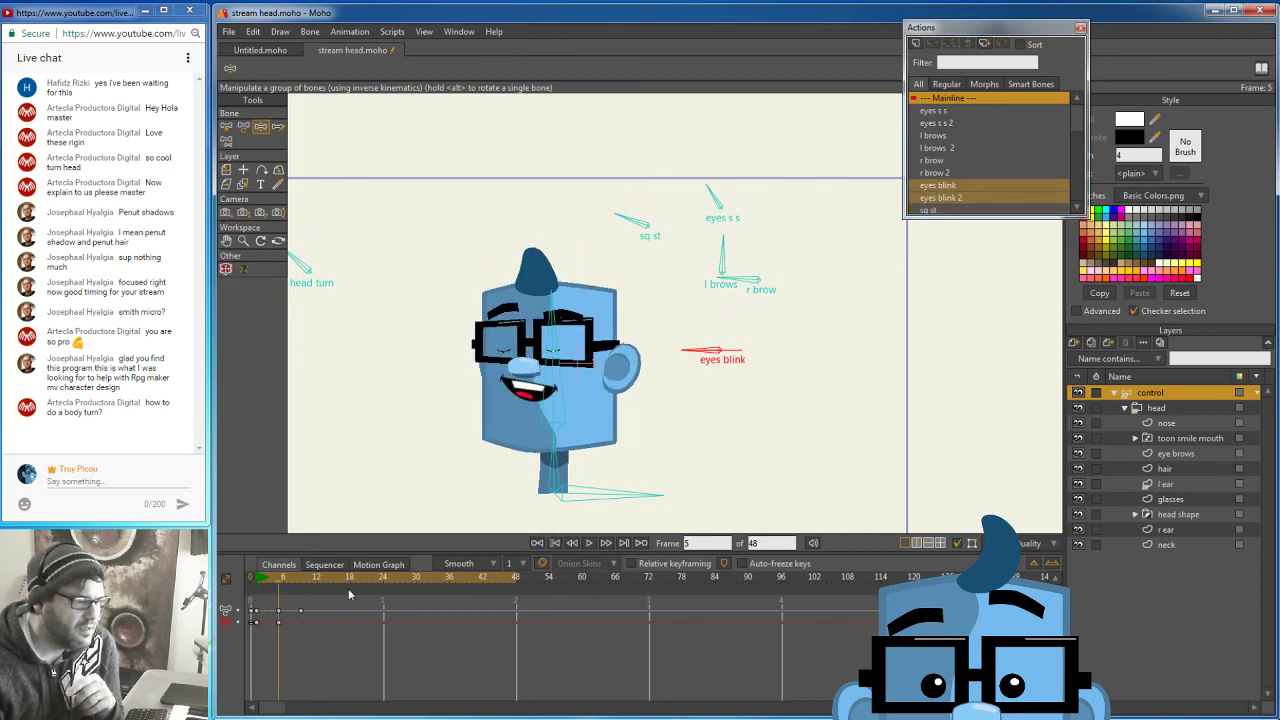
left_click_drag(279, 587, 296, 588)
left_click(299, 587)
left_click_drag(712, 354, 722, 329)
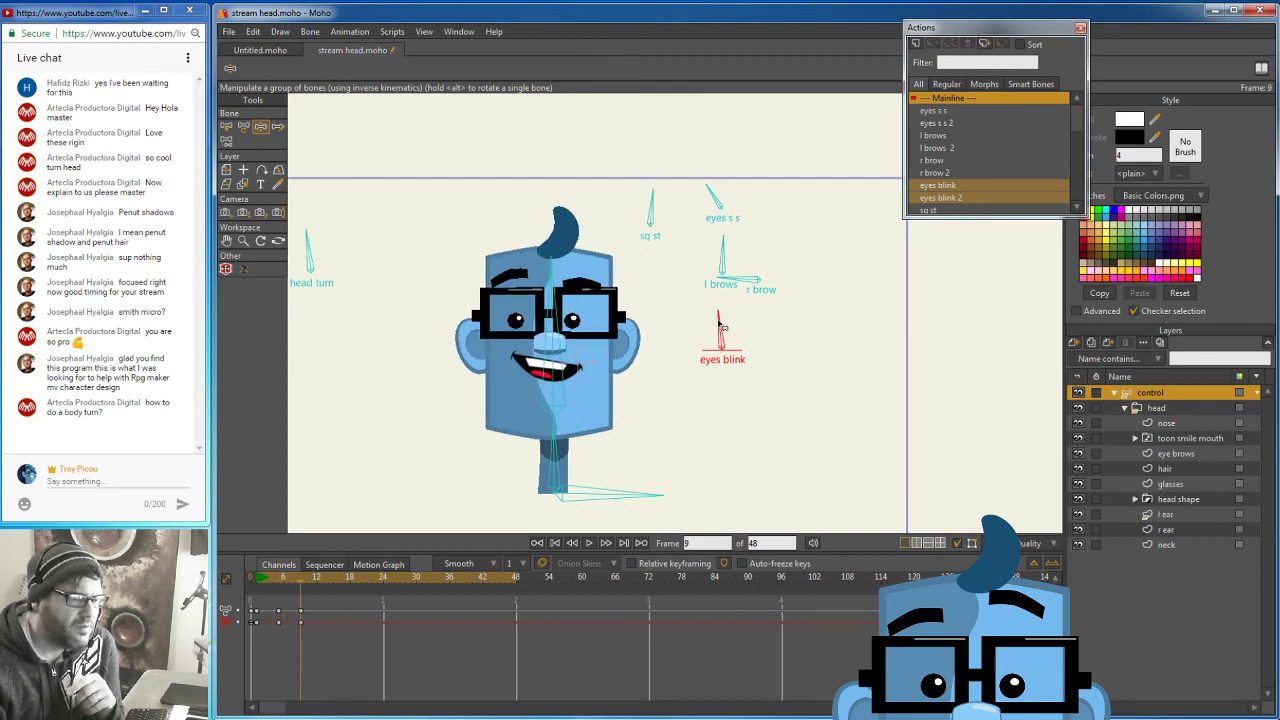
mouse_move(270, 594)
left_mouse_down()
mouse_move(238, 594)
mouse_move(307, 594)
mouse_move(291, 599)
mouse_move(239, 590)
mouse_move(314, 586)
mouse_move(260, 584)
mouse_move(295, 591)
left_mouse_up()
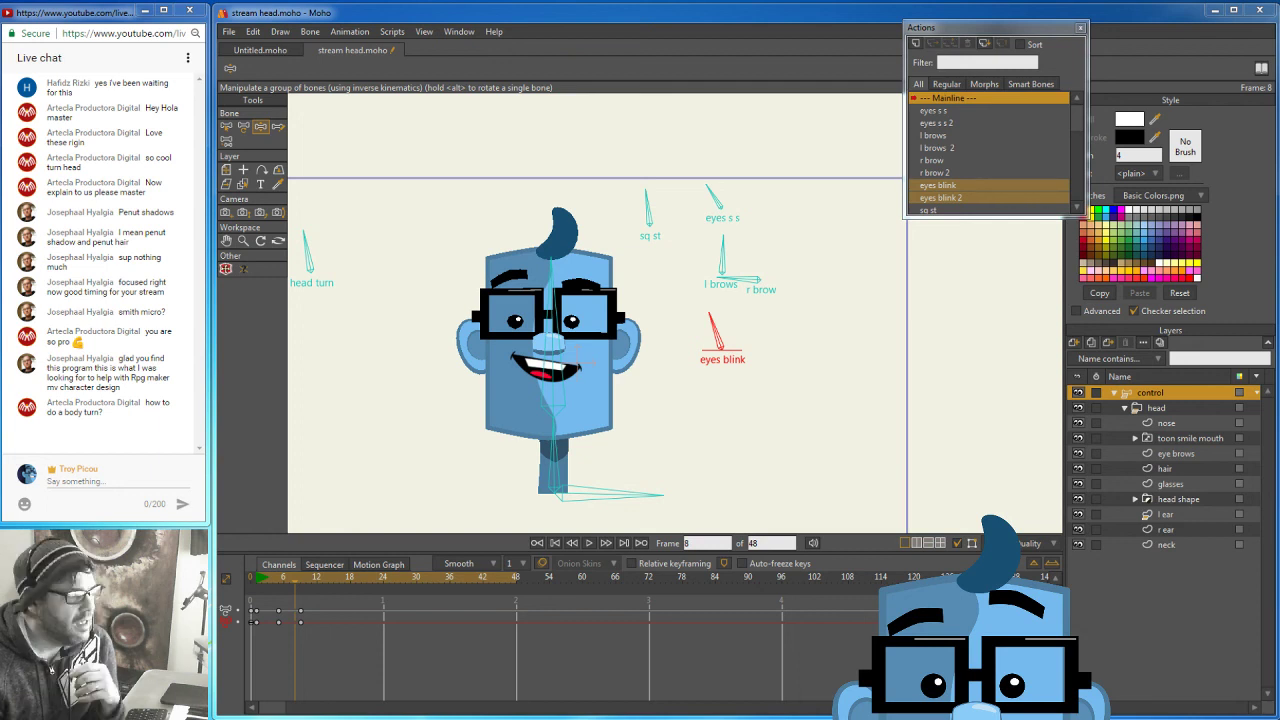
left_click(243, 127)
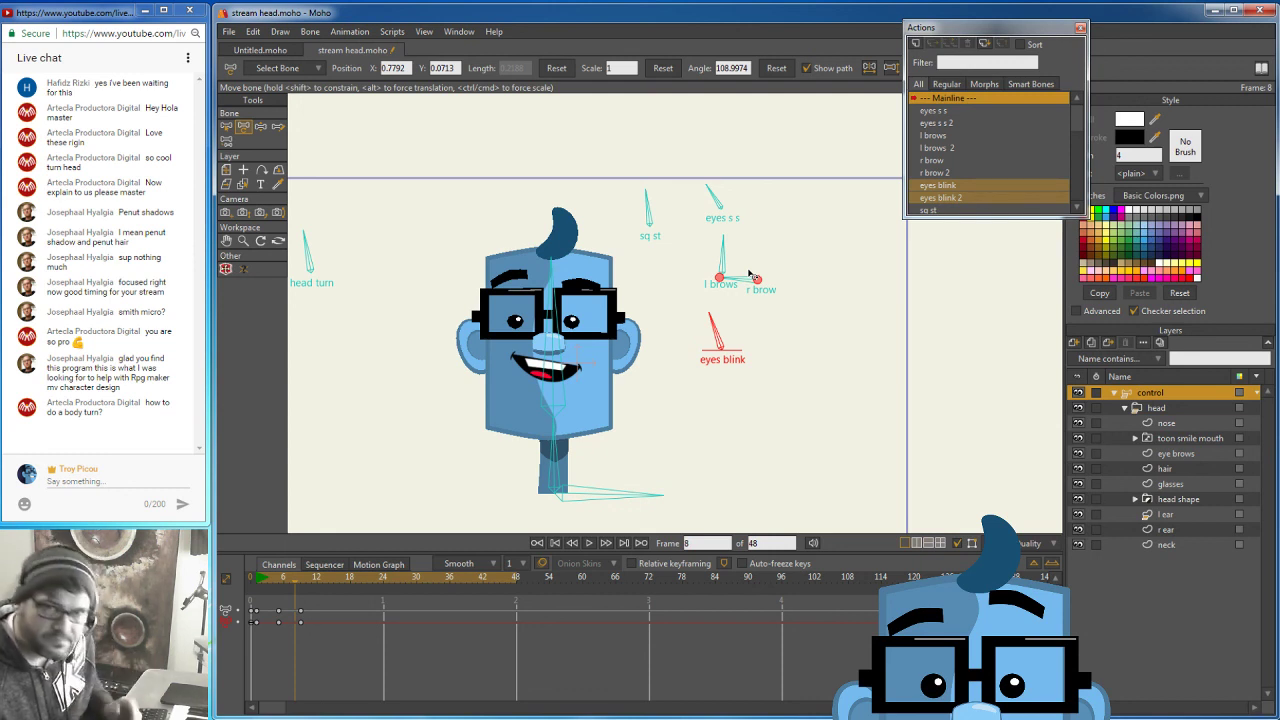
left_click(307, 250)
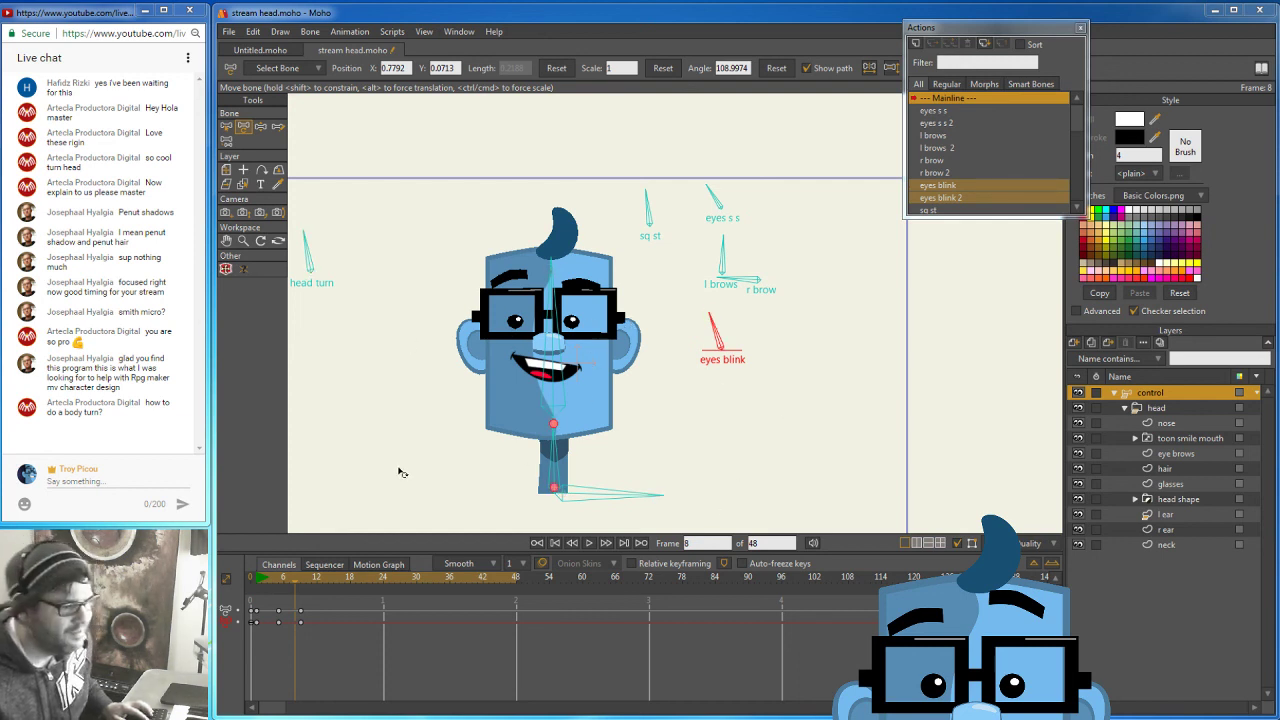
Swing the l brows bone towards the face at frame 5 and swing it back at frame 9, using Manipulate Bones.
mouse_move(297, 580)
left_mouse_down()
mouse_move(308, 581)
mouse_move(237, 590)
mouse_move(311, 590)
mouse_move(246, 588)
mouse_move(308, 588)
mouse_move(281, 588)
left_mouse_up()
left_click(720, 207)
left_click(261, 127)
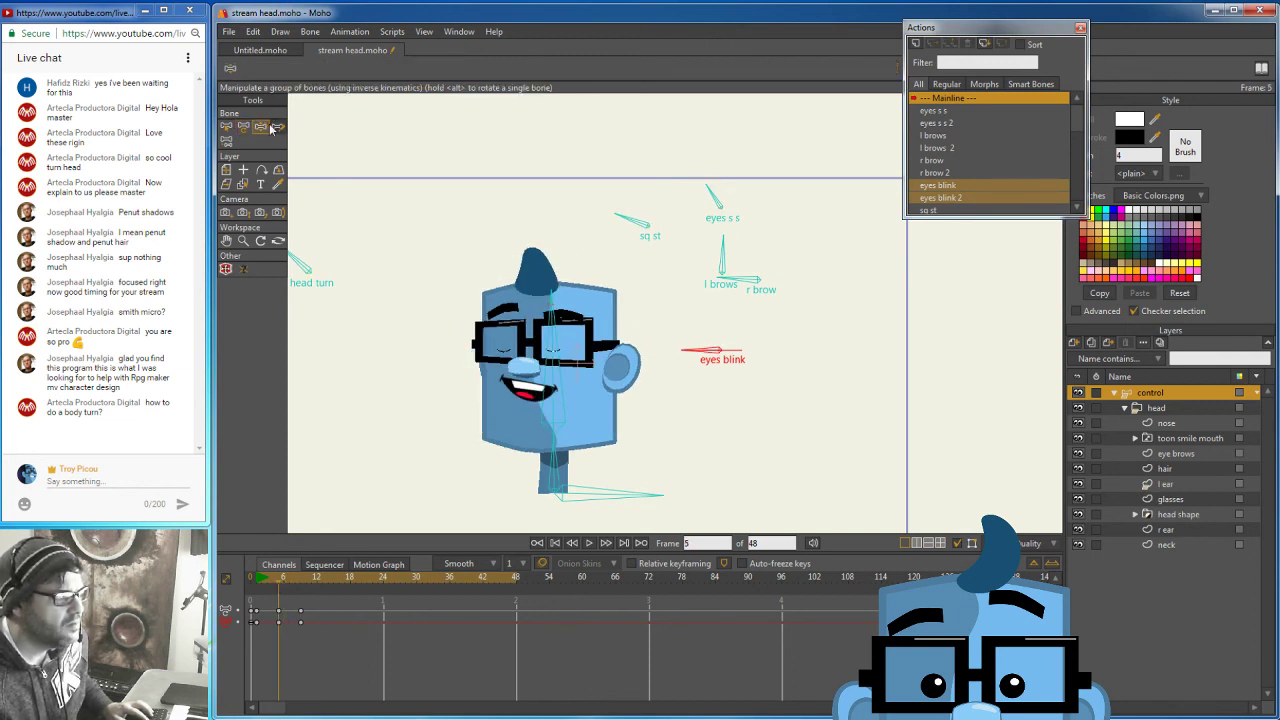
left_click(722, 258)
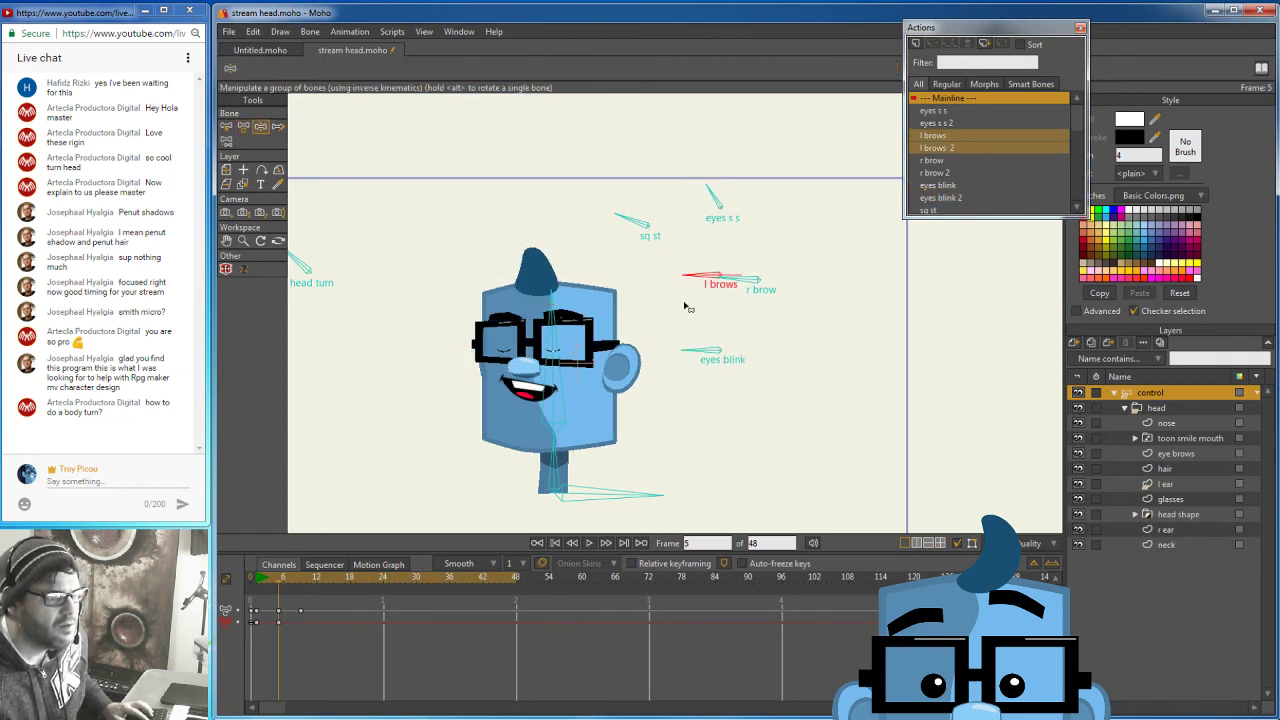
left_click_drag(281, 588, 303, 590)
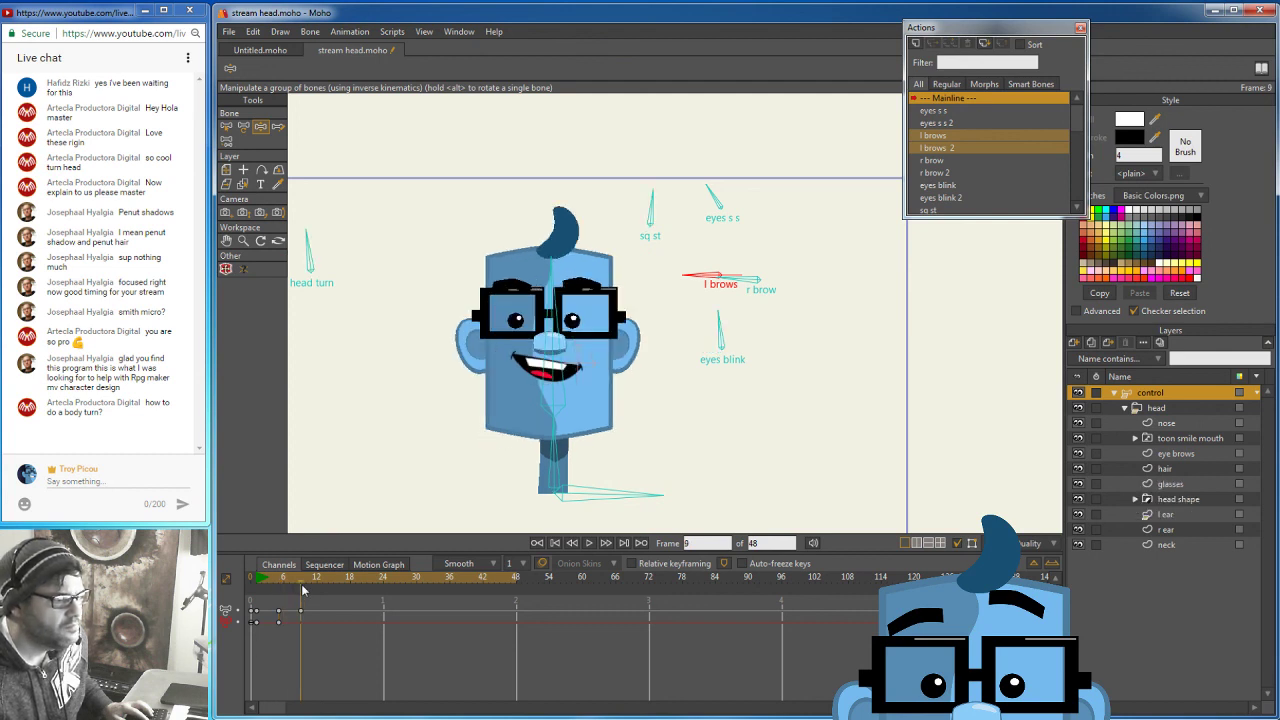
left_click_drag(704, 280, 766, 248)
Open the head turn 2 action for editing and go to its frame 100.
left_click_drag(302, 586, 251, 588)
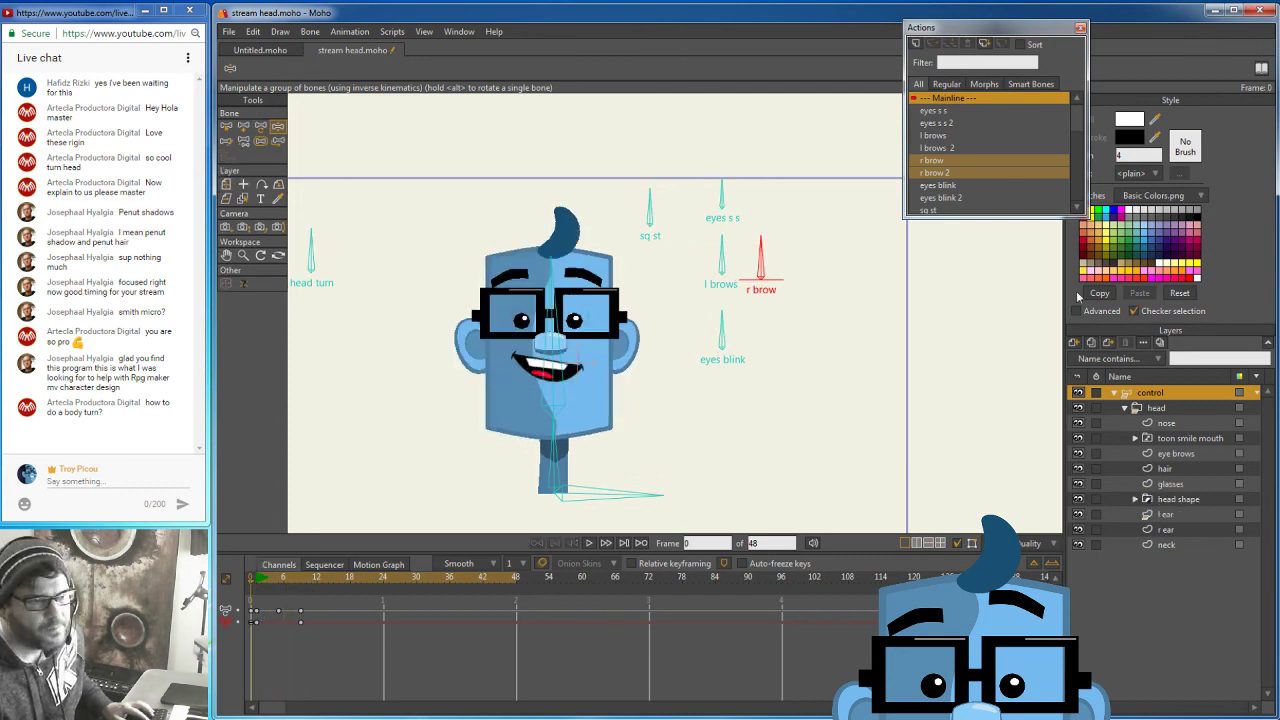
left_click_drag(1080, 134, 1080, 186)
double_click(941, 208)
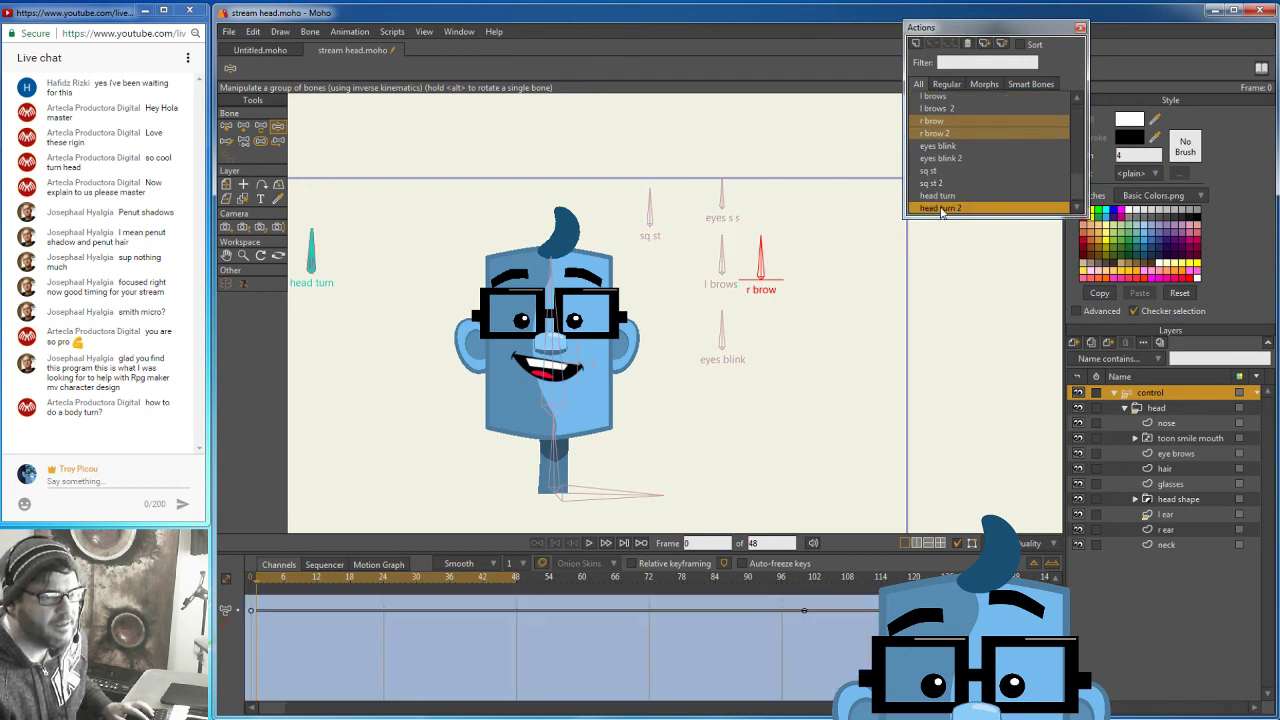
left_click(256, 580)
left_click_drag(256, 586, 803, 570)
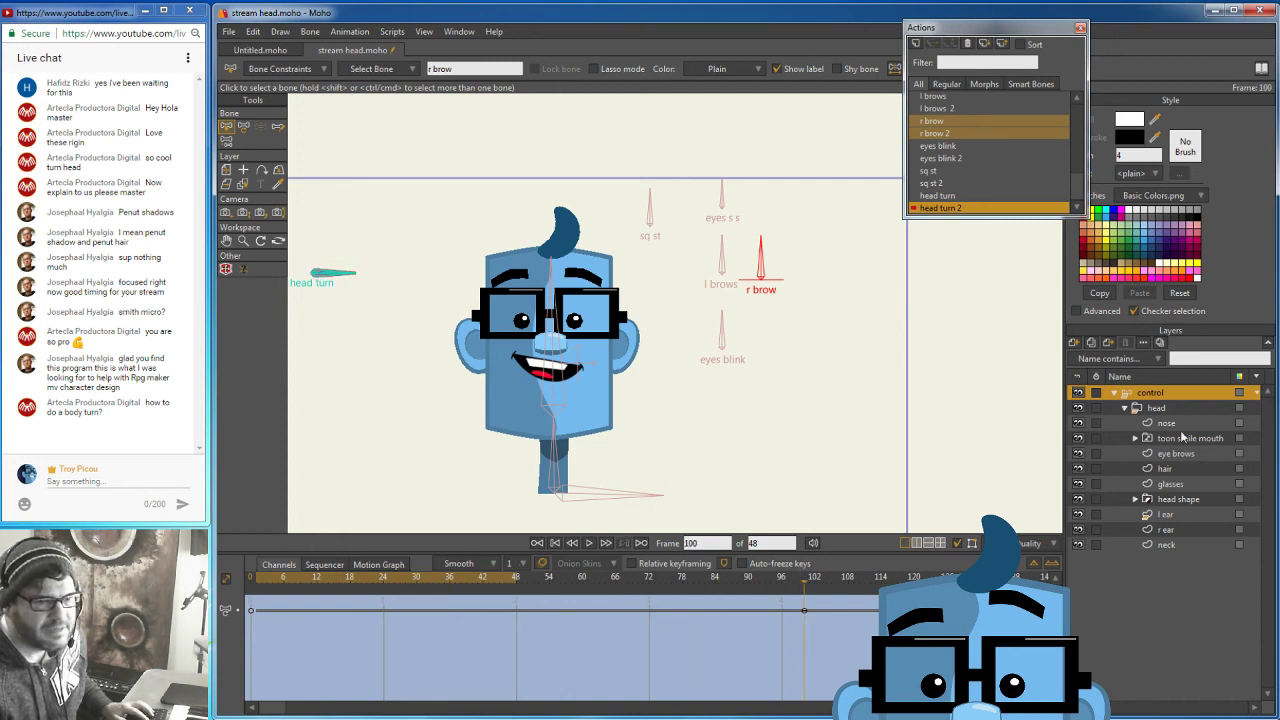
Move the nose points on the nose layer sideways to below the right-hand lens at frame 100.
left_click(1190, 423)
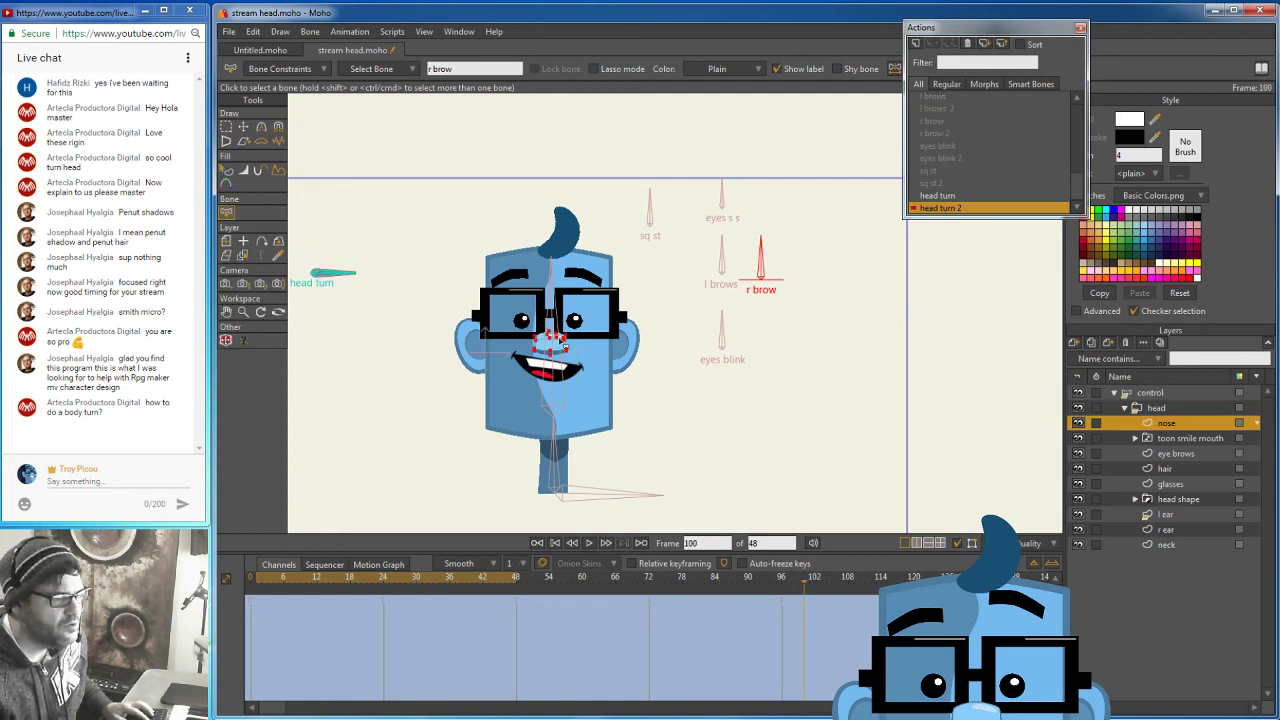
left_click(243, 127)
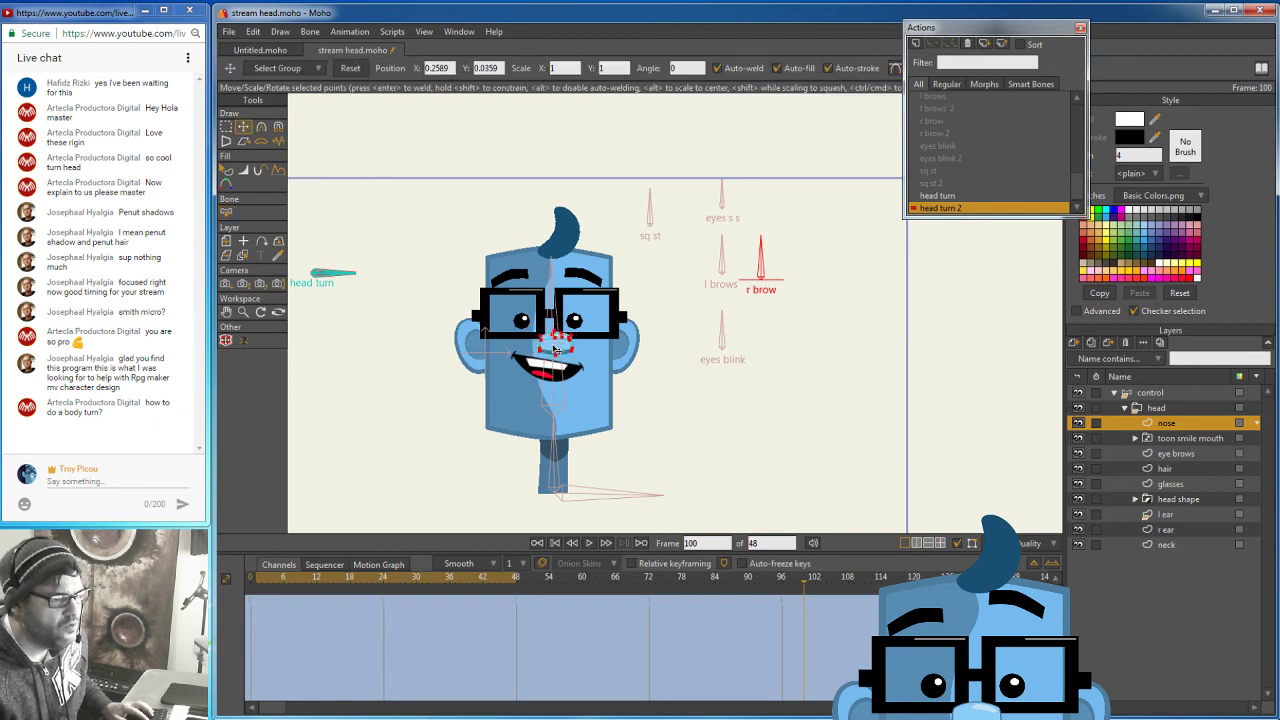
left_click_drag(555, 350, 590, 345)
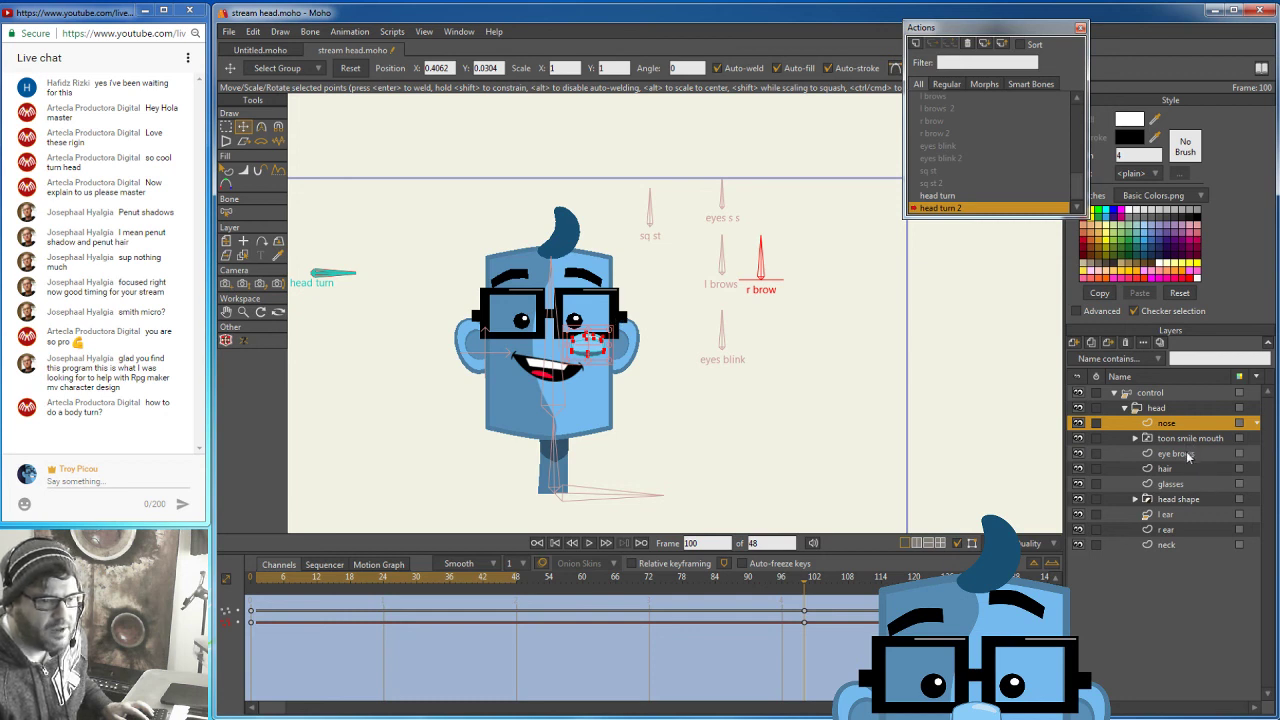
Select all points of the glasses and eyes on the glasses layer and shift them sideways towards the moved nose.
left_click(1181, 482)
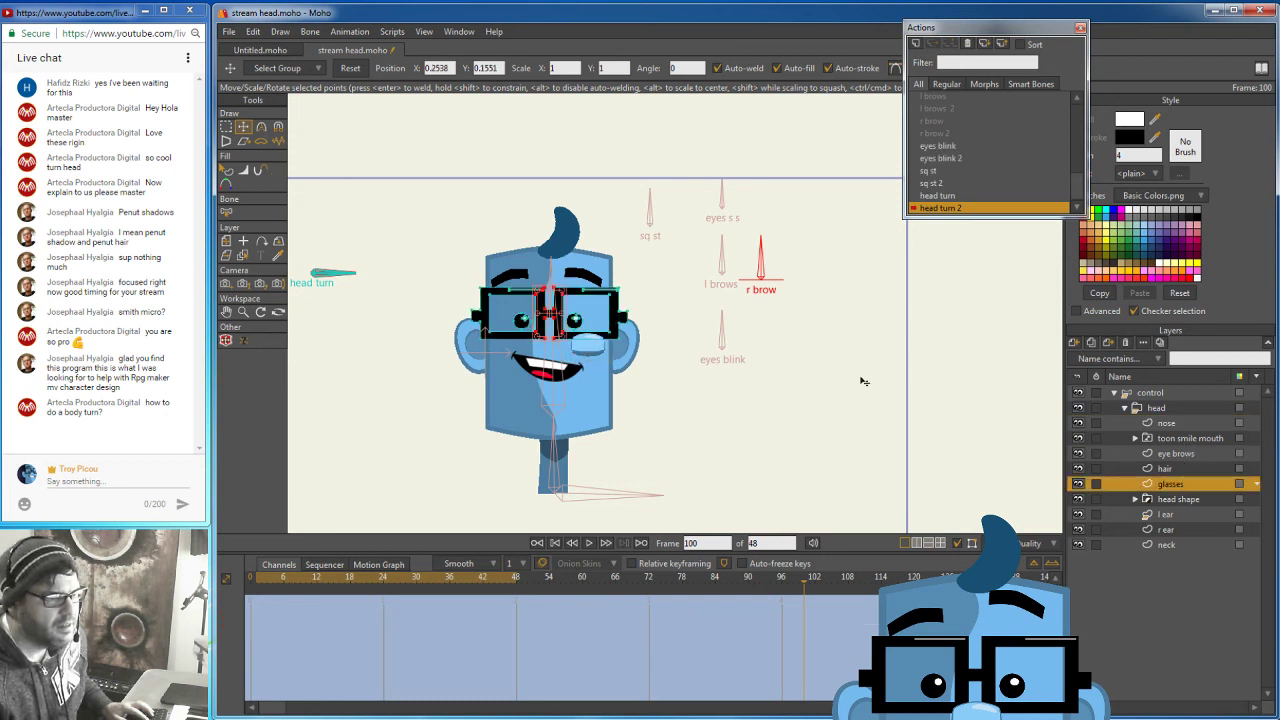
left_click(225, 128)
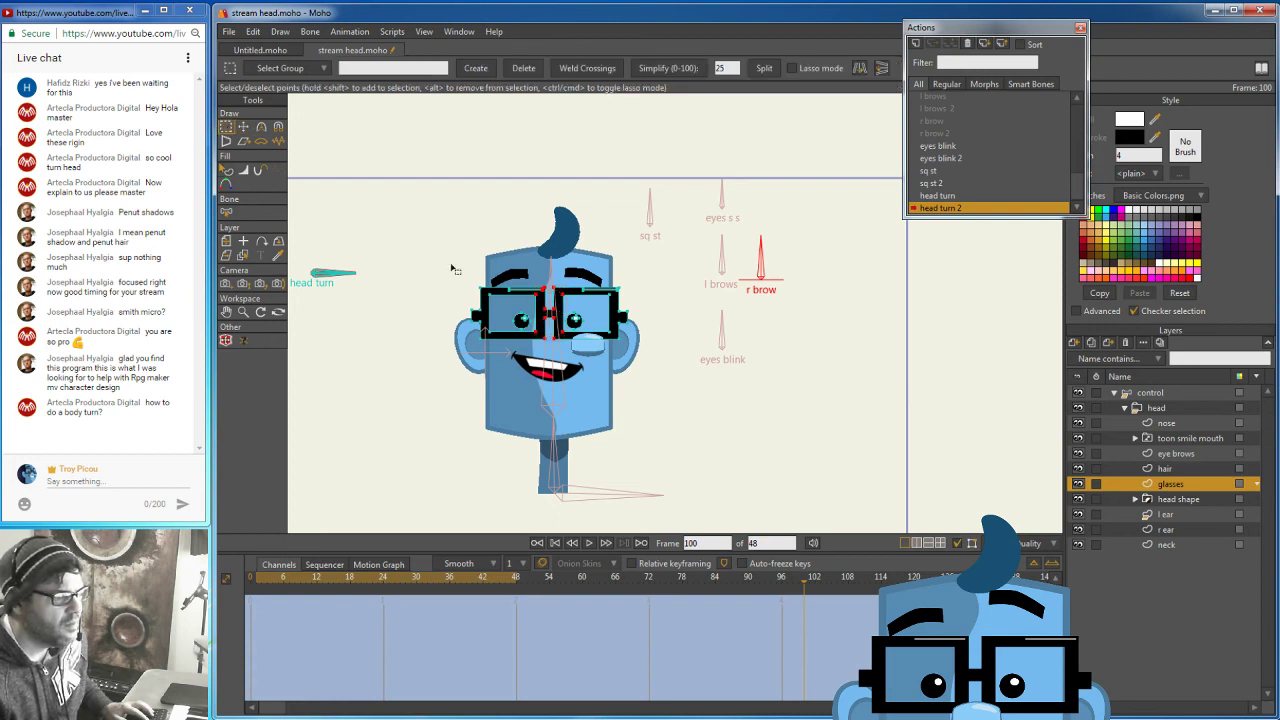
left_click_drag(465, 261, 641, 366)
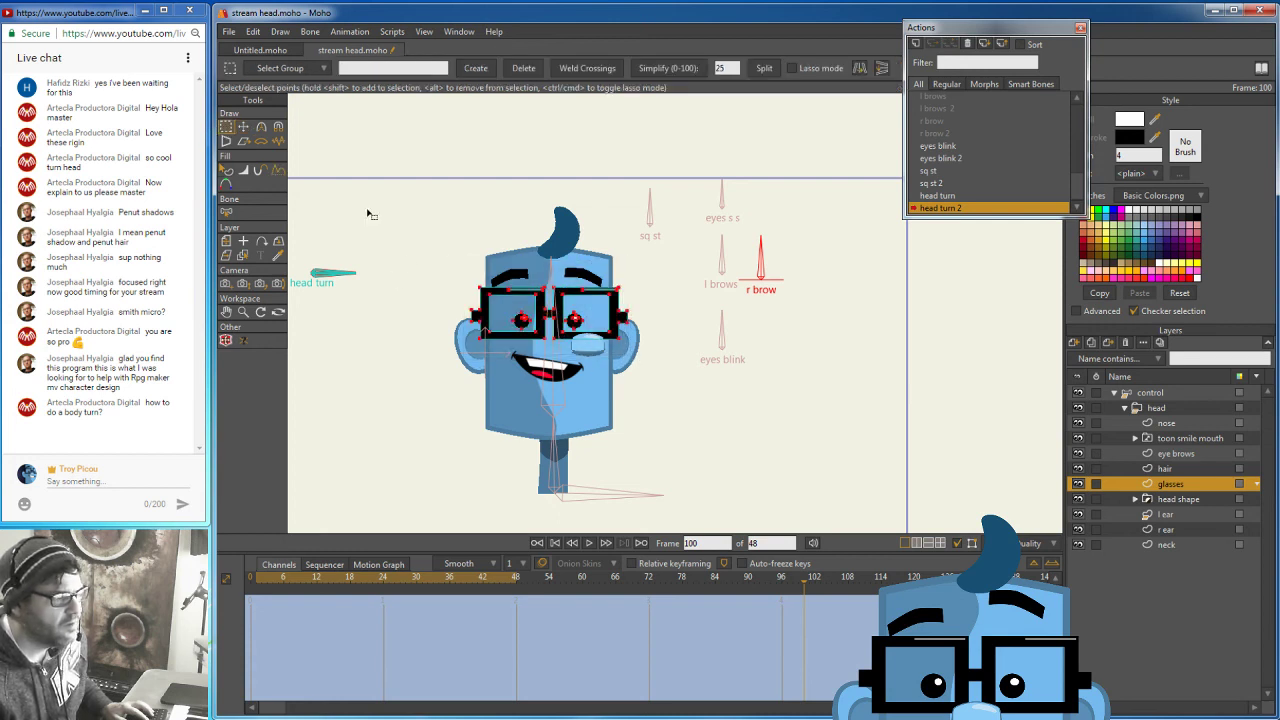
key("t")
left_click_drag(549, 309, 513, 313)
left_click_drag(639, 314, 703, 299)
left_click(243, 312)
left_click(243, 127)
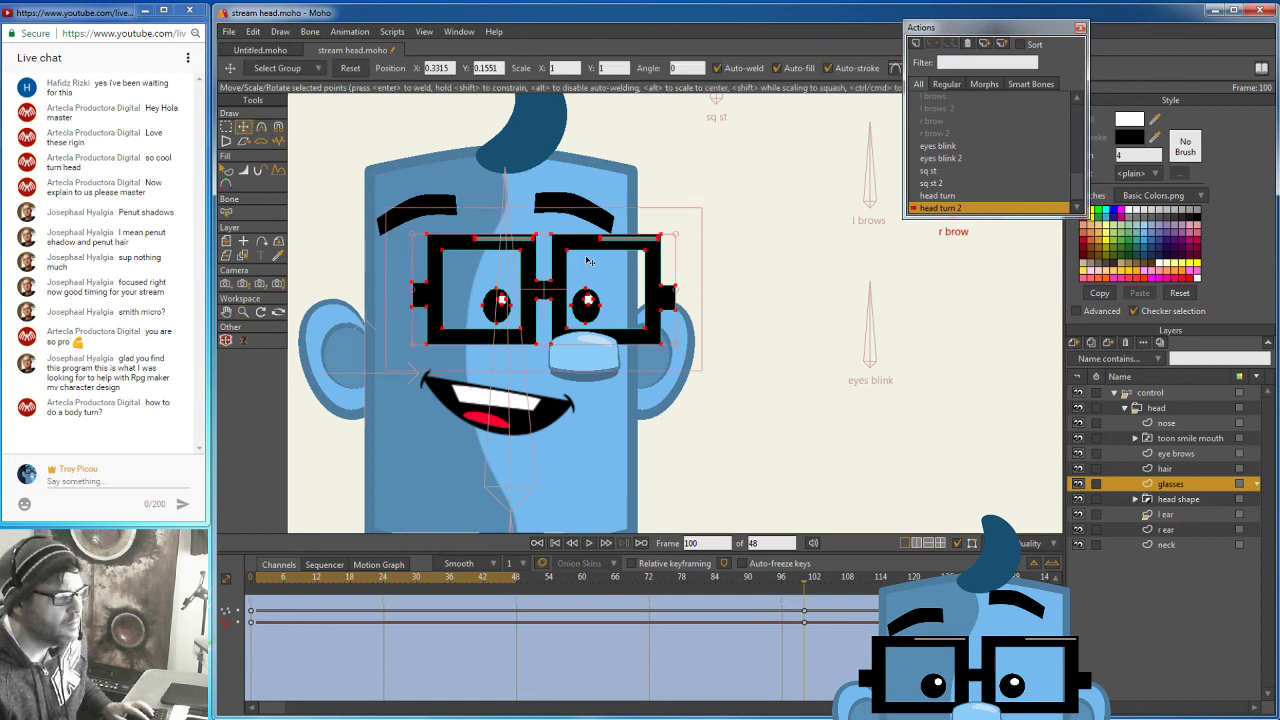
Select the hinge points sticking out beyond the right-hand lens and move them inward to the frame's outer edge.
key("Return")
mouse_move(697, 283)
left_mouse_down()
mouse_move(678, 294)
mouse_move(698, 285)
left_mouse_up()
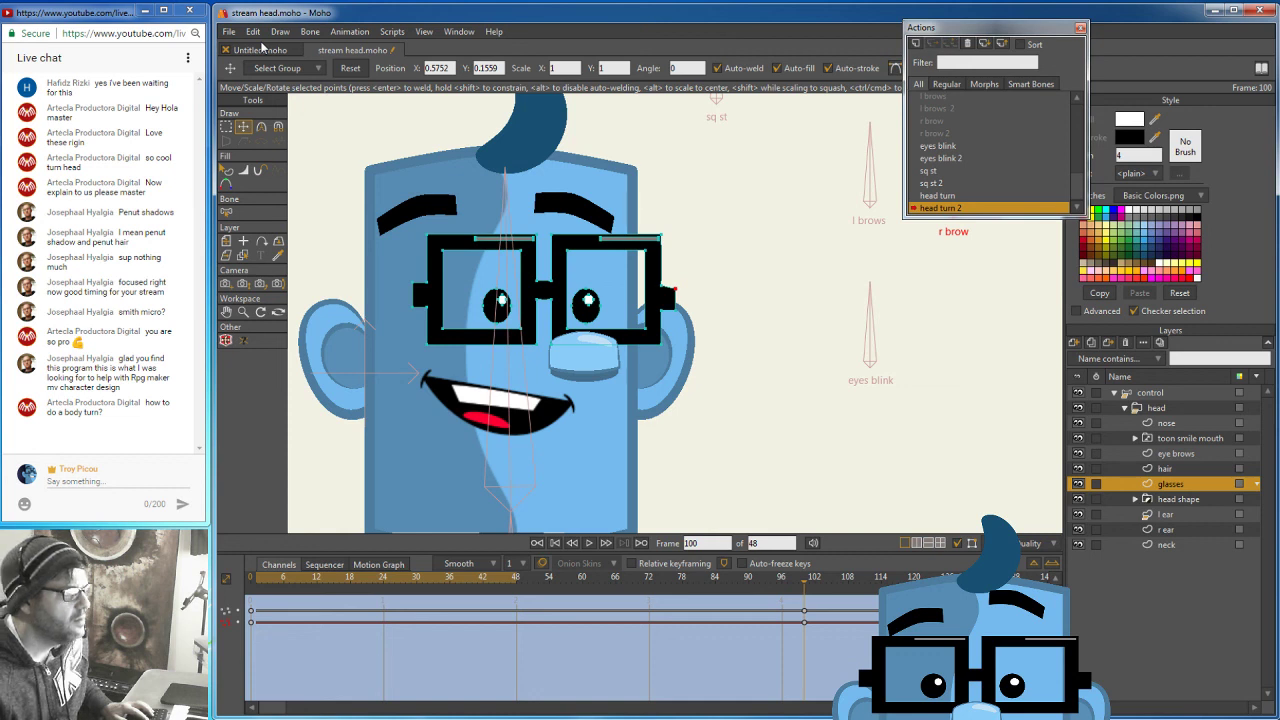
left_click(226, 127)
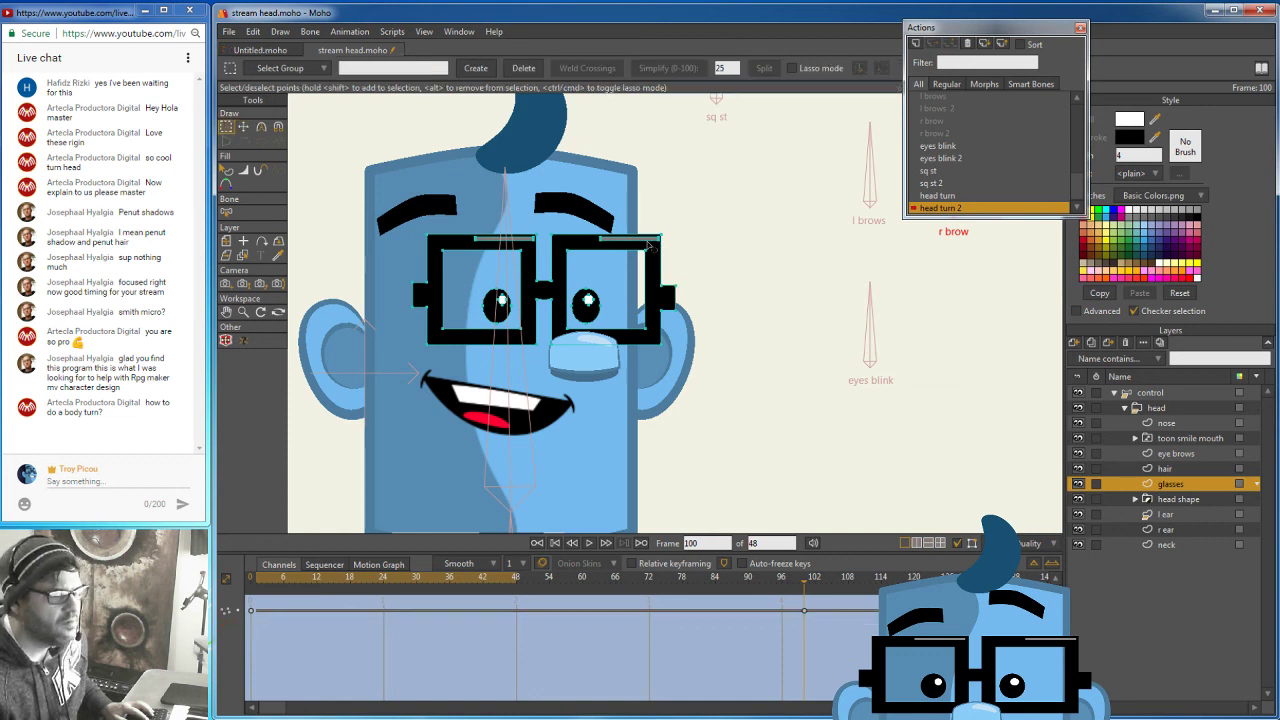
left_click_drag(706, 264, 667, 331)
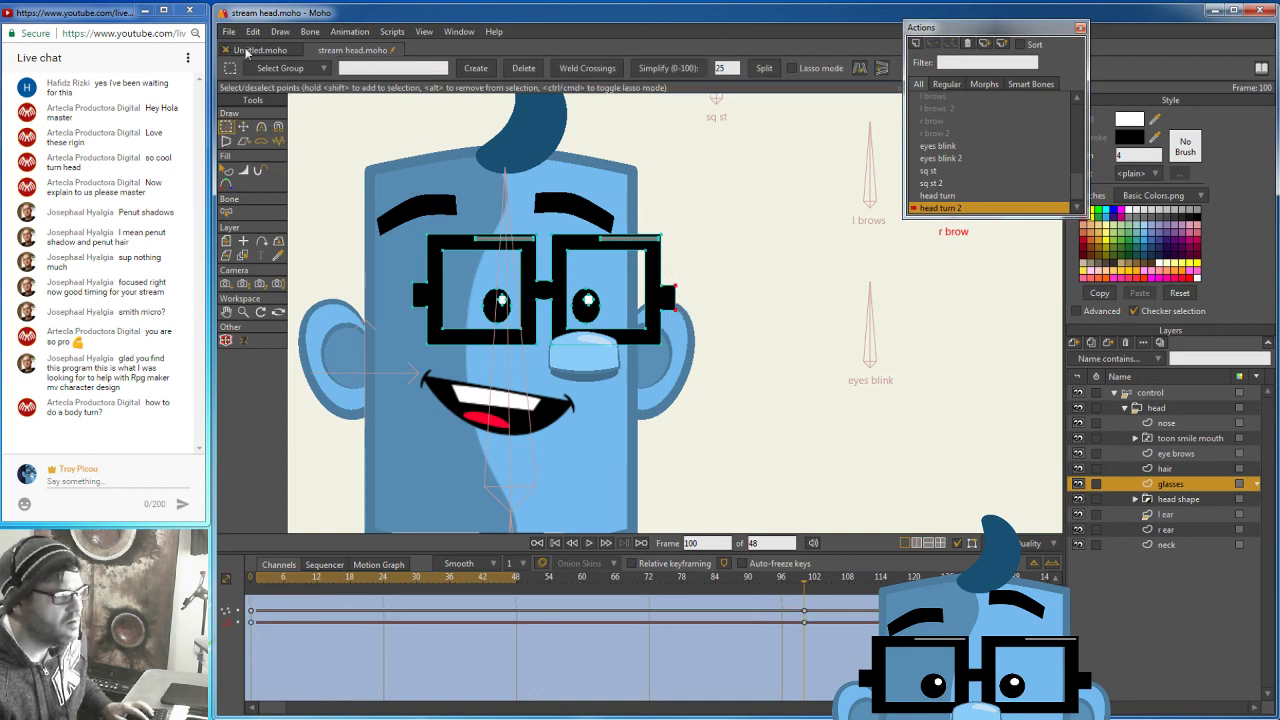
left_click(243, 129)
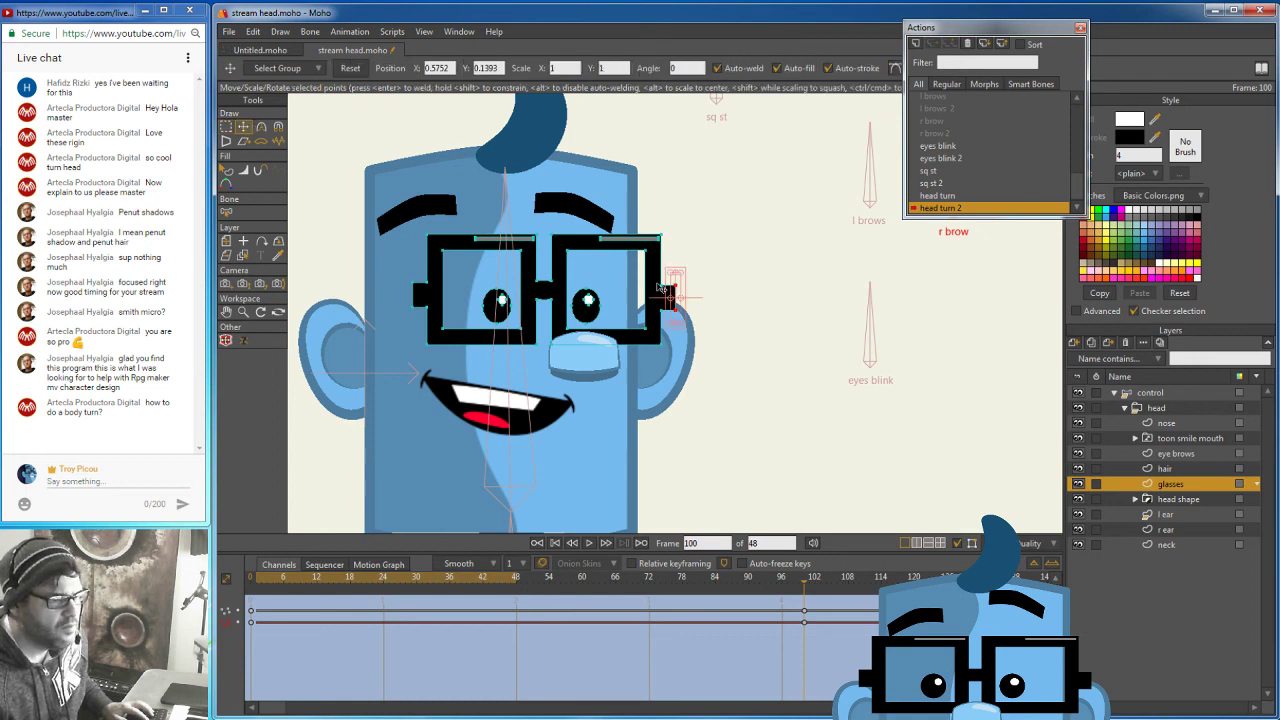
left_click_drag(680, 296, 666, 294)
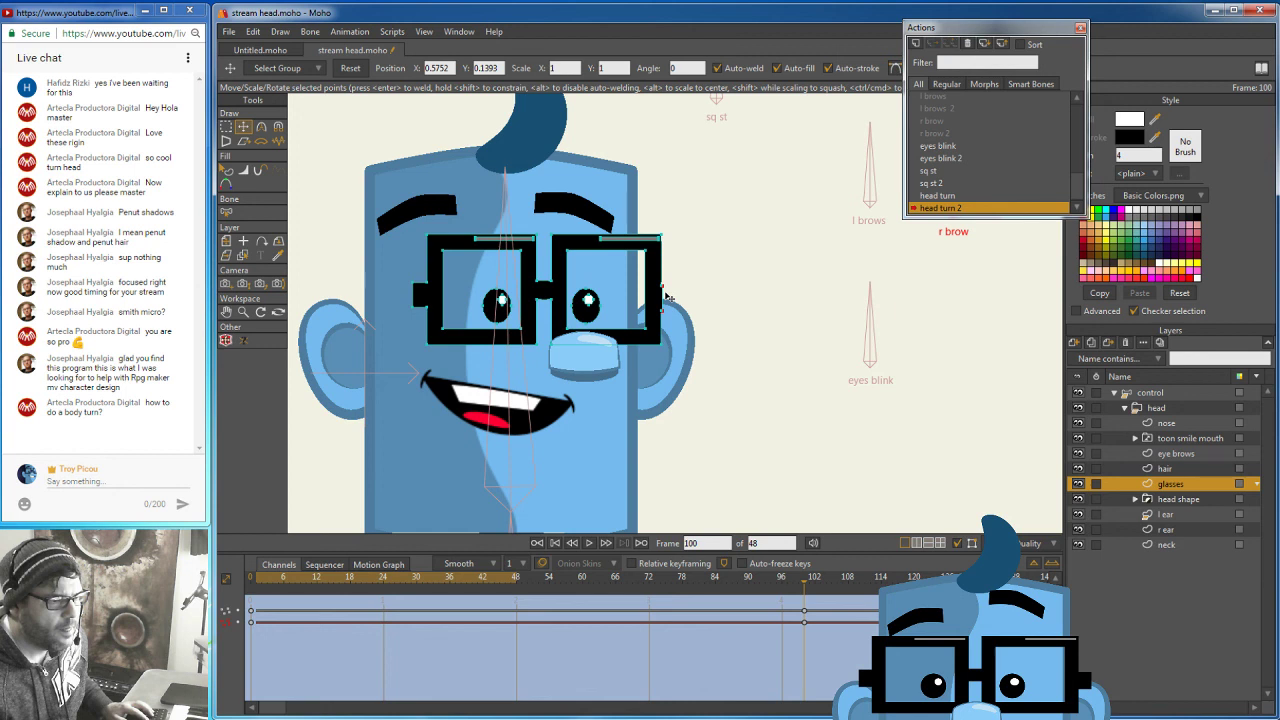
left_click_drag(666, 293, 660, 292)
Peak the curvature of the tucked-in hinge points to 0 with the Curvature tool.
left_click(261, 127)
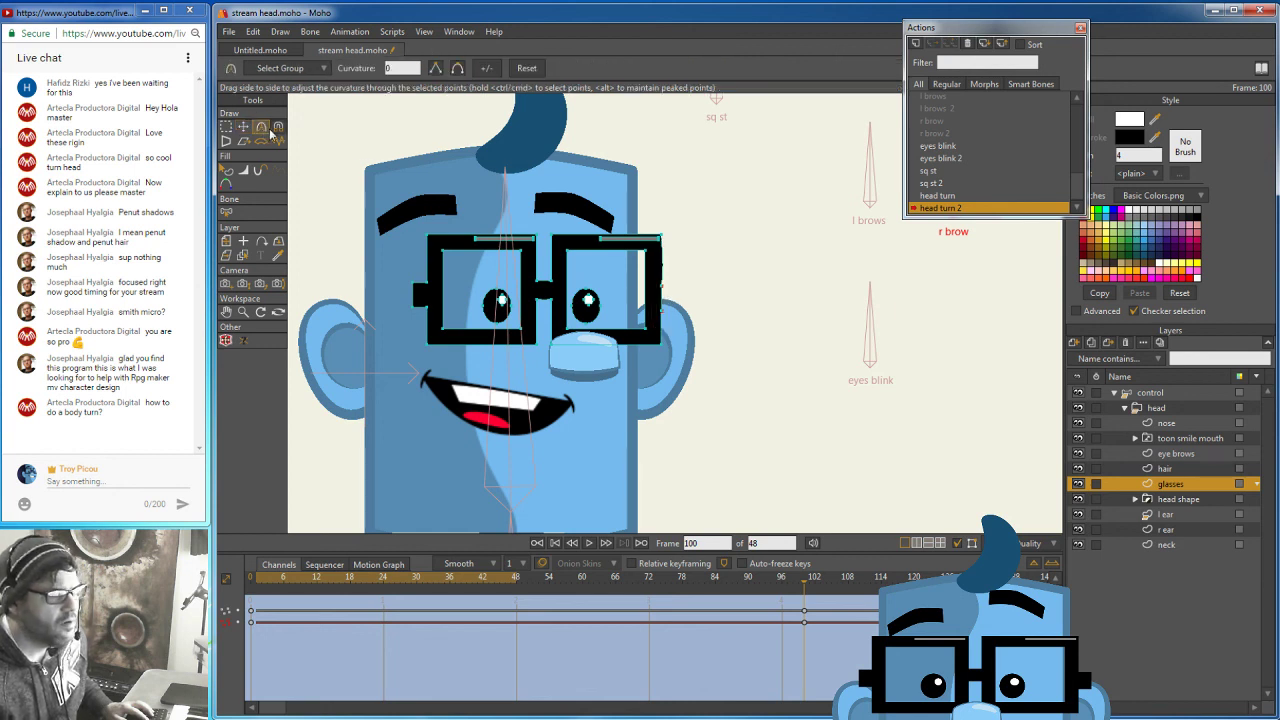
left_click(664, 290)
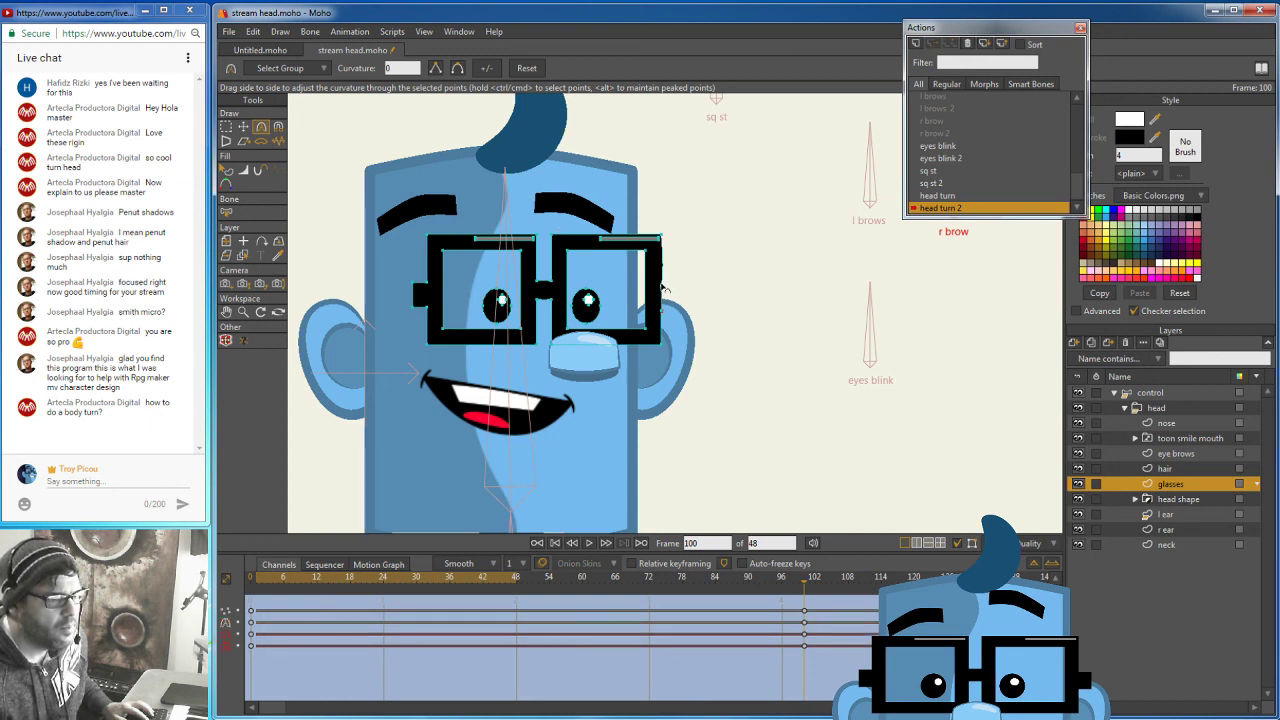
left_click(458, 68)
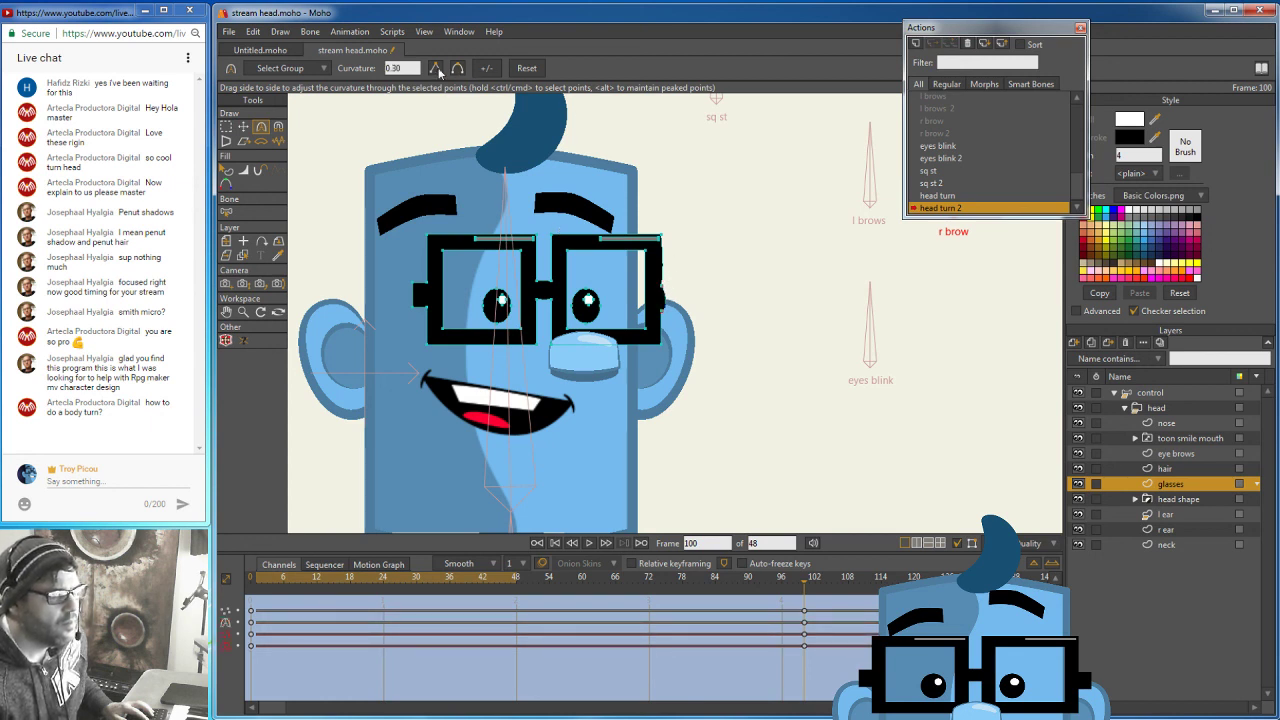
left_click(435, 68)
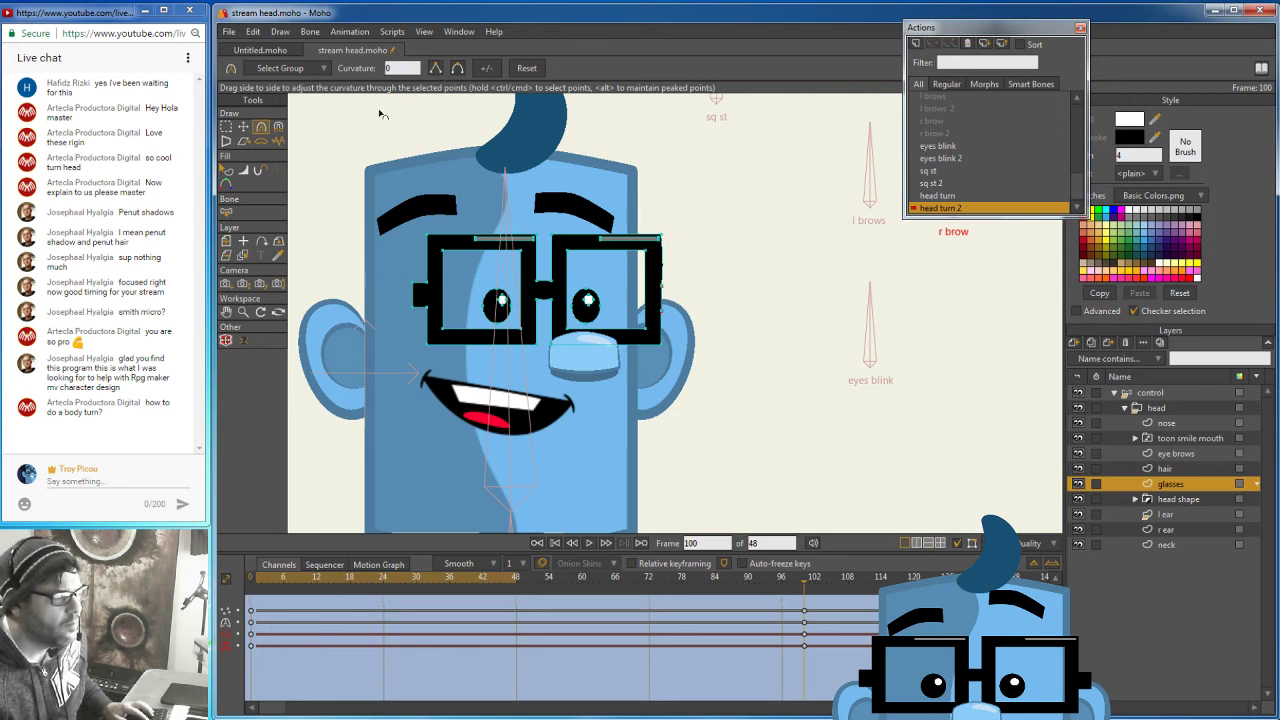
left_click(243, 128)
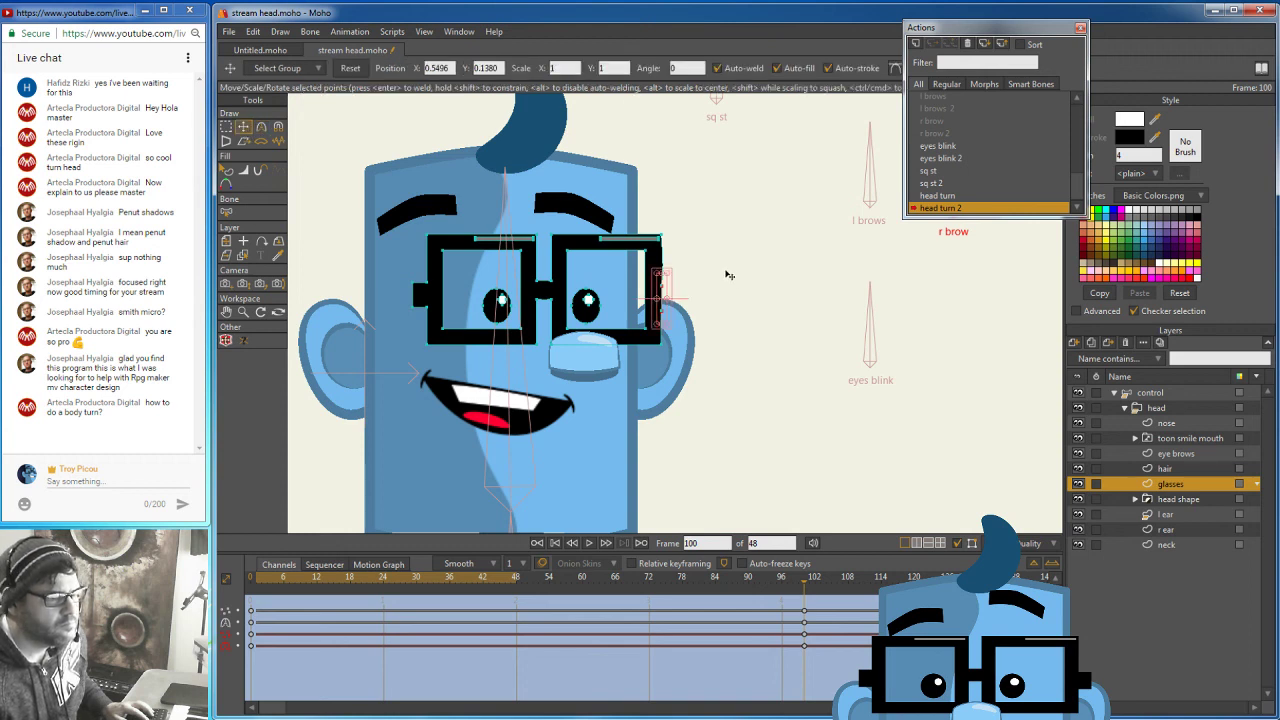
Reposition the single hinge point and adjust its curvature so it sits flush with the right-hand lens's outer edge.
left_click(662, 237)
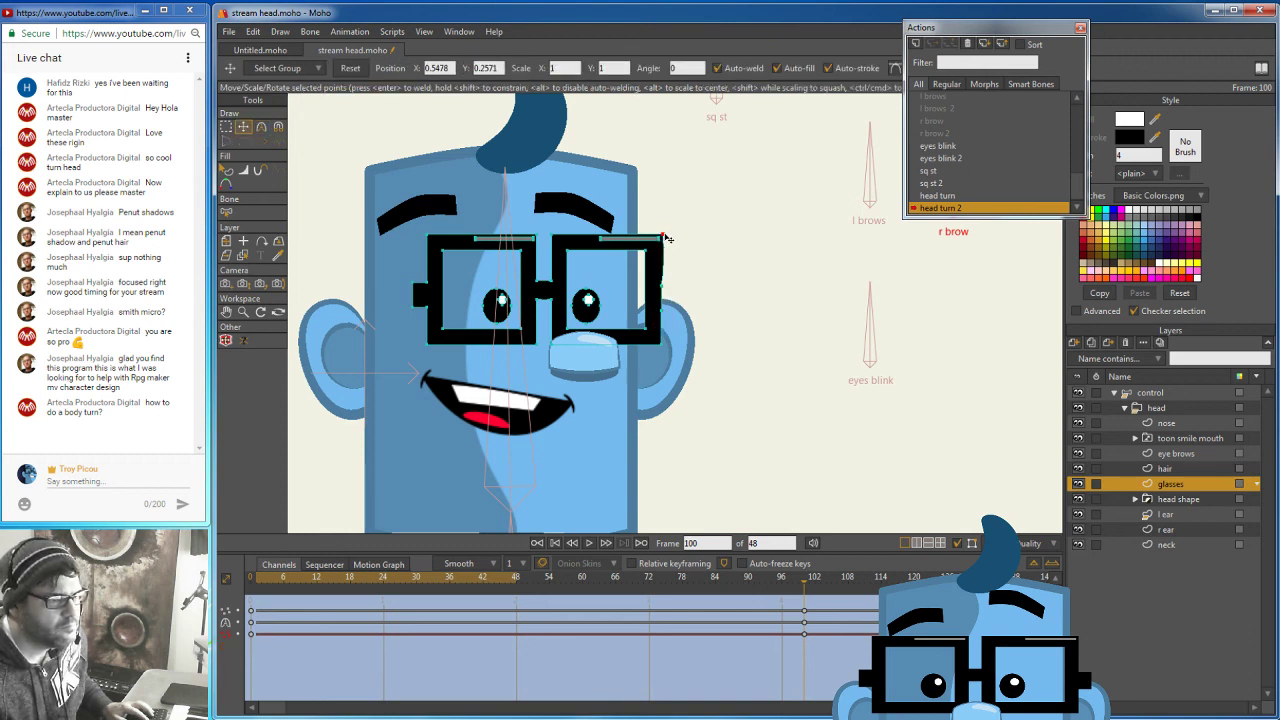
left_click_drag(662, 236, 663, 236)
left_click(662, 288)
left_click_drag(662, 286, 667, 274)
key("ctrl+a")
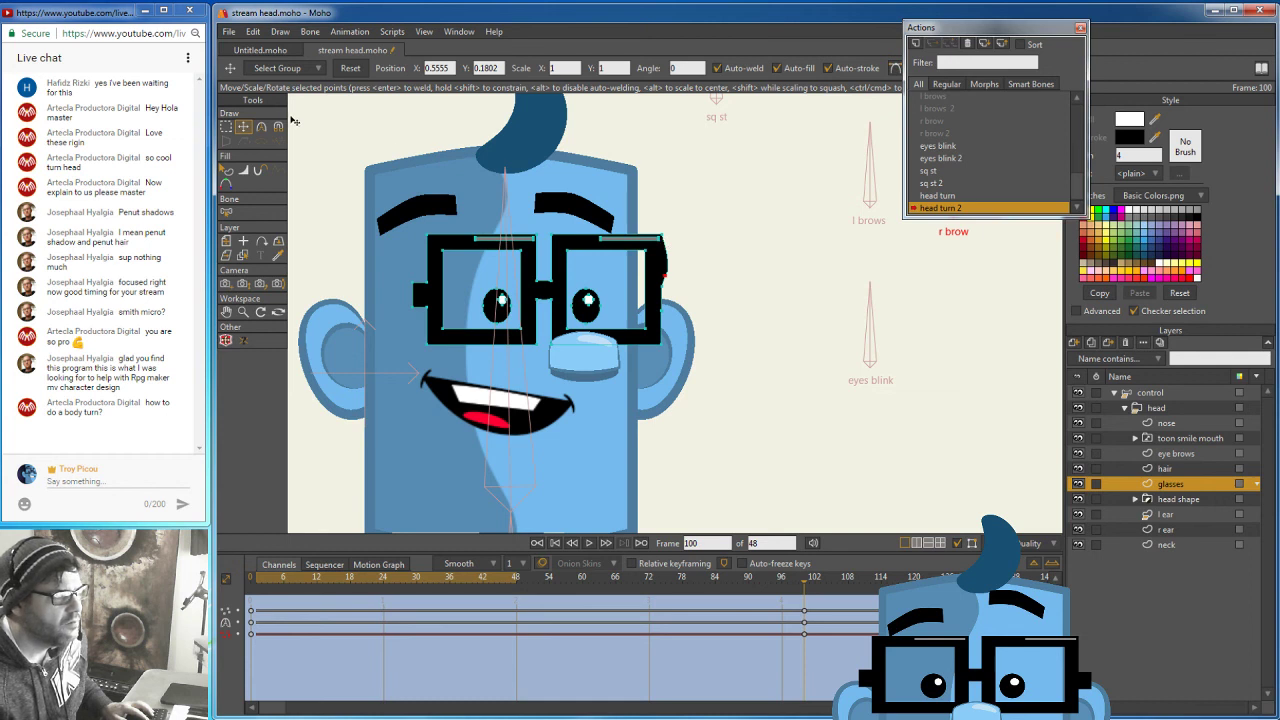
left_click(261, 127)
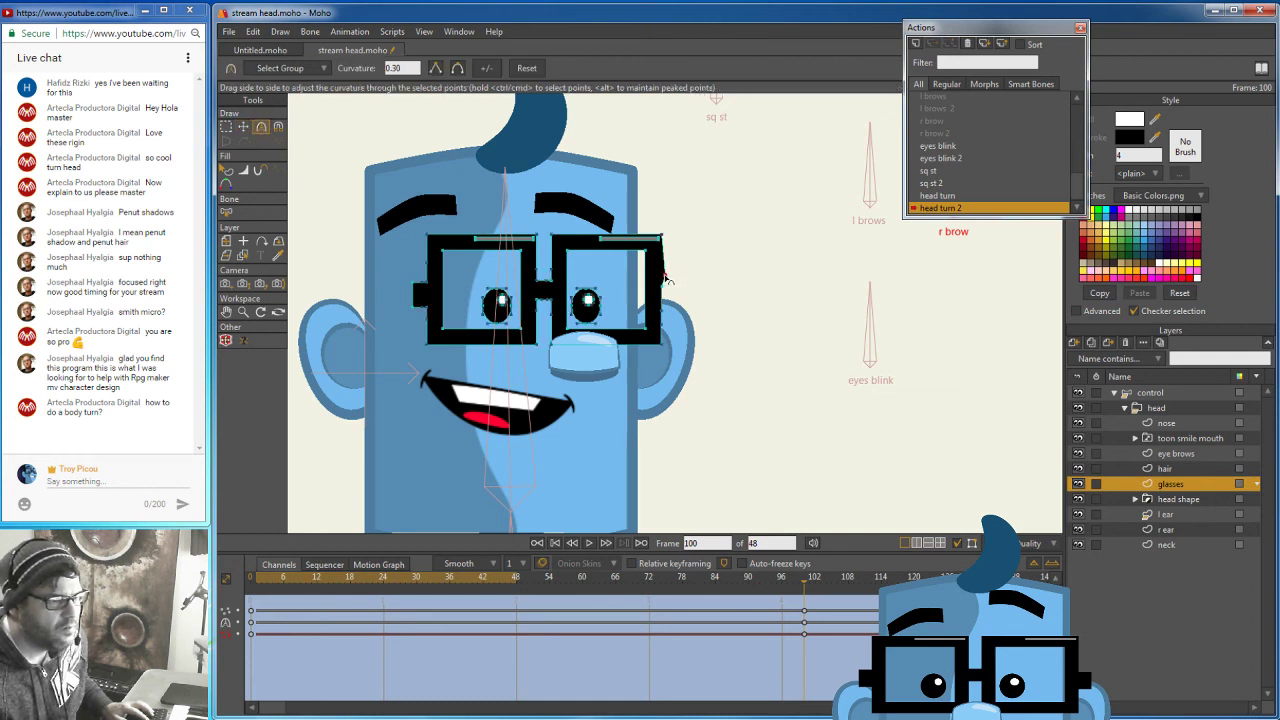
left_click(665, 279)
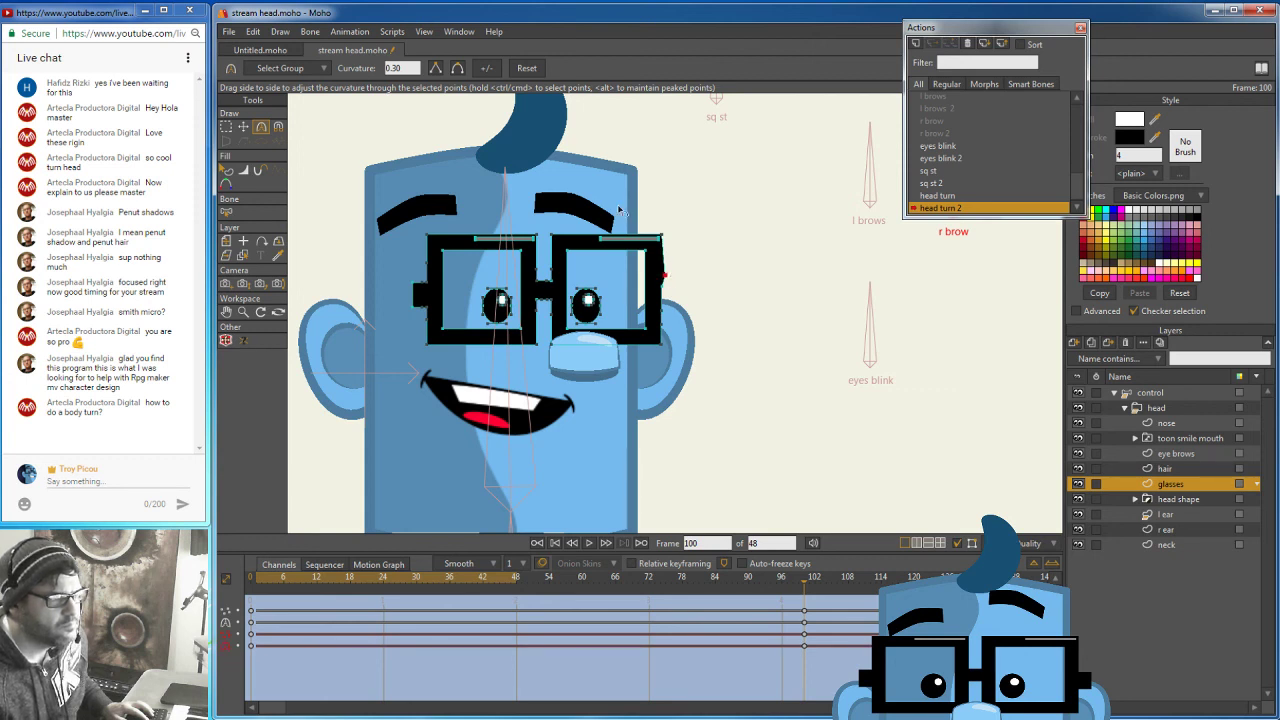
left_click(242, 127)
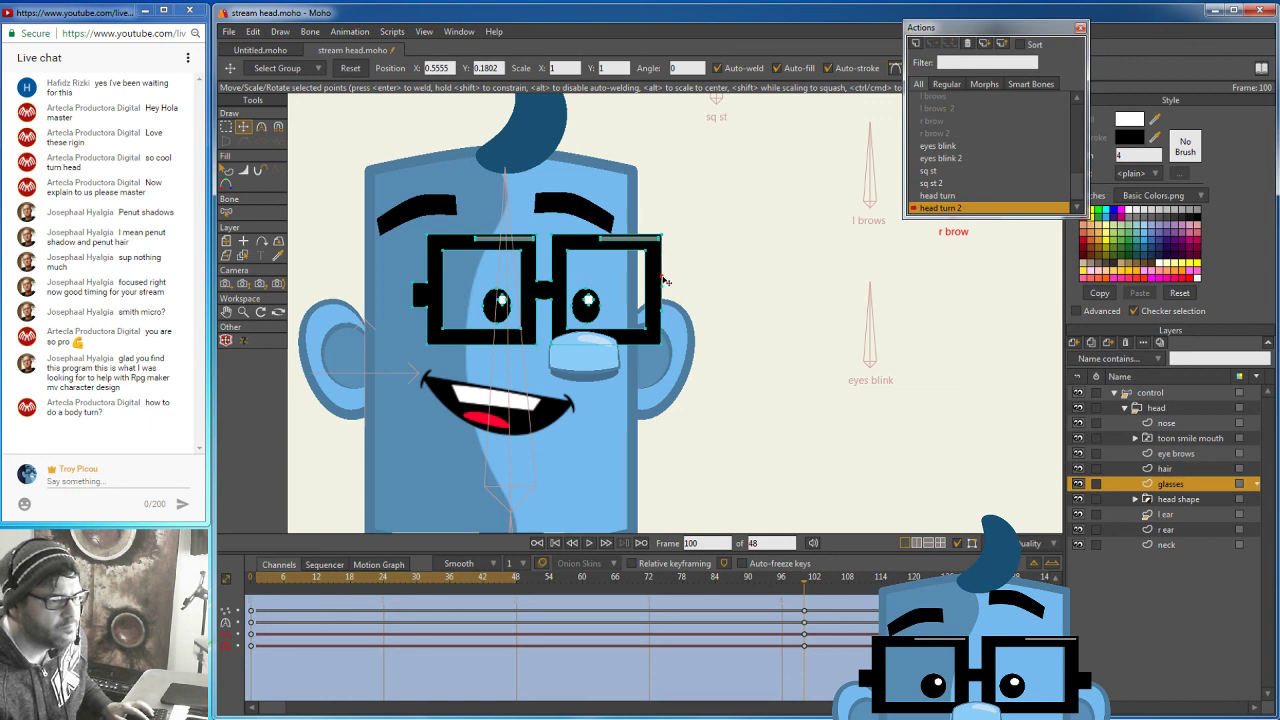
left_click_drag(662, 277, 661, 276)
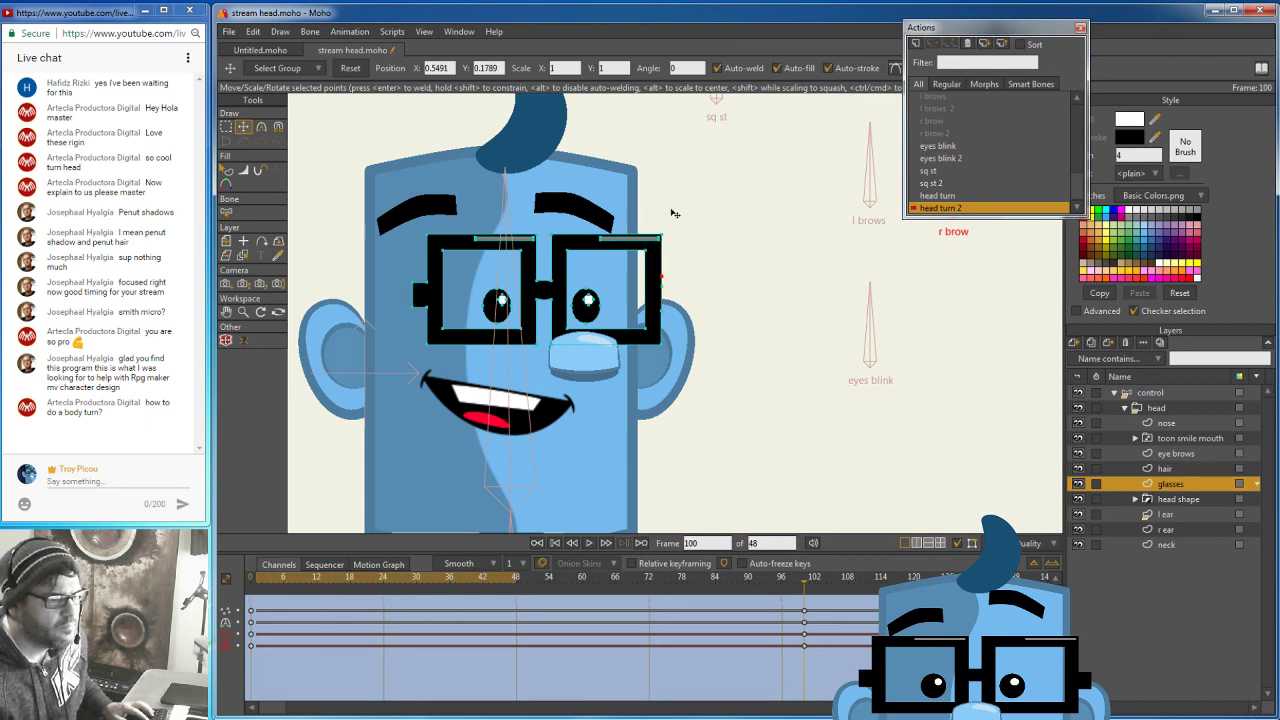
Select the outer edge points of the right-hand lens and scale them shorter vertically to taper the frame in perspective.
key("g")
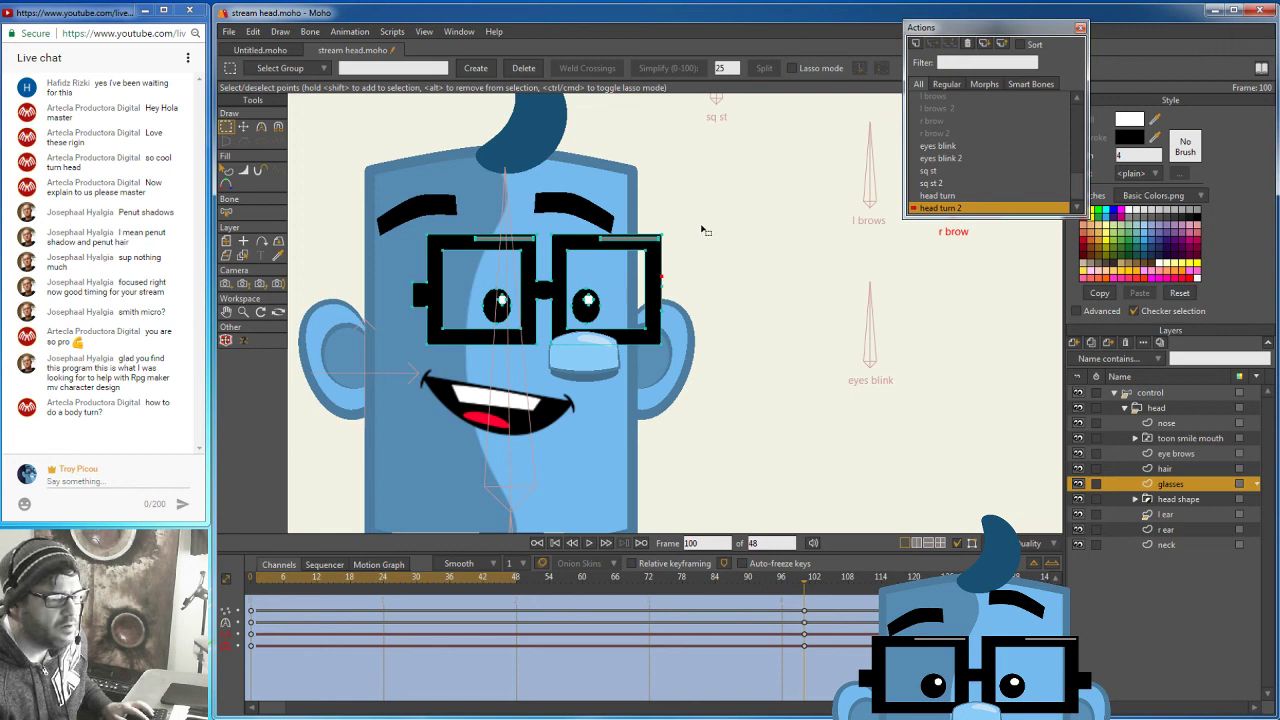
left_click_drag(707, 223, 640, 362)
key("t")
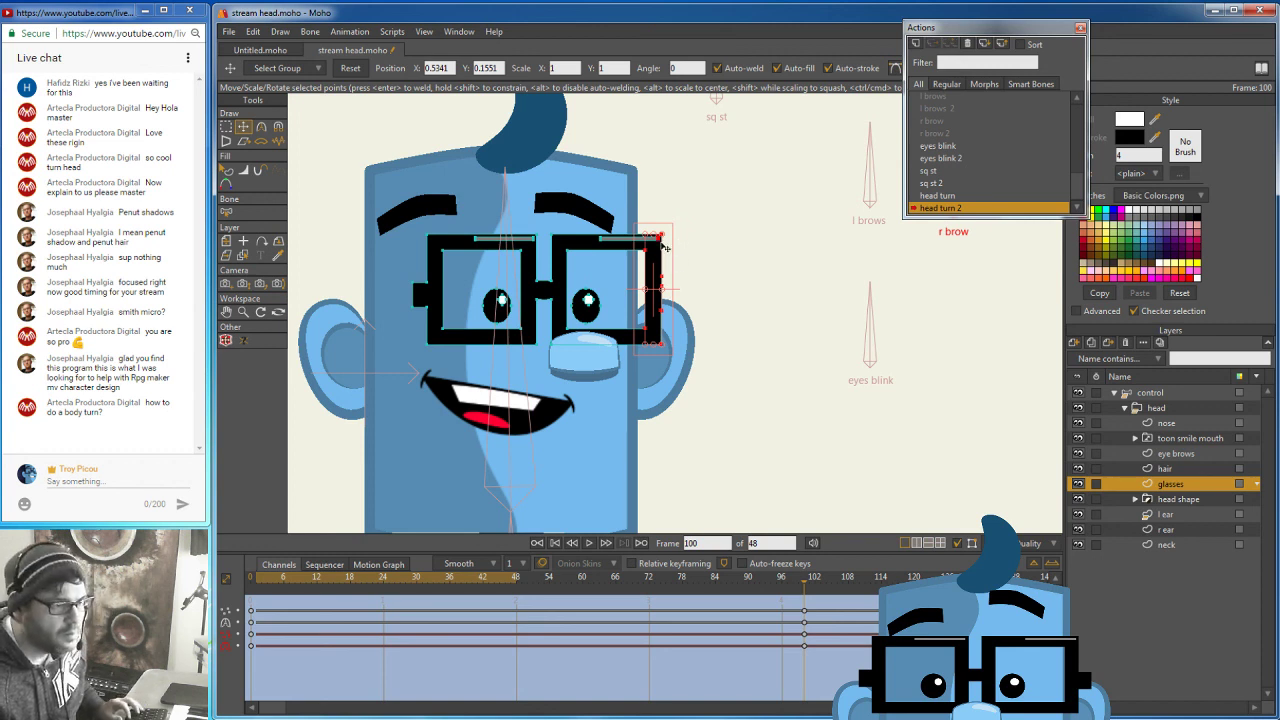
left_click_drag(657, 236, 657, 248)
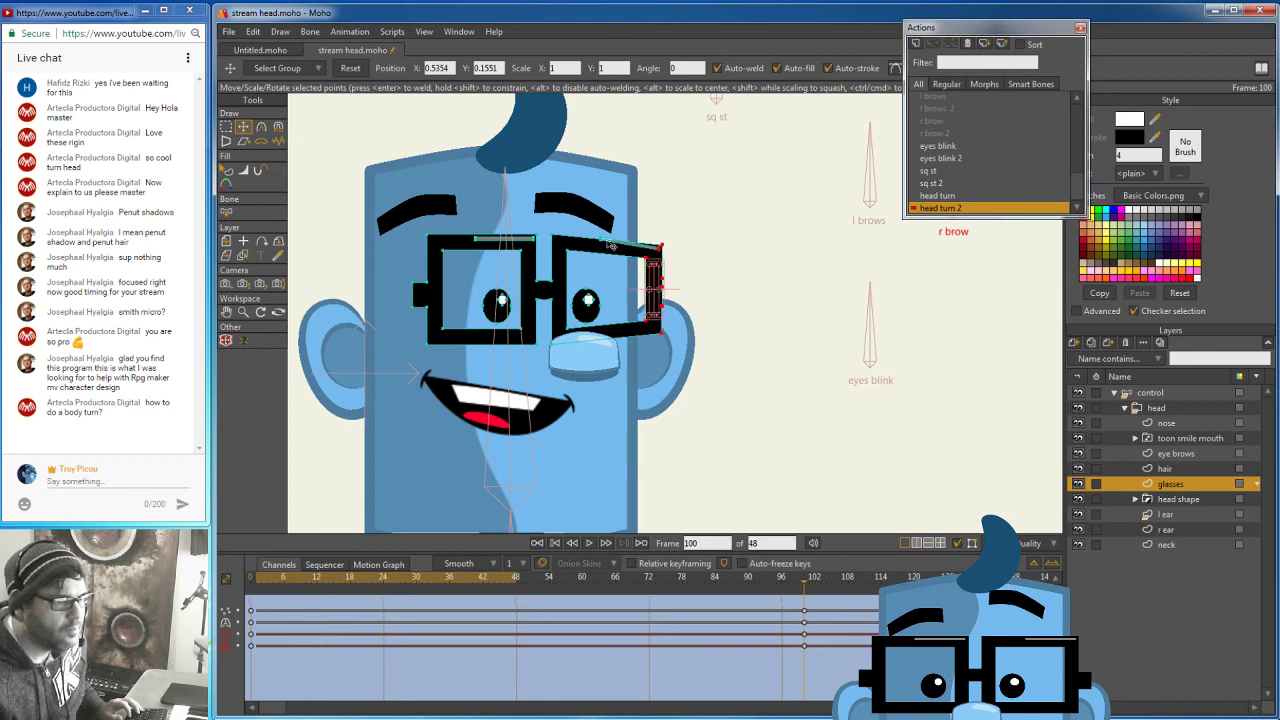
Select the inner end points of the right-hand lens's highlight and align them with the slanted upper rim.
left_click(227, 127)
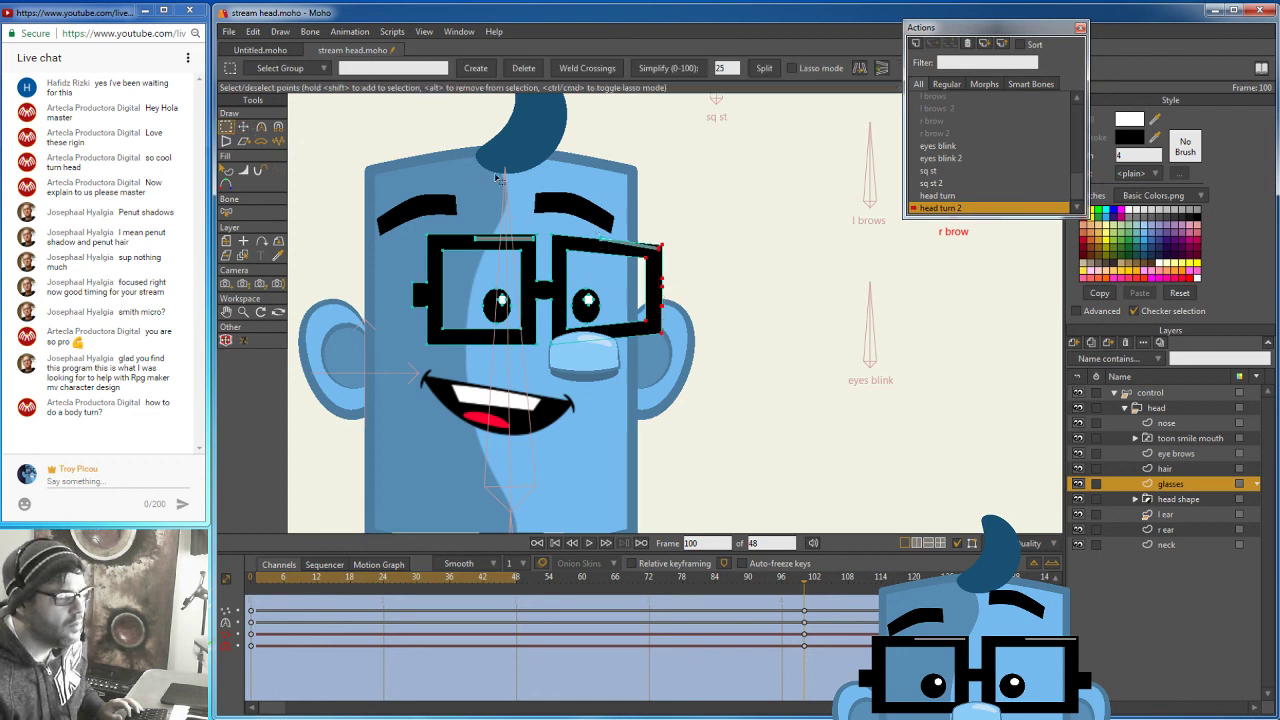
left_click_drag(591, 230, 603, 259)
key("t")
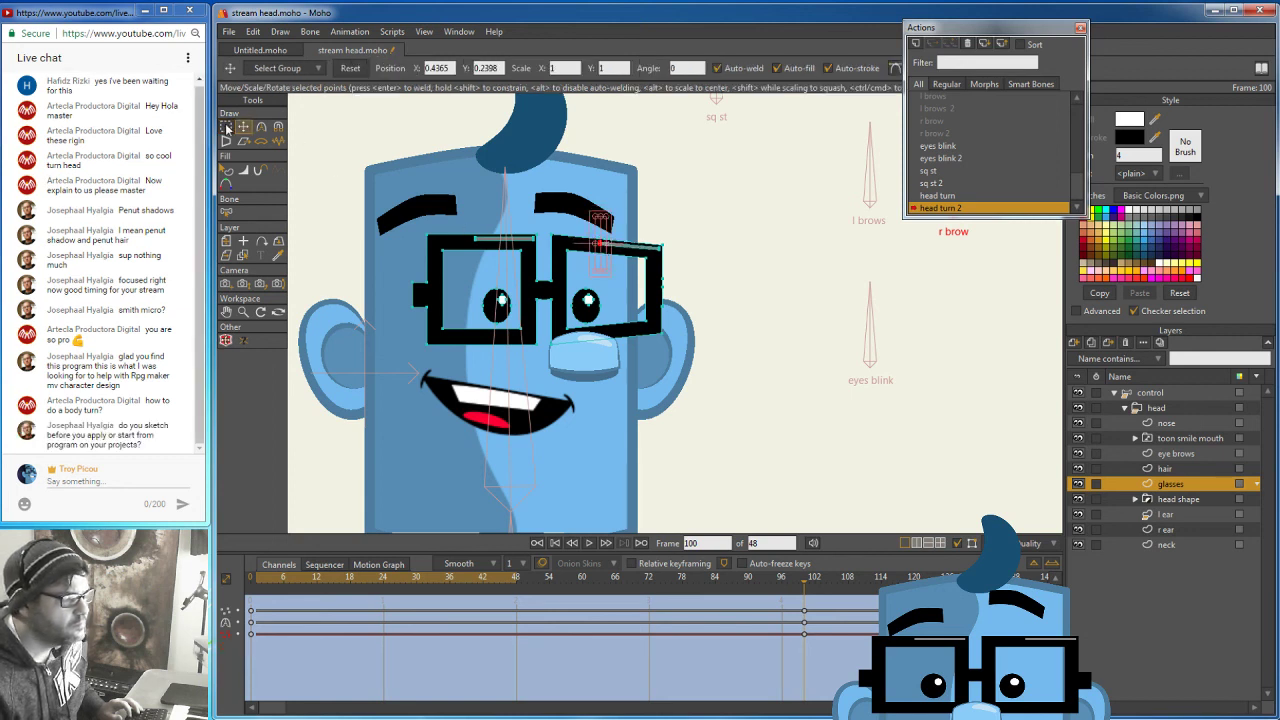
Select the outer edge points of the left-hand lens and scale them taller vertically to enlarge the near side.
left_click(227, 127)
left_click(420, 231)
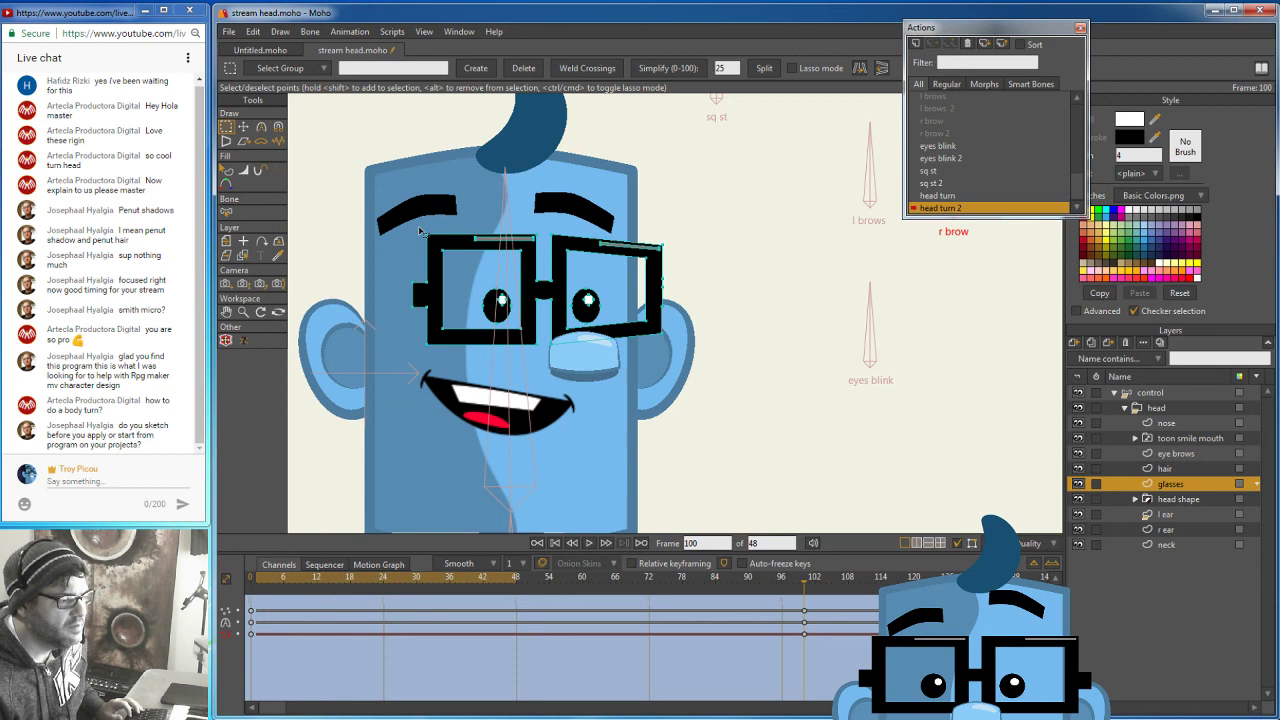
key("ctrl+a")
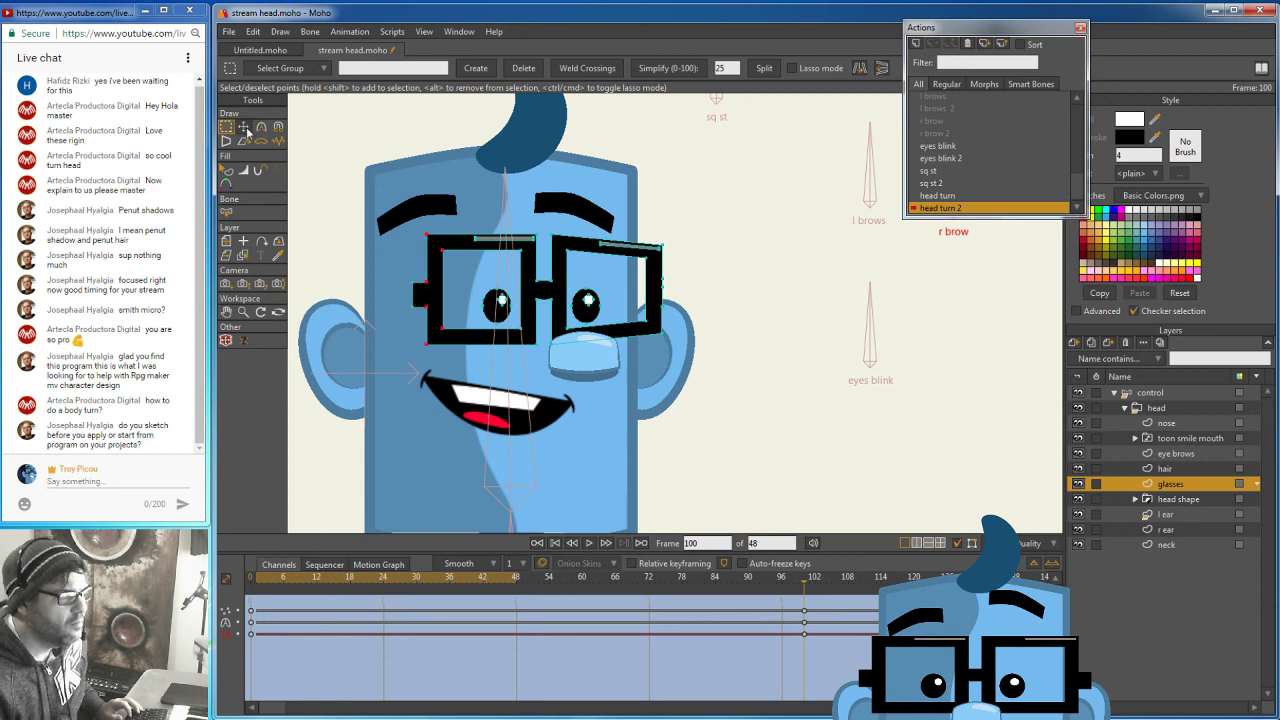
left_click(243, 128)
left_click_drag(429, 237, 432, 208)
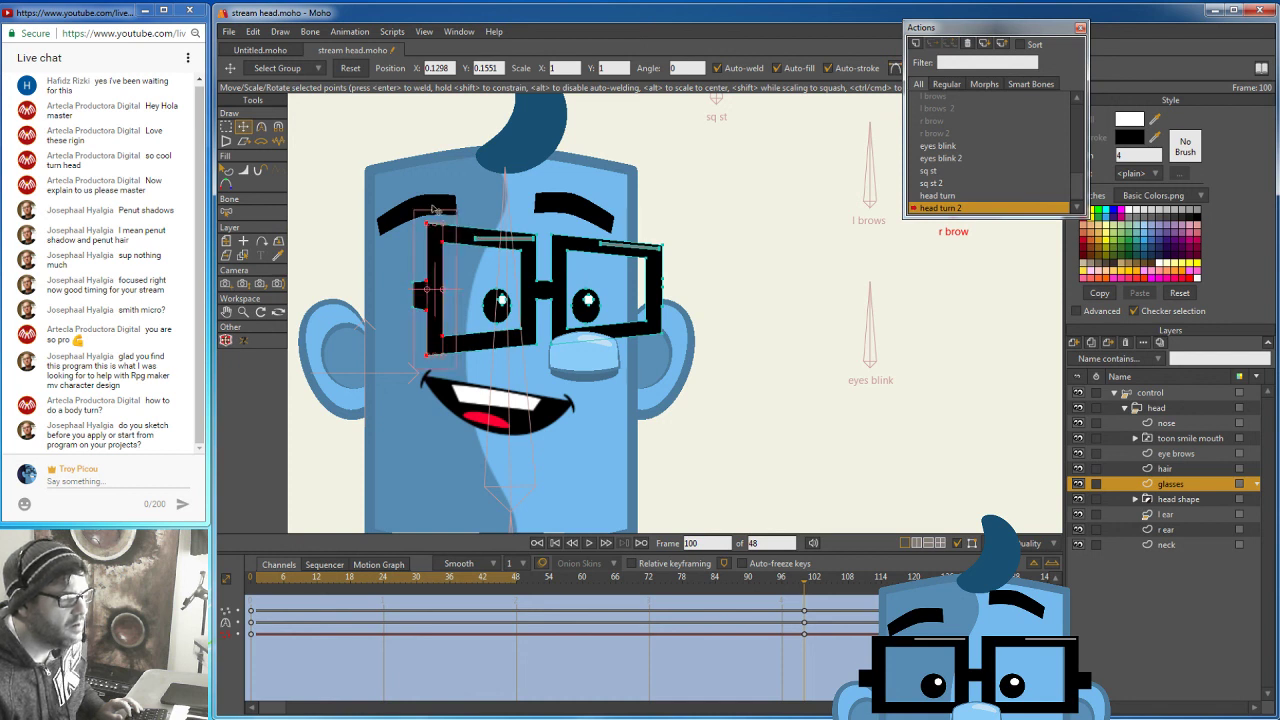
Select the outer end points of the left-hand lens's highlight and raise them to follow the slanted upper rim.
key("g")
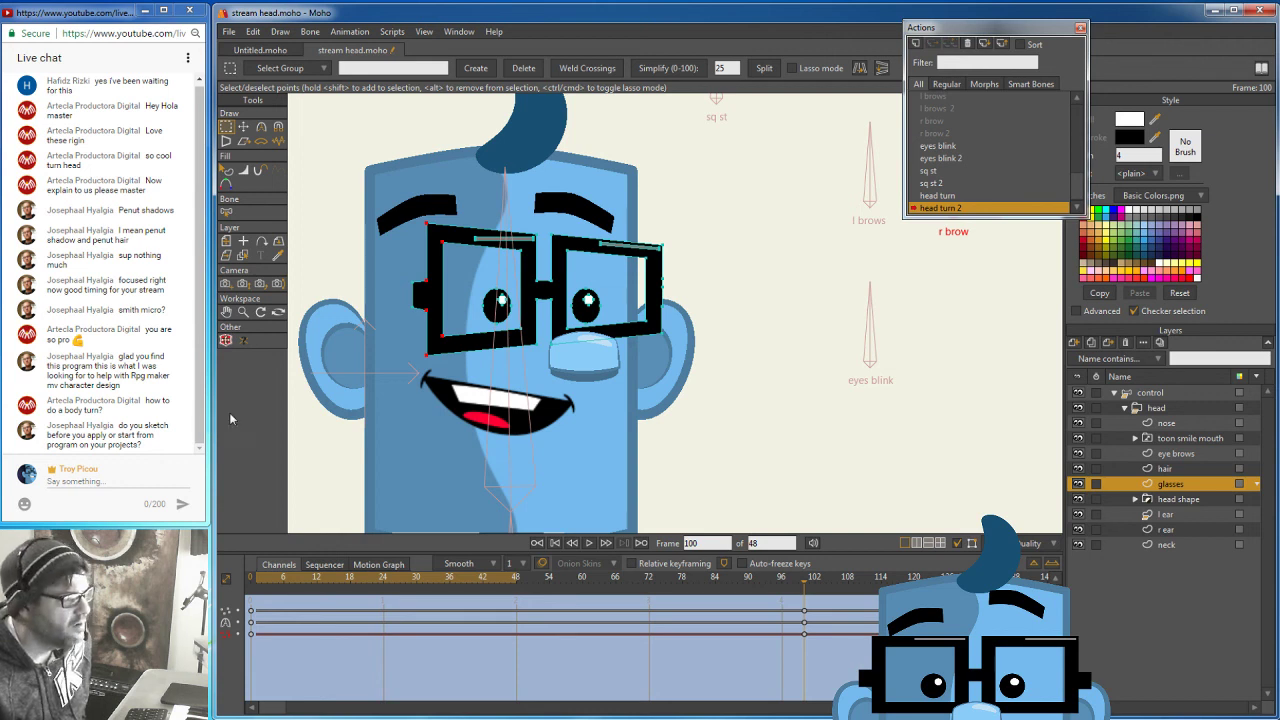
left_click(244, 127)
left_click(226, 127)
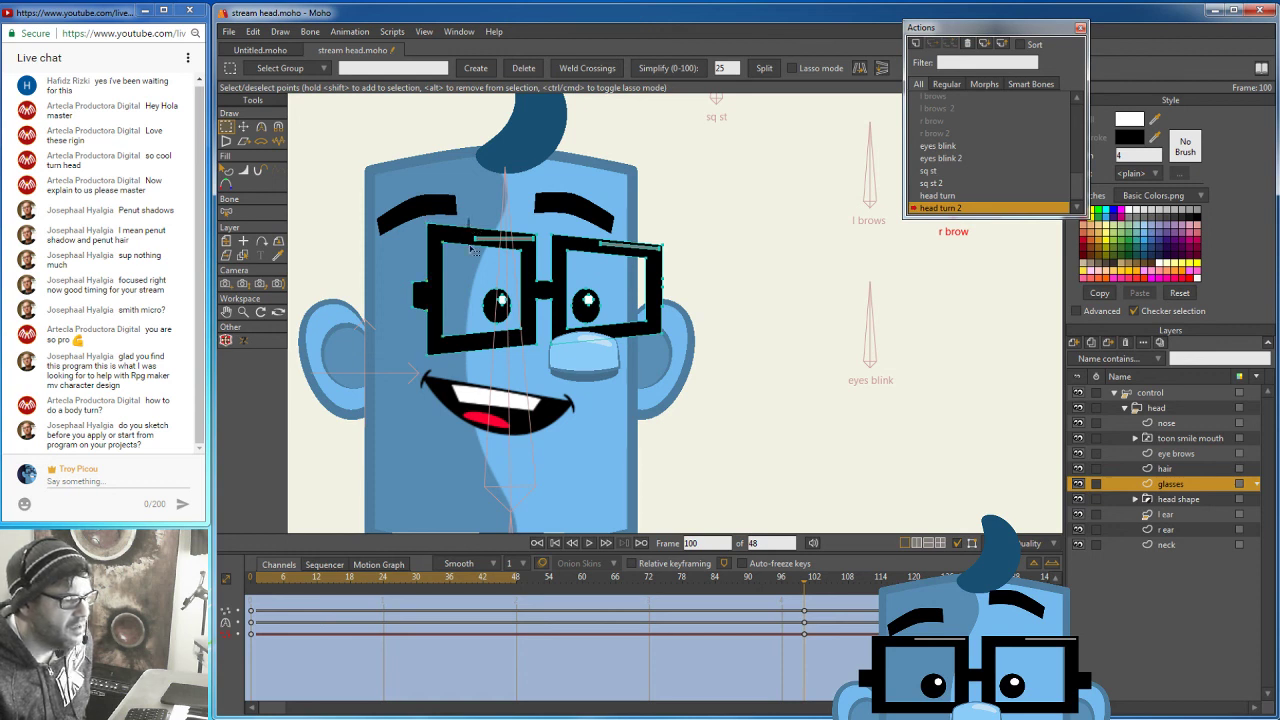
left_click(243, 127)
left_click_drag(474, 242, 490, 230)
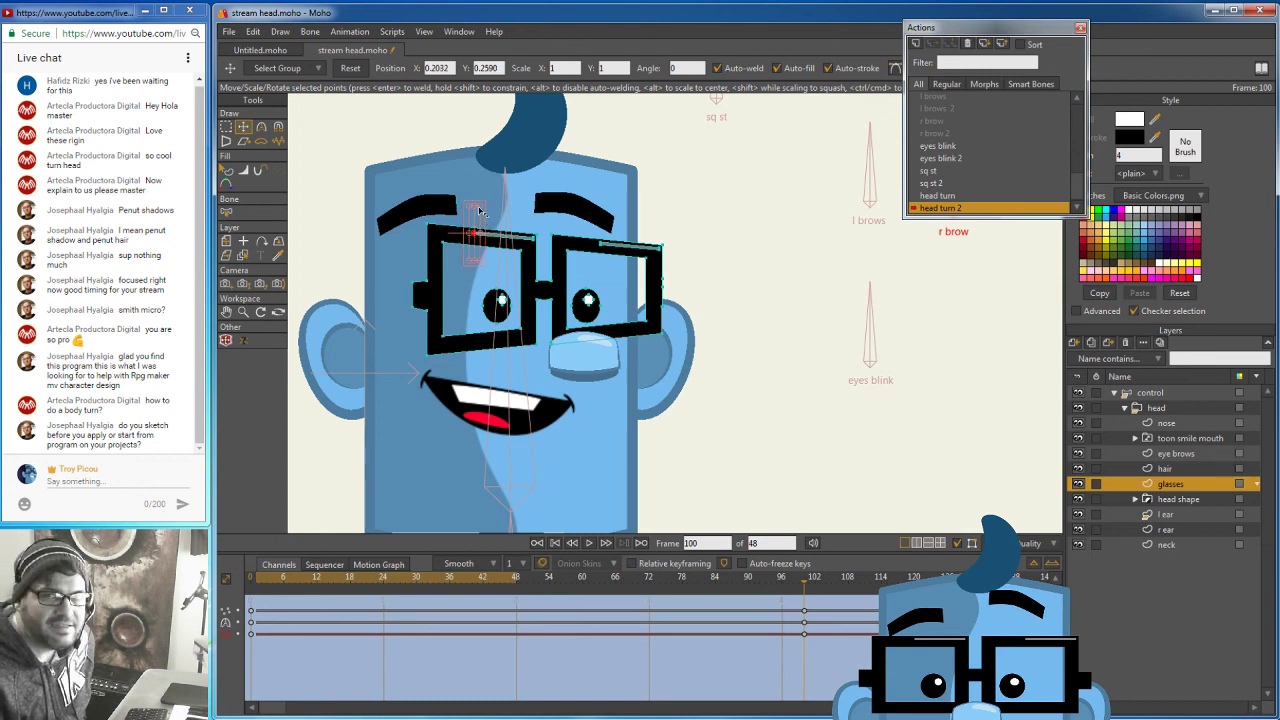
Select the bridge and both inner lens edges and shift them sideways towards the right-hand lens, then deselect them.
key("g")
left_click_drag(516, 216, 570, 353)
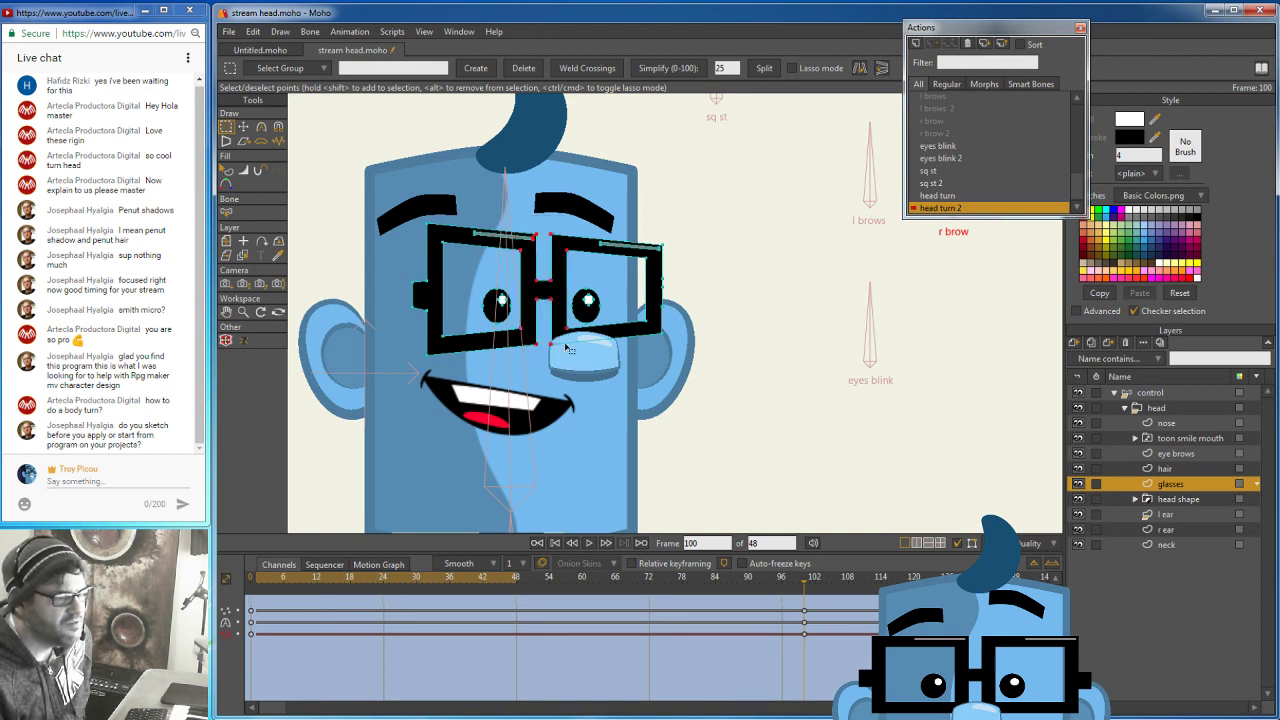
left_click(245, 127)
left_click_drag(550, 263, 567, 265)
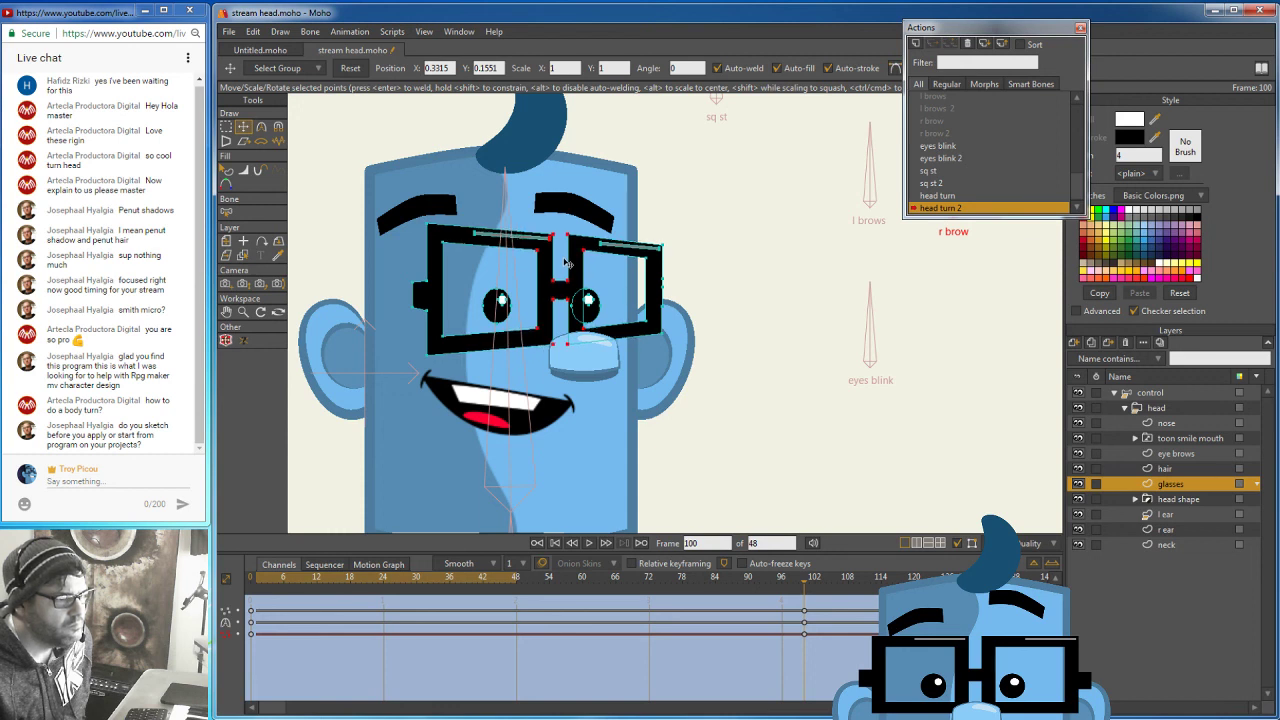
left_click(572, 384)
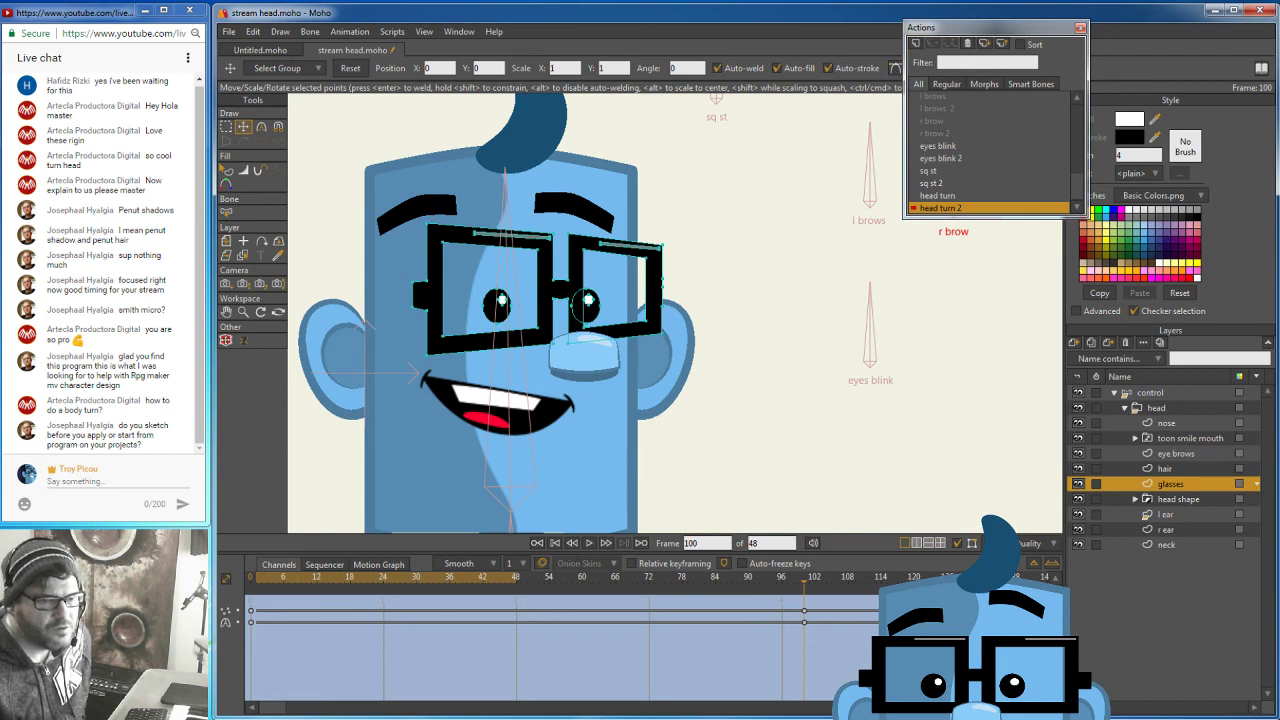
On the nose layer, pull the lower outer corner point outward and slightly up at frame 100.
left_click(1203, 425)
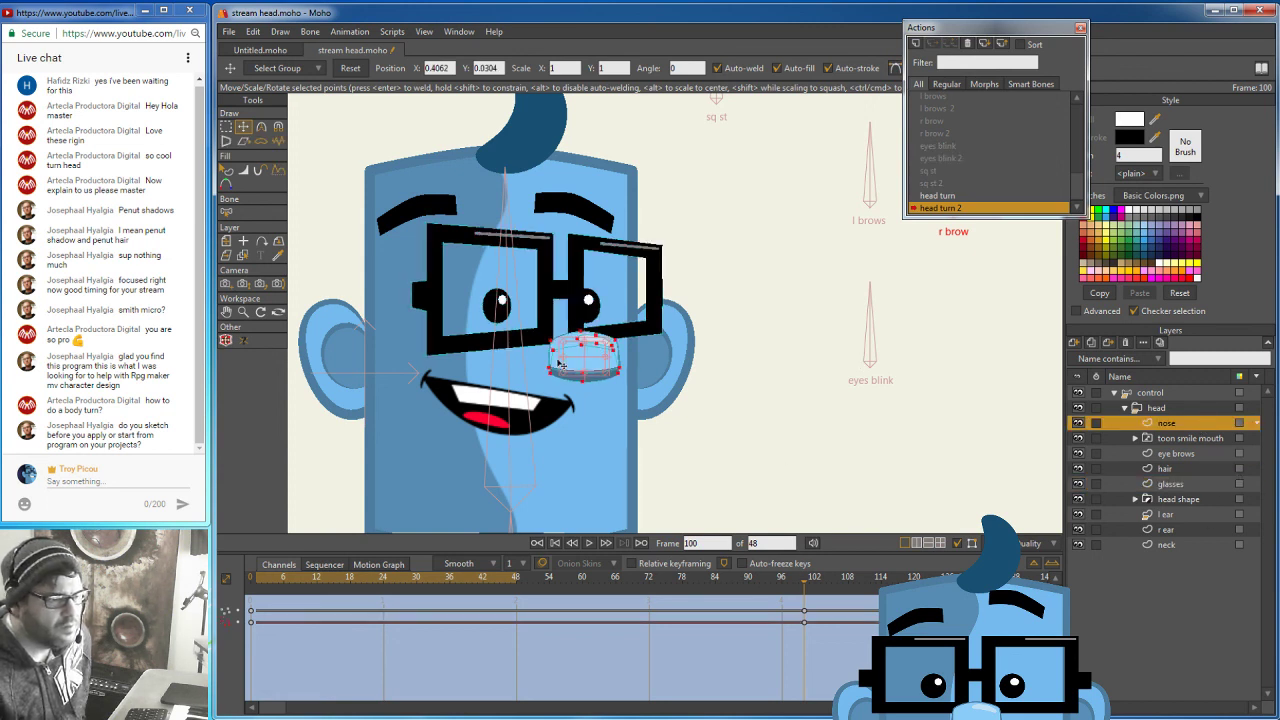
left_click(620, 378)
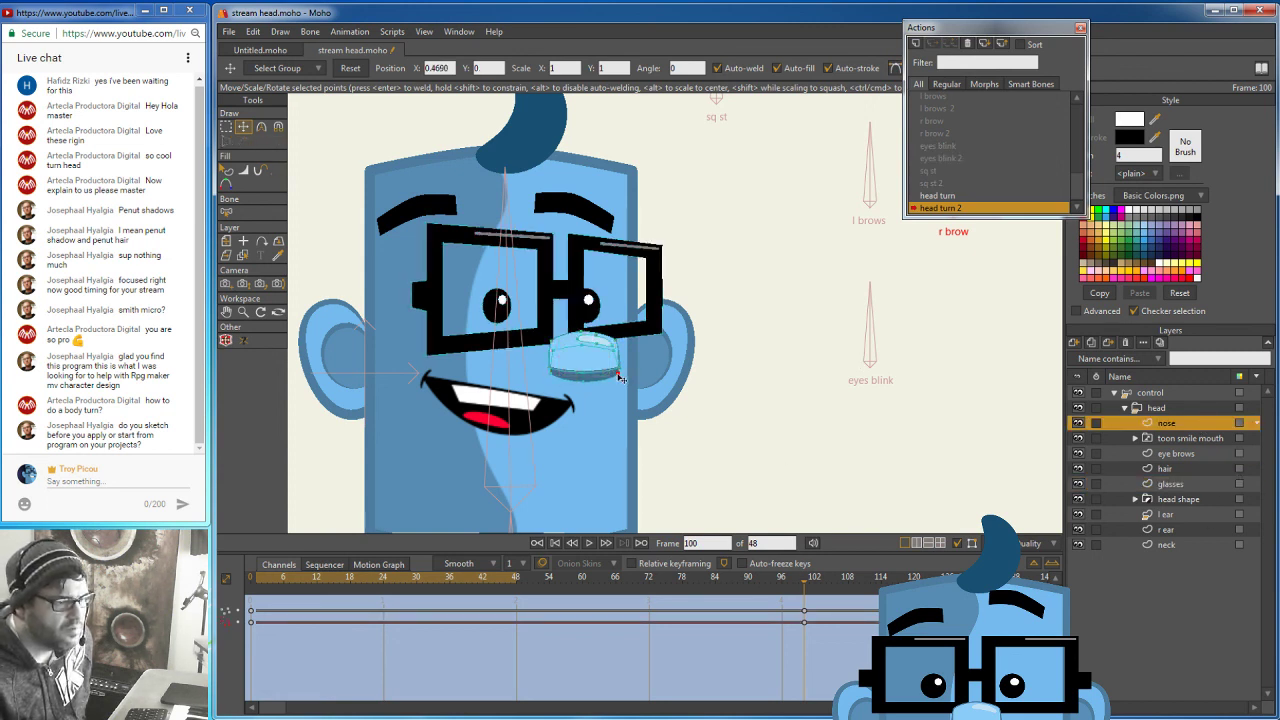
mouse_move(620, 378)
left_mouse_down()
mouse_move(598, 332)
mouse_move(559, 345)
mouse_move(617, 345)
mouse_move(640, 372)
left_mouse_up()
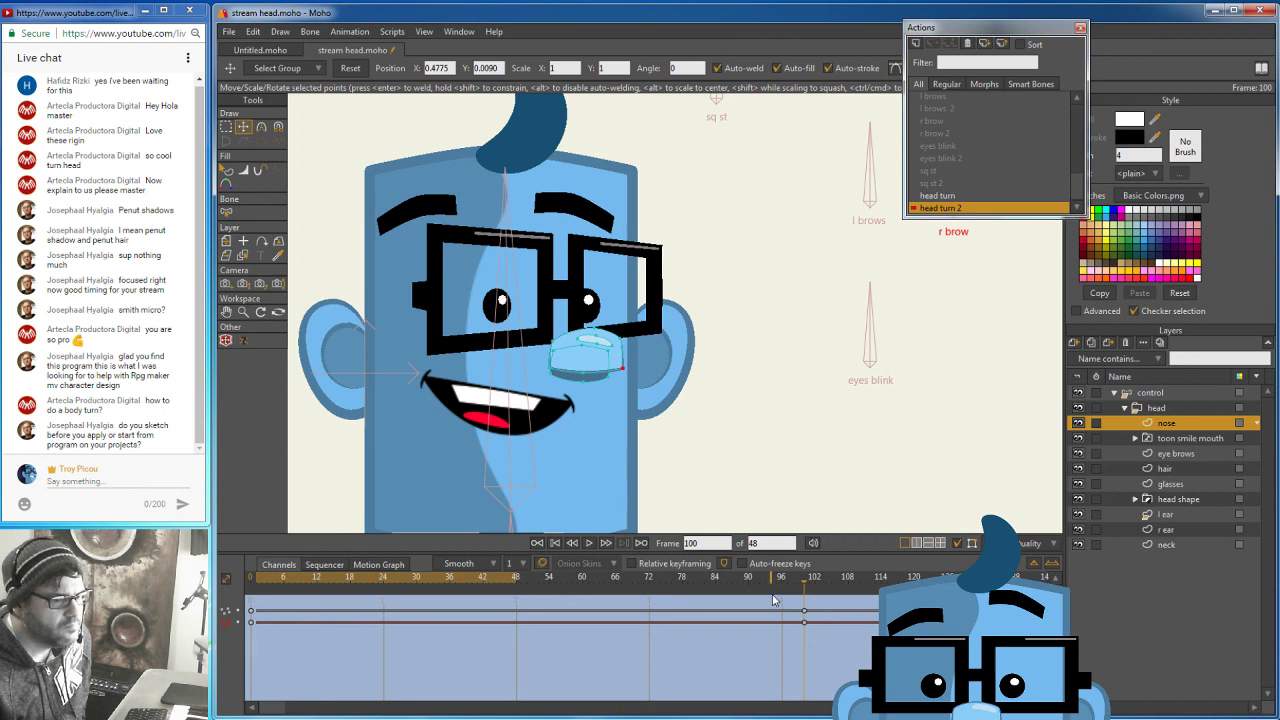
left_click_drag(773, 596, 804, 588)
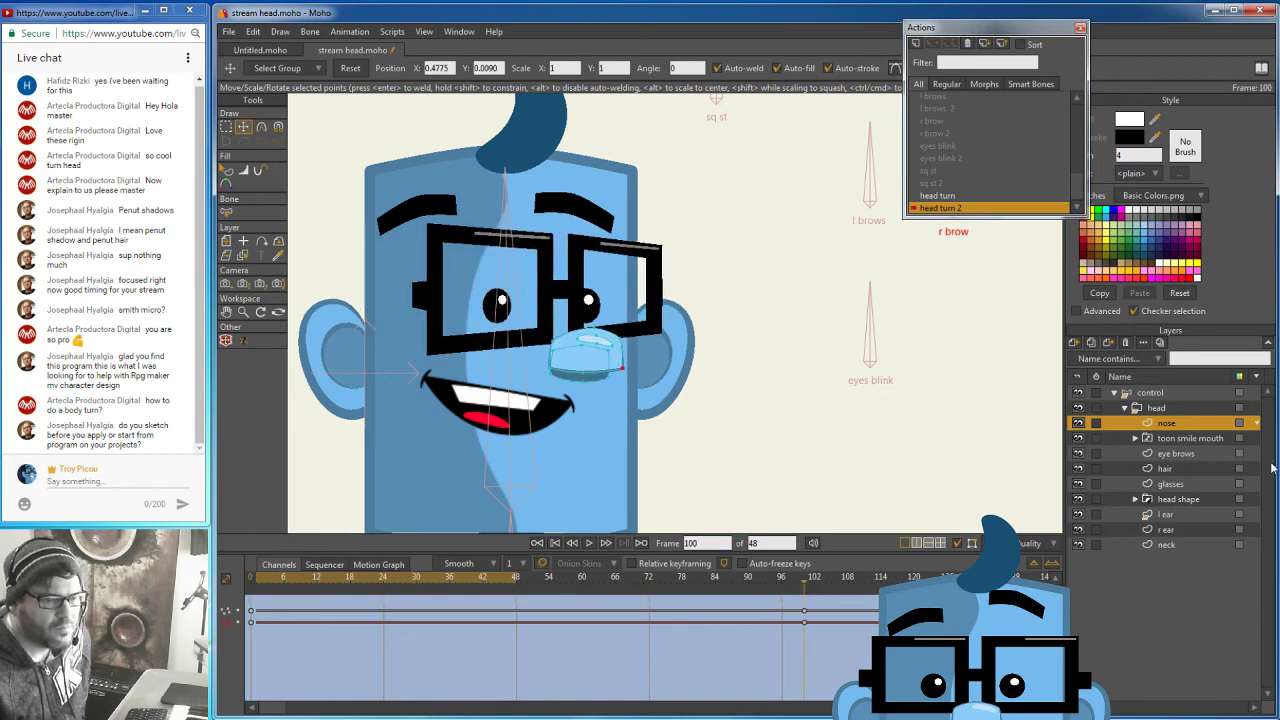
On the glasses layer at frame 100, extend the outer temple end points out to the ear and scale them shorter to taper the arm.
left_click(1181, 483)
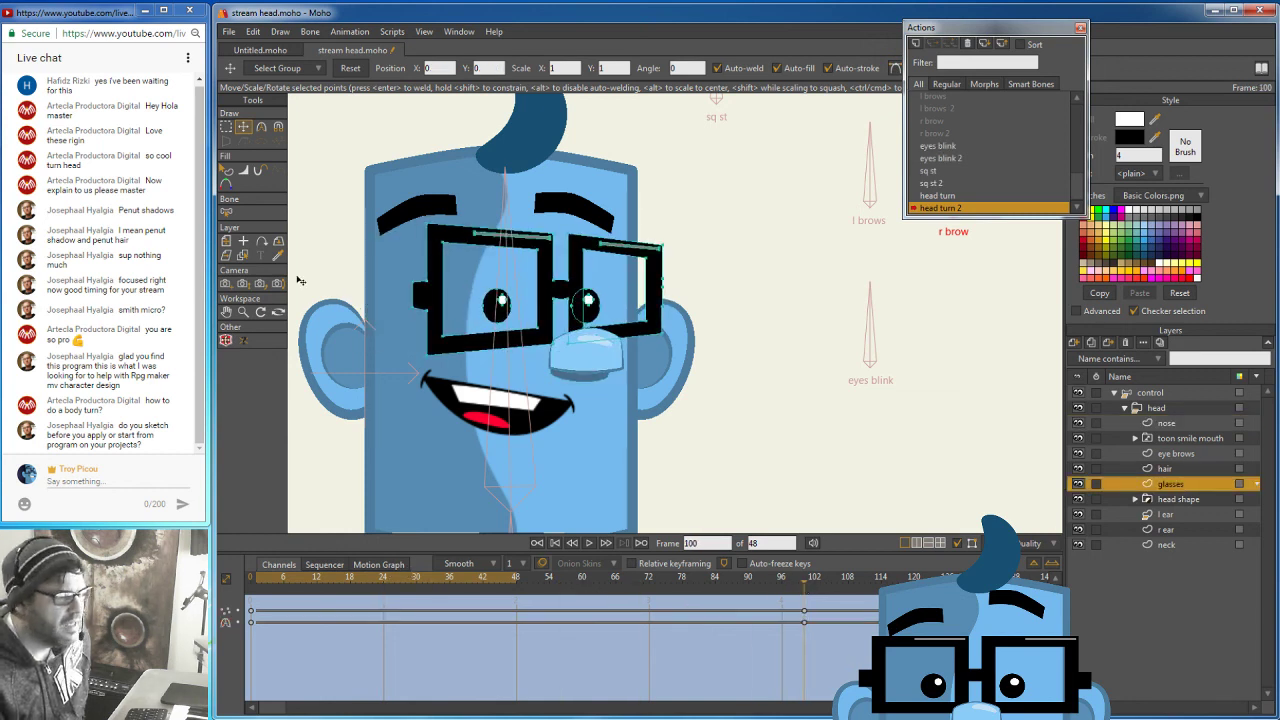
left_click(226, 127)
left_click_drag(403, 273, 428, 330)
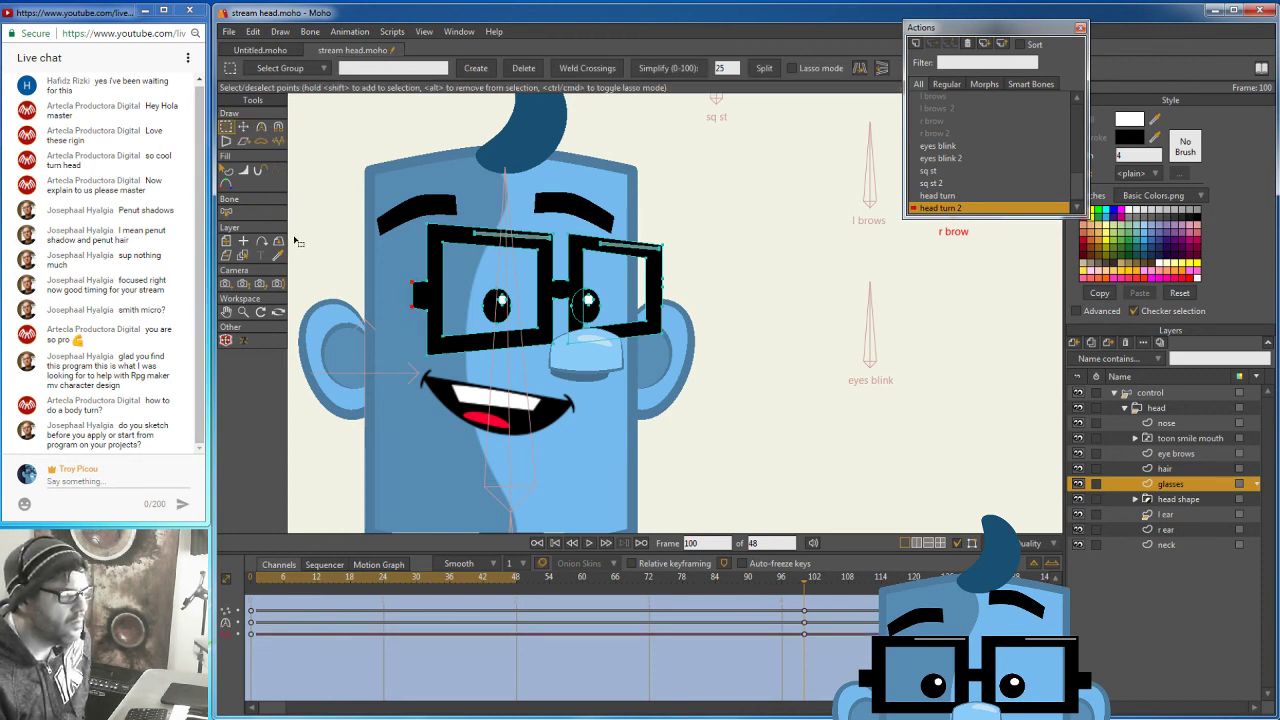
left_click(242, 127)
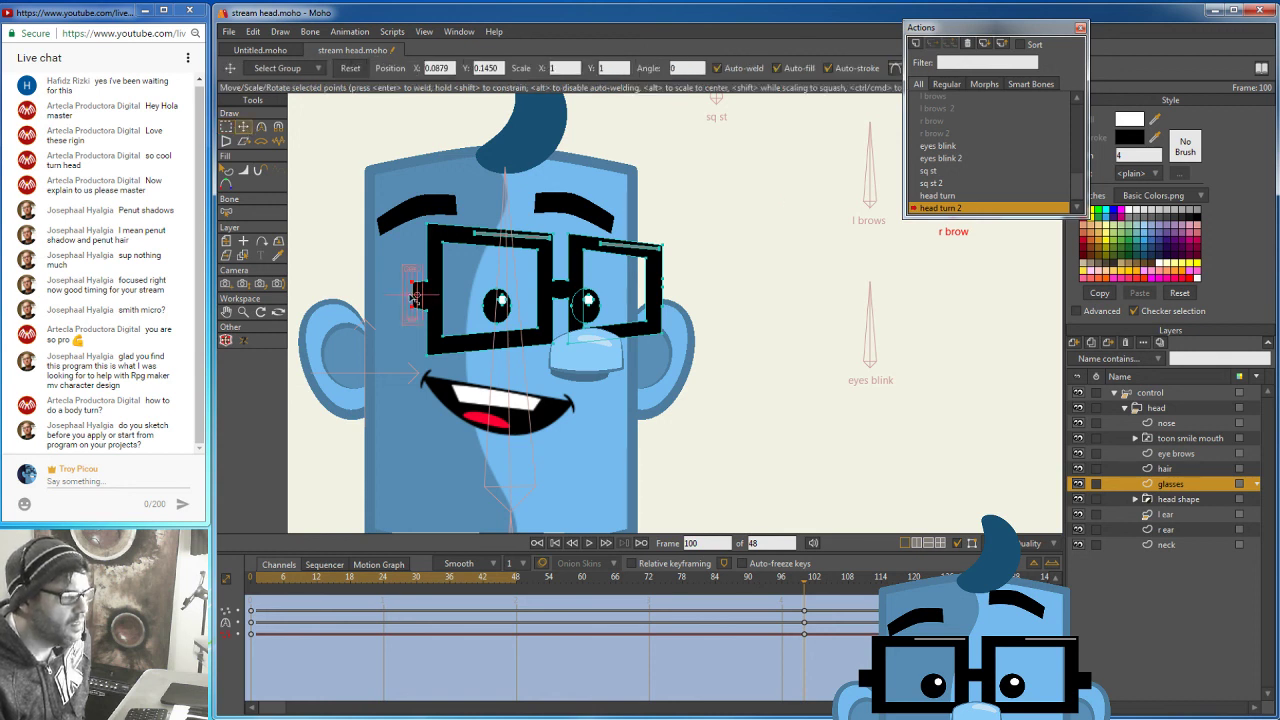
left_click_drag(414, 297, 346, 293)
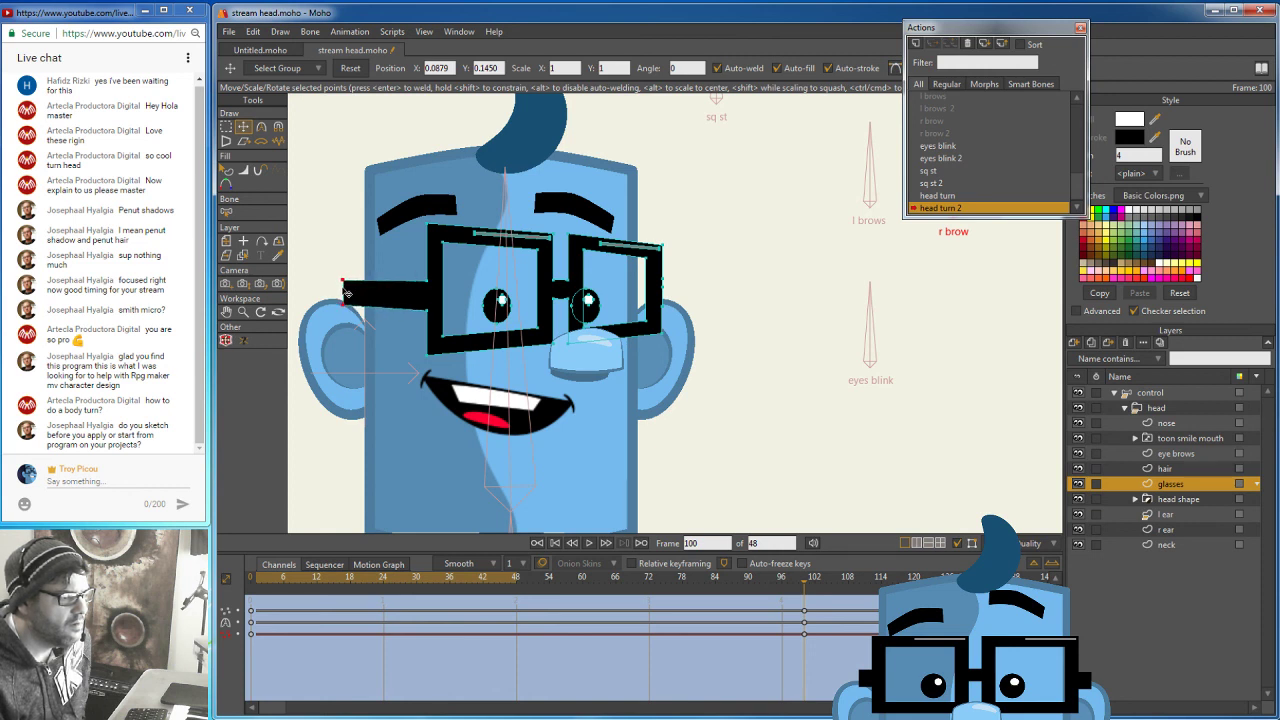
mouse_move(346, 292)
left_mouse_down()
mouse_move(346, 269)
mouse_move(345, 281)
left_mouse_up()
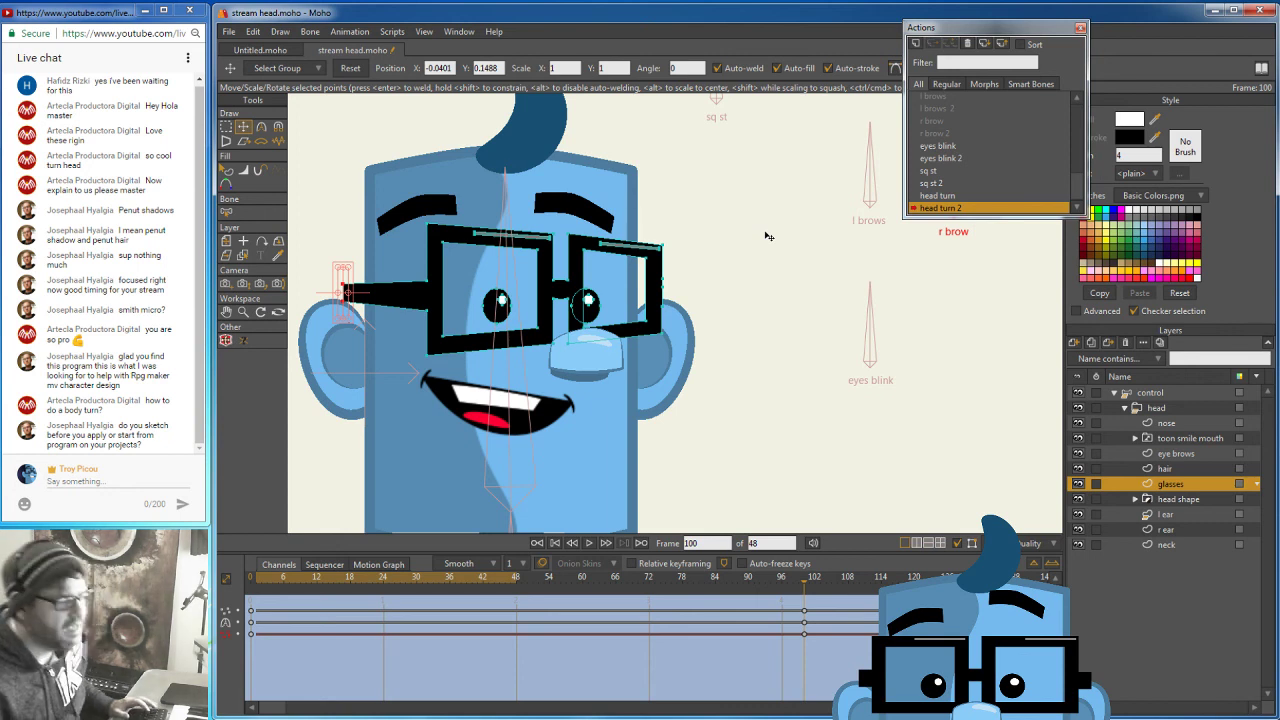
left_click(800, 580)
left_click_drag(802, 586, 805, 526)
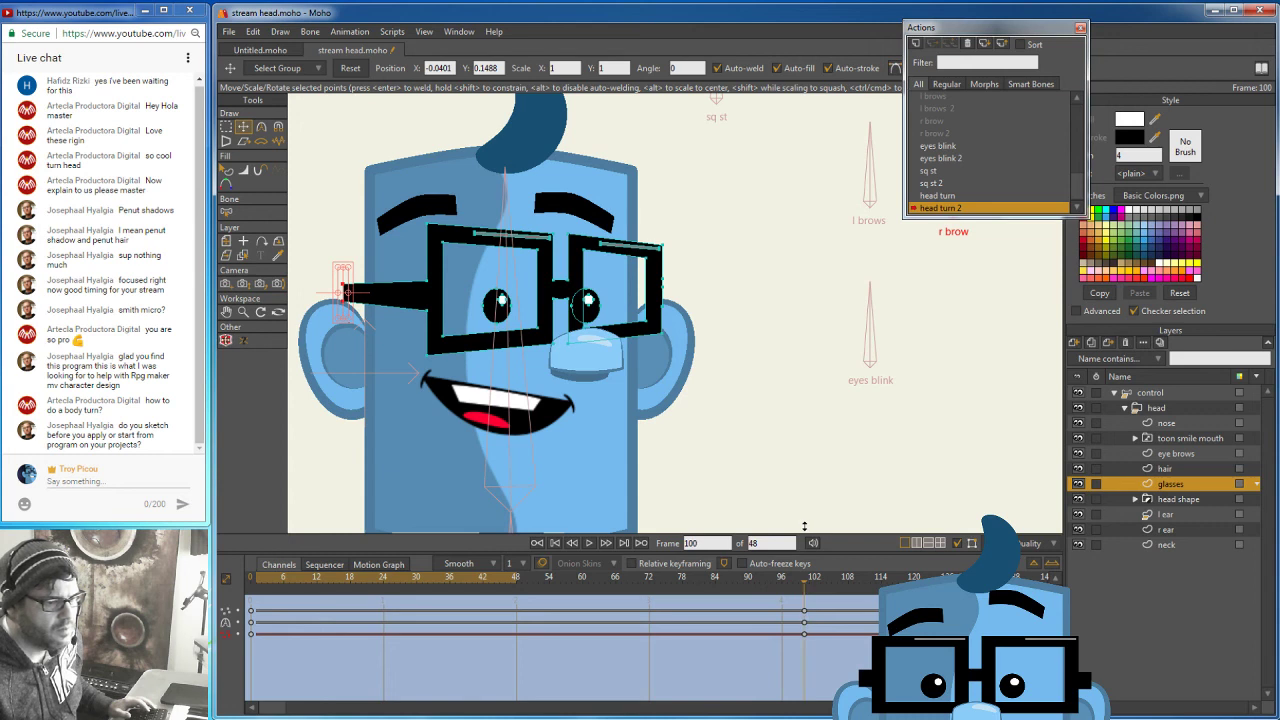
At frame 40, move the r ear layer above the glasses layer in the head group.
left_click(1179, 530)
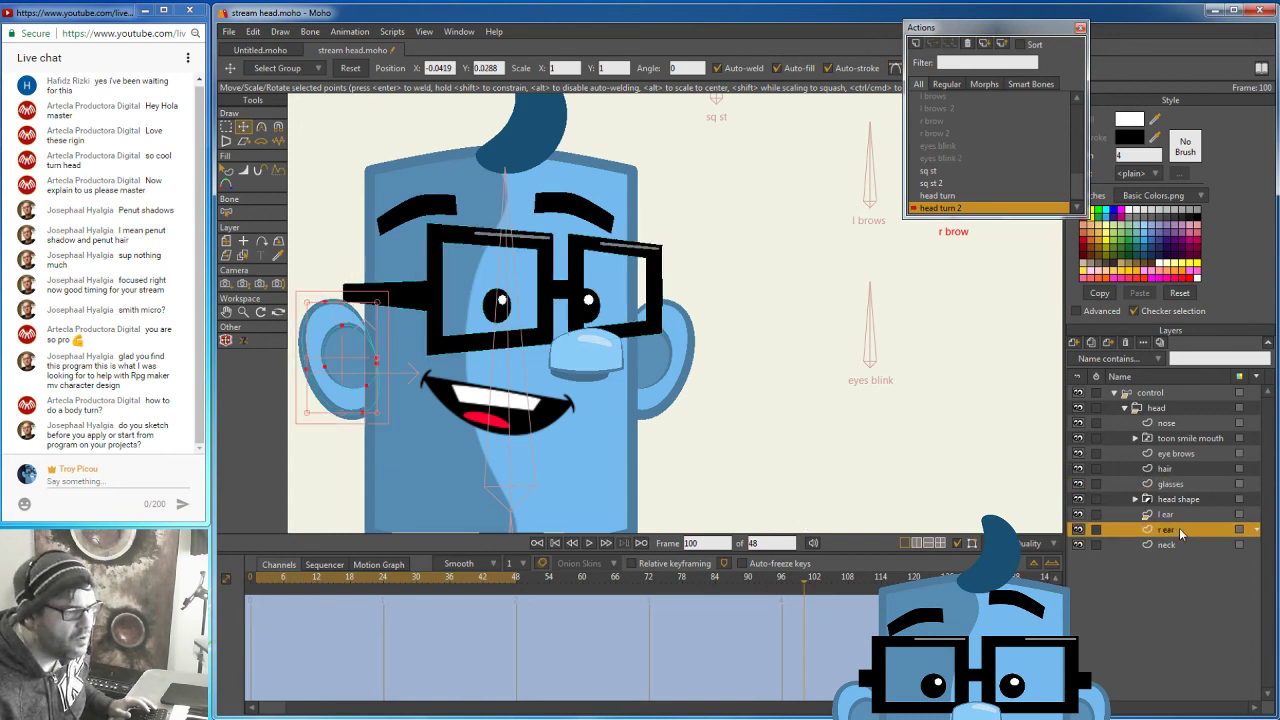
left_click(466, 579)
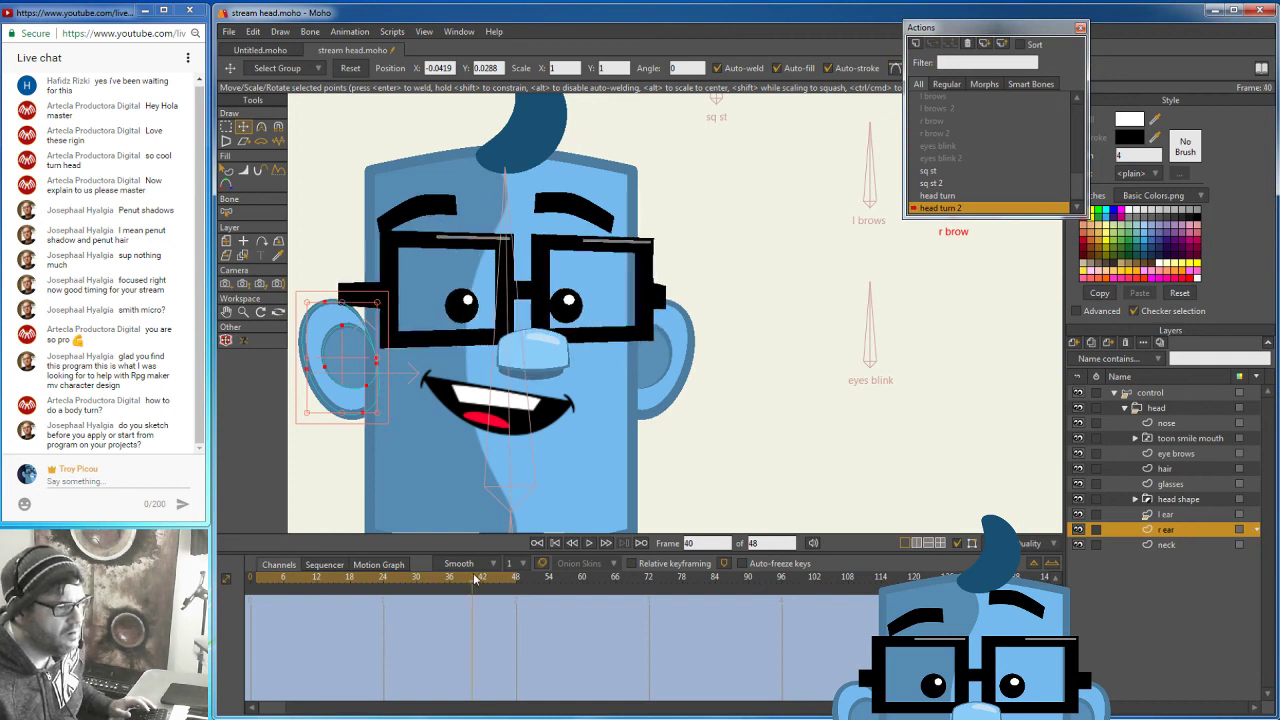
left_click_drag(466, 579, 472, 578)
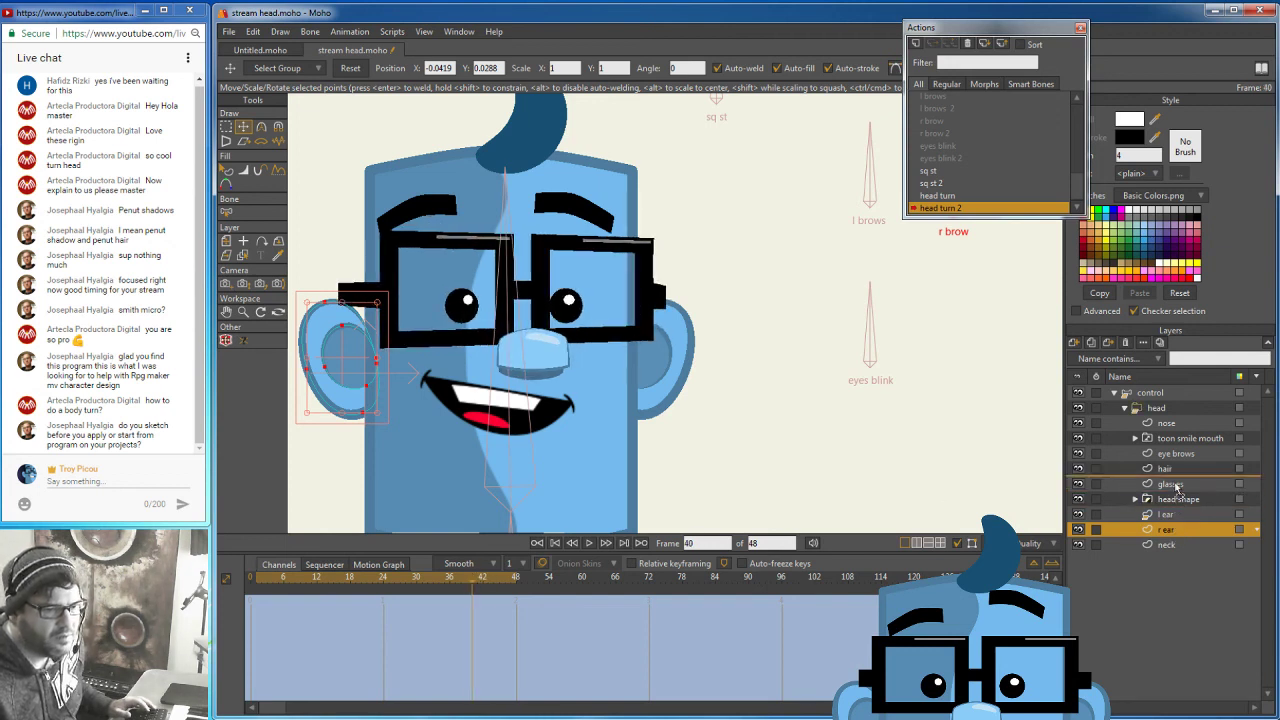
left_click_drag(1177, 487, 1177, 482)
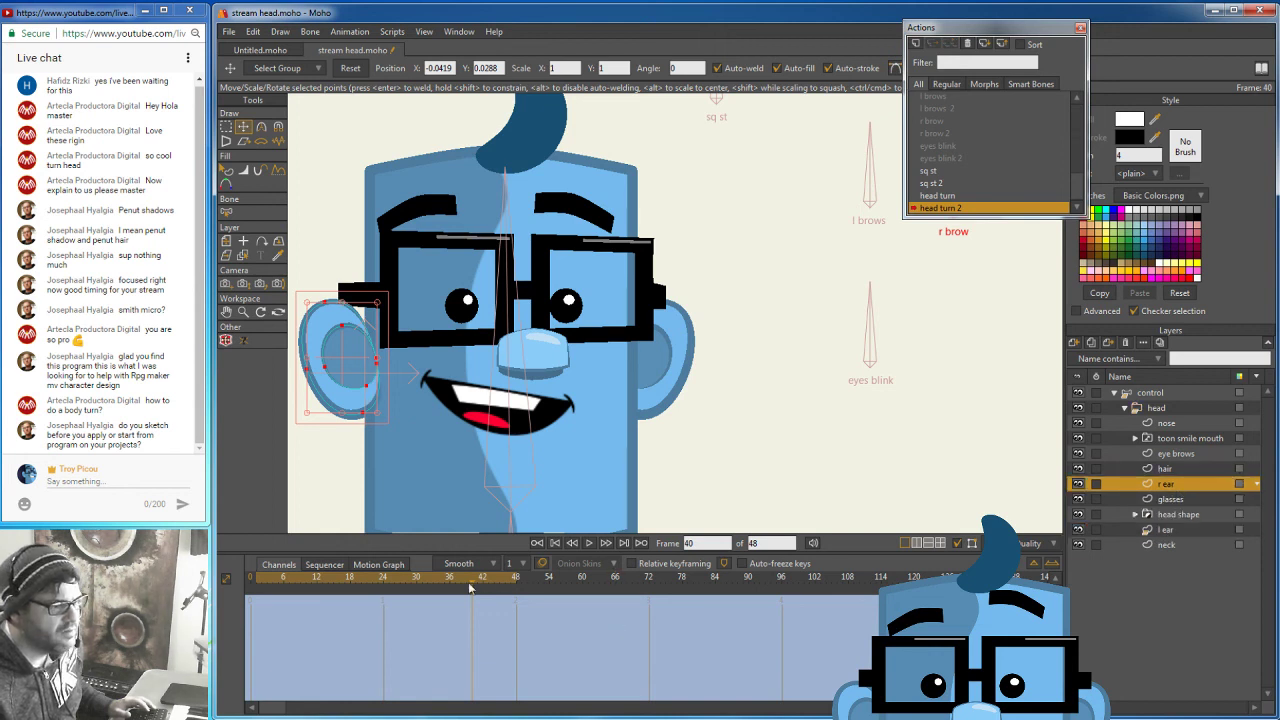
Reposition the r ear points slightly at frames 0 and 36, and shift them inward over the side of the head at frame 98.
left_click_drag(473, 586, 253, 600)
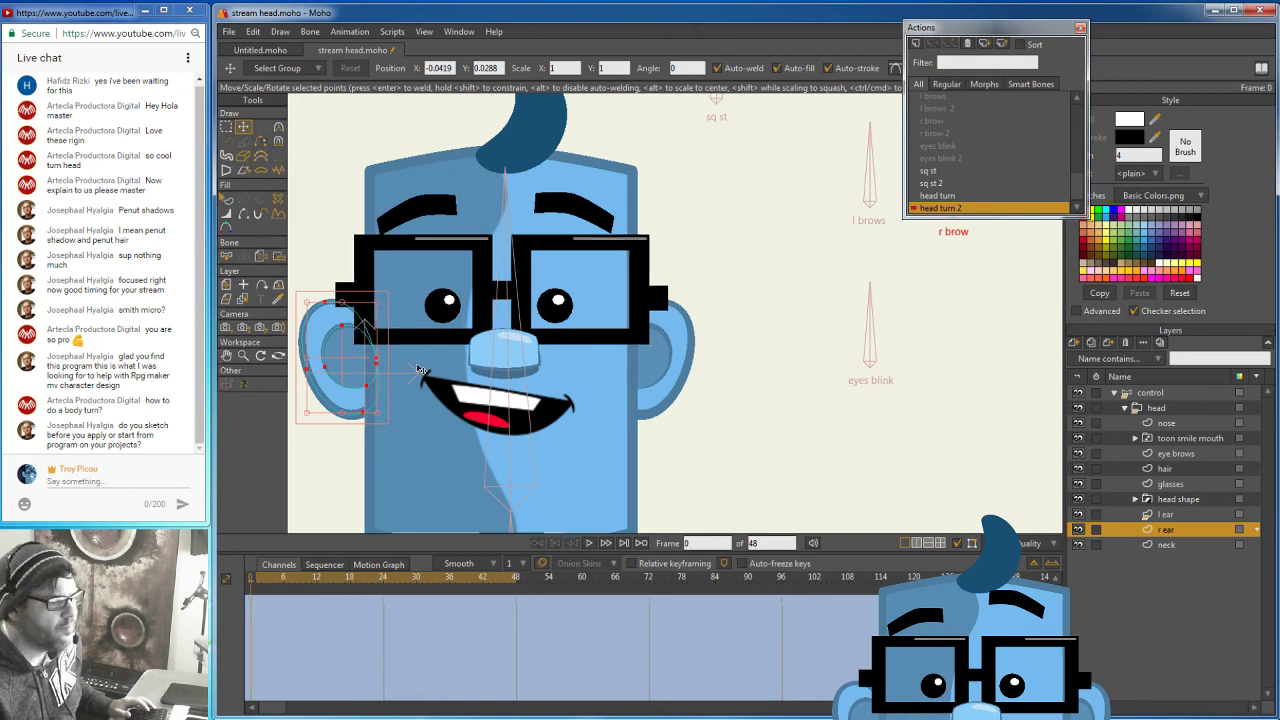
left_click_drag(421, 370, 367, 370)
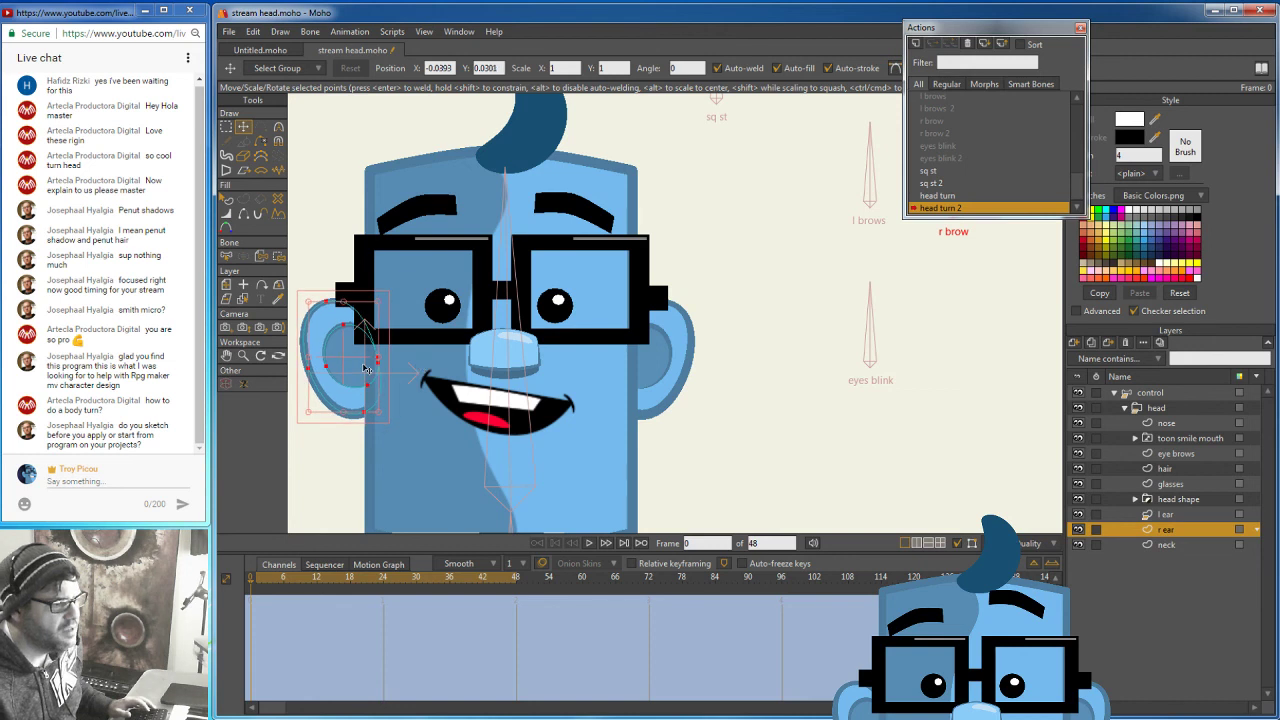
left_click_drag(270, 579, 449, 585)
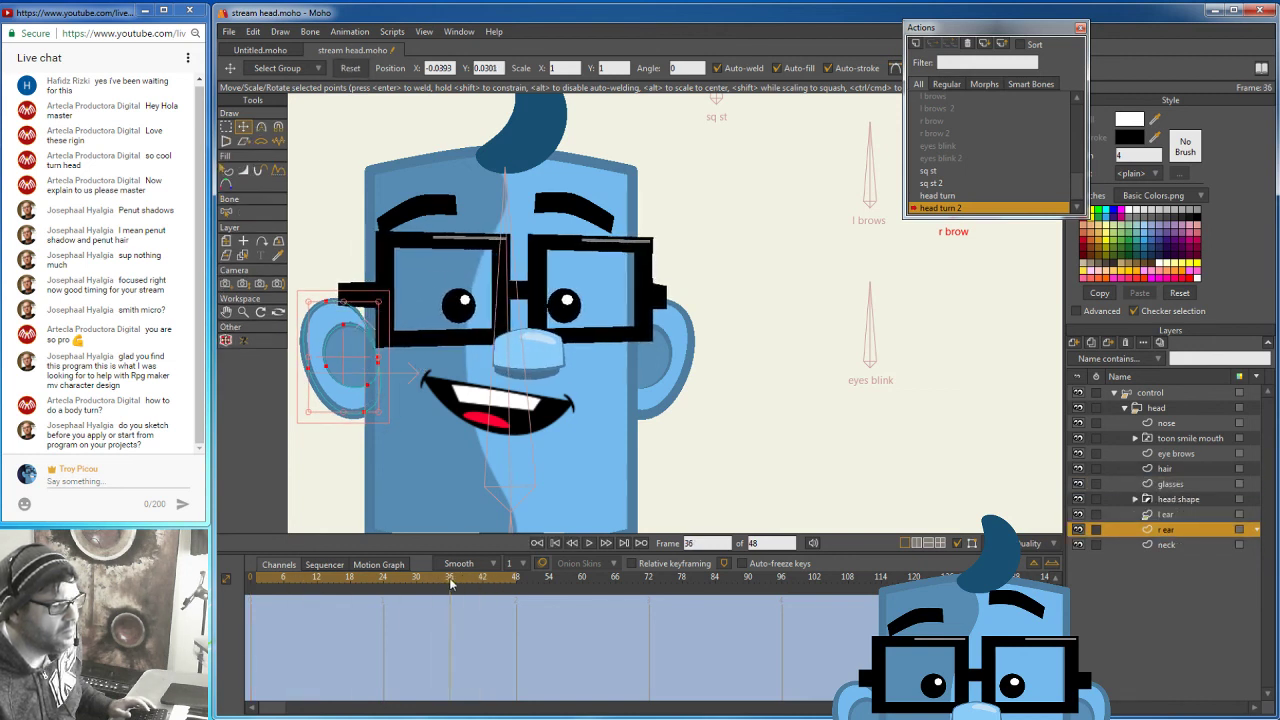
left_click(350, 358)
left_click_drag(350, 358, 346, 357)
left_click_drag(451, 588, 792, 590)
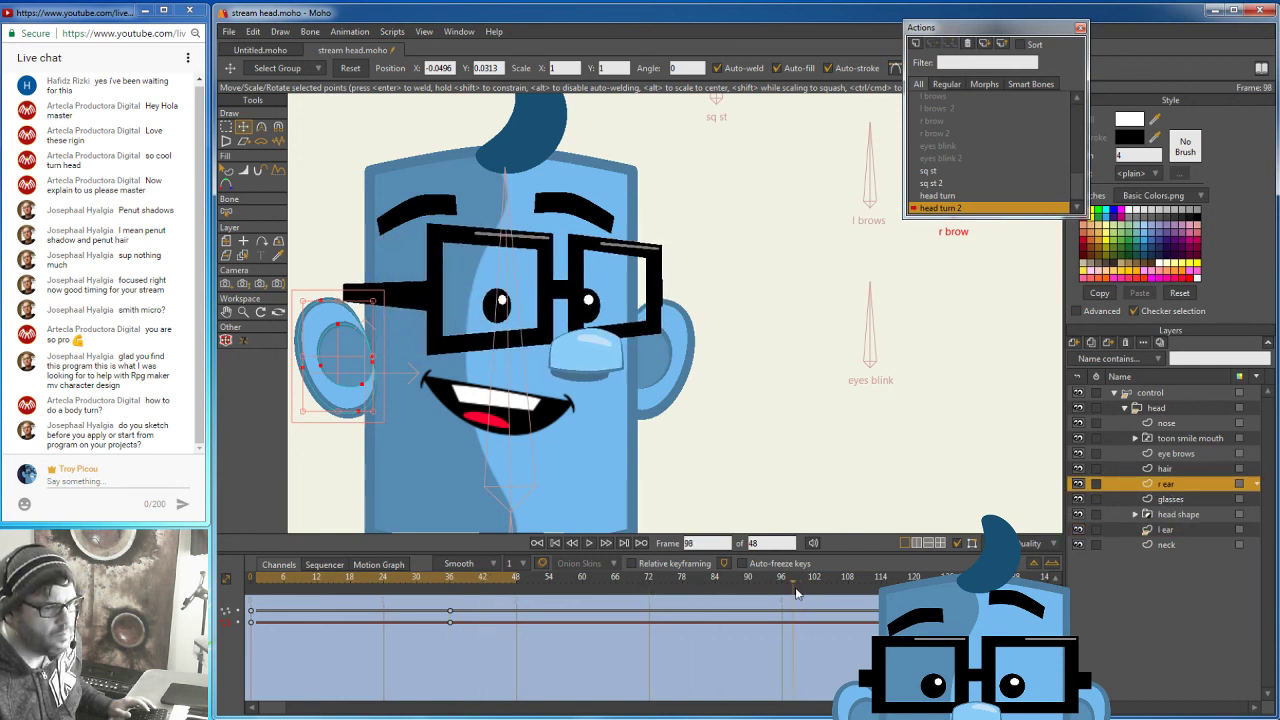
left_click_drag(350, 352, 312, 358)
Nudge the r ear points inward at frames 36 and 30 and slightly down at frame 20.
left_click_drag(793, 587, 449, 595)
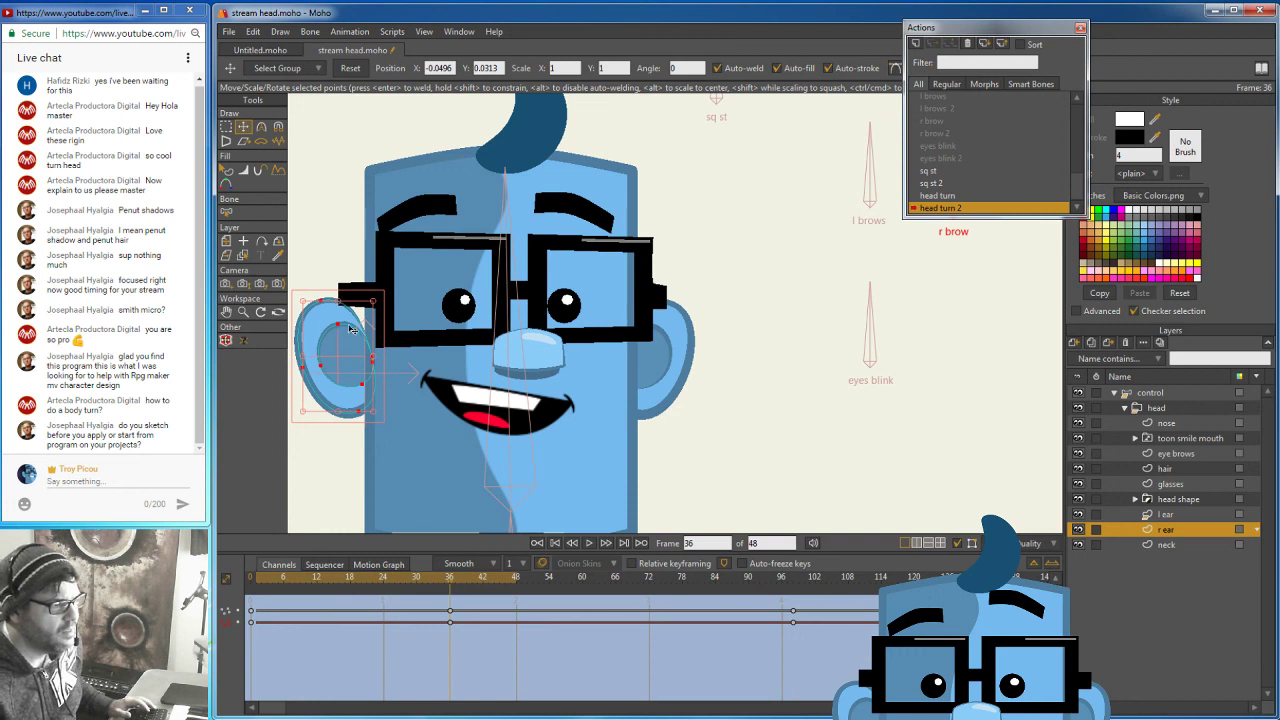
left_click_drag(345, 341, 349, 342)
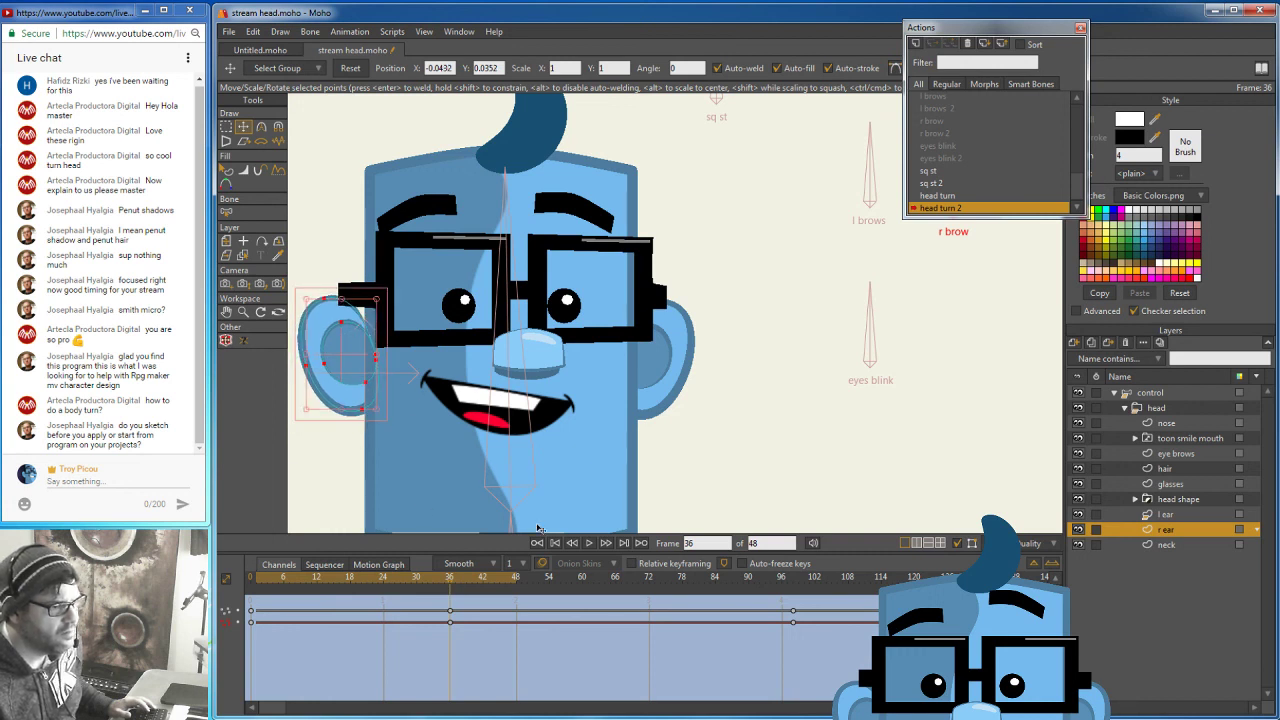
left_click_drag(449, 587, 417, 588)
left_click_drag(349, 361, 354, 362)
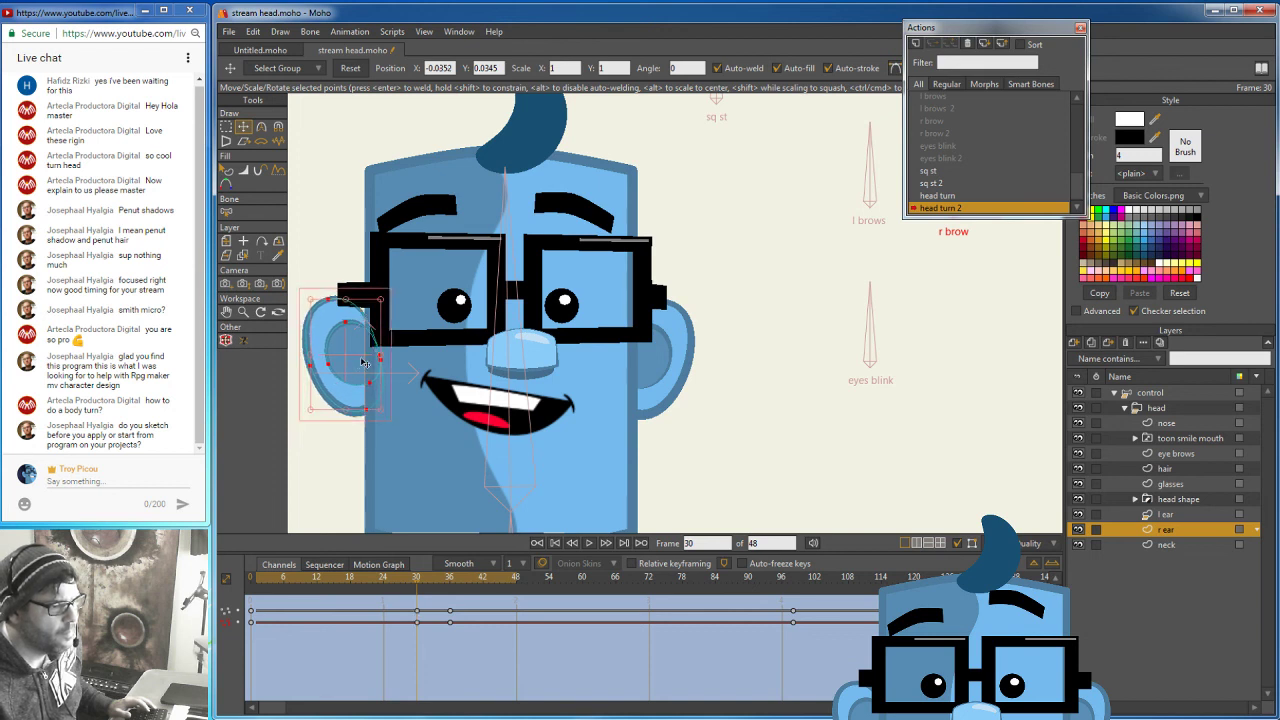
left_click_drag(419, 586, 363, 594)
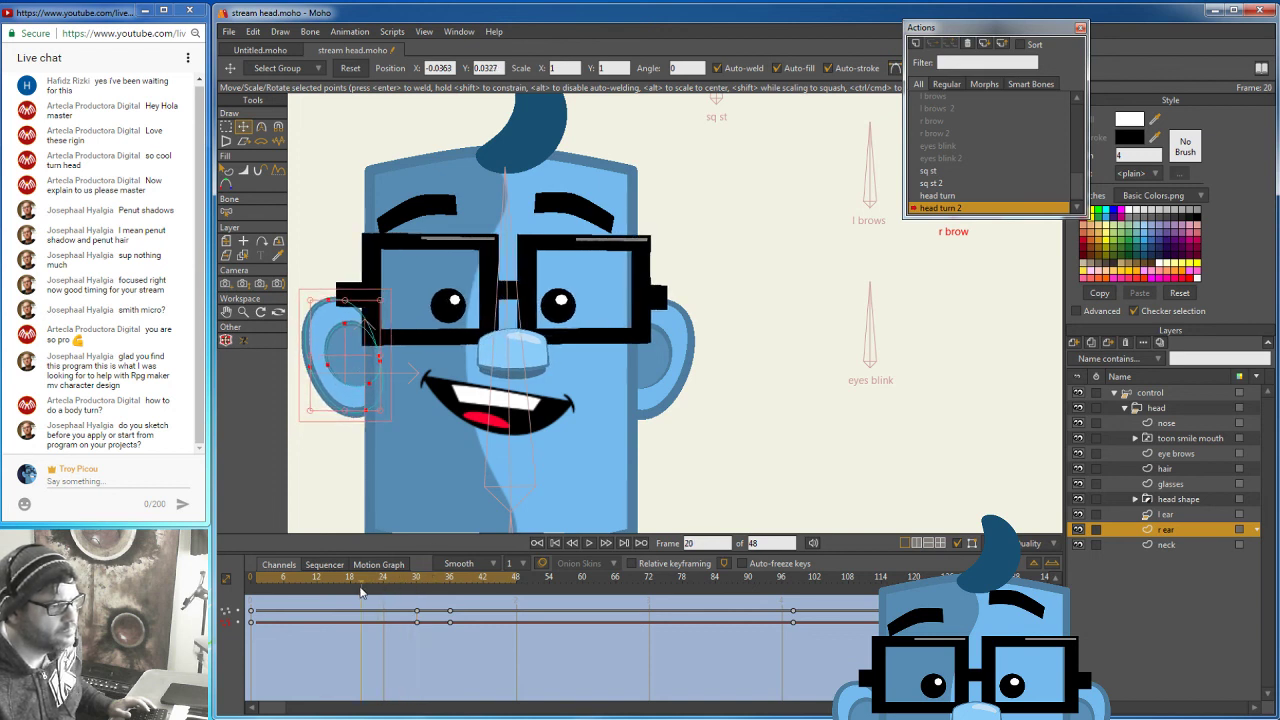
left_click_drag(355, 341, 359, 340)
mouse_move(362, 588)
left_mouse_down()
mouse_move(255, 595)
mouse_move(364, 582)
left_mouse_up()
left_click_drag(359, 339, 355, 370)
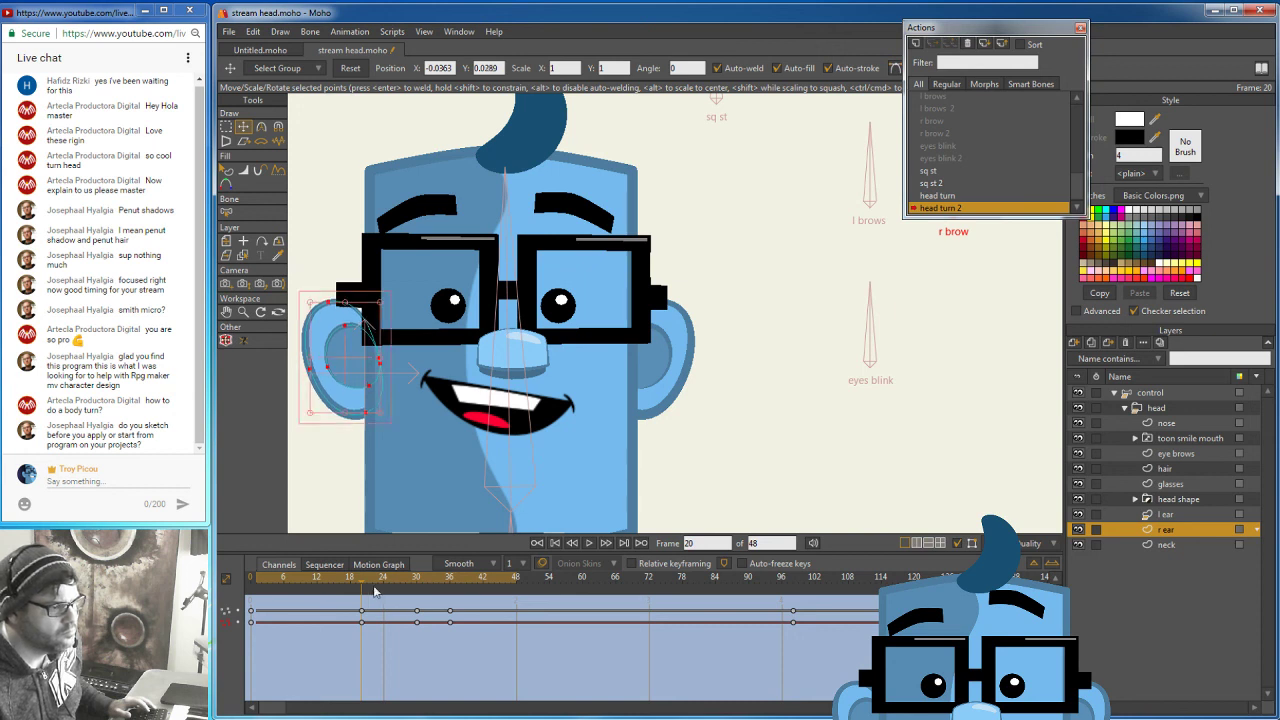
Readjust the r ear position at frames 30 and 36, and lower it slightly at frame 98.
left_click_drag(362, 587, 419, 584)
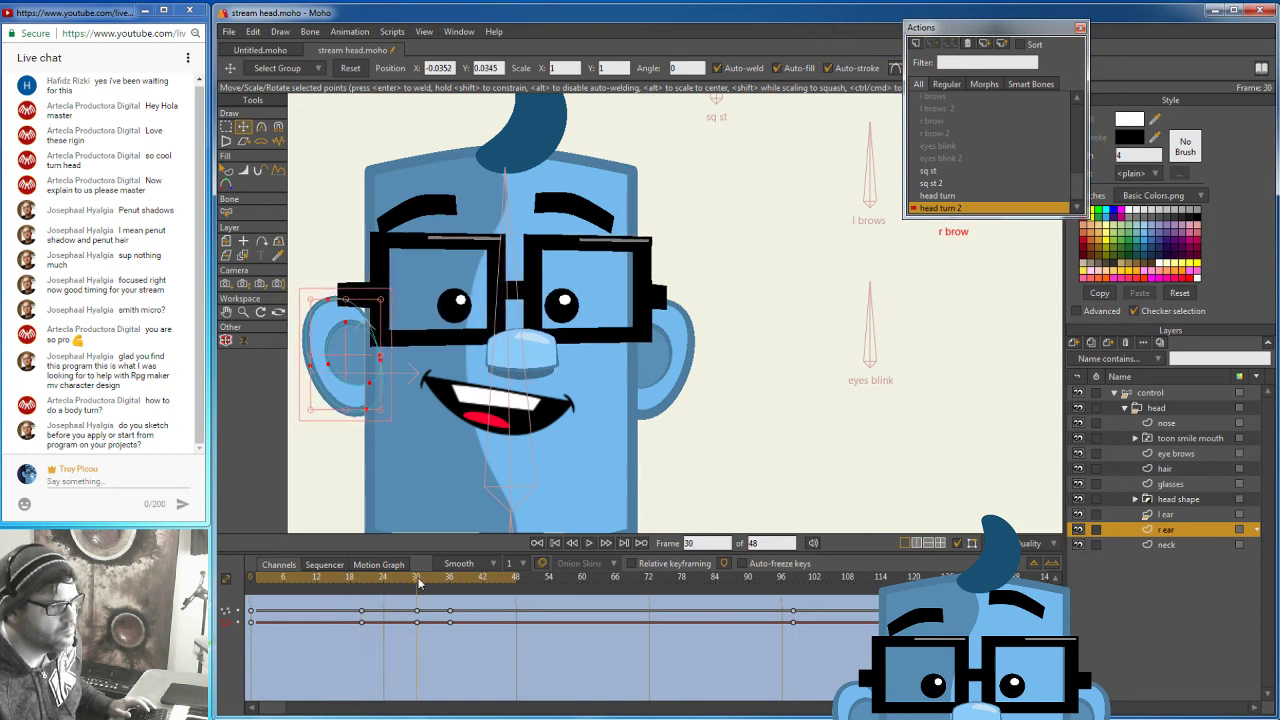
left_click_drag(365, 392, 355, 376)
left_click_drag(418, 586, 450, 572)
left_click_drag(352, 376, 362, 381)
left_click_drag(450, 585, 762, 604)
left_click_drag(781, 608, 796, 608)
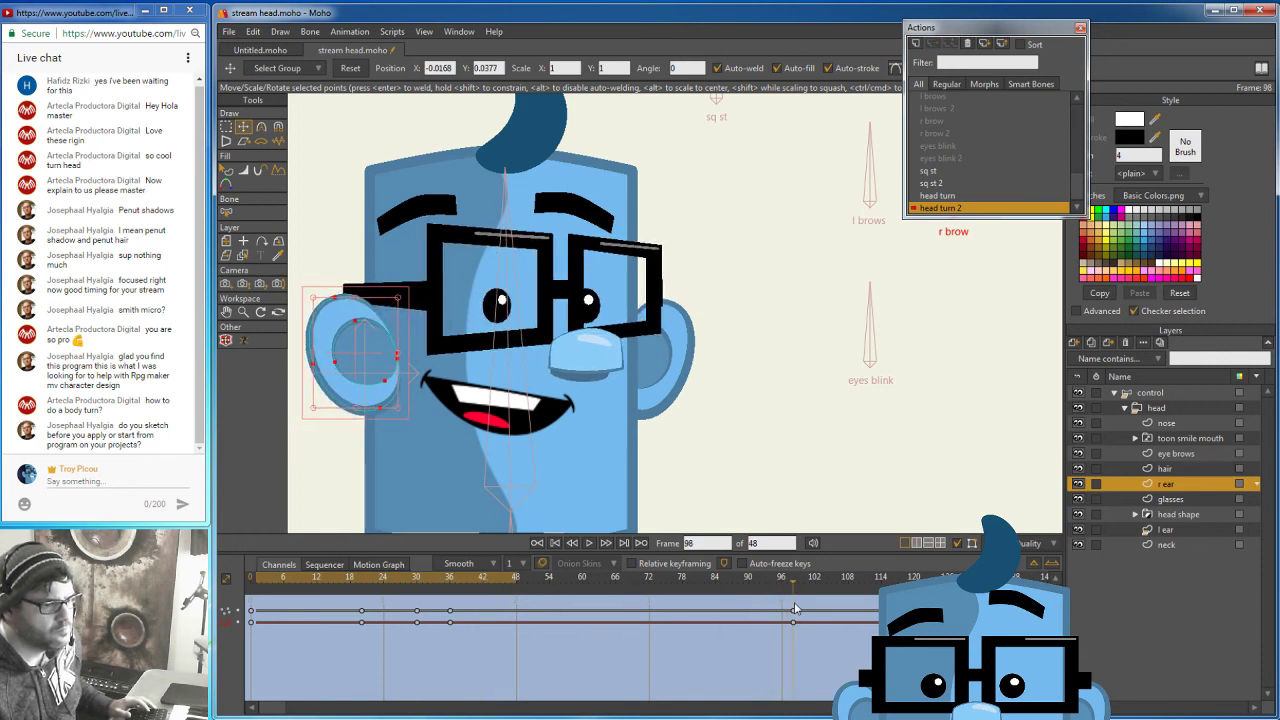
left_click_drag(365, 363, 366, 359)
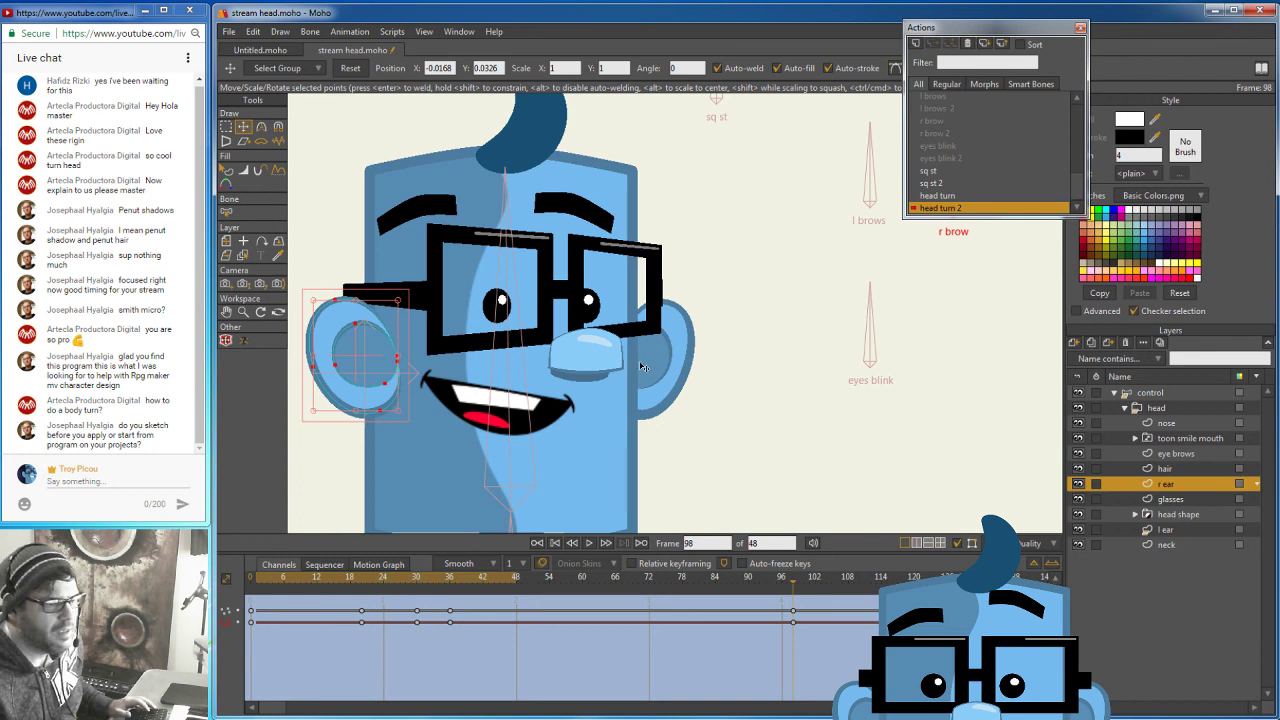
On the l ear layer at frame 98, shift the ear inward until it is hidden behind the head.
left_click(1185, 530)
left_click_drag(667, 343, 592, 339)
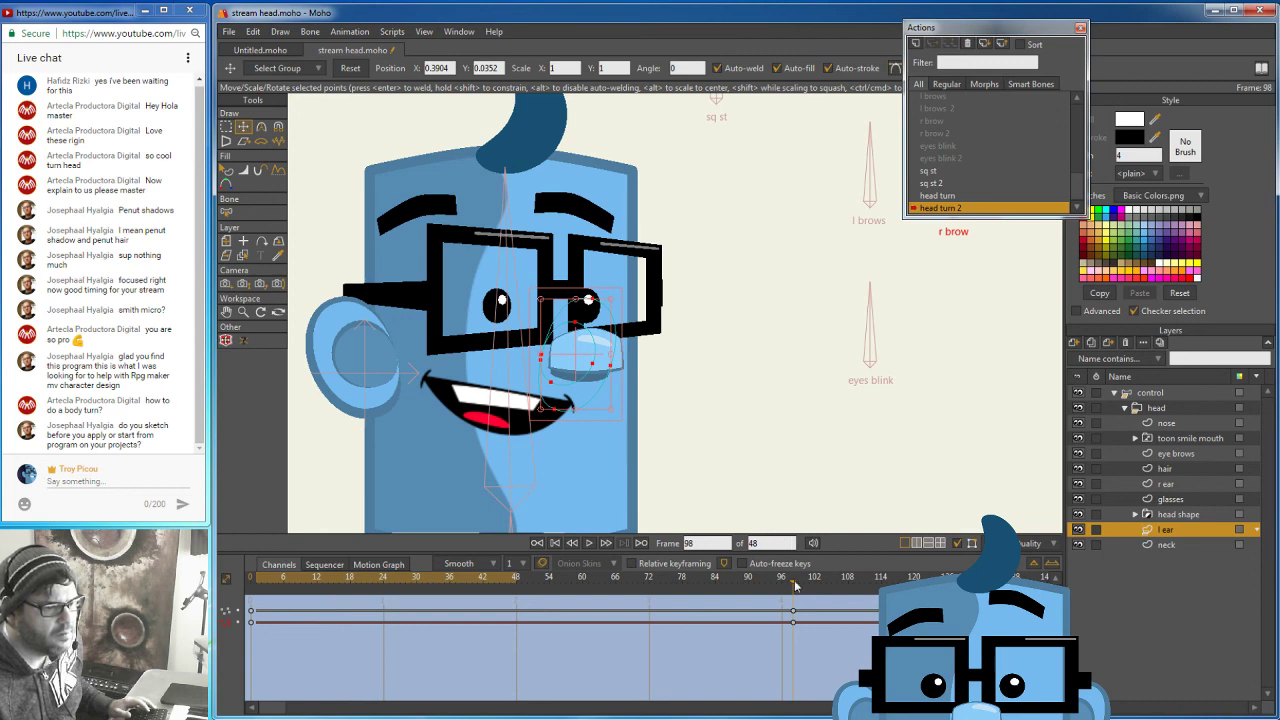
mouse_move(797, 580)
left_mouse_down()
mouse_move(272, 564)
mouse_move(837, 603)
mouse_move(420, 553)
mouse_move(790, 586)
mouse_move(805, 590)
mouse_move(390, 555)
mouse_move(795, 594)
left_mouse_up()
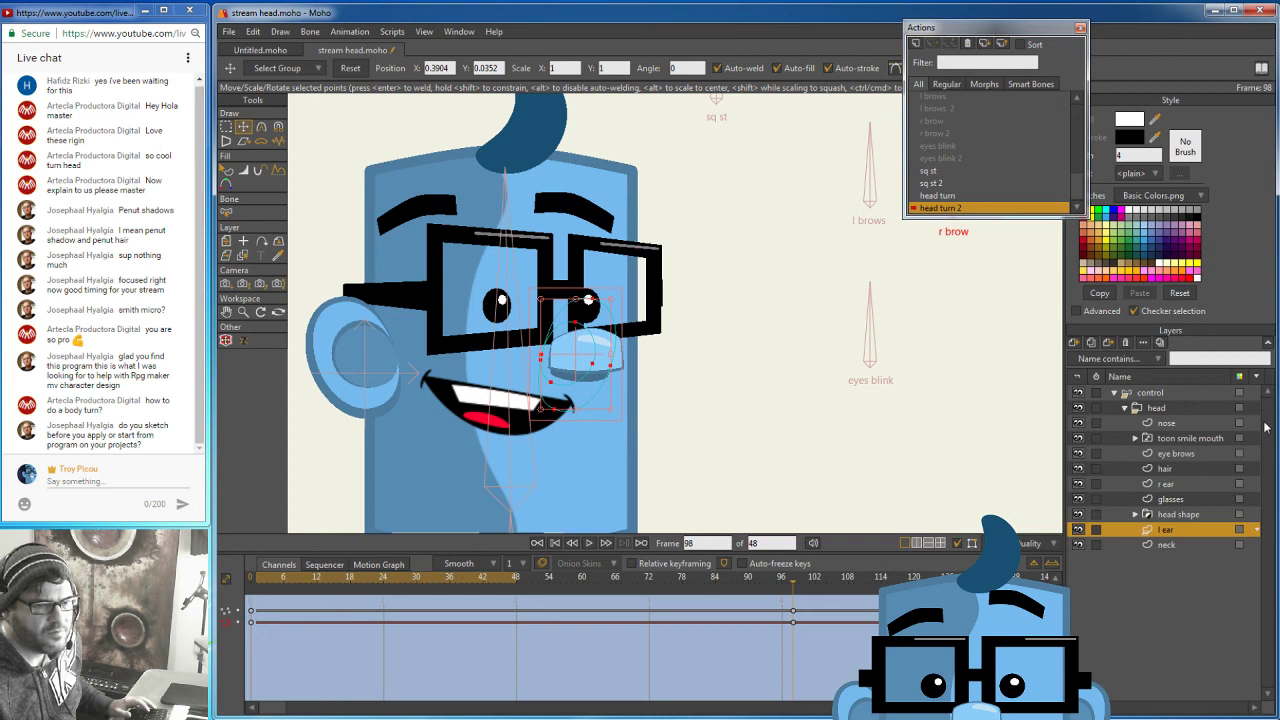
Transform the toon smile mouth layer at frame 98, shifting it beneath the nose and narrowing its X scale to 0.6933.
left_click(1216, 439)
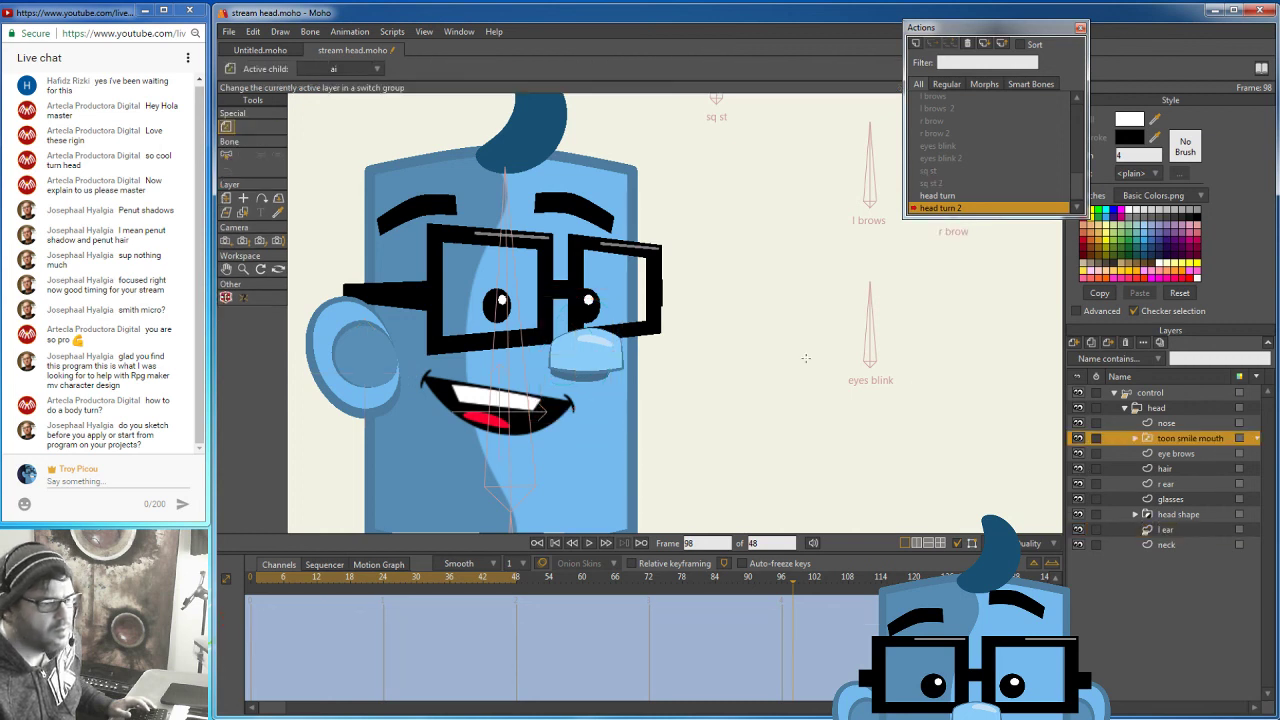
left_click(226, 198)
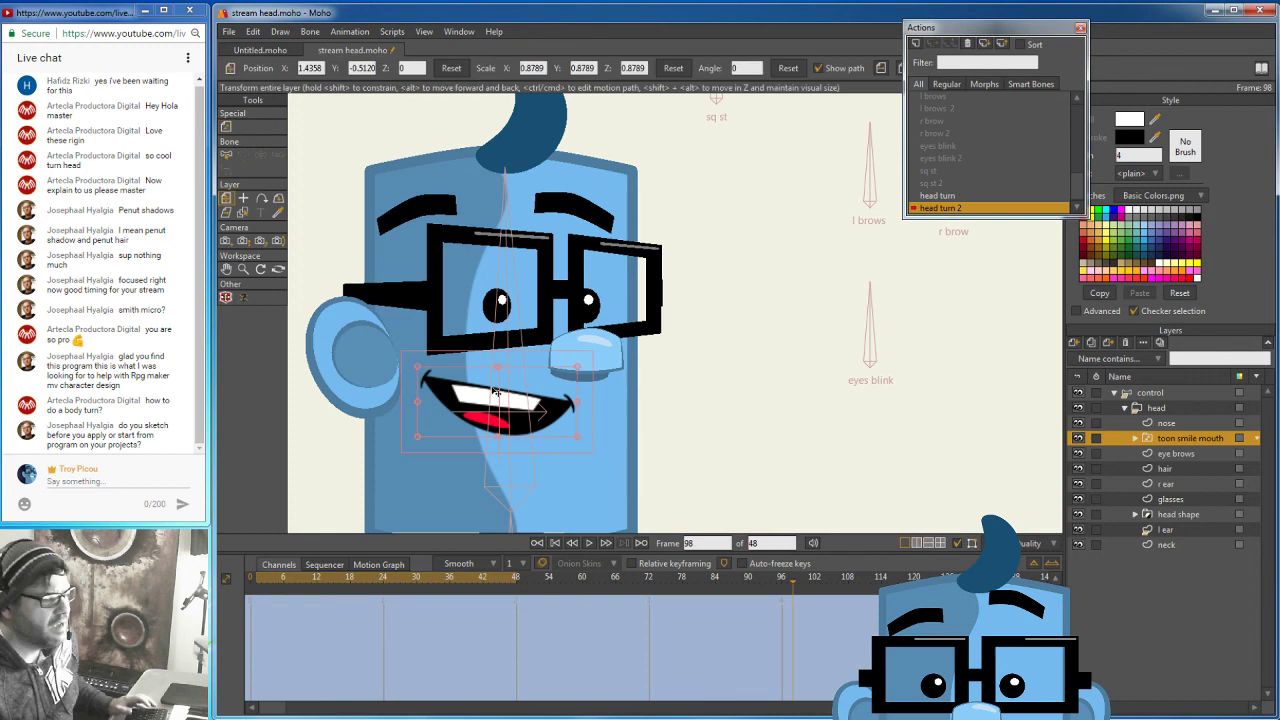
left_click_drag(496, 390, 587, 411)
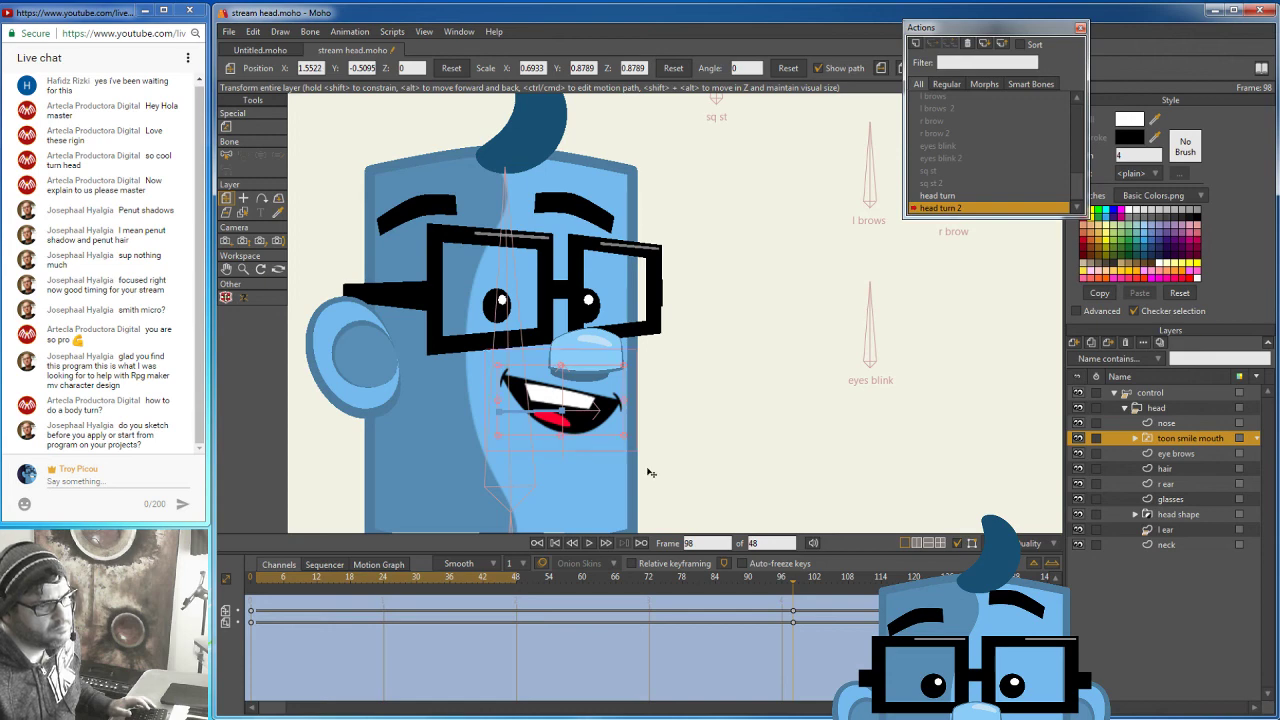
mouse_move(793, 582)
left_mouse_down()
mouse_move(271, 637)
mouse_move(342, 616)
mouse_move(692, 608)
mouse_move(878, 588)
mouse_move(795, 598)
left_mouse_up()
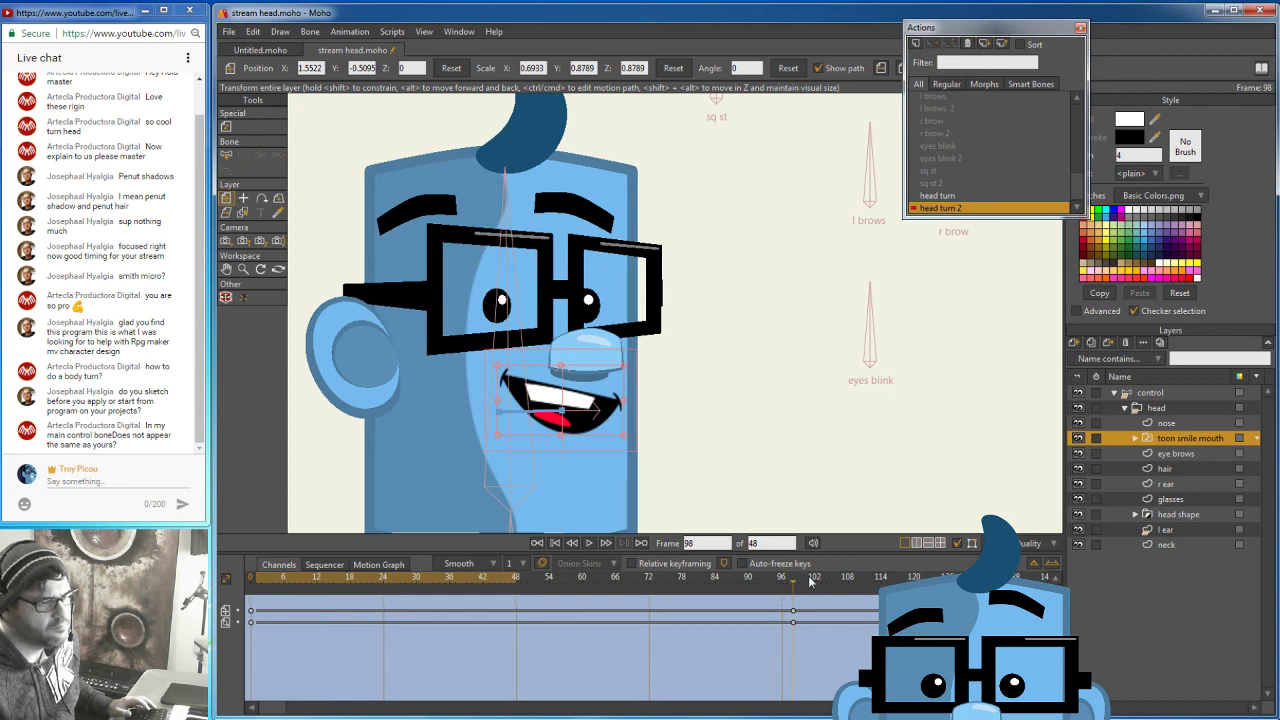
On the eye brows layer at frame 98, shift both brows sideways in the turn direction so they sit above the lenses.
left_click(243, 270)
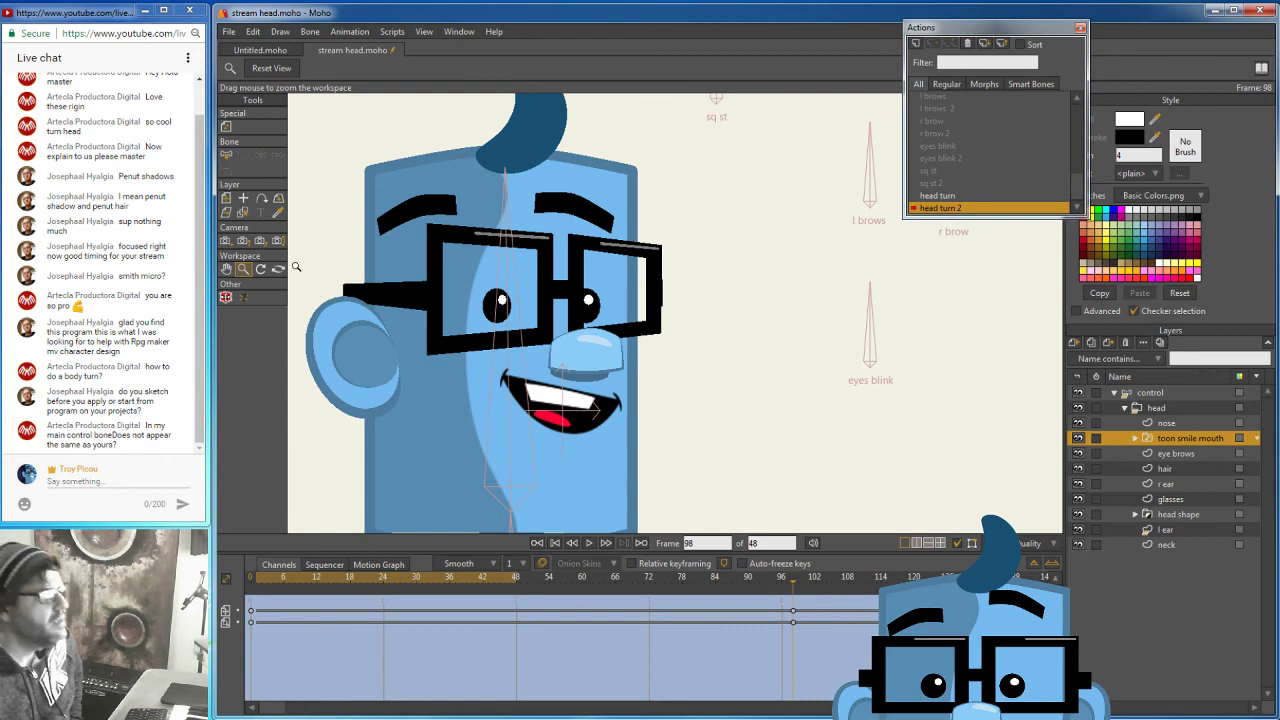
left_click_drag(713, 317, 569, 265)
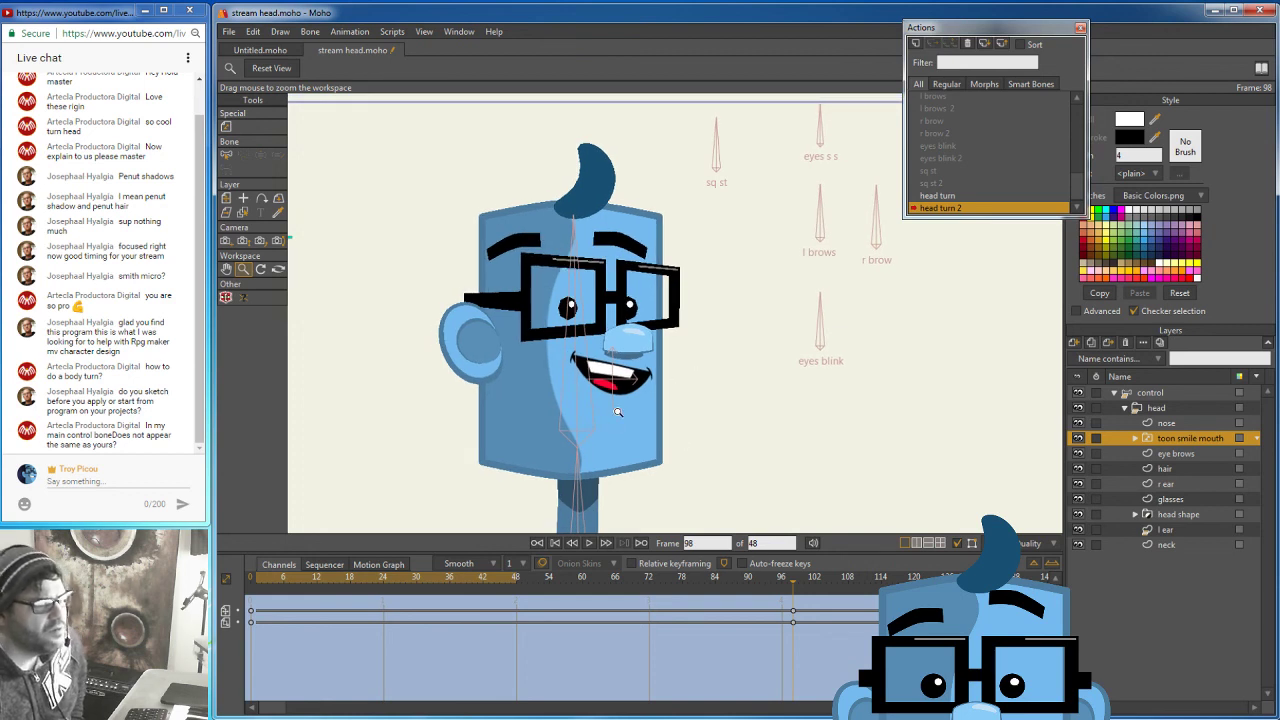
left_click(1190, 456)
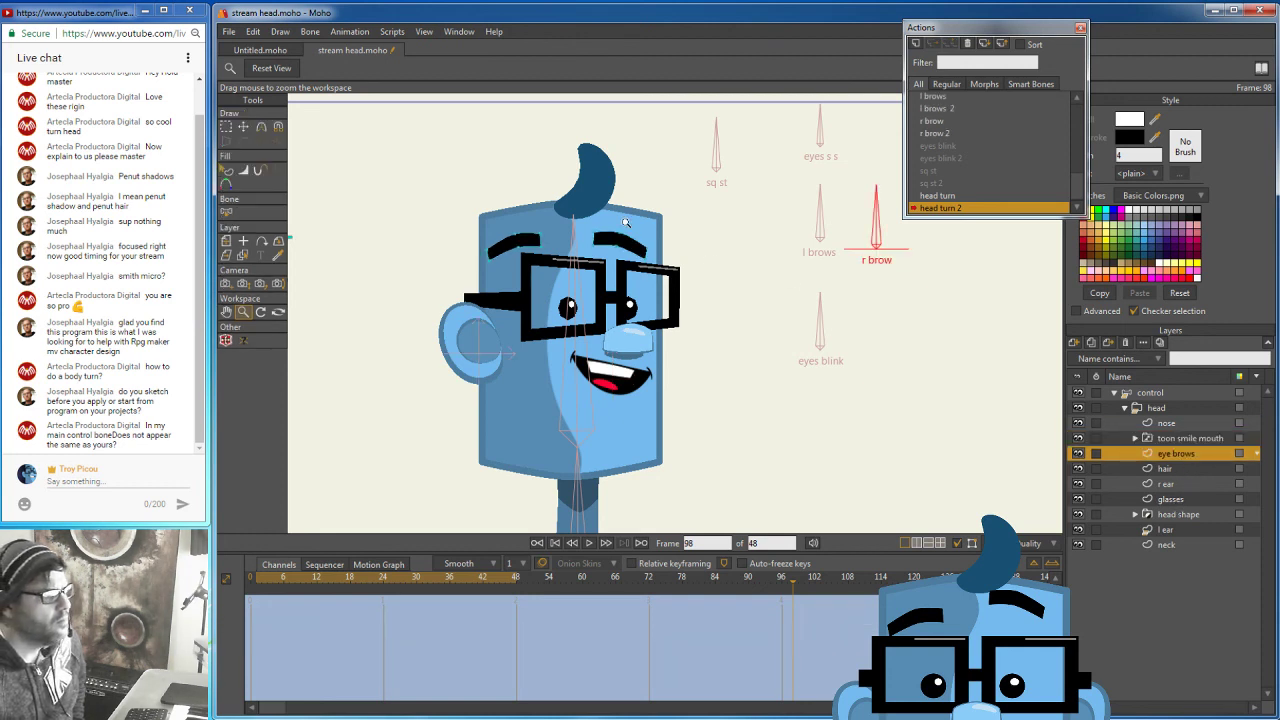
left_click(243, 127)
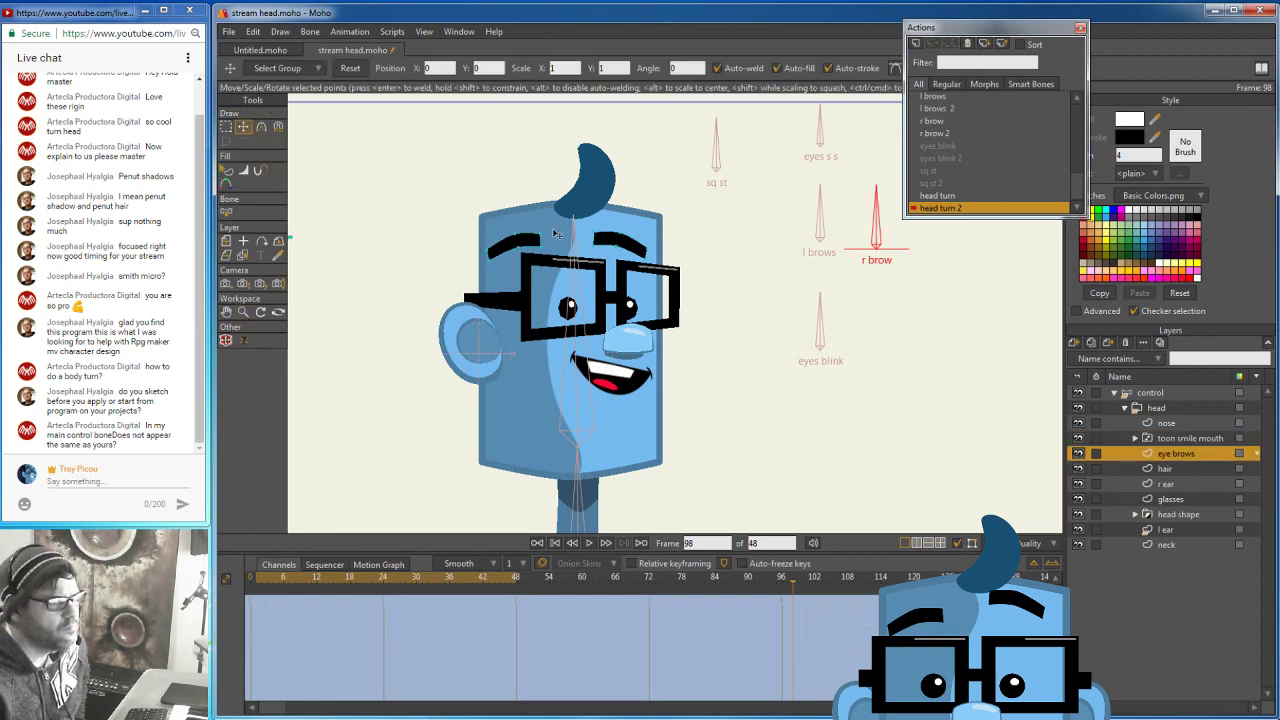
left_click(530, 241)
left_click(629, 245)
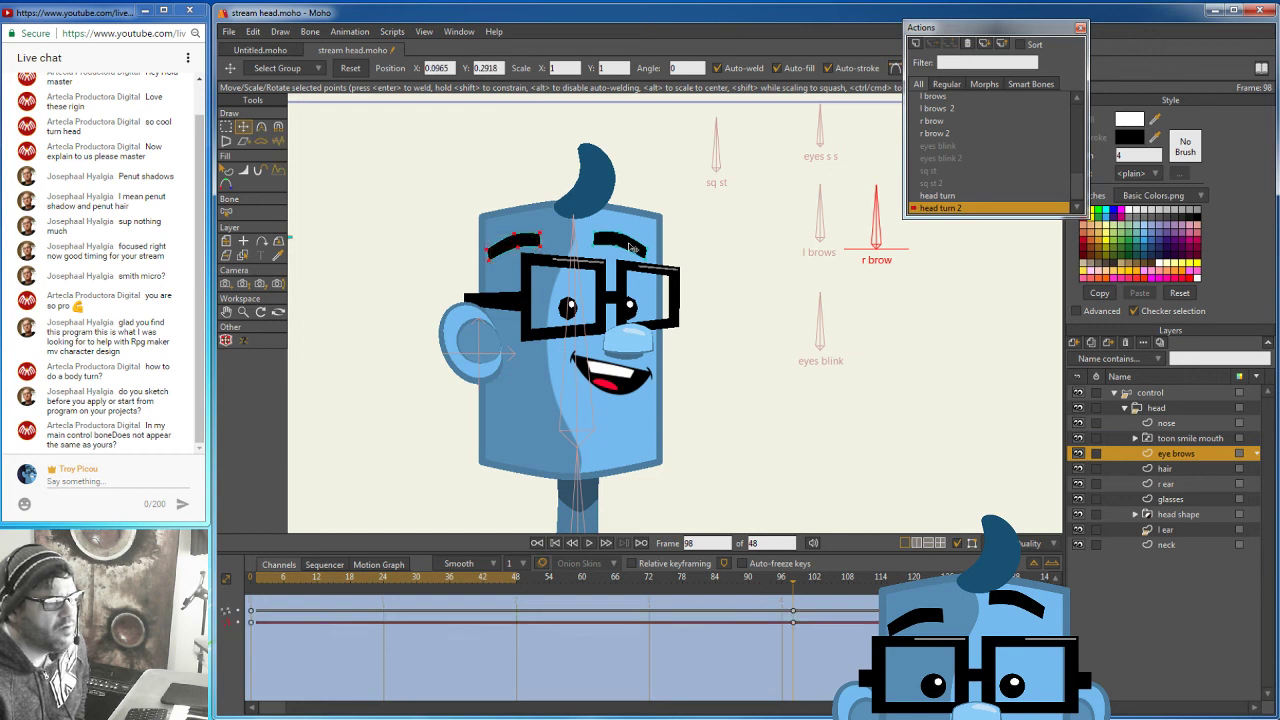
left_click_drag(631, 246, 660, 253)
left_click(526, 244)
left_click_drag(526, 244, 587, 237)
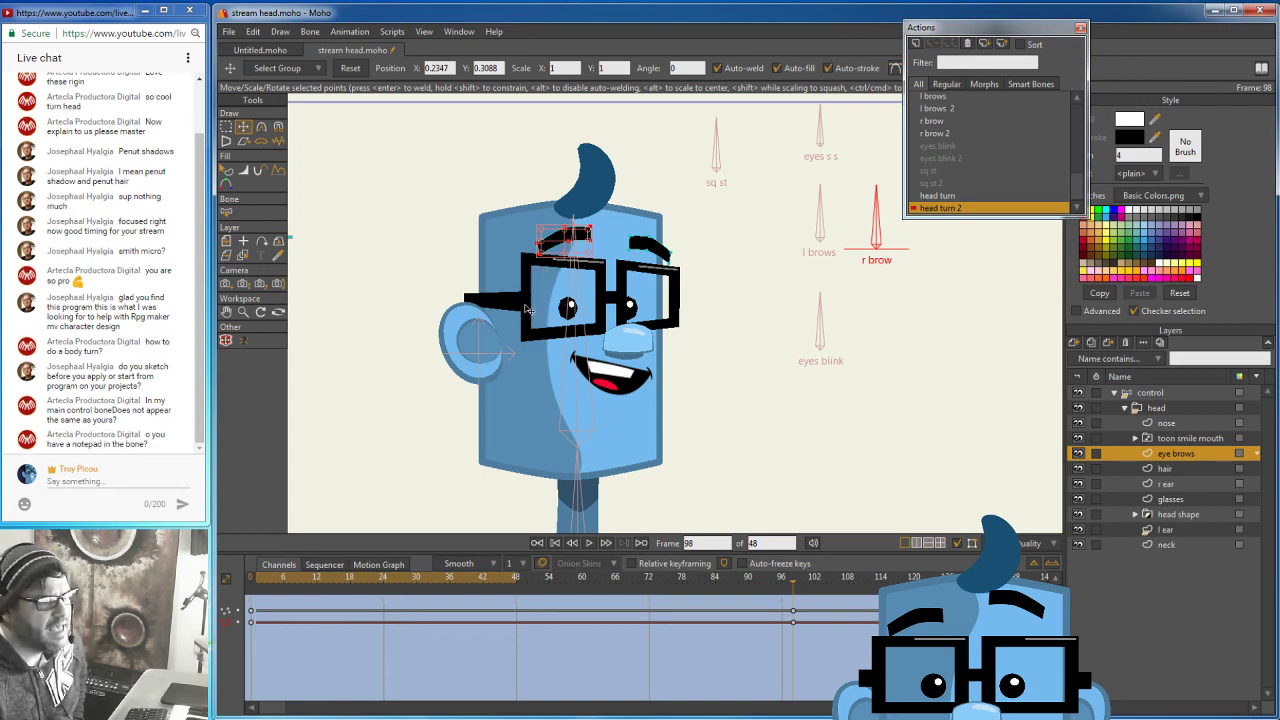
On the glasses layer at frame 98, select the near lens frame's outer edge points and shift them slightly inward to narrow the lens.
left_click(1186, 498)
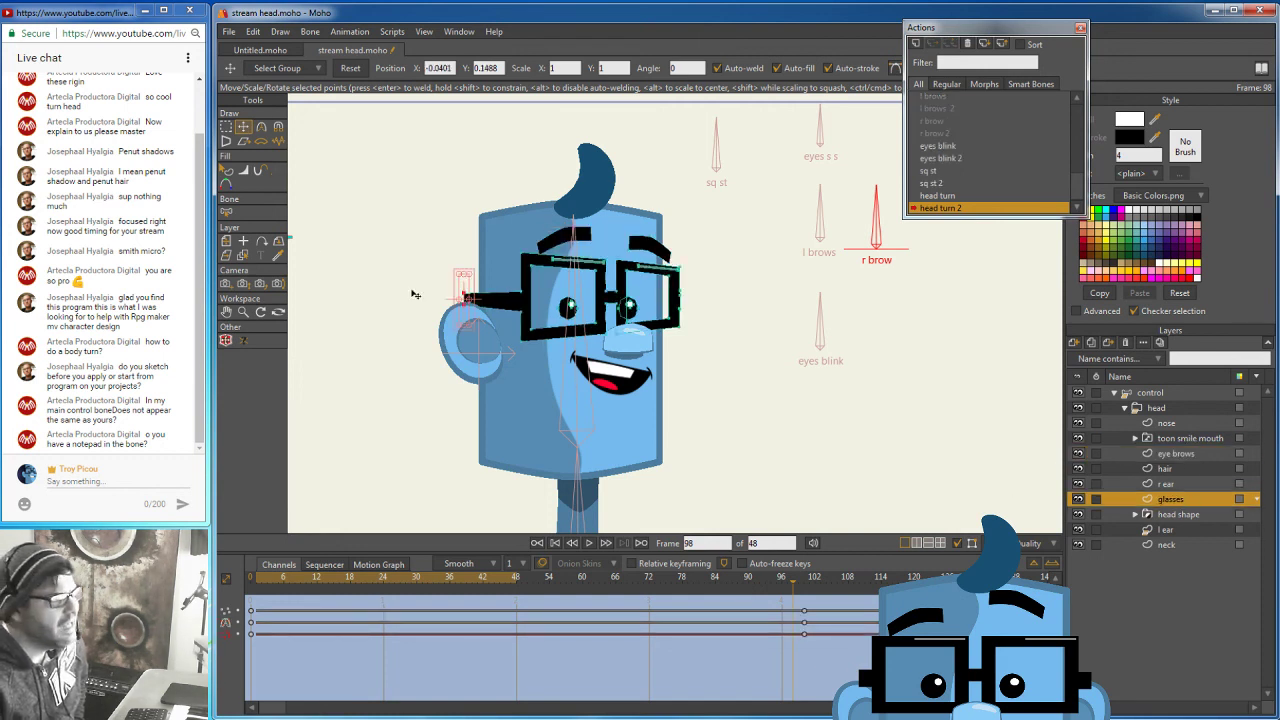
left_click(227, 127)
left_click_drag(516, 244, 546, 362)
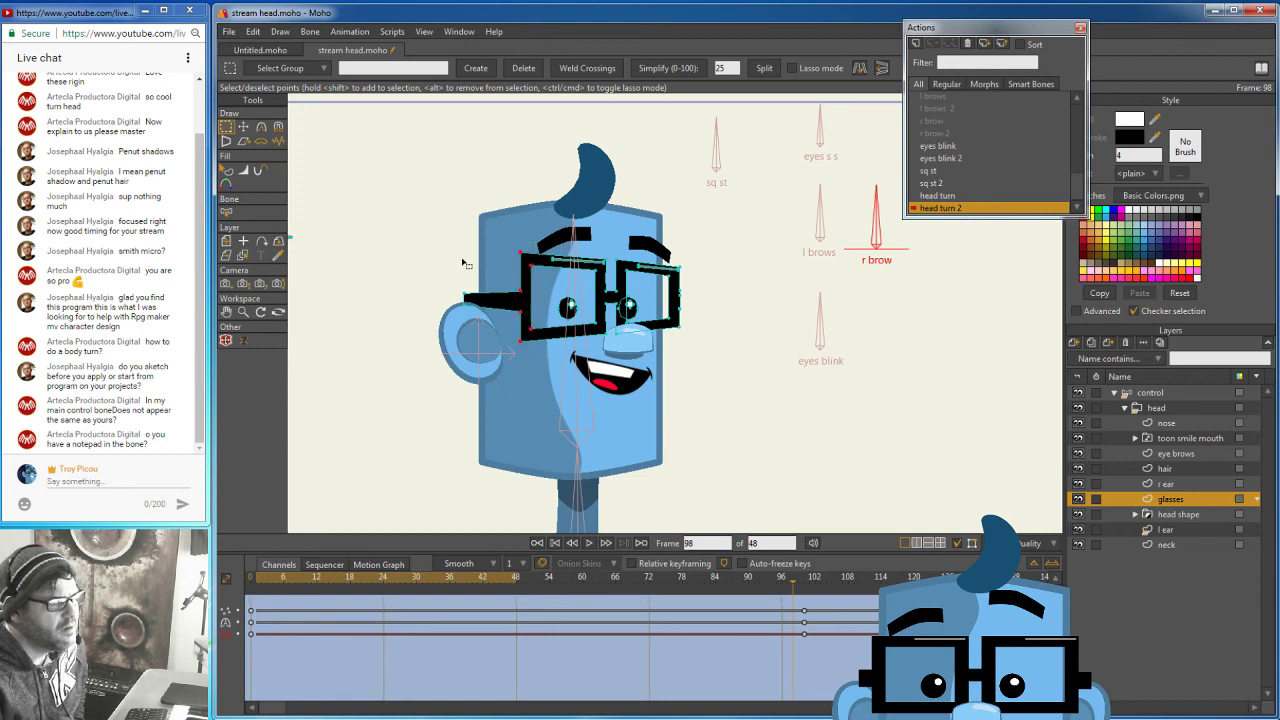
key("t")
left_click_drag(524, 288, 545, 290)
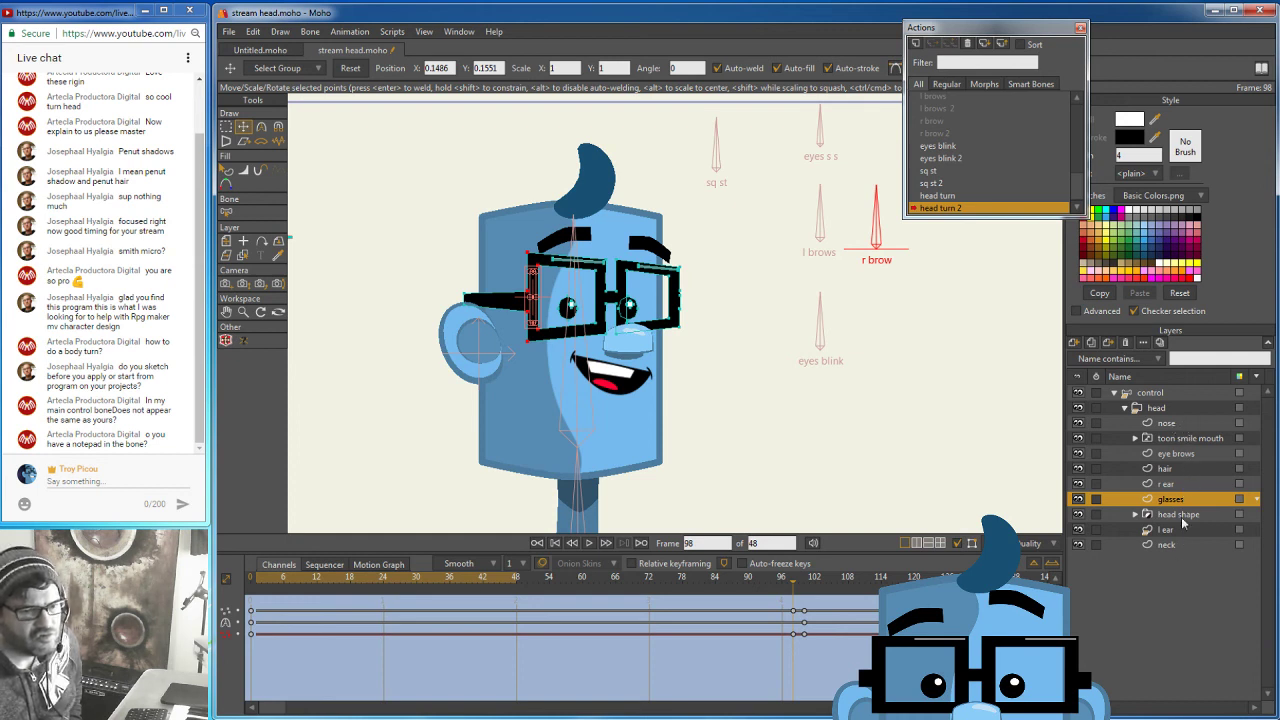
Inspect the head shape sublayers and the control layer's depth sort settings, and review the ear's layer order between frames 30 and 101.
left_click(1136, 514)
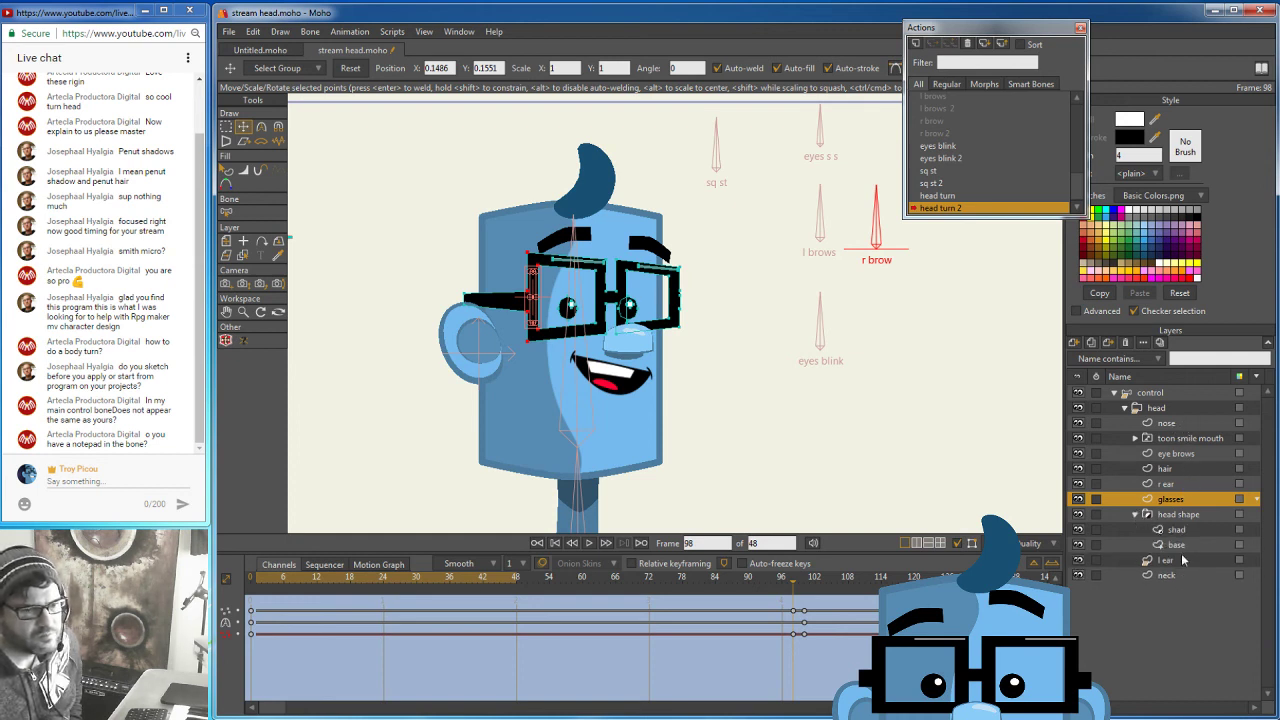
left_click(1178, 545)
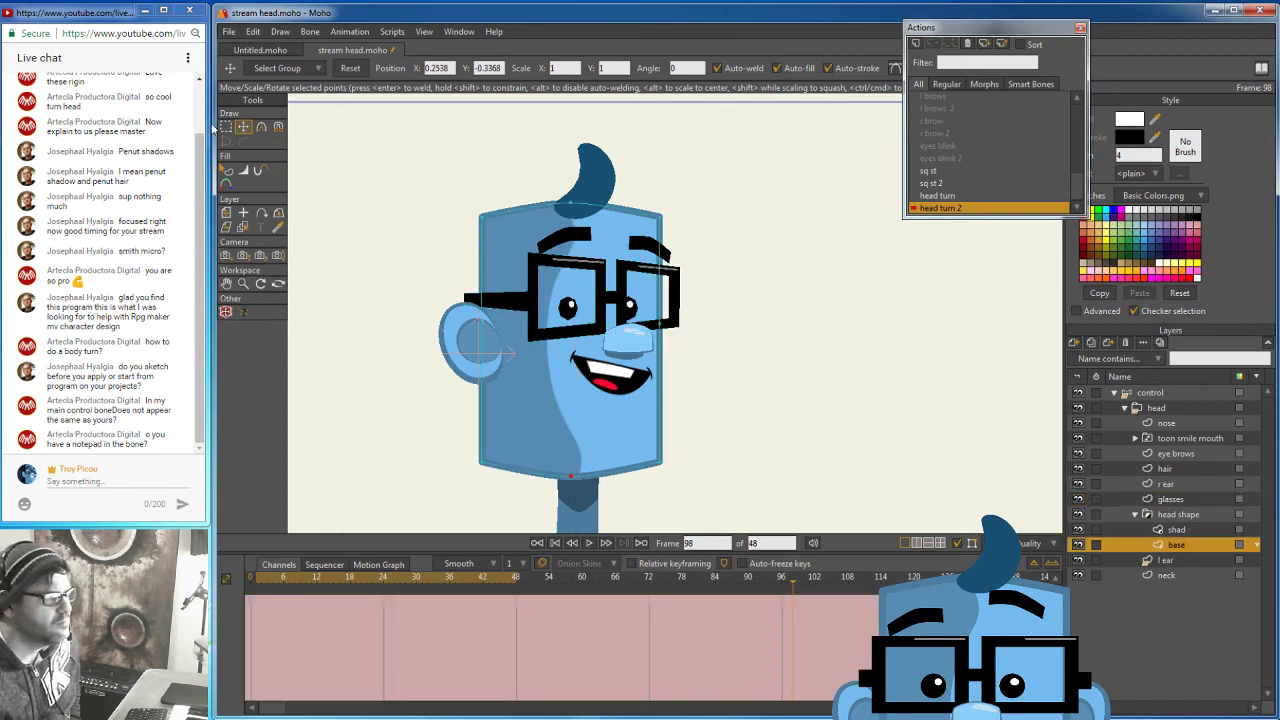
left_click(226, 127)
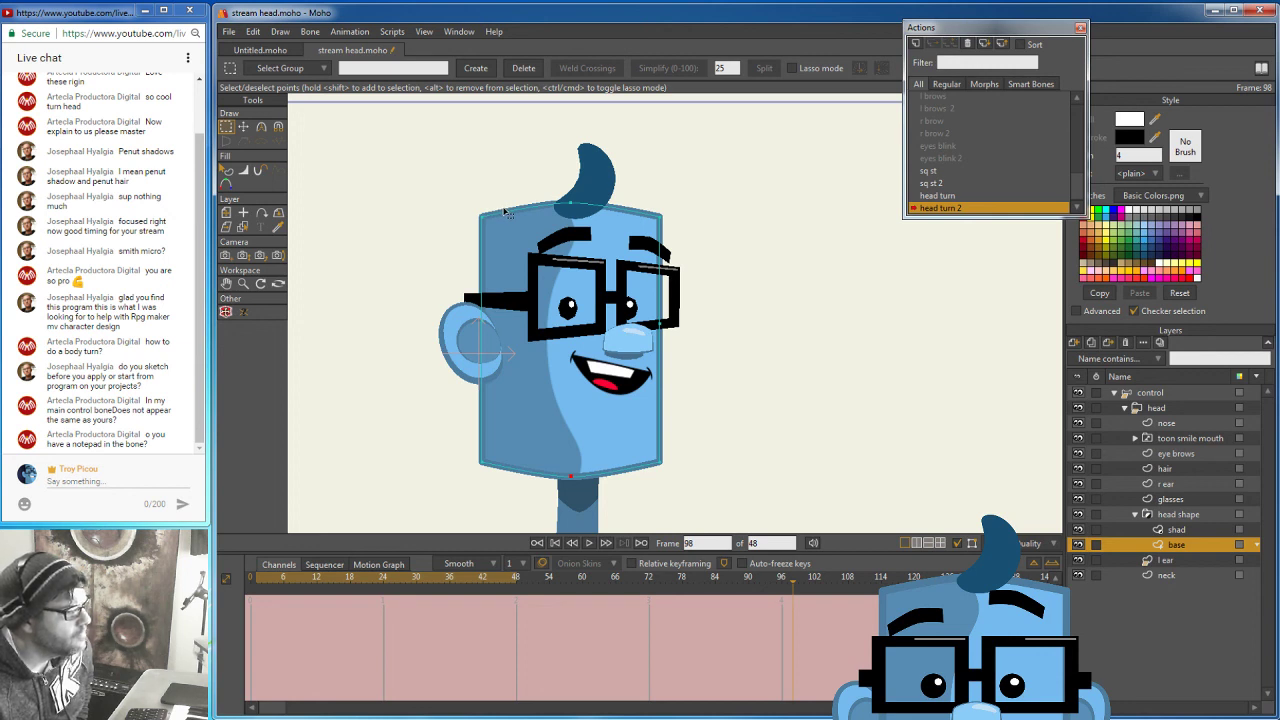
left_click(1160, 396)
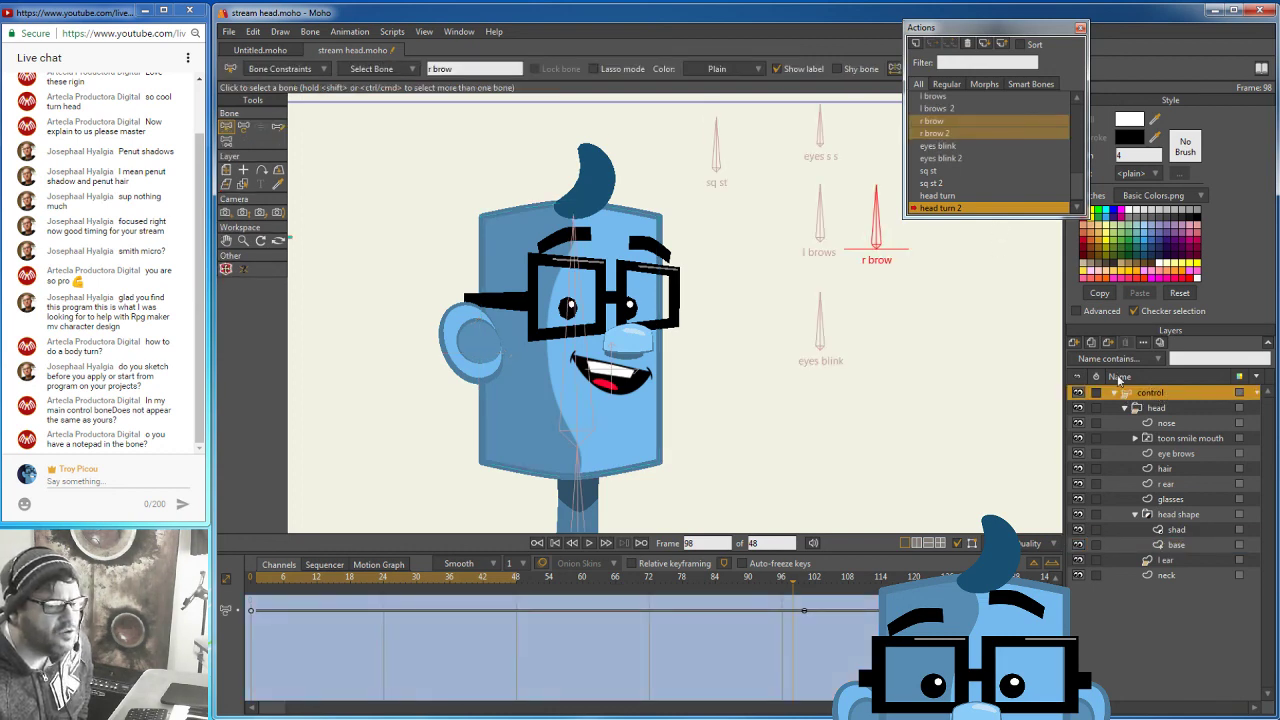
double_click(1160, 399)
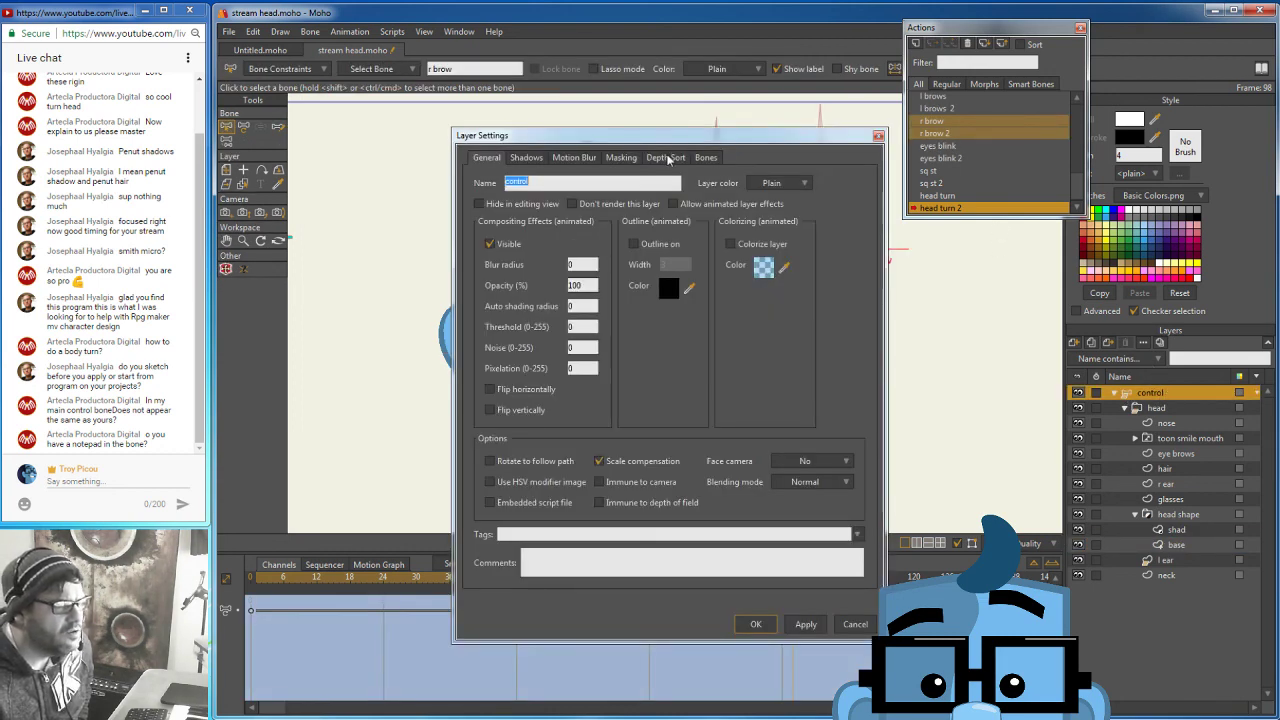
left_click(667, 157)
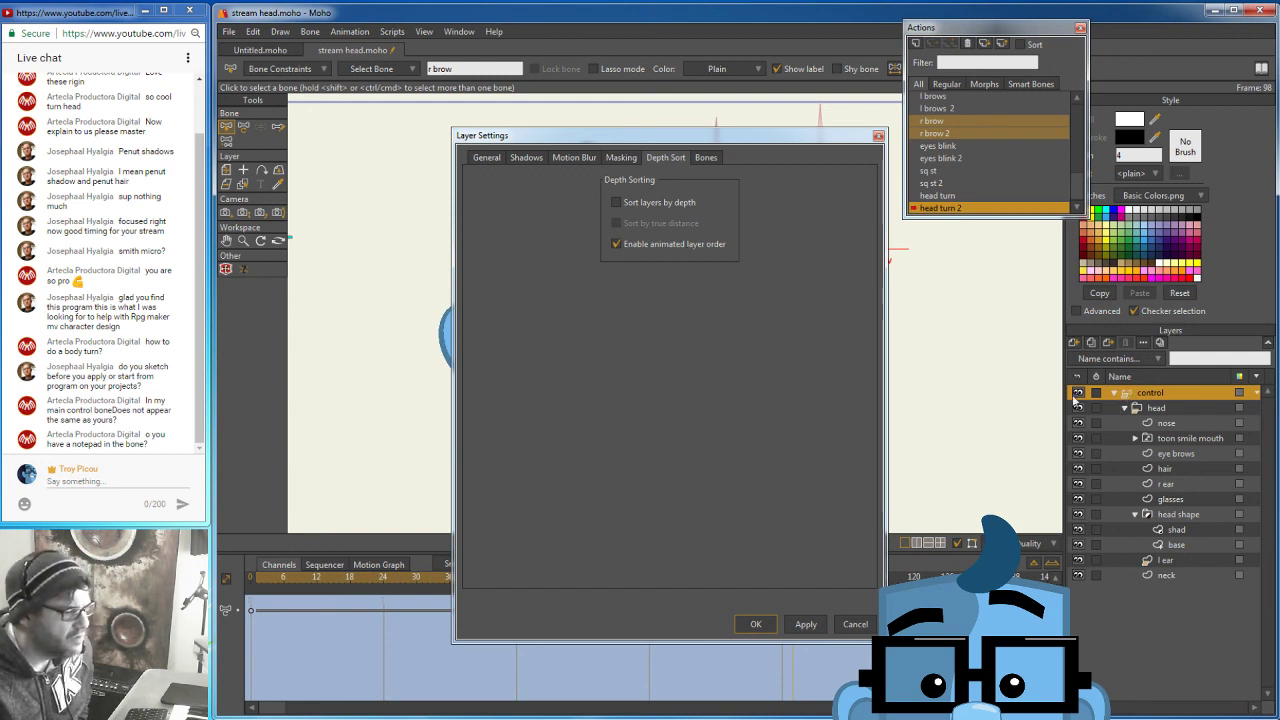
left_click(756, 624)
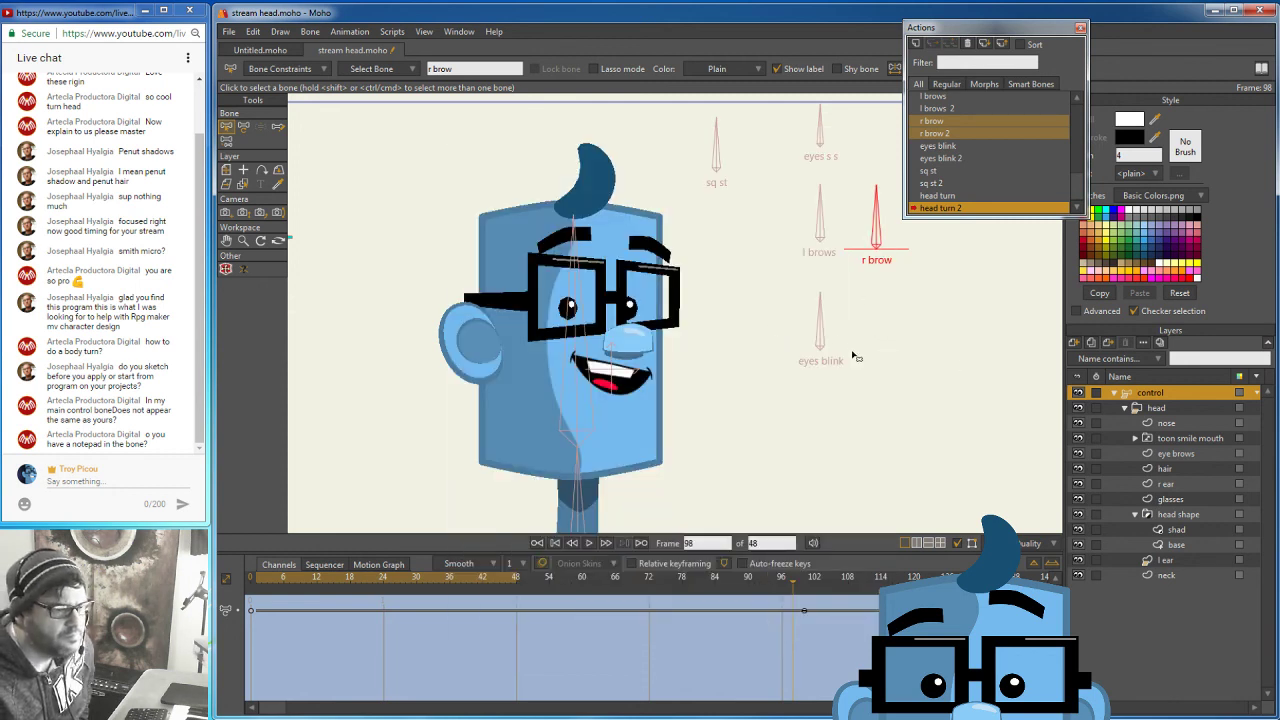
left_click_drag(806, 581, 420, 604)
left_click(420, 588)
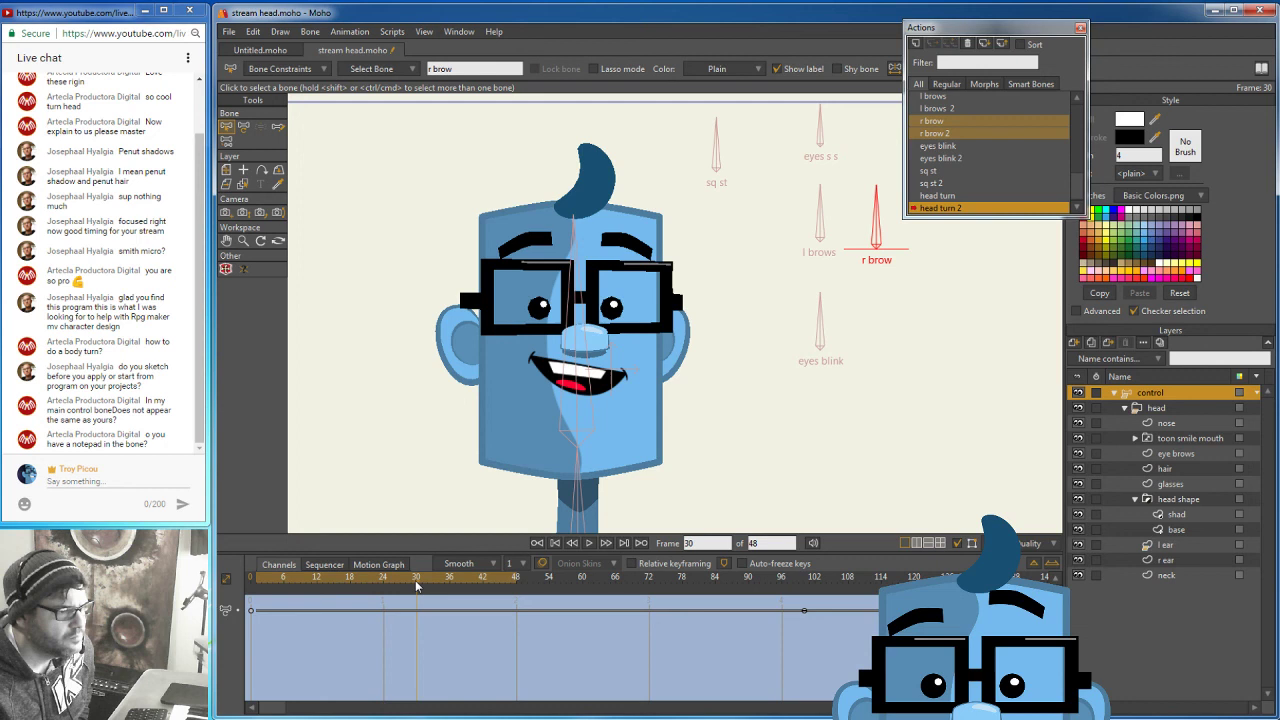
left_click_drag(415, 580, 807, 631)
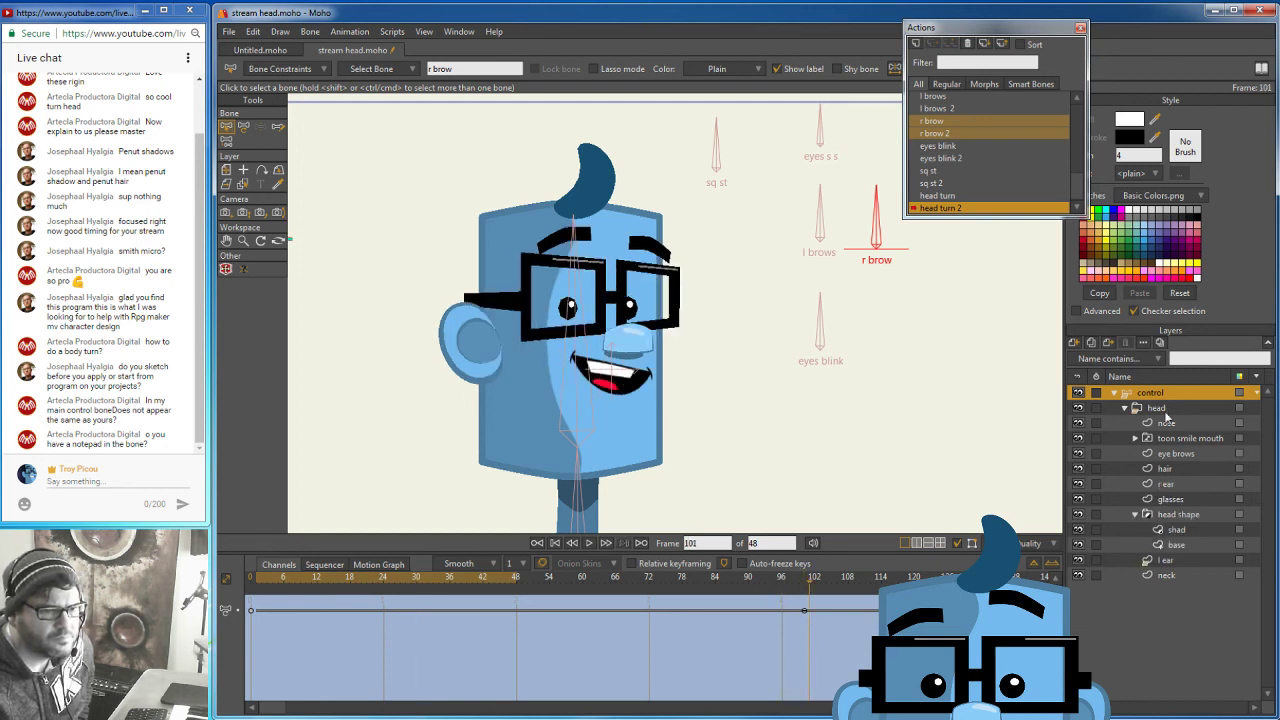
Move the glasses layer's frame 98 keyframes to frame 100.
left_click(1180, 500)
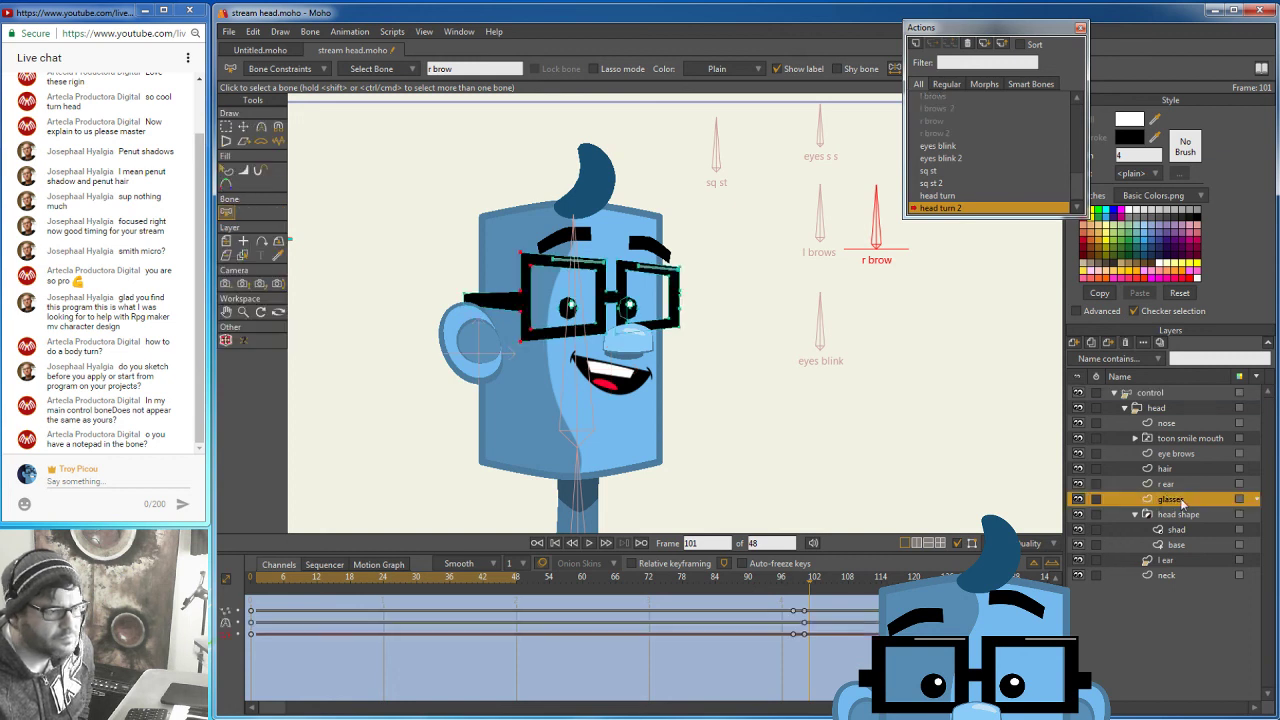
left_click_drag(786, 600, 804, 634)
mouse_move(810, 587)
left_mouse_down()
mouse_move(355, 577)
mouse_move(838, 606)
mouse_move(340, 557)
mouse_move(803, 587)
left_mouse_up()
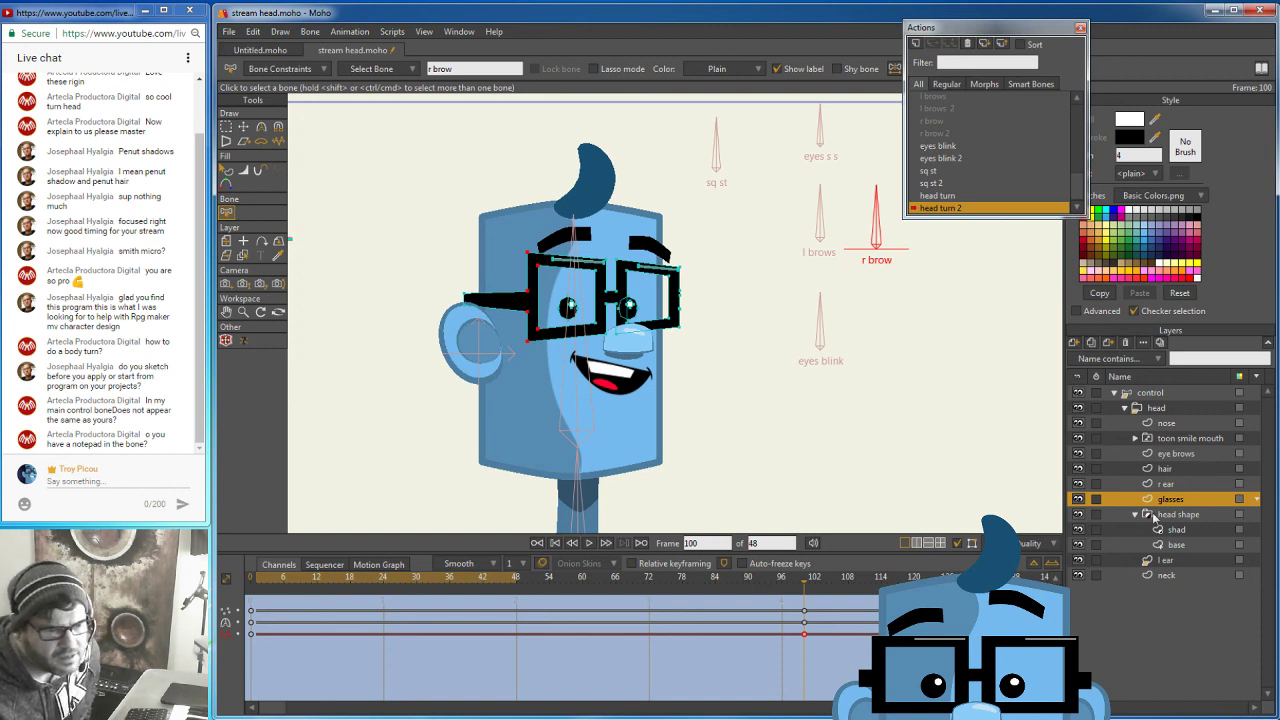
On the base layer at frame 100, select the head's top and bottom middle points and shift them sideways in the turn direction.
left_click(1174, 544)
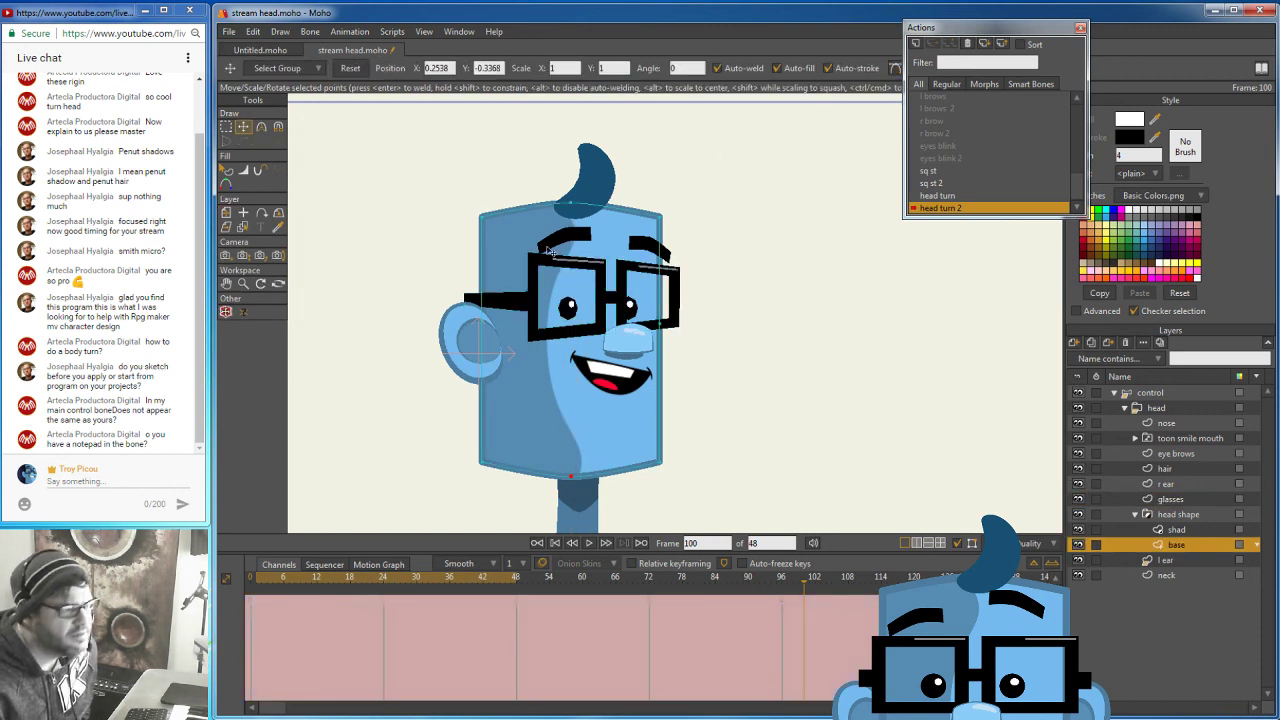
left_click(229, 126)
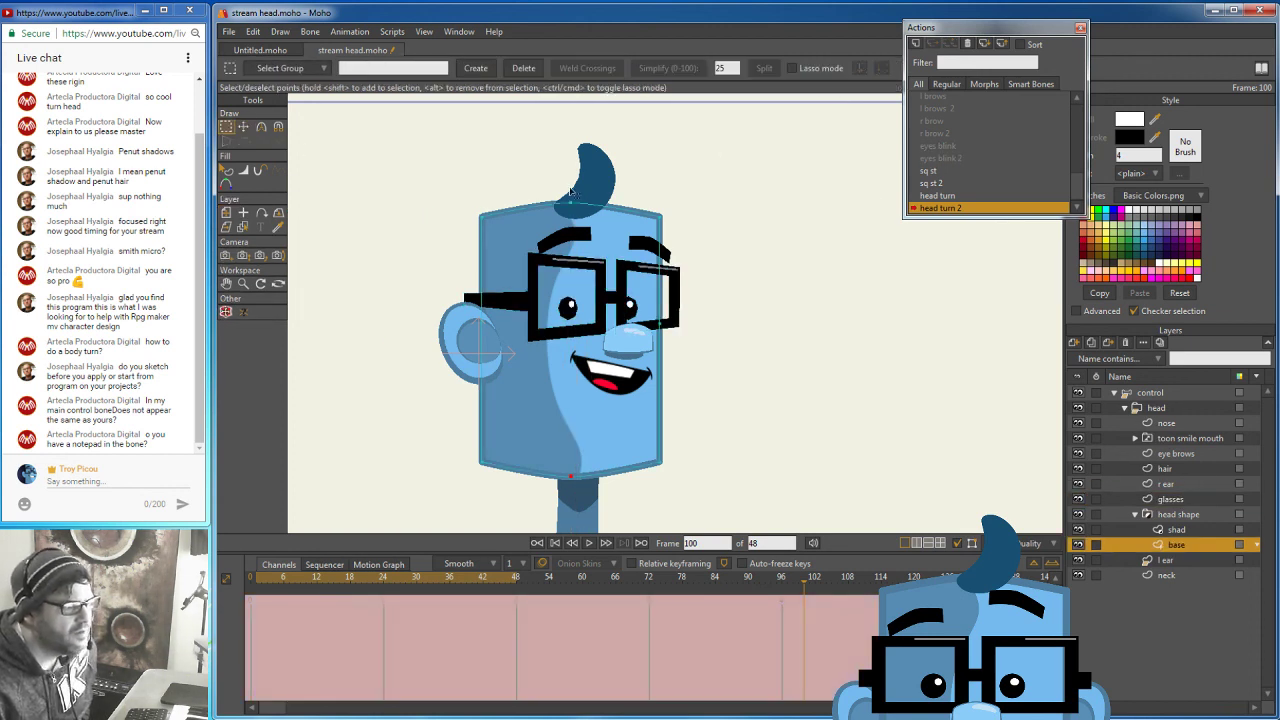
left_click_drag(566, 193, 586, 498)
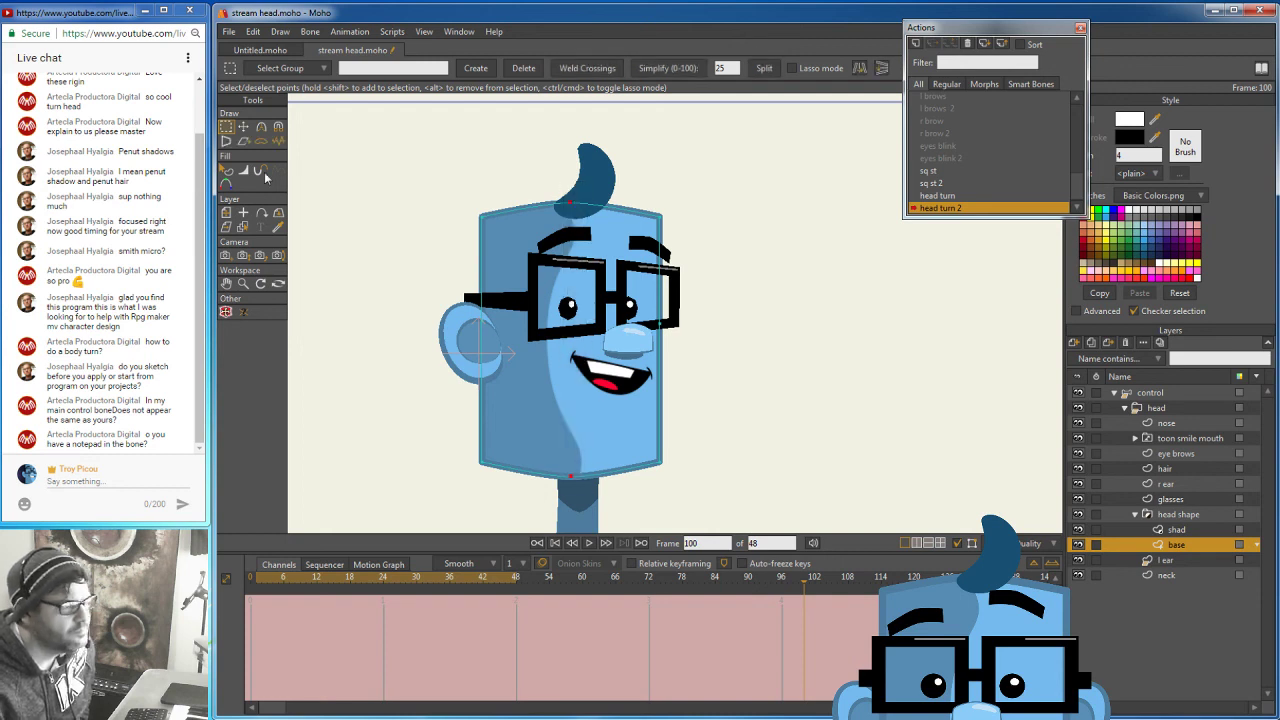
left_click(245, 127)
left_click_drag(589, 344, 624, 352)
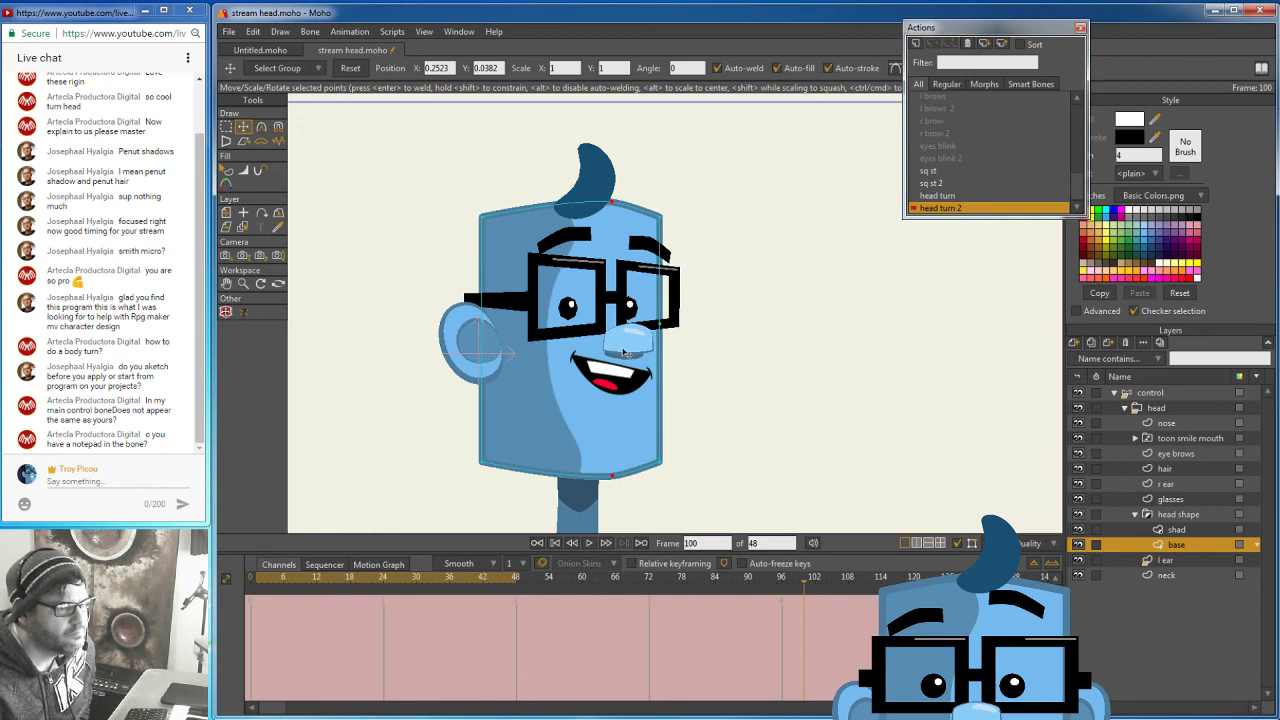
left_click_drag(624, 351, 631, 350)
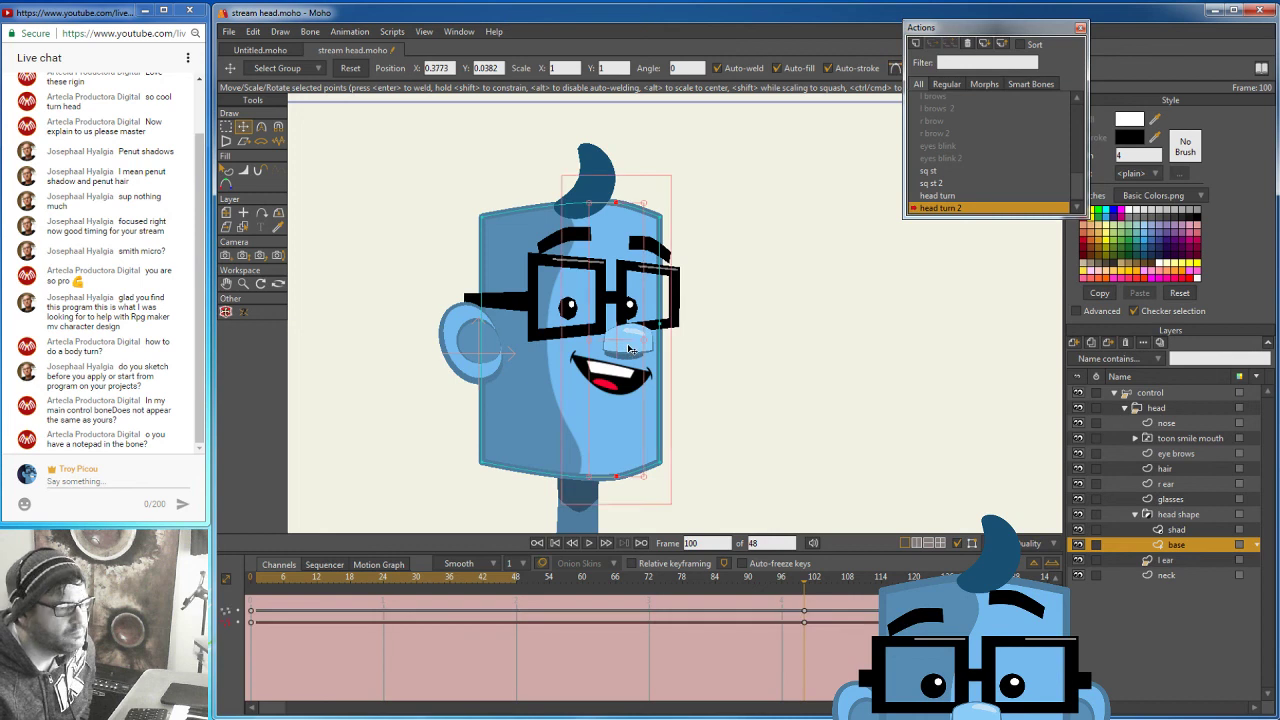
key("ctrl+z")
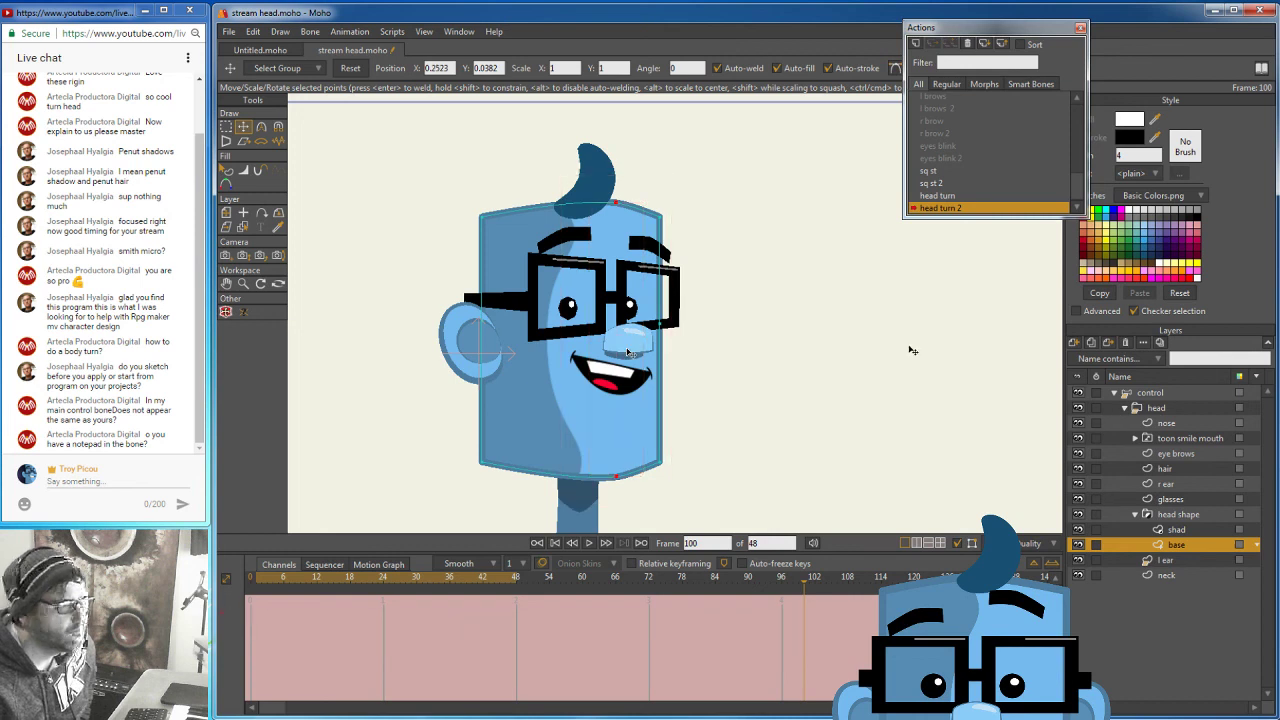
key("ctrl+shift+z")
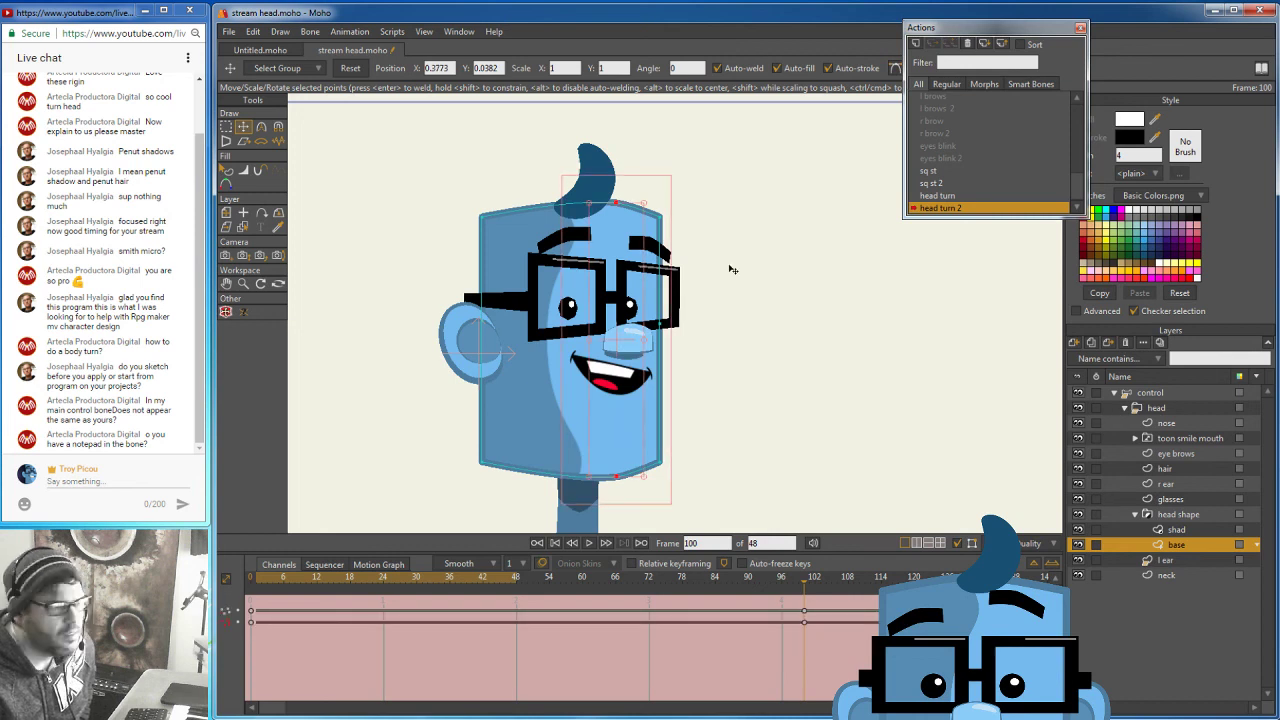
Shorten the base head shape's far side edge vertically and pull it slightly inward at frame 100, previewing the turn.
left_click_drag(705, 488, 663, 232)
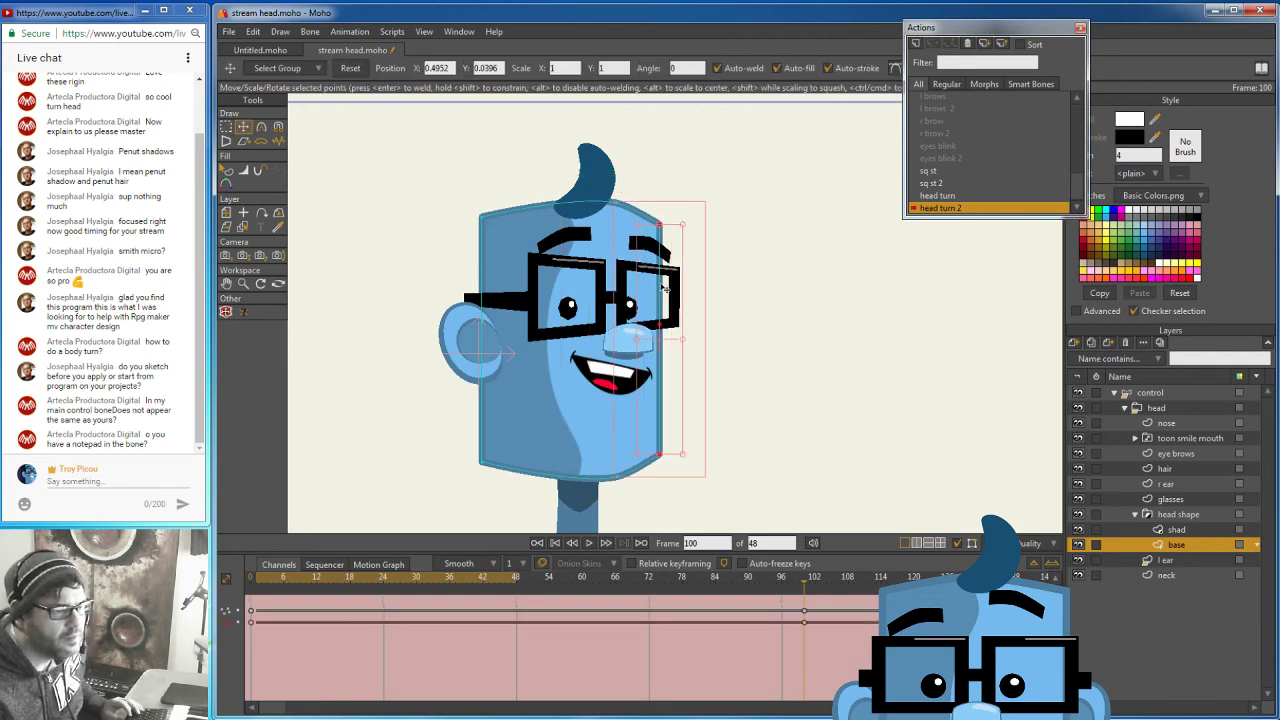
left_click(780, 580)
left_click_drag(773, 587, 803, 615)
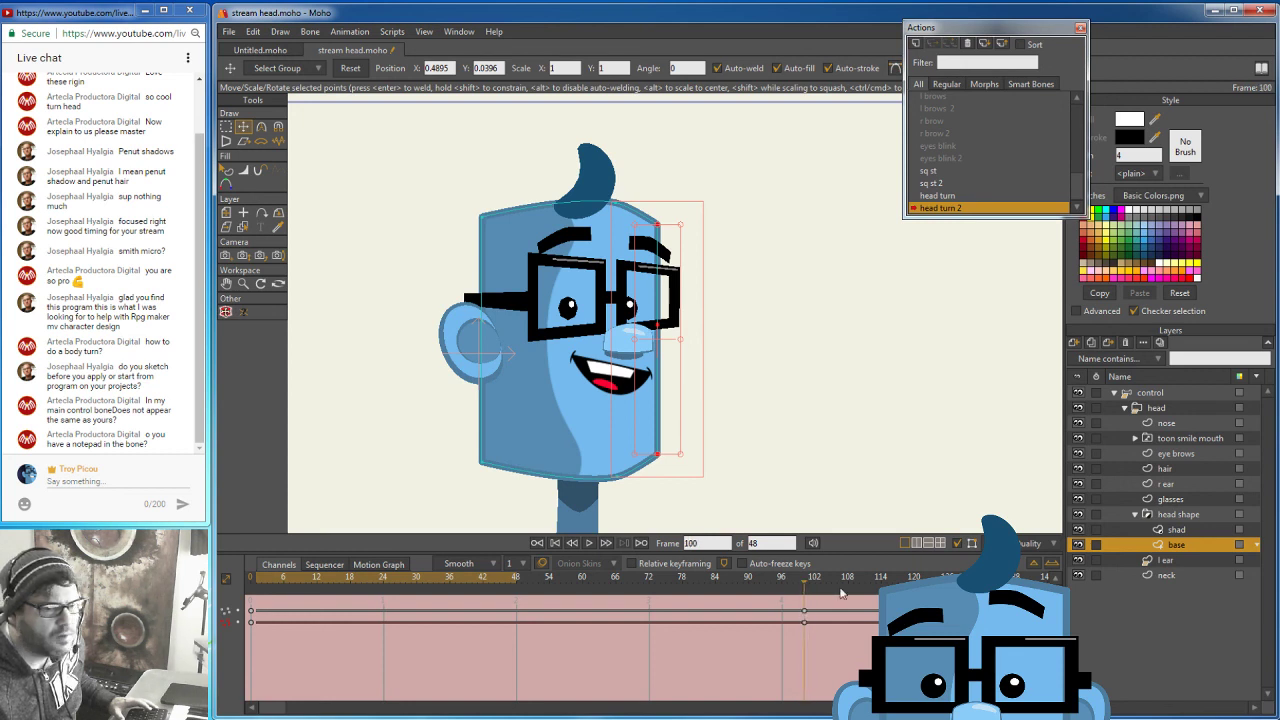
On the hair layer at frame 100, shift the tuft sideways in the turn direction and reshape its tip and outer curve points.
left_click(1182, 467)
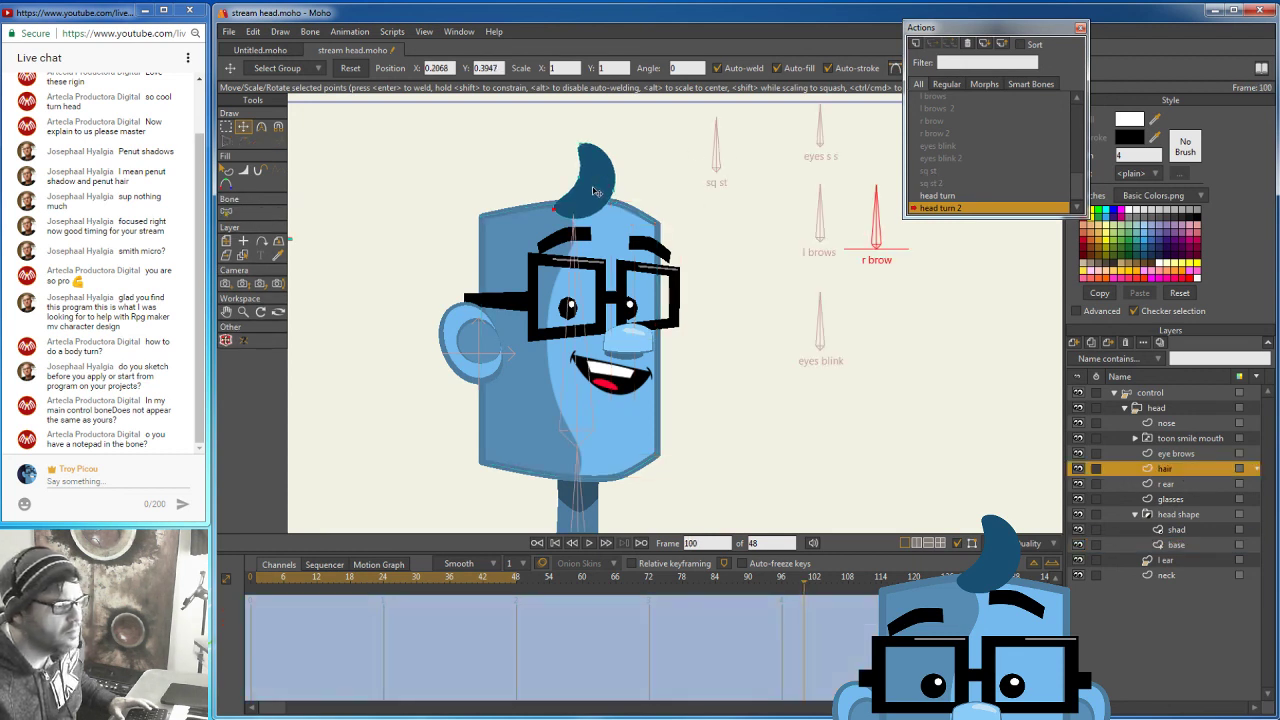
left_click_drag(593, 192, 643, 193)
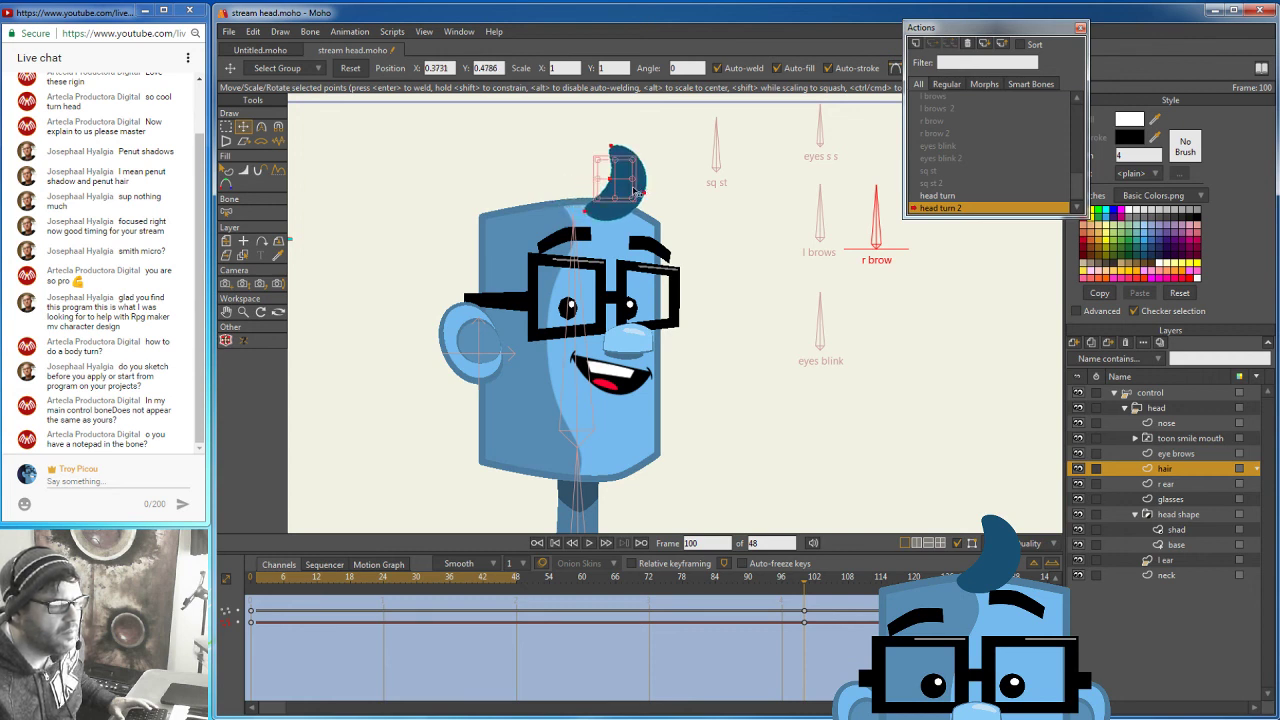
left_click(644, 189)
left_click(612, 180)
left_click_drag(611, 179, 608, 146)
left_click_drag(643, 196, 669, 187)
Compare the hair at frames 6 and 100, and refine its curve and base points at frame 100 into a slimmer tuft.
left_click_drag(806, 584, 283, 548)
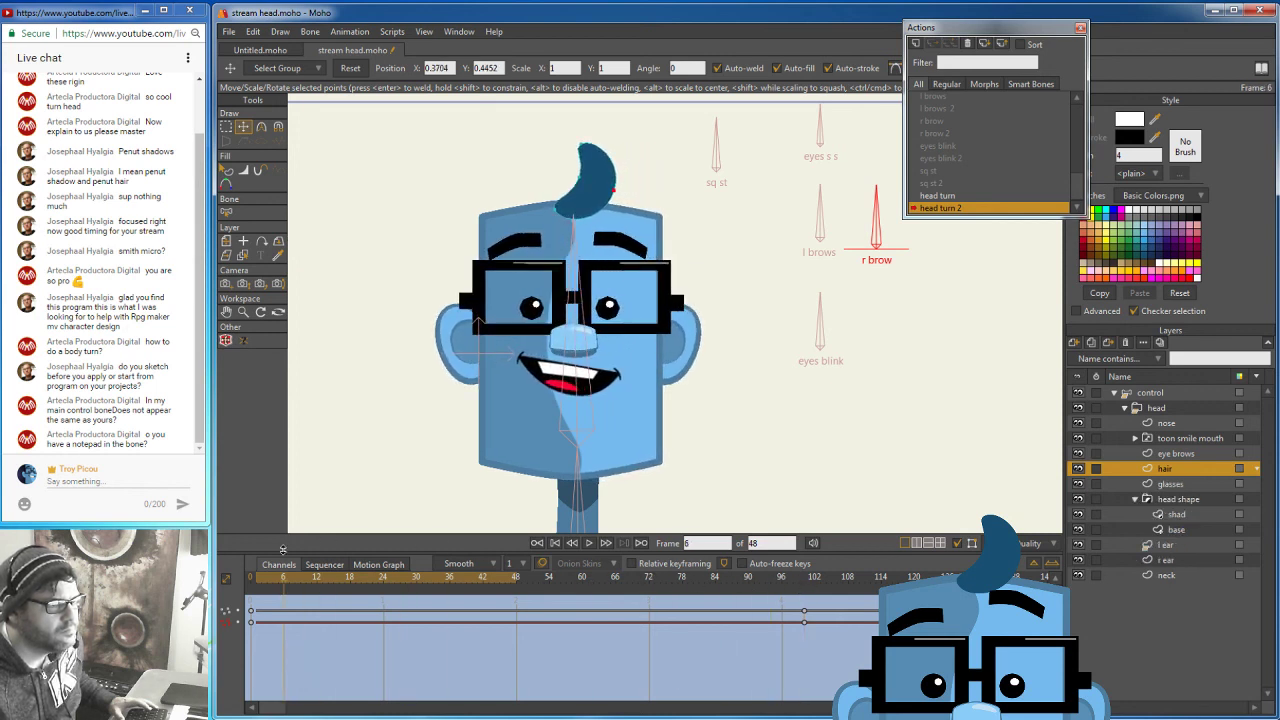
left_click(804, 577)
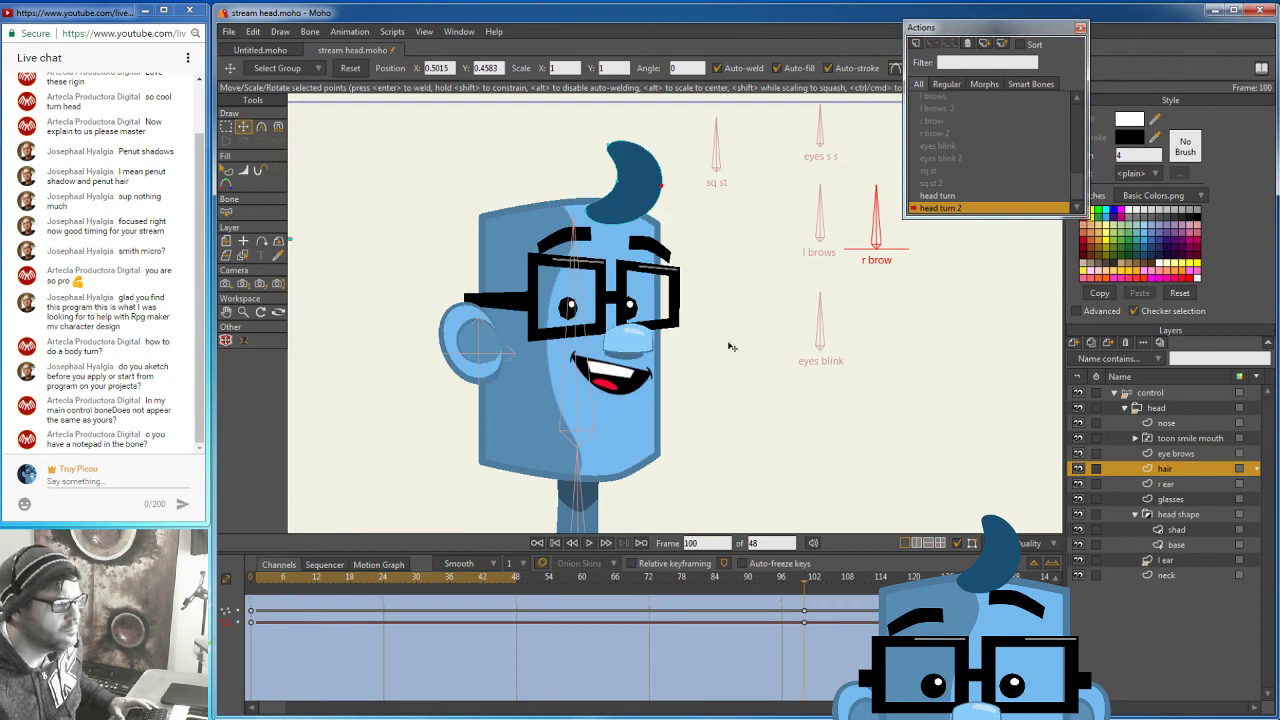
left_click_drag(662, 191, 590, 212)
mouse_move(803, 584)
left_mouse_down()
mouse_move(245, 580)
mouse_move(806, 598)
left_mouse_up()
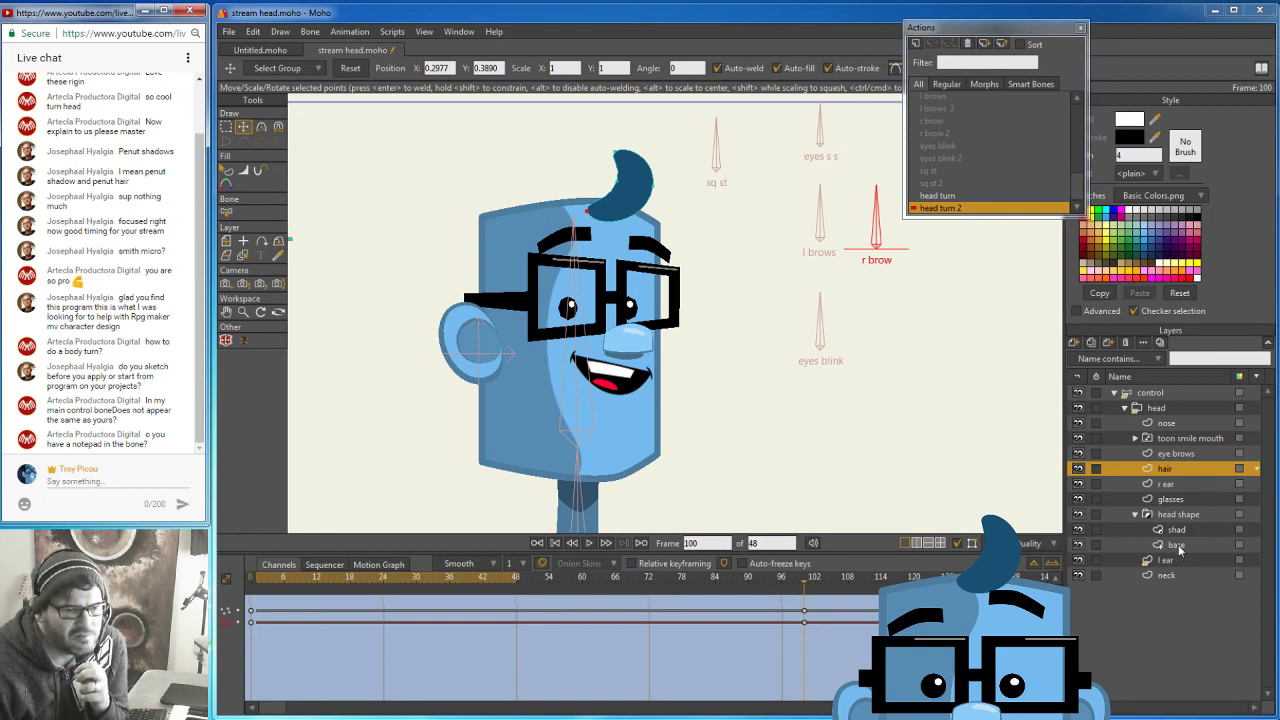
On the r ear layer at frame 98, nudge the ear slightly inward over the head and preview the turn back to frame 0.
left_click(1187, 484)
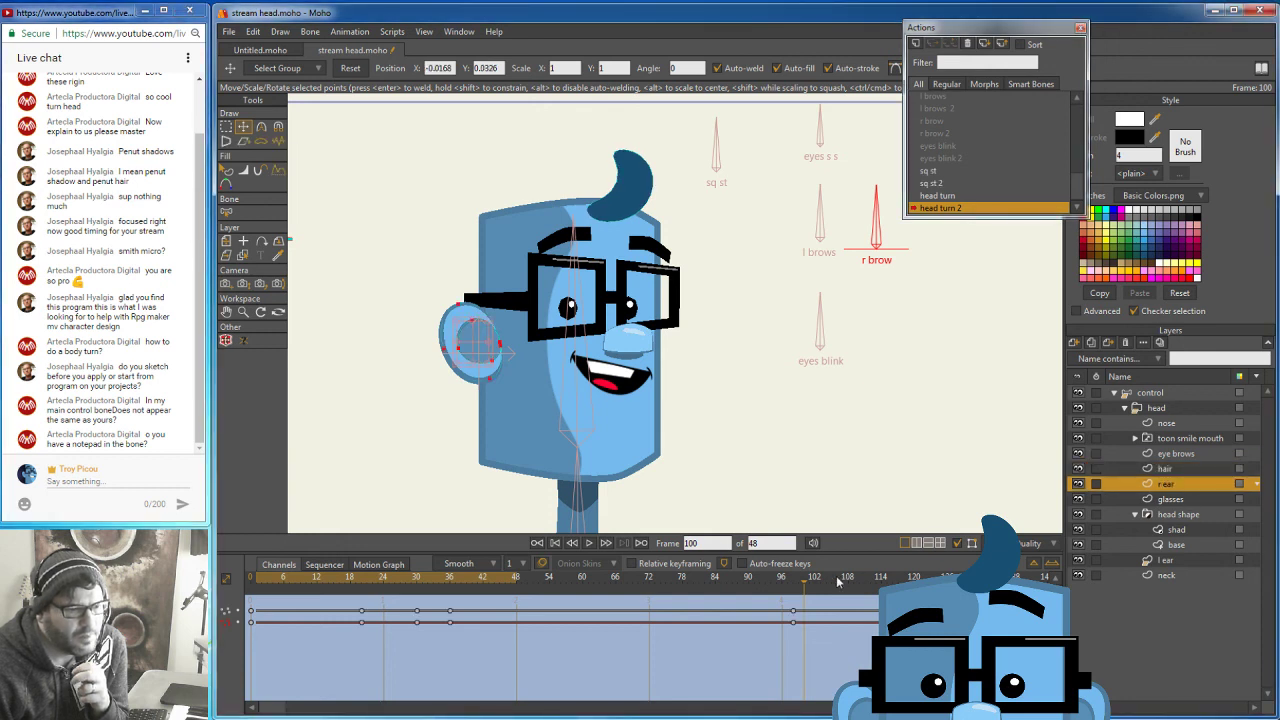
left_click(793, 580)
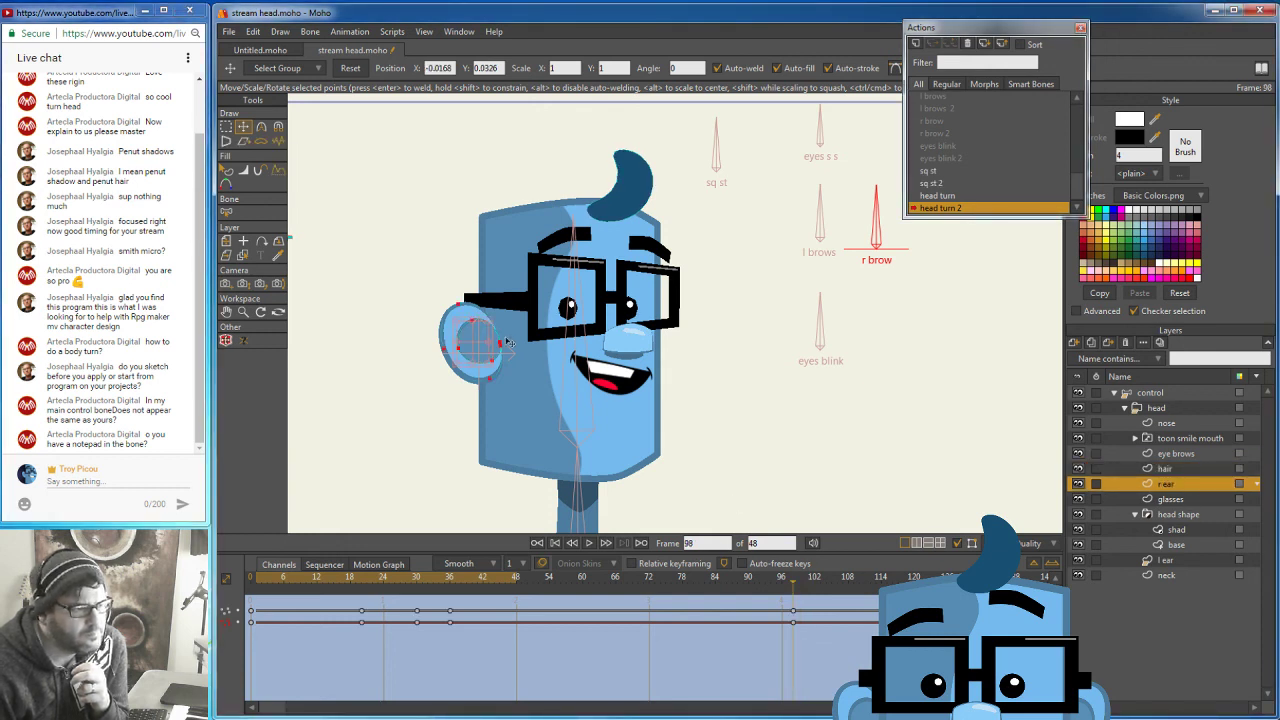
left_click_drag(489, 344, 496, 350)
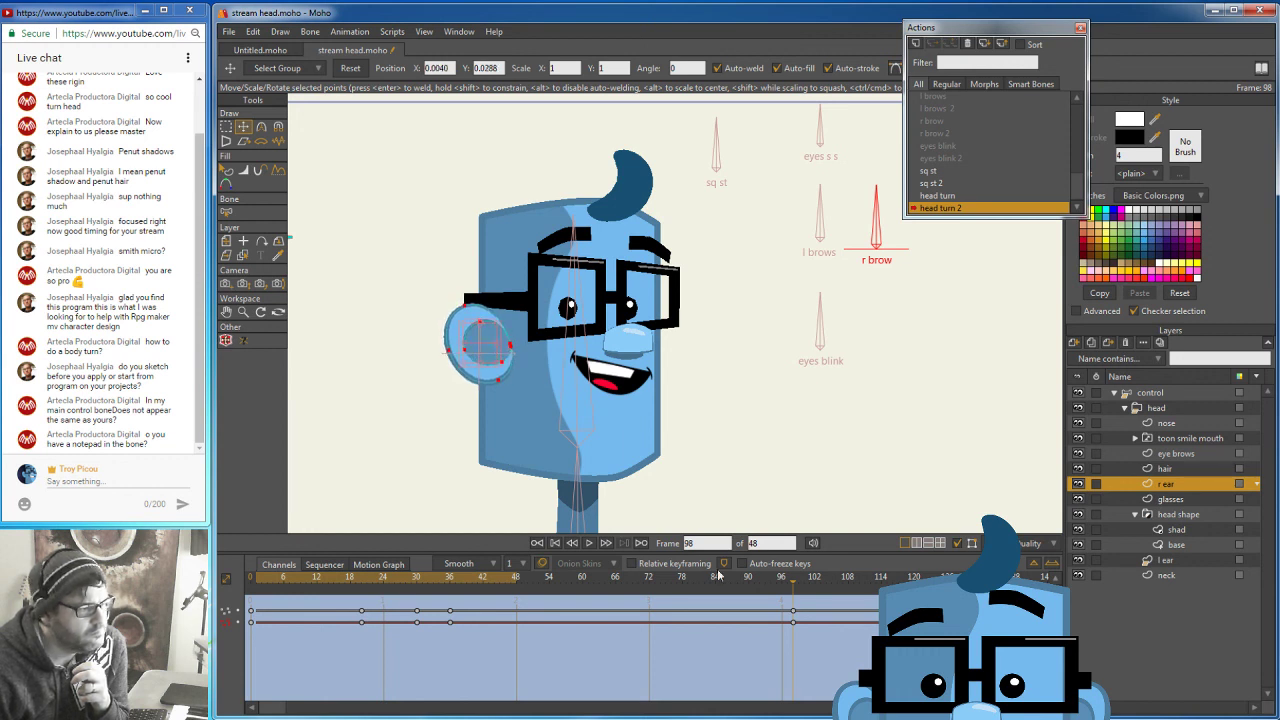
left_click_drag(794, 584, 221, 541)
left_click(794, 584)
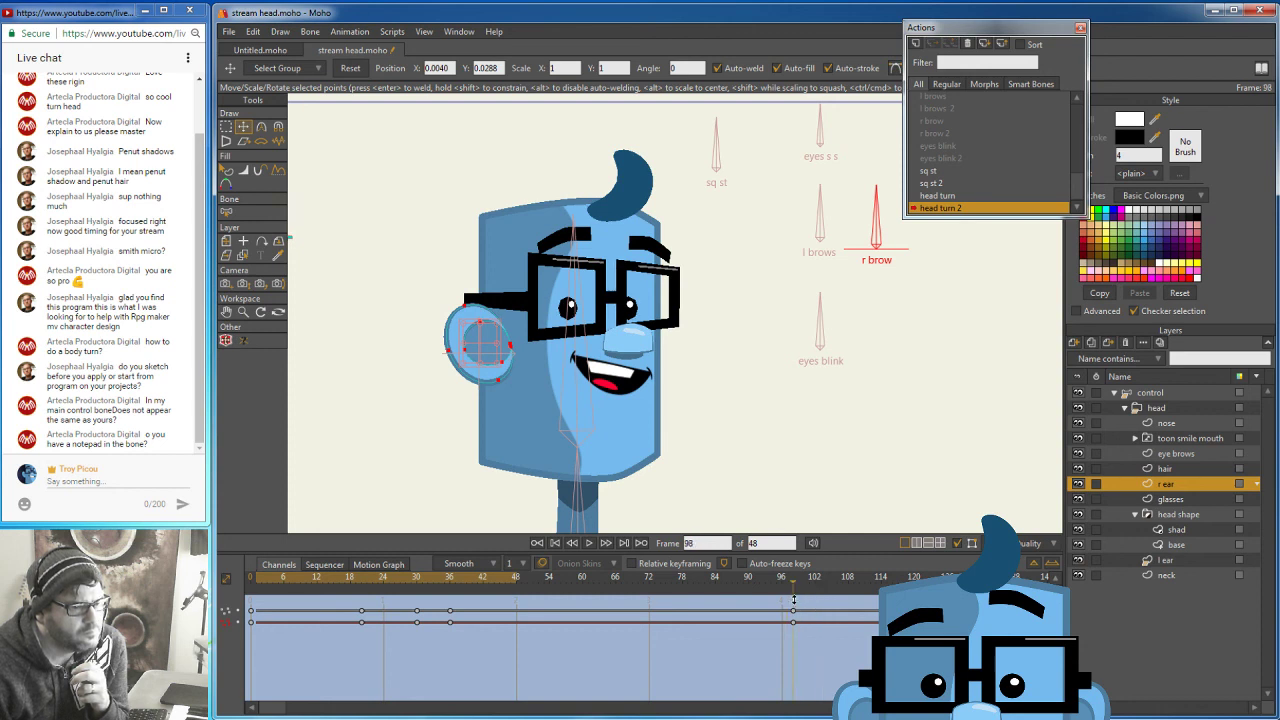
mouse_move(791, 600)
left_mouse_down()
mouse_move(264, 600)
mouse_move(793, 612)
left_mouse_up()
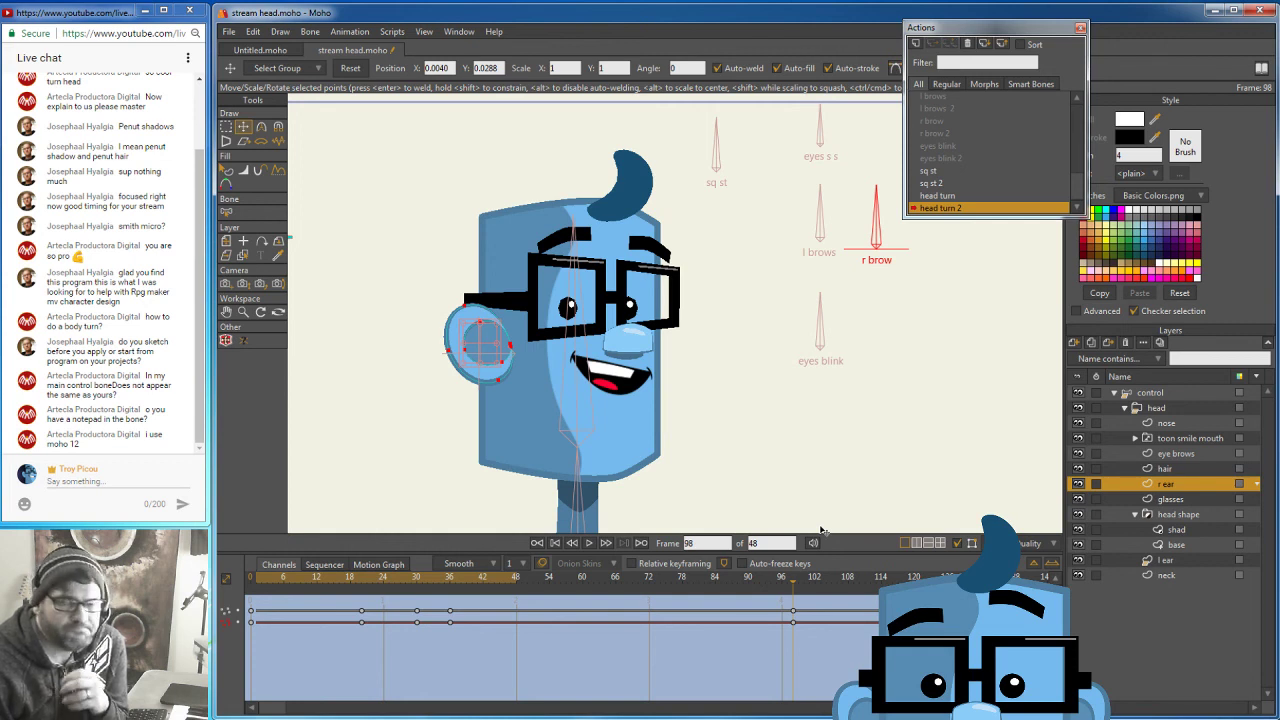
mouse_move(797, 584)
left_mouse_down()
mouse_move(326, 584)
mouse_move(823, 637)
mouse_move(329, 581)
mouse_move(845, 610)
mouse_move(388, 577)
mouse_move(790, 605)
mouse_move(808, 623)
mouse_move(788, 602)
left_mouse_up()
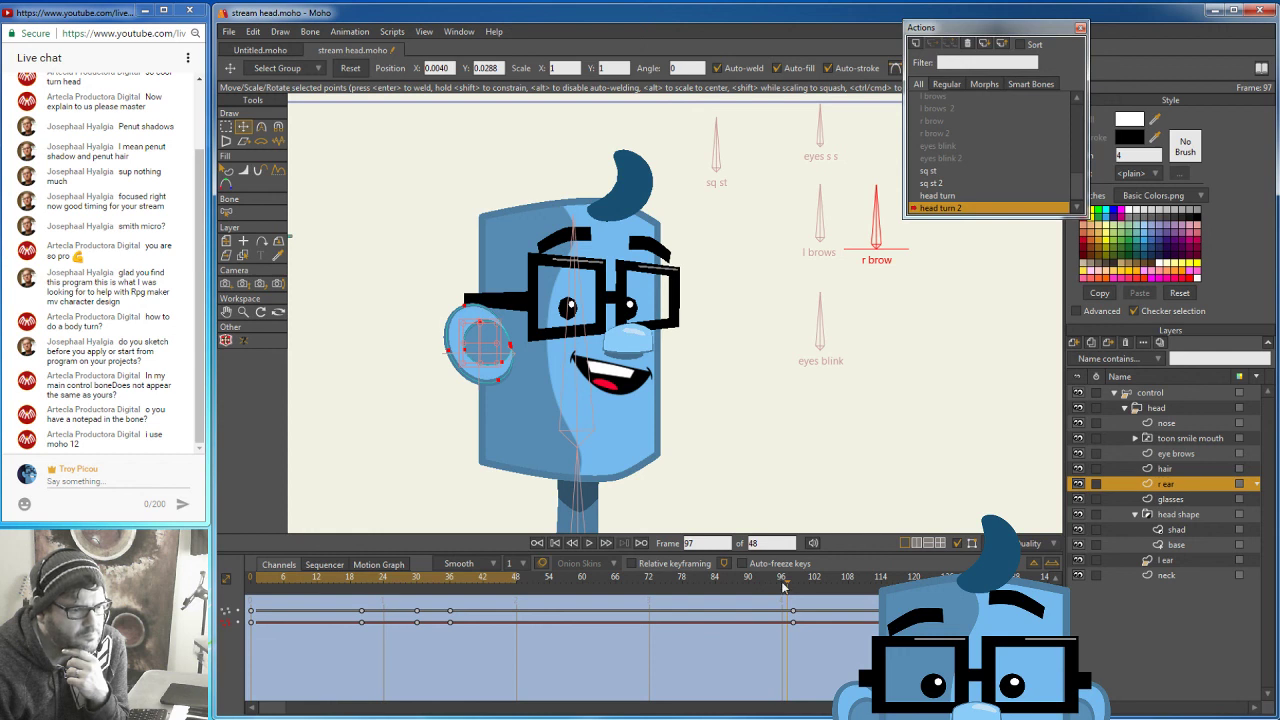
left_click_drag(790, 584, 249, 588)
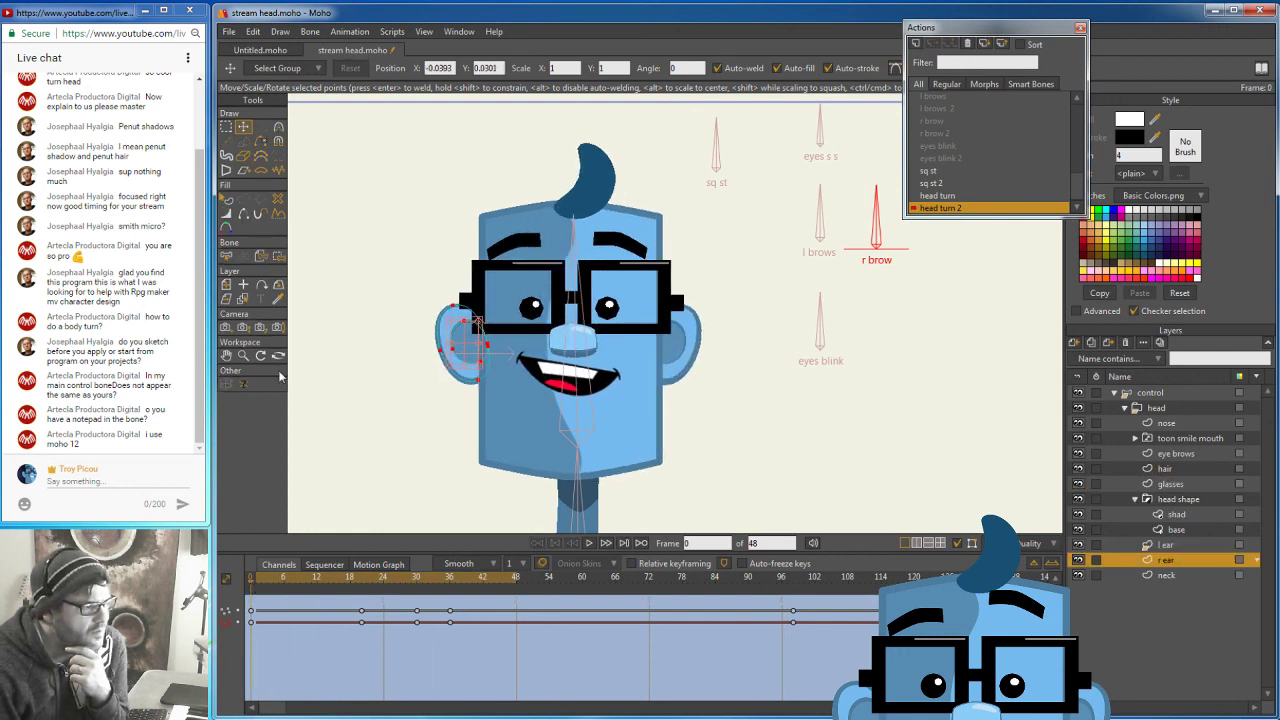
Zoom out to show the whole head and preview the head turn 2 action from frame 0 to frame 98.
left_click(242, 355)
left_click_drag(431, 409, 358, 333)
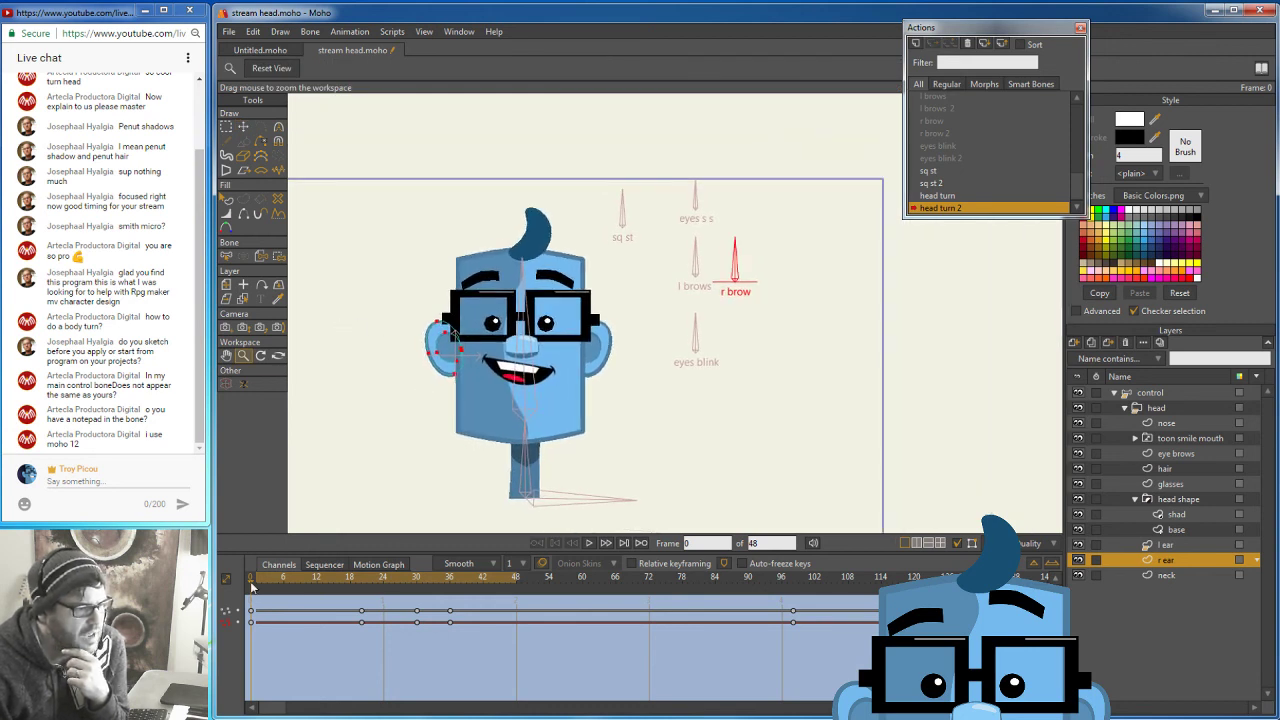
left_click(322, 588)
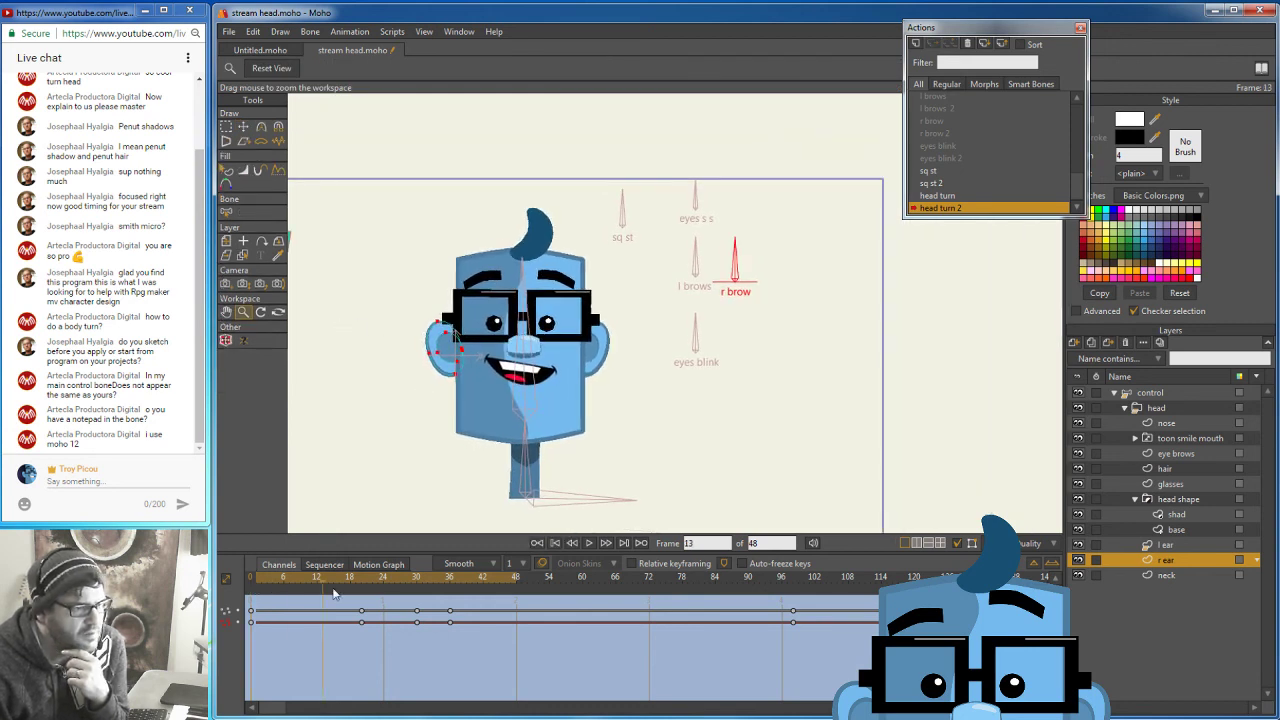
left_click_drag(334, 593, 419, 597)
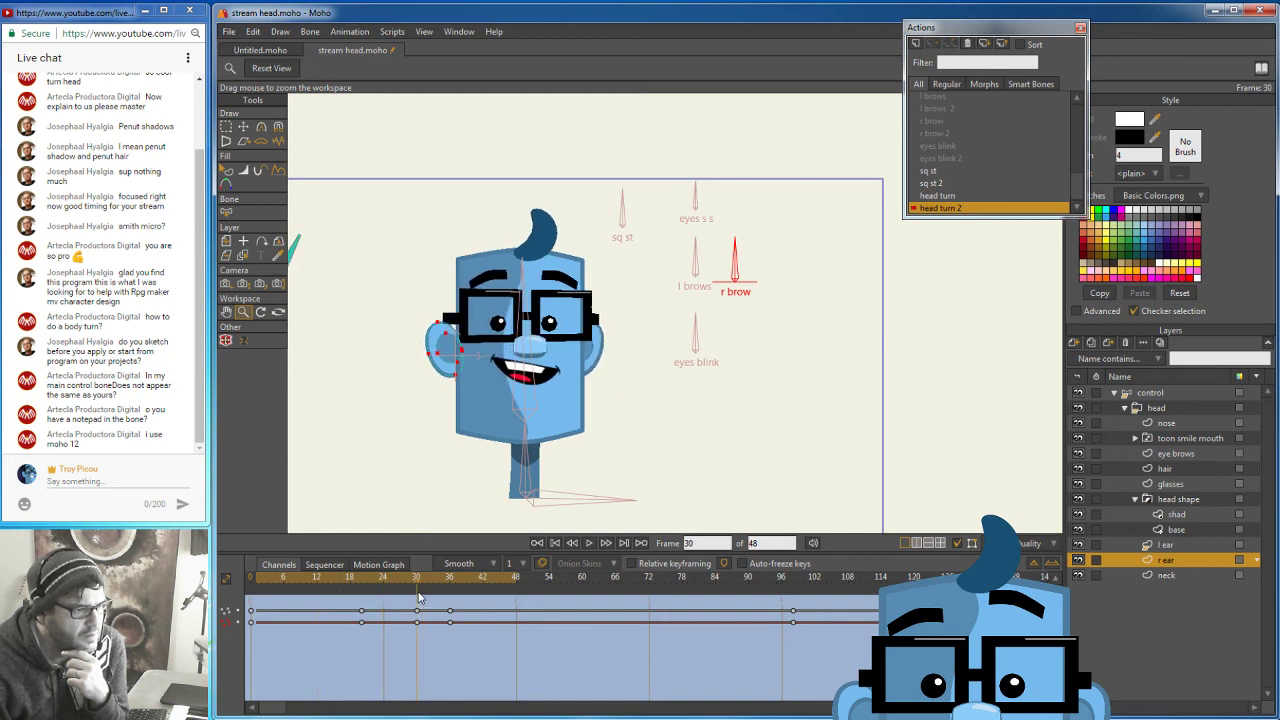
left_click_drag(419, 595, 791, 620)
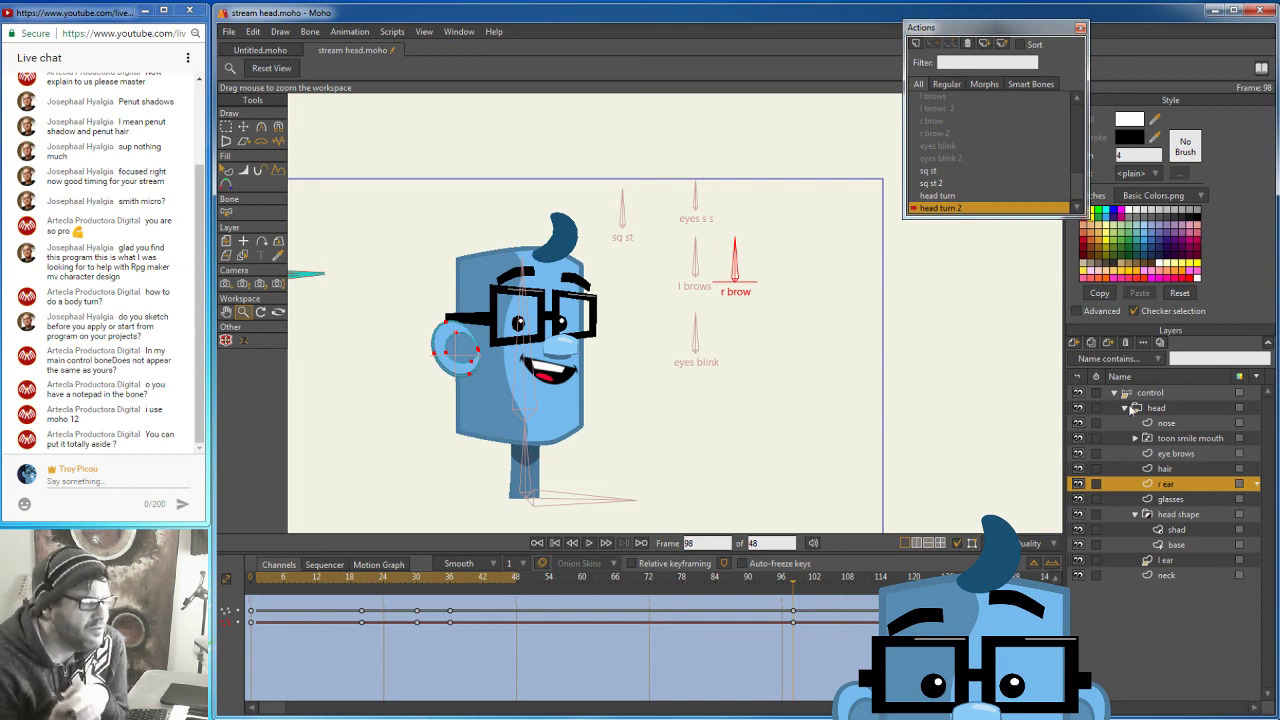
On the r ear layer, nudge the ear slightly at frame 36 and further inward at frame 98, previewing the turn from frame 0.
mouse_move(461, 580)
left_mouse_down()
mouse_move(253, 582)
mouse_move(470, 583)
mouse_move(351, 583)
mouse_move(451, 593)
left_mouse_up()
key("ctrl+z")
key("ctrl+shift+z")
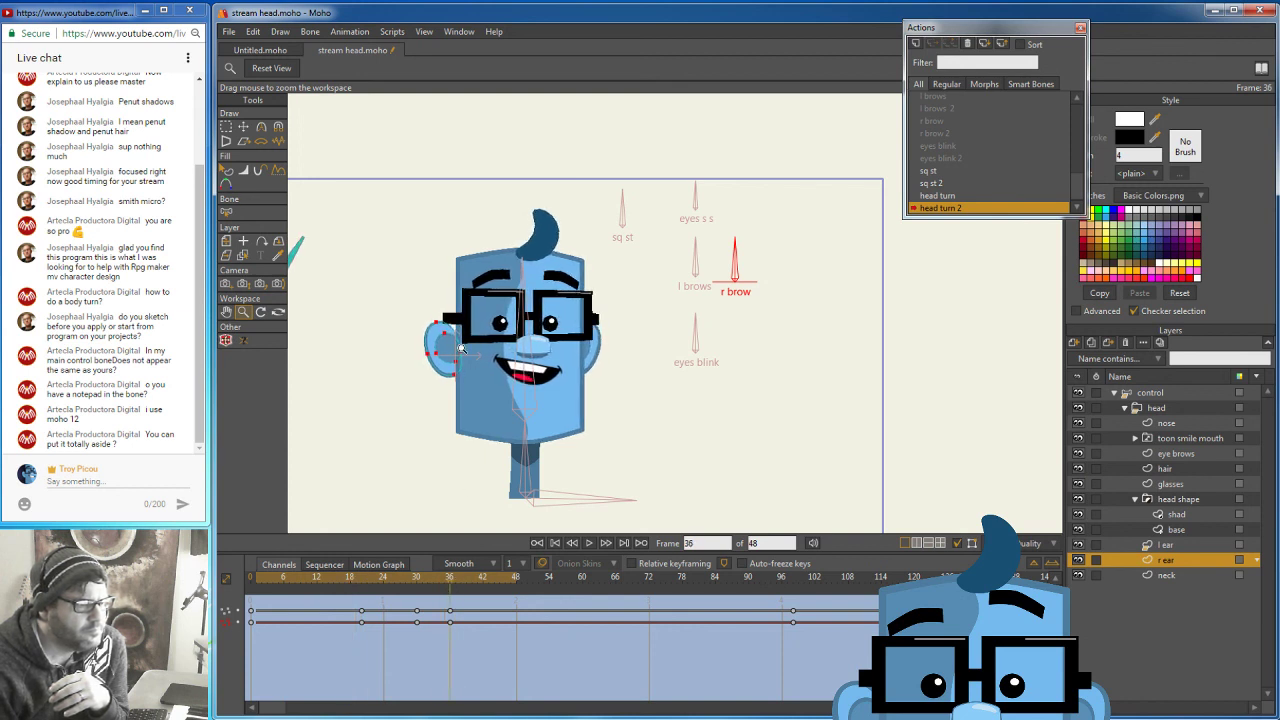
left_click(244, 127)
left_click_drag(447, 353, 451, 356)
left_click_drag(451, 585, 794, 627)
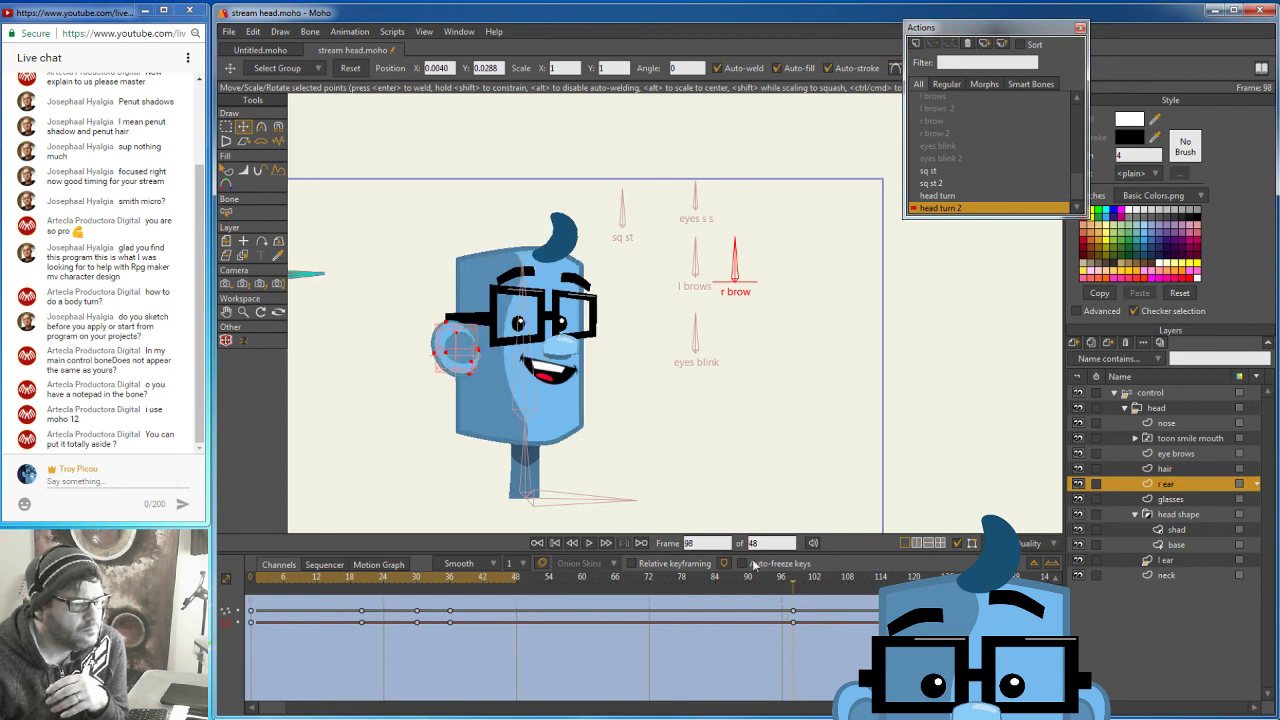
left_click_drag(461, 345, 467, 347)
left_click_drag(796, 587, 250, 505)
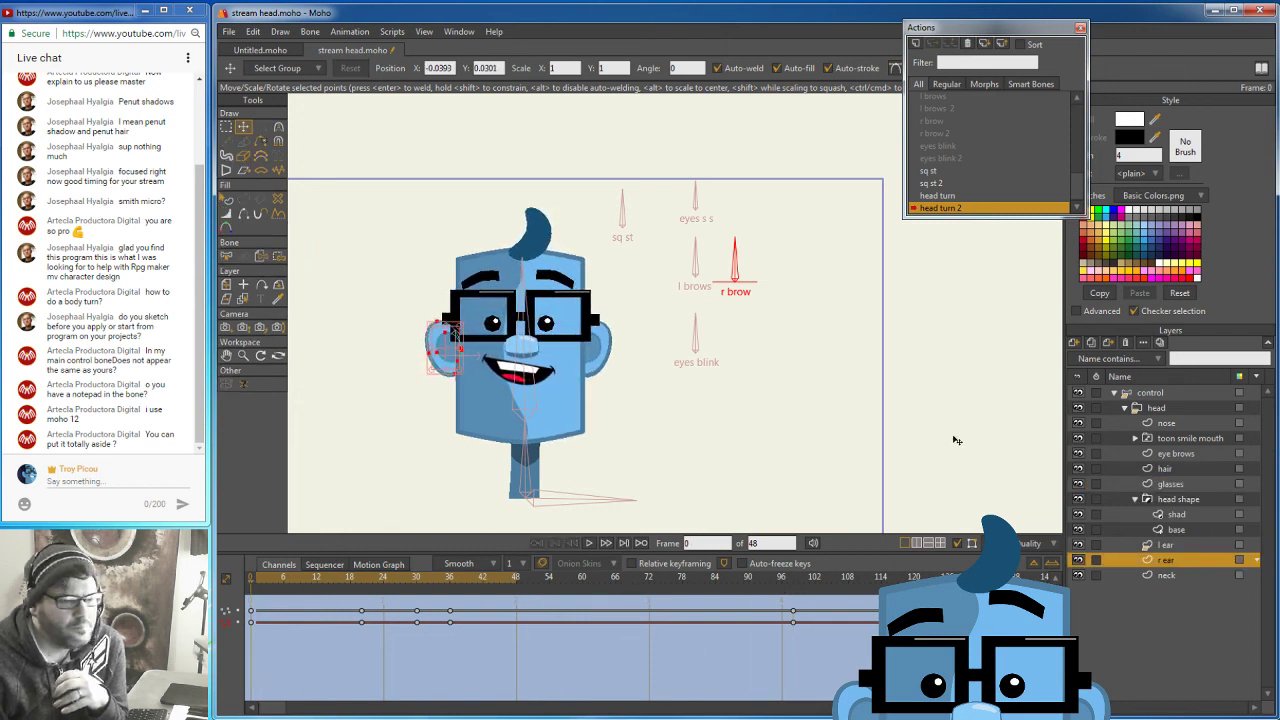
left_click_drag(268, 590, 785, 668)
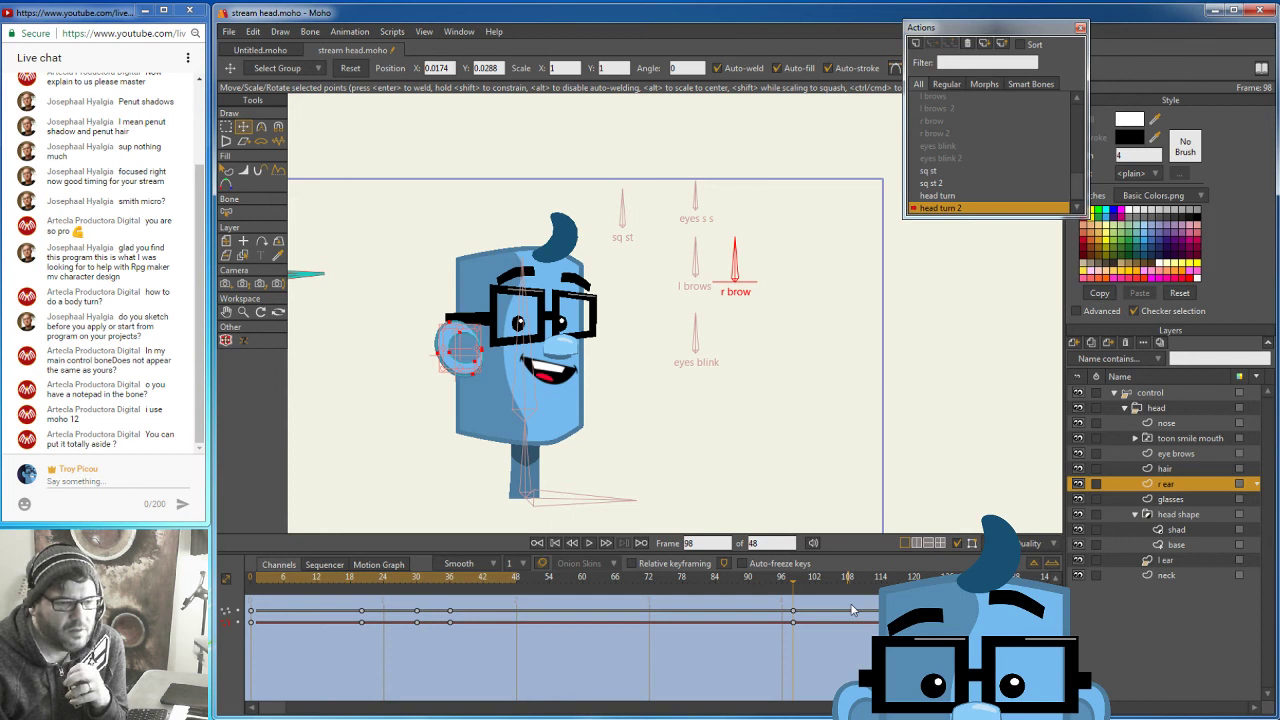
left_click(1178, 410)
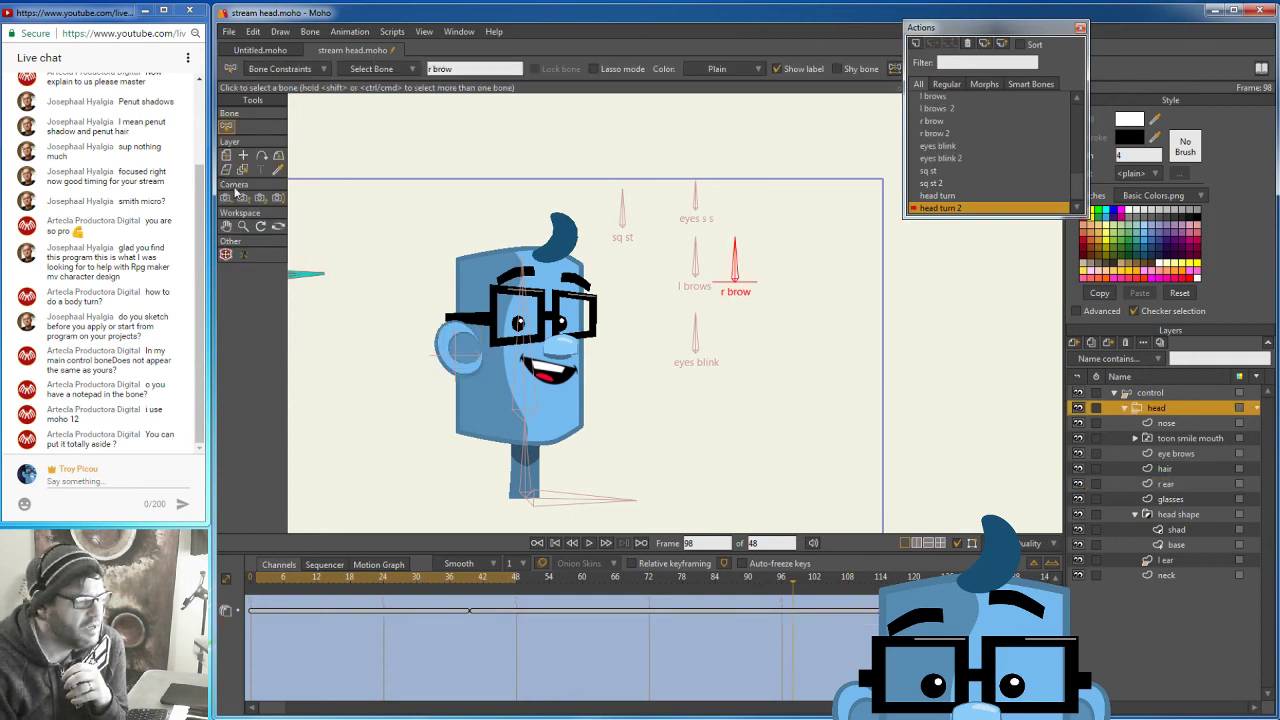
left_click(227, 157)
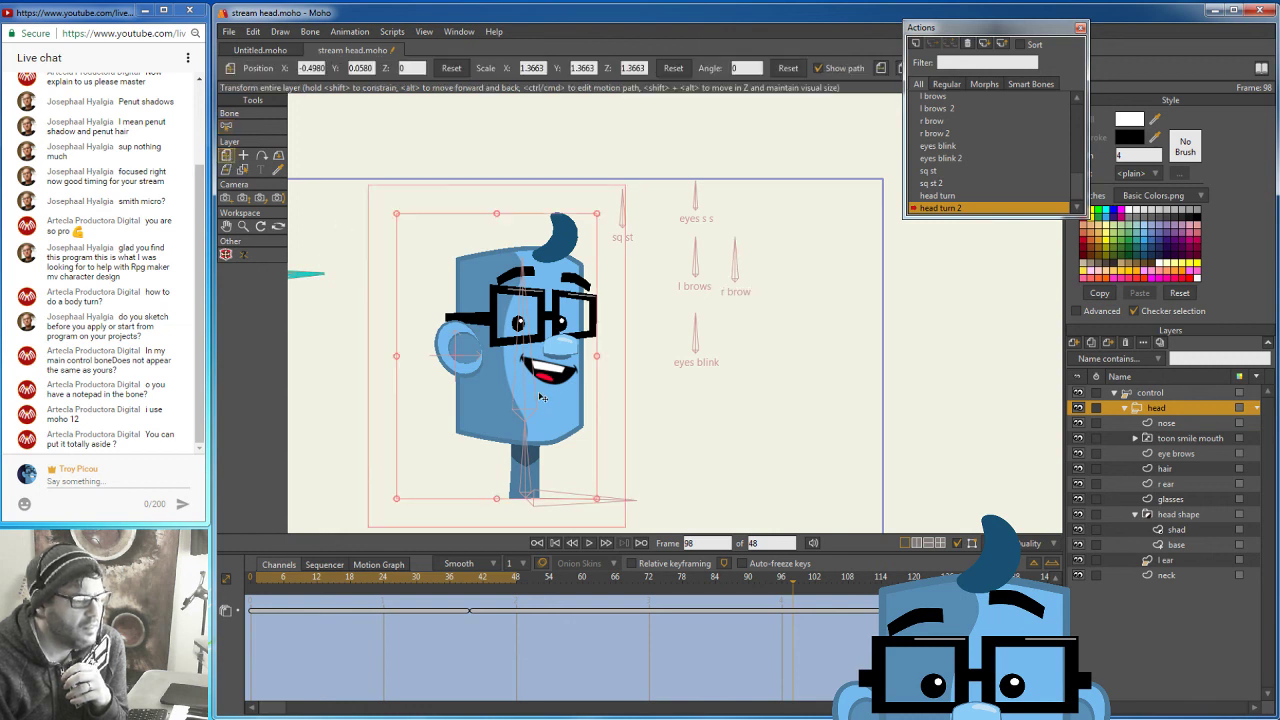
left_click_drag(550, 401, 552, 401)
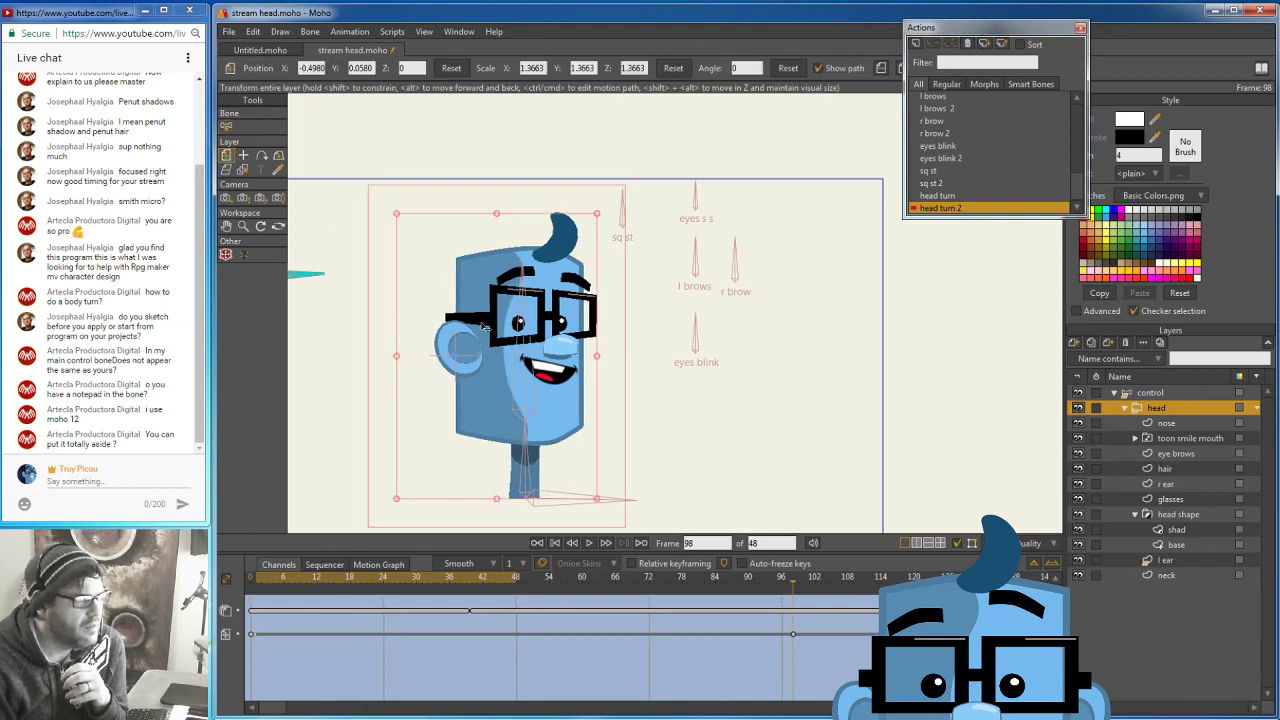
left_click(254, 31)
left_click(263, 46)
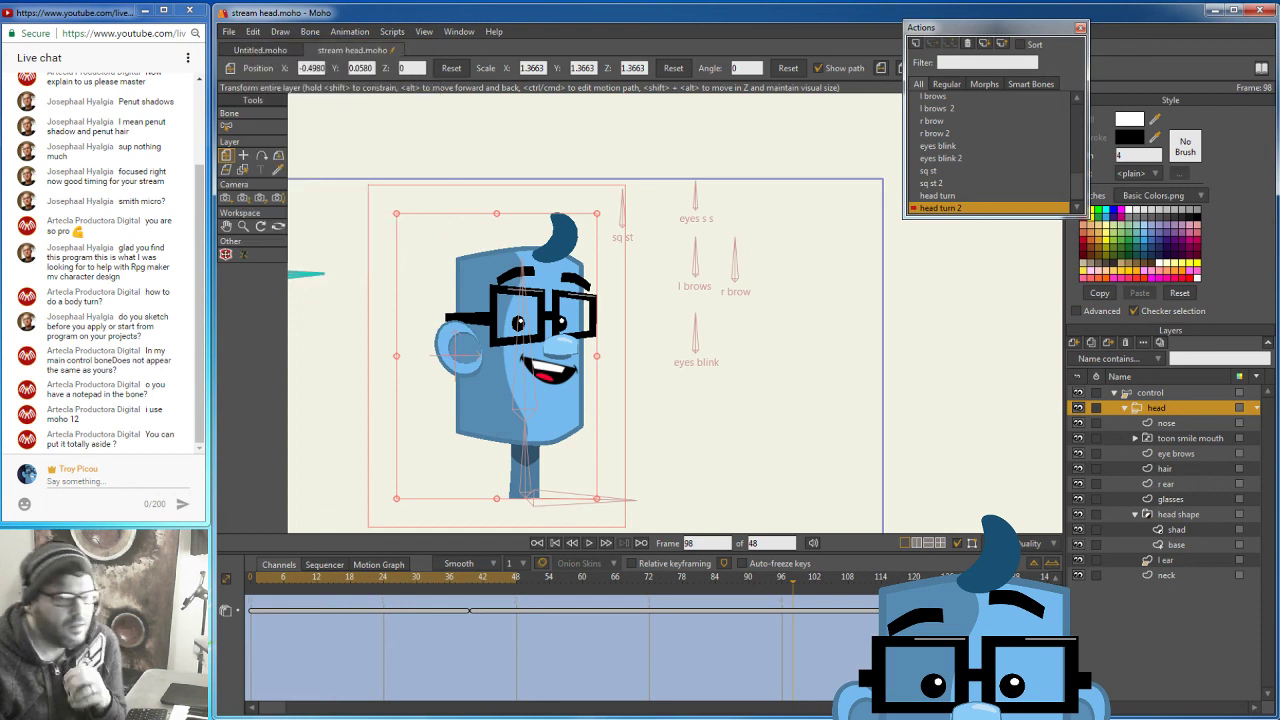
Move the whole head shape layer at frame 98 in the turn direction to about X 0.086, Y 0.011.
left_click(1184, 425)
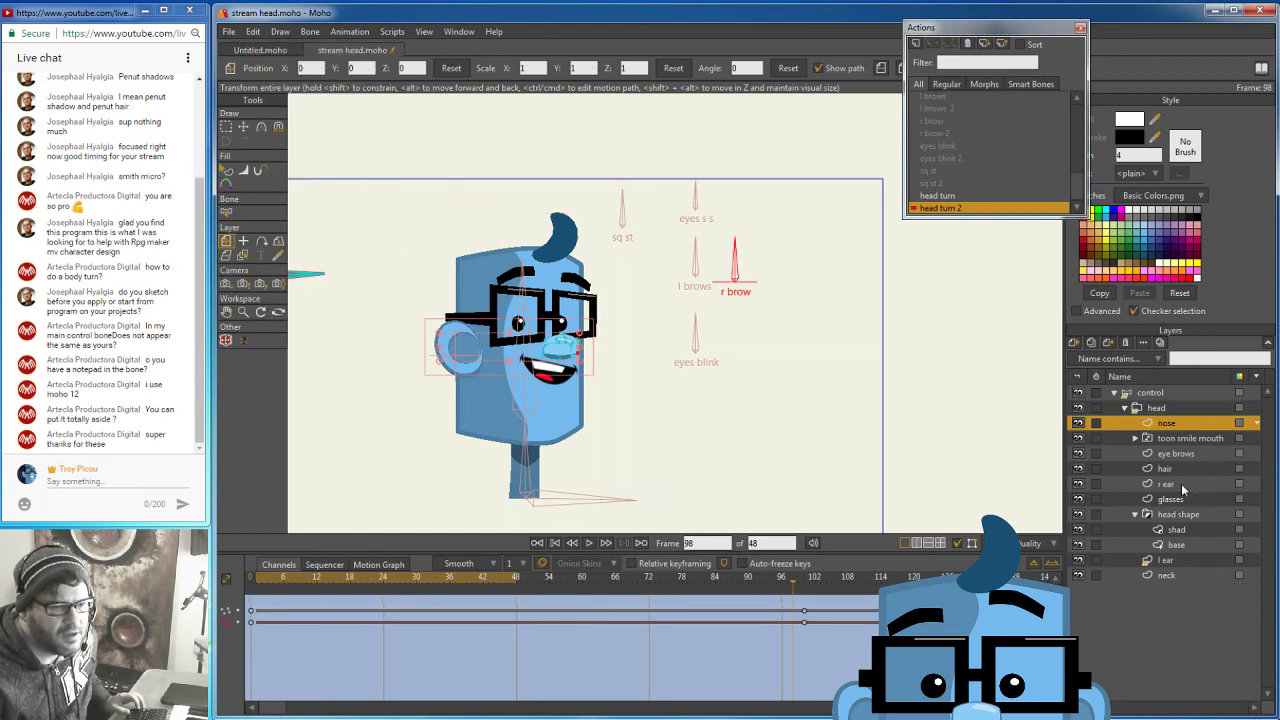
left_click(1185, 515)
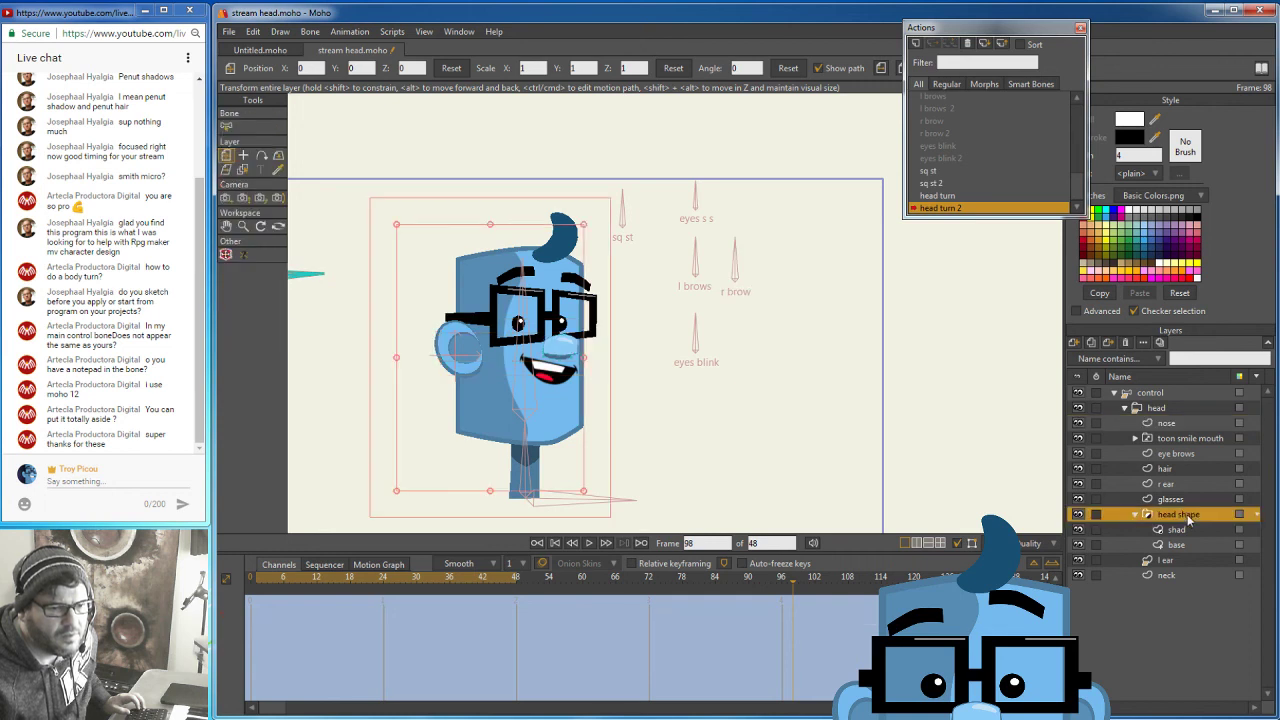
left_click_drag(565, 405, 586, 403)
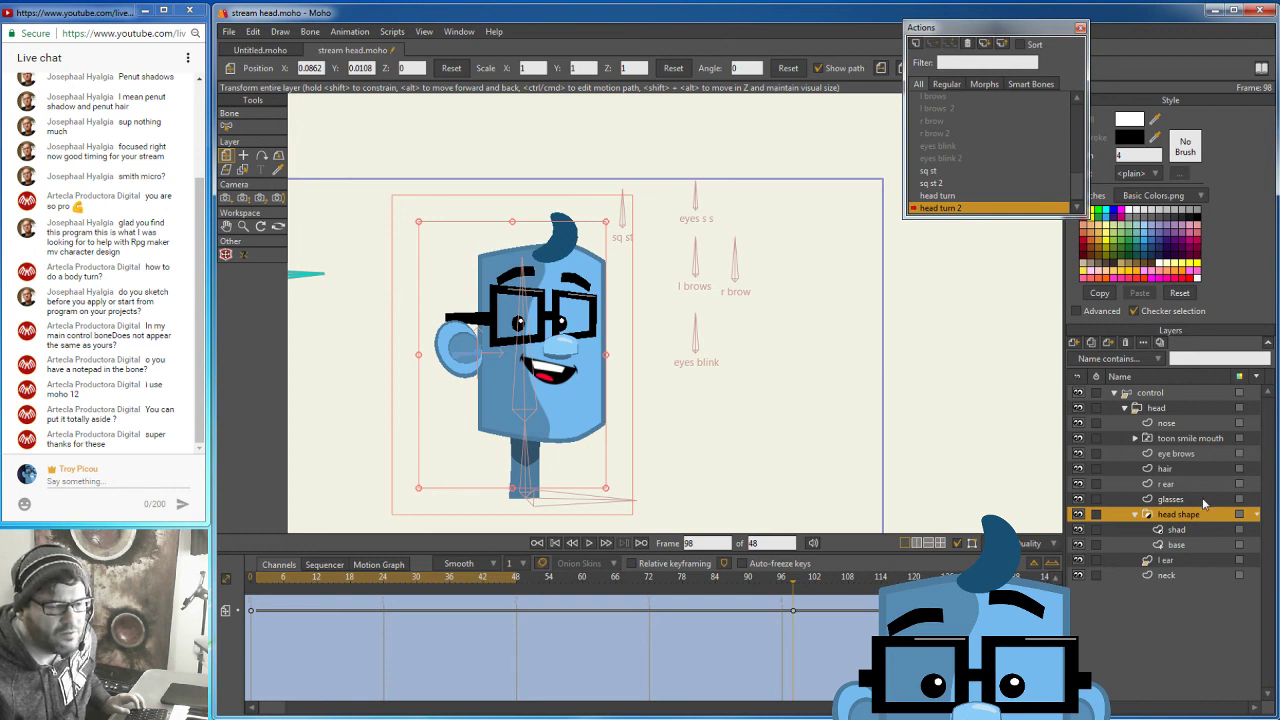
Select all points of the glasses, including the eyes, and shift them in the turn direction to about X 0.336 at frame 98.
left_click(1198, 500)
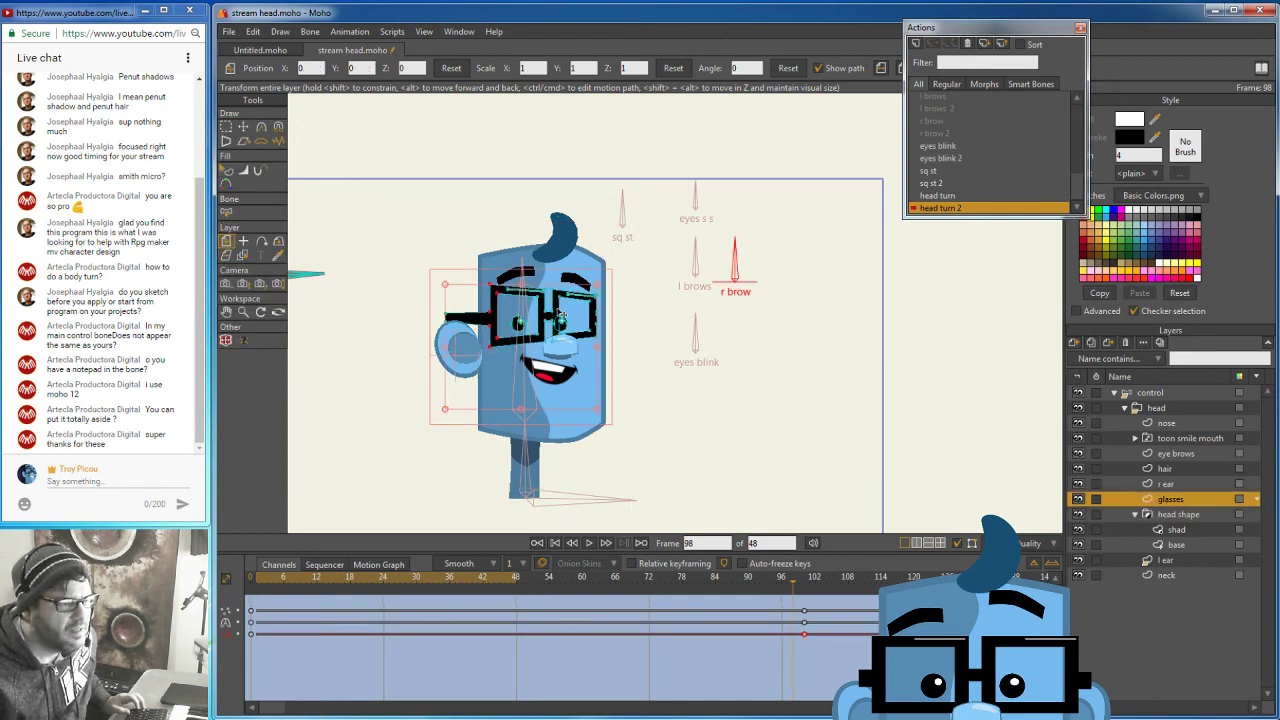
left_click(226, 127)
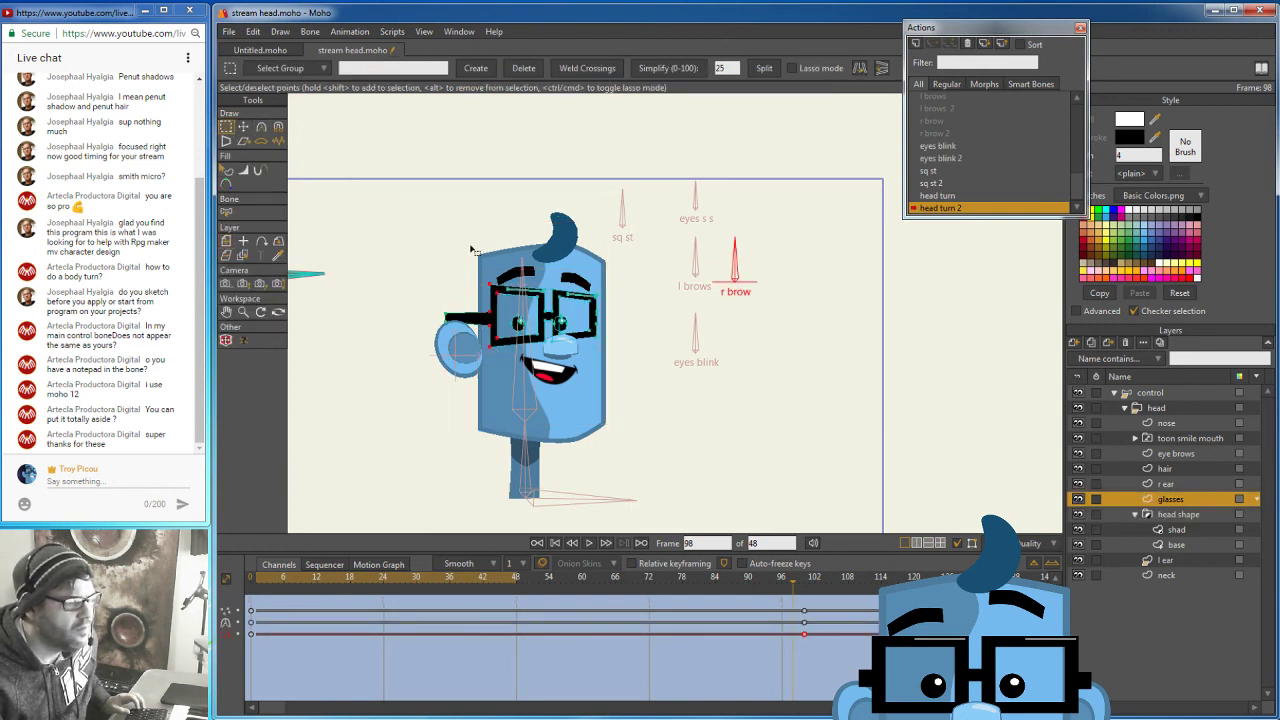
left_click_drag(428, 236, 642, 394)
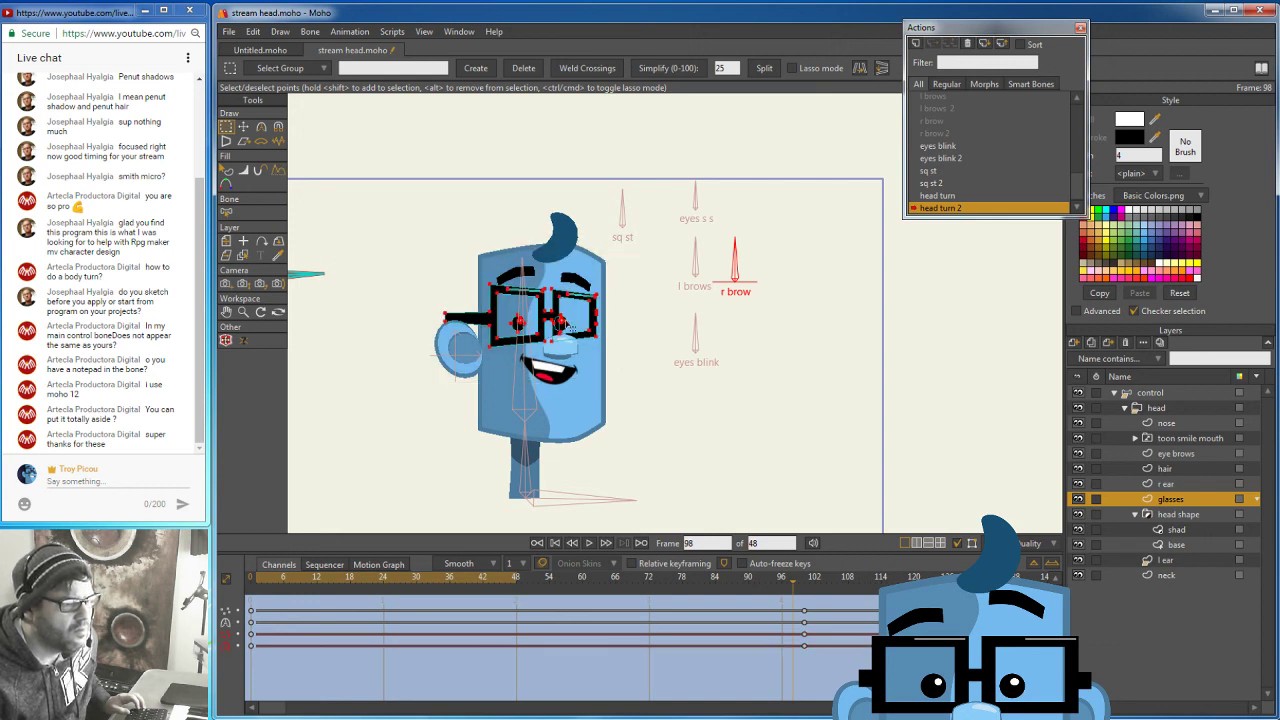
key("t")
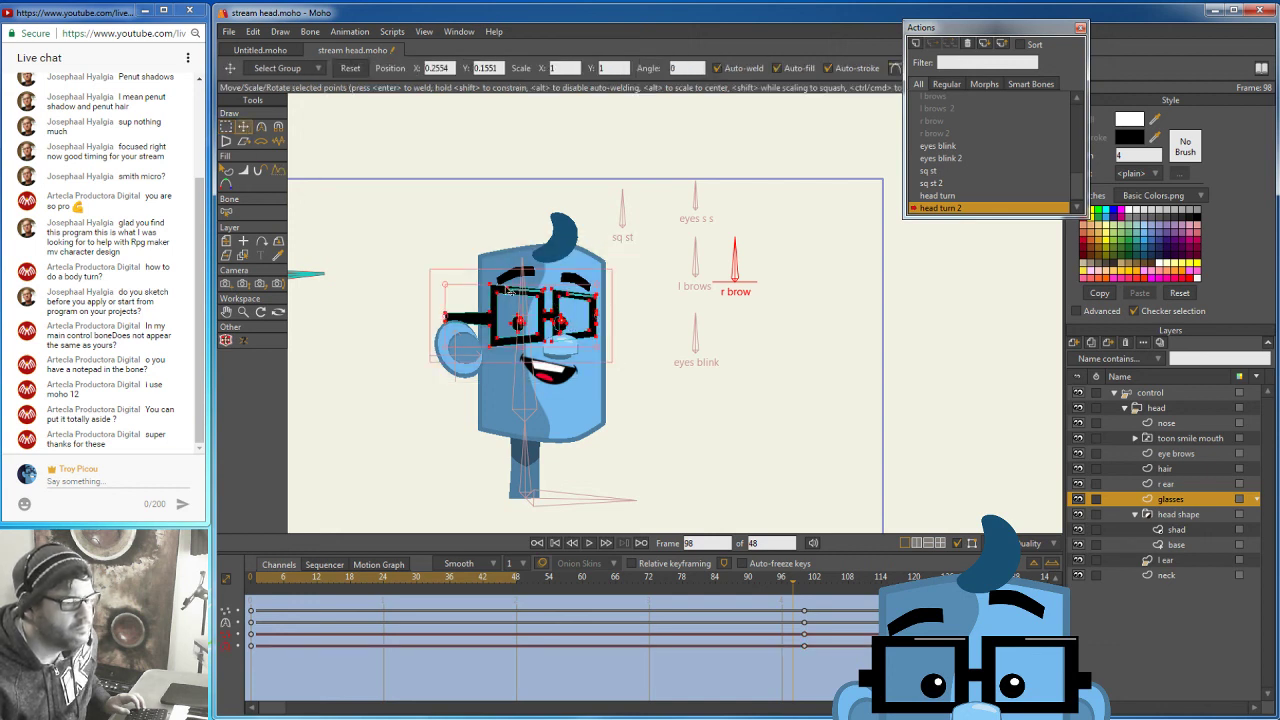
left_click_drag(560, 306, 584, 300)
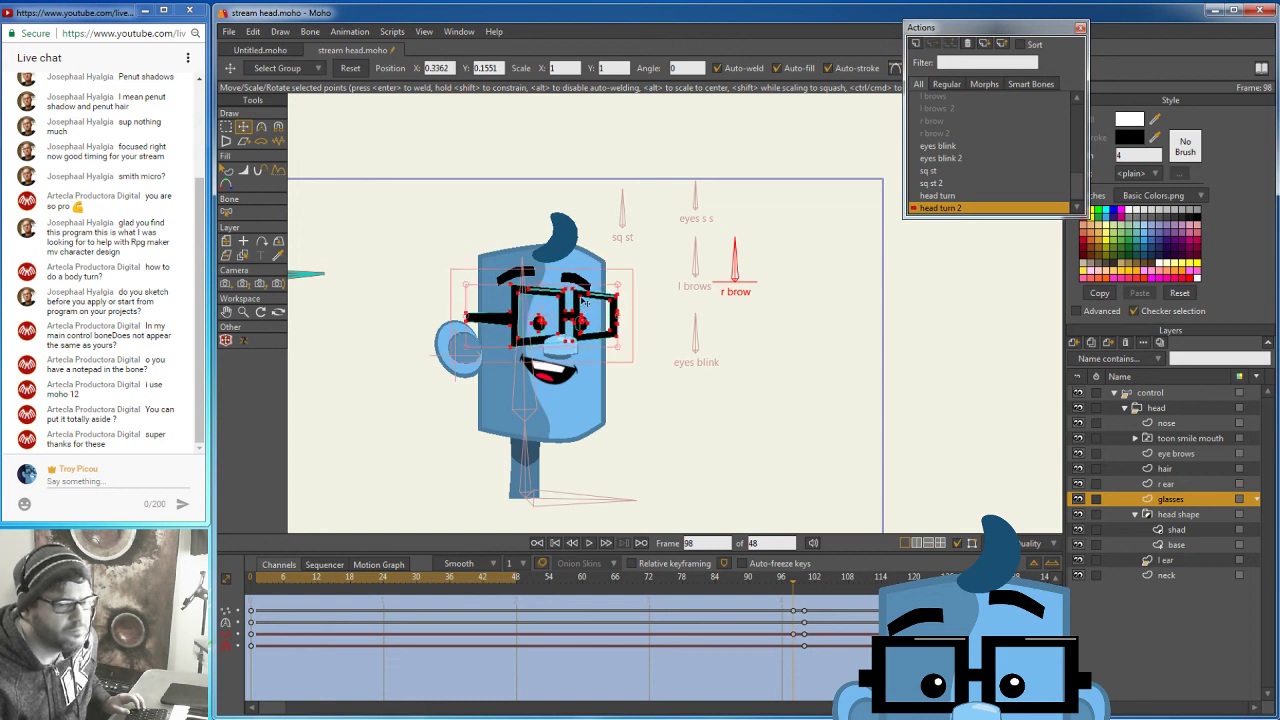
At frame 98, shift the r ear toward the head and move the hair tuft in the turn direction to match the head shape.
left_click(1166, 484)
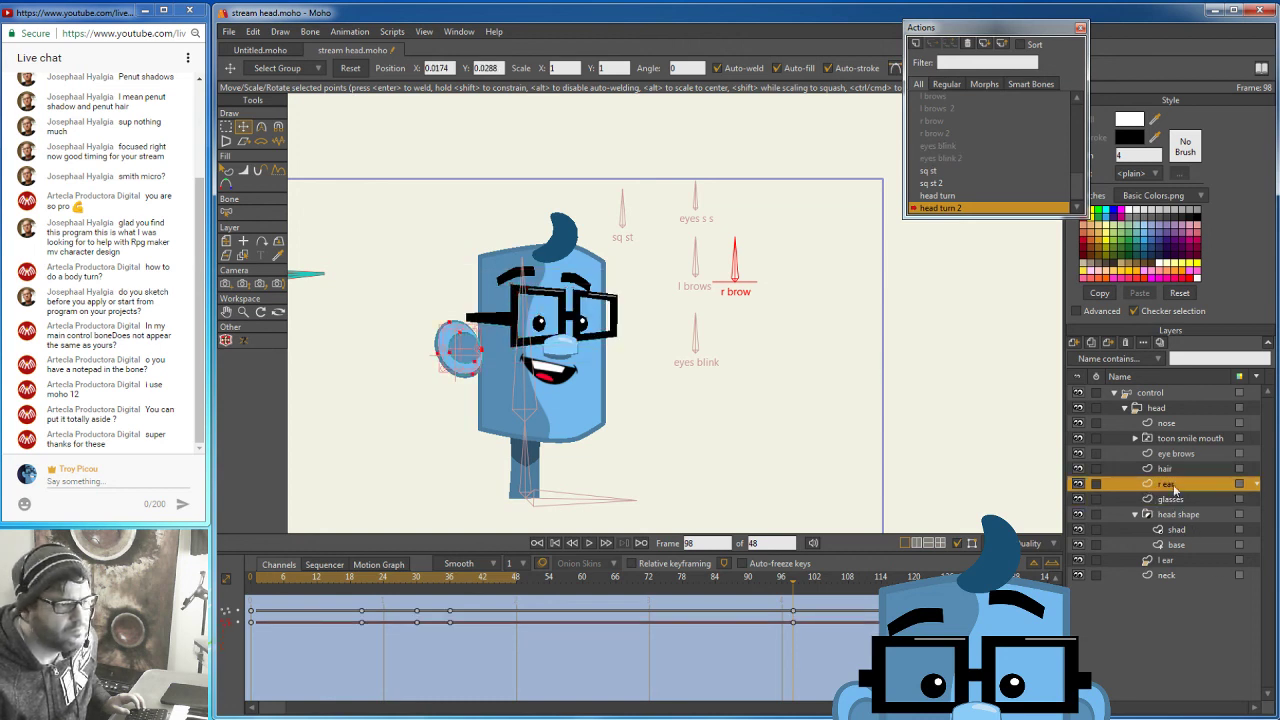
left_click_drag(466, 347, 480, 348)
left_click(1182, 470)
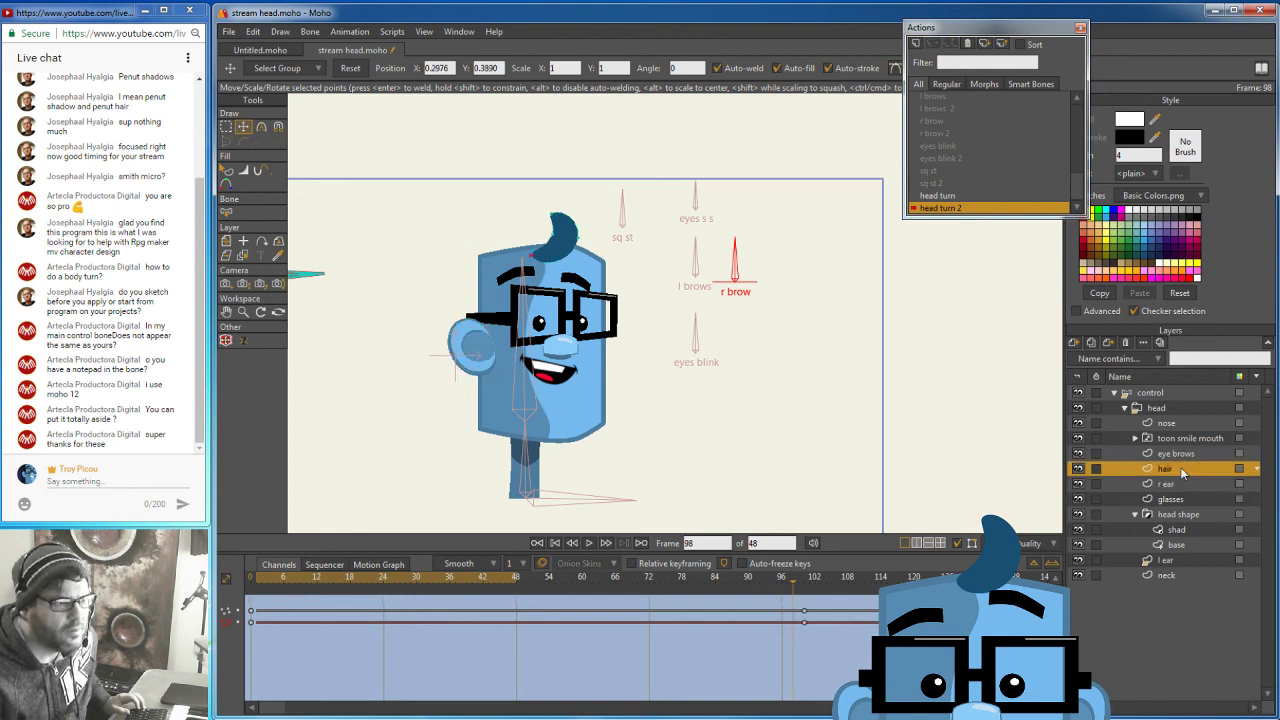
left_click(565, 248)
left_click_drag(565, 248, 592, 244)
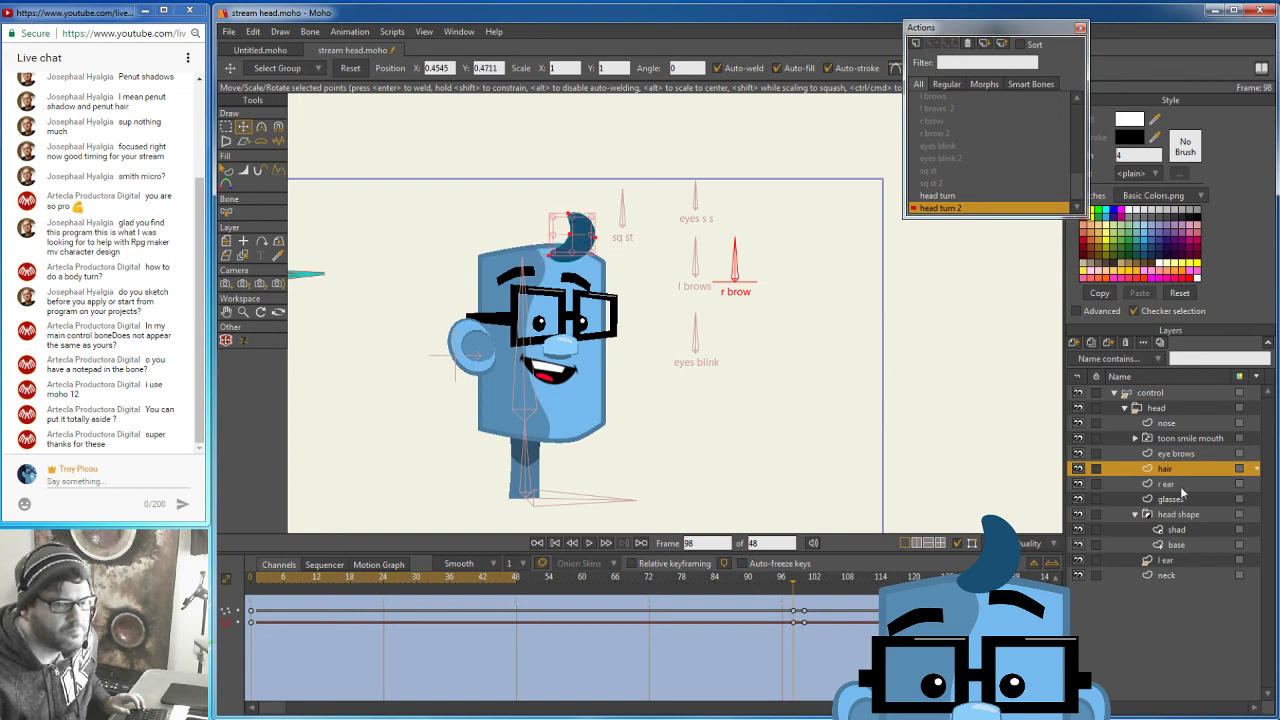
Select both eyebrows and move them in the turn direction to about X 0.435, Y 0.302 at frame 98.
left_click(1164, 456)
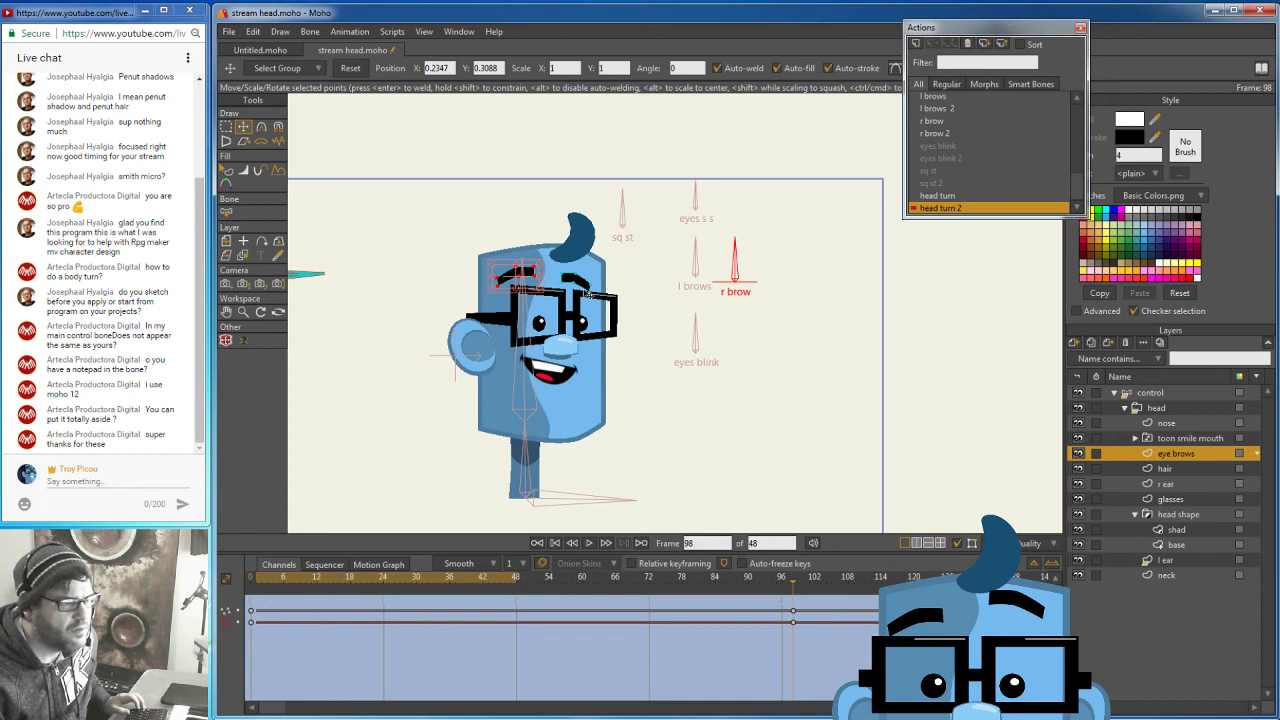
left_click(226, 127)
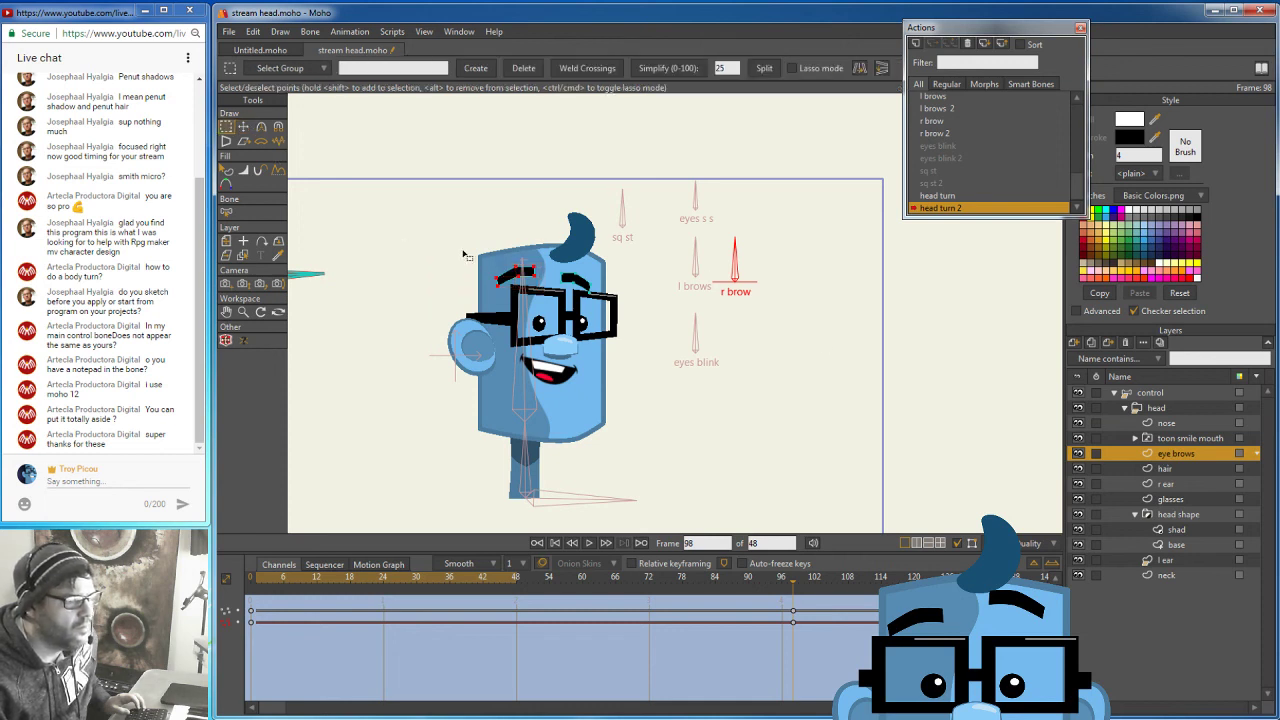
left_click_drag(487, 257, 614, 316)
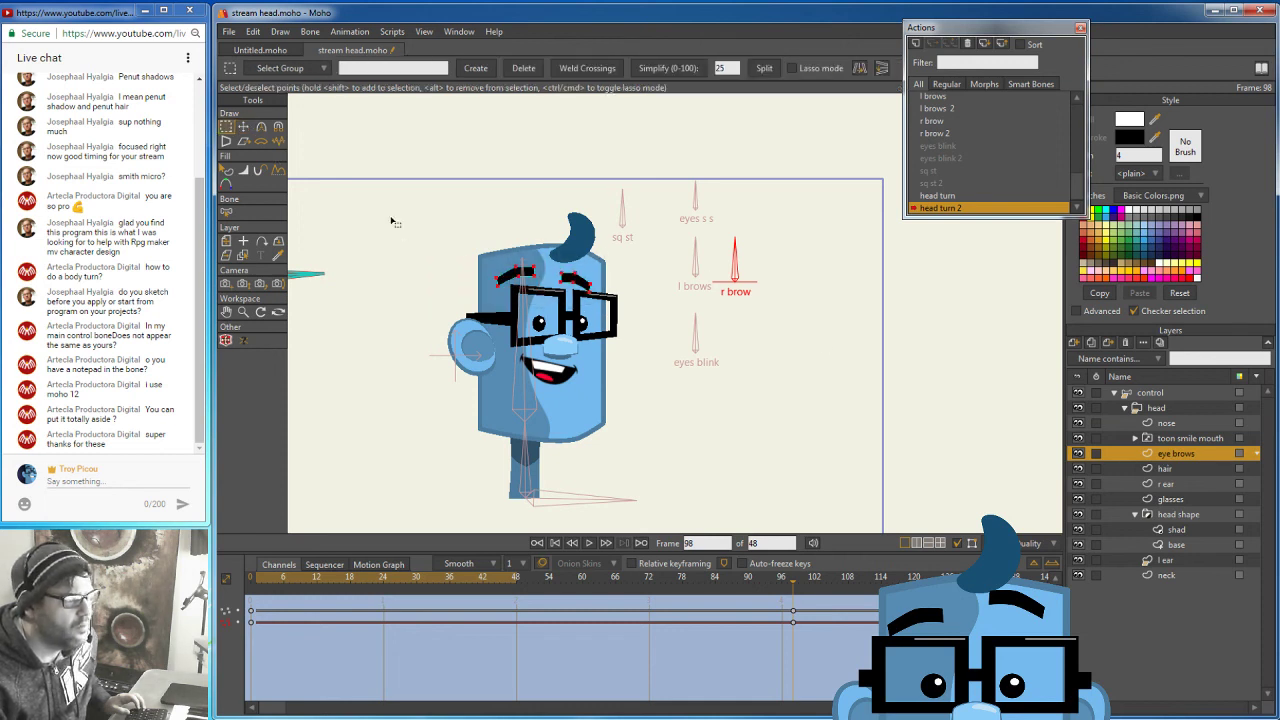
left_click(243, 128)
left_click_drag(560, 280, 592, 277)
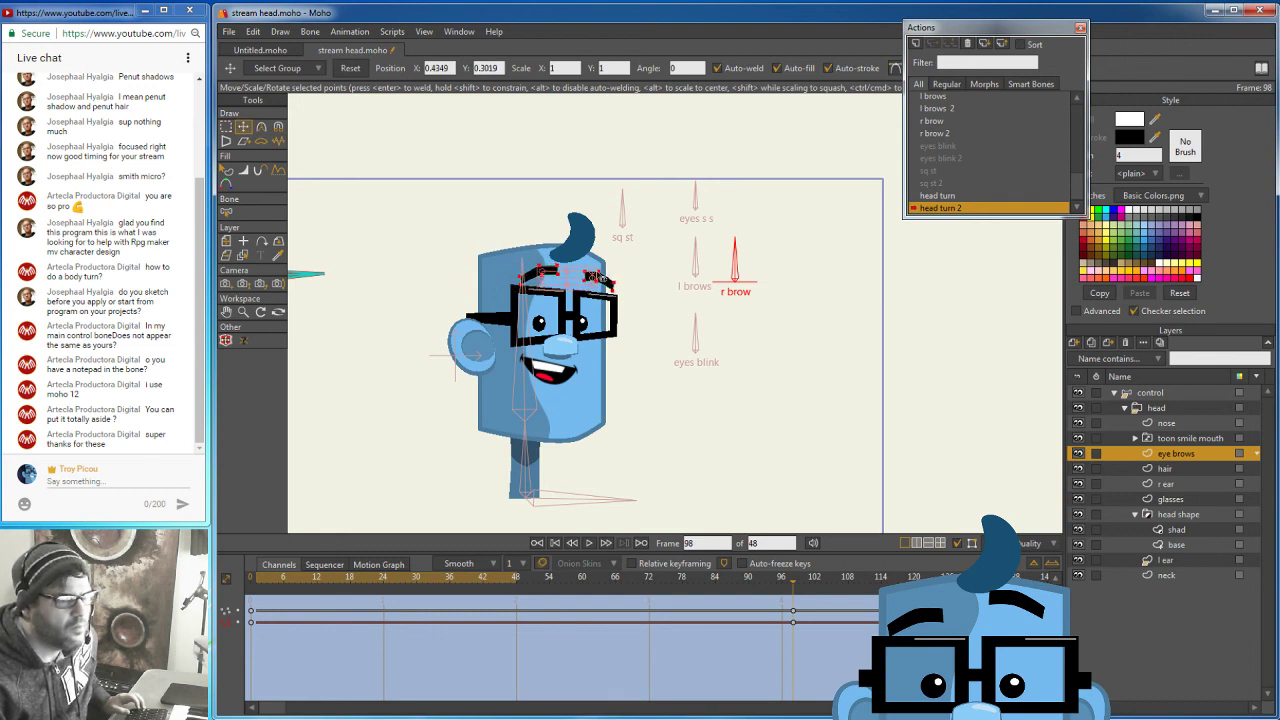
Select all the nose points and move them in the turn direction to about X 0.471, Y 0.031 at frame 98.
left_click(1196, 424)
key("g")
left_click_drag(536, 321, 595, 375)
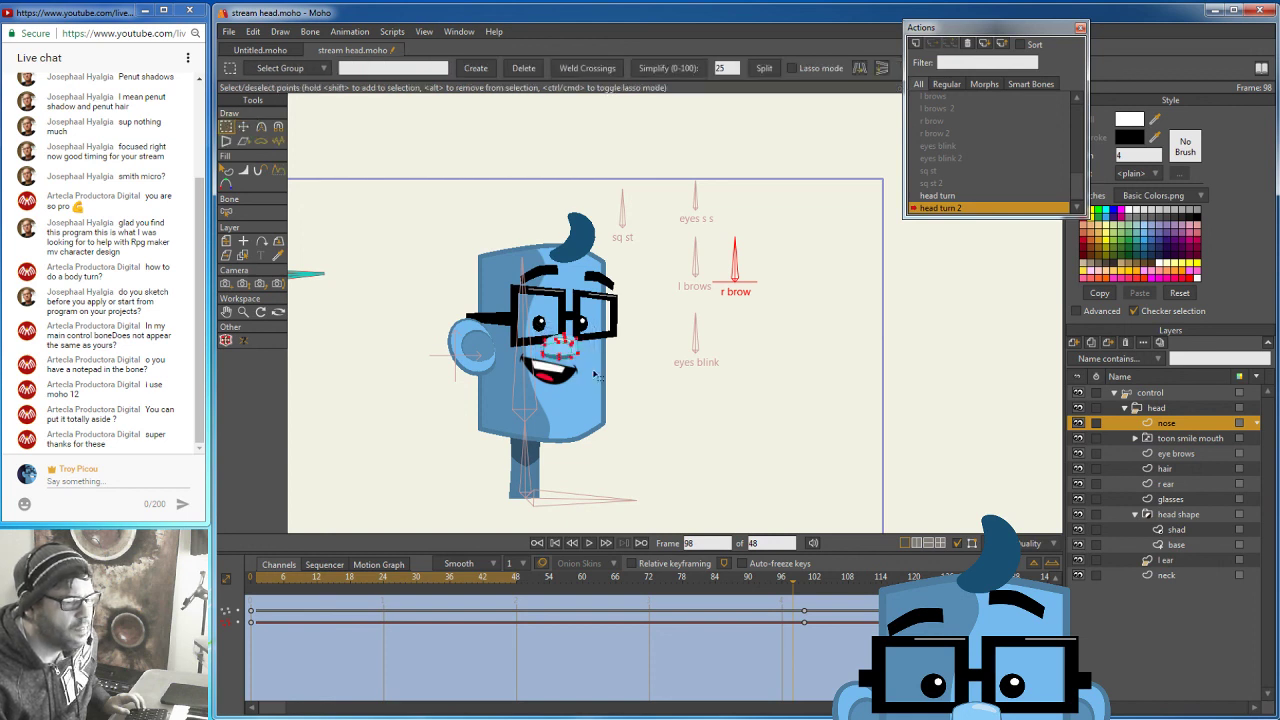
left_click(243, 127)
left_click_drag(567, 352, 583, 353)
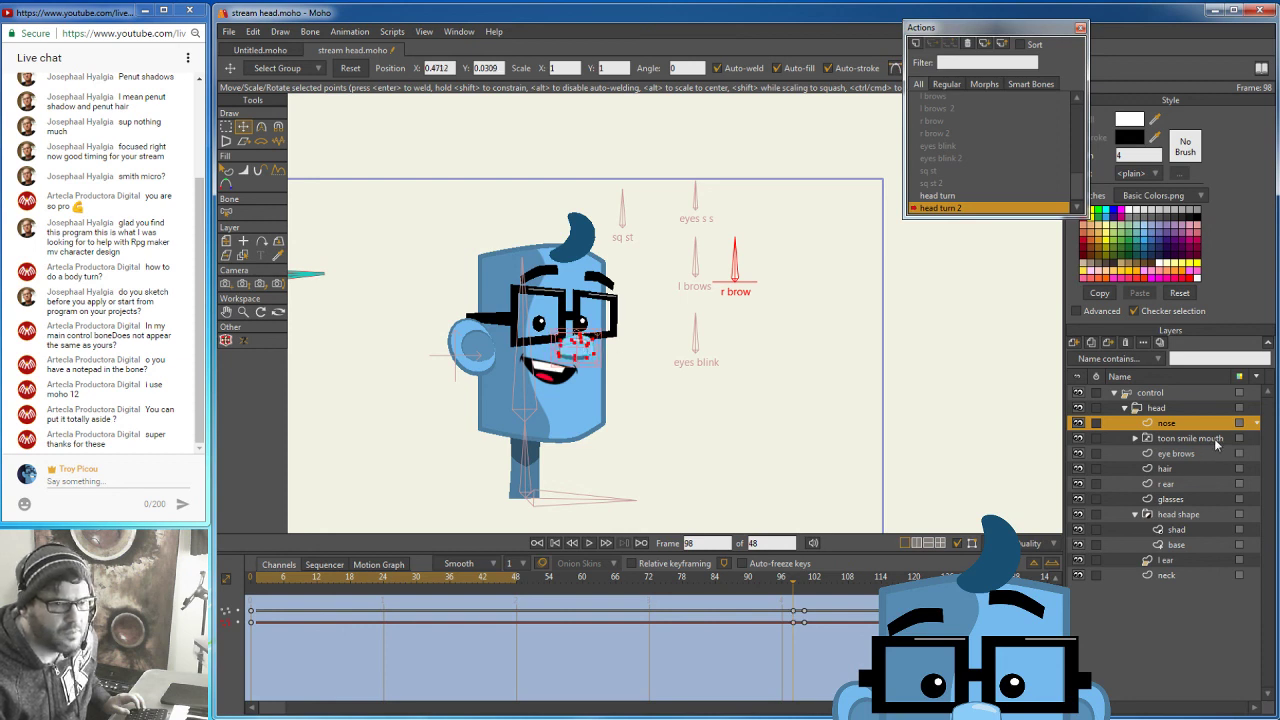
Move the toon smile mouth layer under the shifted nose to about X 1.603, Y -0.518 at frame 98.
left_click(1215, 444)
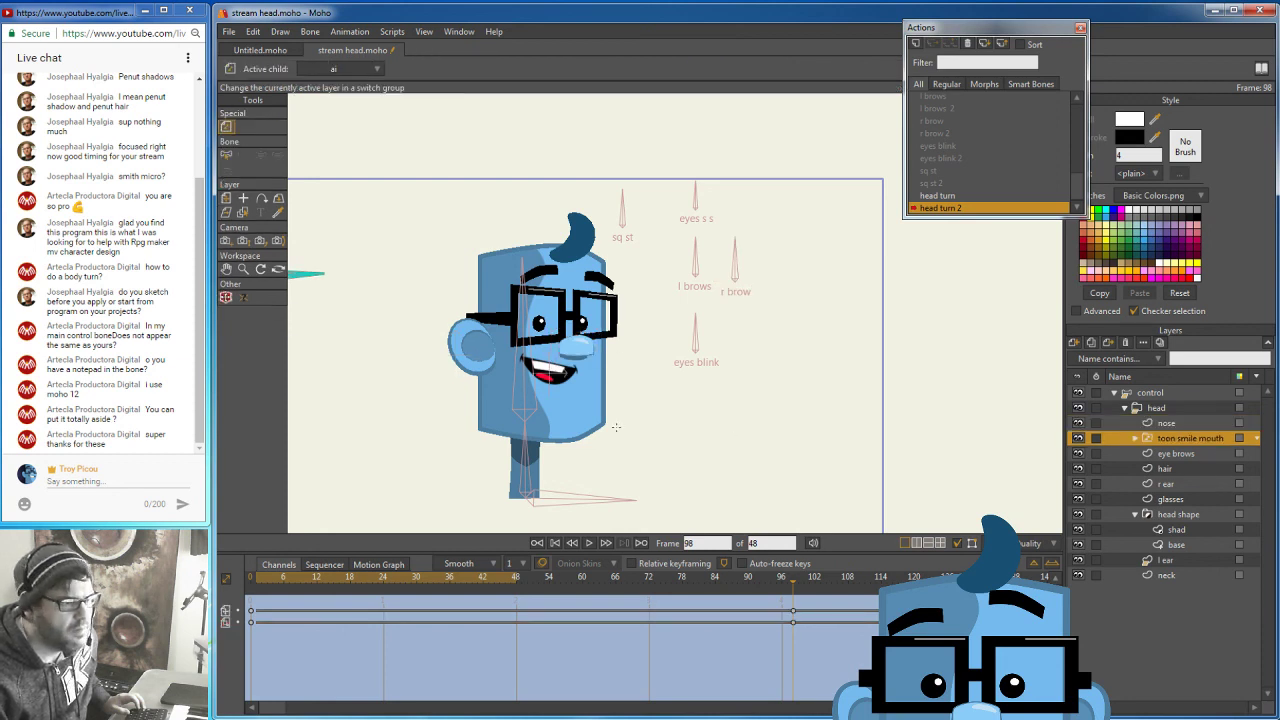
key("m")
left_click_drag(560, 370, 586, 378)
mouse_move(794, 587)
left_mouse_down()
mouse_move(400, 592)
mouse_move(279, 574)
mouse_move(808, 593)
mouse_move(455, 573)
mouse_move(794, 584)
left_mouse_up()
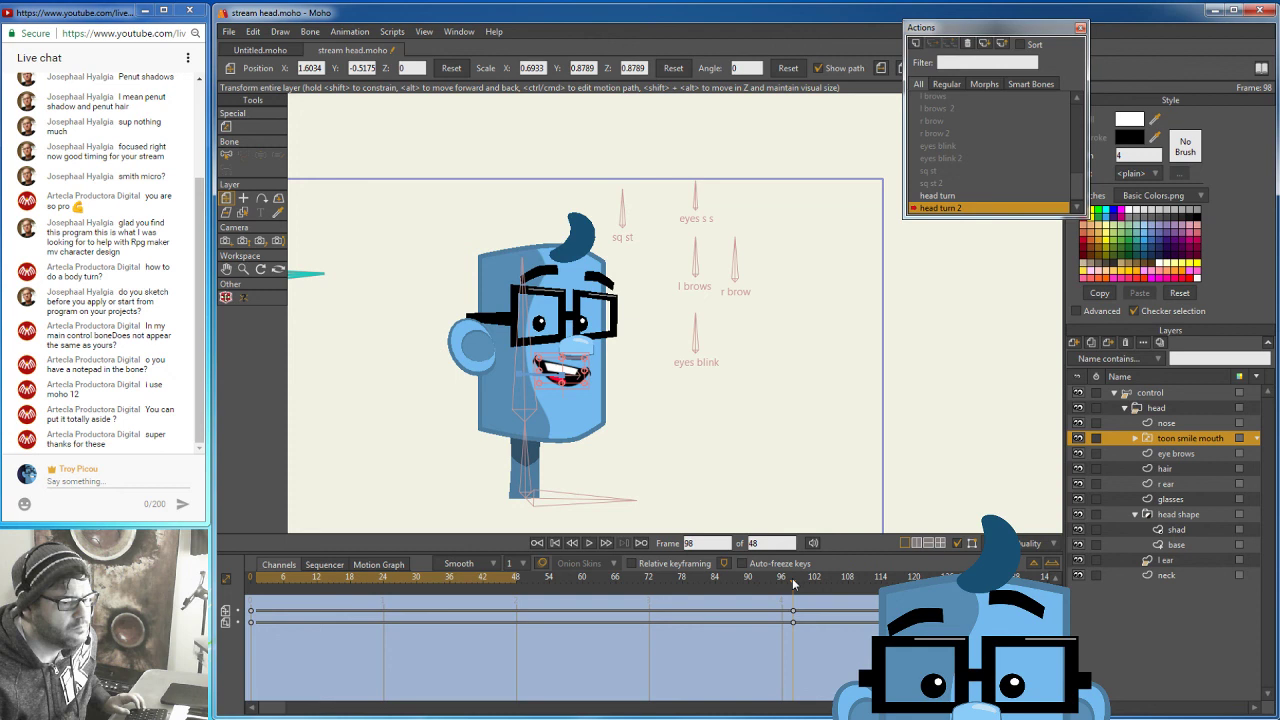
mouse_move(794, 584)
left_mouse_down()
mouse_move(337, 568)
mouse_move(811, 597)
mouse_move(878, 586)
mouse_move(382, 611)
mouse_move(794, 608)
left_mouse_up()
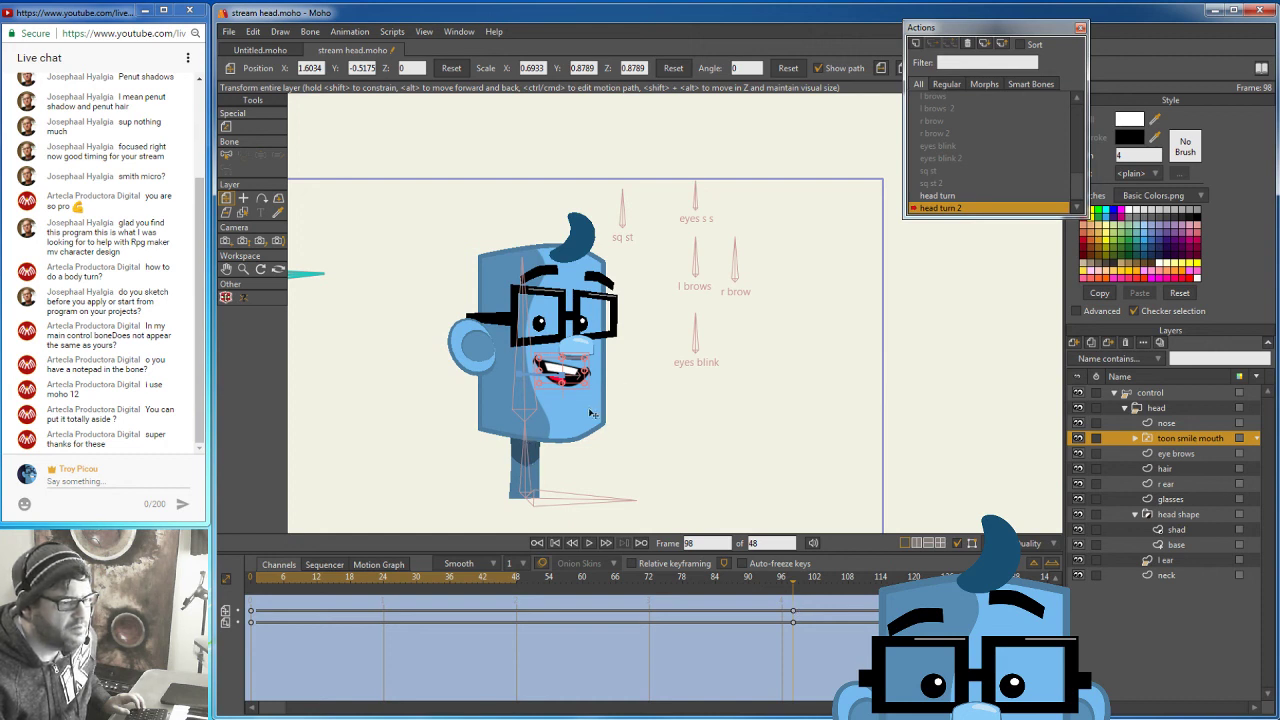
Delete the r ear layer's keyframes around frames 30 and 36 in the head turn 2 action and scrub the turn.
left_click_drag(788, 600, 396, 601)
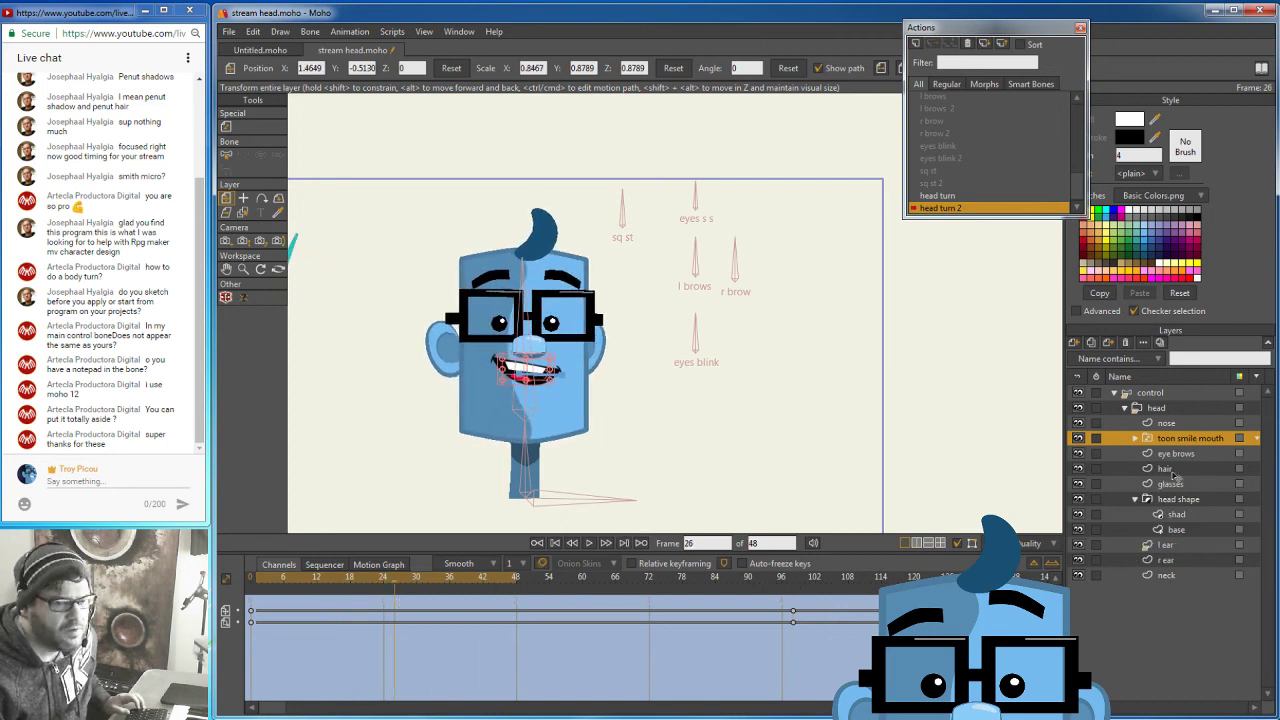
left_click(1184, 557)
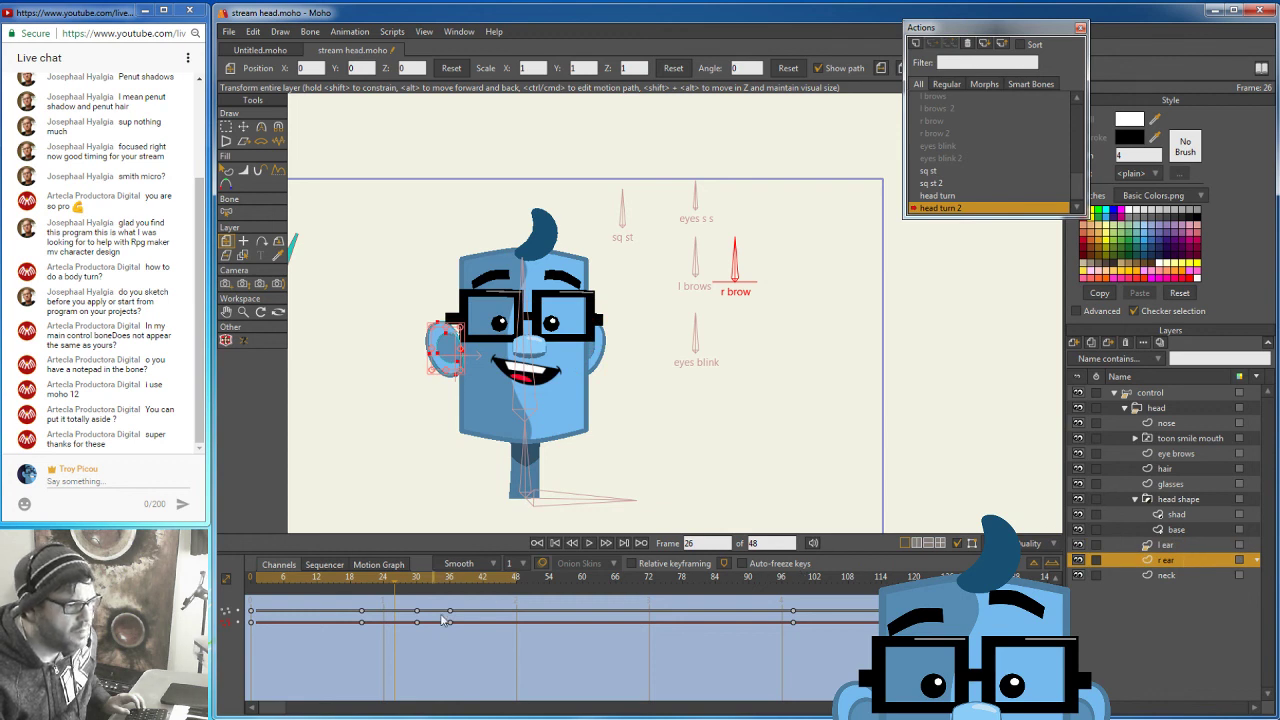
left_click_drag(472, 600, 416, 642)
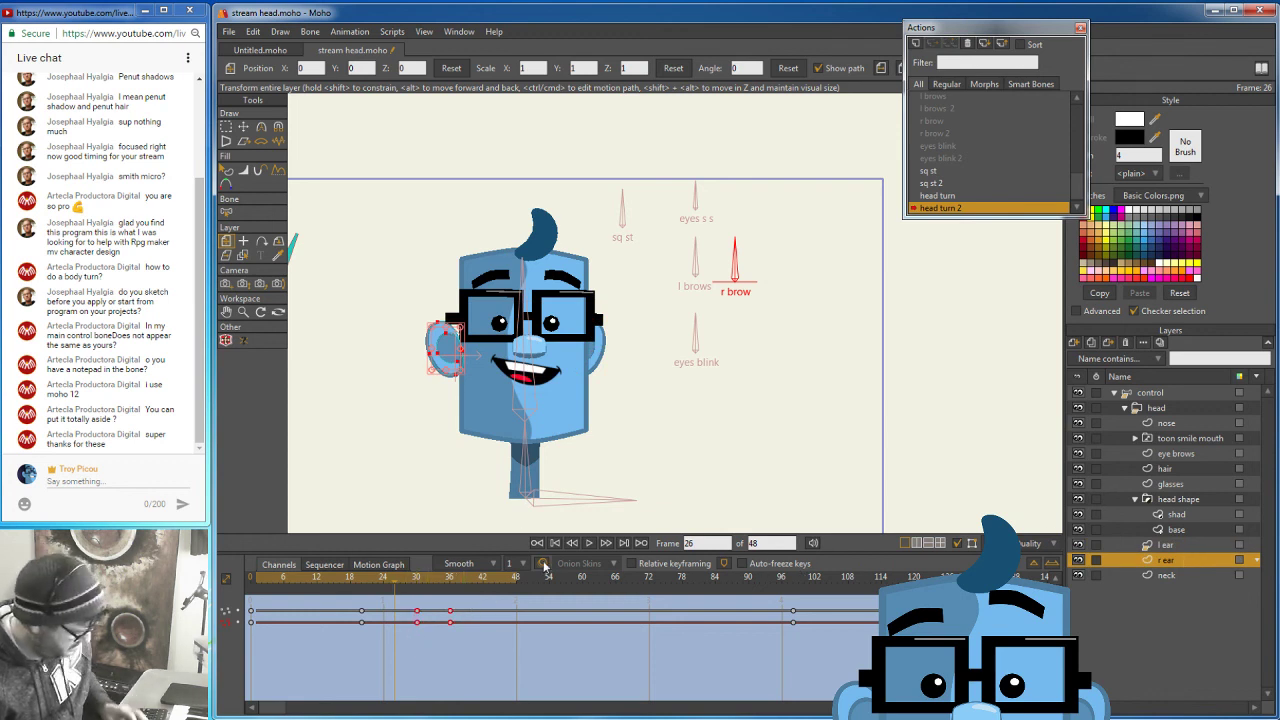
key("Delete")
left_click_drag(393, 588, 795, 633)
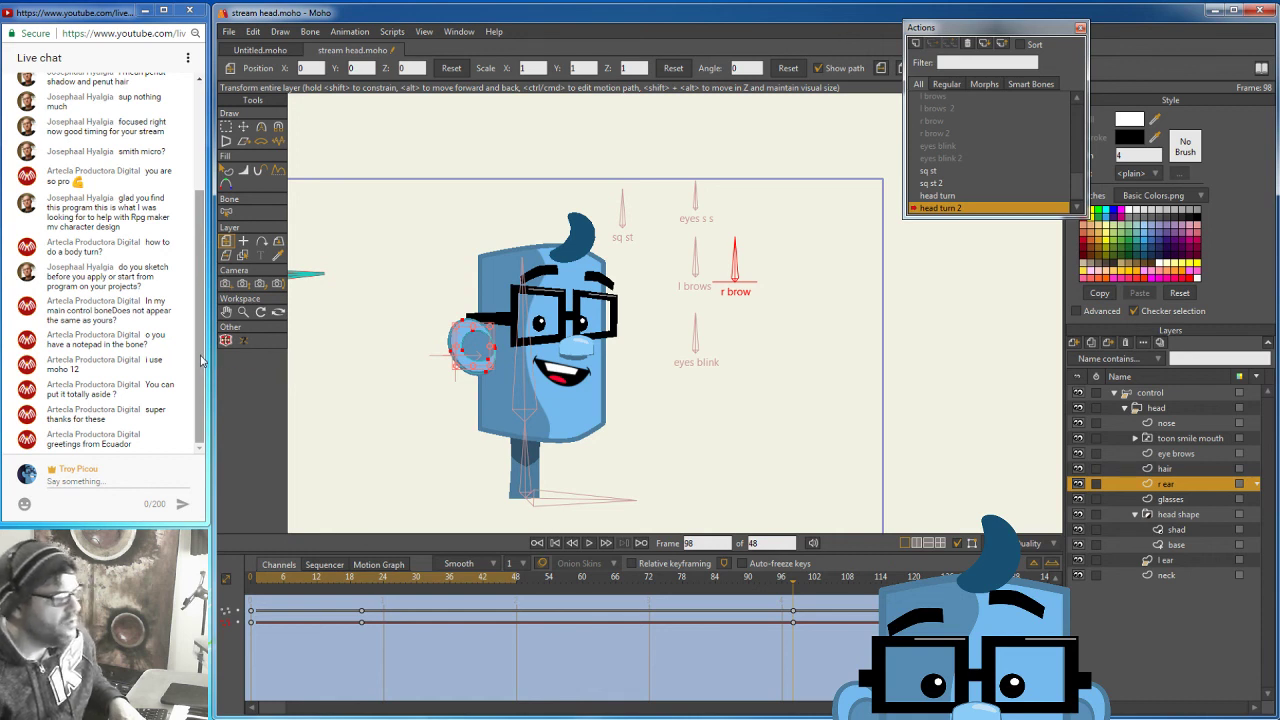
left_click_drag(793, 584, 213, 604)
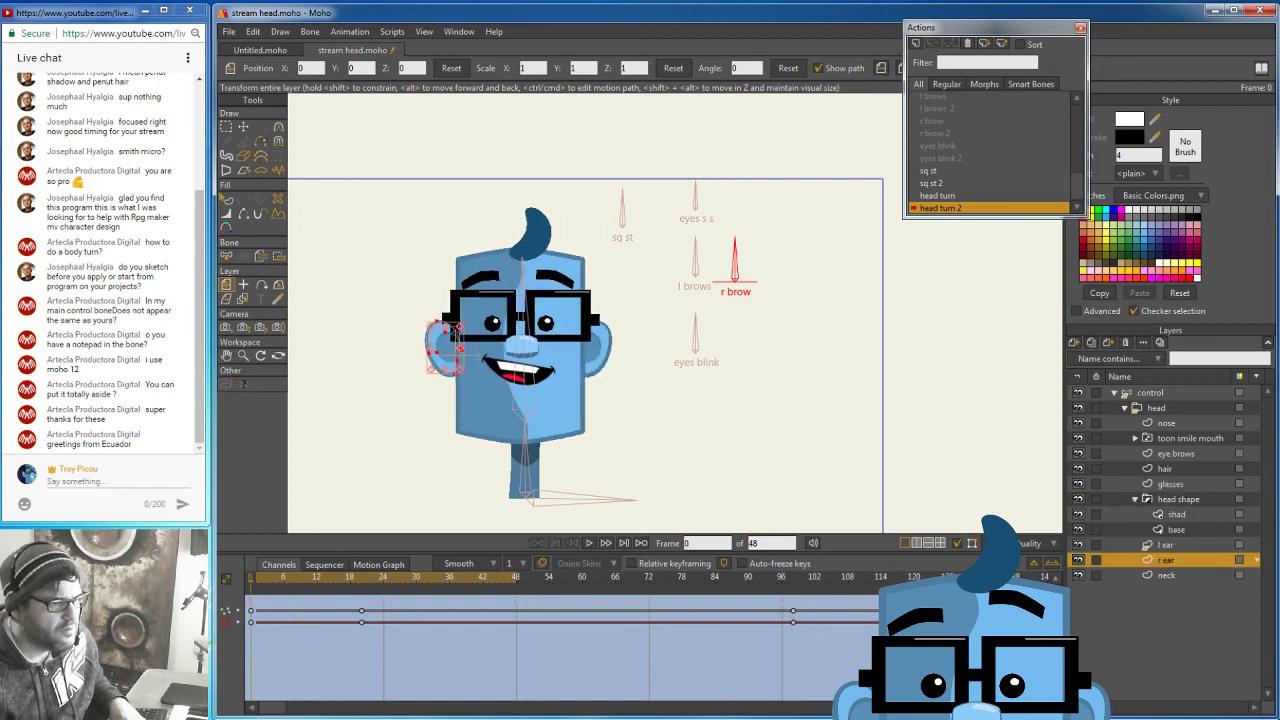
Zoom out to show the whole frame, select the control layer, and switch from head turn 2 to the Mainline animation.
left_click(243, 356)
left_click_drag(768, 382, 940, 400)
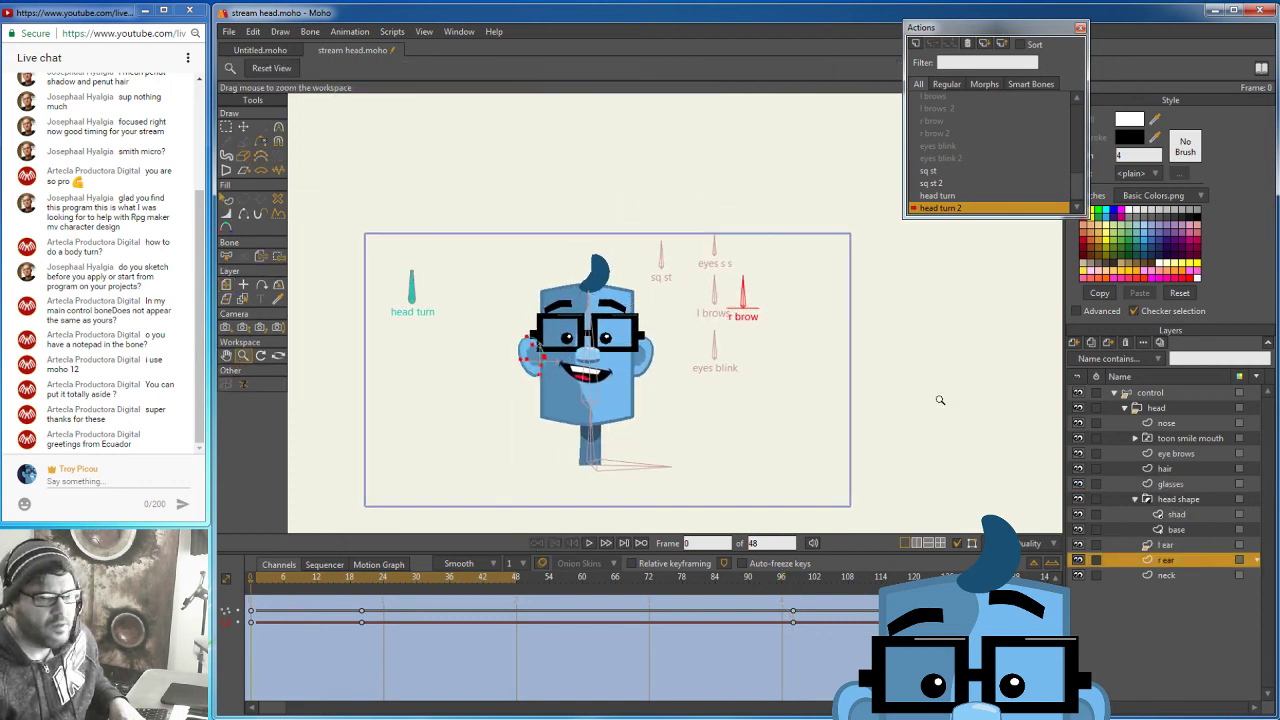
left_click(1142, 396)
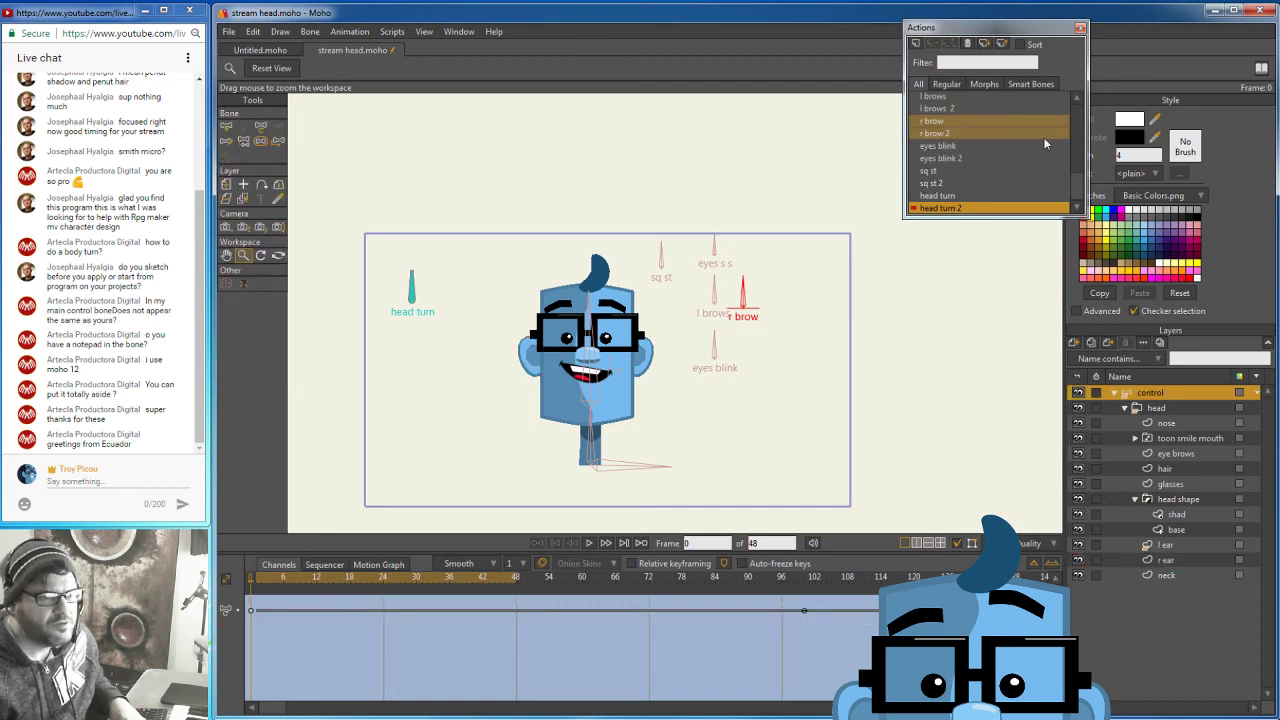
left_click_drag(1082, 186, 1085, 104)
left_click(968, 101)
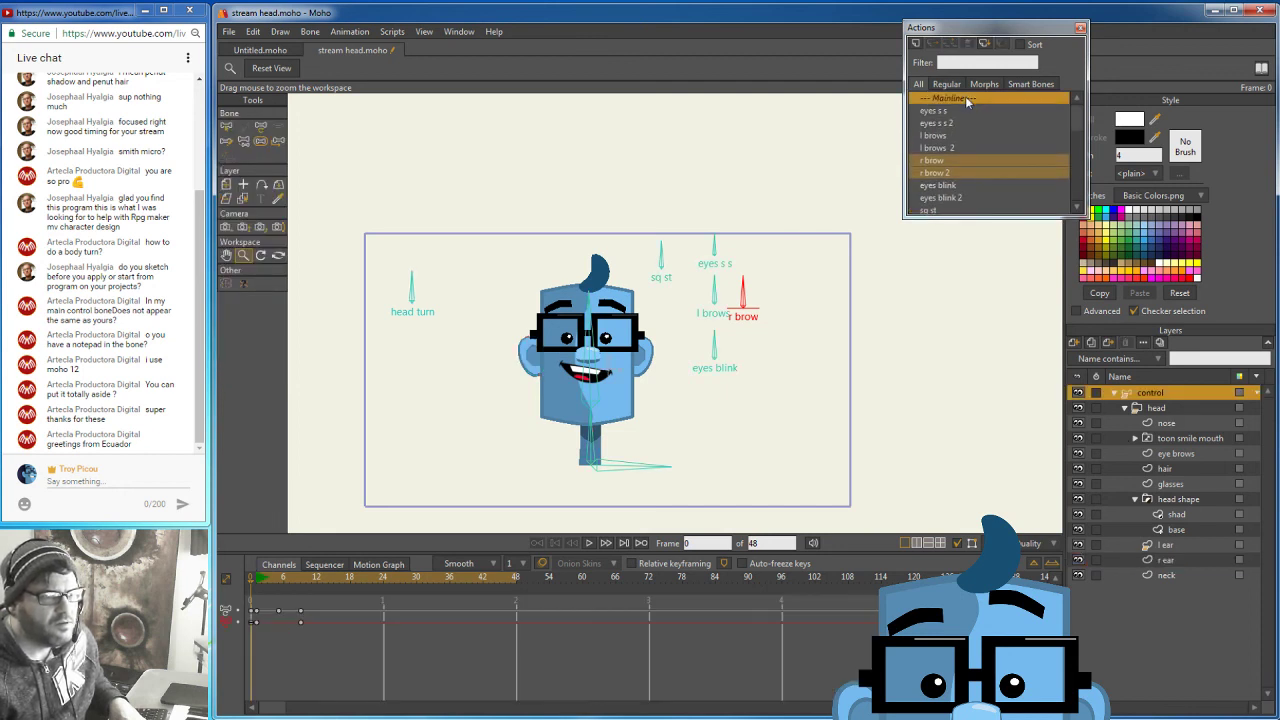
Freeze the rig's current bone pose as a keyframe at frame 12 with Freeze Pose.
left_click(277, 127)
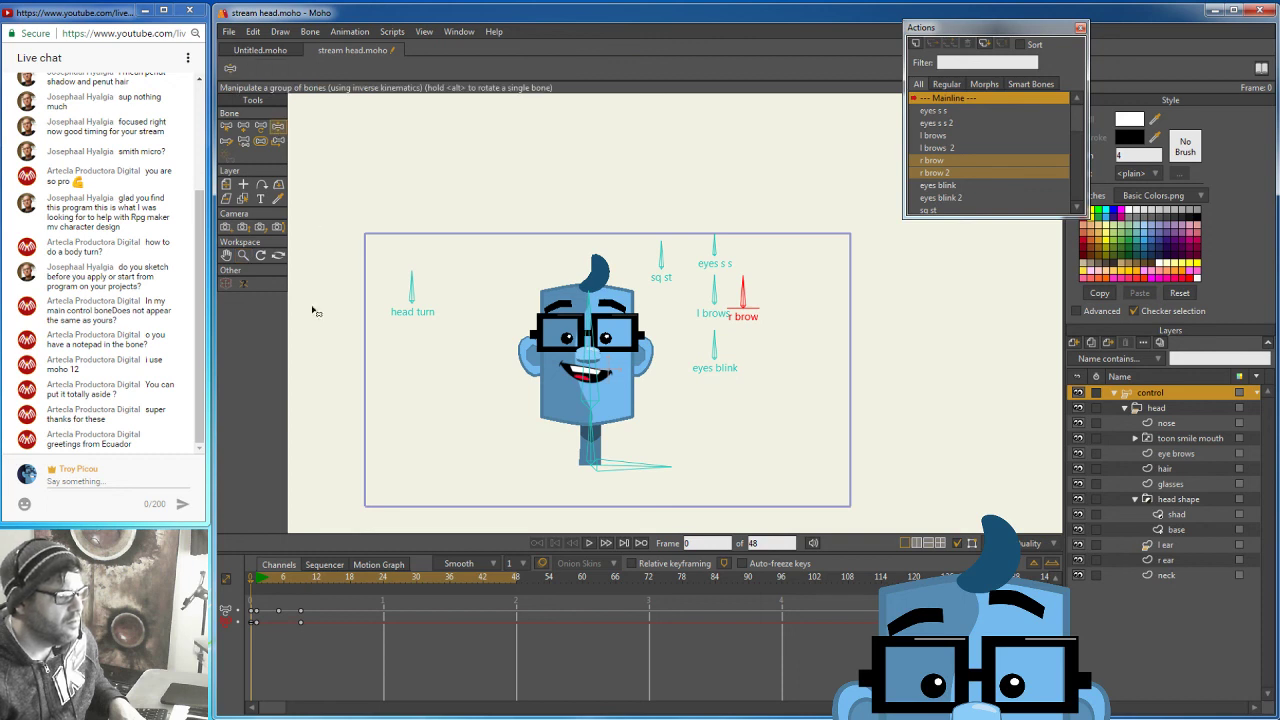
left_click(254, 584)
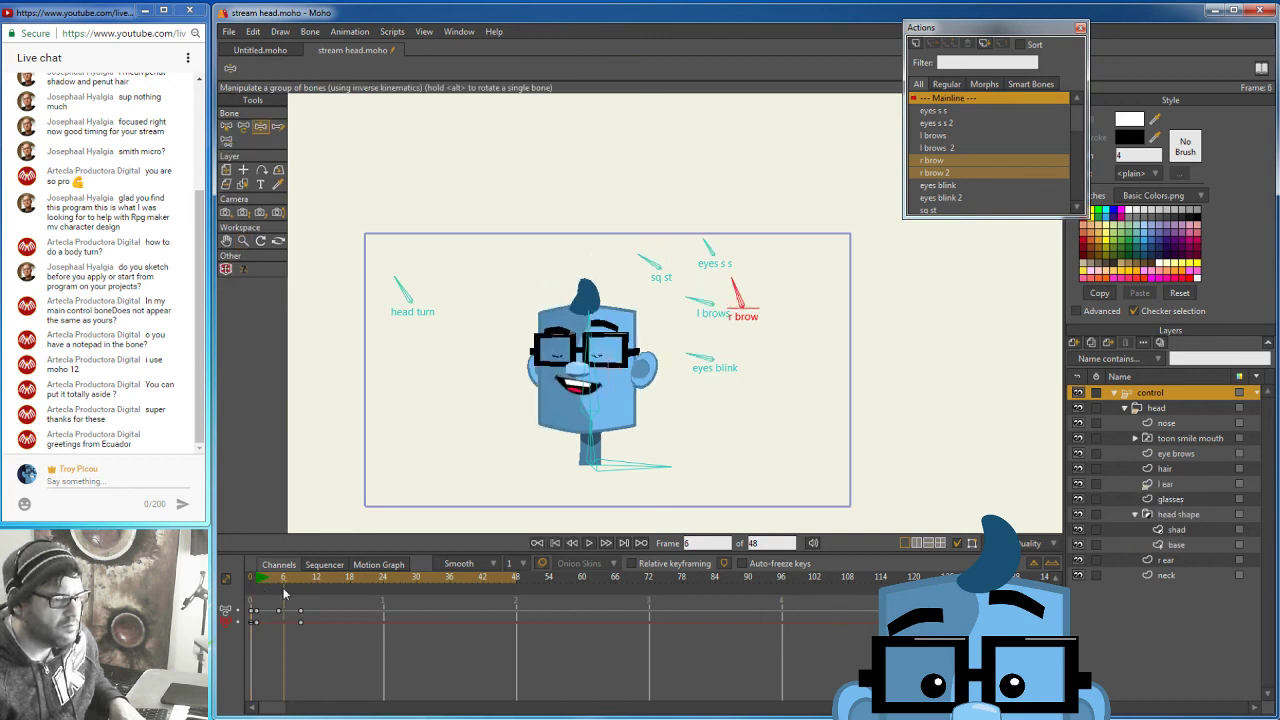
left_click_drag(254, 588, 315, 594)
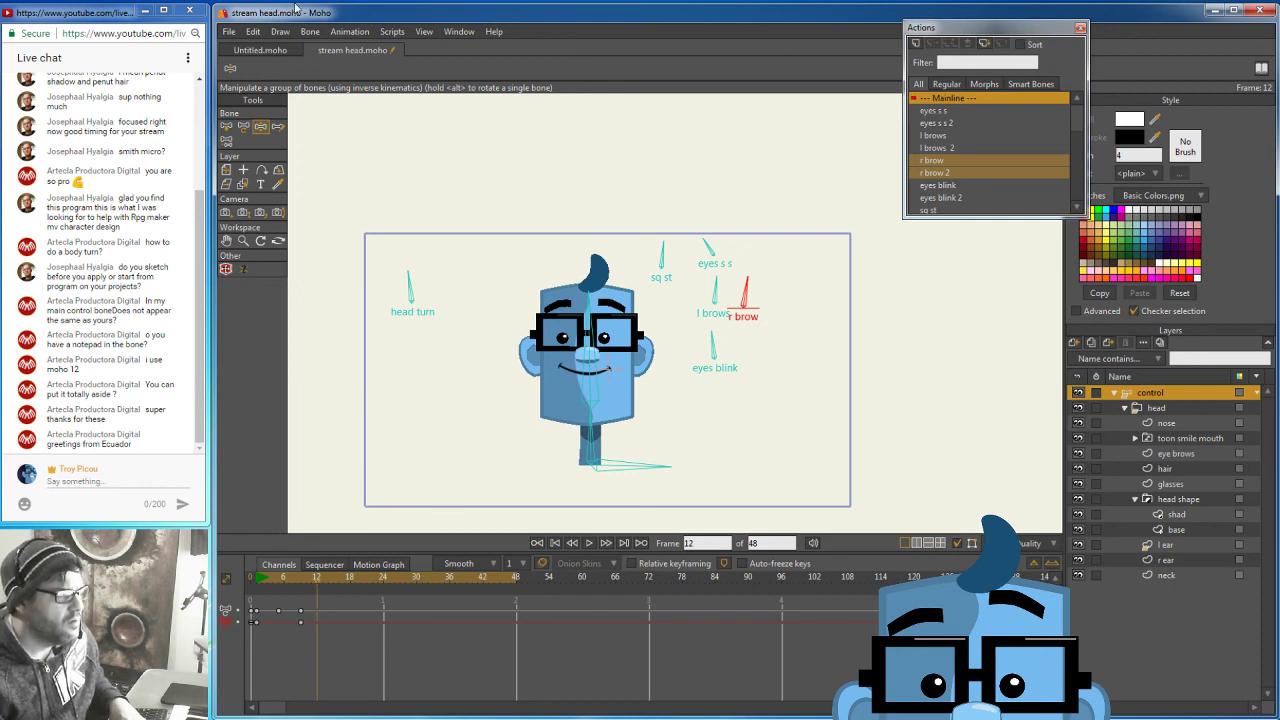
left_click(310, 31)
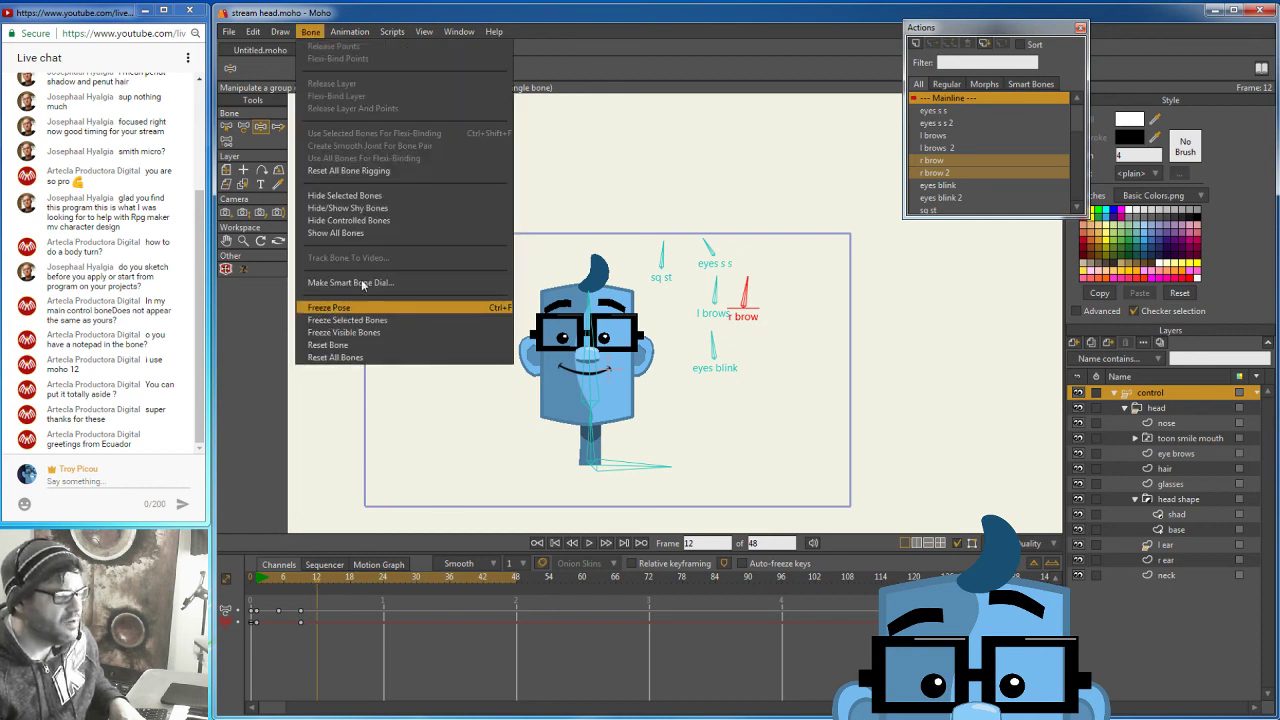
left_click(340, 312)
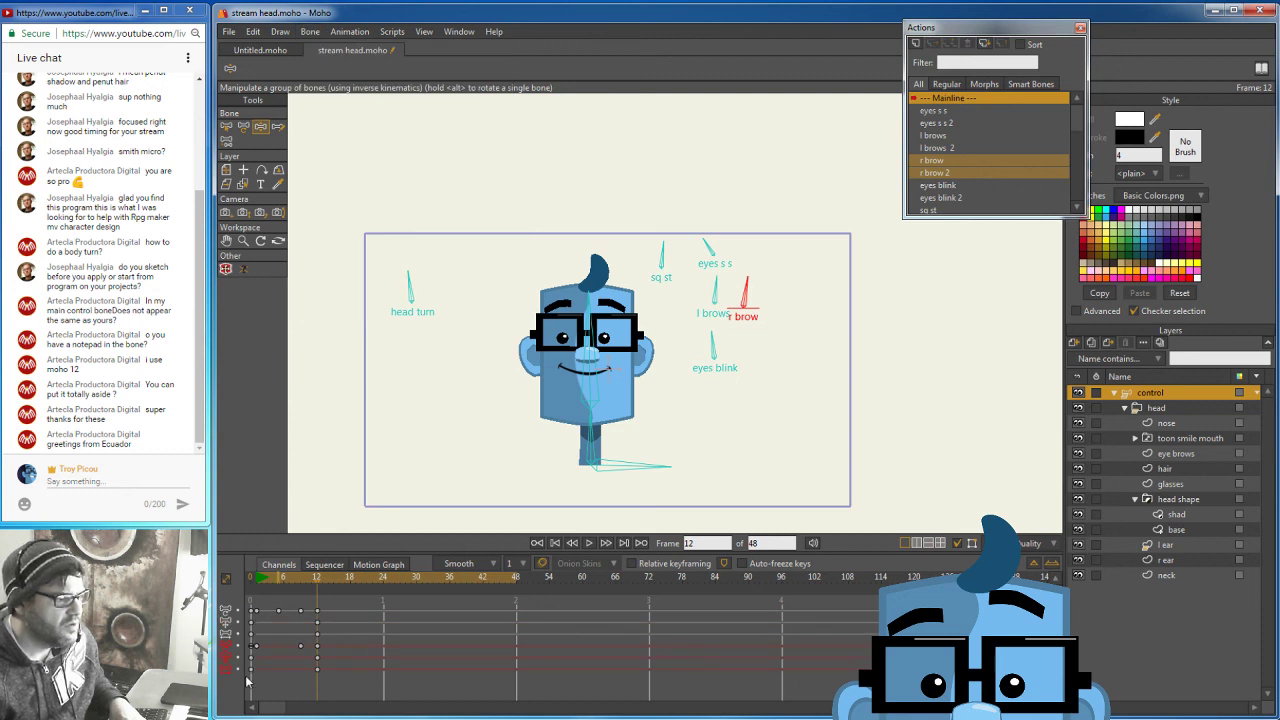
At frame 18, rotate the head turn bone clockwise to nearly horizontal so the head turns the opposite way.
left_click(350, 580)
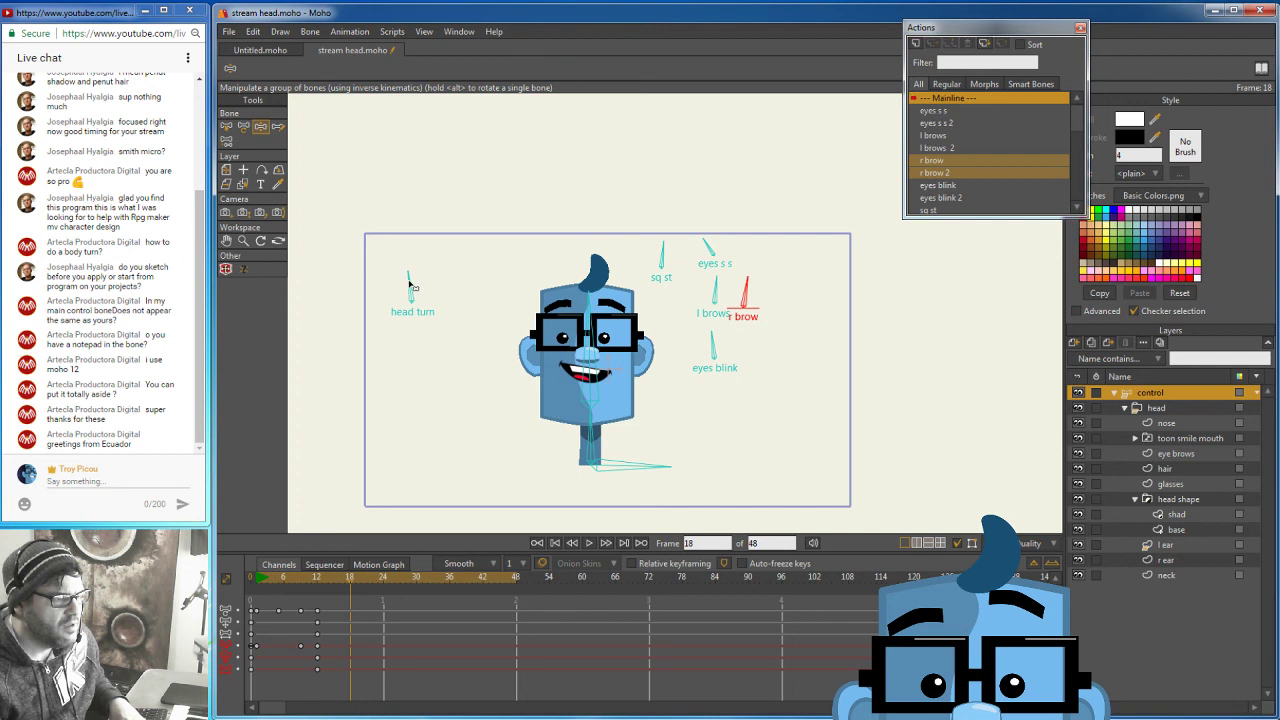
left_click_drag(410, 286, 443, 303)
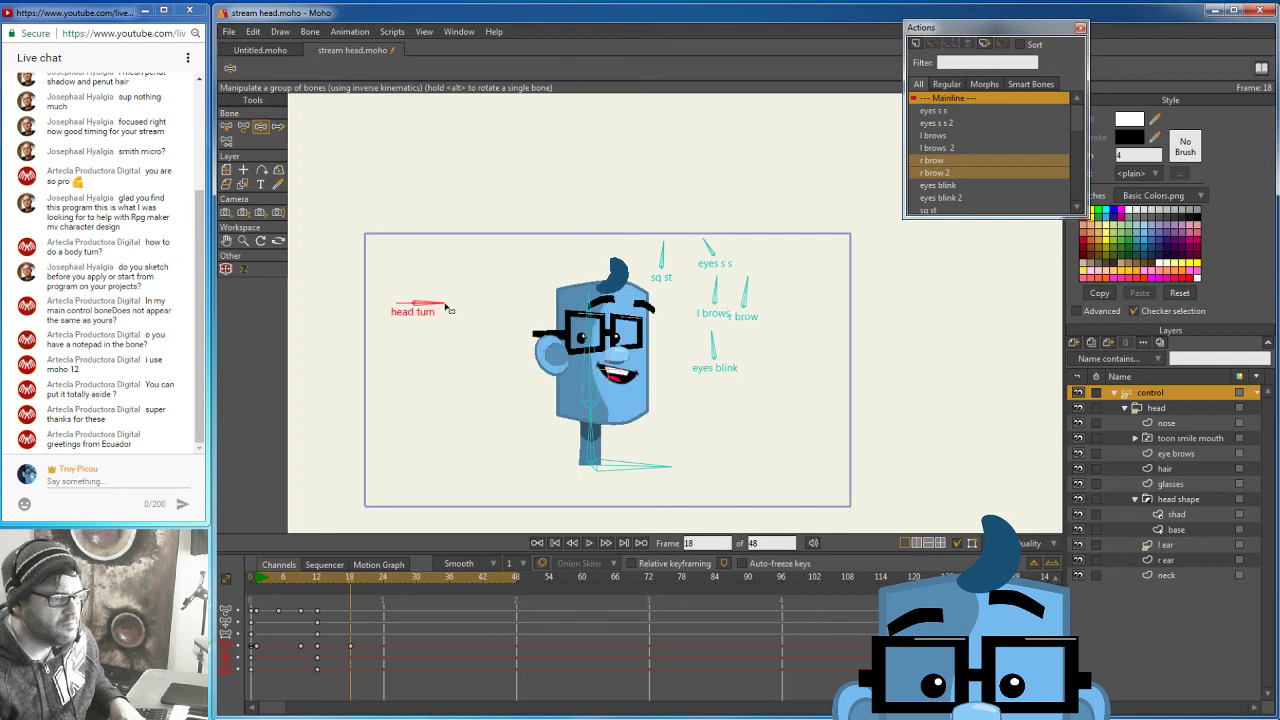
left_click_drag(446, 306, 446, 309)
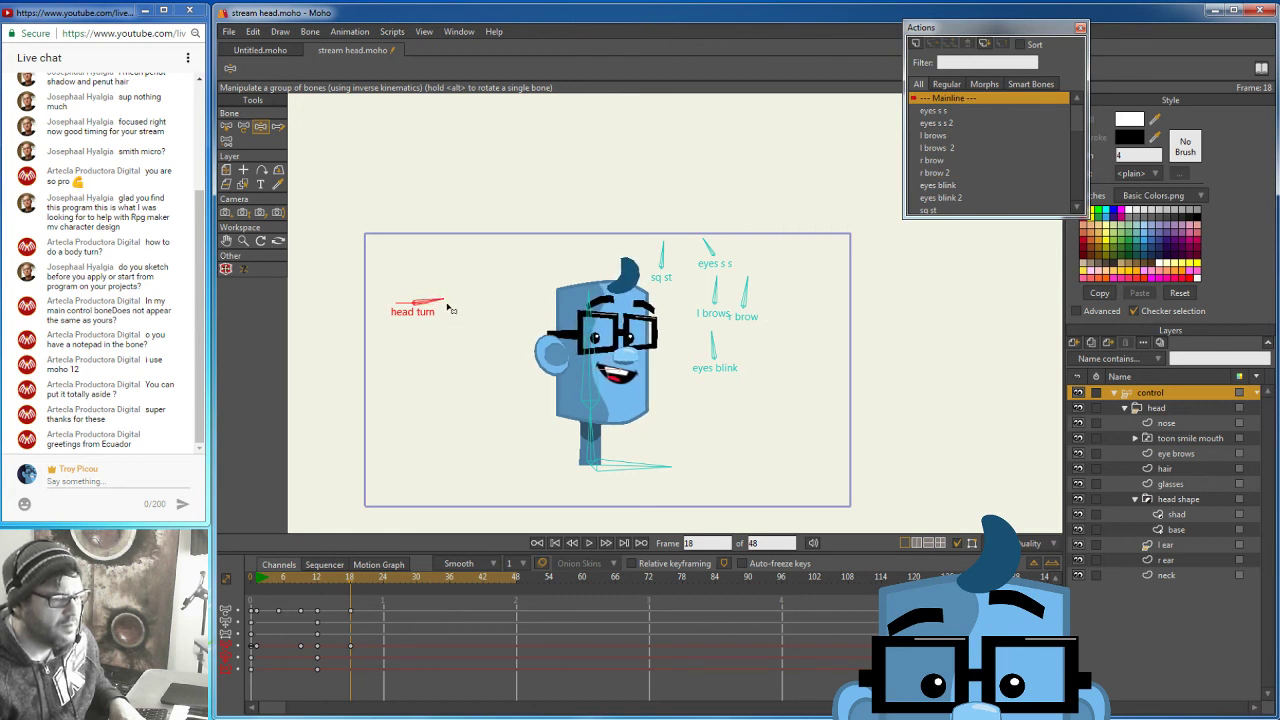
At frame 15, rotate the sq st and eyes blink bones counterclockwise to squash the head and close the eyes mid-turn.
left_click(334, 578)
left_click_drag(663, 256, 641, 266)
left_click_drag(714, 348, 690, 360)
At frame 18, return the sq st and eyes blink bones to upright and rotate the eyes s s bone toward the turn.
mouse_move(330, 585)
left_mouse_down()
mouse_move(314, 584)
mouse_move(349, 590)
left_mouse_up()
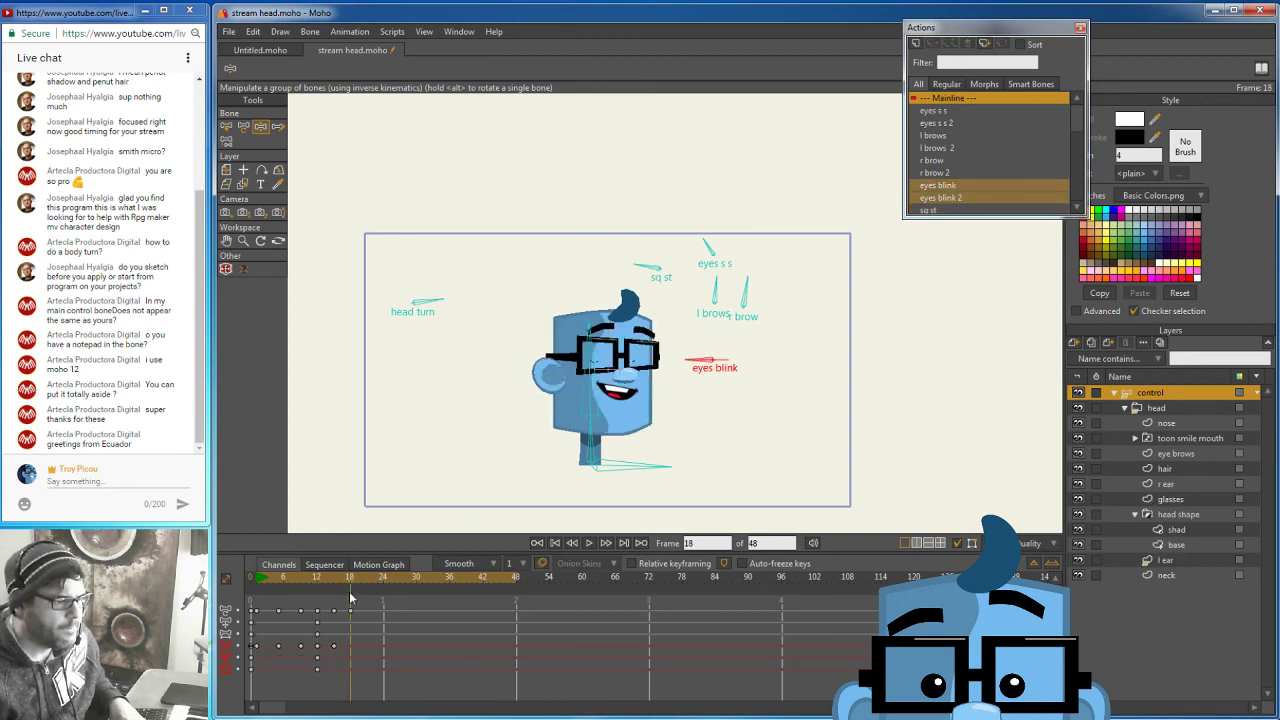
left_click_drag(652, 268, 664, 262)
left_click(709, 350)
left_click_drag(713, 355, 717, 348)
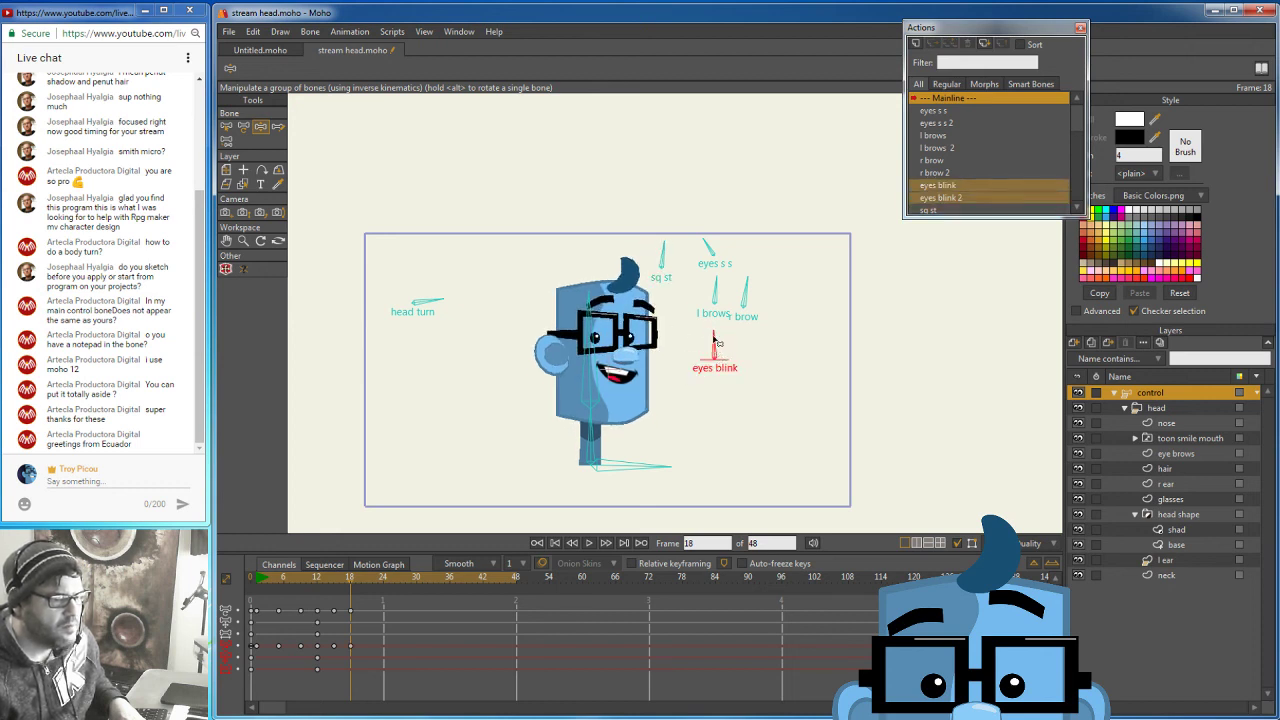
left_click_drag(718, 242, 728, 243)
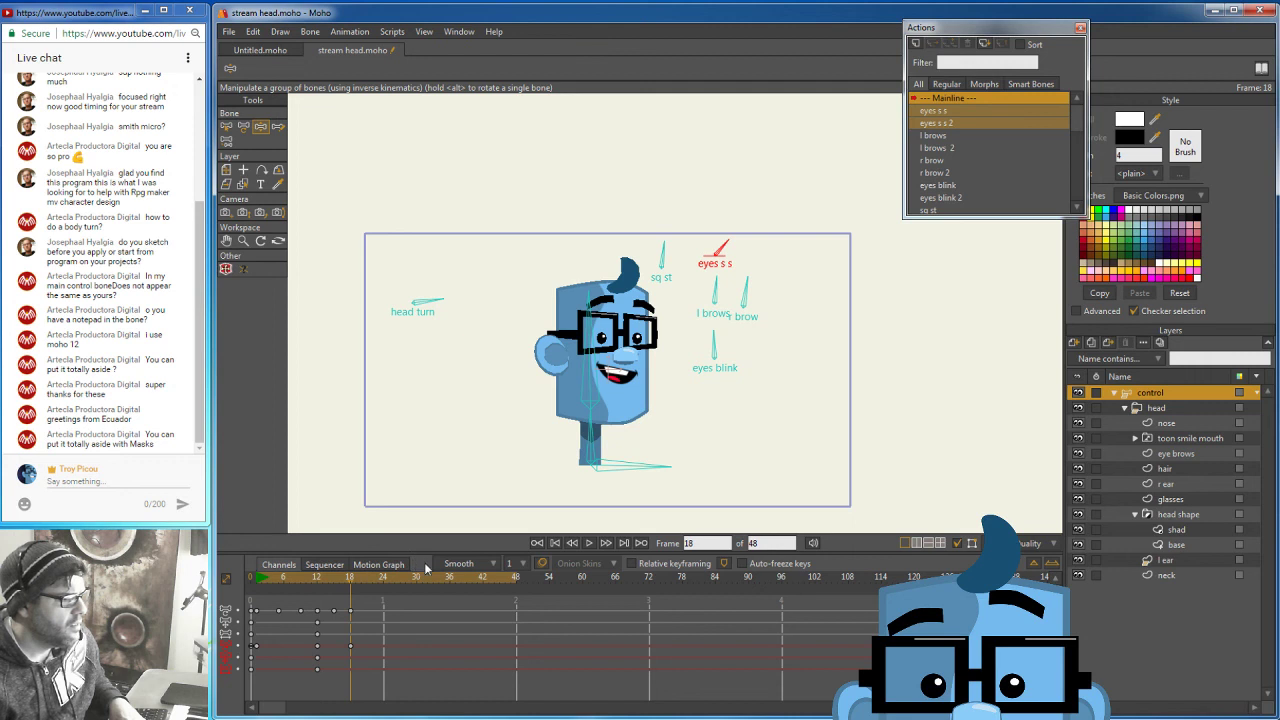
mouse_move(349, 577)
left_mouse_down()
mouse_move(300, 586)
mouse_move(367, 593)
mouse_move(300, 589)
mouse_move(263, 562)
mouse_move(382, 596)
mouse_move(260, 577)
mouse_move(375, 605)
mouse_move(256, 575)
mouse_move(351, 600)
left_mouse_up()
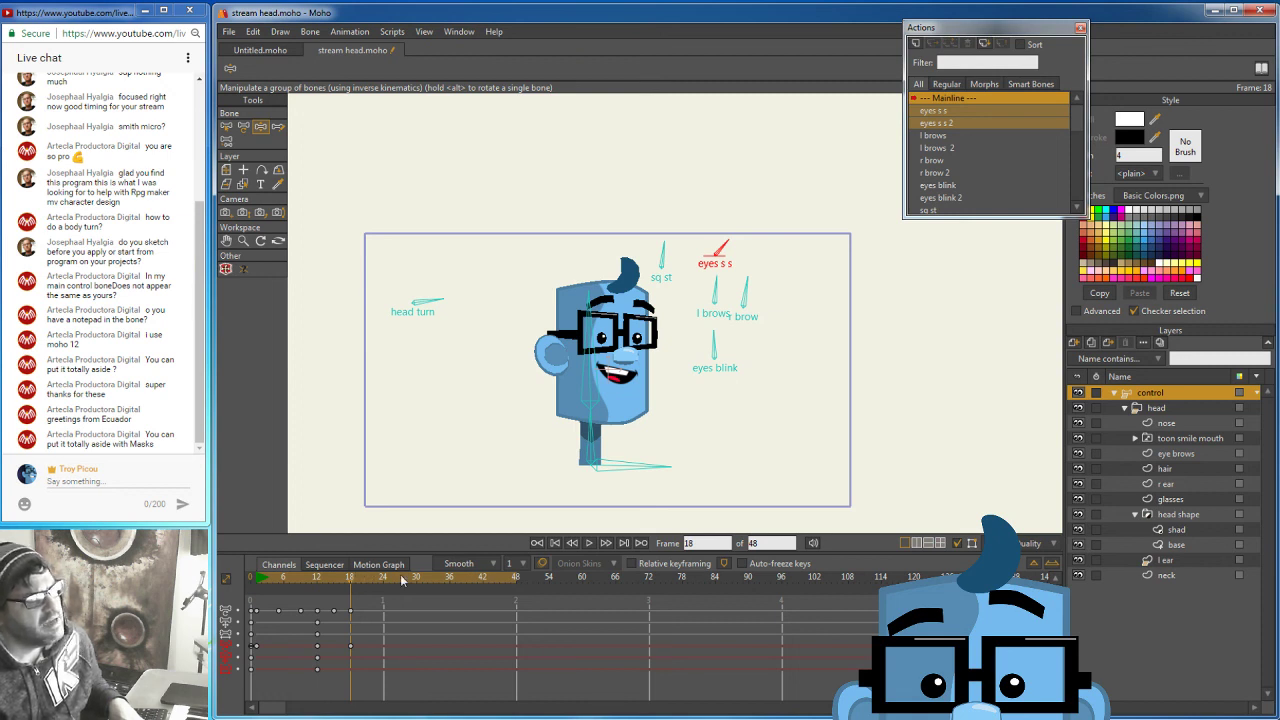
left_click(351, 577)
left_click_drag(353, 579, 350, 607)
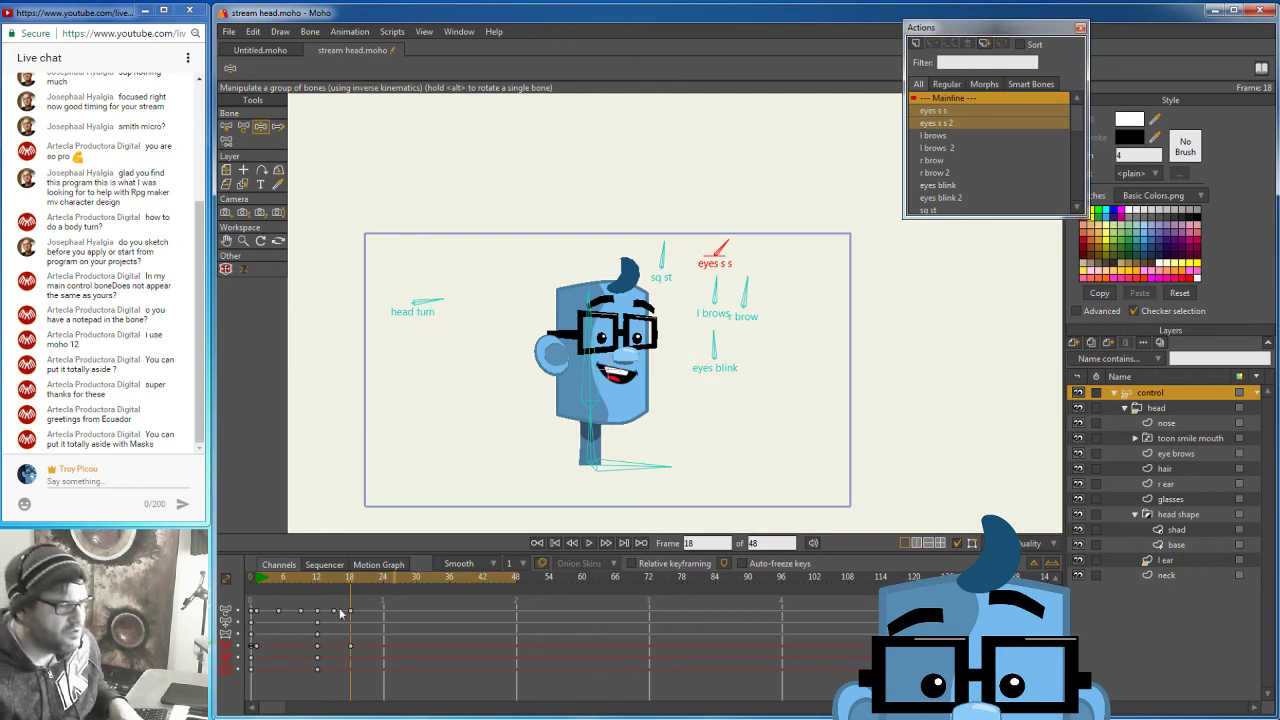
Pose the neck bone leaning away from the turn at frame 12 and toward the turn at frame 15.
left_click_drag(349, 581, 316, 582)
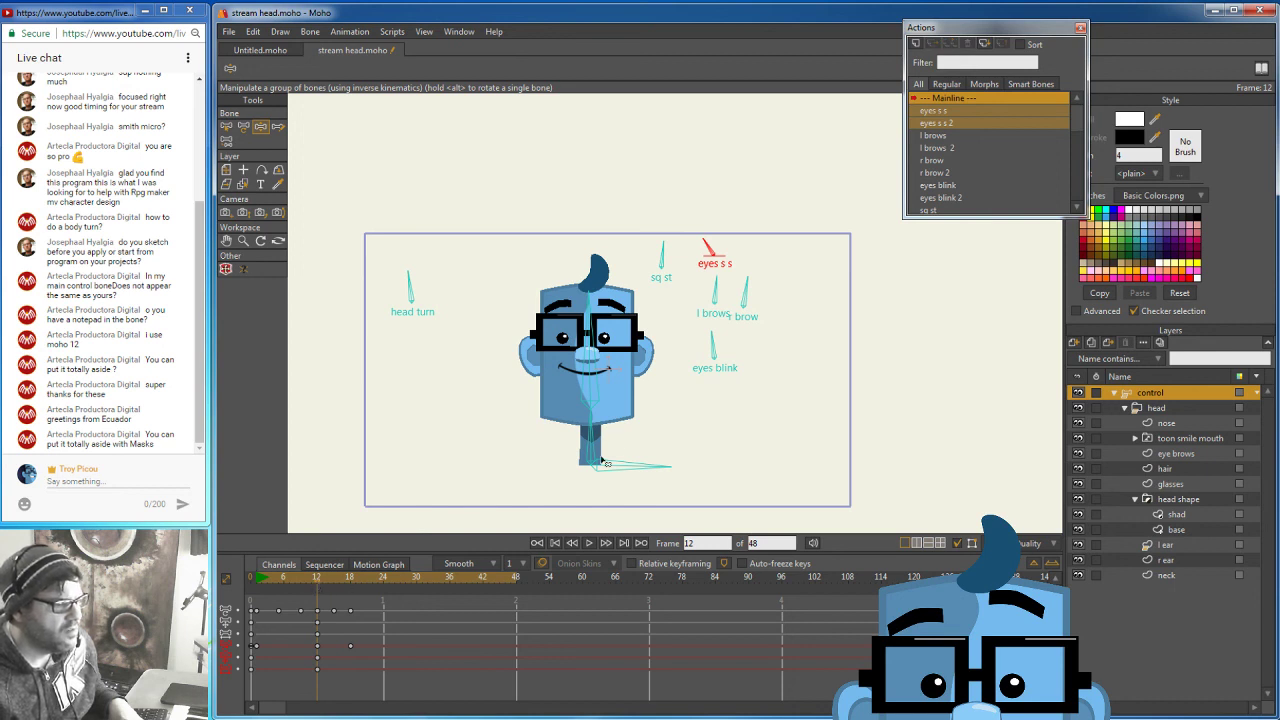
left_click_drag(590, 440, 586, 378)
mouse_move(318, 585)
left_mouse_down()
mouse_move(254, 583)
mouse_move(317, 585)
left_mouse_up()
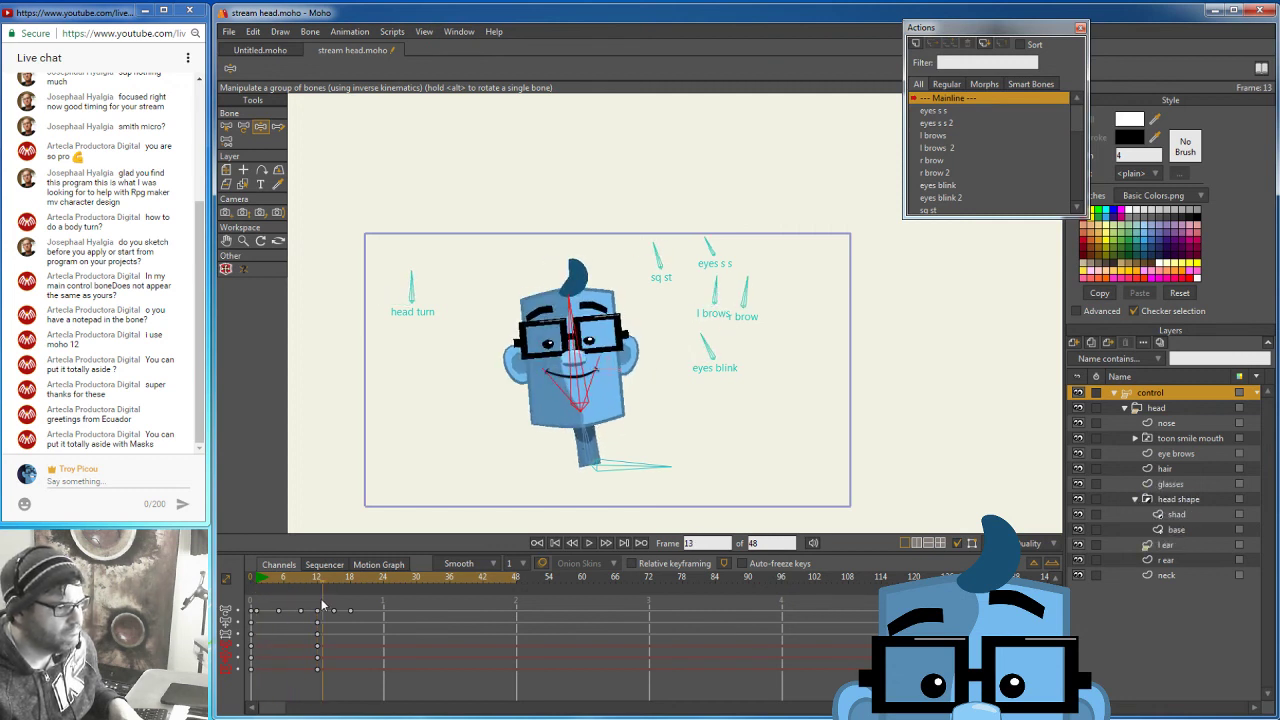
left_click(336, 606)
left_click_drag(586, 441, 624, 416)
left_click(665, 271)
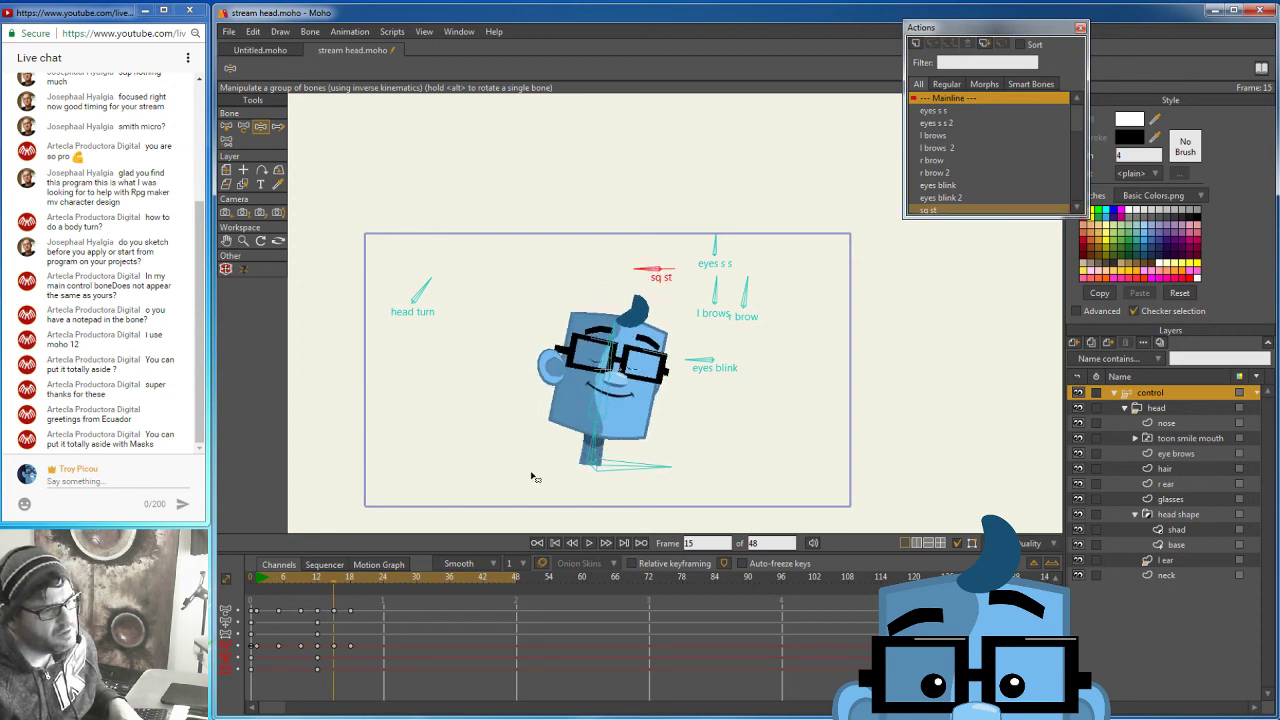
Scrub between frames 1 and 20 to review the head turn with the squash, blink and neck lean.
left_click(357, 588)
left_click_drag(356, 582, 314, 655)
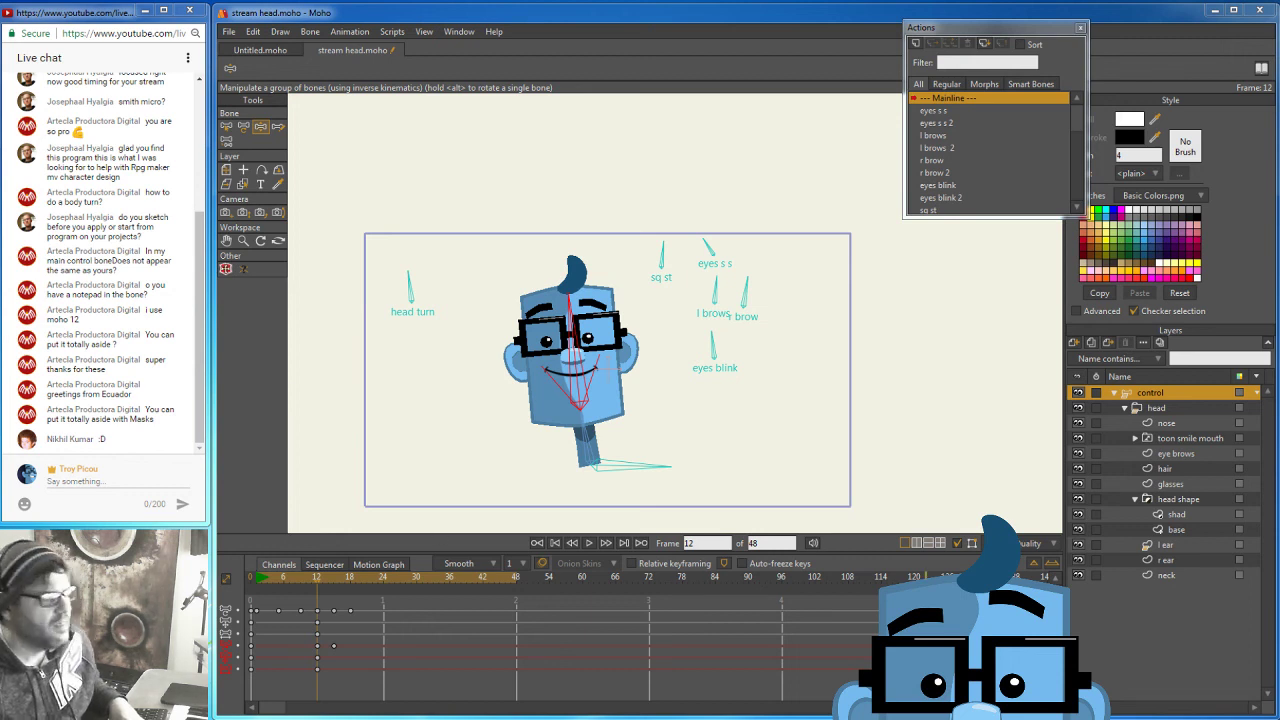
left_click_drag(316, 584, 336, 603)
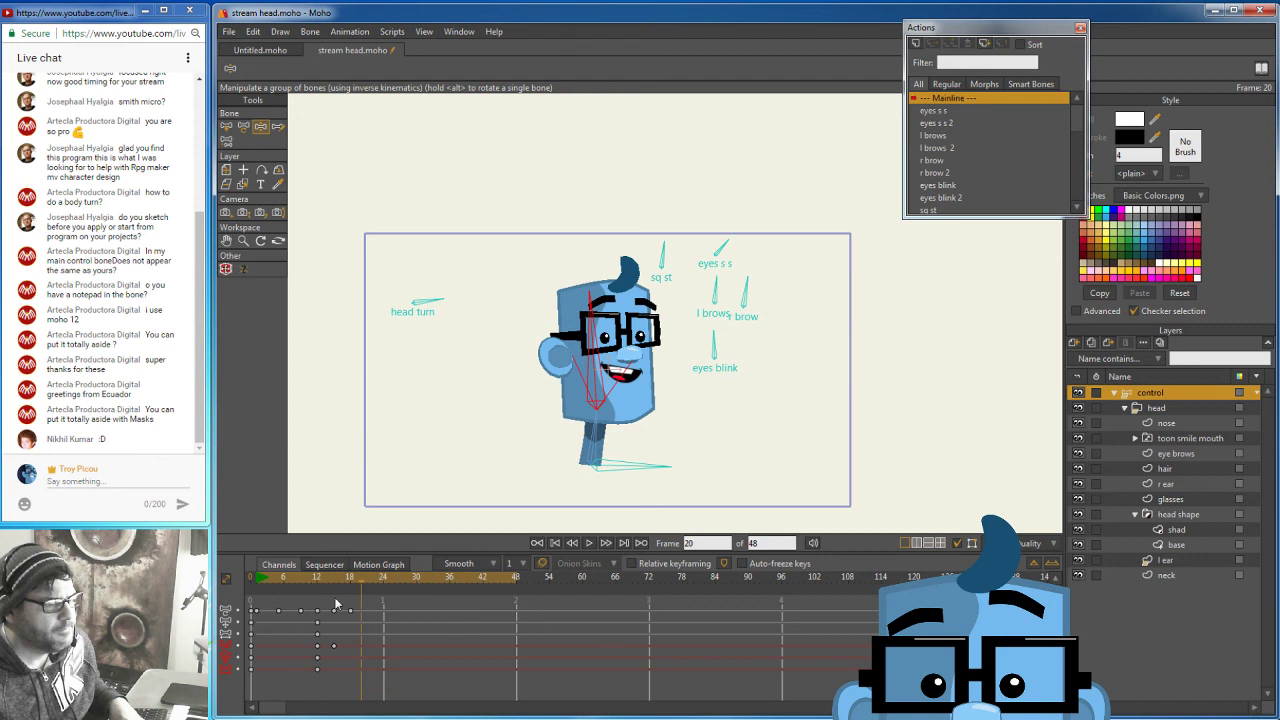
left_click_drag(336, 603, 337, 632)
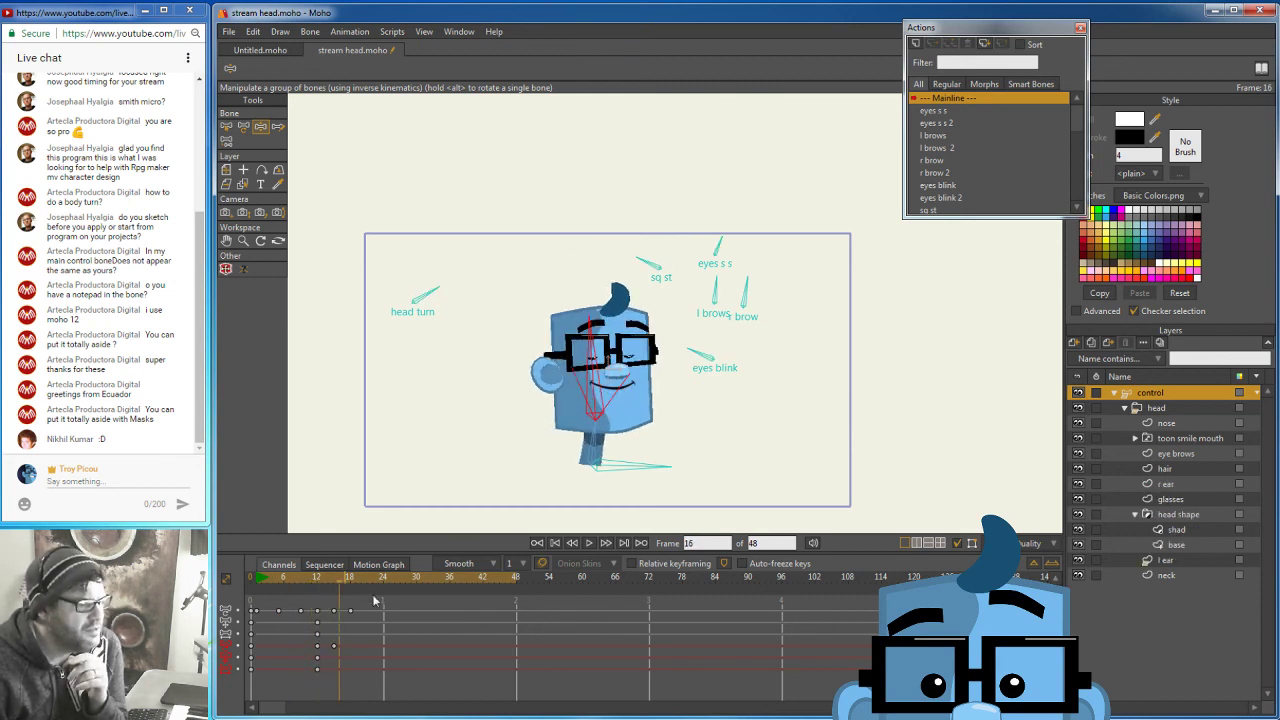
left_click_drag(337, 580, 274, 550)
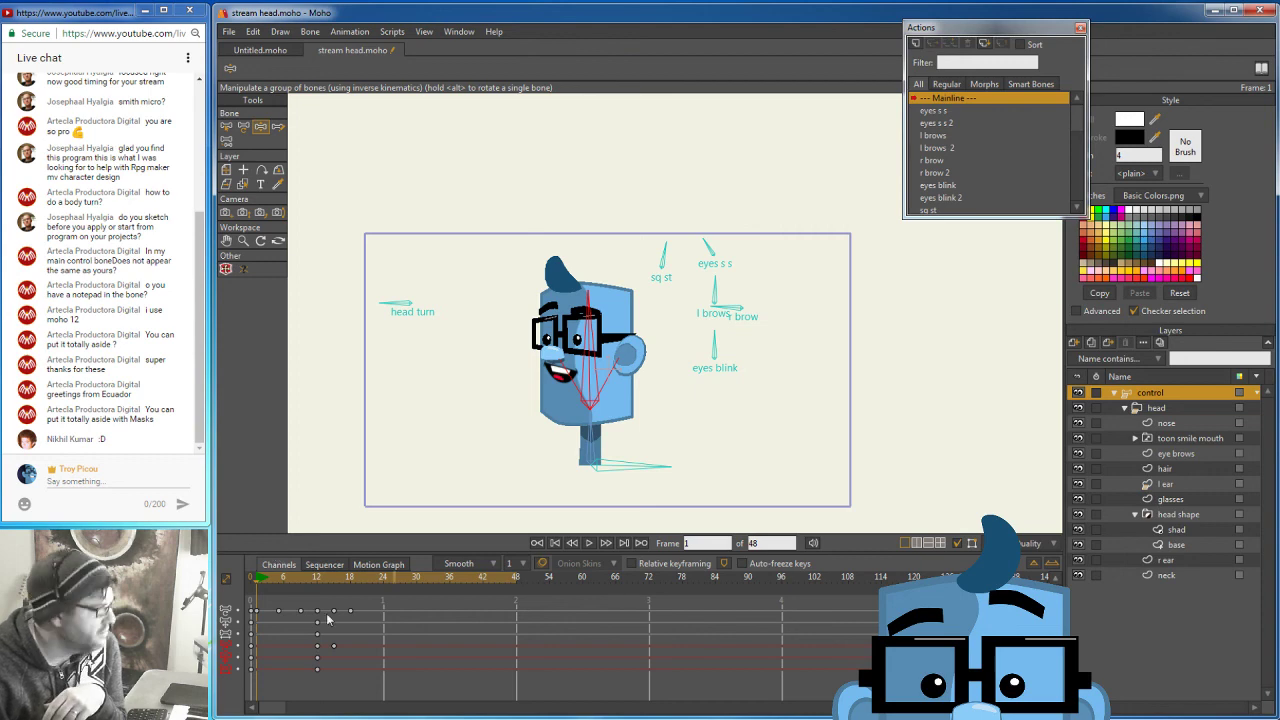
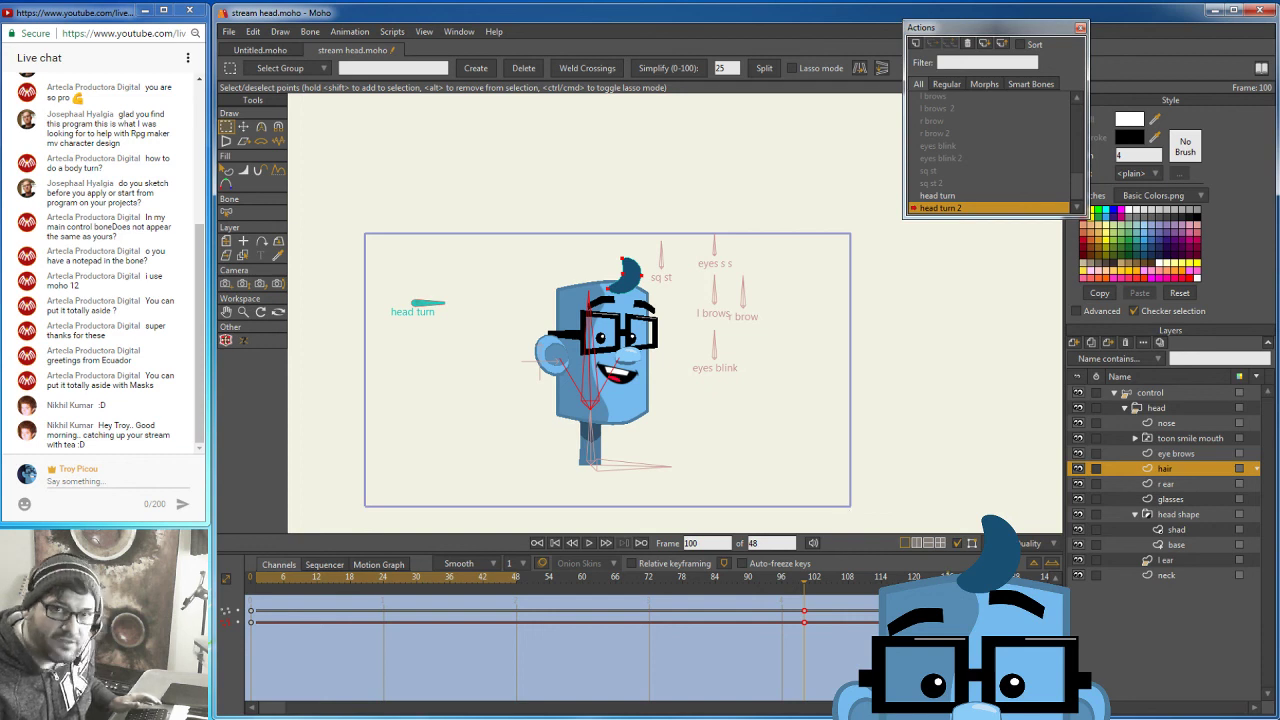
Leave the head turn 2 action and reactivate the Mainline animation on the control layer.
left_click(849, 626)
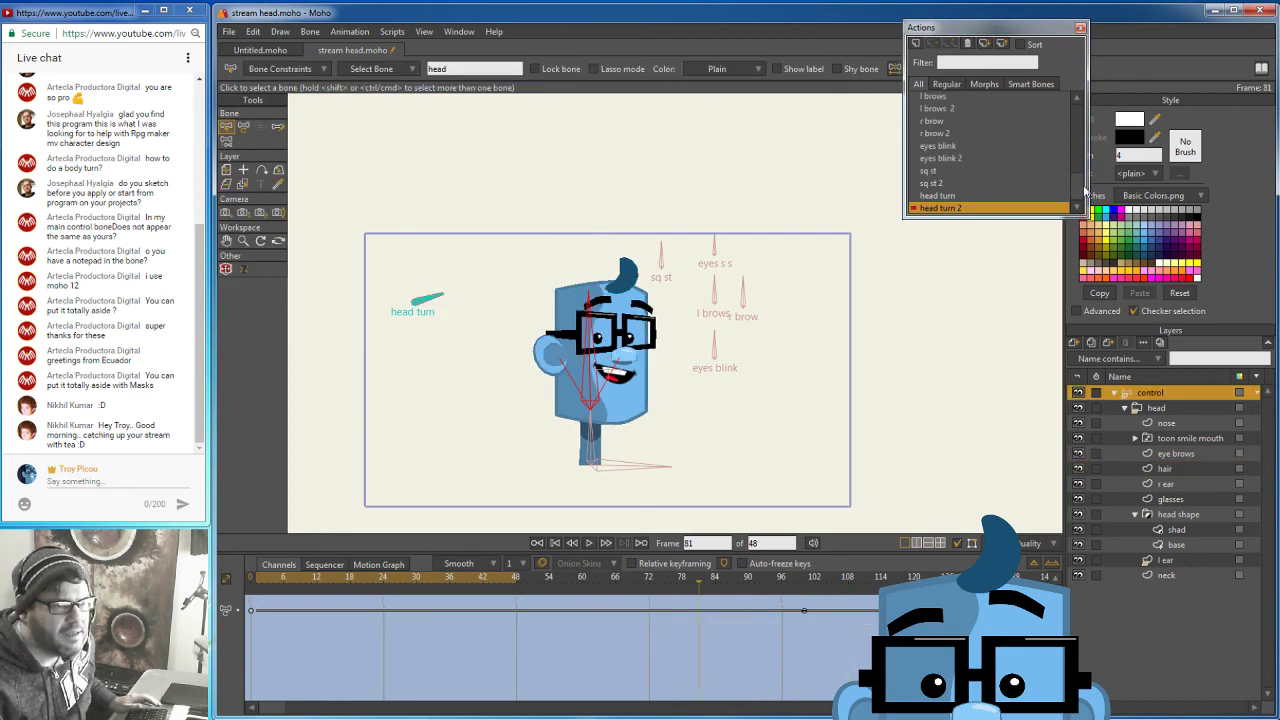
left_click_drag(1077, 187, 1075, 133)
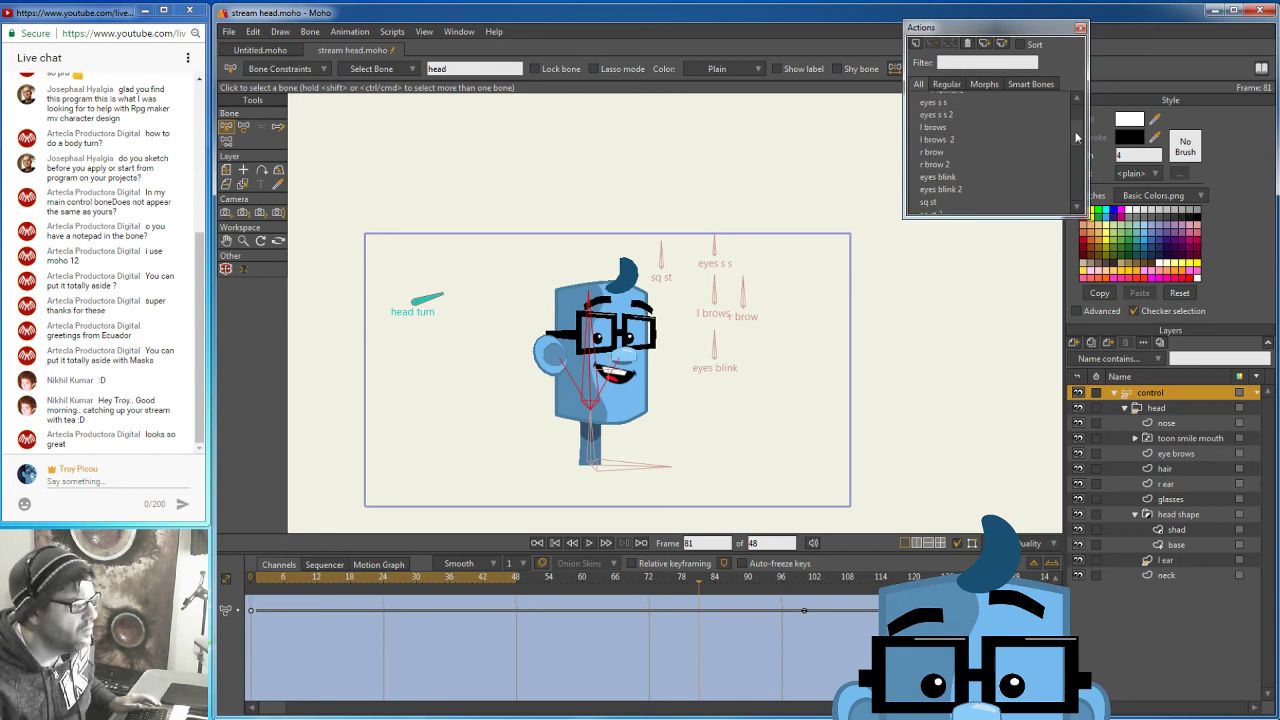
scroll(1077, 137, "up", 1)
double_click(973, 98)
At frame 18, rotate the head turn bone to fully horizontal with Manipulate Bones and scrub back through the turn.
left_click_drag(253, 592, 350, 597)
left_click(439, 304)
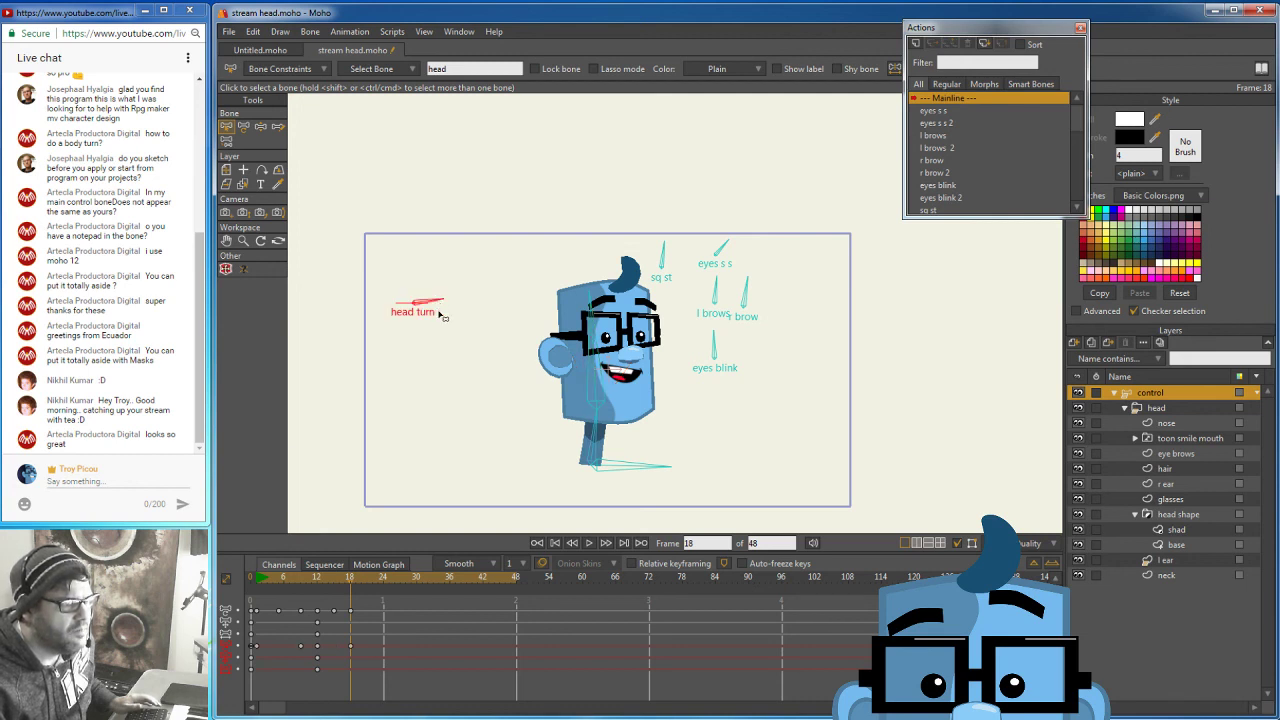
key("z")
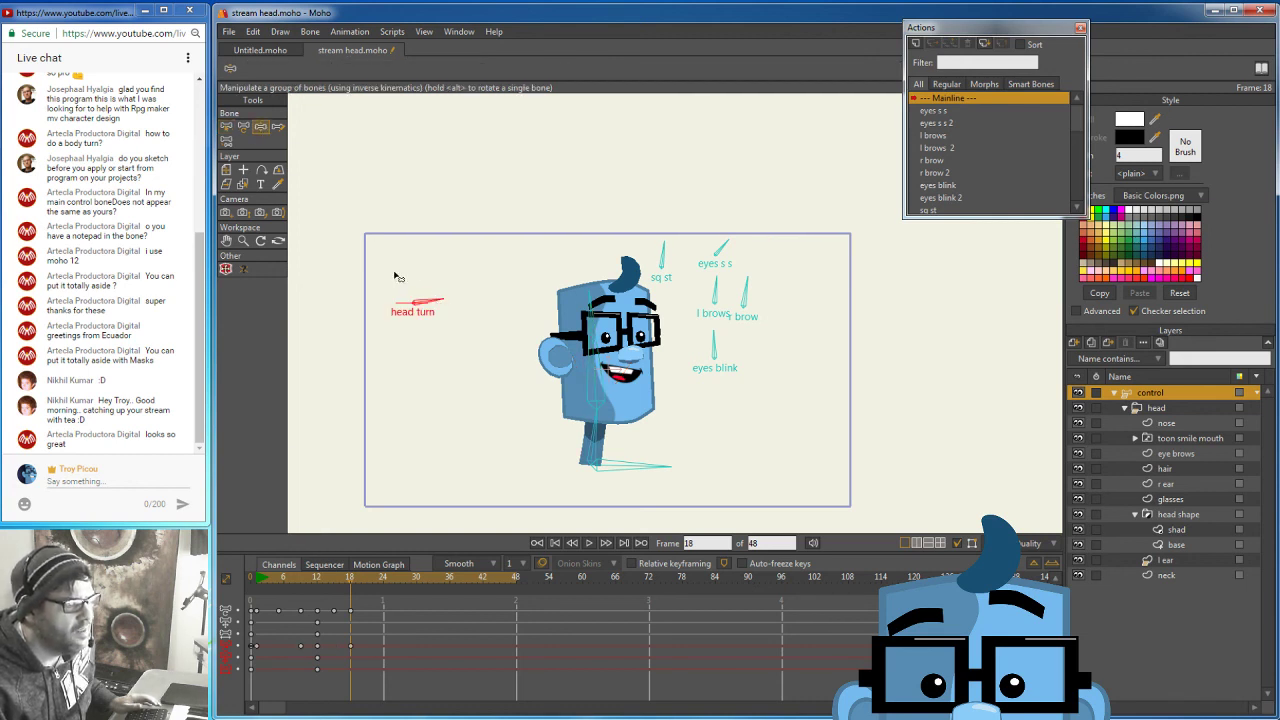
left_click_drag(436, 302, 436, 318)
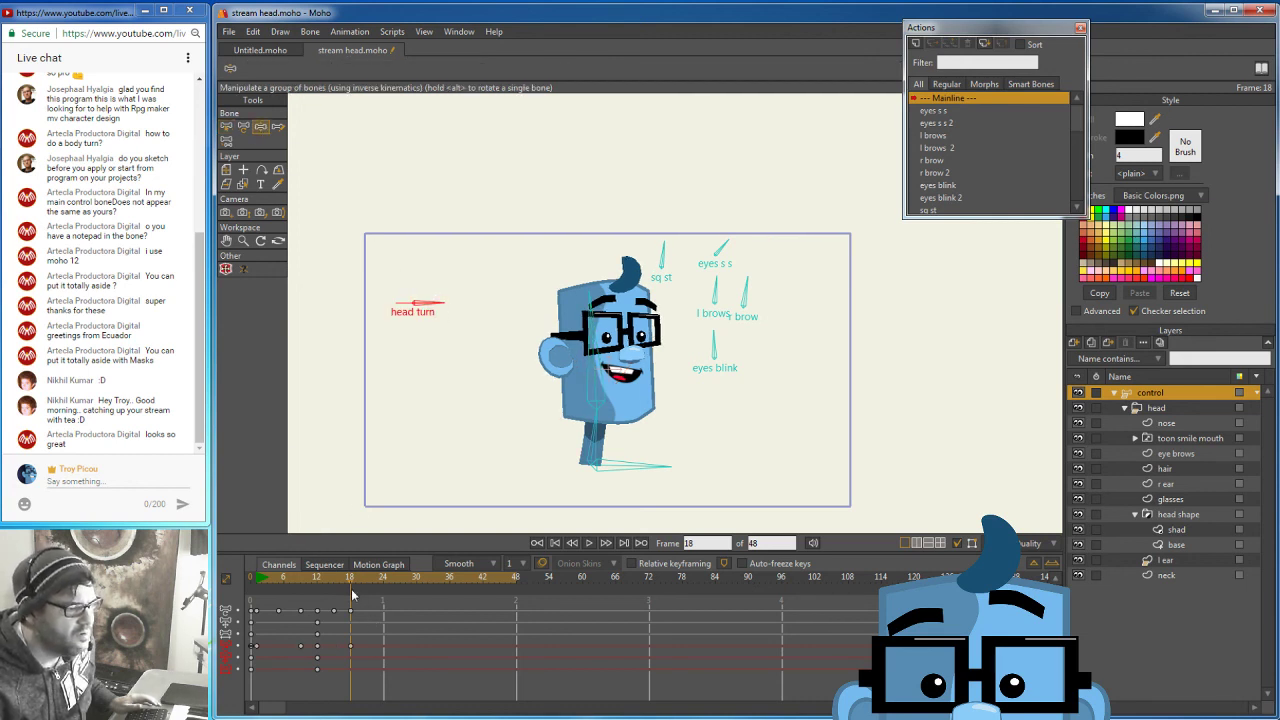
left_click_drag(351, 584, 313, 586)
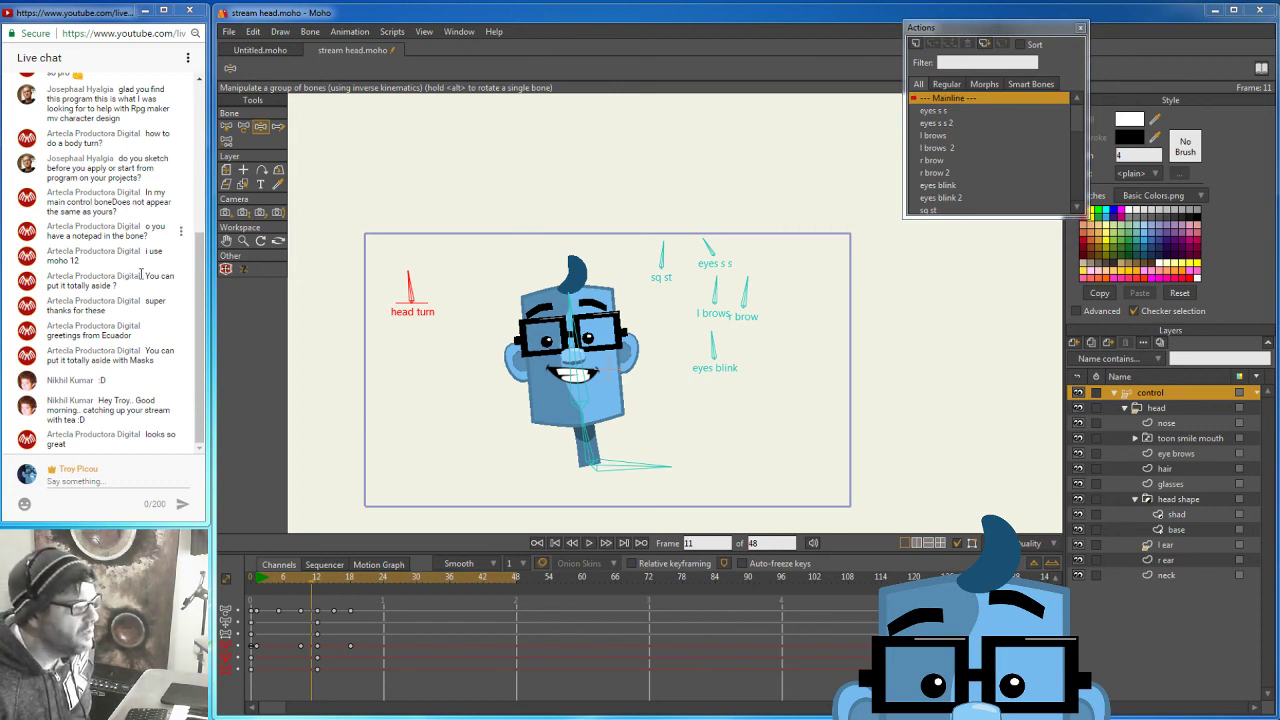
Open the ant hill jump project from the ants folder.
left_click(235, 32)
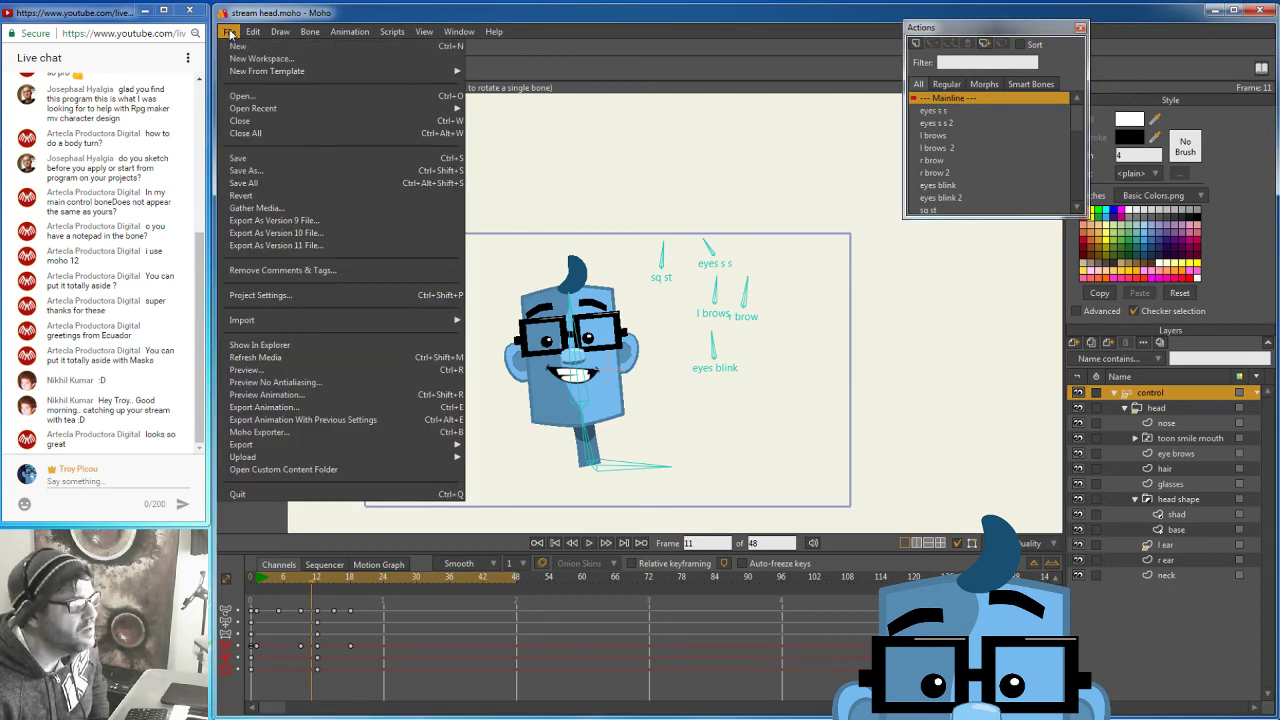
left_click(268, 96)
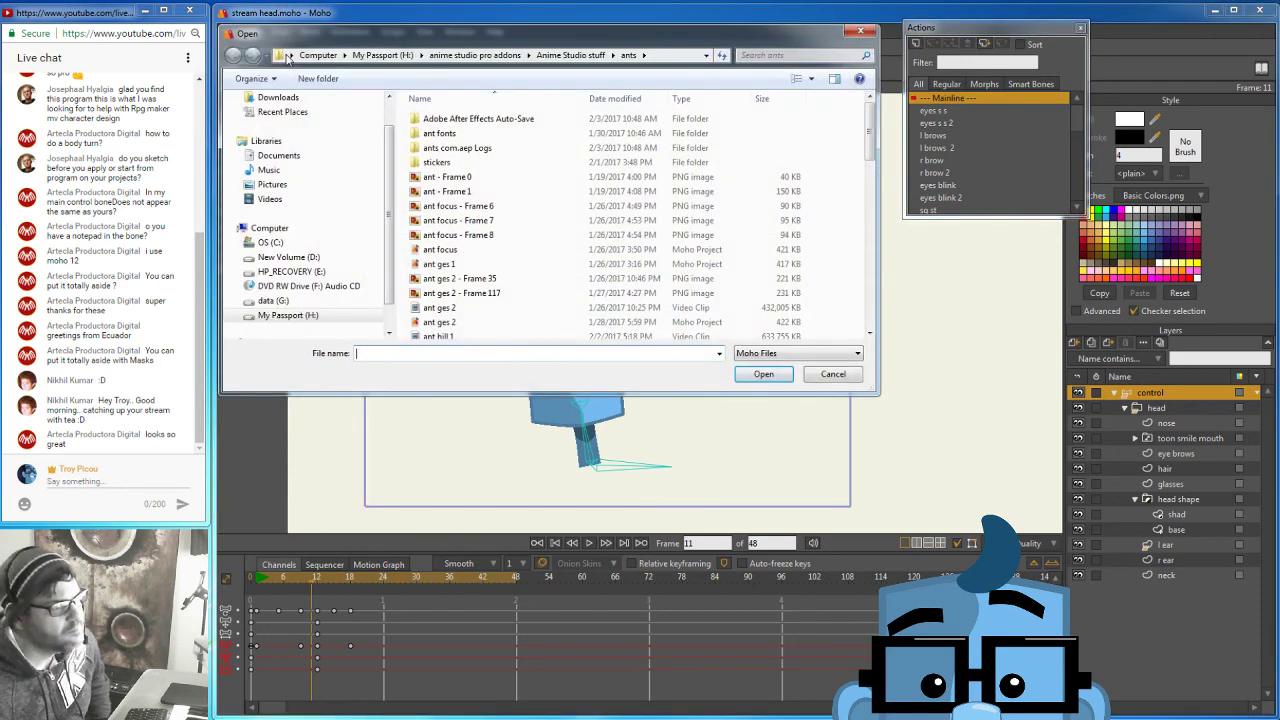
left_click_drag(869, 123, 871, 178)
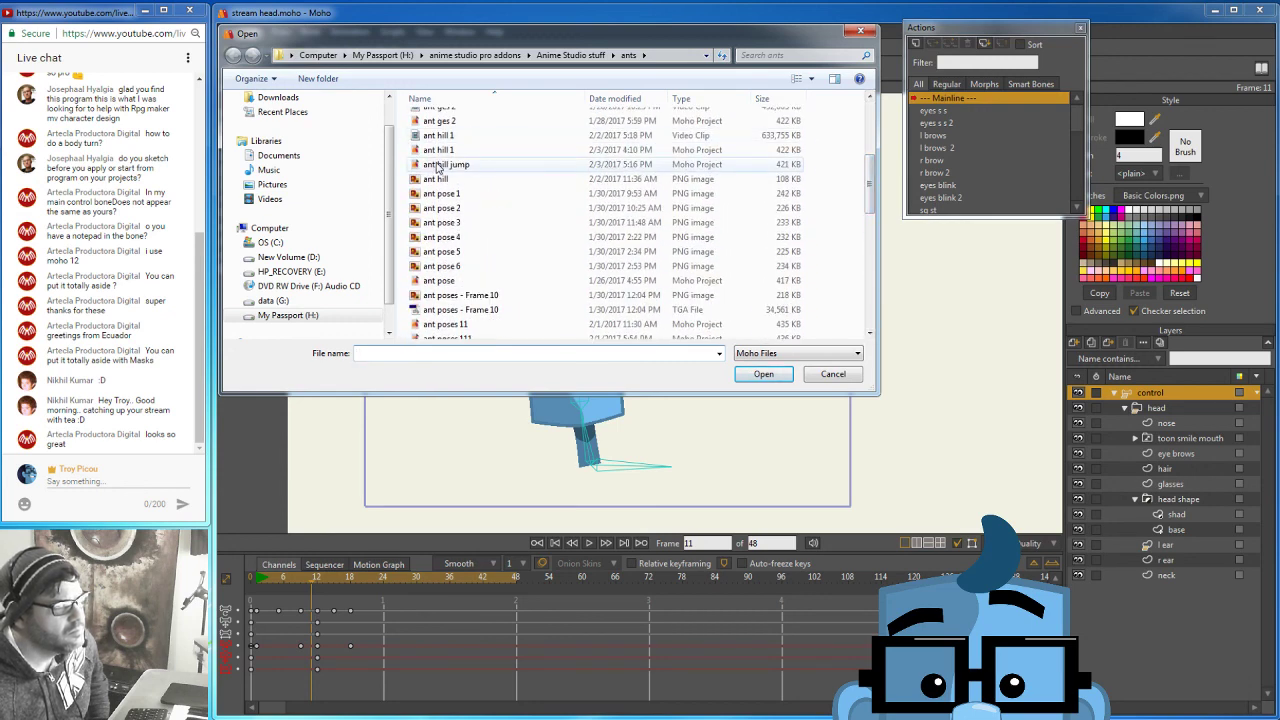
left_click(437, 165)
left_click(760, 375)
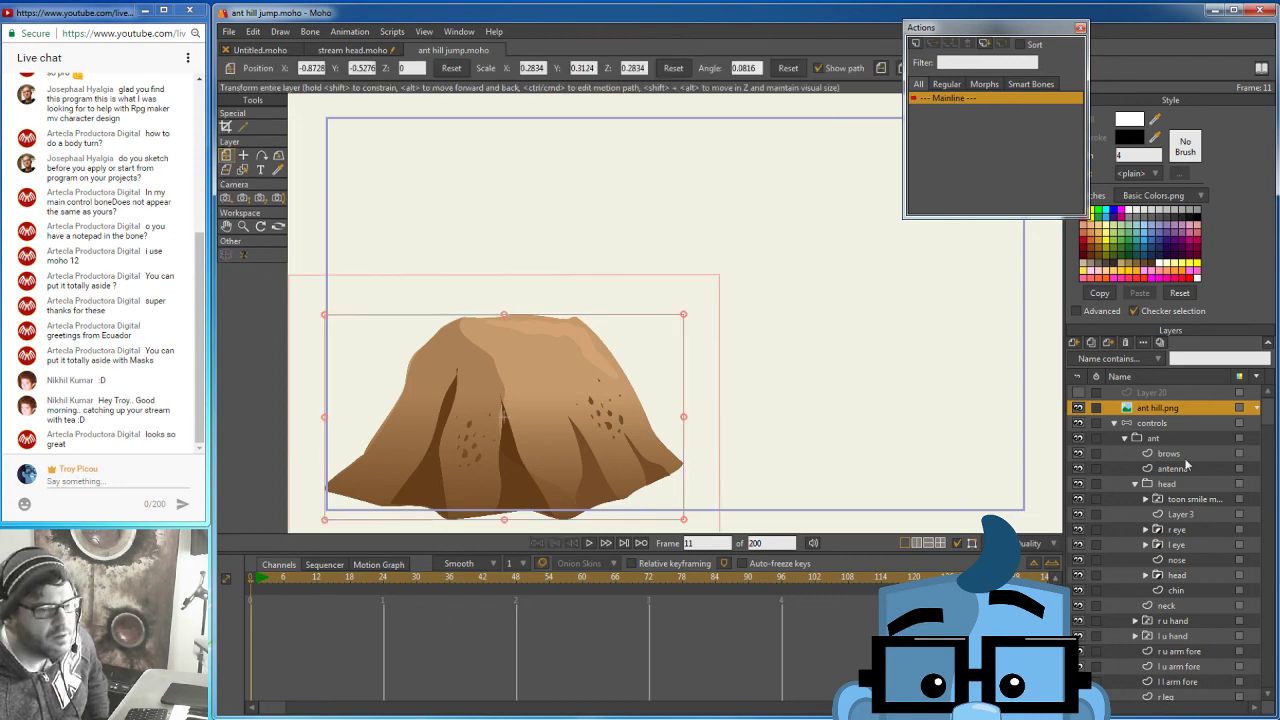
On the controls layer, scrub the timeline to about frame 114 and play the ant's animation on the hill to review it.
left_click(1164, 423)
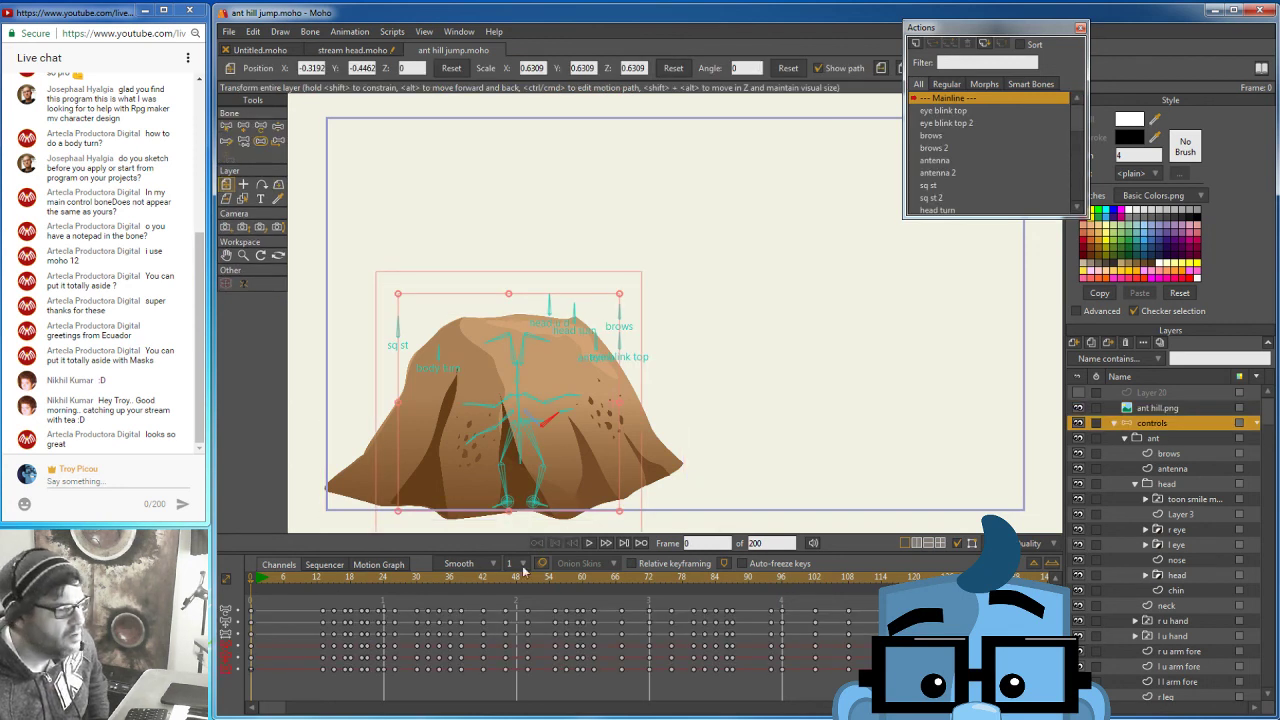
left_click(268, 580)
left_click_drag(270, 585, 880, 612)
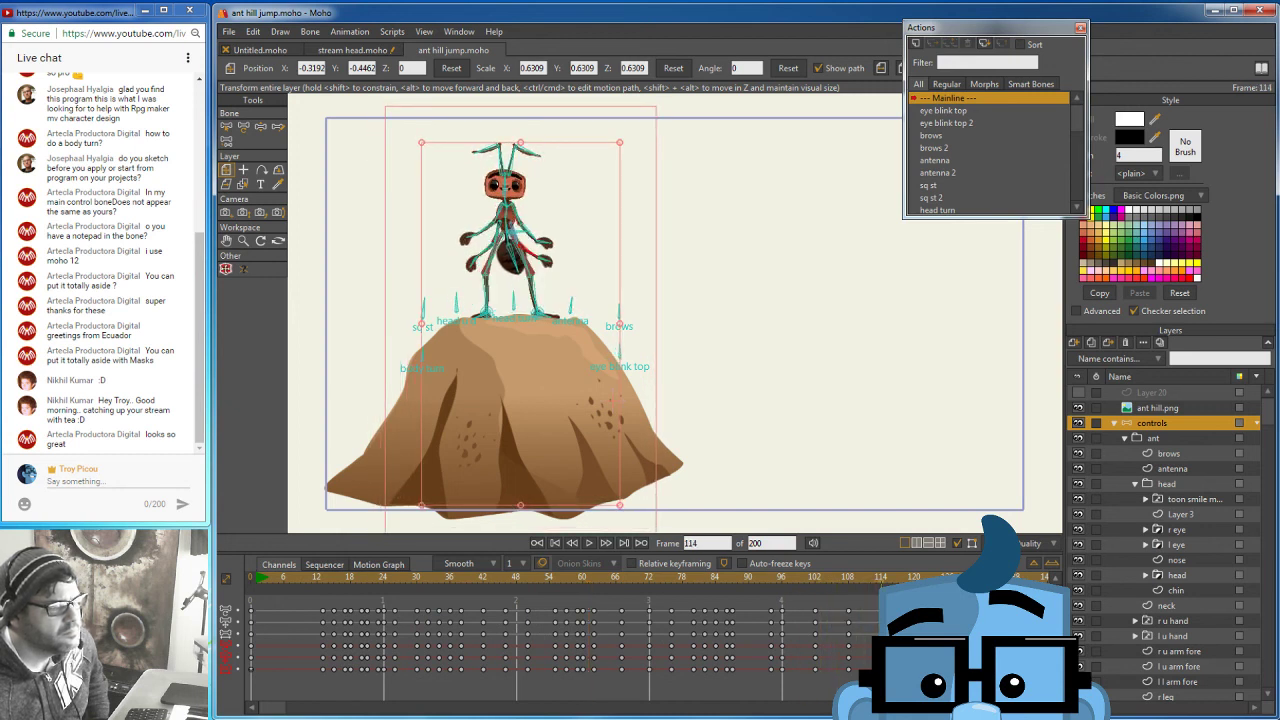
left_click_drag(903, 612, 777, 616)
left_click(587, 543)
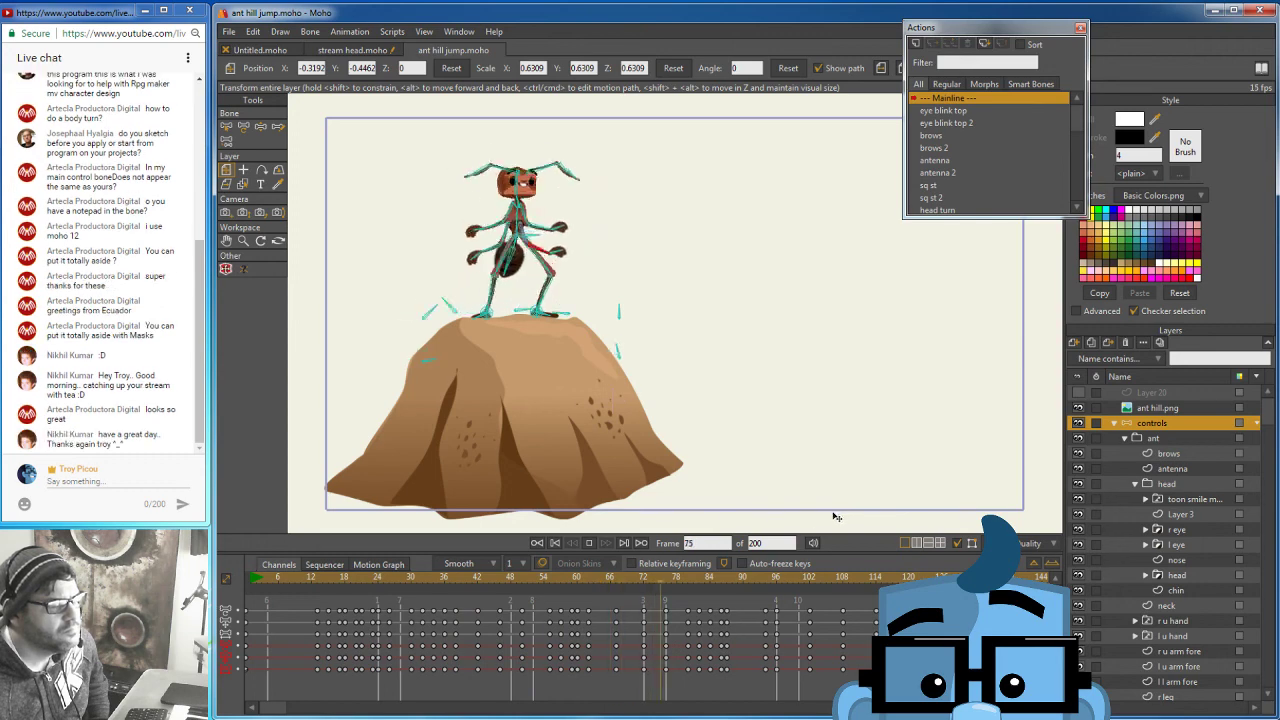
left_click(589, 543)
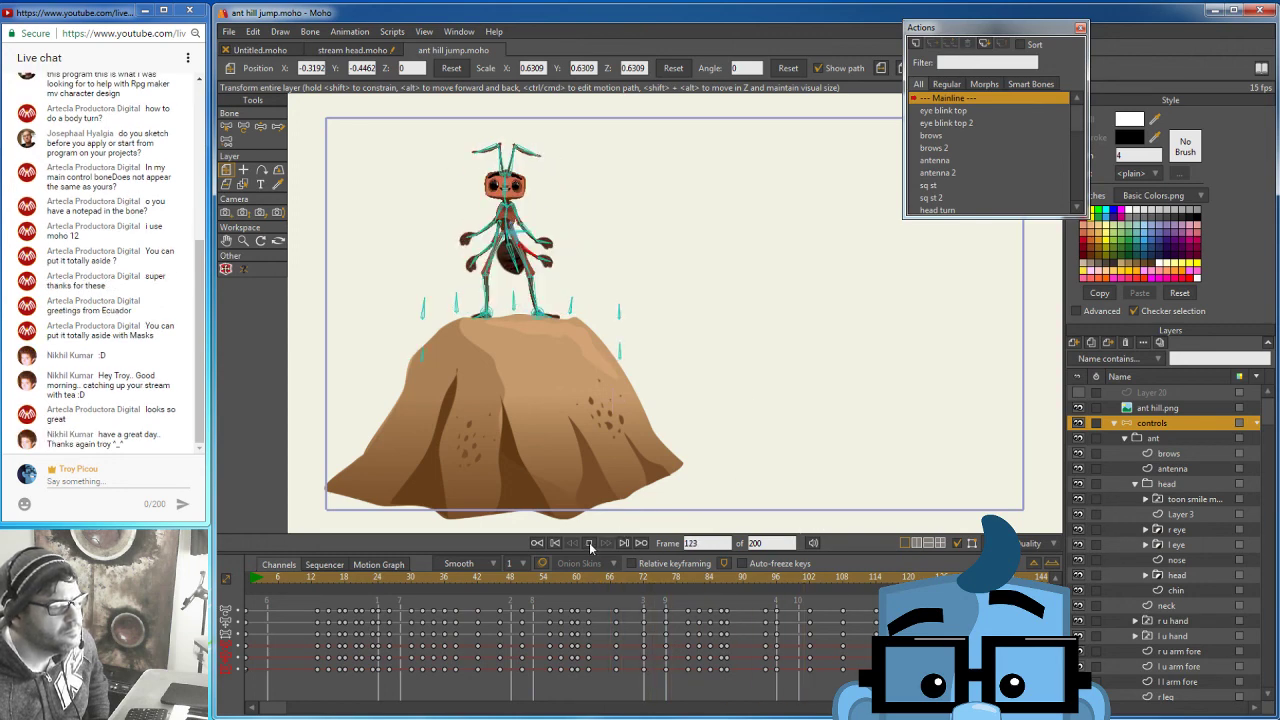
left_click(589, 543)
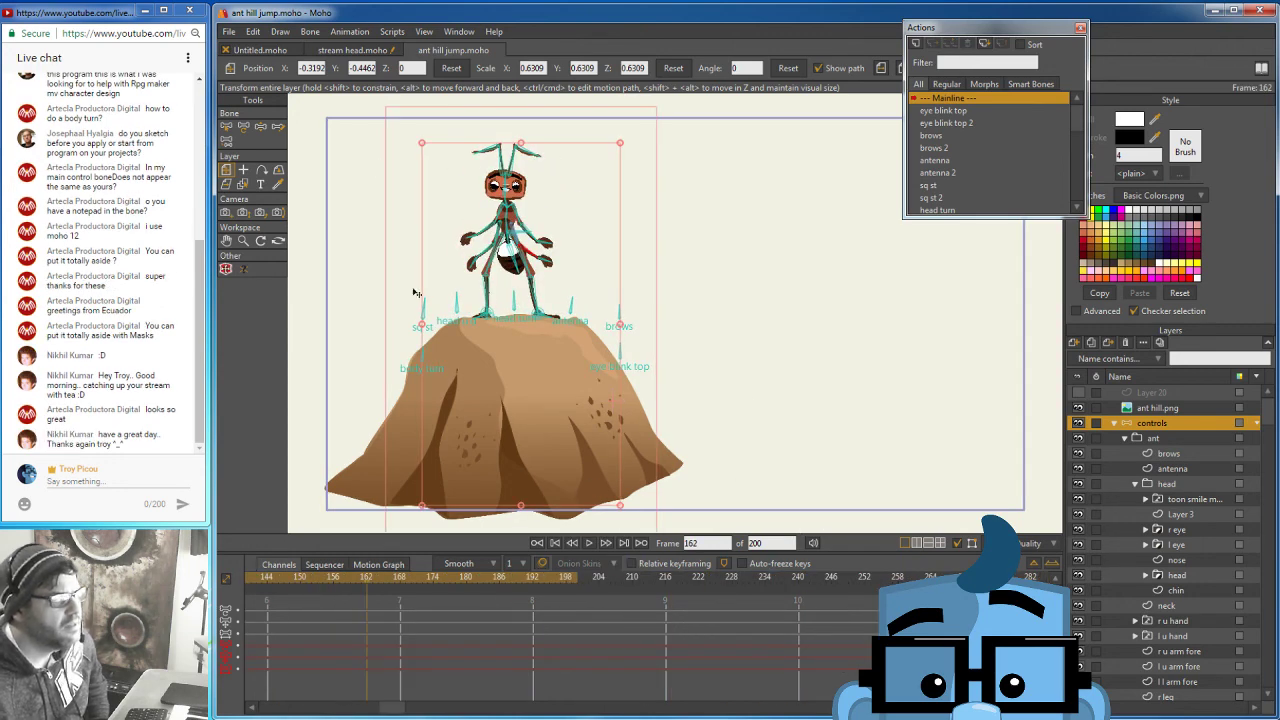
Close the ant hill jump project and open the ant run project from the ants folder.
left_click(410, 50)
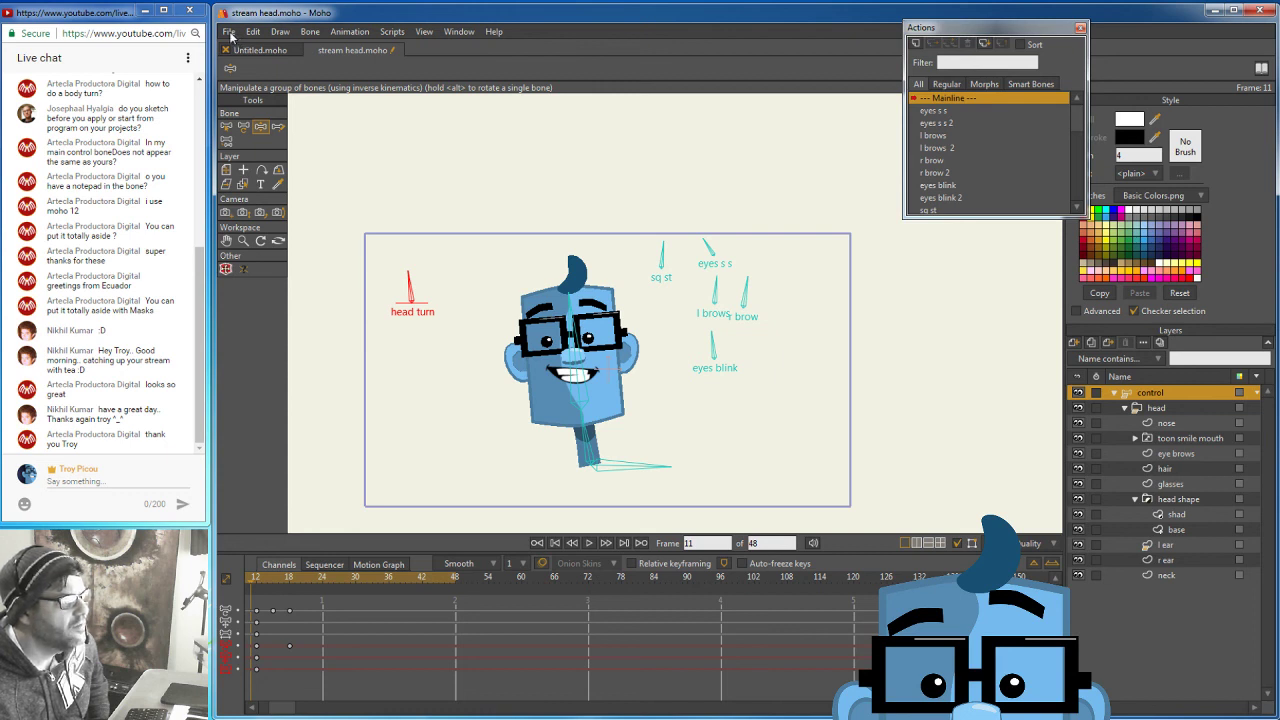
left_click(231, 36)
mouse_move(457, 108)
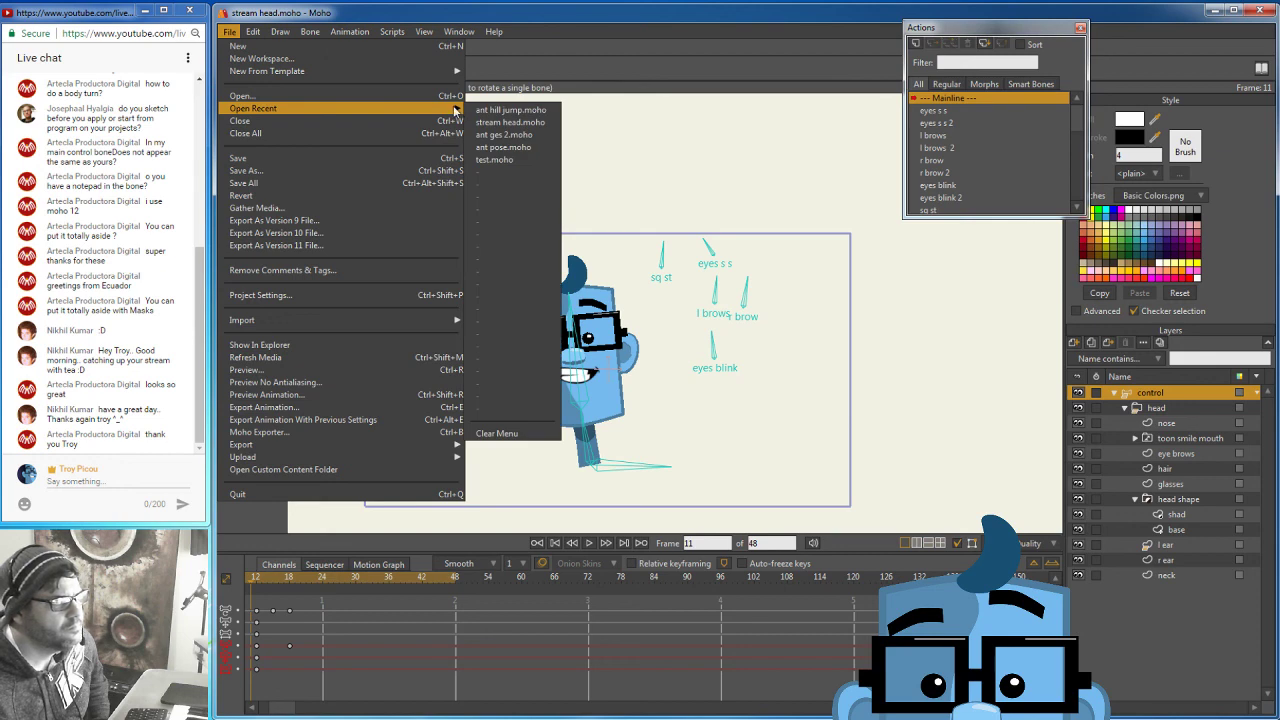
left_click(258, 96)
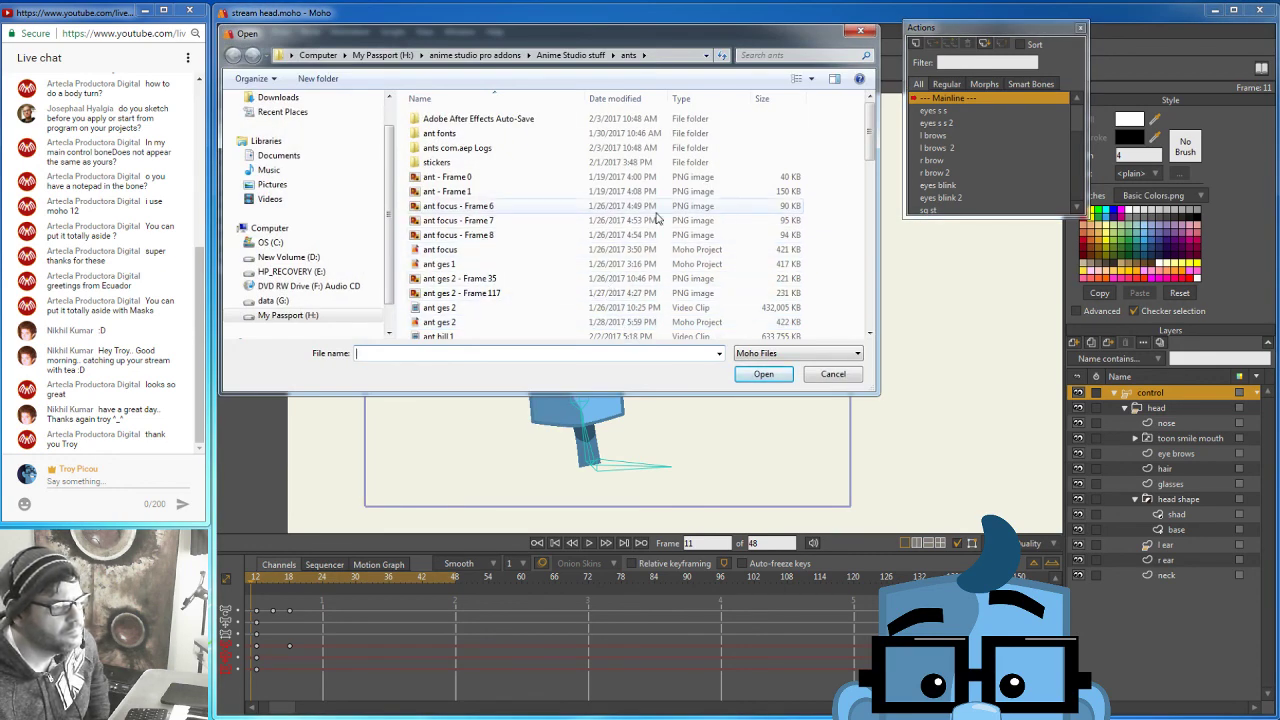
left_click_drag(864, 148, 872, 233)
left_click(440, 240)
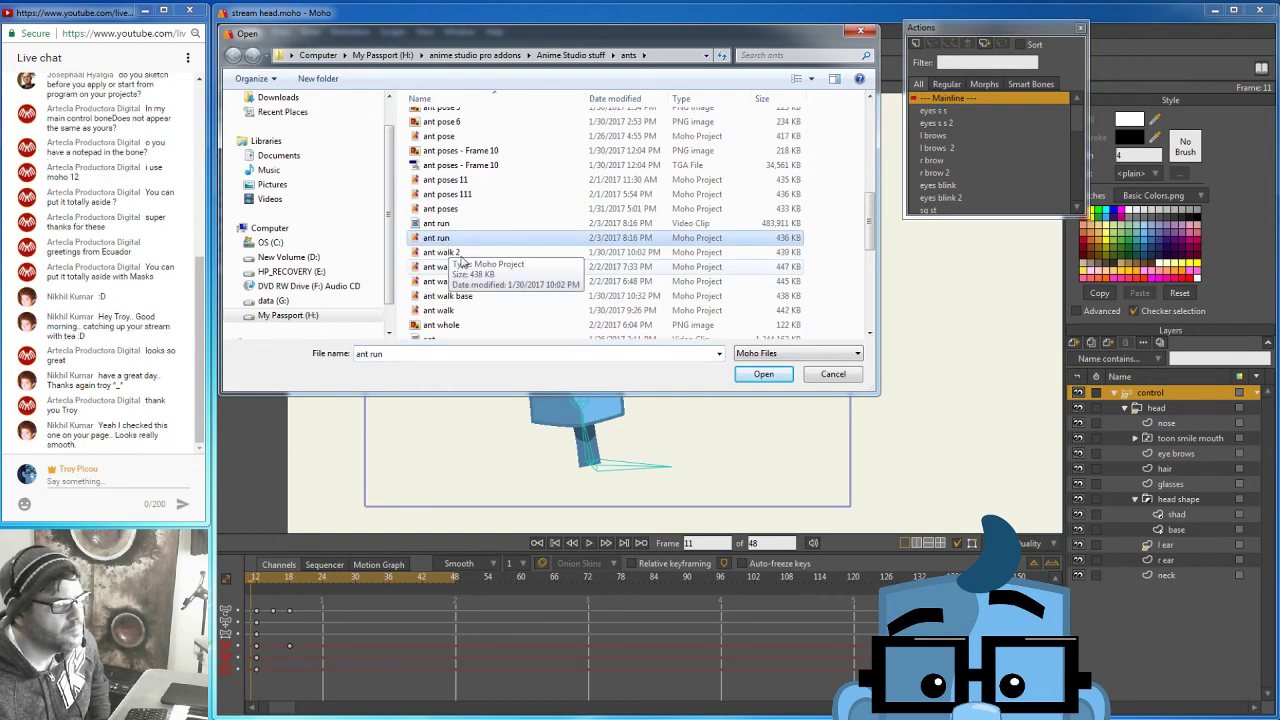
key("Return")
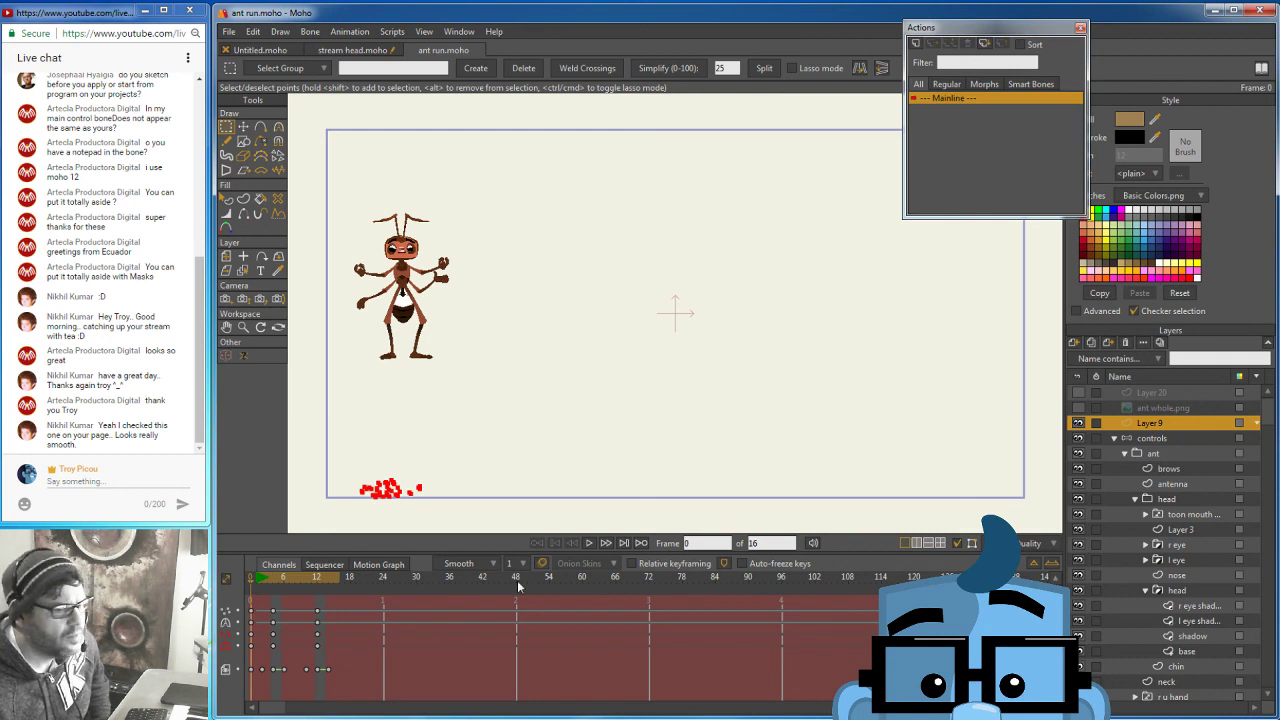
Play the ant run cycle with the whole running ant enlarged in view, and stop playback at frame 10.
left_click(589, 542)
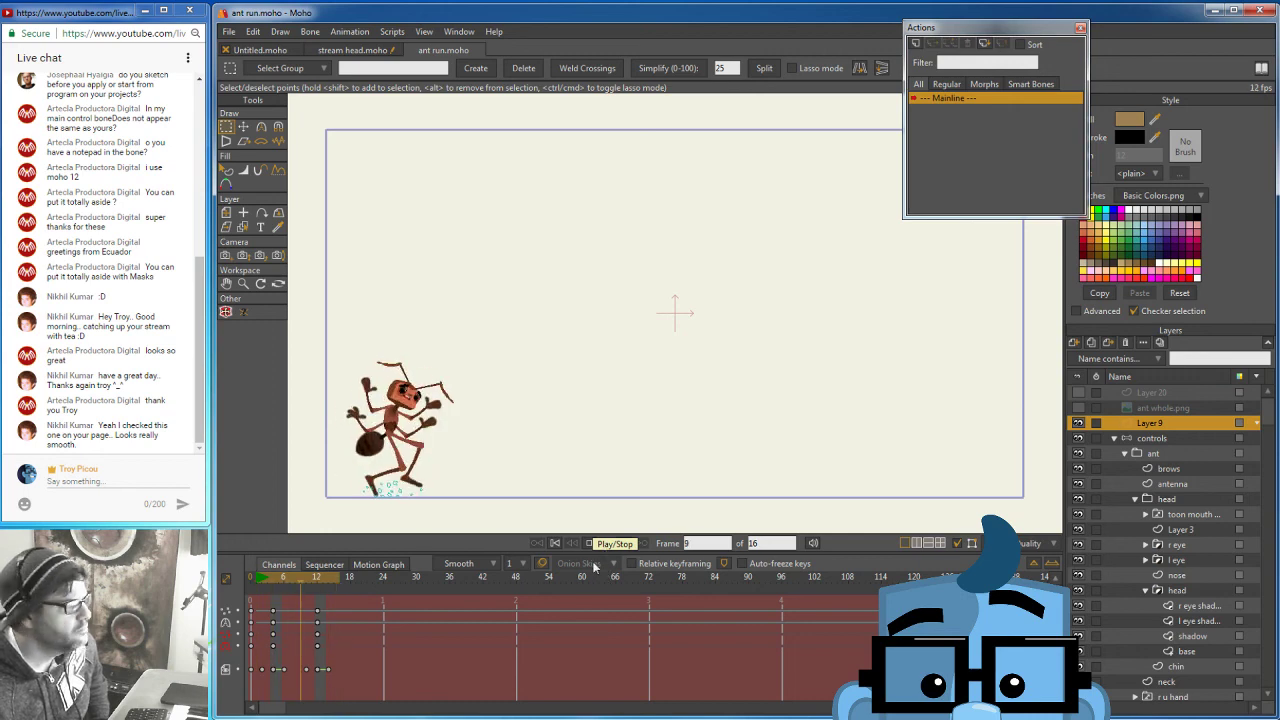
left_click(243, 284)
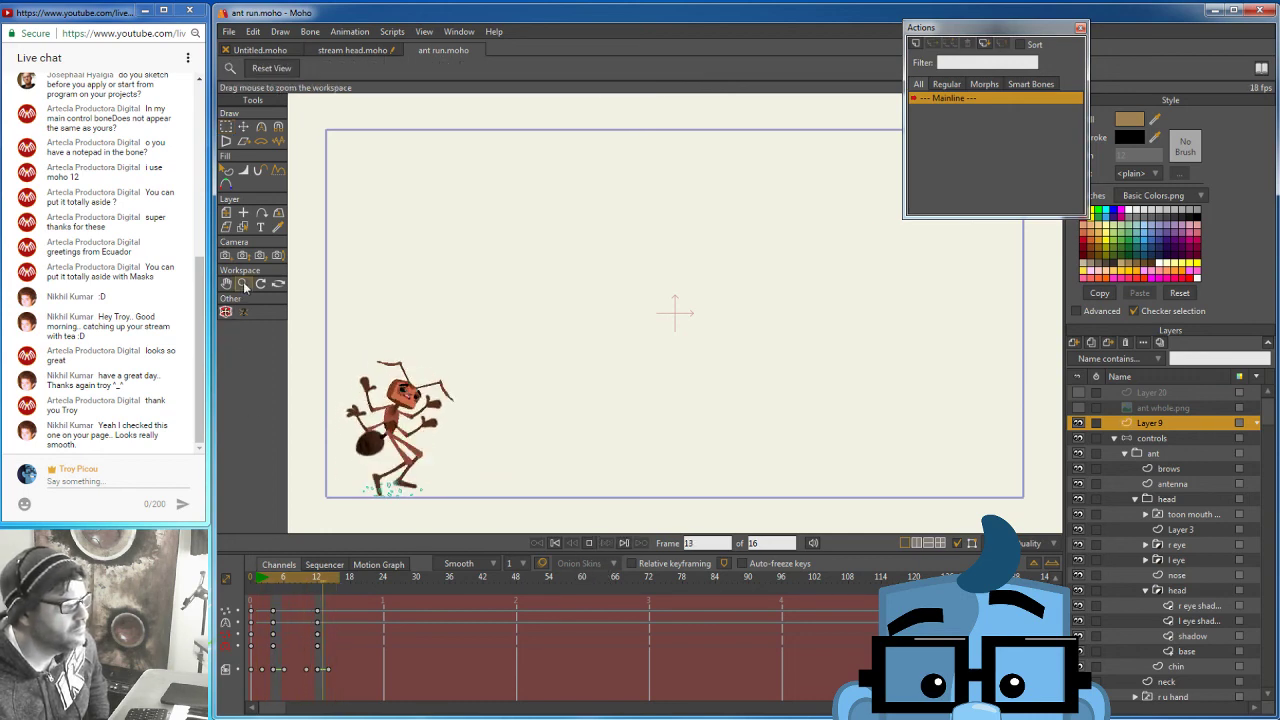
left_click_drag(385, 453, 521, 326)
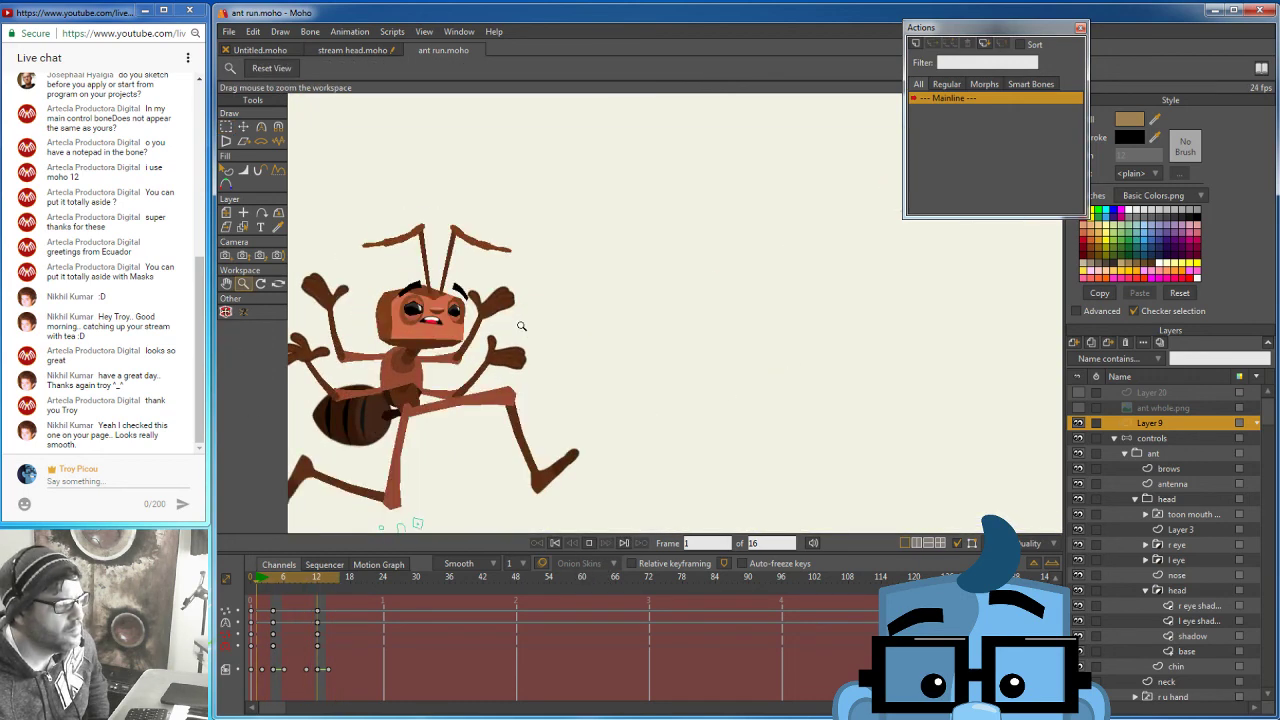
left_click(227, 285)
left_click_drag(611, 435, 766, 394)
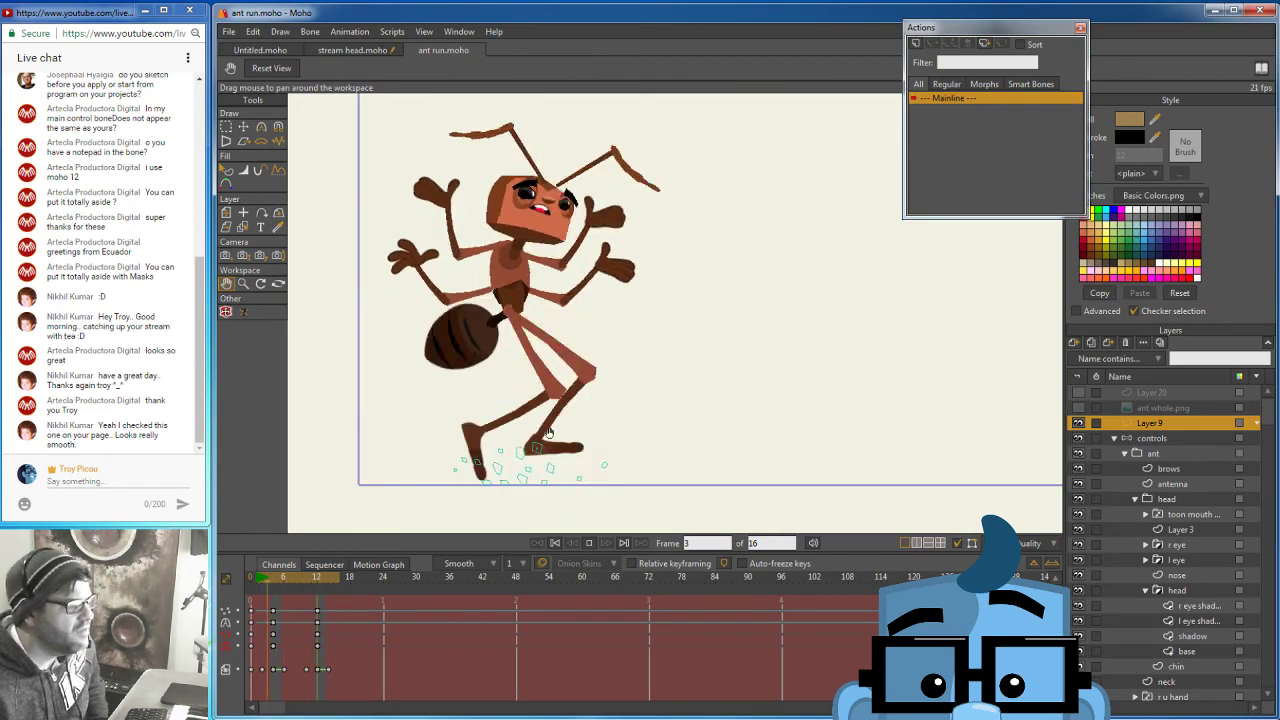
left_click(590, 543)
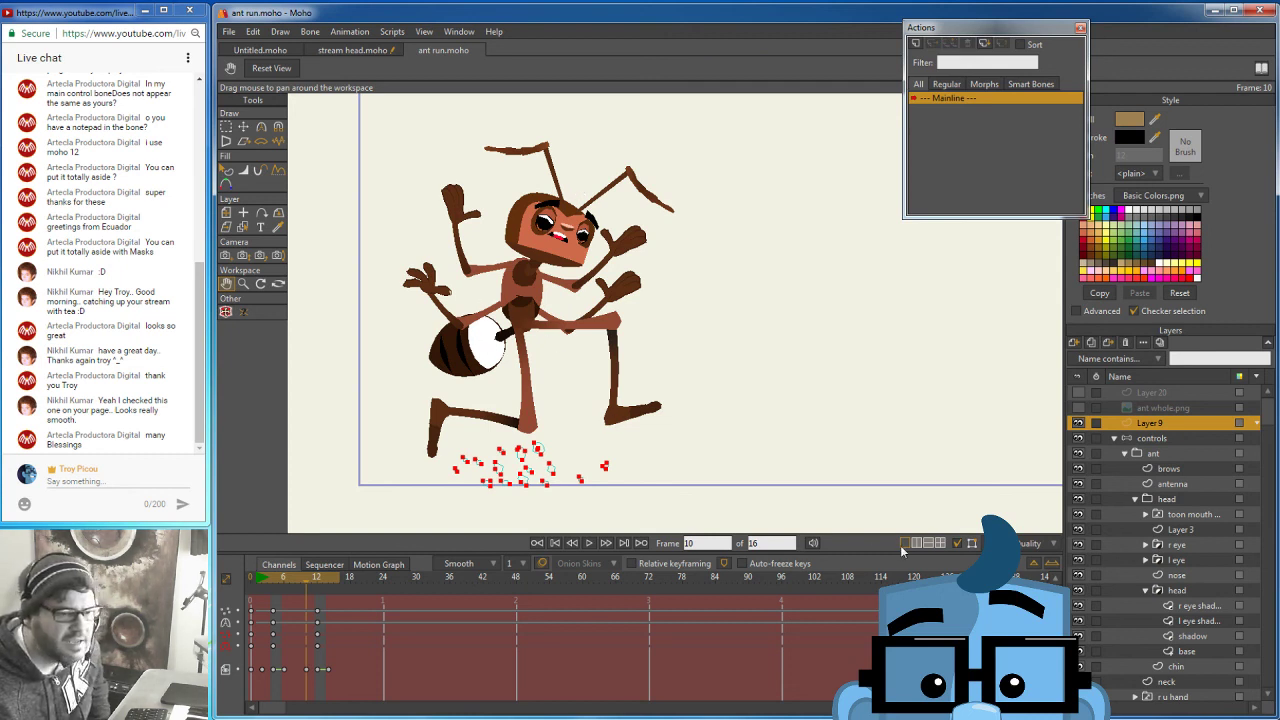
Try the display quality with Shape effects off and with Paths off, play the run cycle, and restore both options.
left_click(1026, 545)
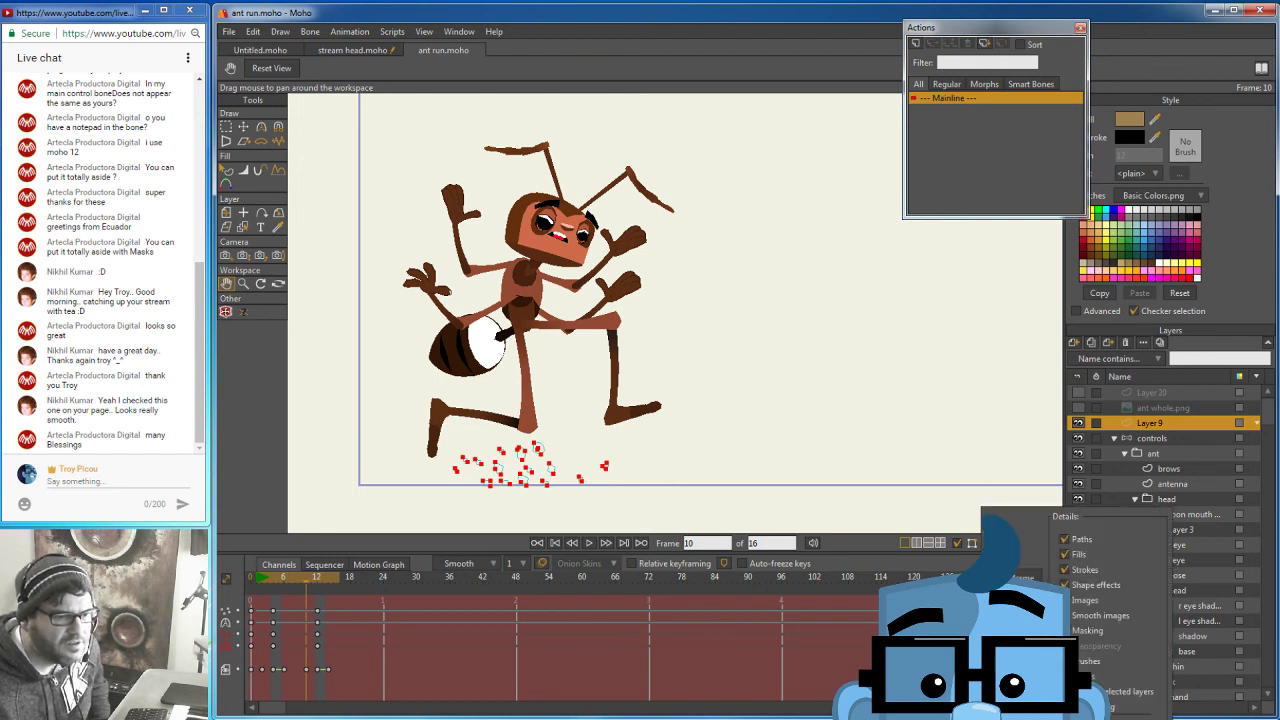
left_click(1065, 586)
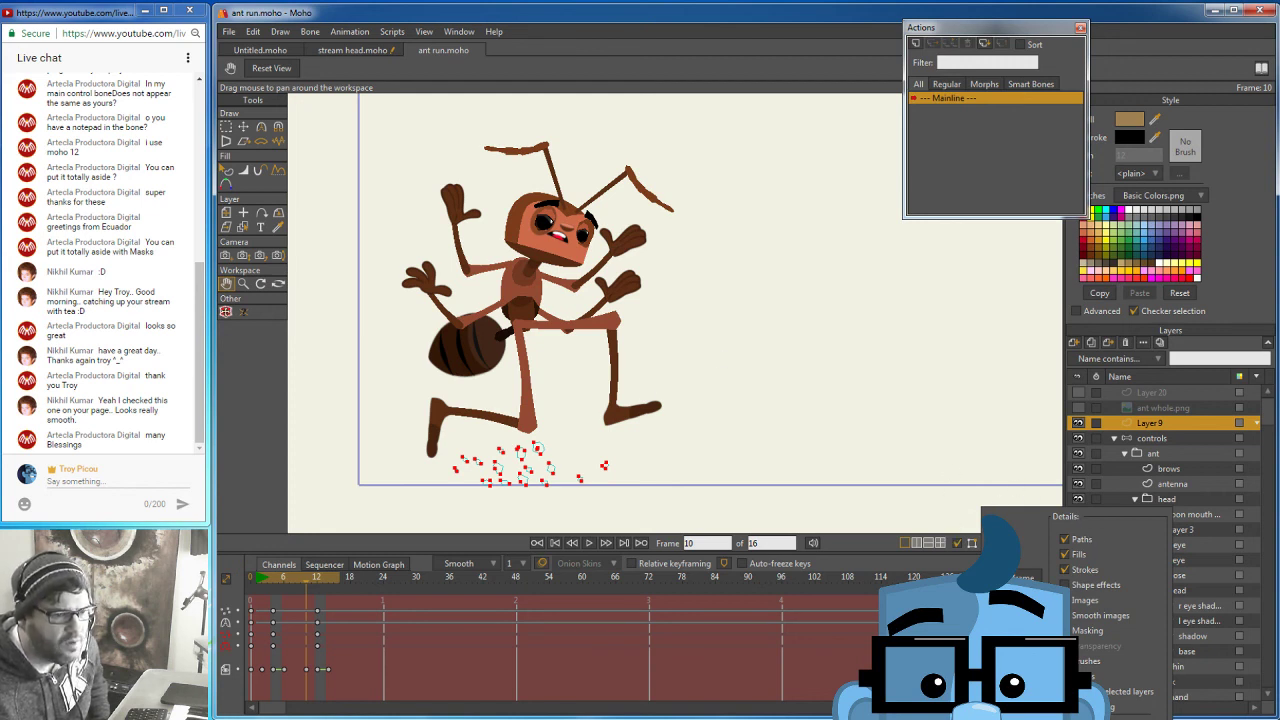
left_click(957, 543)
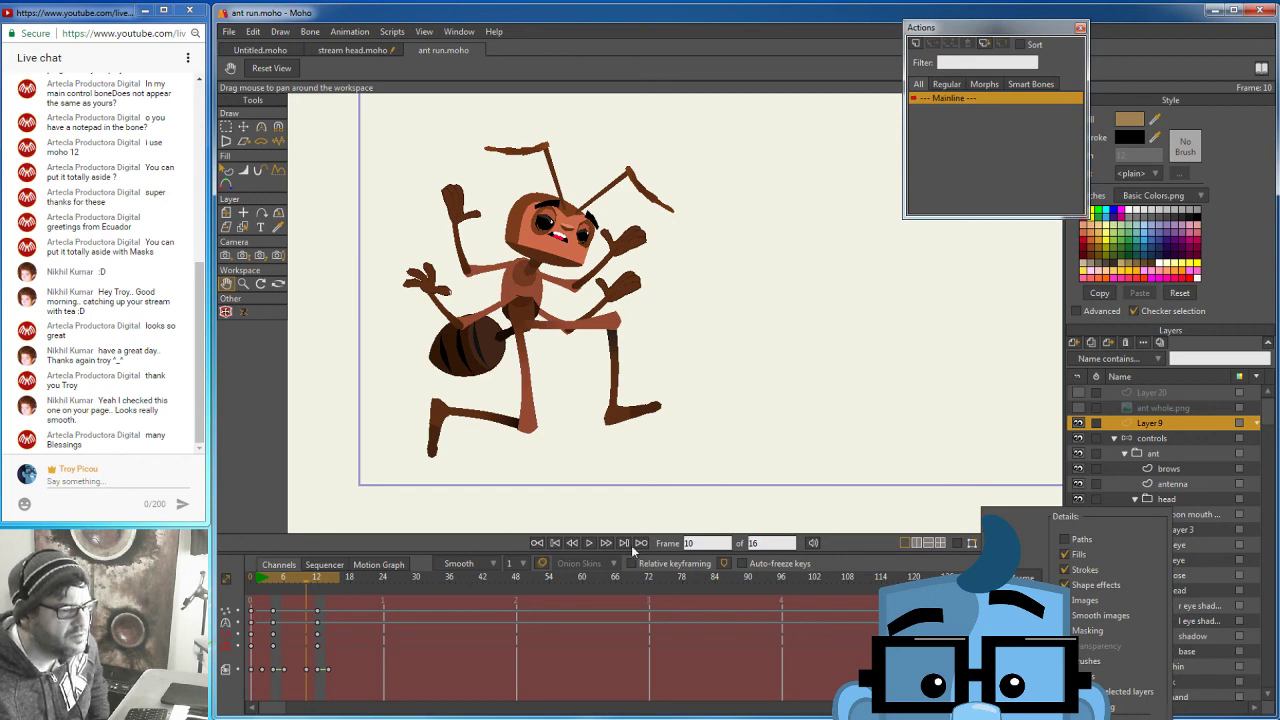
left_click(590, 543)
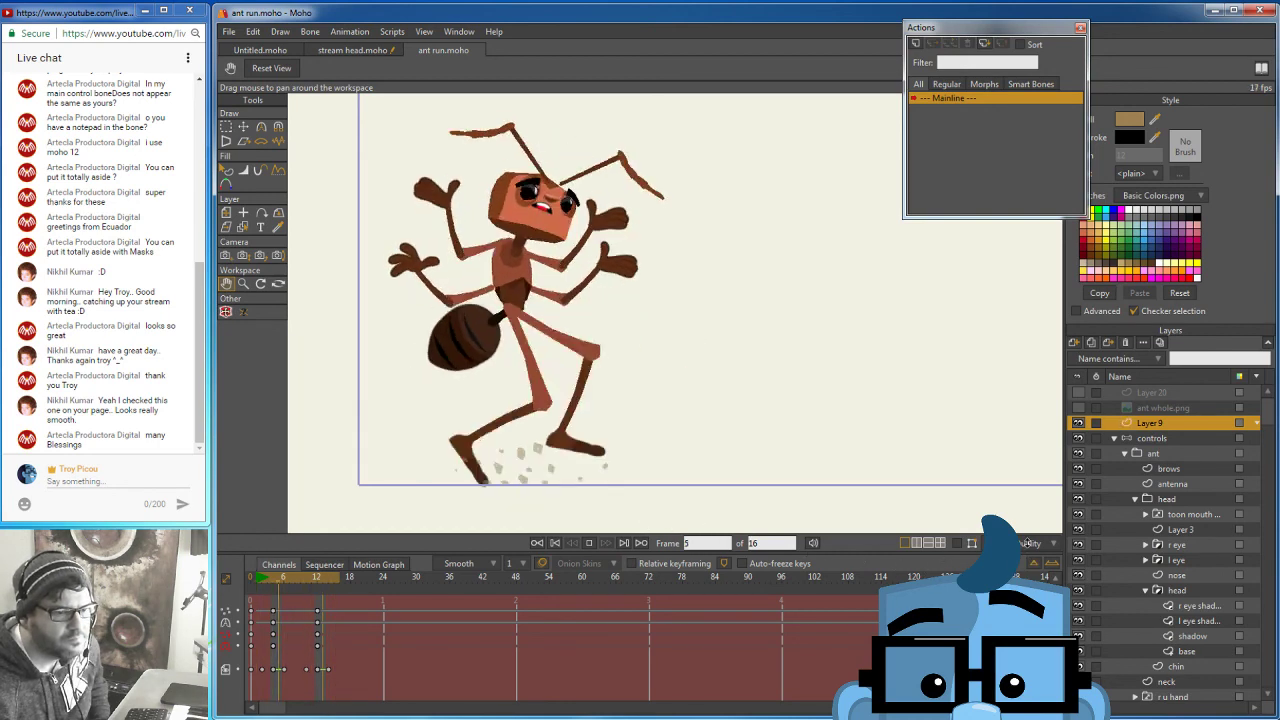
left_click(1020, 541)
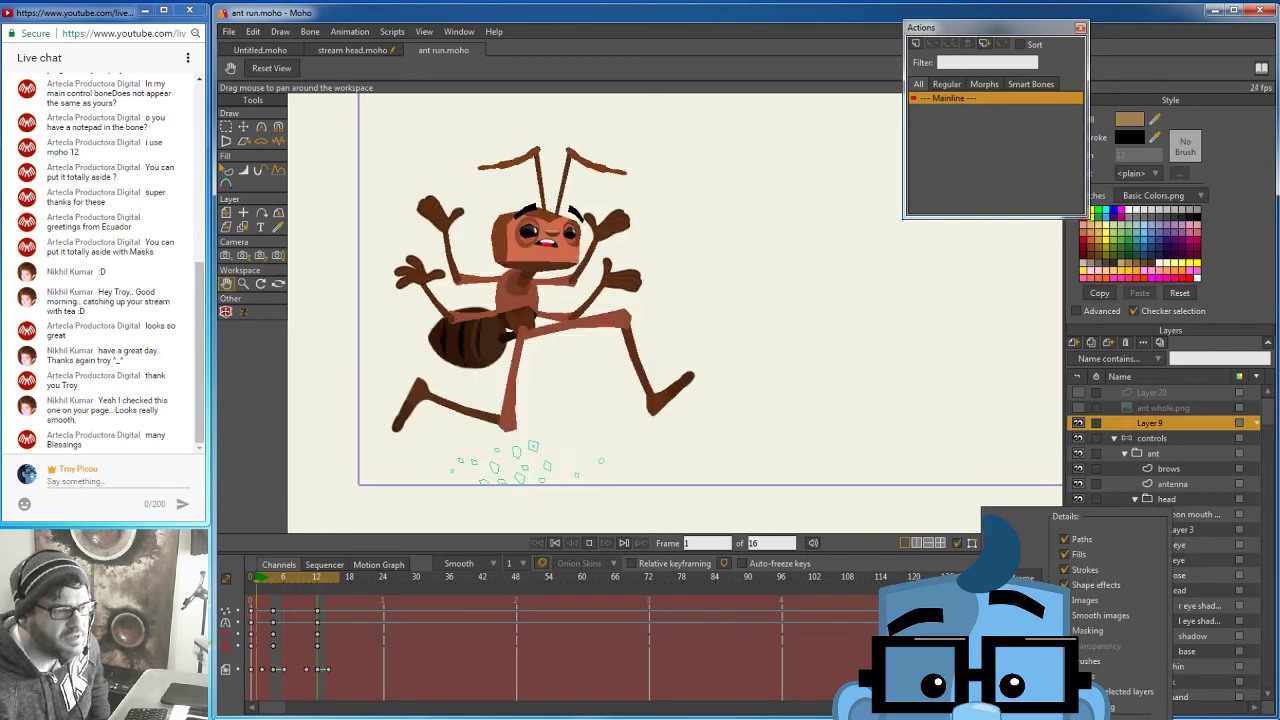
left_click(955, 516)
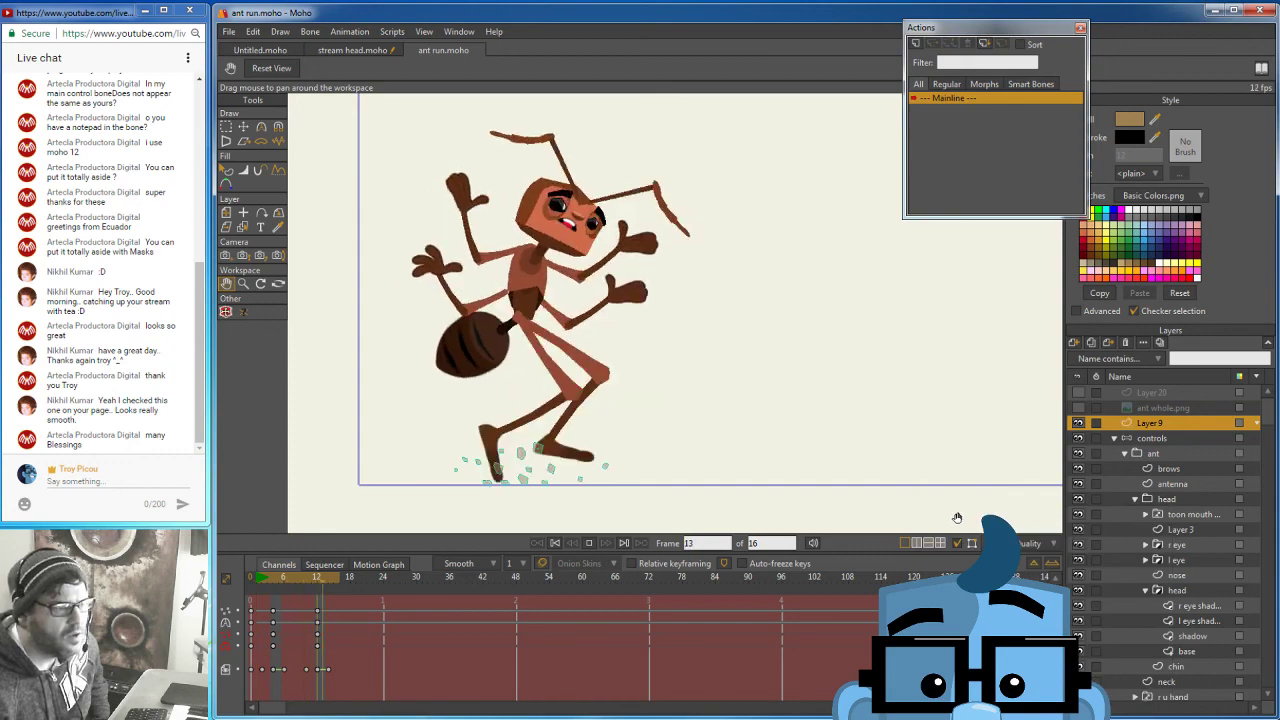